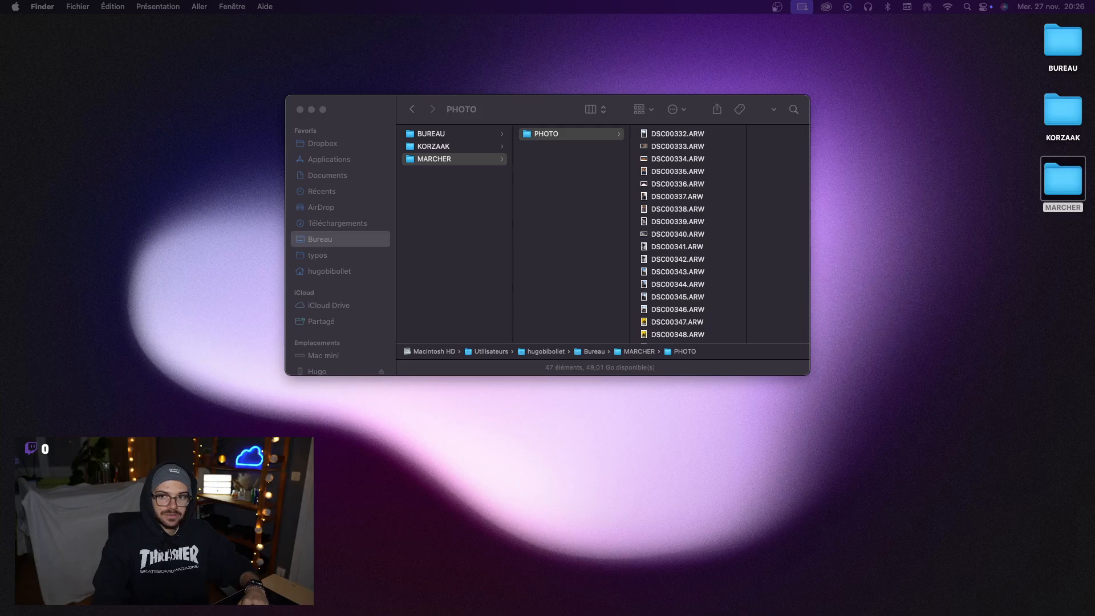
click(664, 137)
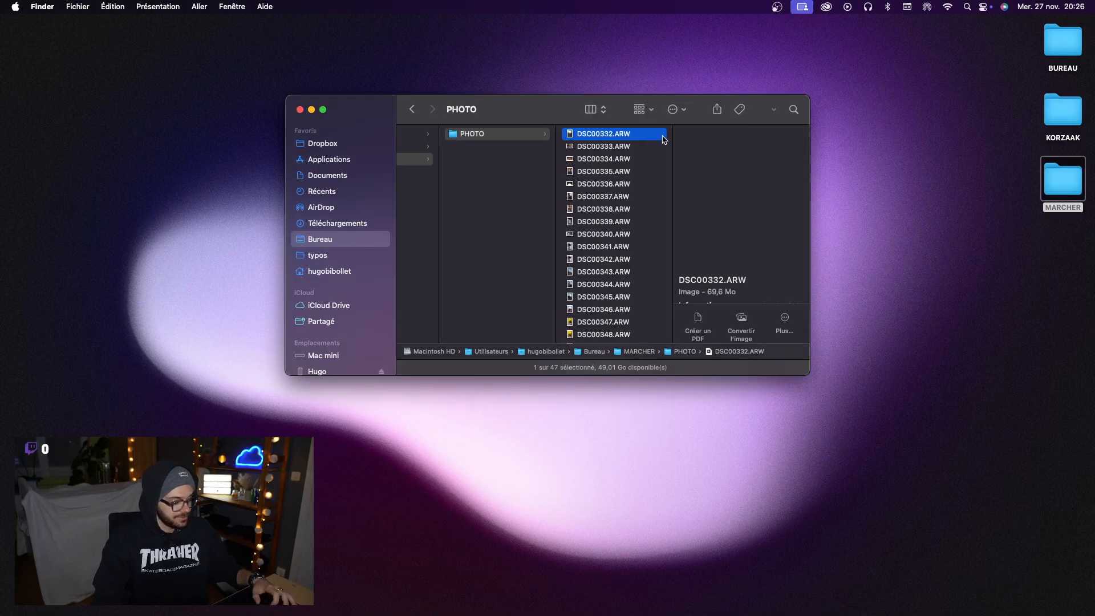
key(super+a)
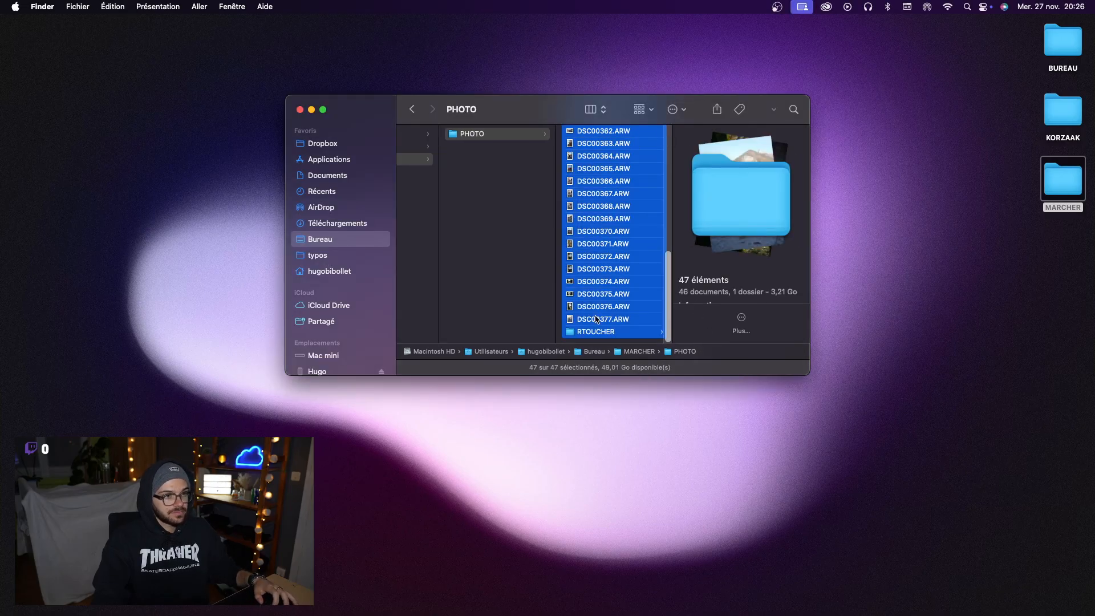
click(602, 334)
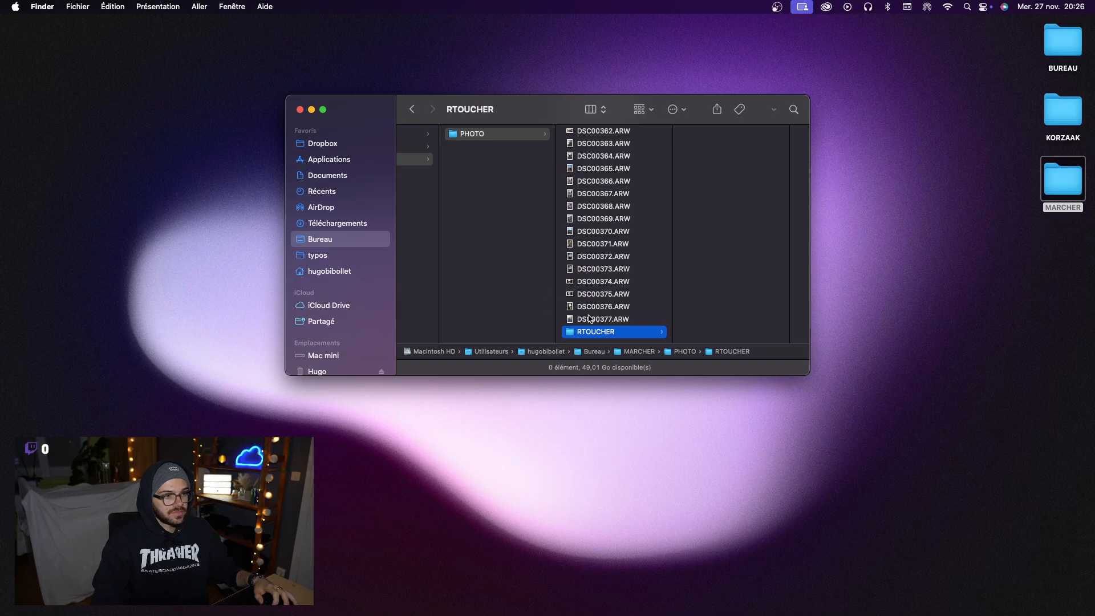
click(589, 318)
scroll(596, 228, up, 10)
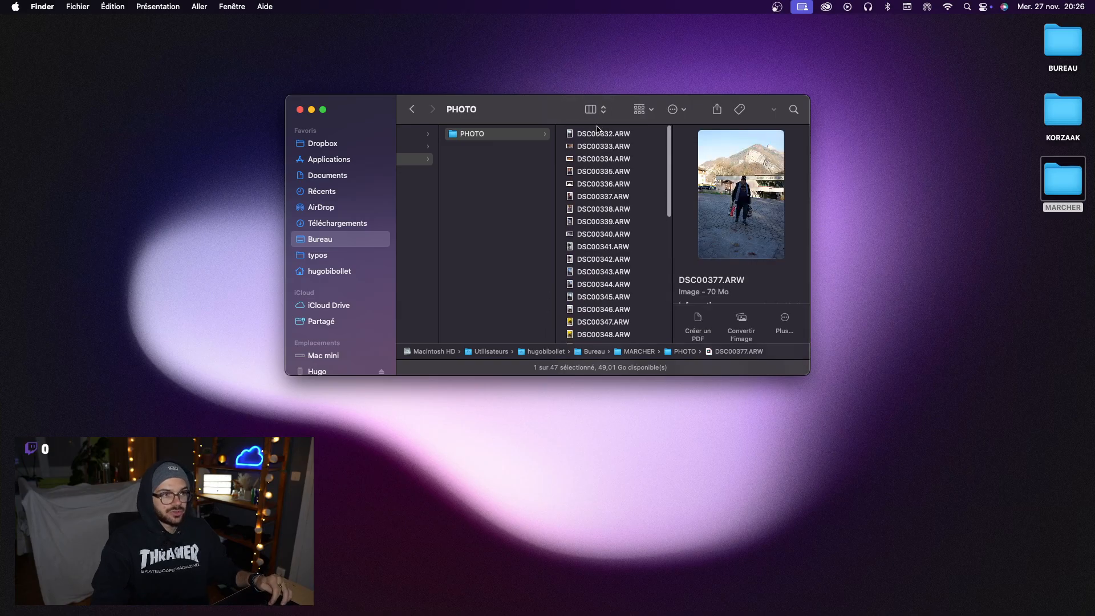
shift+click(597, 132)
right_click(601, 135)
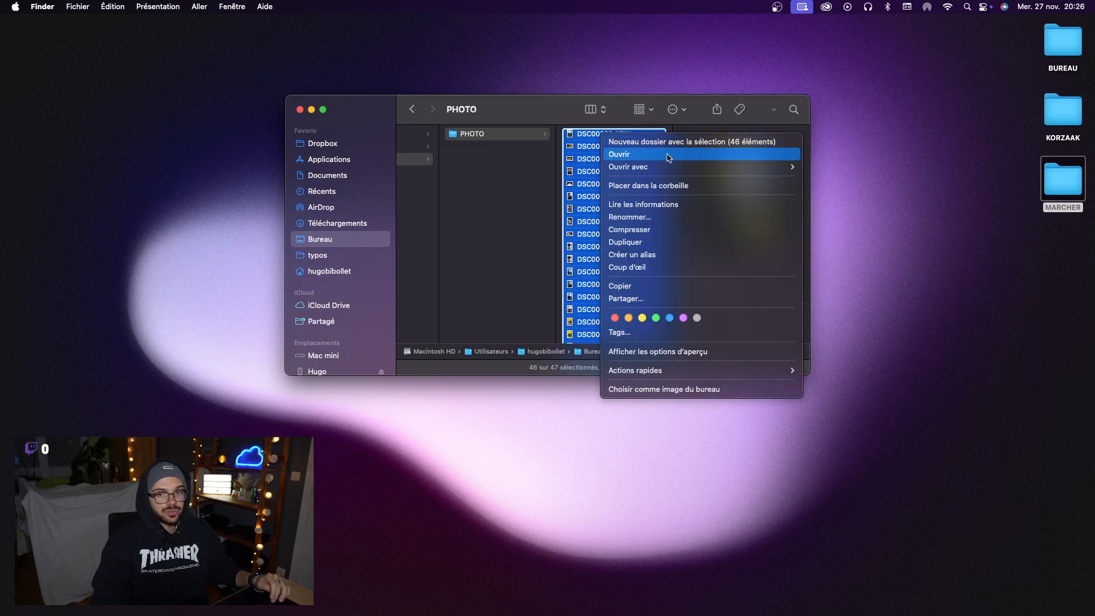
mouse_move(750, 171)
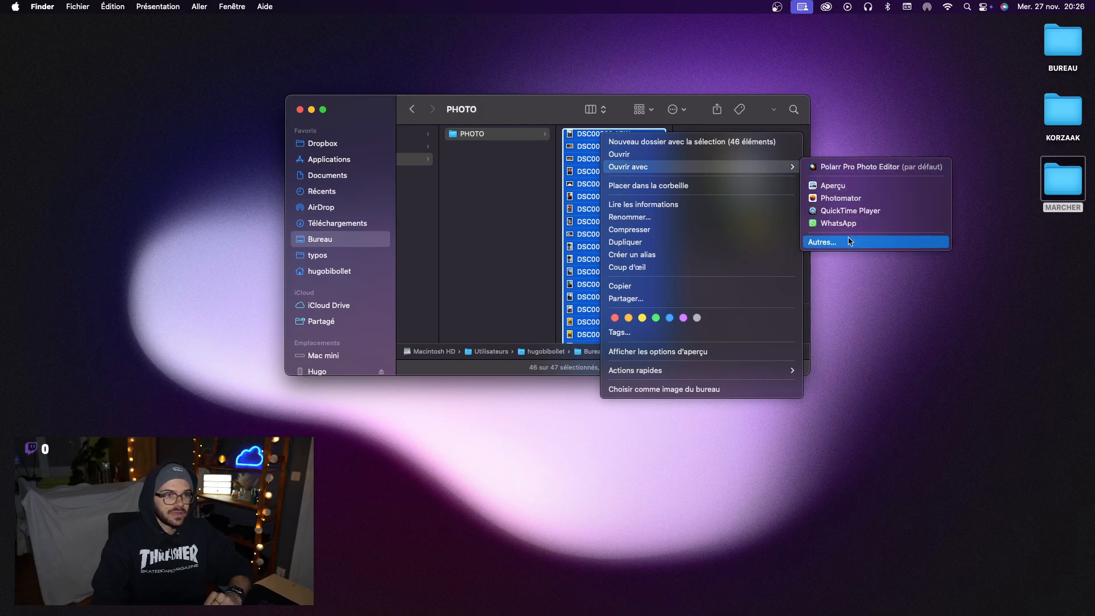
click(851, 242)
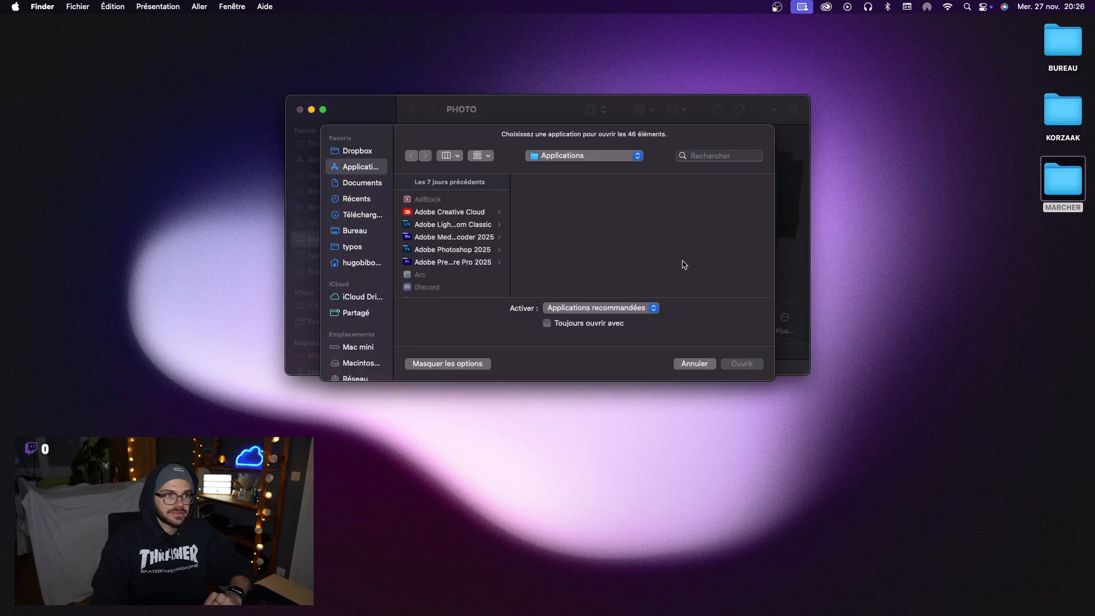
click(422, 224)
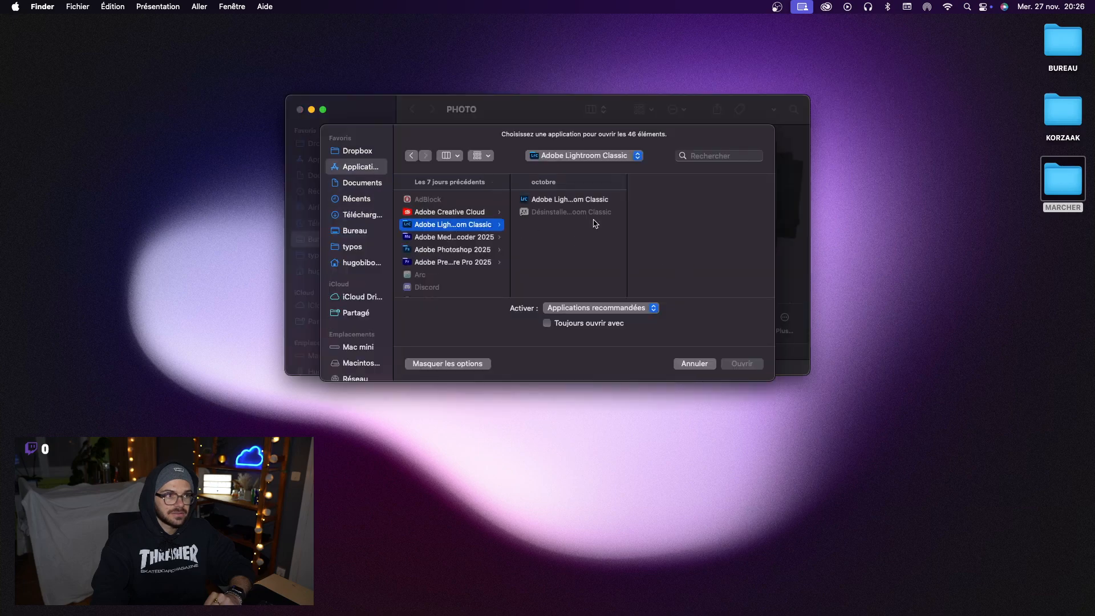
click(701, 368)
key(Left)
key(Left)
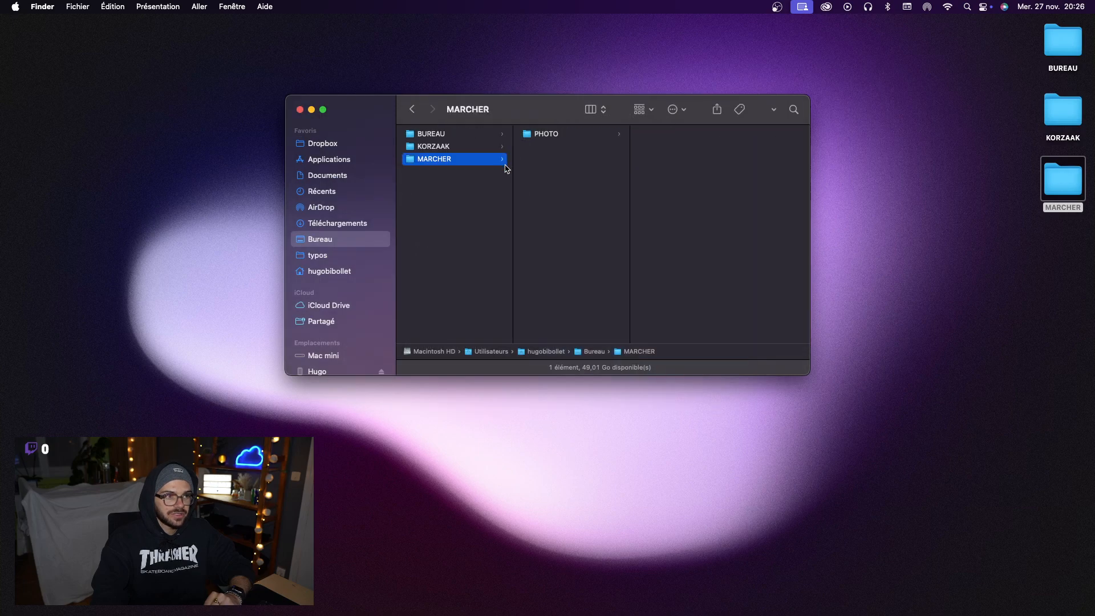
- Select the raw files DSC00332.ARW to DSC00377.ARW in the PHOTO folder and open them with Adobe Lightroom Classic
click(543, 138)
click(652, 138)
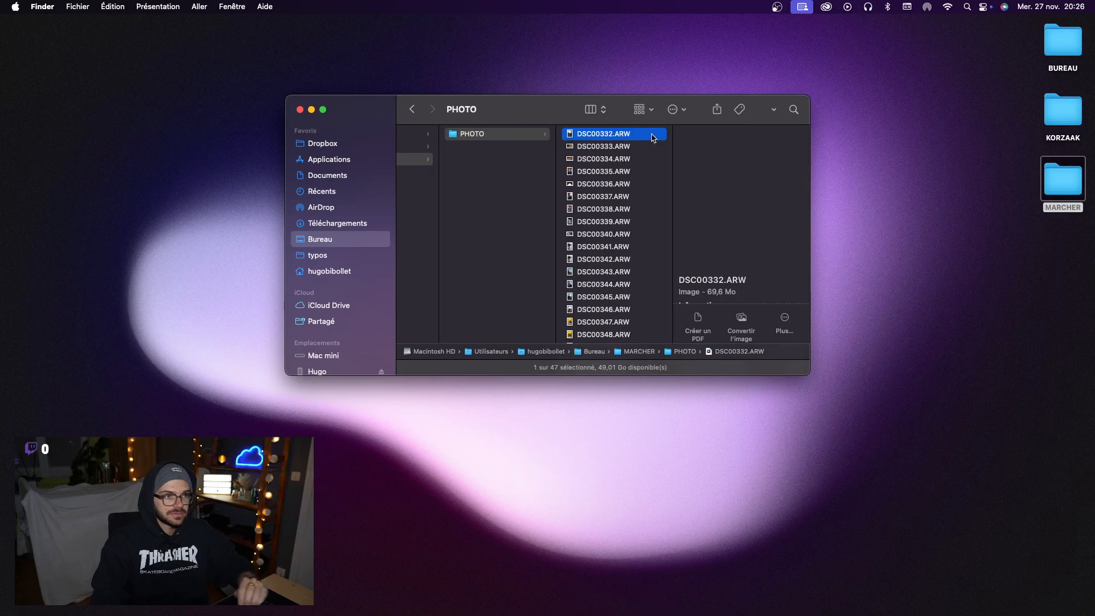
scroll(625, 223, down, 10)
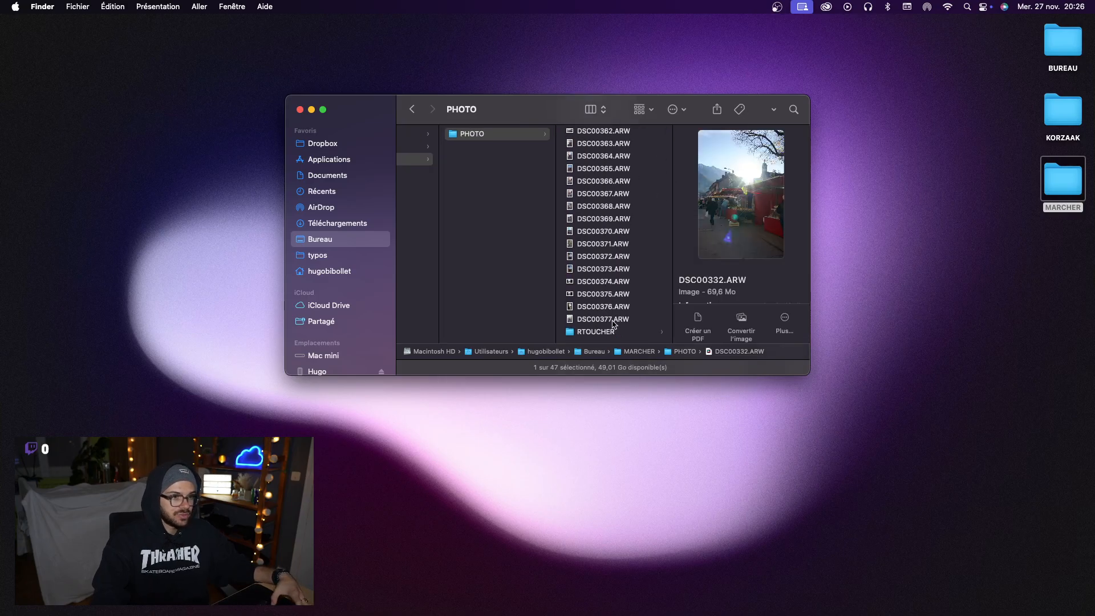
shift+click(613, 321)
right_click(613, 324)
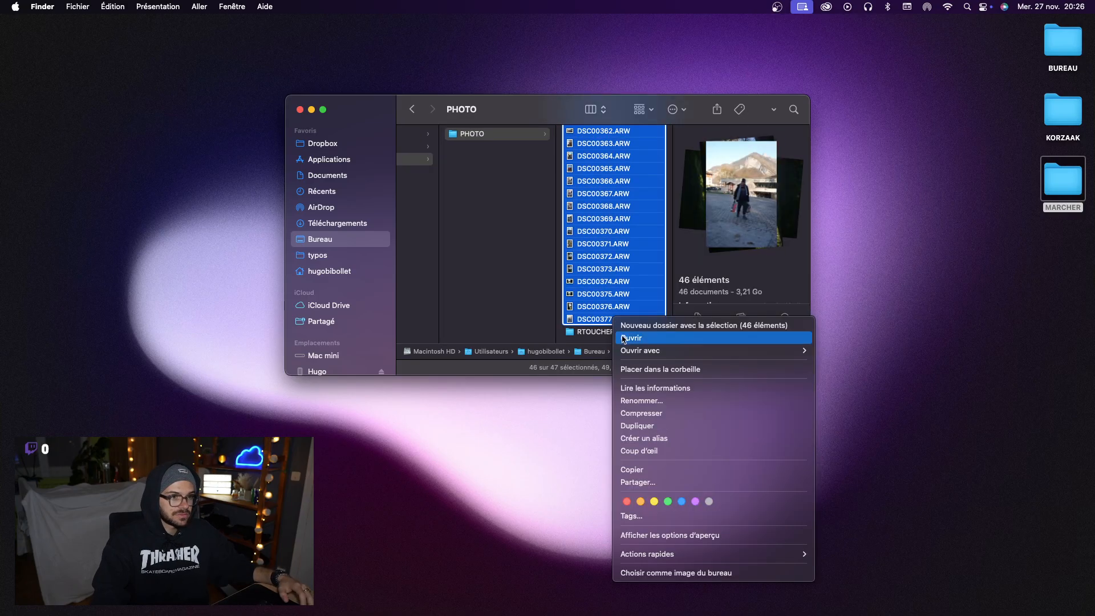
mouse_move(787, 350)
click(852, 425)
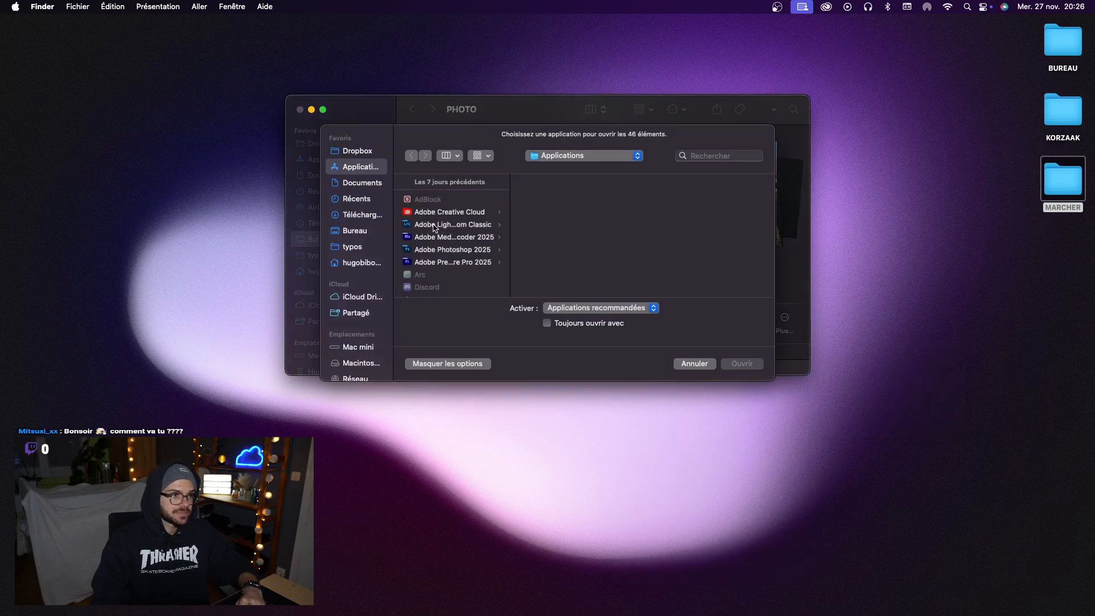
click(434, 225)
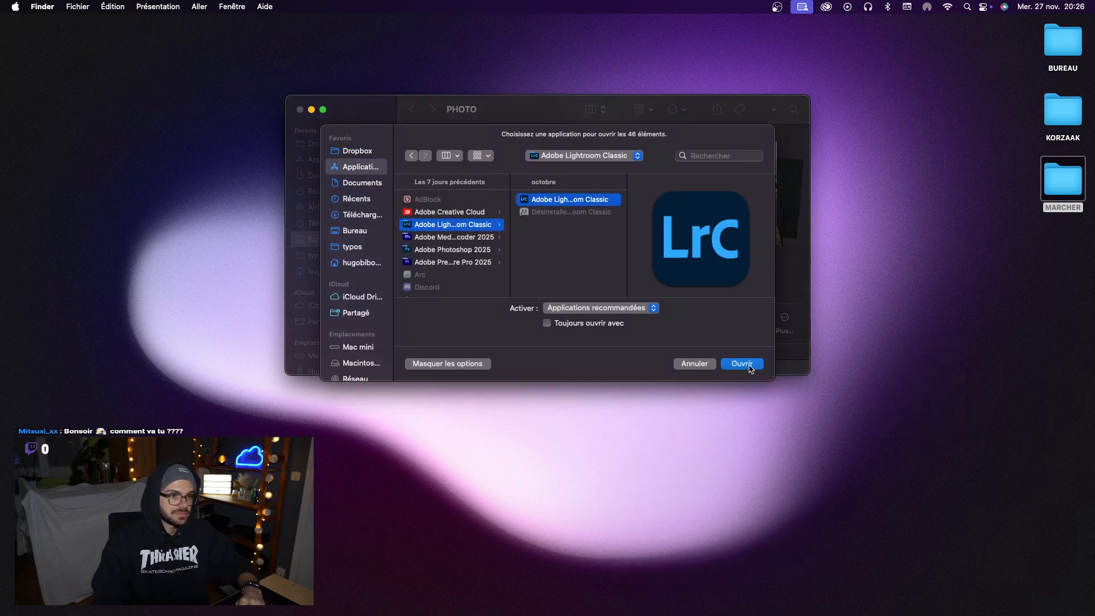
click(741, 364)
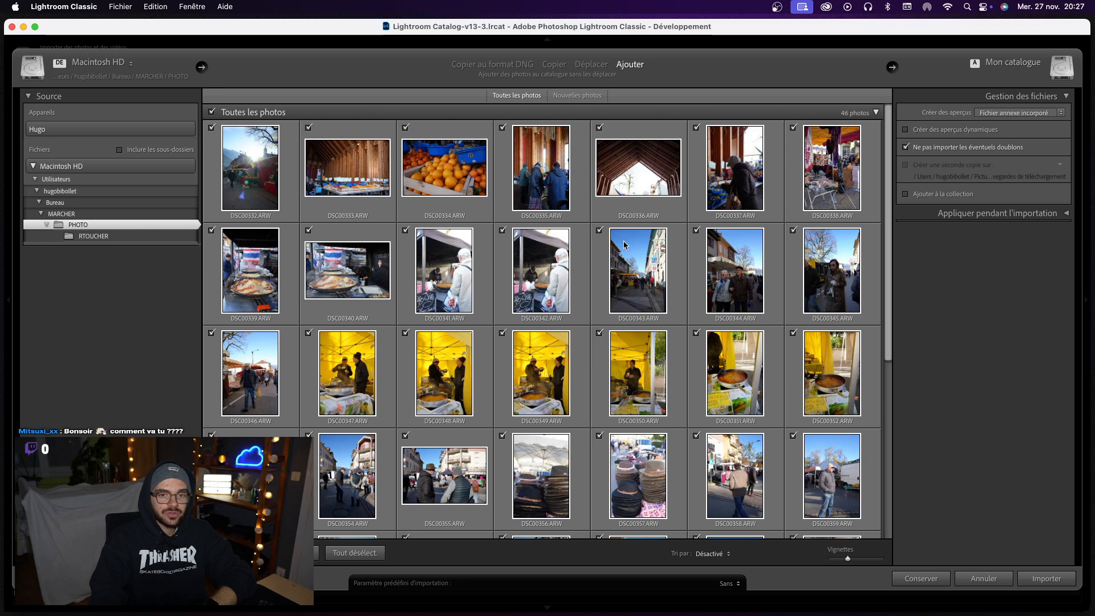
- Import all the photos into the catalogue and show the first one in the Develop module in full screen
click(1031, 574)
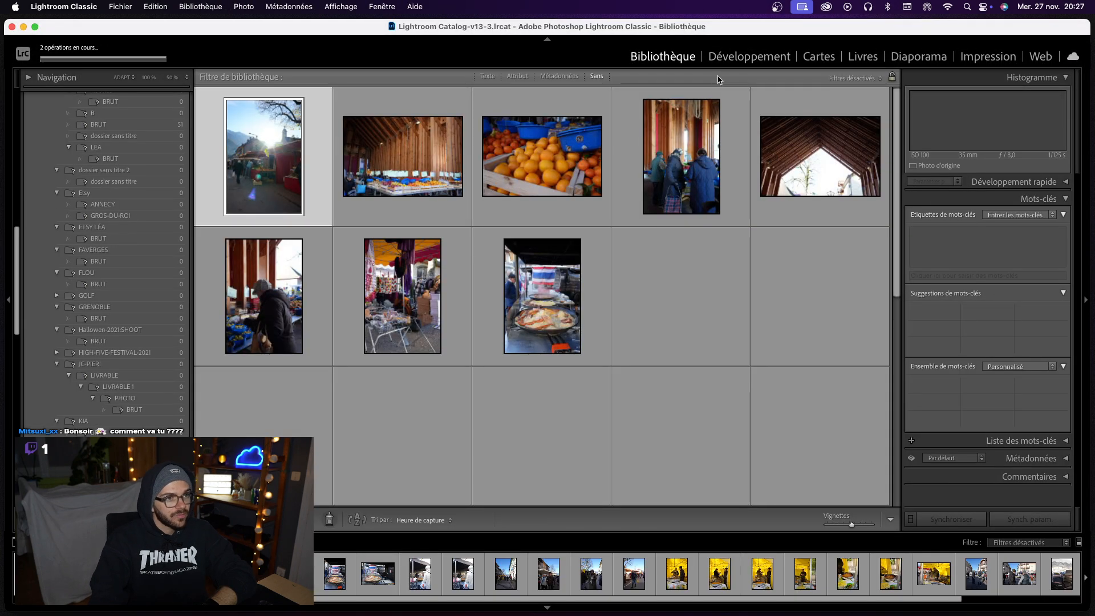
click(732, 57)
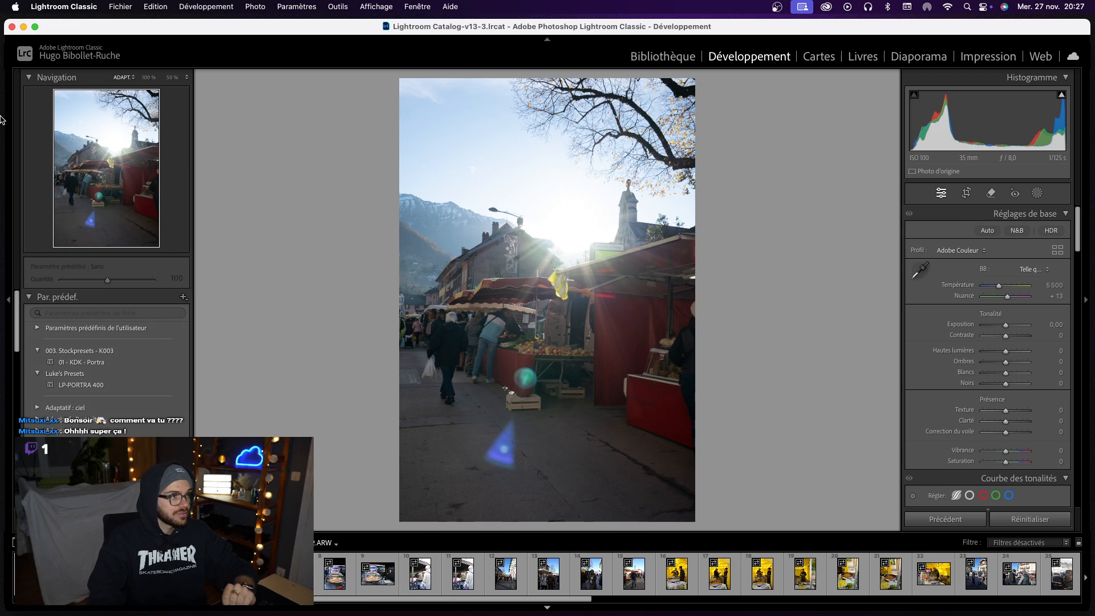
click(36, 27)
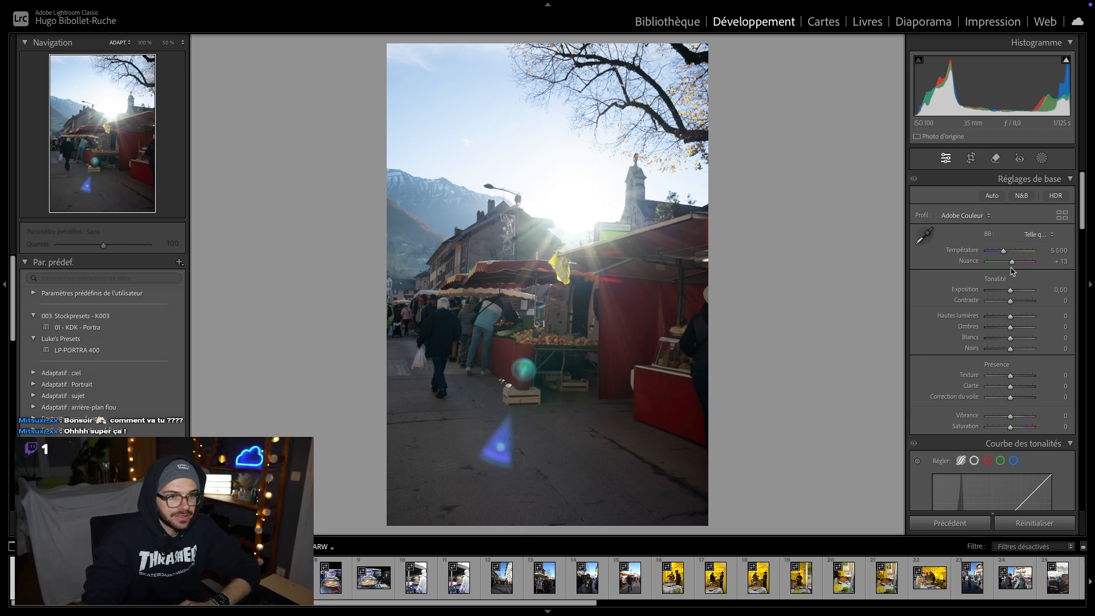
- Try the automatic tone settings on the backlit market photo and undo them
click(992, 196)
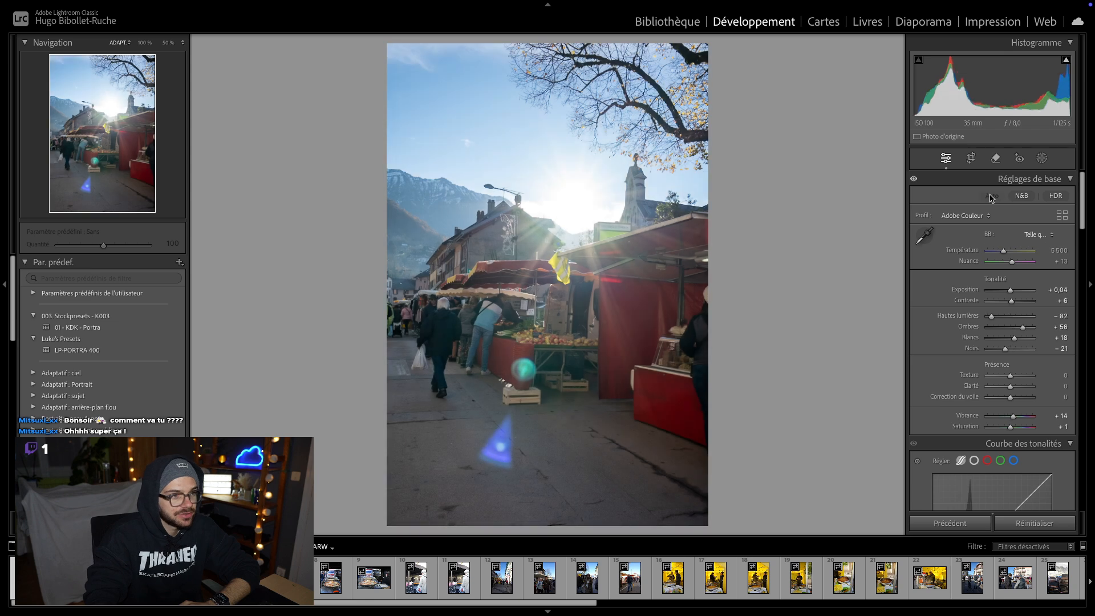
key(ctrl+z)
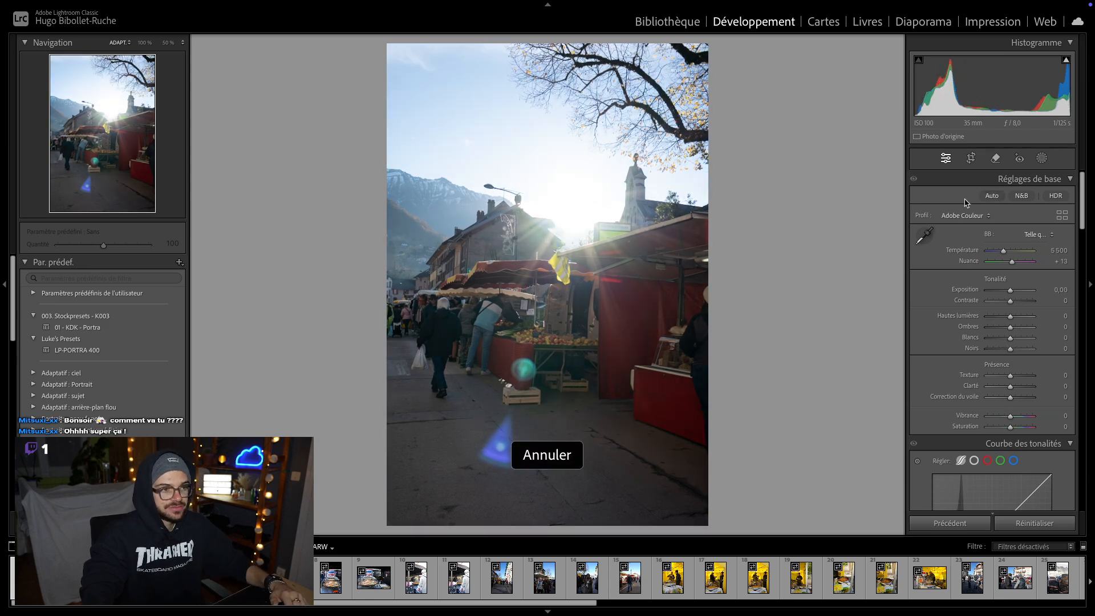
- Adjust the market photo's tone curve by raising Tons clairs to +6 and lowering Ombres to −10
scroll(1002, 313, down, 2)
scroll(1002, 312, down, 2)
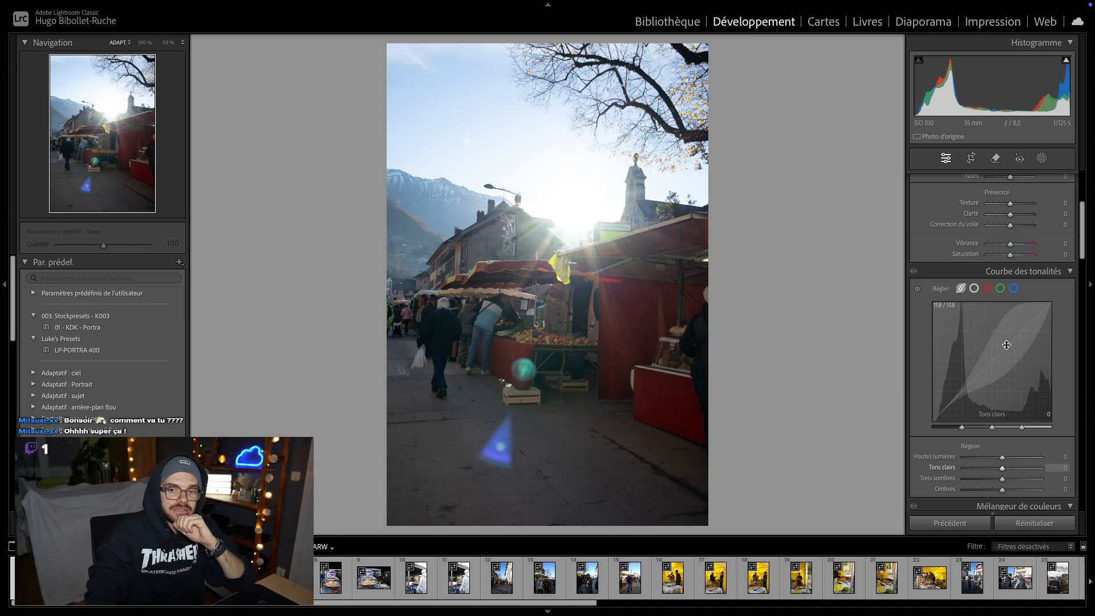
drag(1015, 342, 1016, 334)
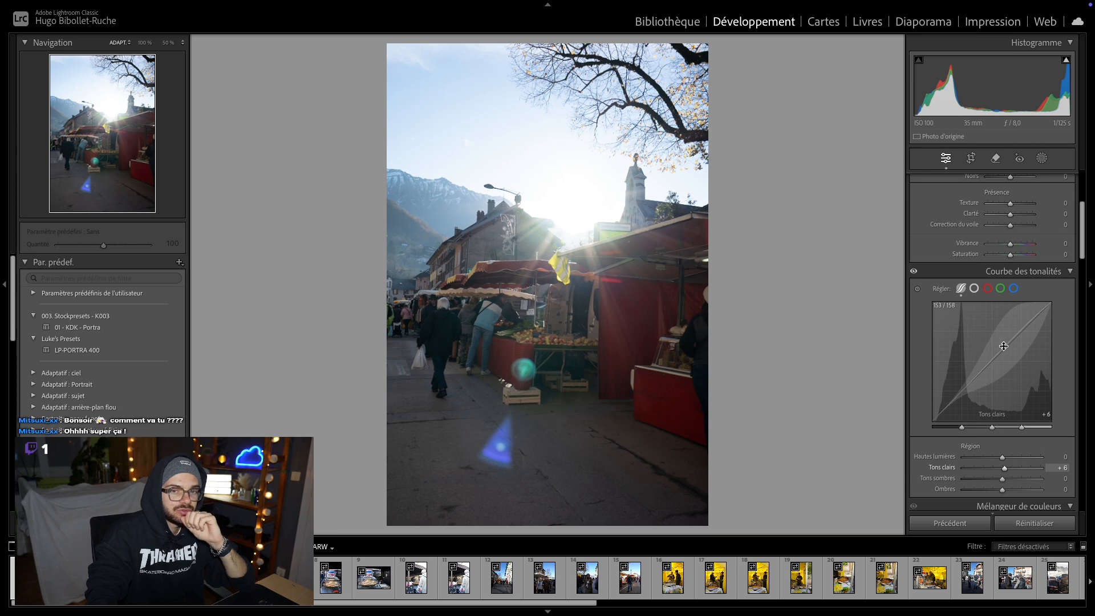
drag(961, 388, 962, 392)
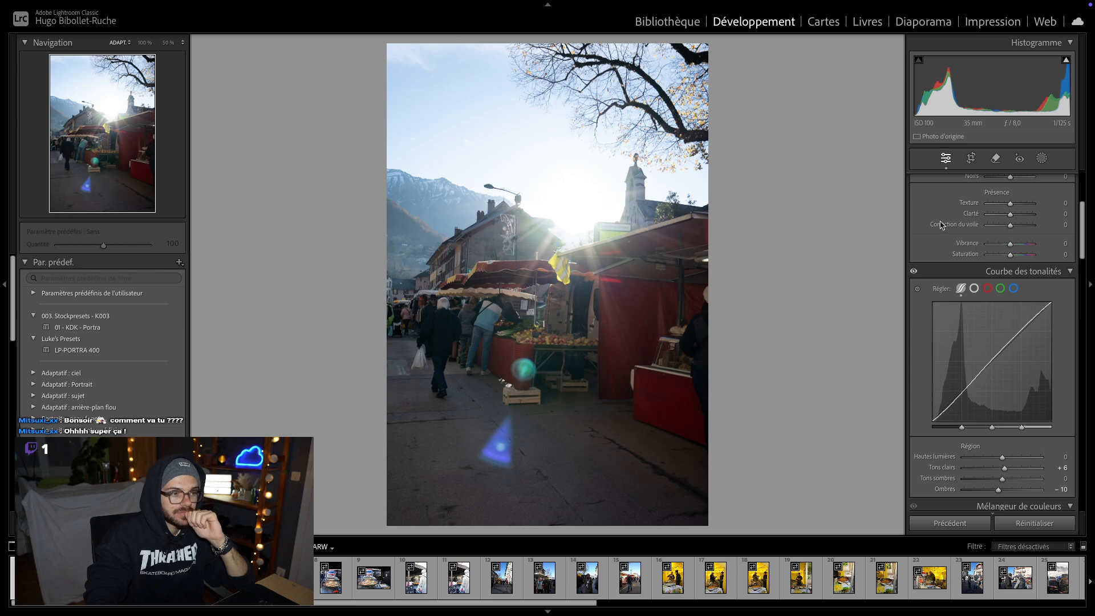
- Straighten the market photo to an angle of about −2.96, then reopen the crop and fine-tune its rotation slightly
click(971, 158)
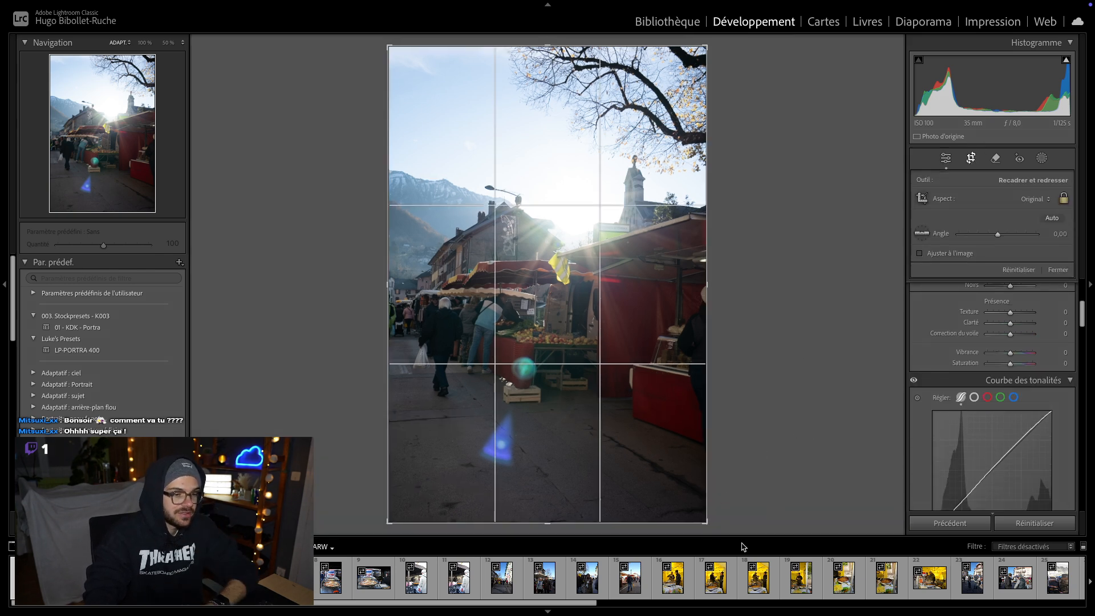
drag(728, 525, 733, 506)
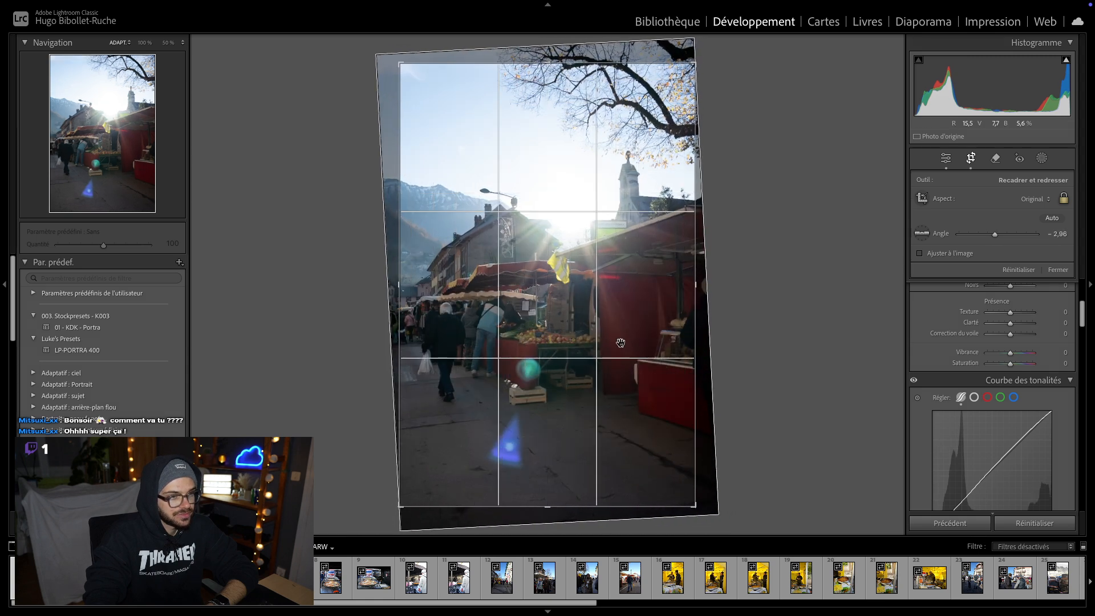
key(Return)
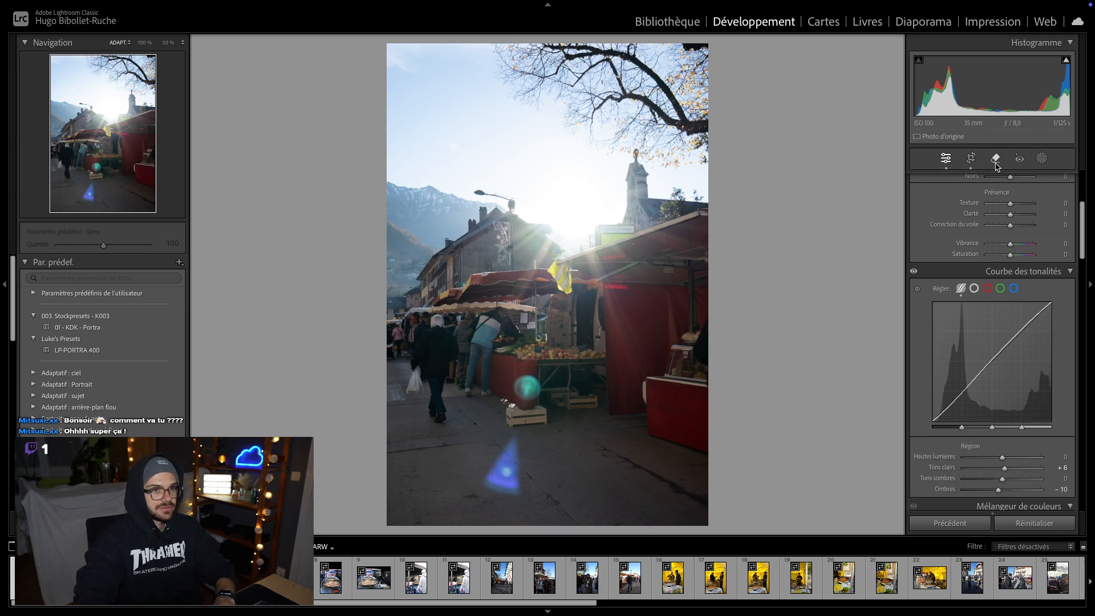
key(r)
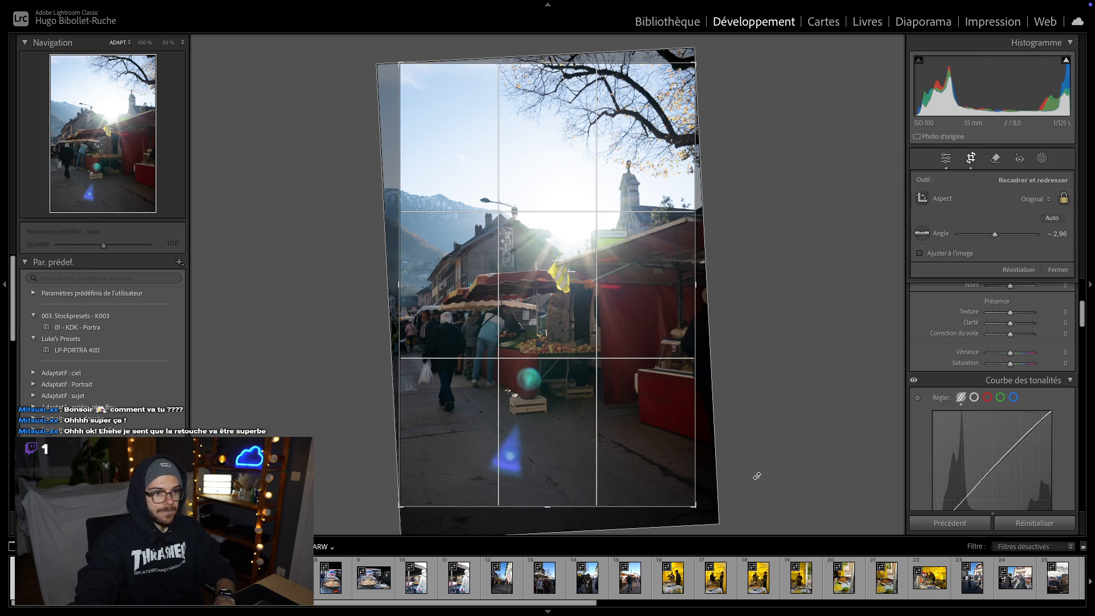
drag(720, 507, 713, 509)
key(r)
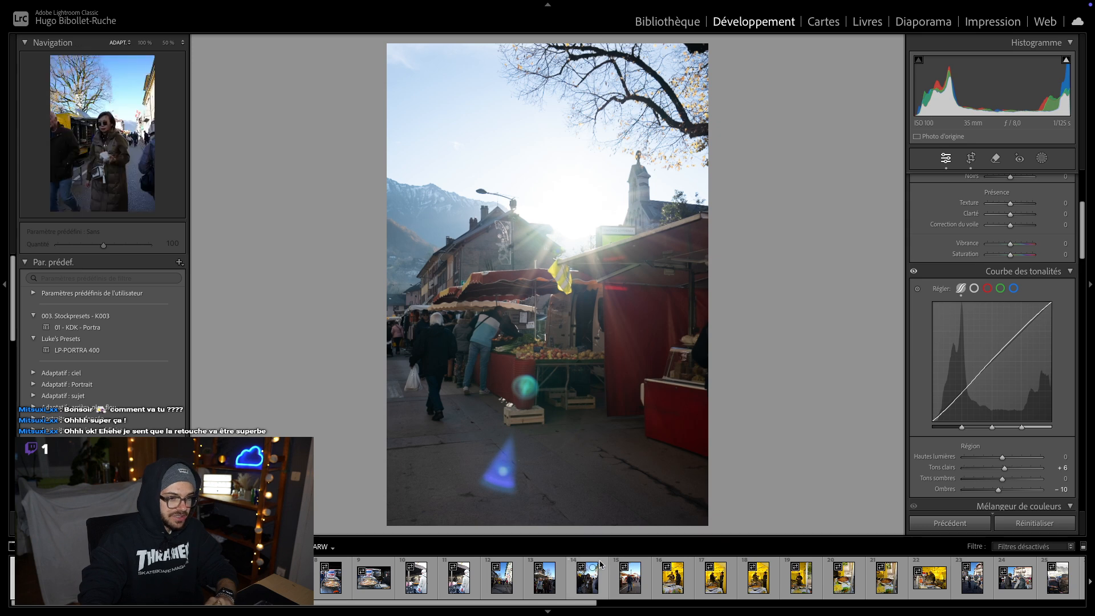
- Browse the imported photos one after another, from the first market shot to the couple walking arm in arm
scroll(636, 560, down, 6)
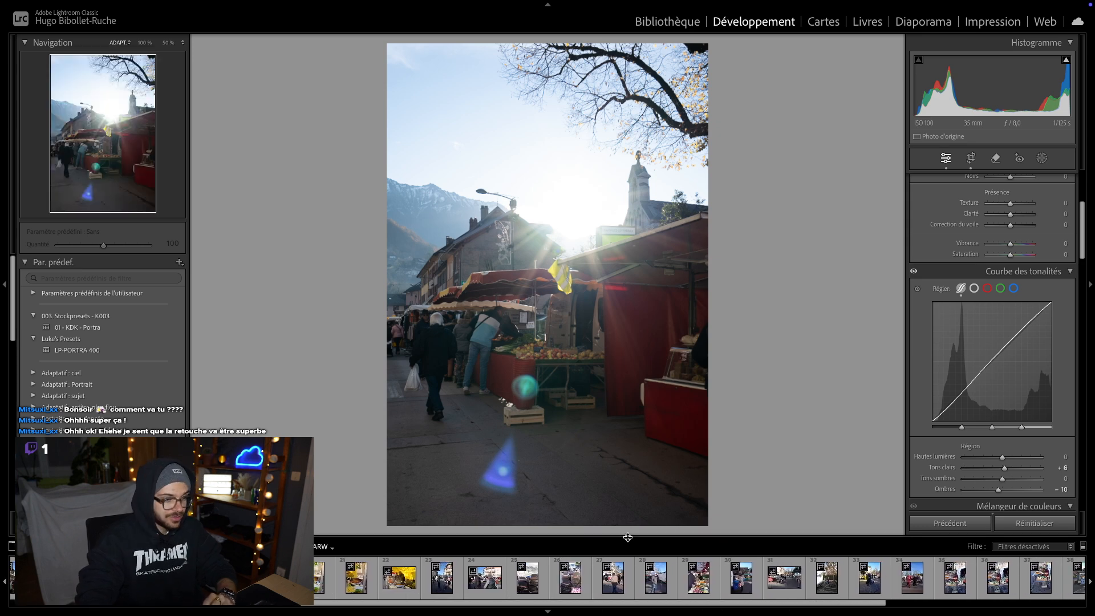
scroll(552, 556, up, 6)
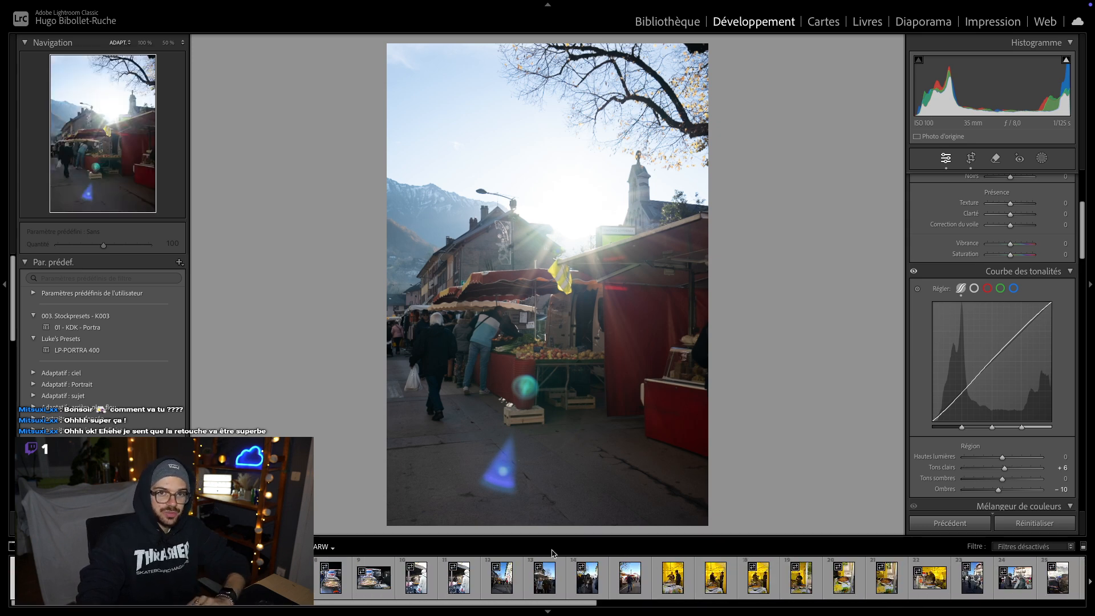
key(Right)
key(Right)
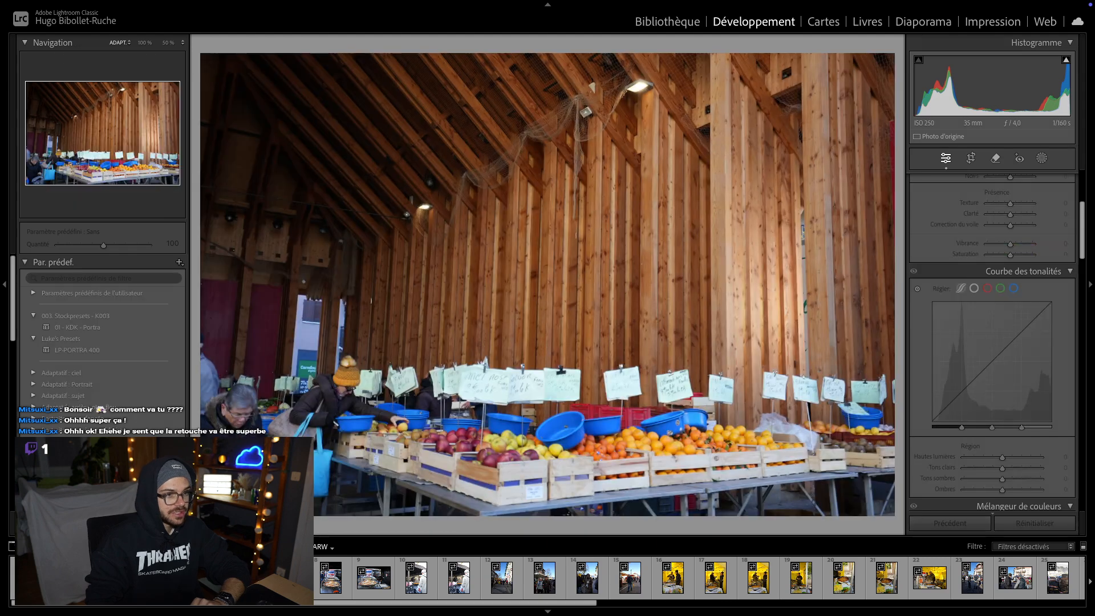
key(Right)
key(Right)
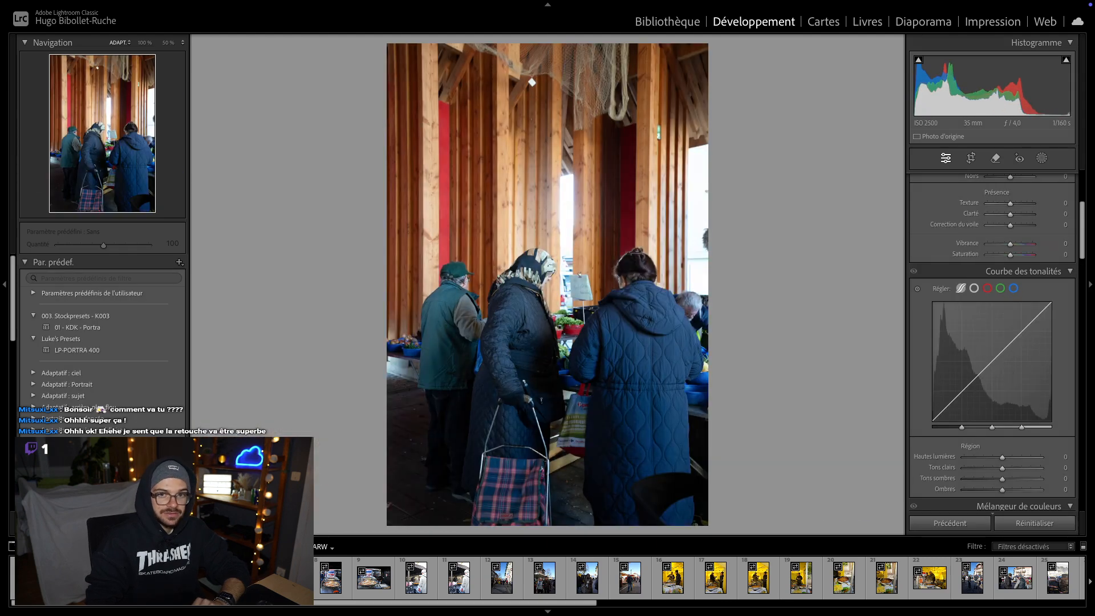
key(Right)
key(Right)
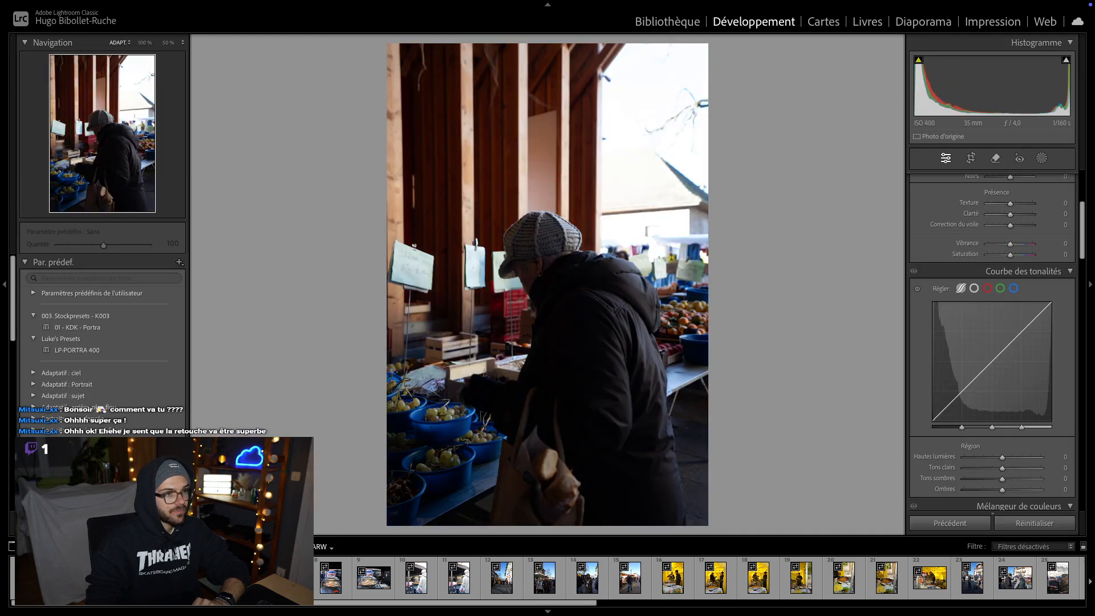
key(Right)
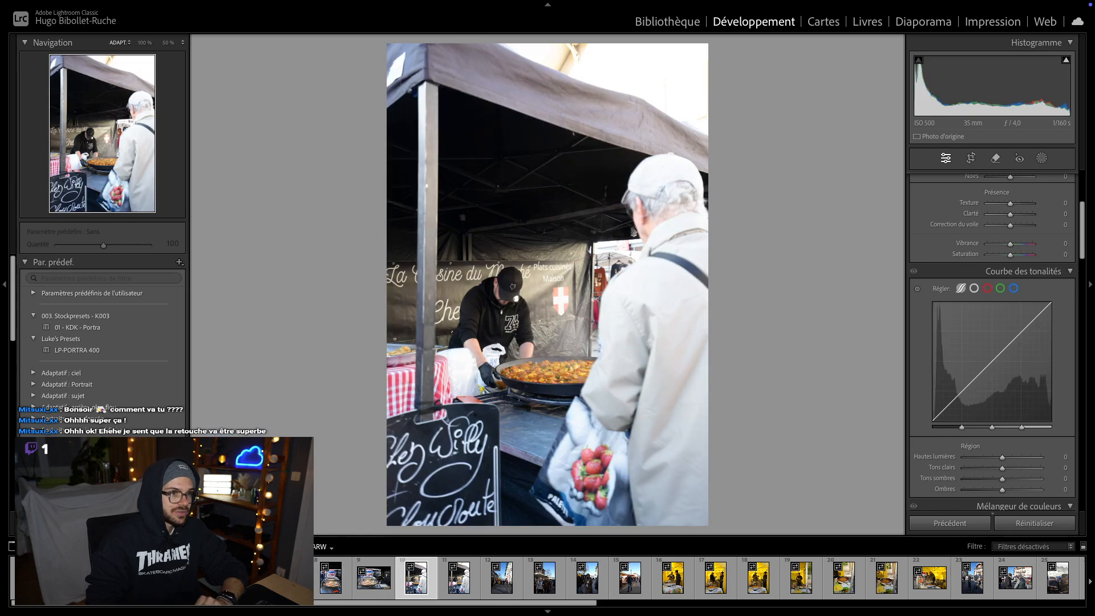
key(Right)
key(Right)
key(Right)
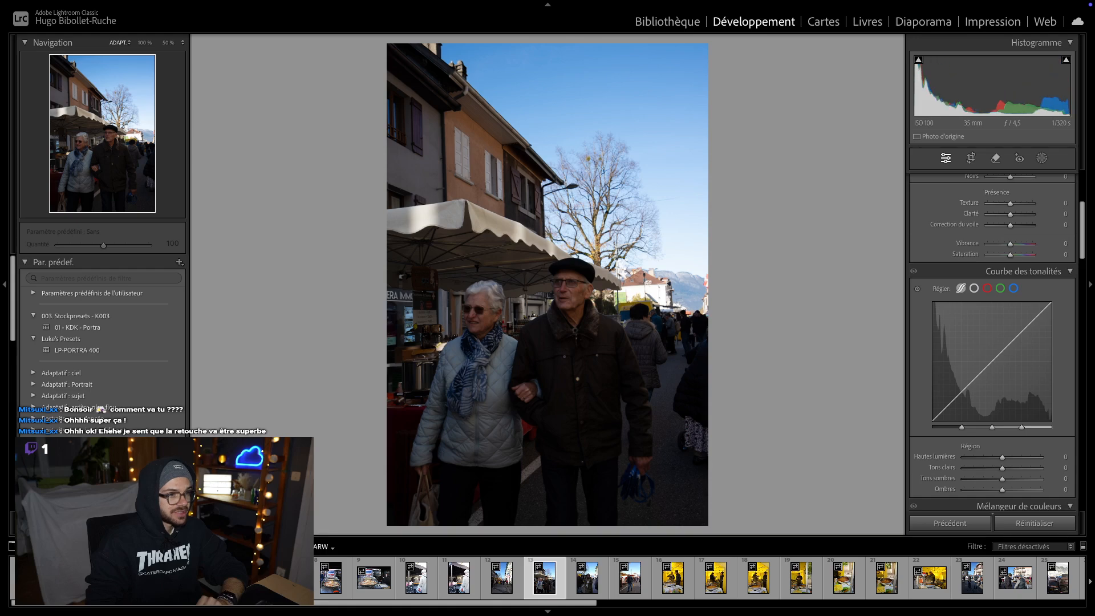
- Browse the remaining imported photos one by one, up to the man carrying shopping bags in front of the mountain
key(Right)
key(Right)
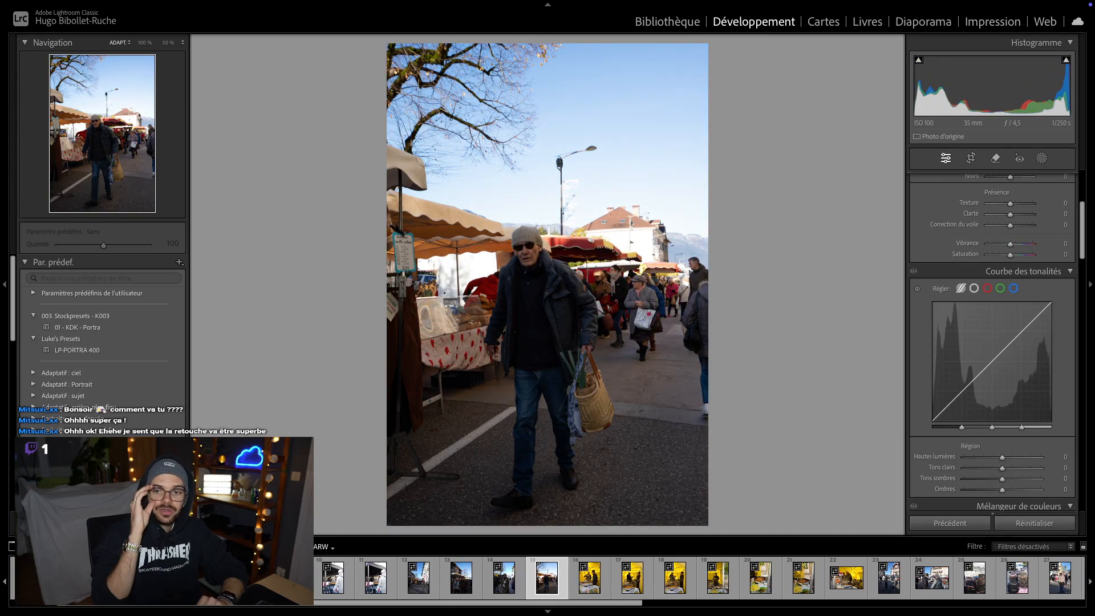
key(Right)
key(Right)
key(Right)
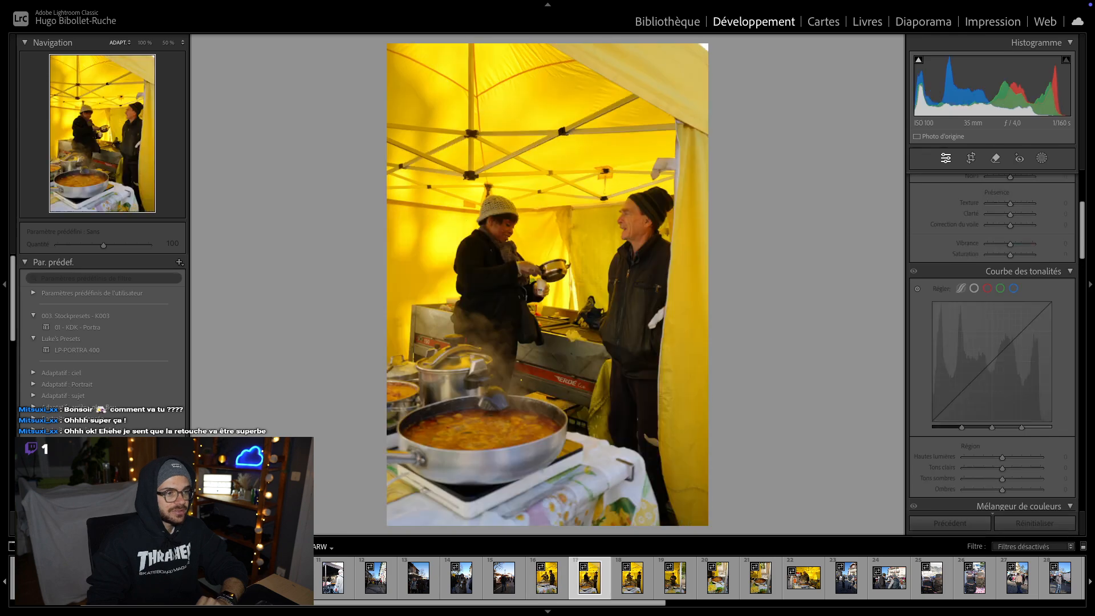
key(Right)
key(Right)
key(Right)
key(Right)
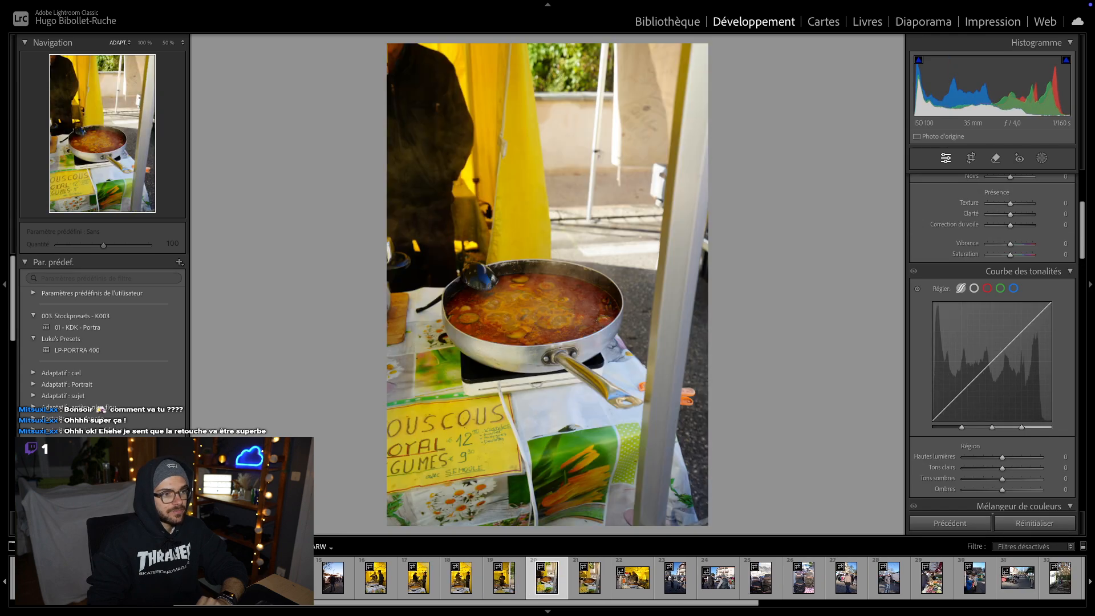
key(Right)
key(Right)
key(Right)
key(Right)
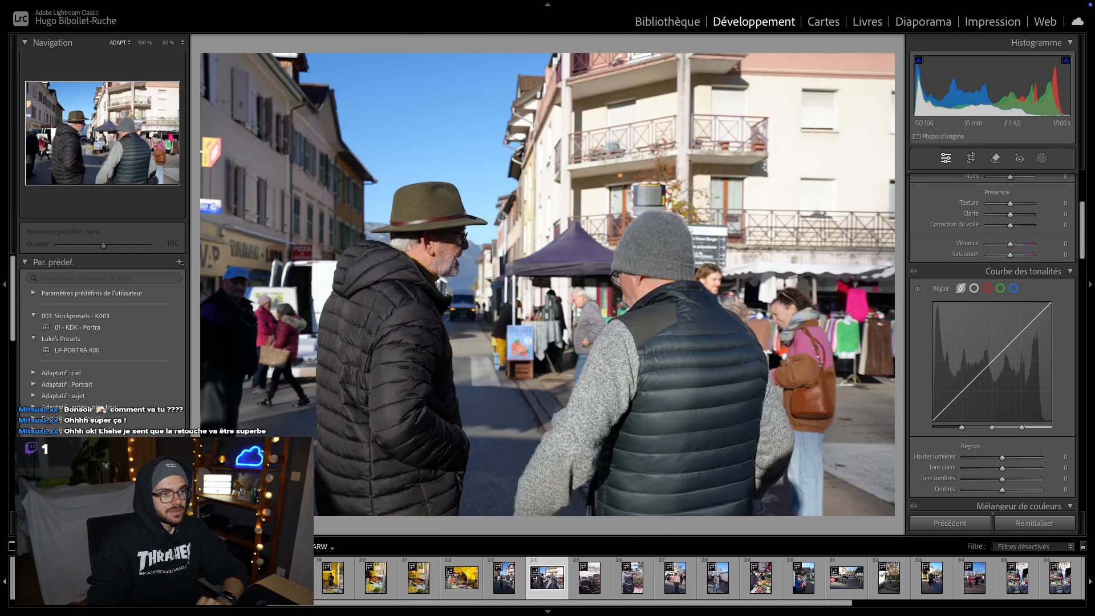
key(Right)
key(Right)
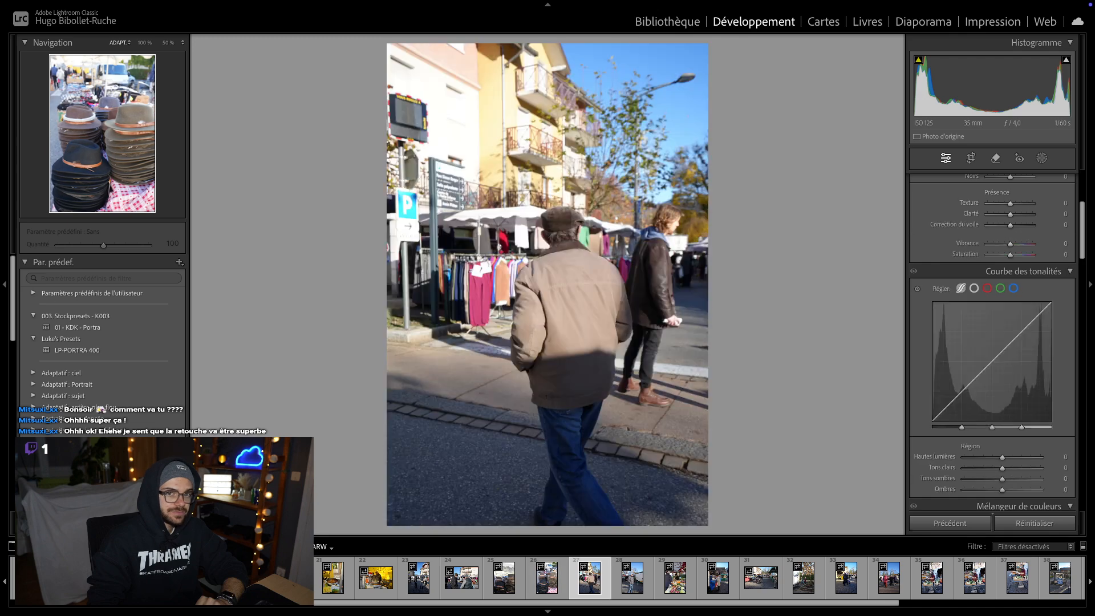
key(Right)
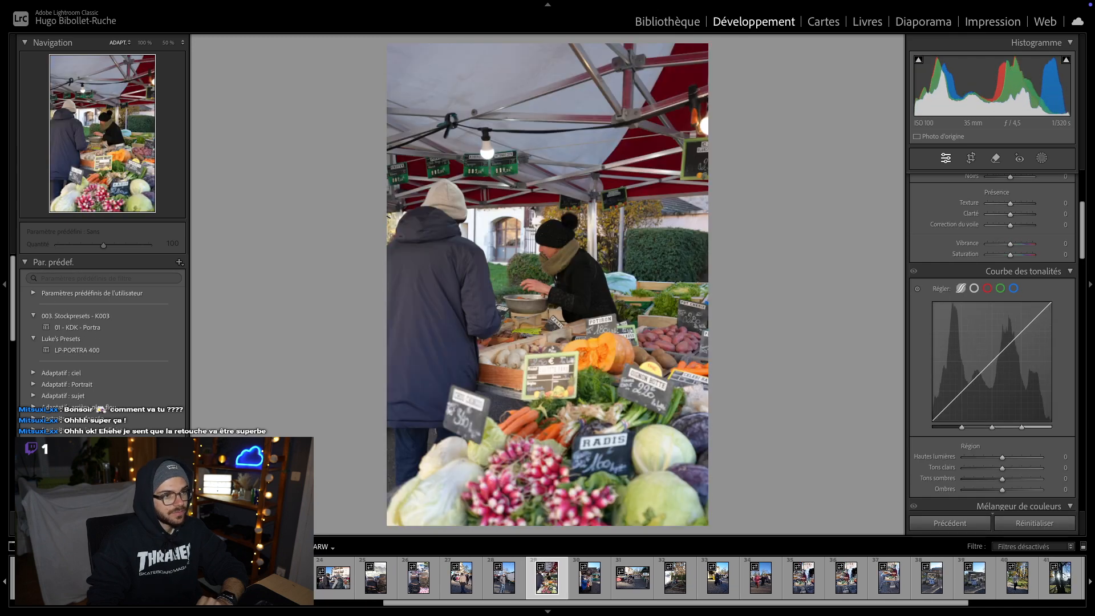
key(Right)
key(Right)
key(Right)
key(Right)
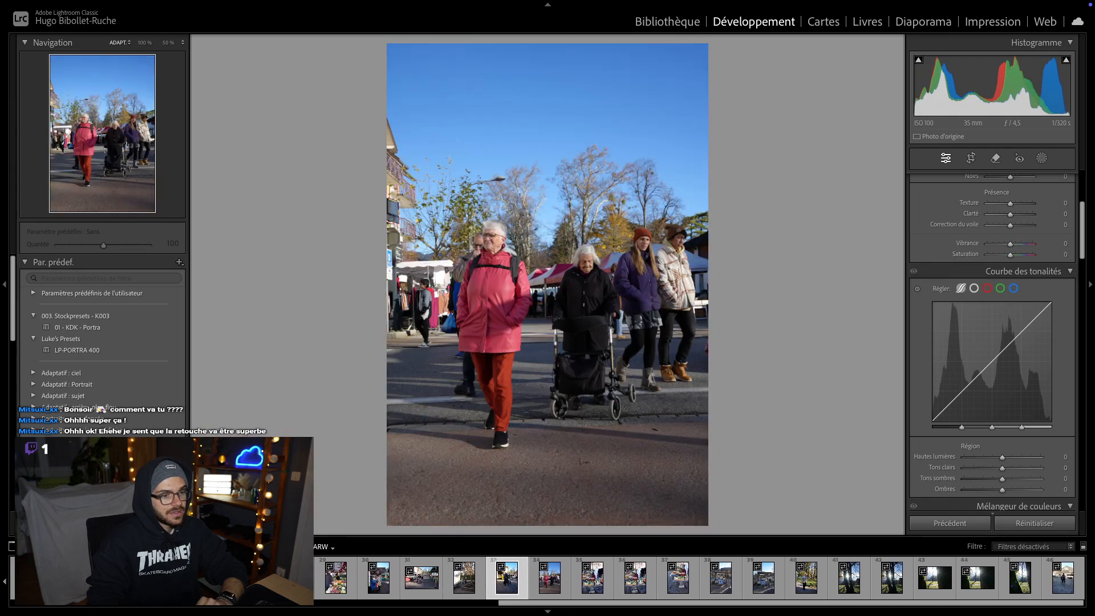
key(Right)
key(Right)
key(Right)
key(Right)
key(Right)
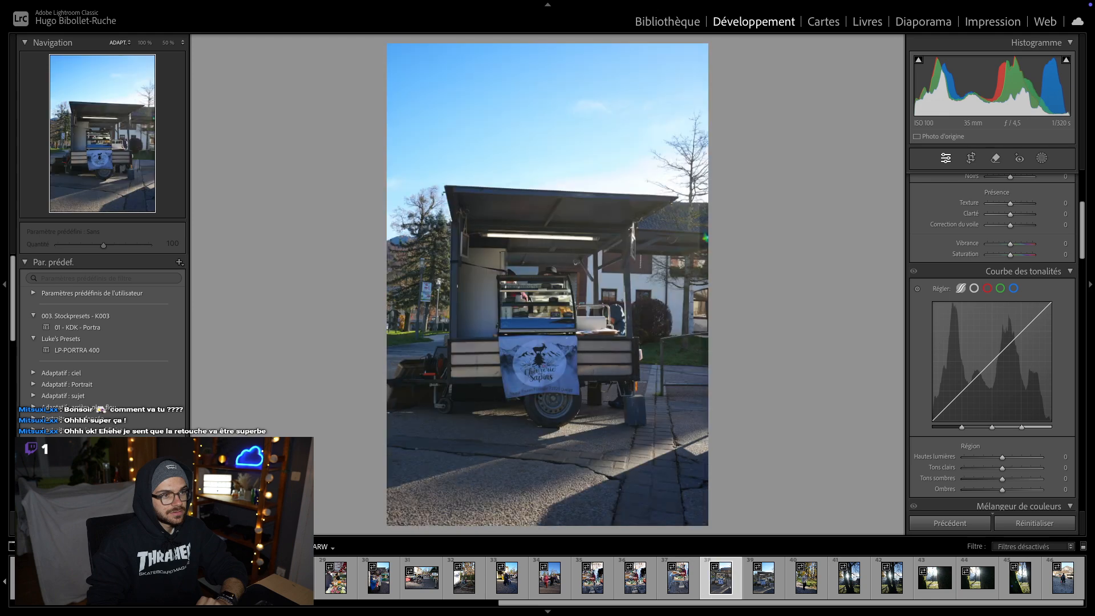
key(Right)
key(Right)
key(Right)
key(Right)
key(Right)
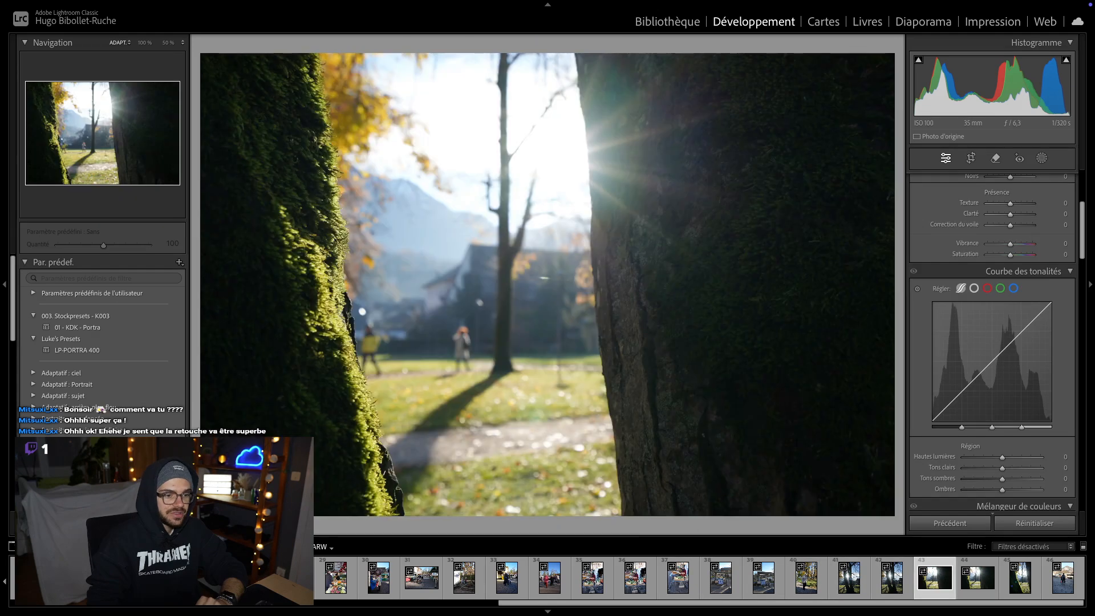
key(Right)
key(Right)
key(Right)
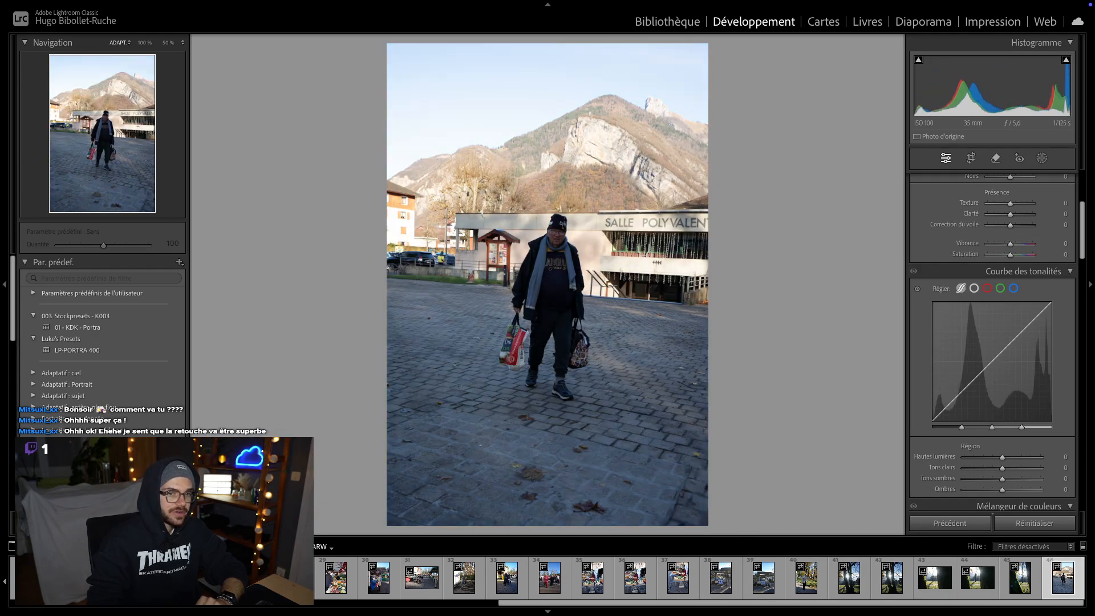
- Return to the first backlit market photo and inspect its green lens flare at 100%
scroll(166, 587, left, 15)
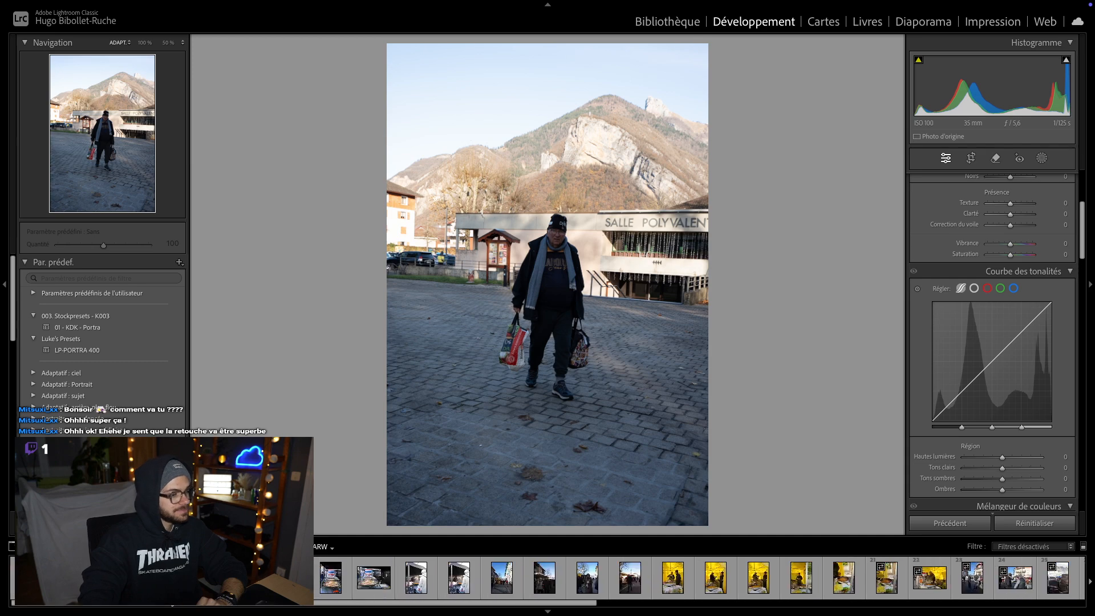
click(31, 578)
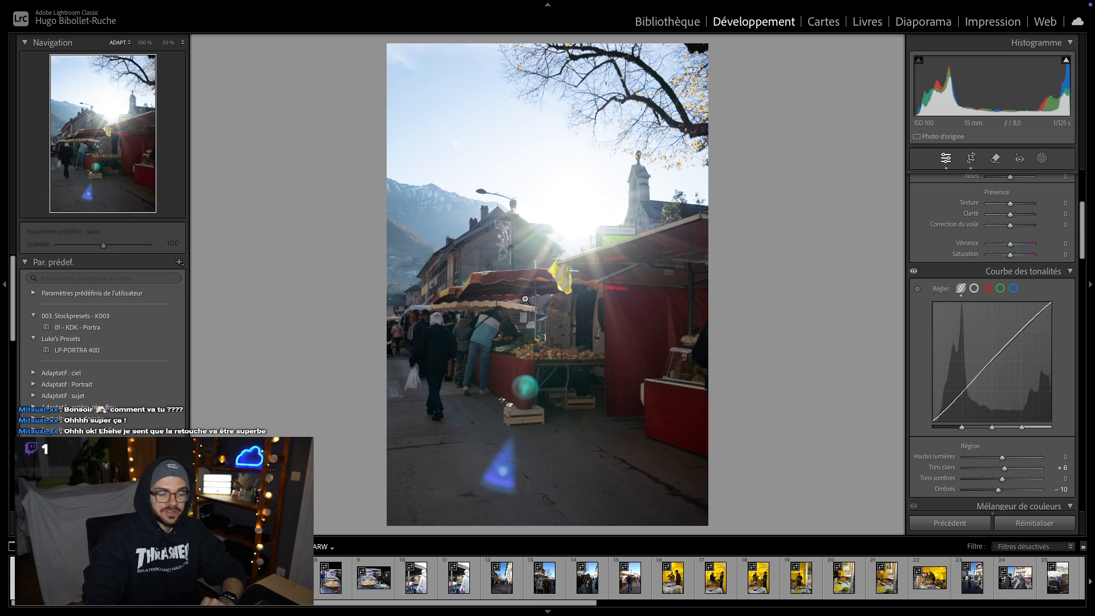
click(549, 372)
drag(471, 396, 596, 211)
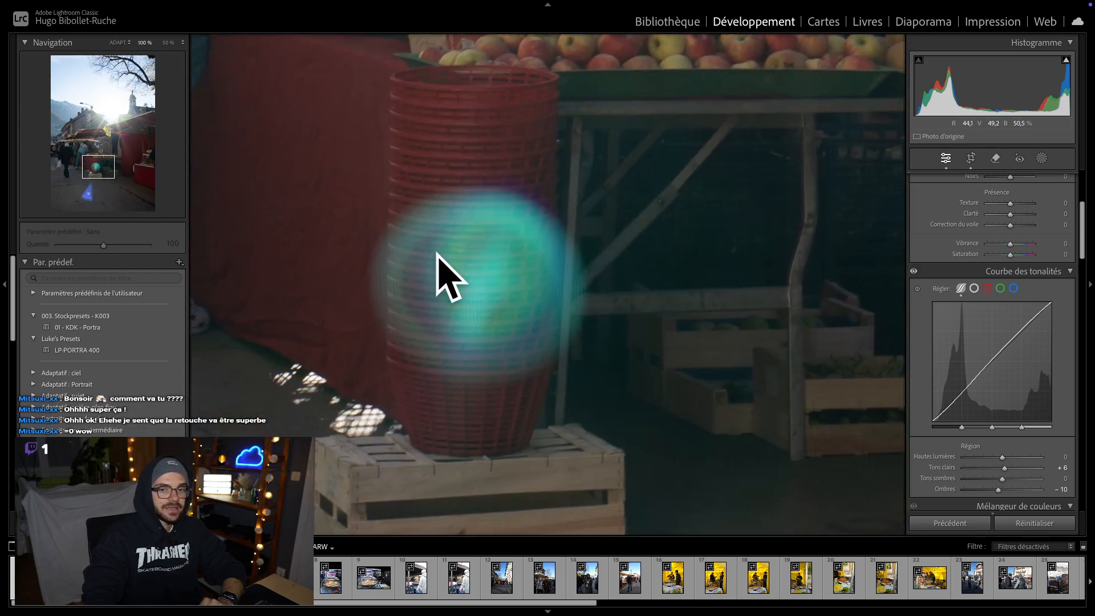
click(605, 278)
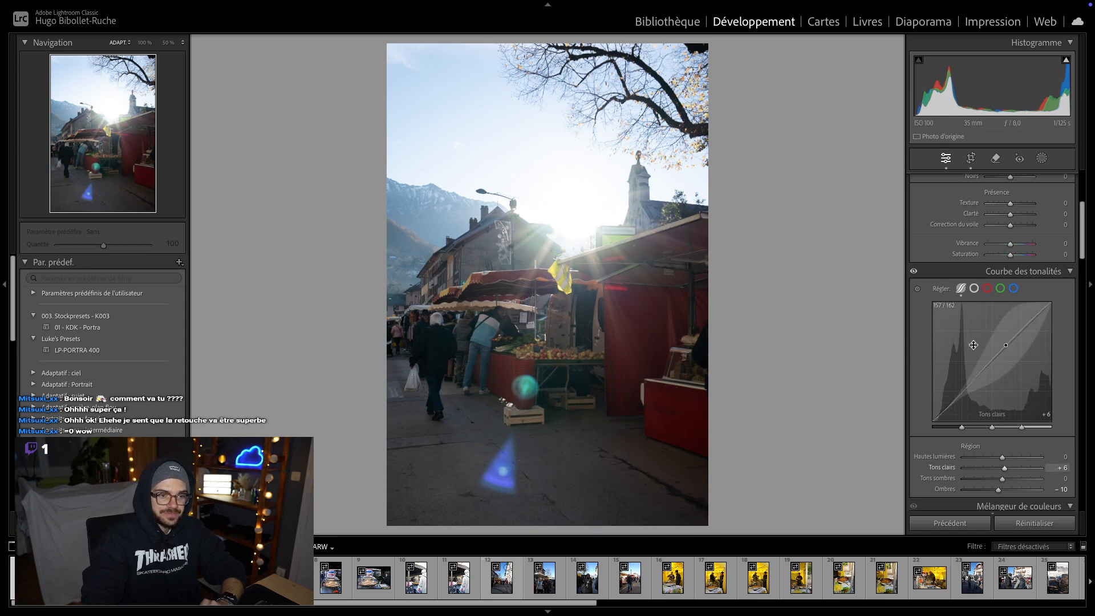
- Try Contraste +40 and Exposition −0,55 on the whole market photo, and undo both adjustments
scroll(941, 328, up, 6)
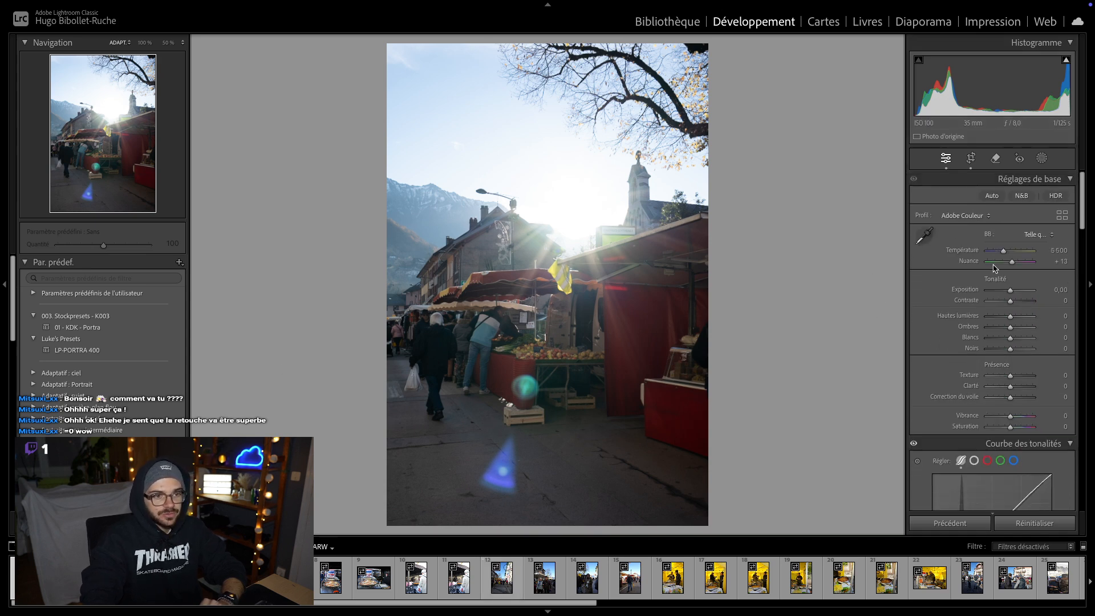
click(1021, 302)
mouse_move(1021, 302)
mouse_down()
mouse_move(1083, 305)
mouse_move(1020, 310)
mouse_move(1009, 294)
mouse_up()
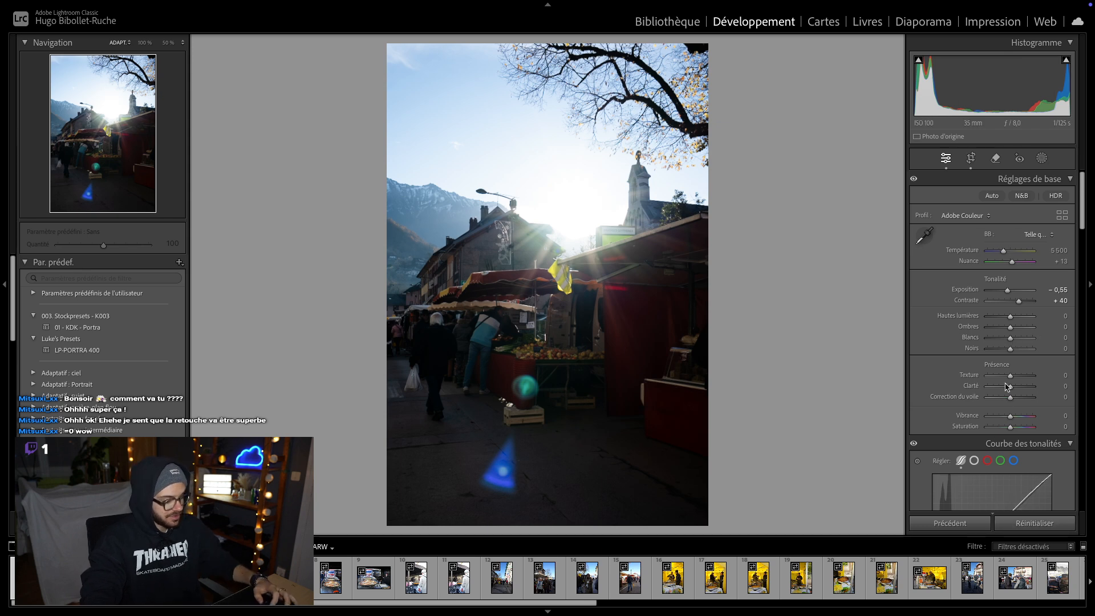
key(ctrl+z)
key(ctrl+z)
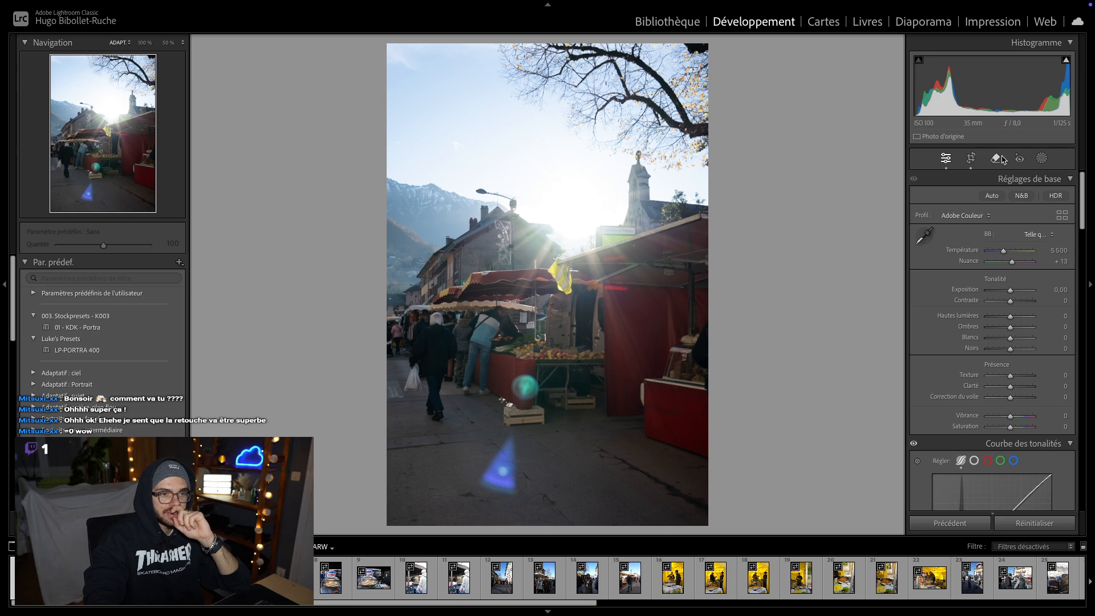
- Try painting a brush mask over the market photo's sky, and delete that mask
click(1039, 161)
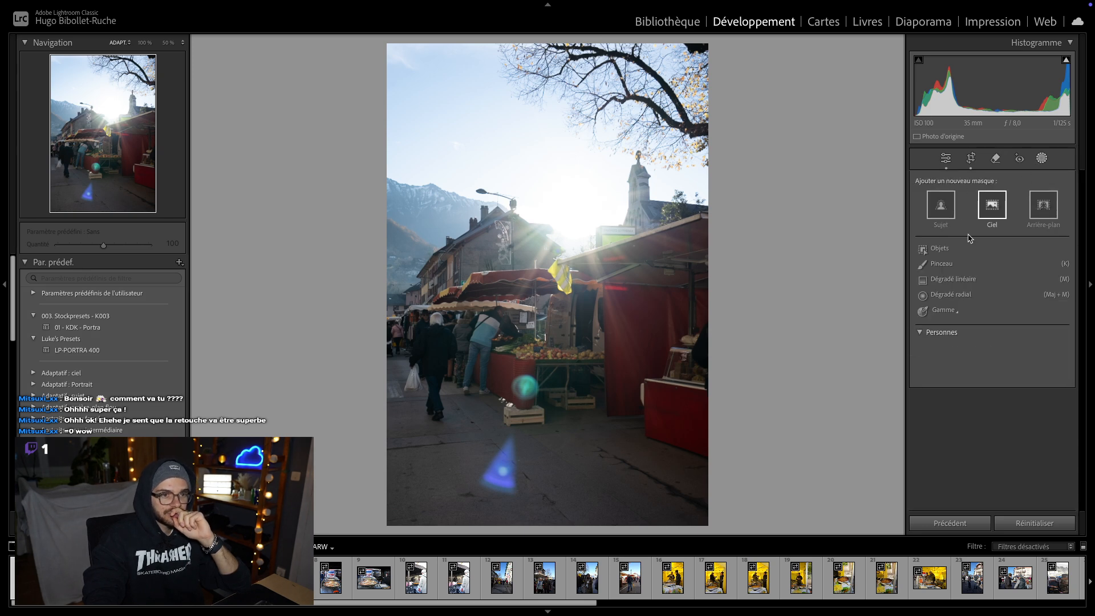
click(954, 264)
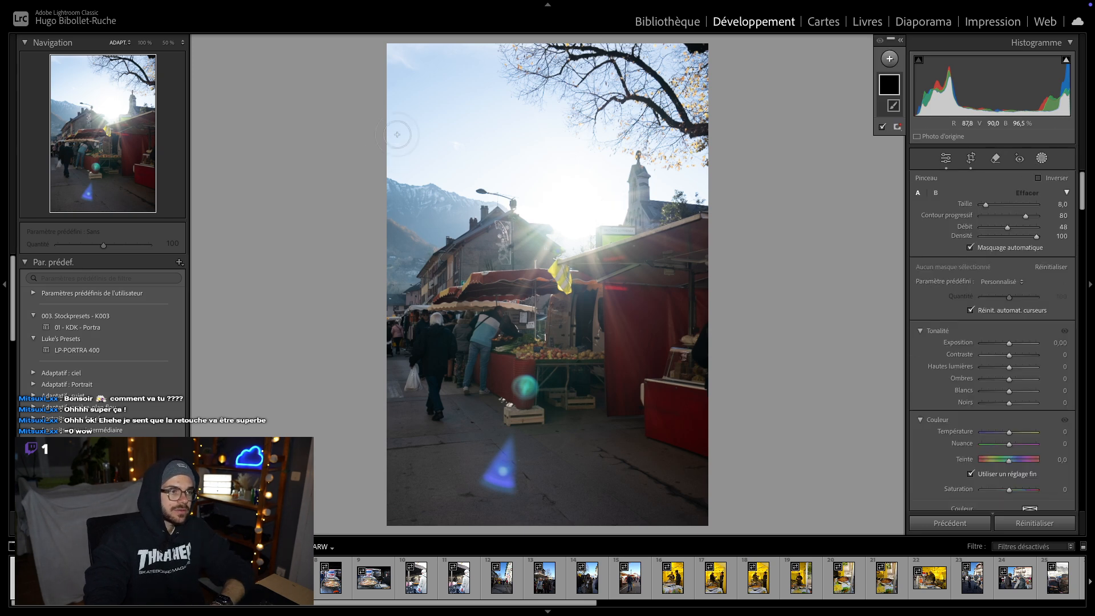
mouse_move(399, 28)
mouse_down()
mouse_move(688, 66)
mouse_move(690, 170)
mouse_move(595, 145)
mouse_move(559, 203)
mouse_move(473, 165)
mouse_move(425, 166)
mouse_move(433, 85)
mouse_move(576, 97)
mouse_move(602, 74)
mouse_up()
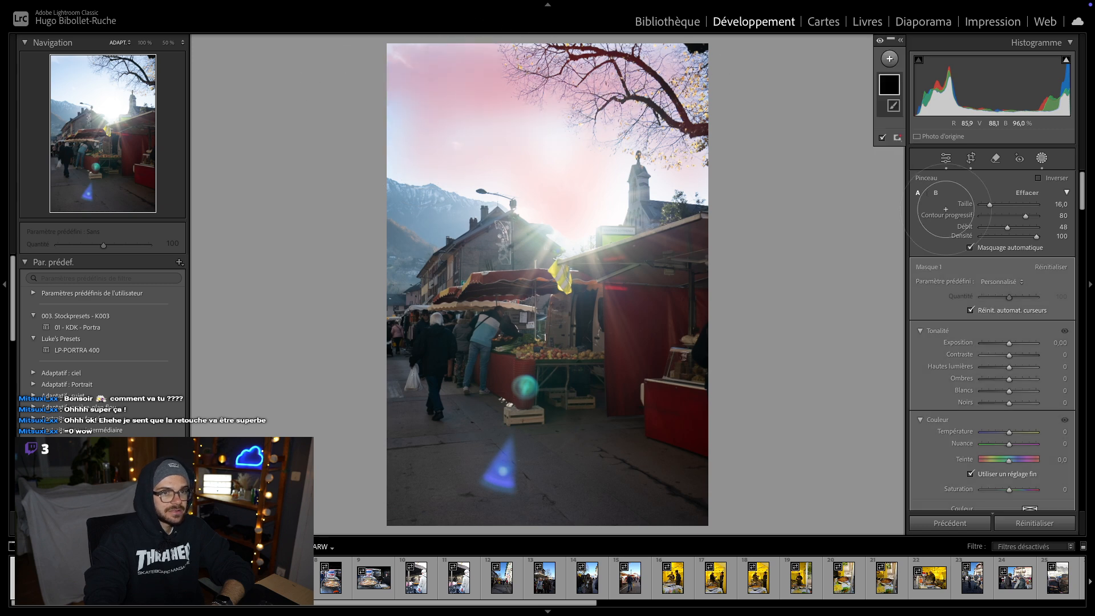
click(890, 85)
key(Delete)
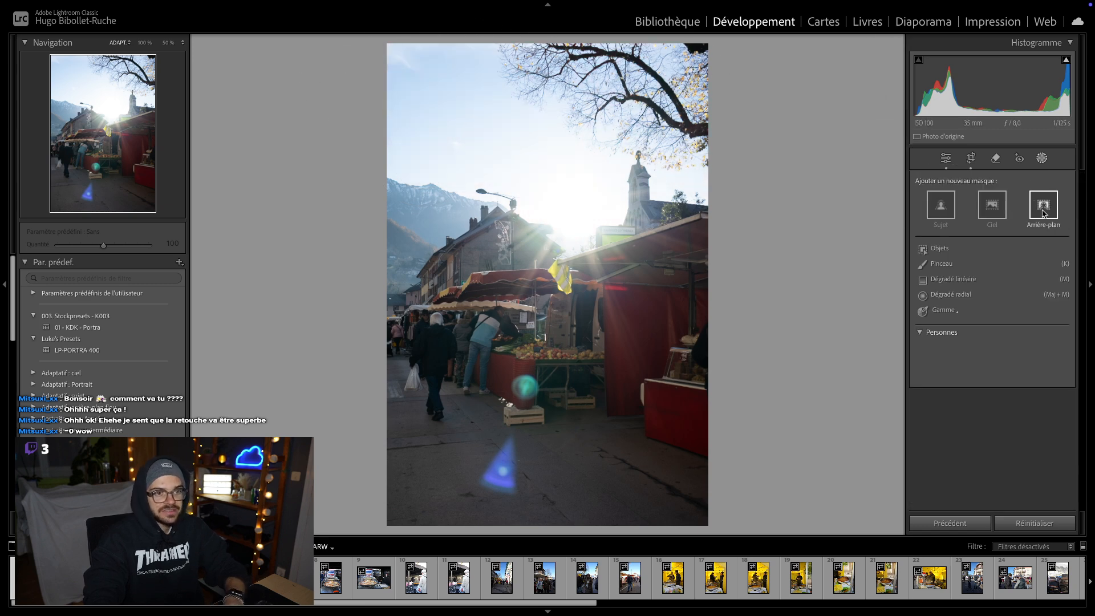
- Create an automatic sky mask with Exposition −0,64, Contraste 18, Hautes lumières −47, Ombres −26, Noirs −43 and Saturation 4
click(998, 210)
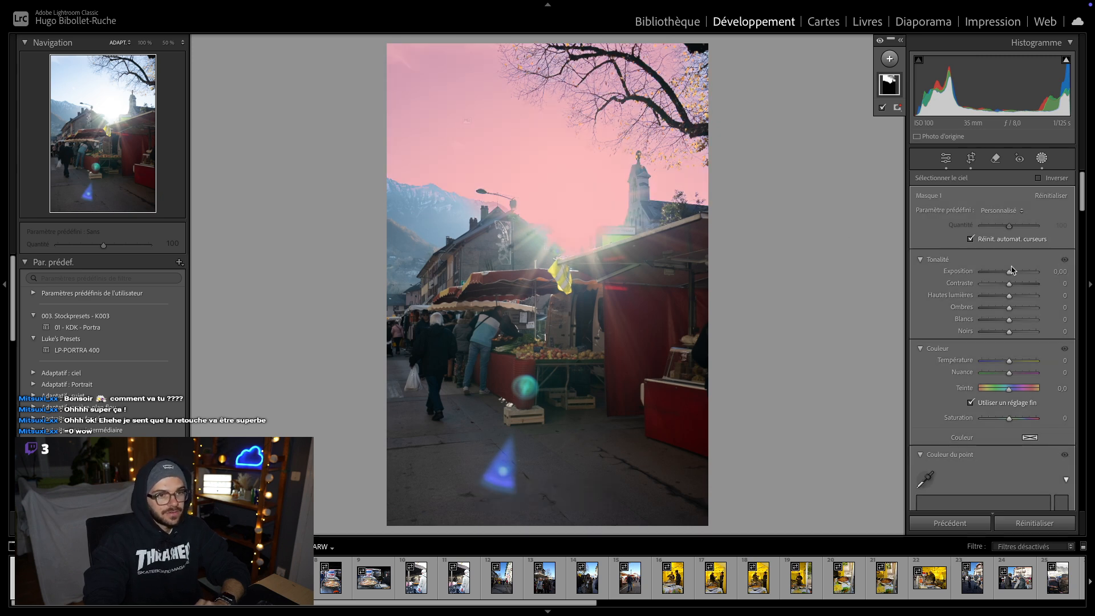
mouse_move(1012, 285)
mouse_down()
mouse_move(1007, 272)
mouse_move(998, 297)
mouse_up()
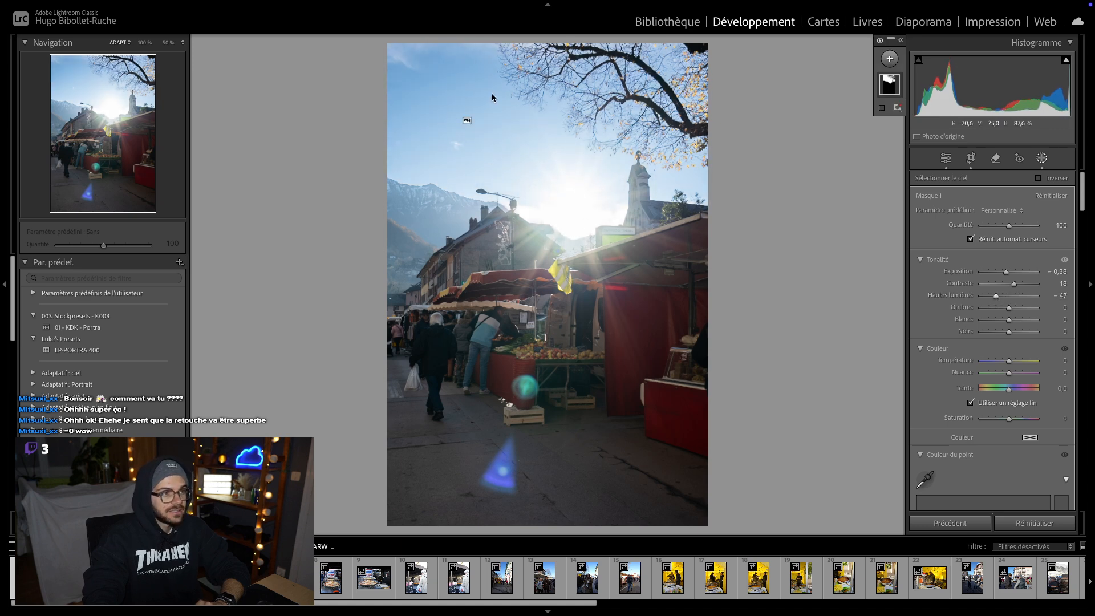
drag(1009, 309, 1002, 313)
drag(1008, 319, 999, 336)
drag(1014, 422, 1011, 422)
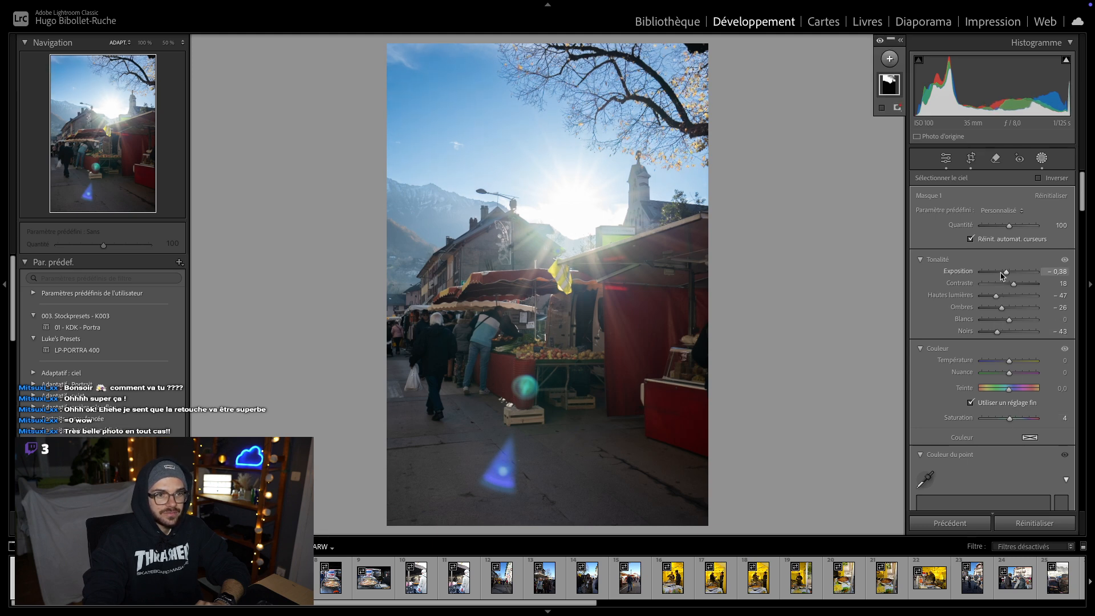
drag(1005, 273, 1004, 274)
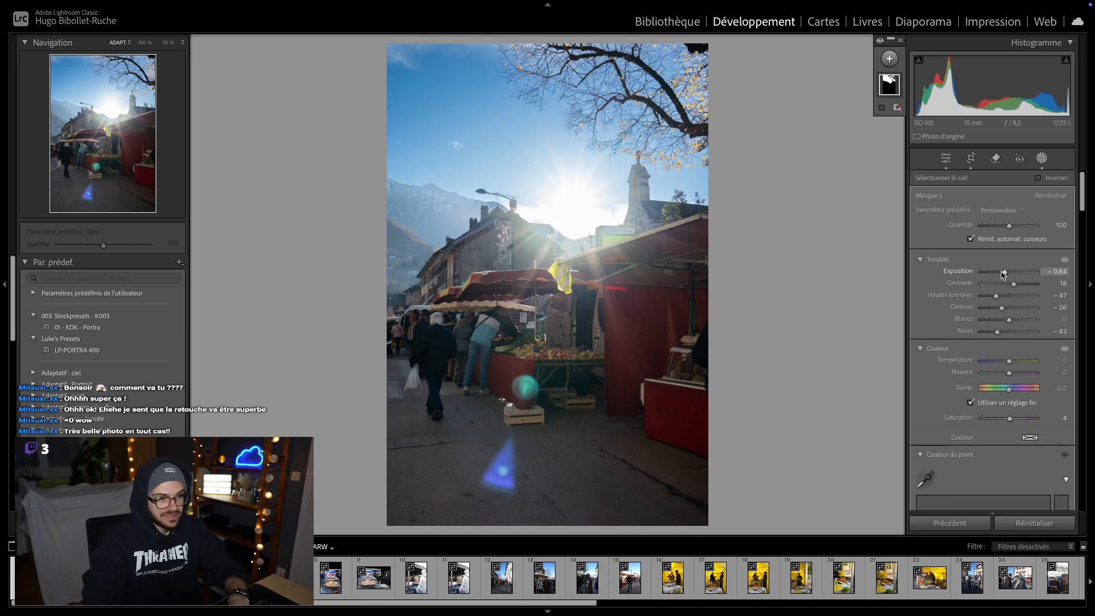
key(Escape)
key(Escape)
- Inspect the edges of the retouched sky around the church steeple and nearby branches at 100%
click(649, 178)
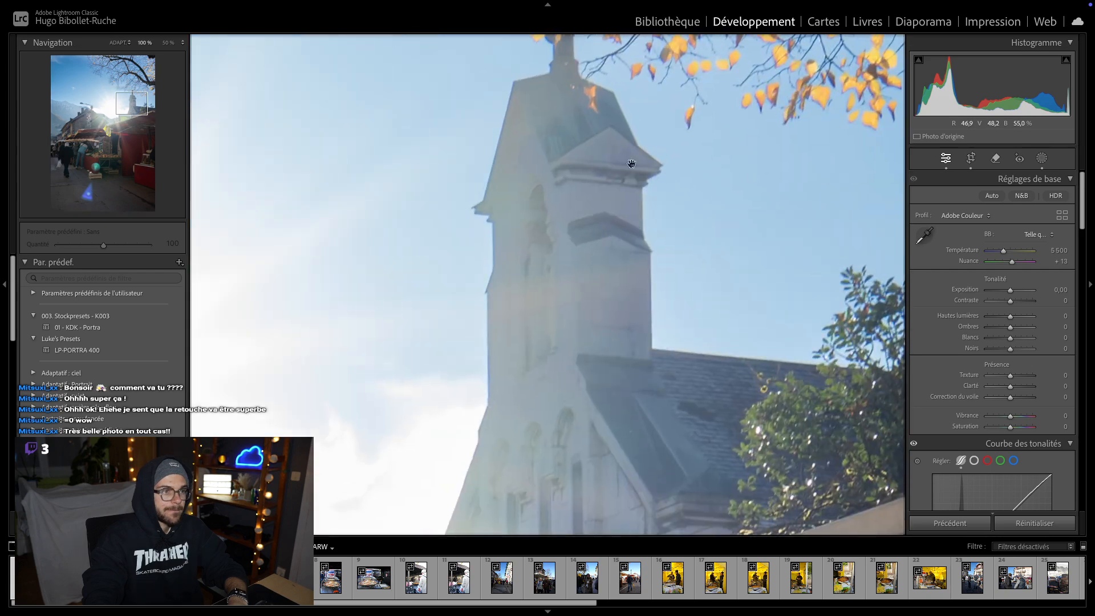
drag(533, 153, 650, 213)
drag(569, 124, 690, 328)
drag(509, 146, 656, 248)
drag(563, 232, 604, 227)
click(604, 226)
- Compare the market photo before and after side by side, examining the small cloud in the sky at 100%
key(y)
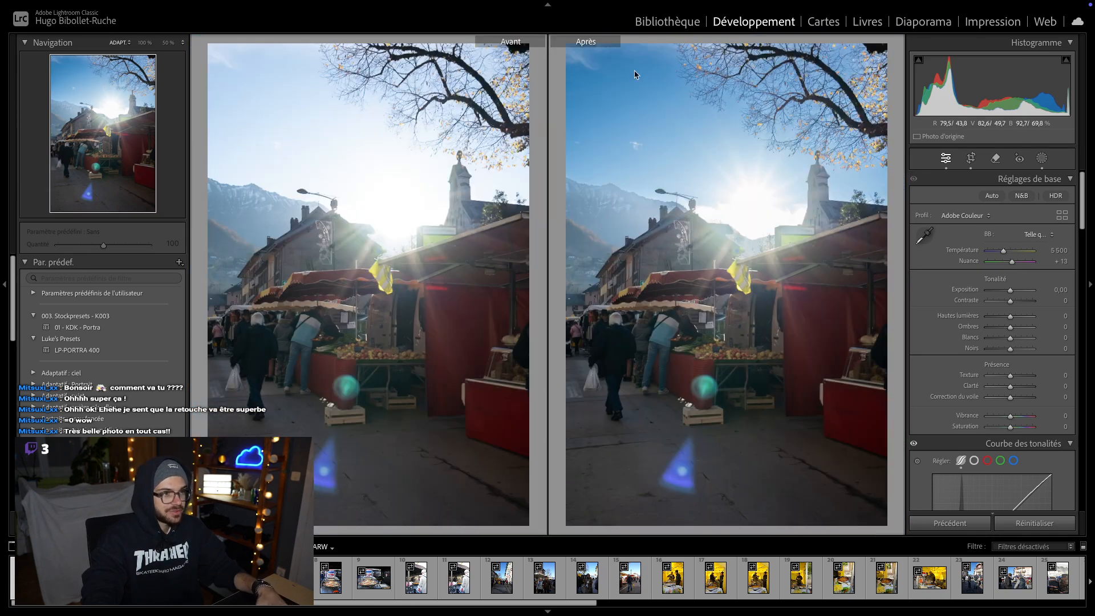
click(671, 117)
drag(671, 117, 738, 110)
drag(696, 292, 775, 83)
drag(679, 245, 729, 237)
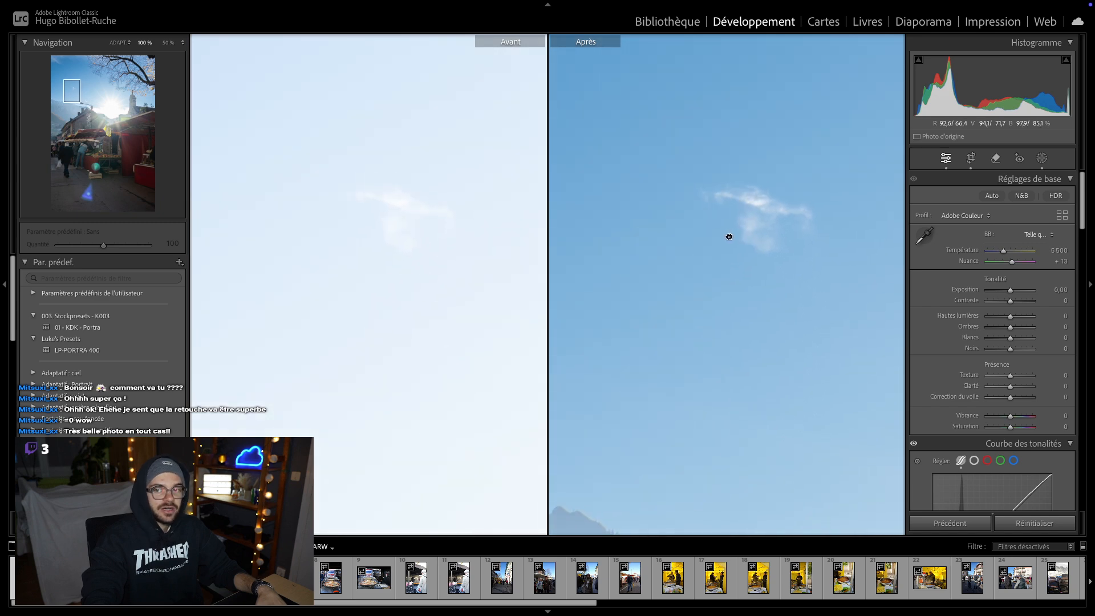
click(680, 216)
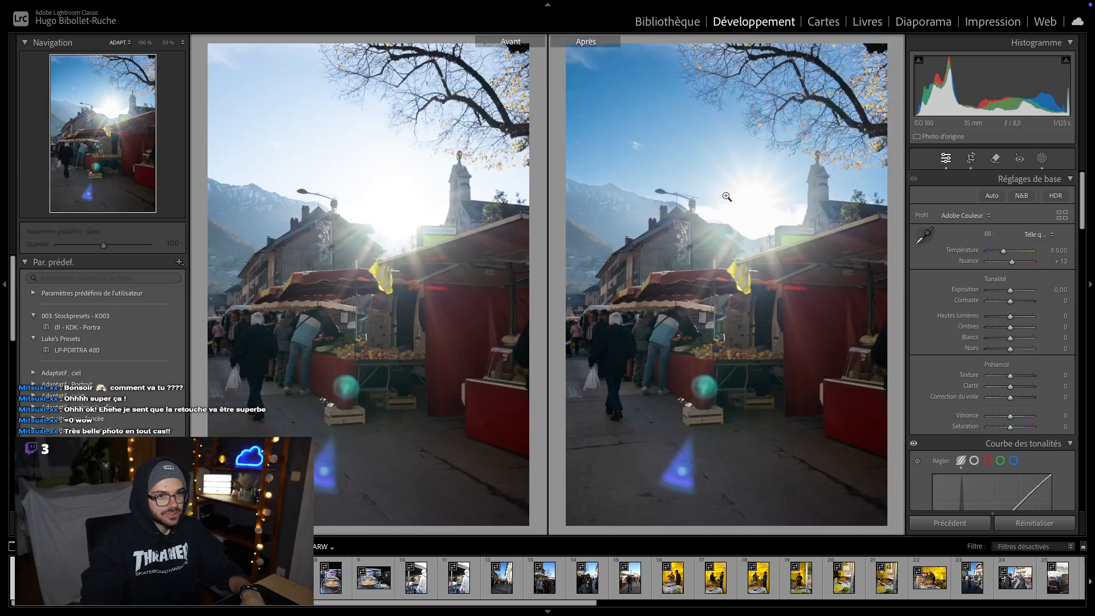
key(y)
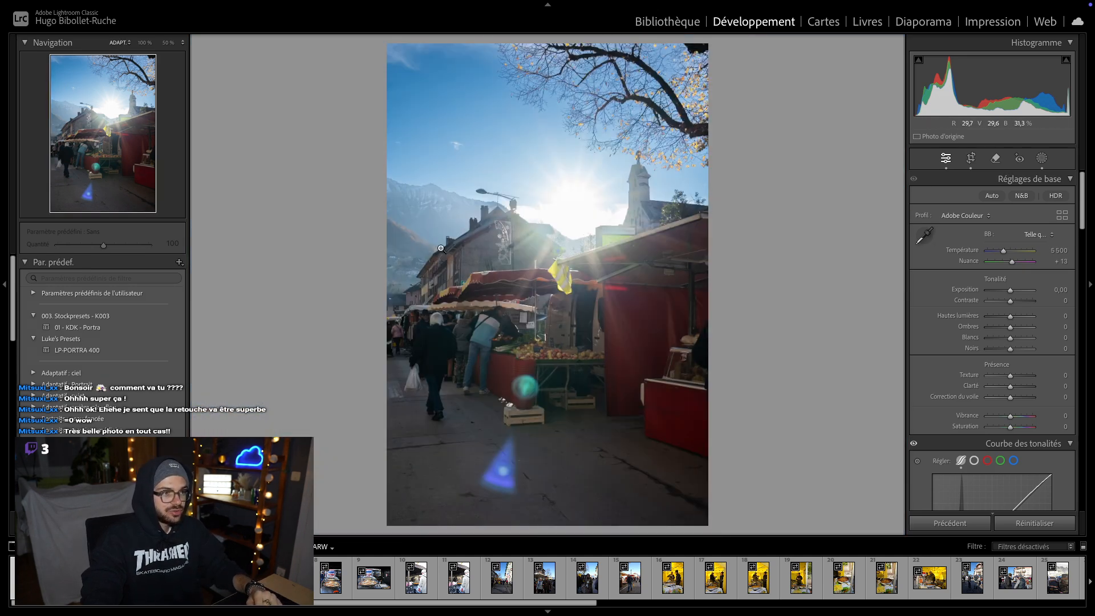
- Add a second mask with the brush, enlarged to size 24, painted over the ground, stalls, buildings and mountains below the sky
click(1041, 159)
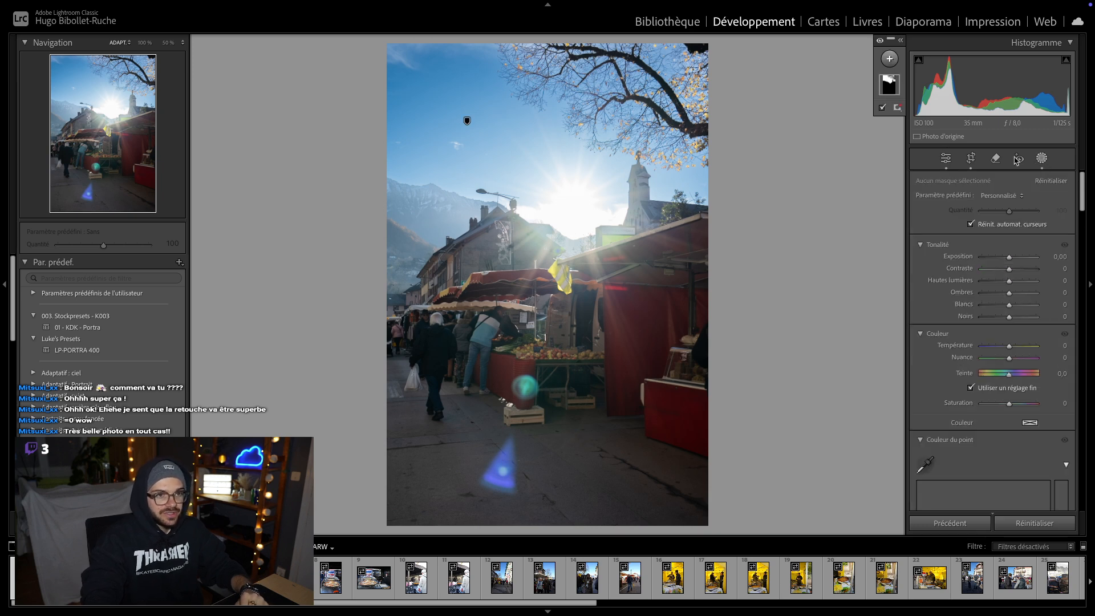
click(890, 59)
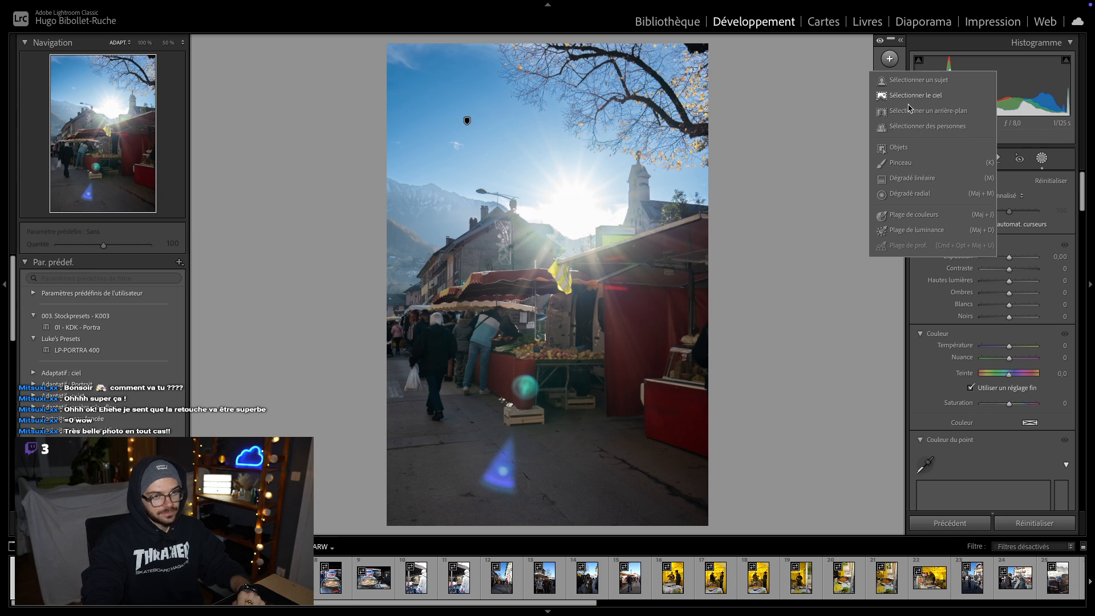
click(899, 164)
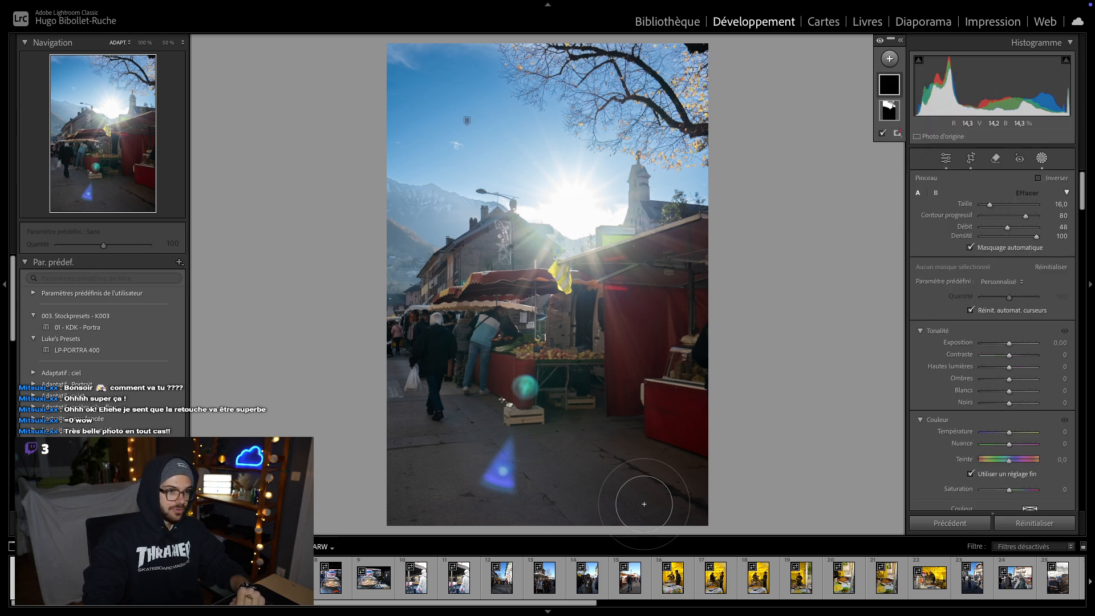
mouse_move(702, 504)
mouse_down()
mouse_move(341, 507)
mouse_move(671, 463)
mouse_move(404, 456)
mouse_move(690, 420)
mouse_move(459, 407)
mouse_move(434, 337)
mouse_up()
mouse_move(520, 254)
mouse_down()
mouse_move(695, 287)
mouse_move(549, 289)
mouse_move(666, 266)
mouse_move(693, 246)
mouse_move(677, 270)
mouse_move(703, 368)
mouse_move(424, 433)
mouse_move(447, 357)
mouse_move(406, 337)
mouse_move(427, 321)
mouse_move(401, 289)
mouse_move(398, 258)
mouse_up()
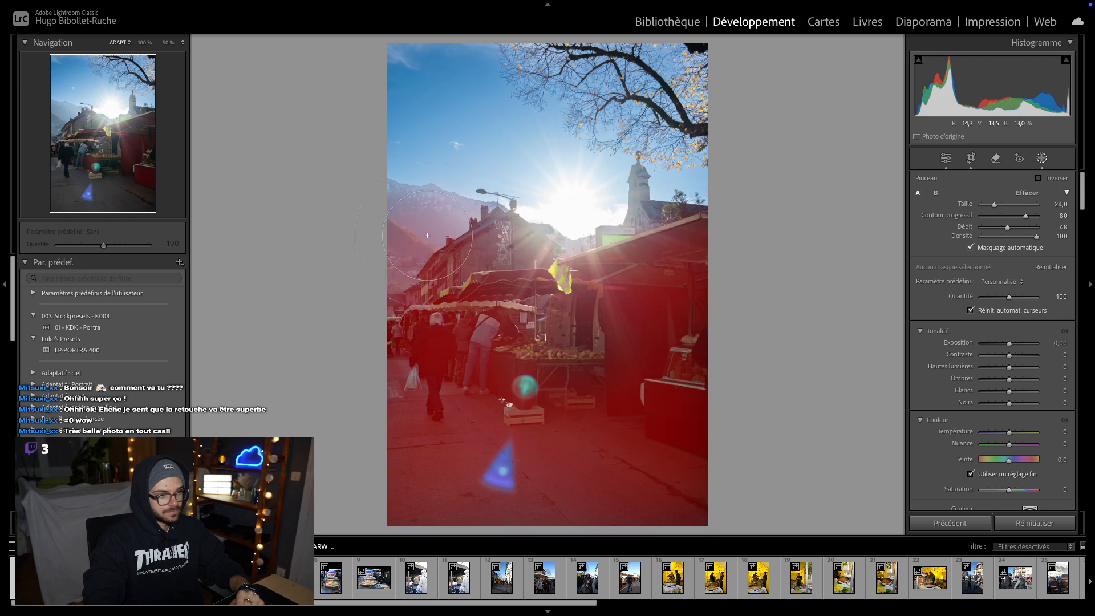
mouse_move(457, 227)
mouse_down()
mouse_move(631, 274)
mouse_move(669, 256)
mouse_move(694, 276)
mouse_move(706, 505)
mouse_move(570, 528)
mouse_move(435, 529)
mouse_move(431, 507)
mouse_move(542, 393)
mouse_move(407, 307)
mouse_move(497, 269)
mouse_move(422, 226)
mouse_up()
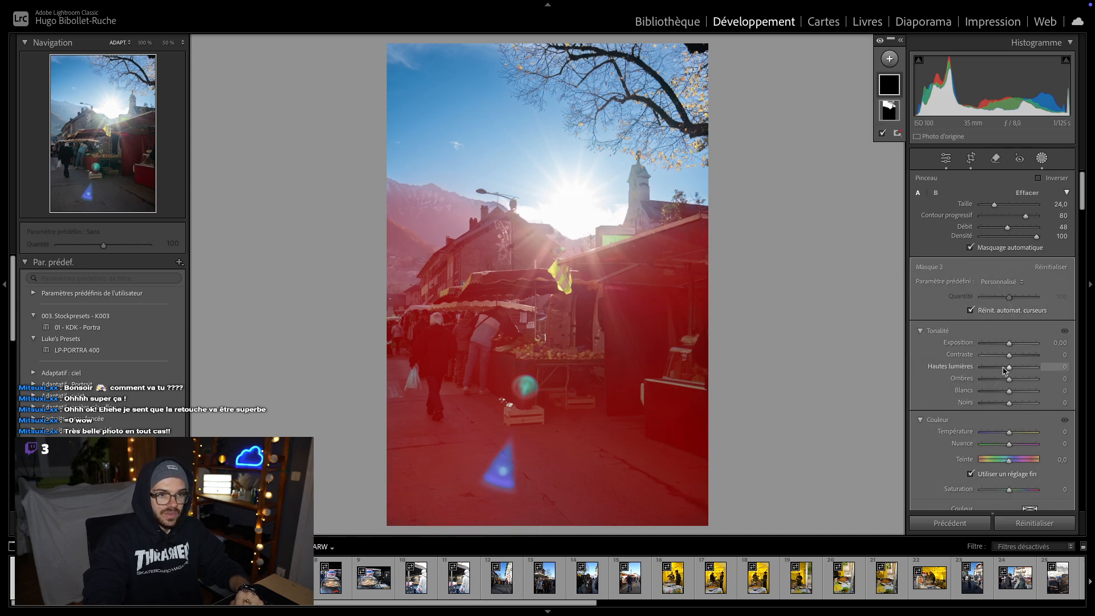
- Set the foreground mask to Exposition −0,75, Contraste 32, Hautes lumières 8, Ombres 50, Blancs −10 and Noirs −8
drag(1010, 381, 1007, 345)
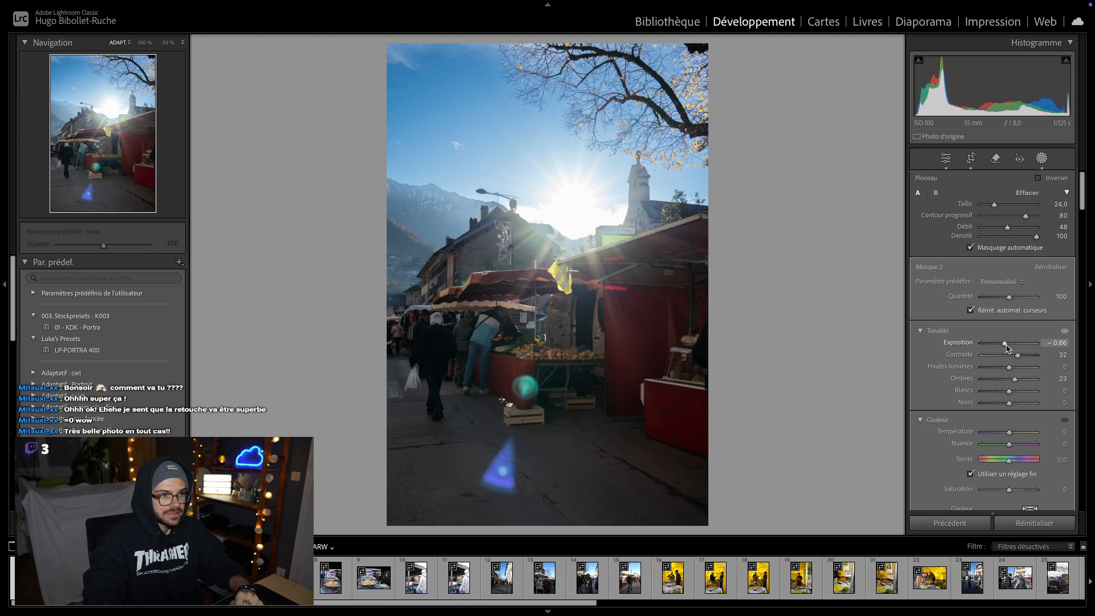
drag(1006, 347, 1005, 347)
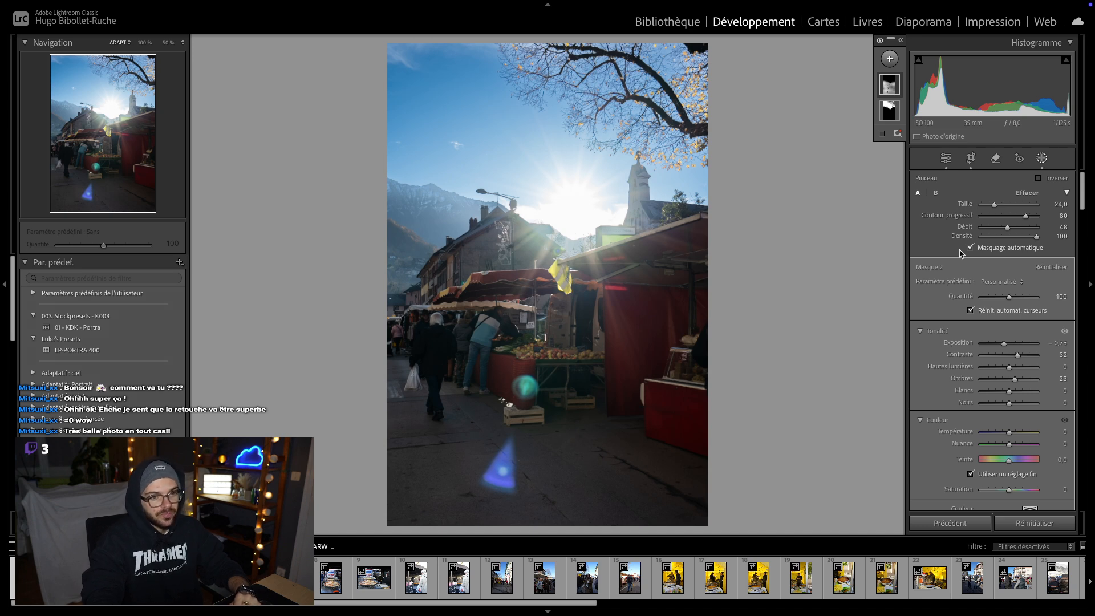
drag(1008, 403, 1024, 381)
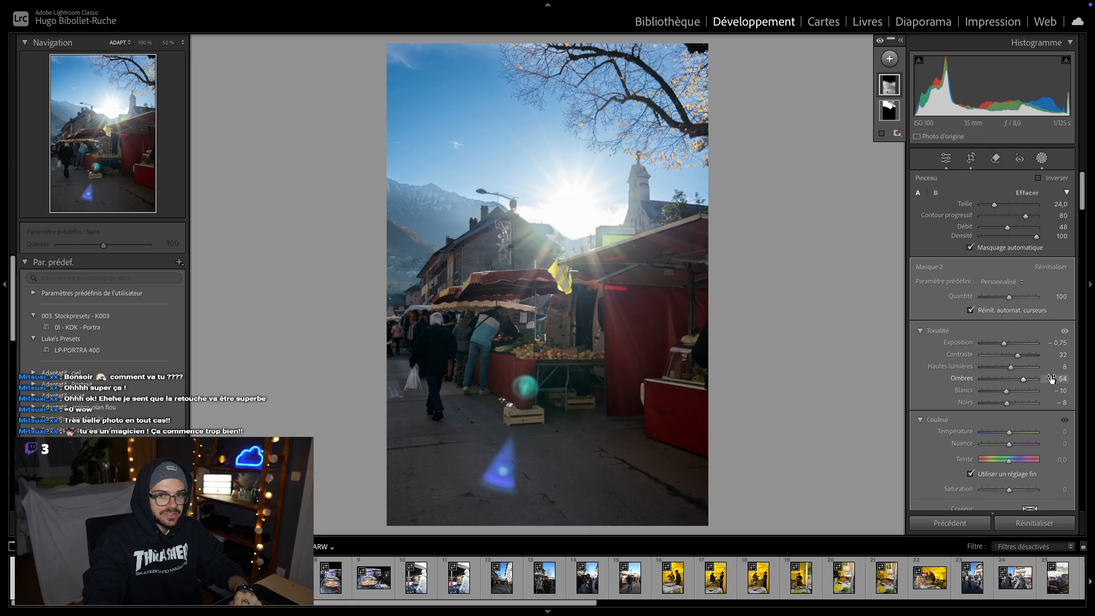
click(1052, 379)
text(50)
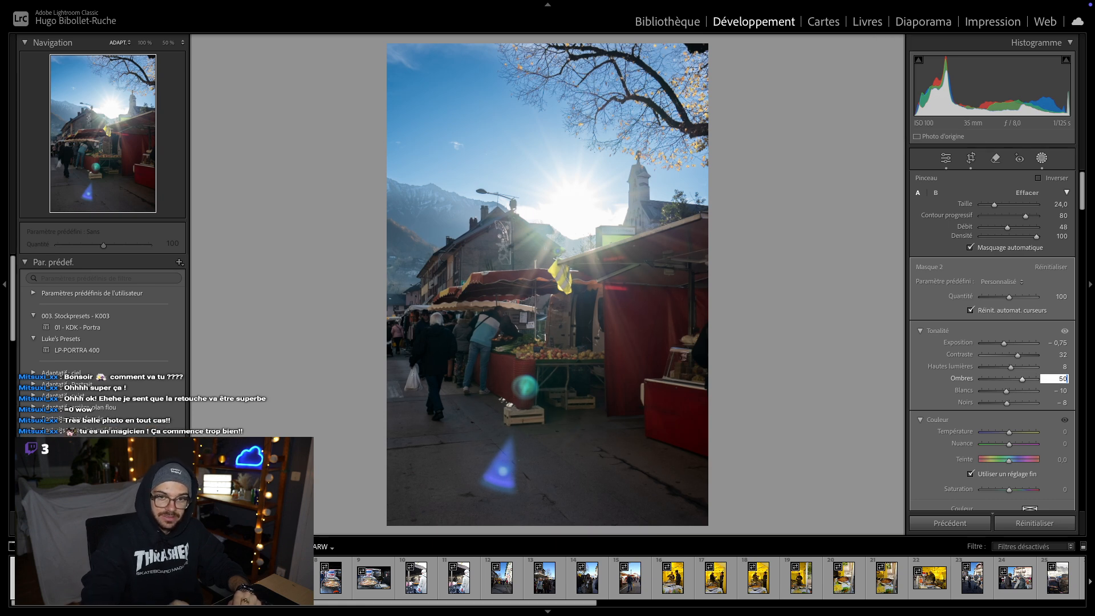
key(Return)
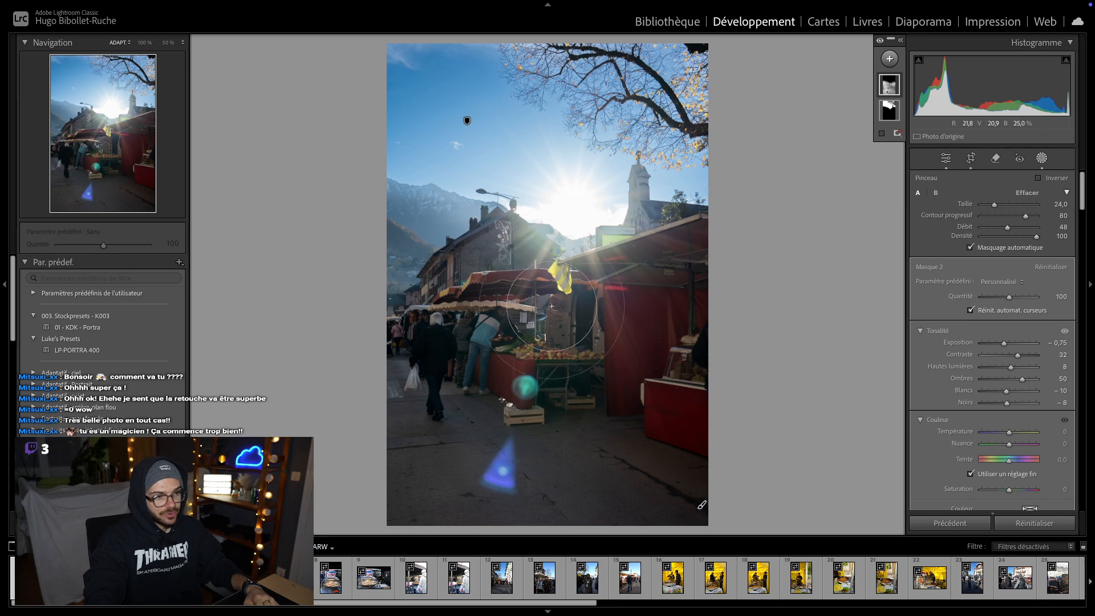
key(Escape)
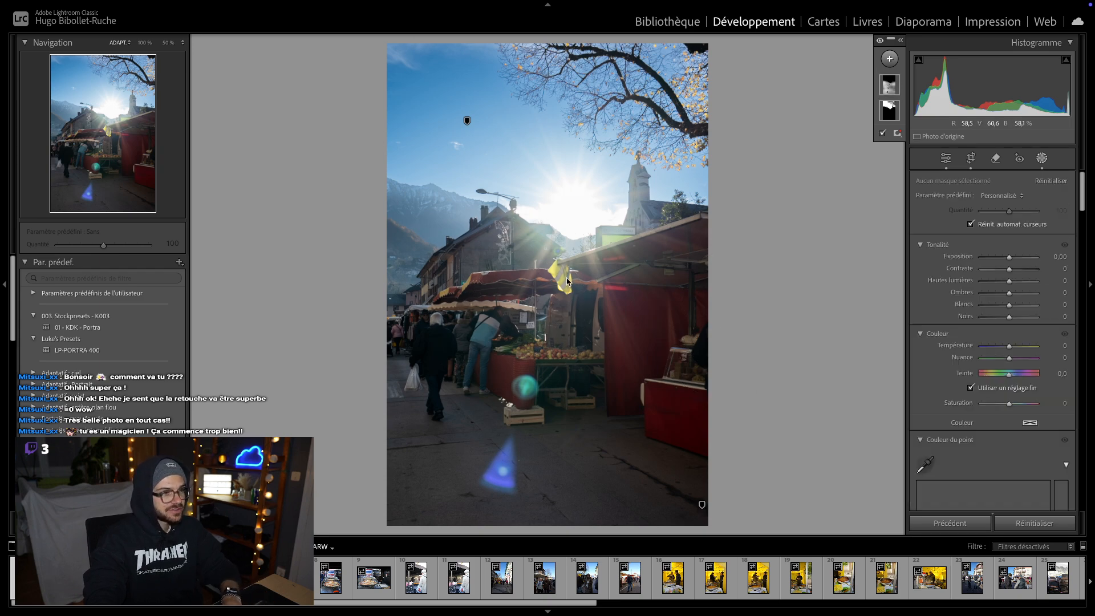
- Inspect the market stall, apples and green lens flare at 100%, comparing the photo before and after side by side
key(Escape)
click(566, 280)
drag(469, 194, 635, 369)
drag(559, 470, 543, 269)
scroll(543, 268, down, 5)
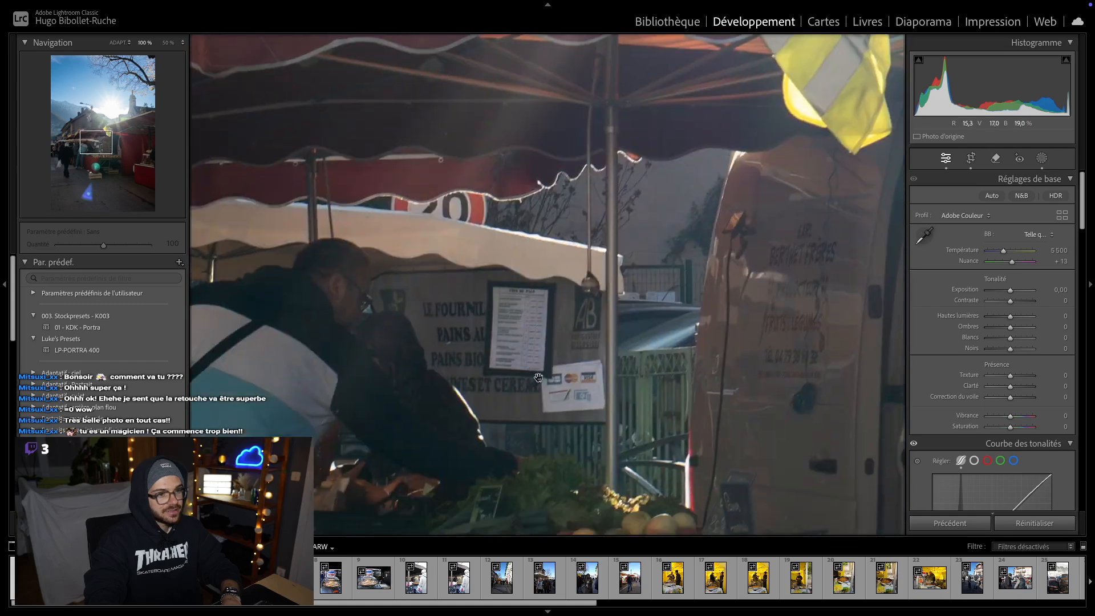
key(y)
click(525, 382)
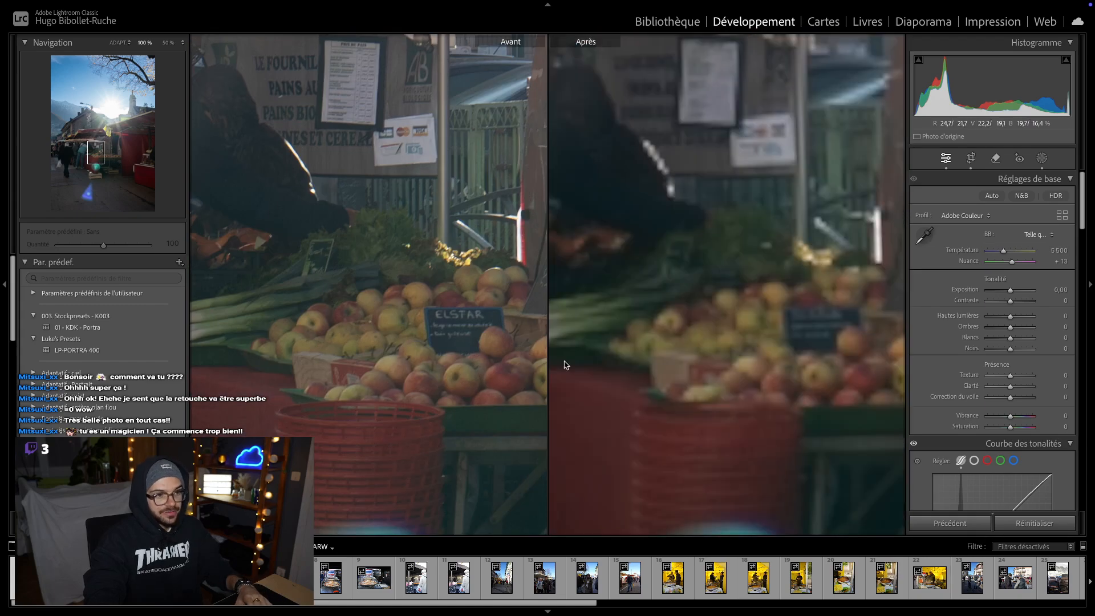
drag(712, 399, 746, 204)
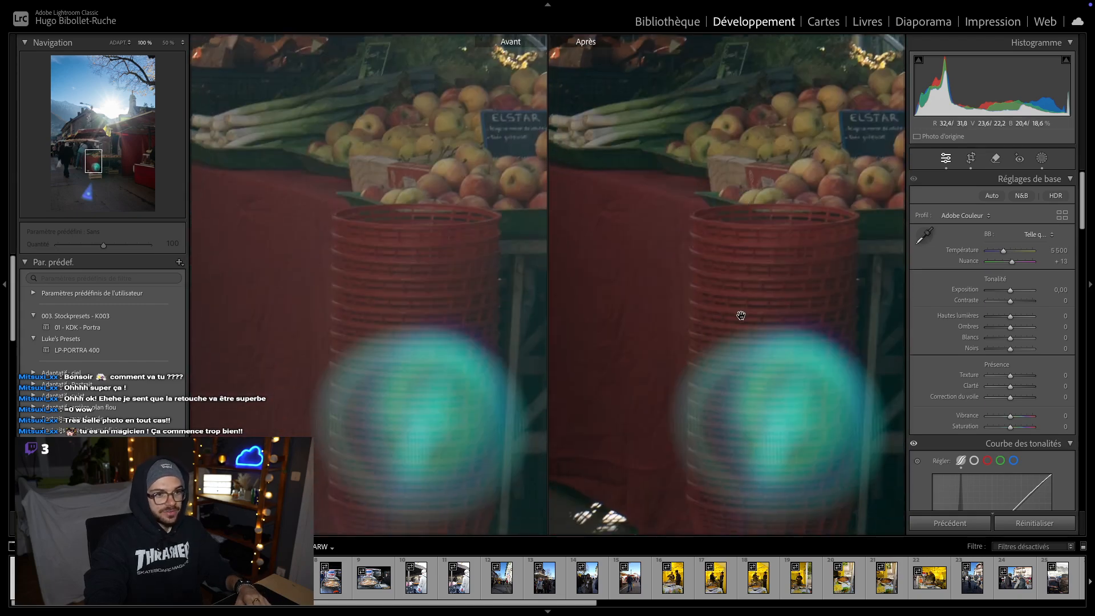
click(673, 283)
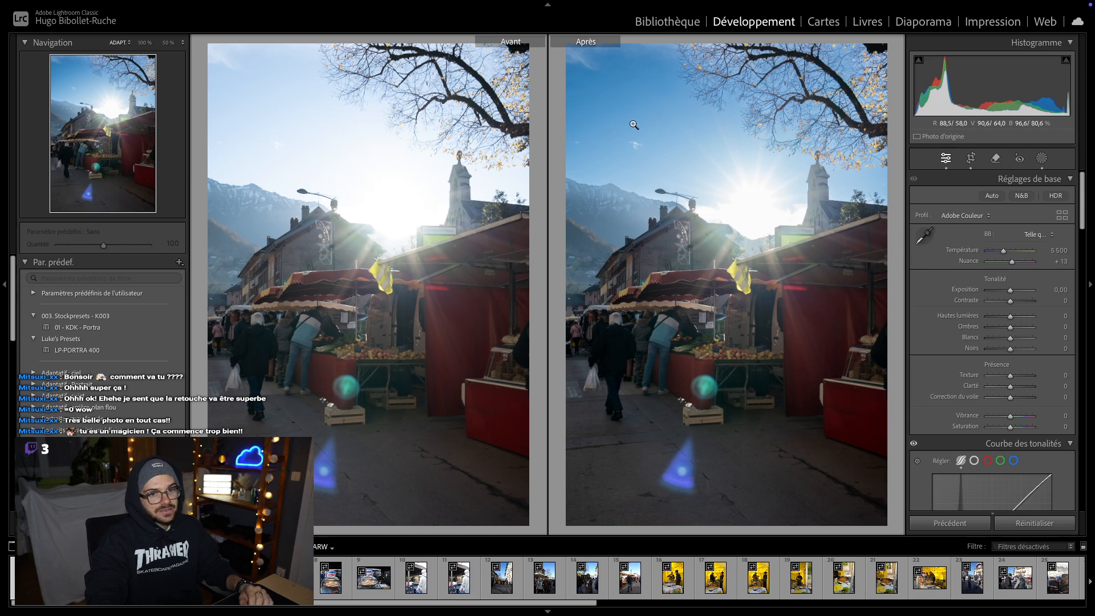
key(y)
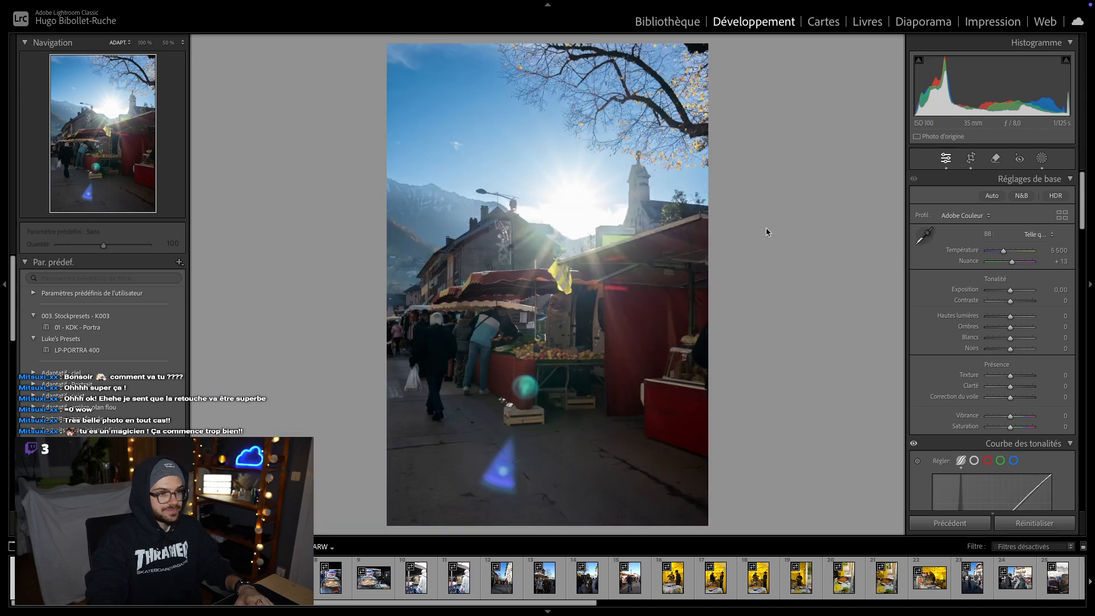
- Straighten the market photo to an angle of −1,35 and set its overall Saturation to +14
click(971, 160)
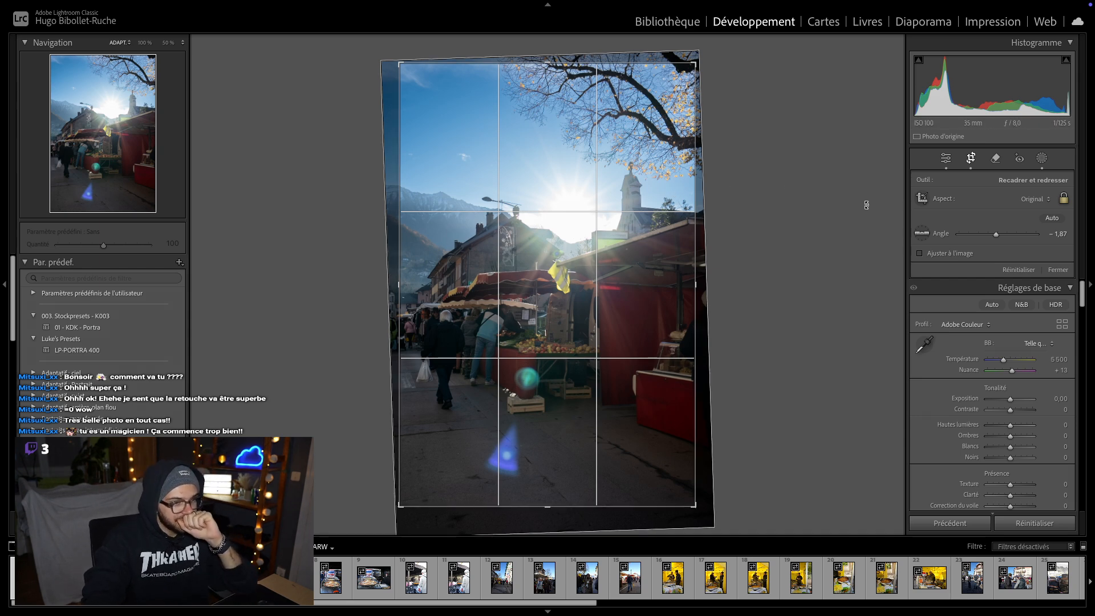
click(922, 235)
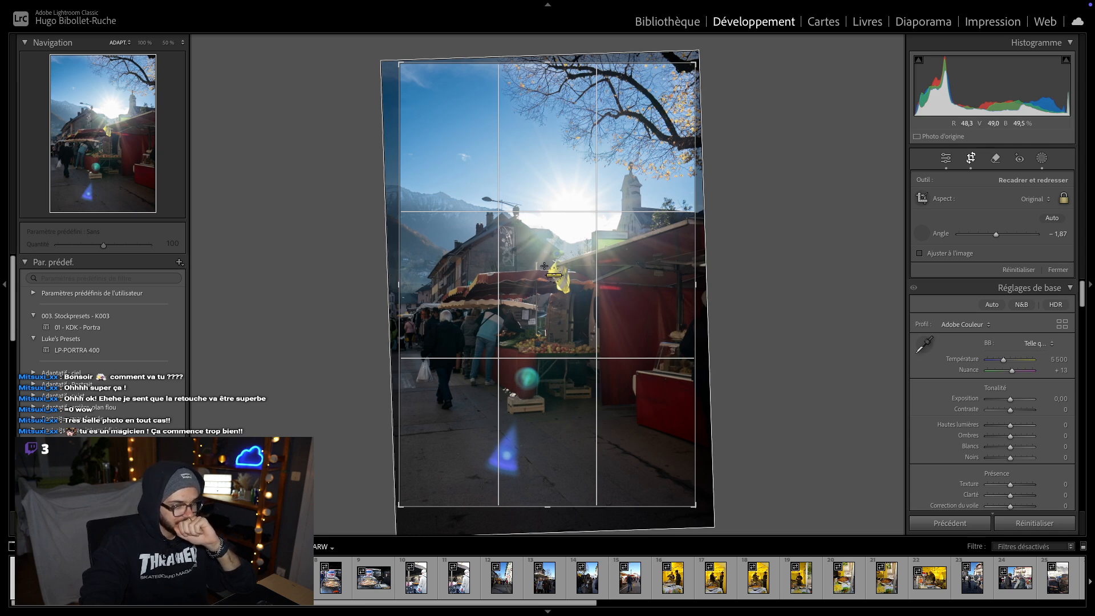
mouse_move(536, 263)
mouse_down()
mouse_move(536, 394)
mouse_move(557, 393)
mouse_up()
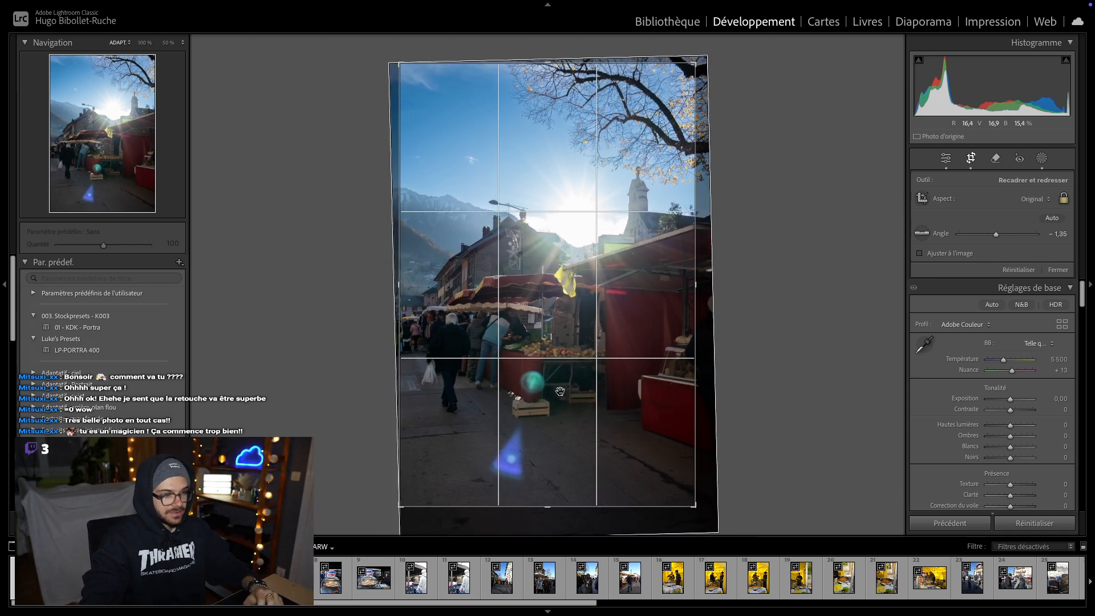
key(Return)
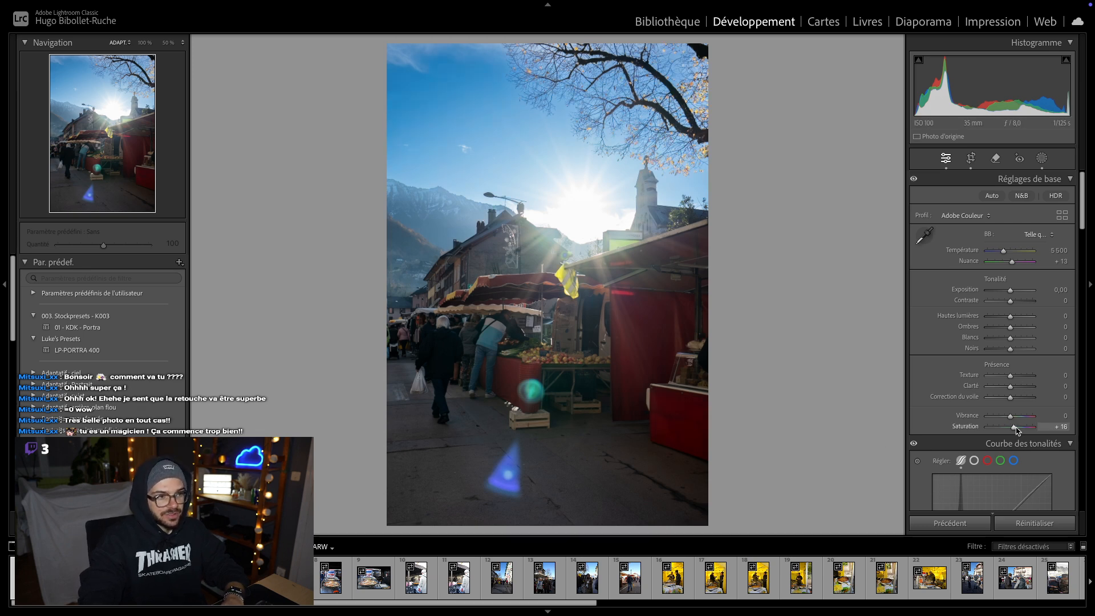
drag(1017, 430, 1018, 431)
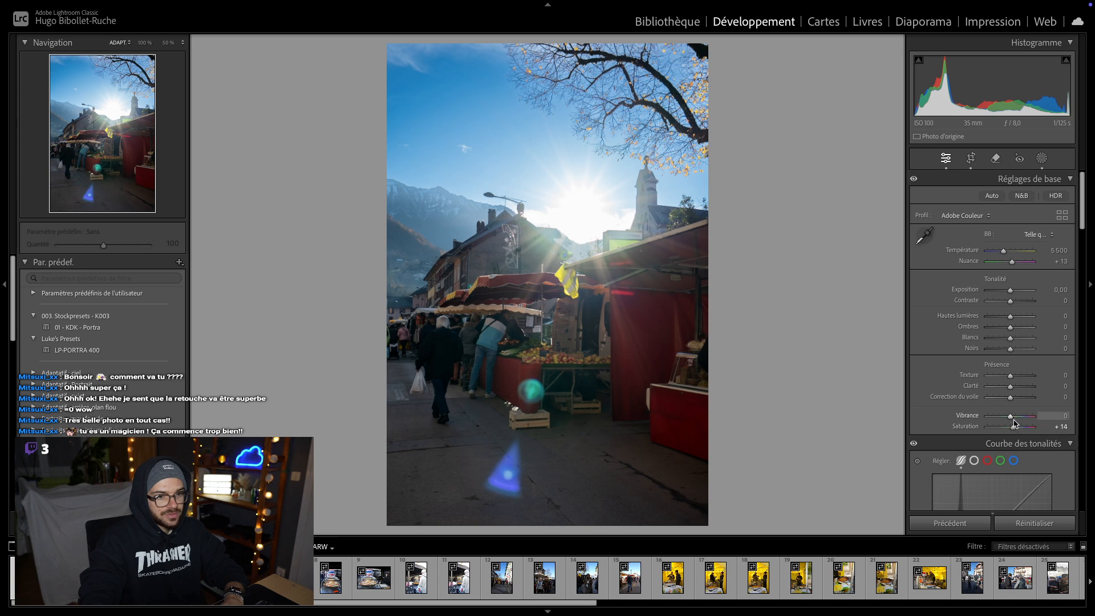
- Enable chromatic aberration removal and the lens correction profile for the photo, toggling them to compare their effect
scroll(924, 358, down, 10)
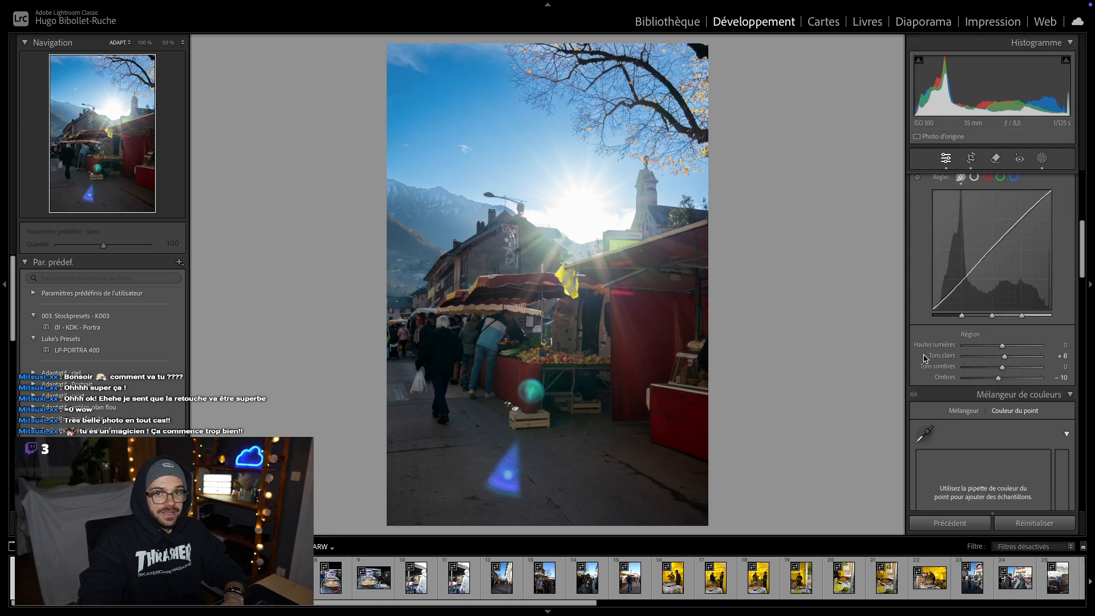
scroll(935, 339, down, 6)
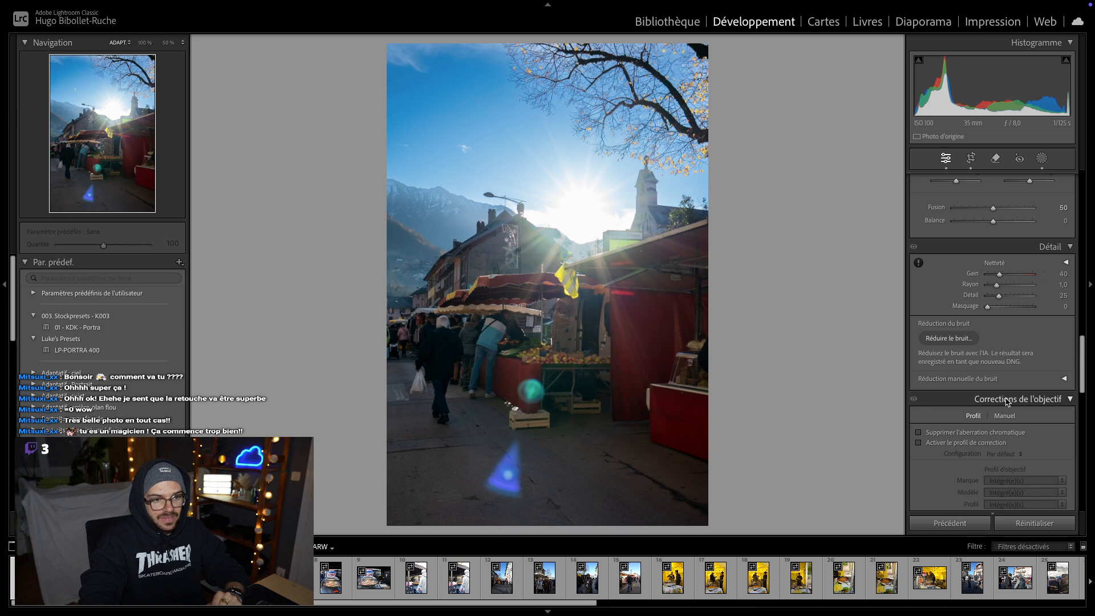
click(948, 432)
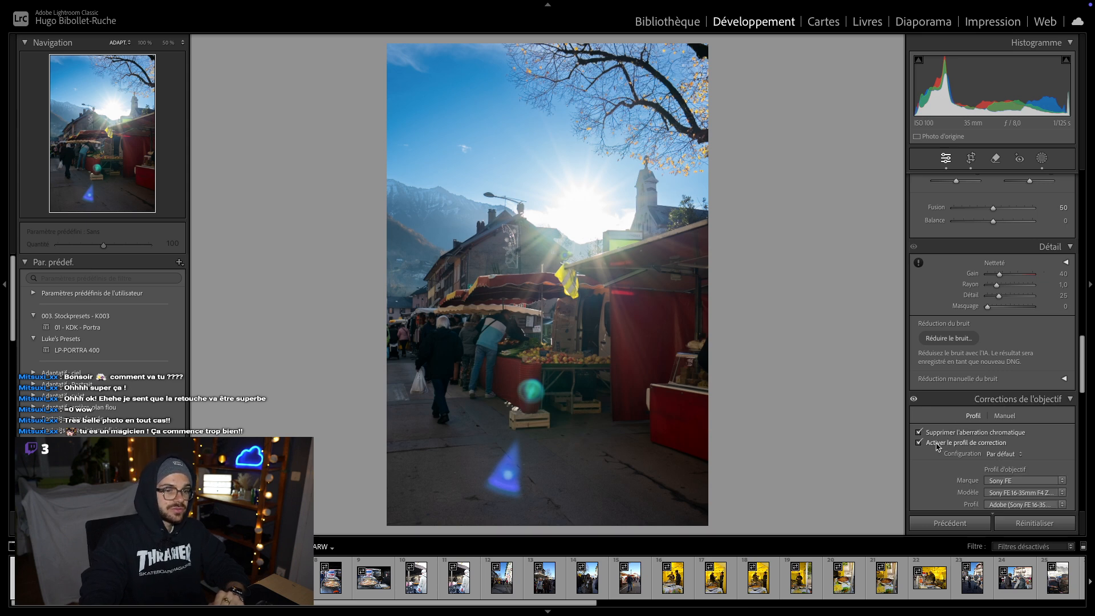
click(918, 432)
click(919, 443)
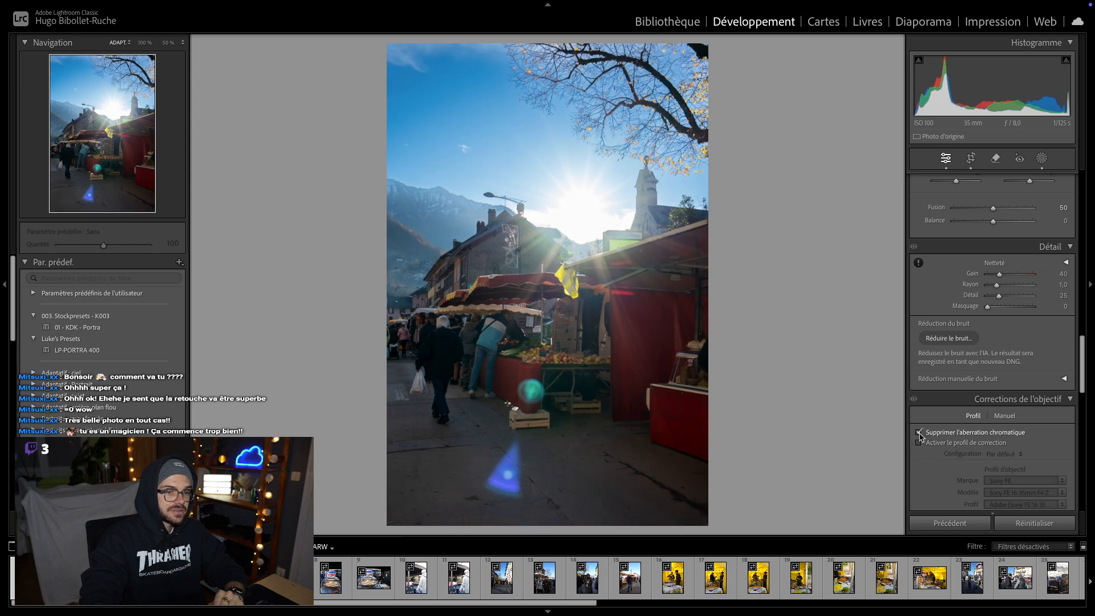
click(918, 432)
click(919, 444)
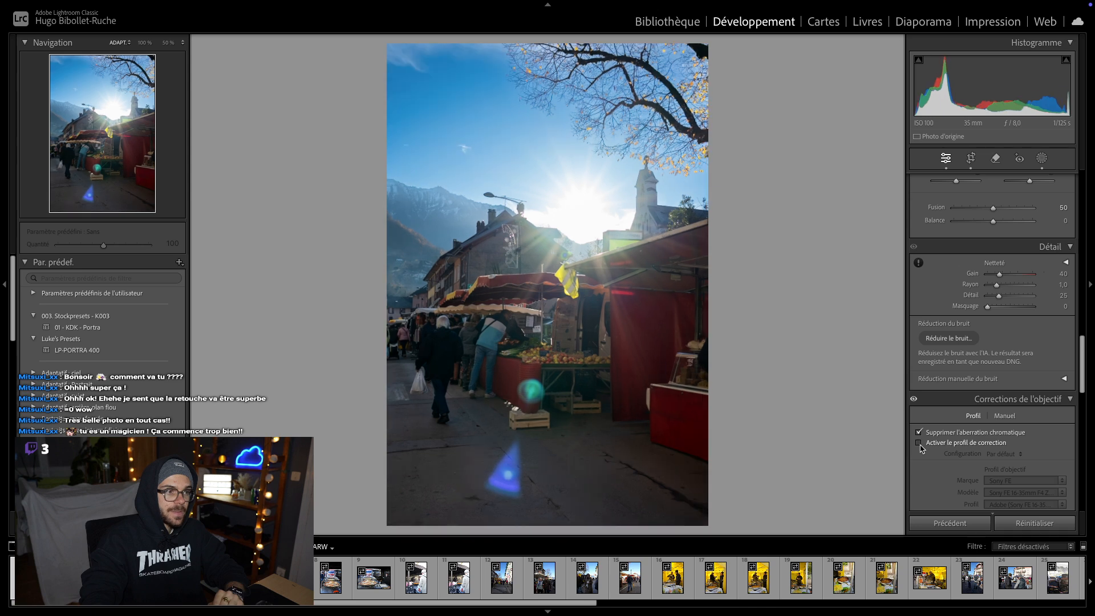
click(920, 445)
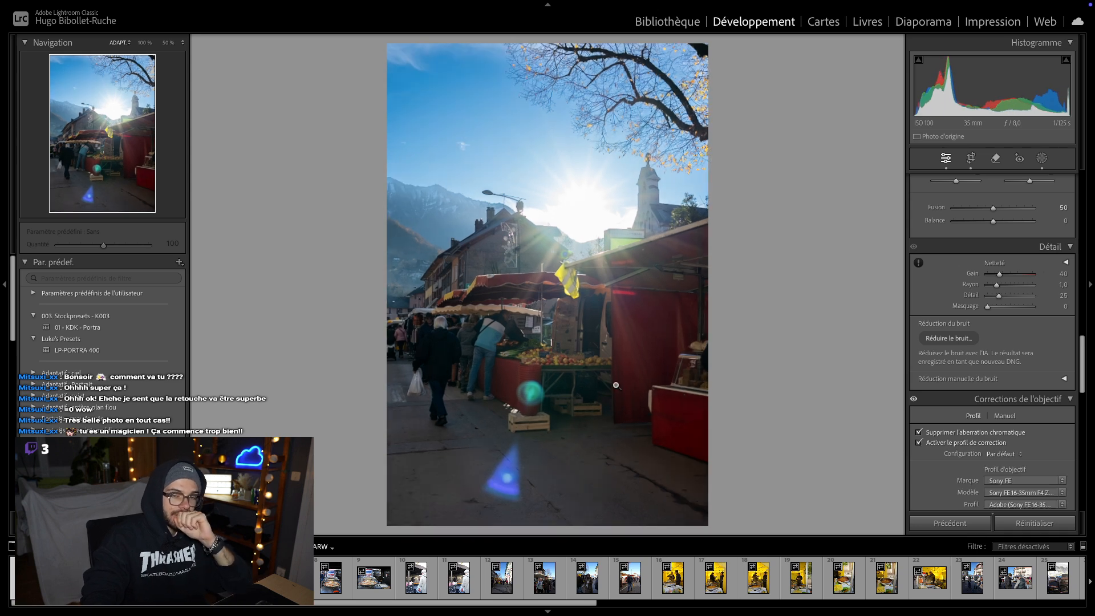
click(506, 246)
click(654, 257)
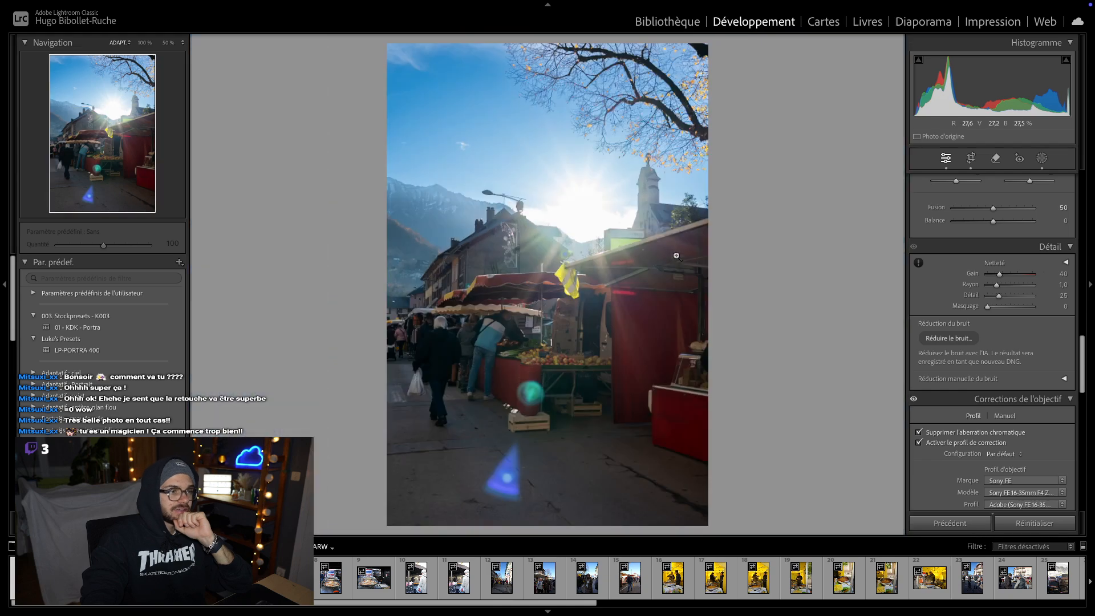
- Collapse the Etalonnage, Effets, Flou de l'objectif, Transformation and Corrections de l'objectif sections of the develop settings
scroll(951, 459, down, 8)
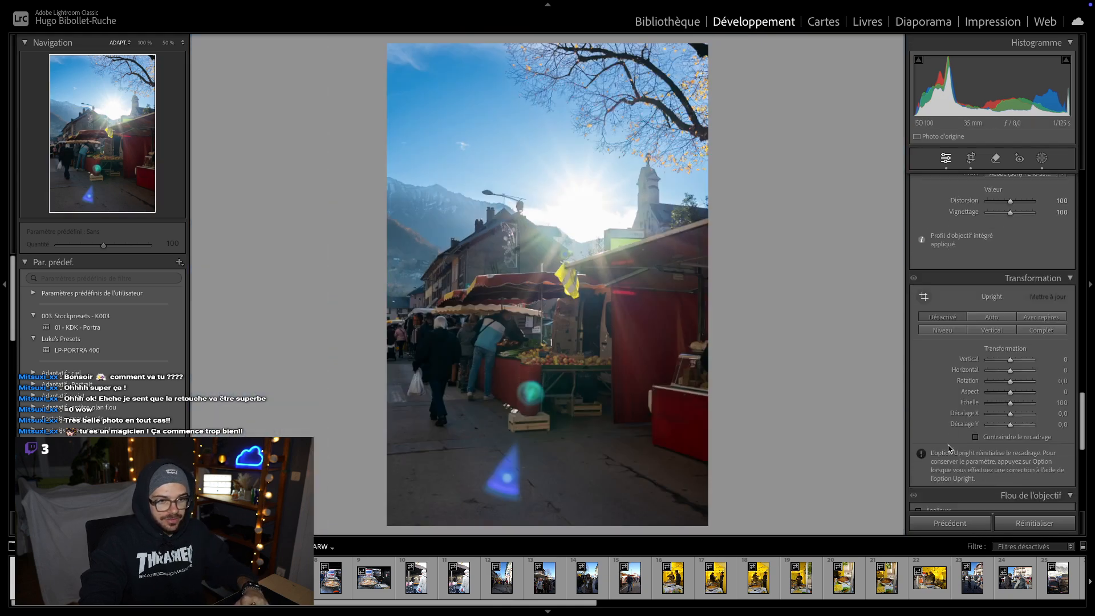
scroll(951, 365, up, 10)
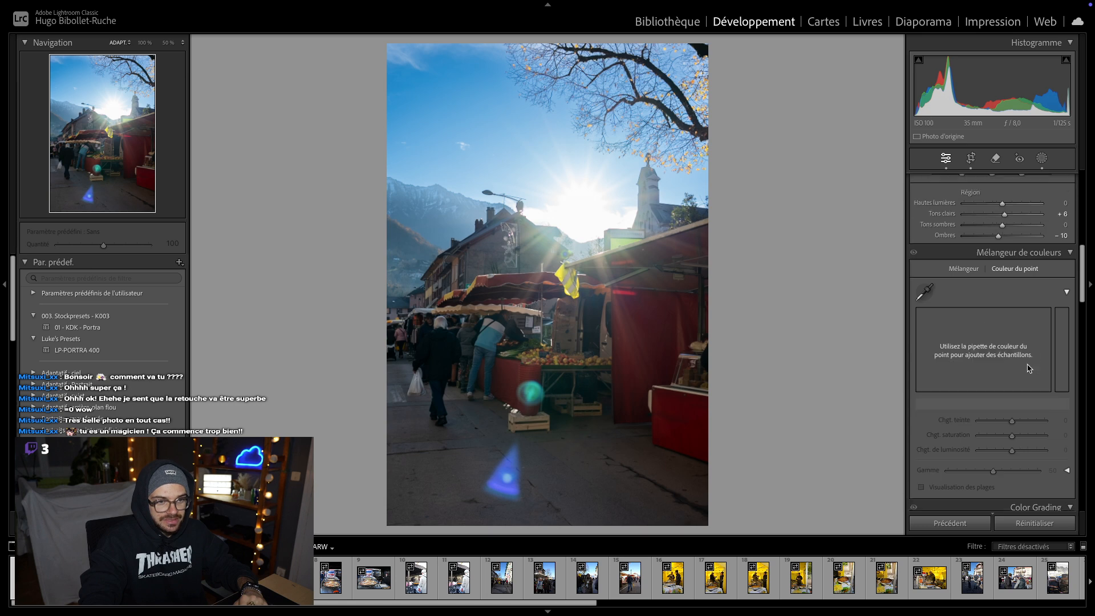
scroll(1021, 399, down, 4)
scroll(998, 320, down, 10)
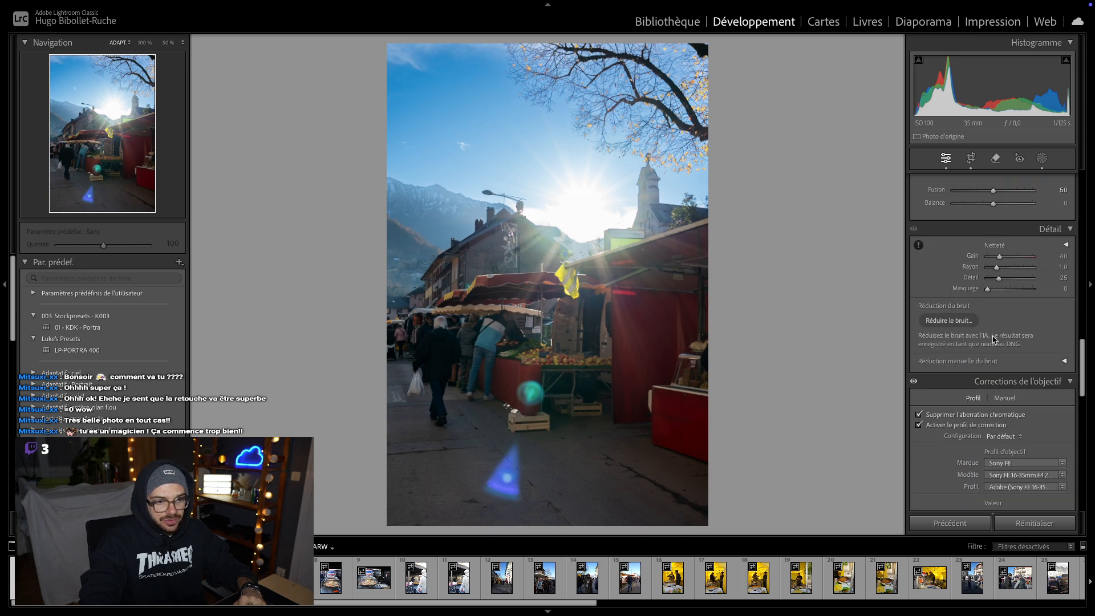
scroll(1003, 354, down, 8)
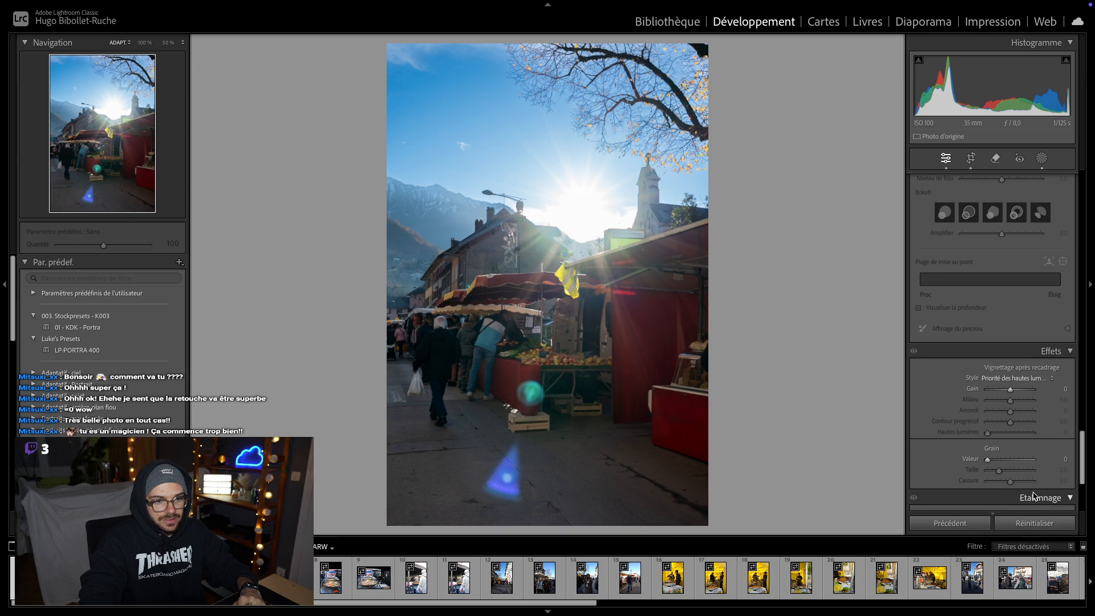
click(1050, 498)
click(1056, 345)
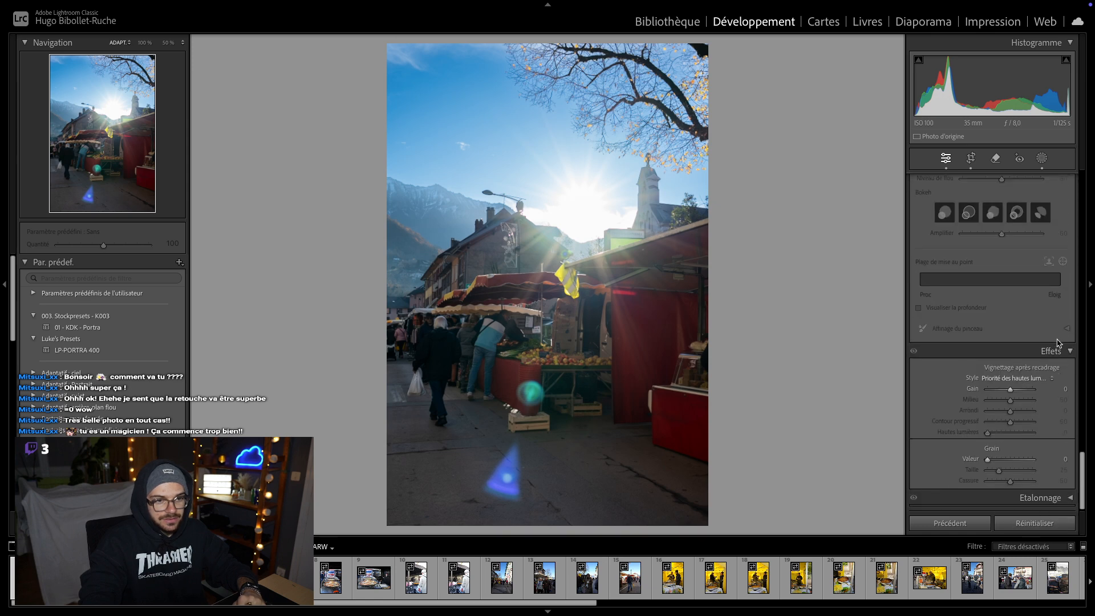
click(1055, 348)
click(1054, 280)
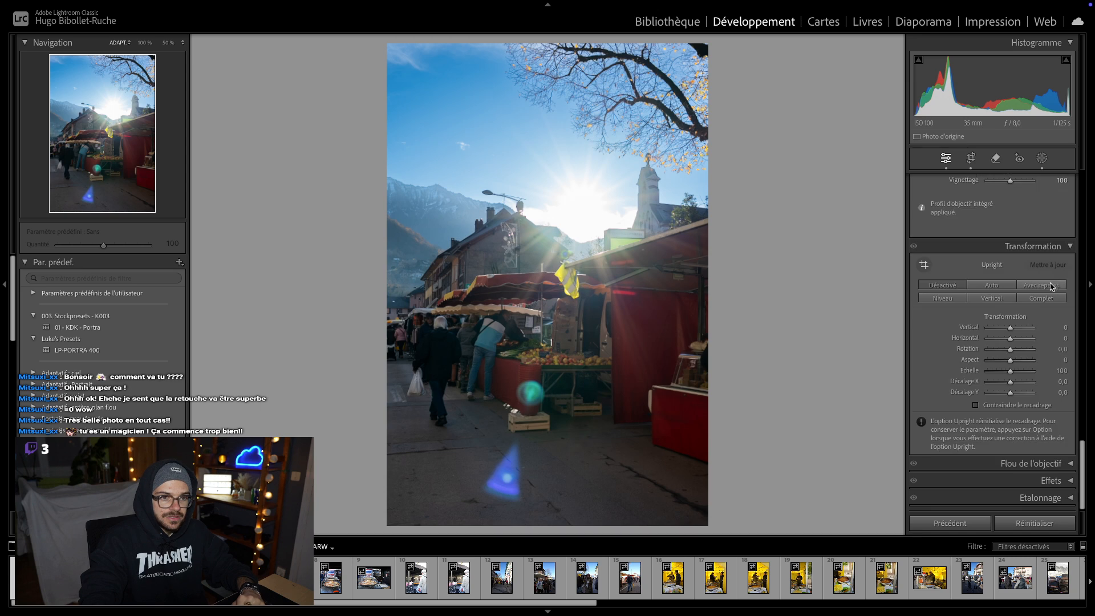
click(1046, 246)
click(1045, 240)
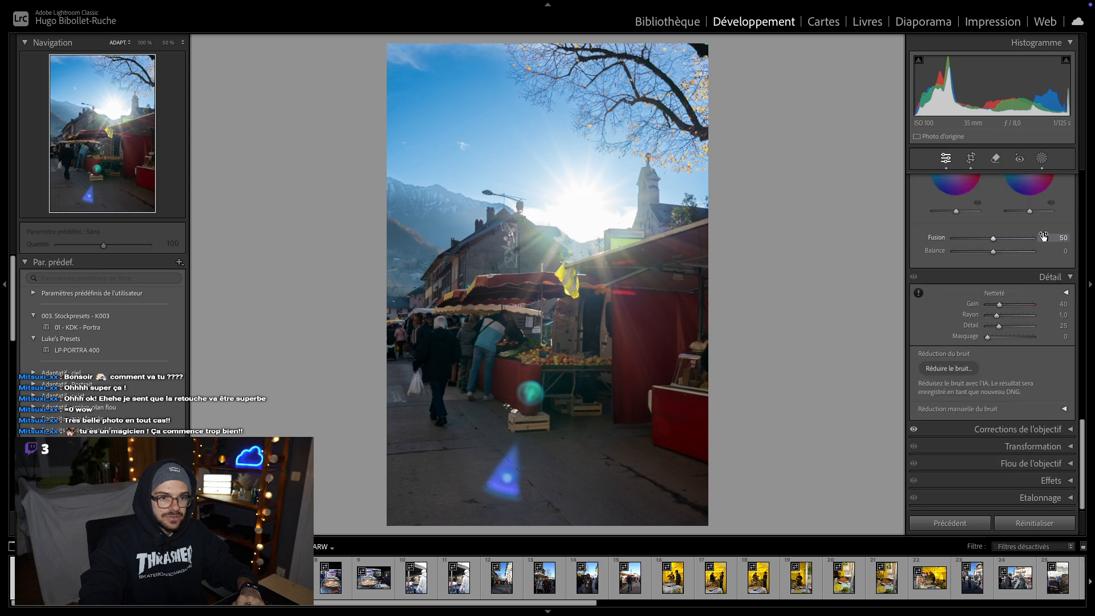
- Collapse the Mélangeur de couleurs and Color Grading sections of the develop settings
scroll(1038, 251, up, 8)
scroll(1038, 251, down, 2)
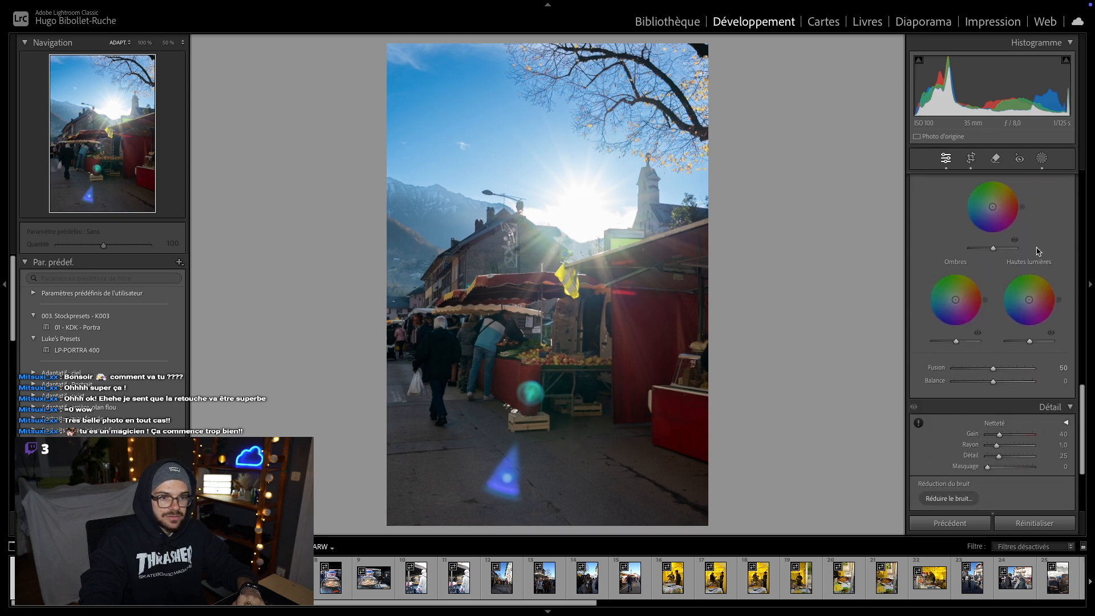
scroll(1038, 253, up, 5)
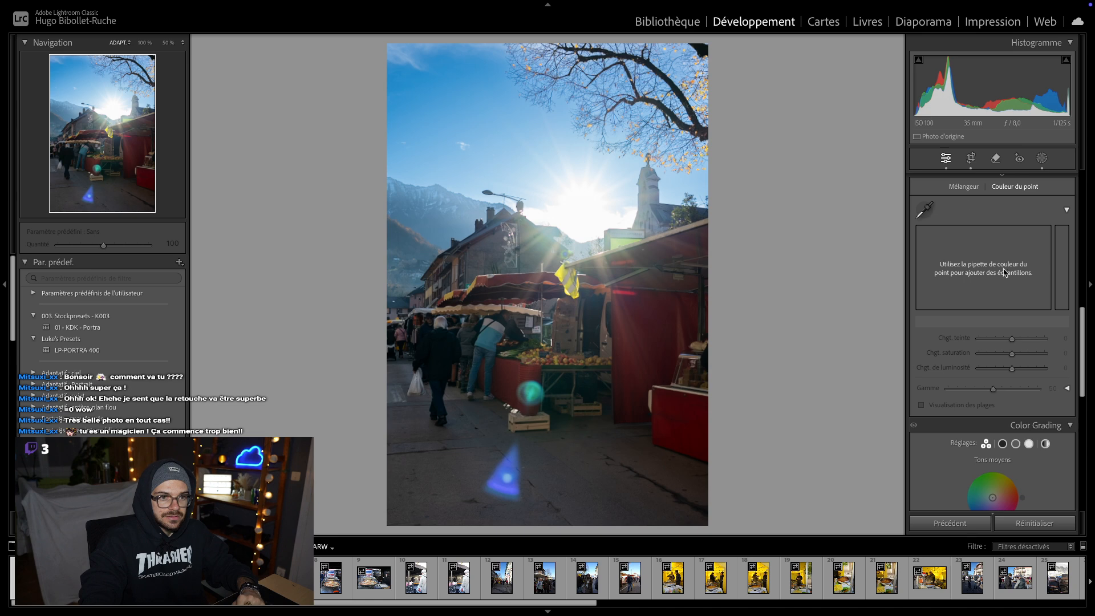
scroll(1005, 271, up, 5)
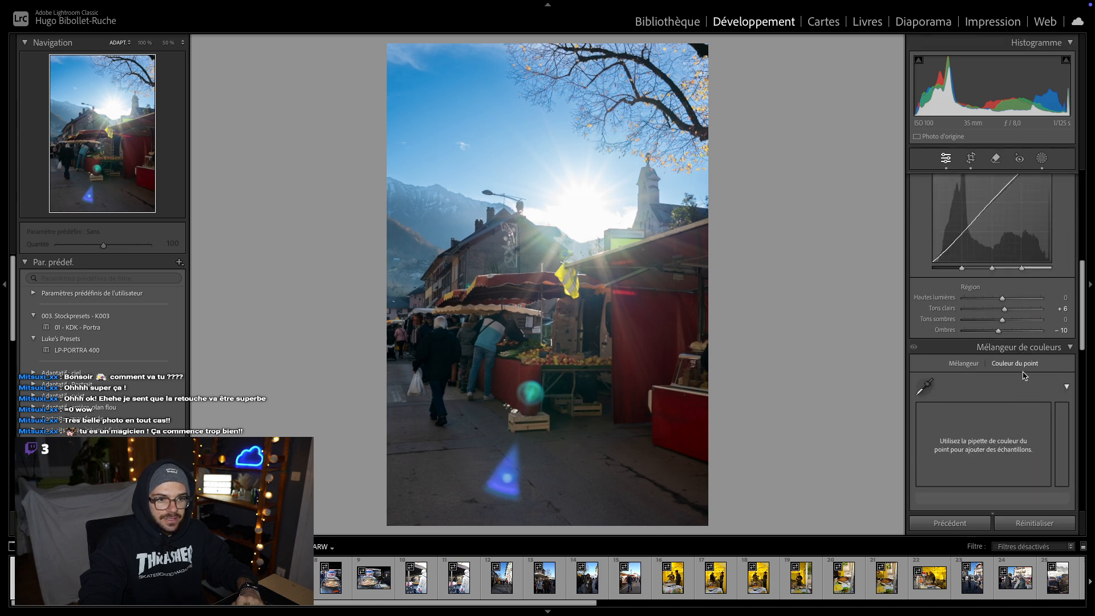
scroll(1025, 370, down, 1)
click(1052, 336)
scroll(1055, 354, down, 3)
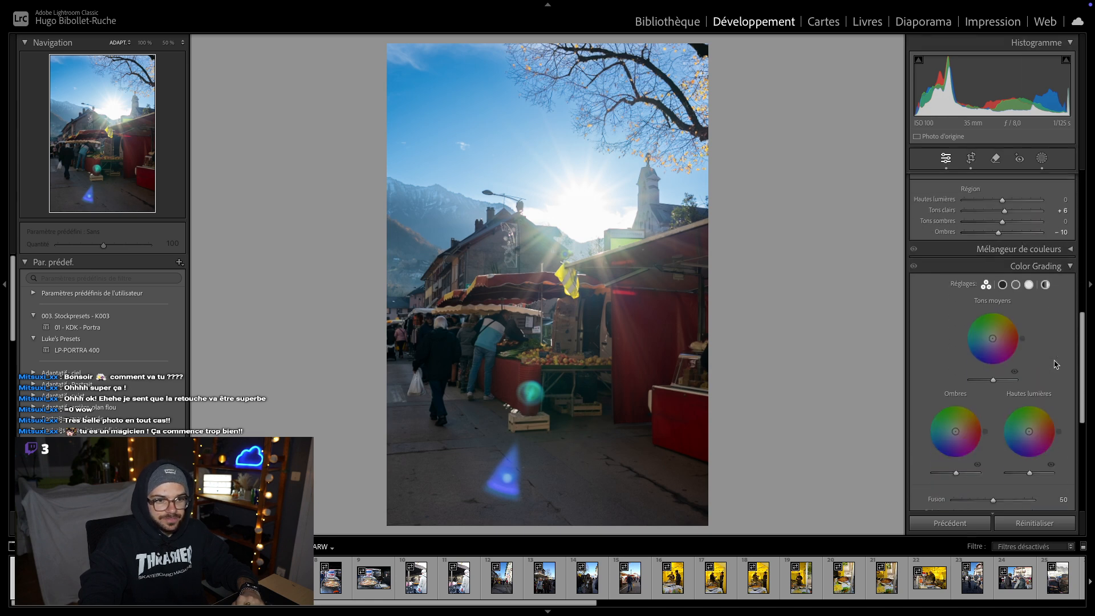
scroll(1055, 353, down, 1)
click(1050, 260)
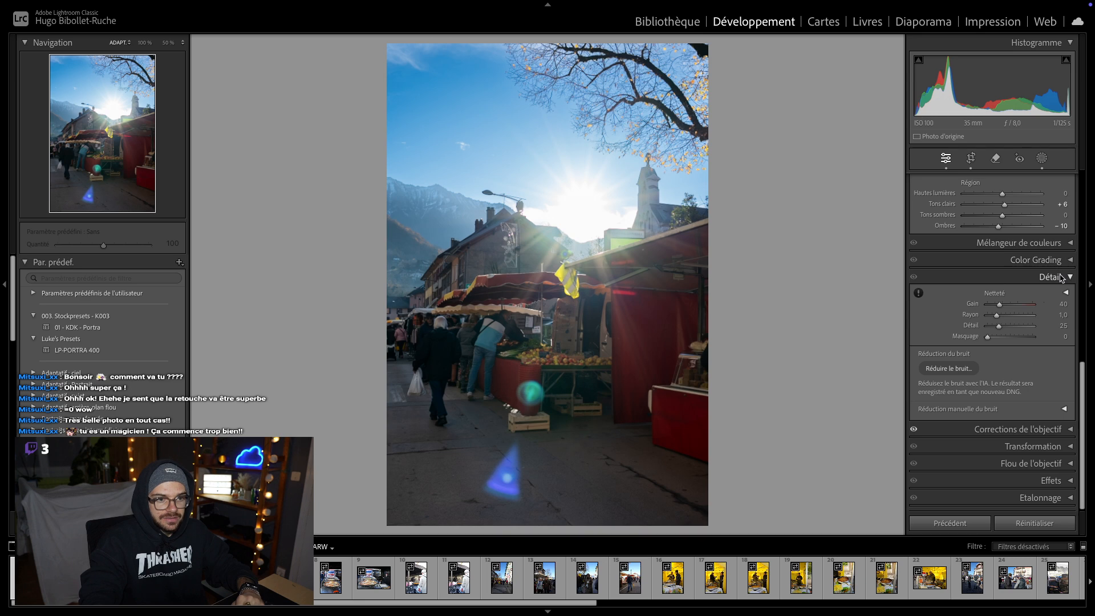
- Add grain to the photo with a Valeur of 54 and examine it on the house facade at 100 %
click(1022, 429)
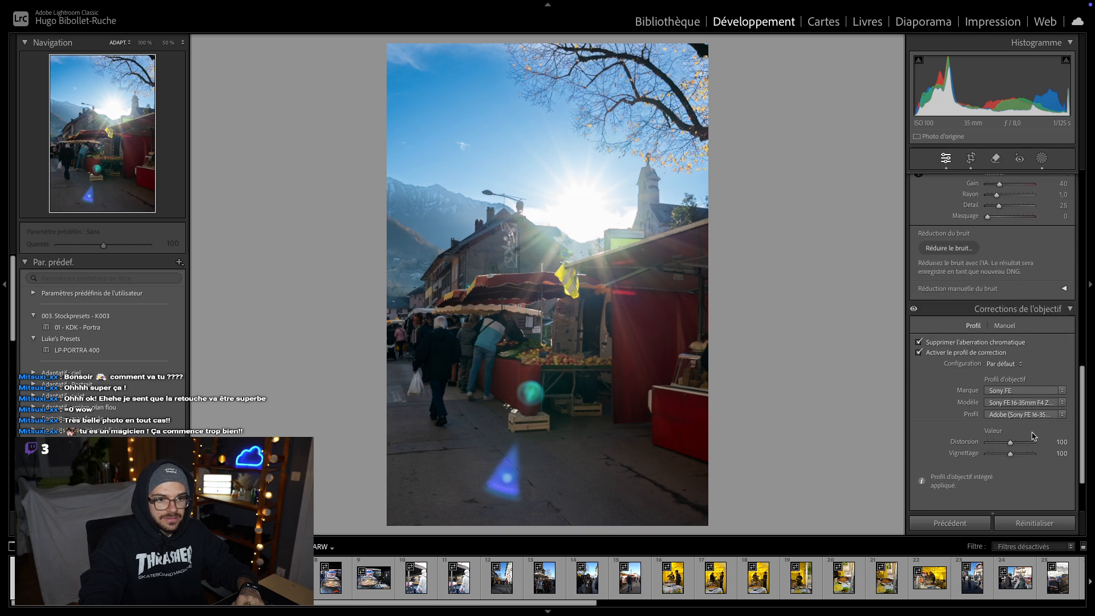
click(1057, 312)
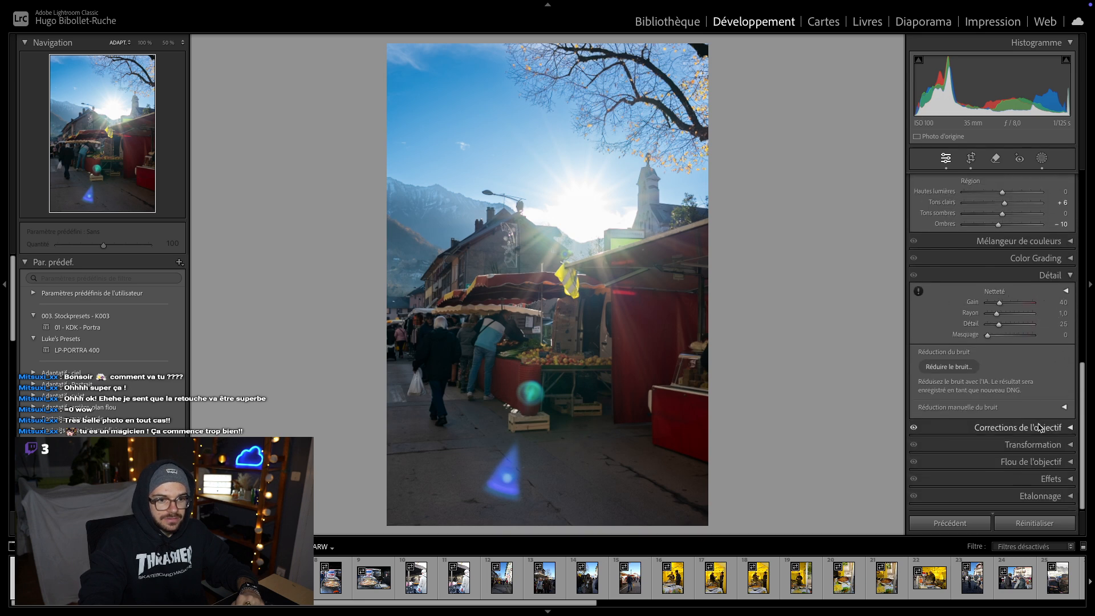
click(1051, 481)
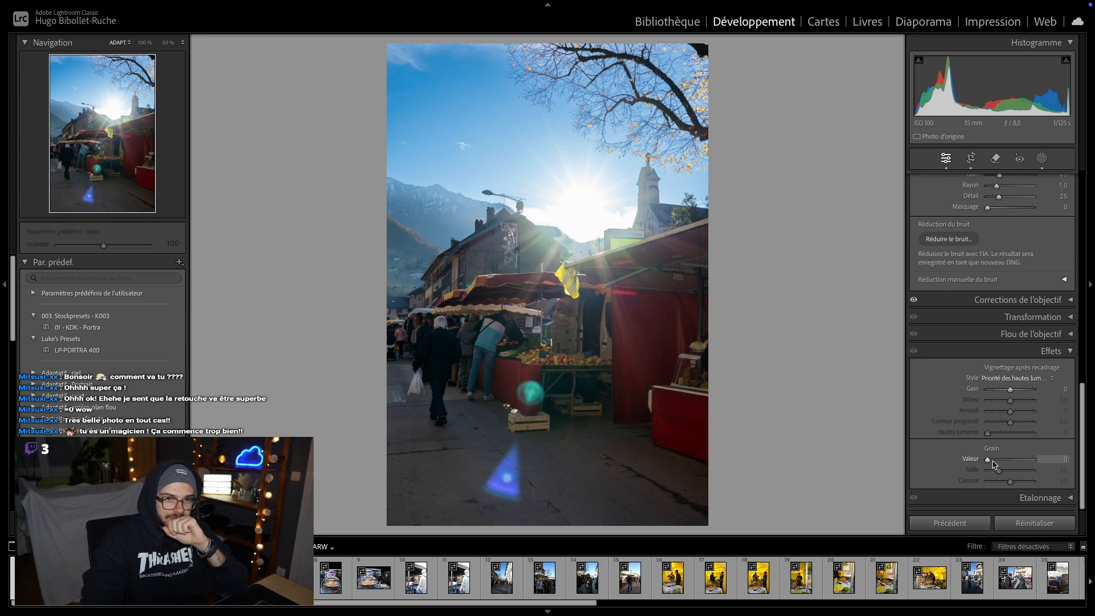
drag(992, 463, 1011, 462)
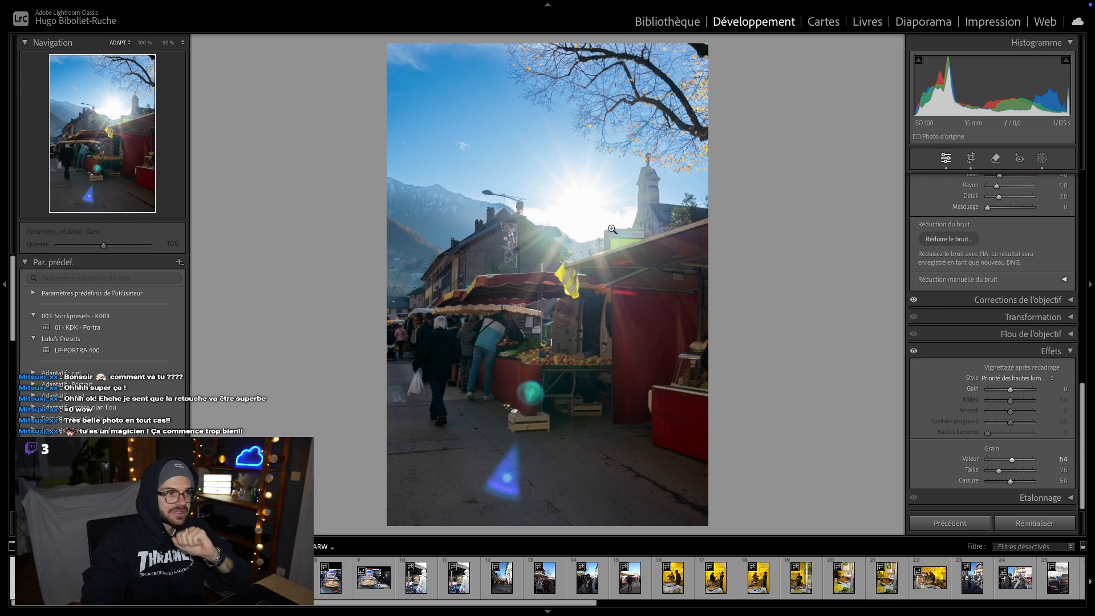
click(528, 143)
scroll(570, 191, down, 10)
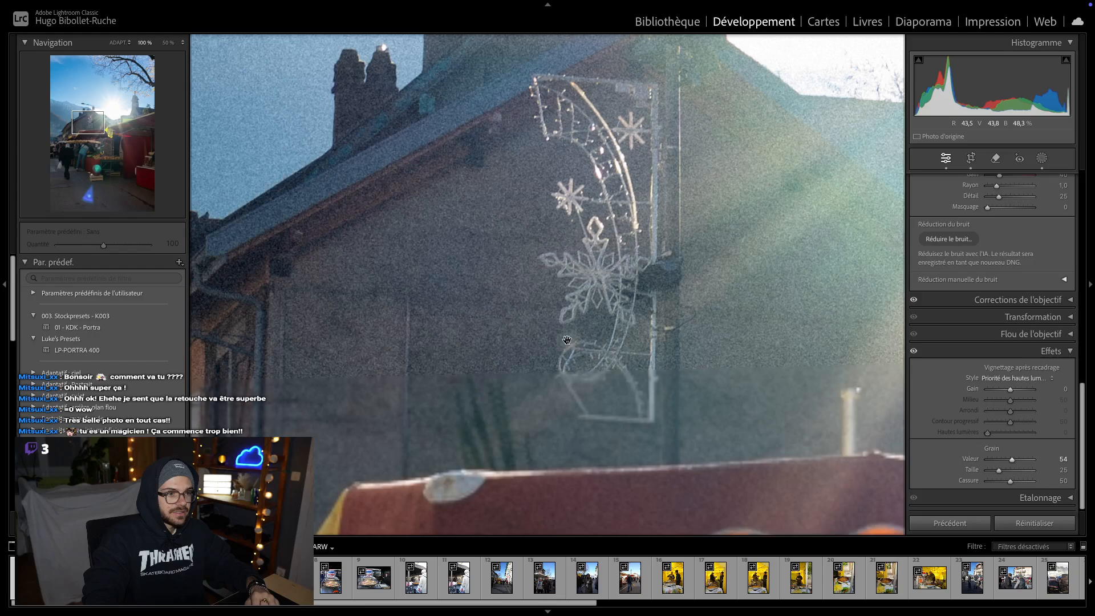
drag(567, 339, 579, 320)
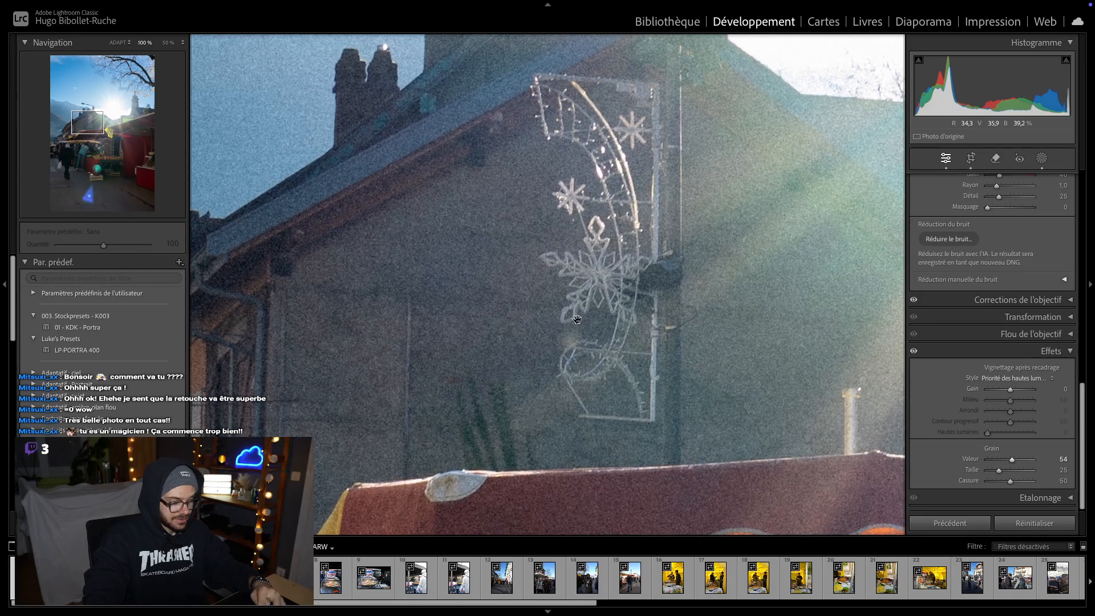
- Refine the grain to Taille 36 and Cassure 53 while comparing the before and after views
key(y)
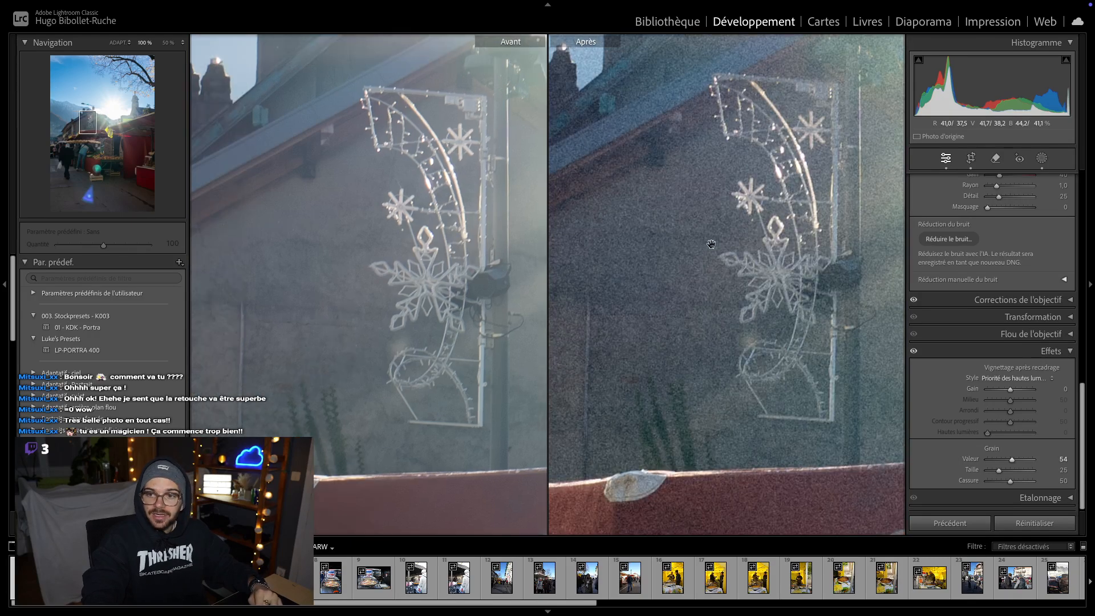
drag(709, 245, 682, 270)
click(682, 270)
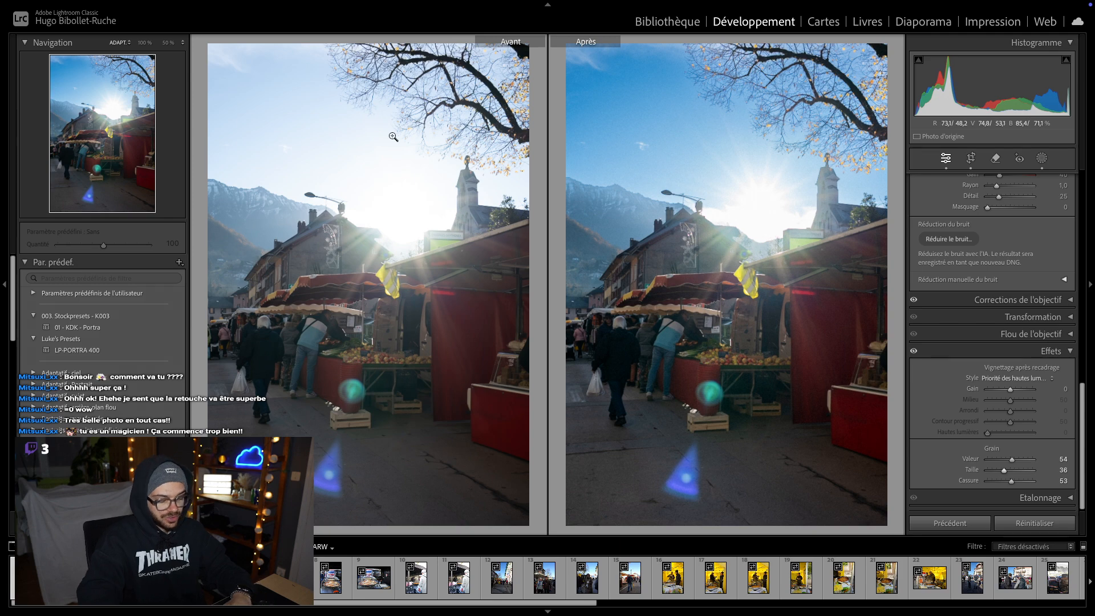
key(y)
- Examine the grain around the sun and the market stall at full size
click(574, 246)
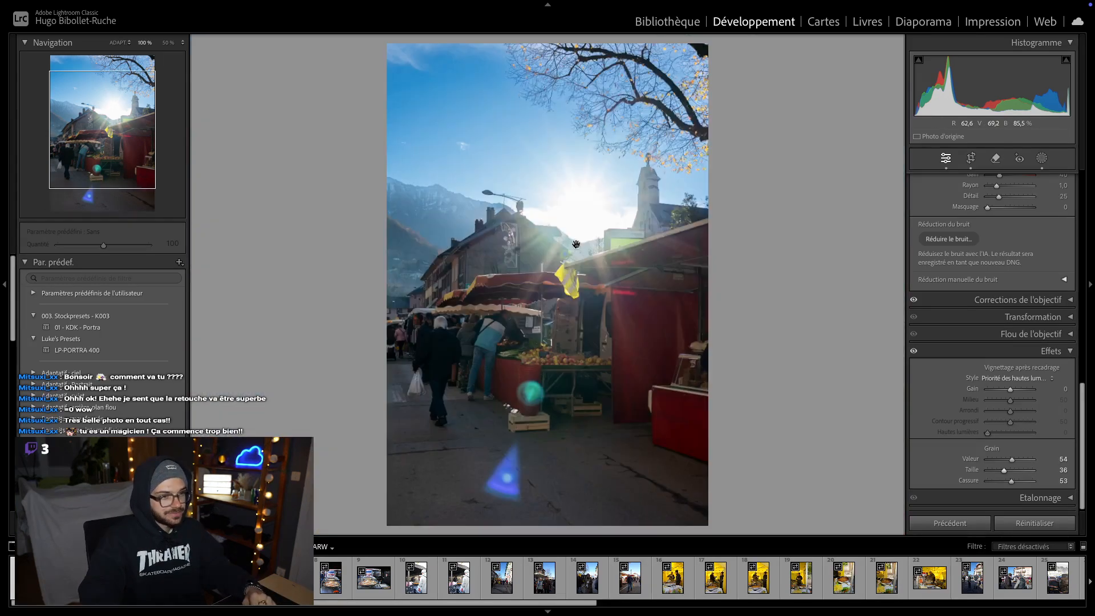
click(594, 306)
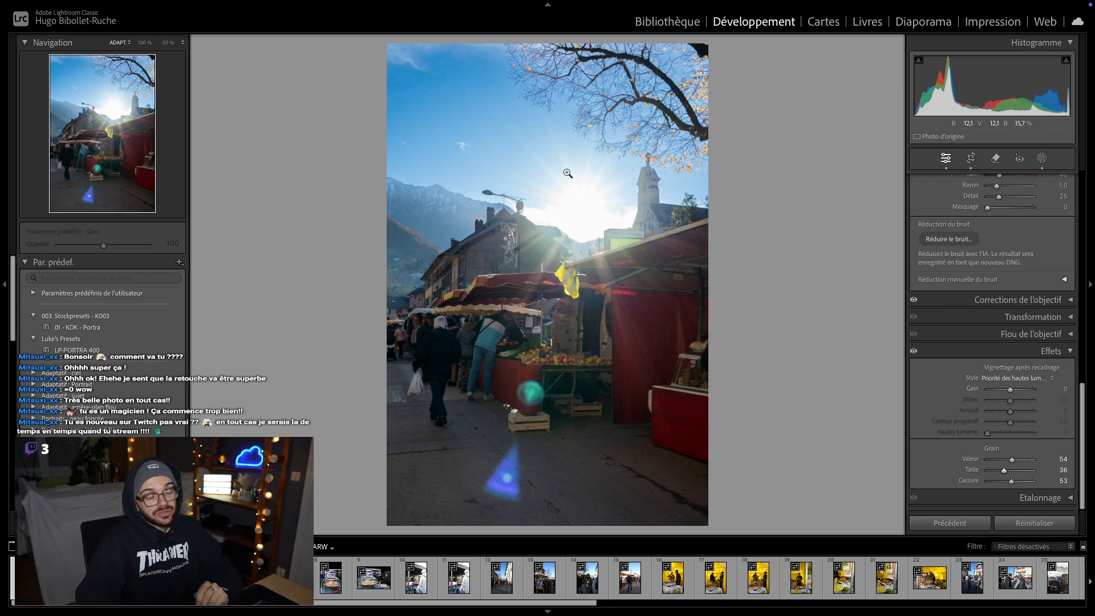
click(588, 220)
click(583, 349)
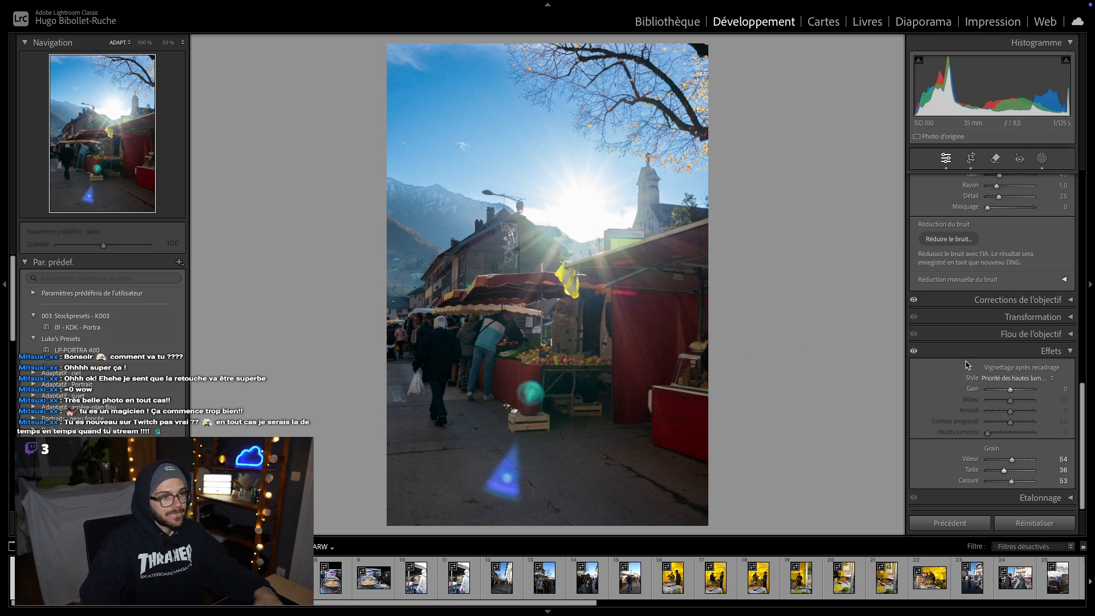
- Set the photo's overall Contraste to +25 and Exposition to −0,15, checking the result up close
scroll(968, 365, up, 6)
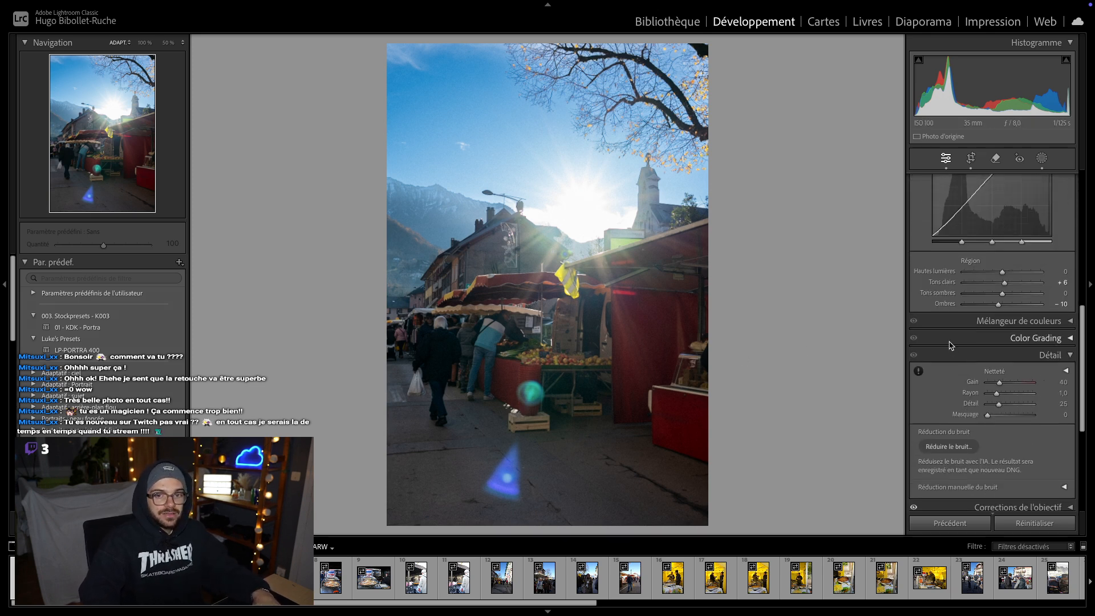
scroll(969, 330, up, 3)
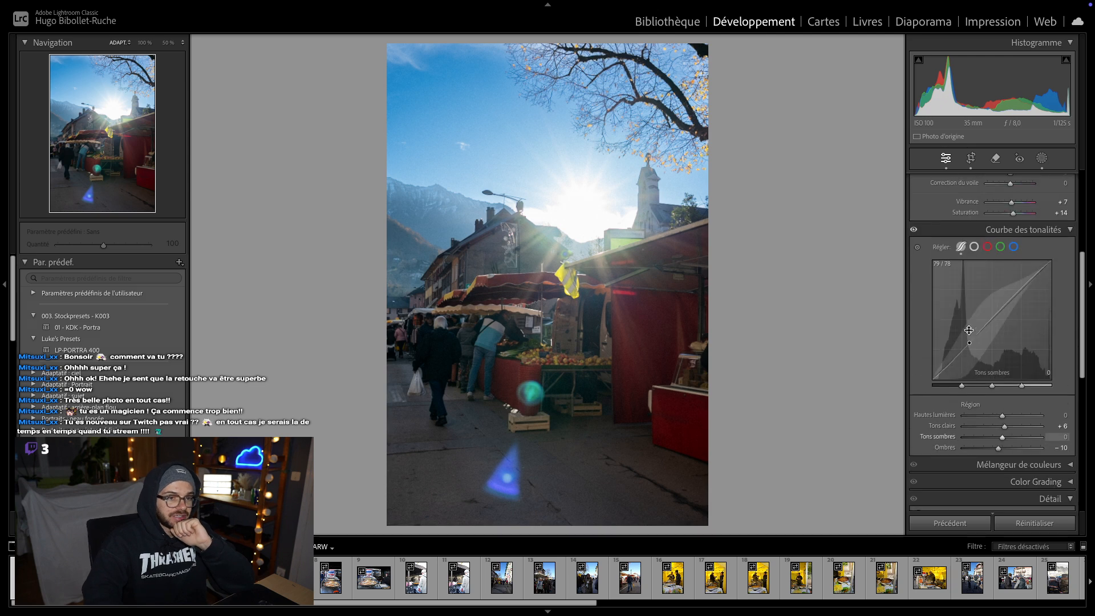
scroll(969, 330, up, 5)
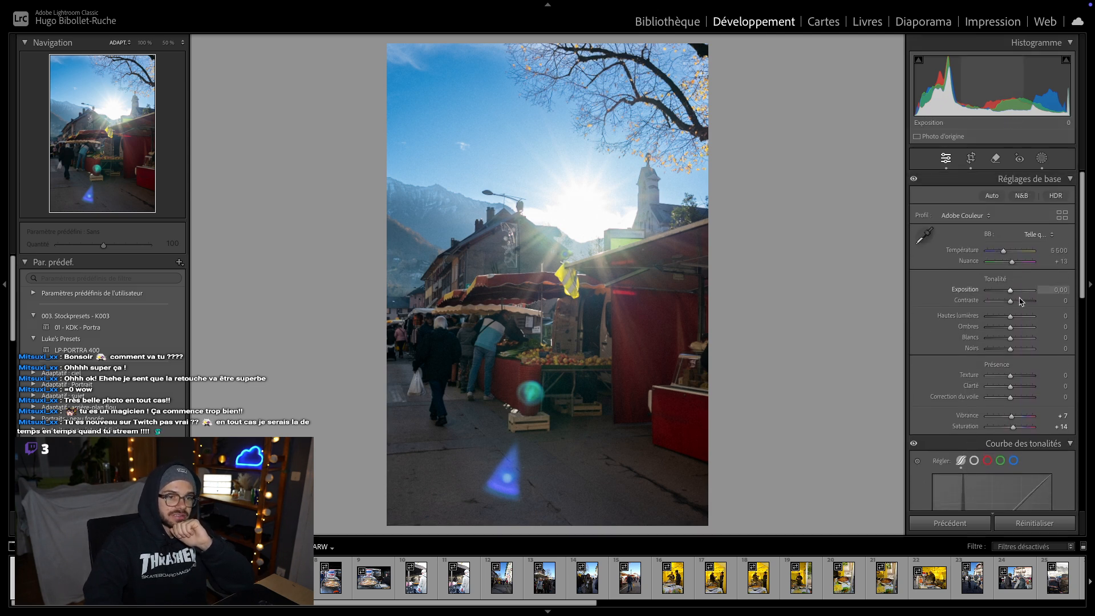
mouse_move(1016, 304)
mouse_down()
mouse_move(1025, 302)
mouse_move(1009, 293)
mouse_up()
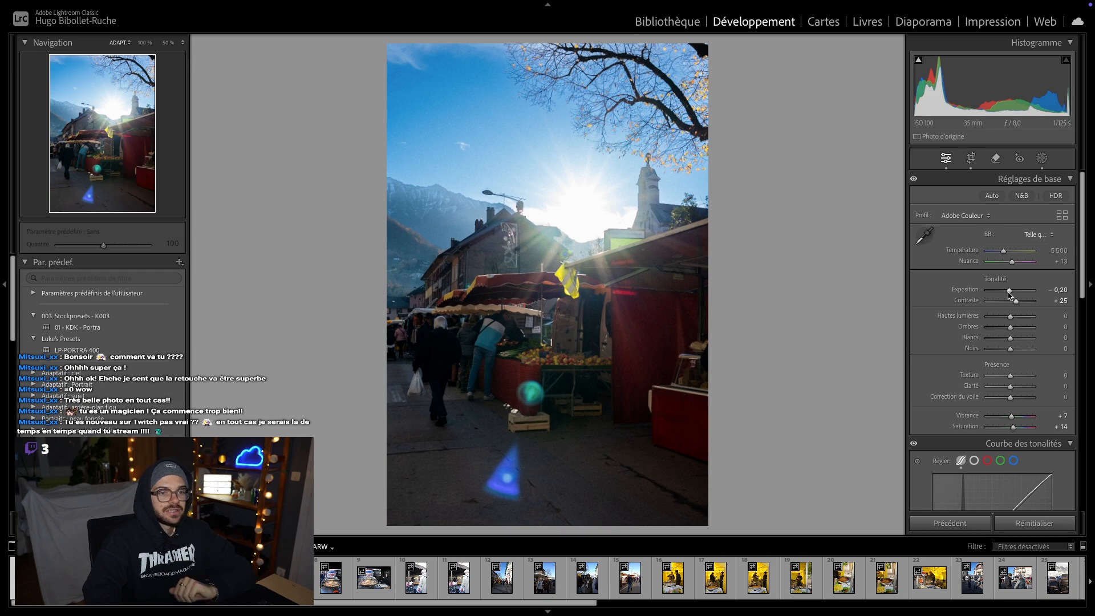
drag(1009, 293, 1010, 293)
click(517, 223)
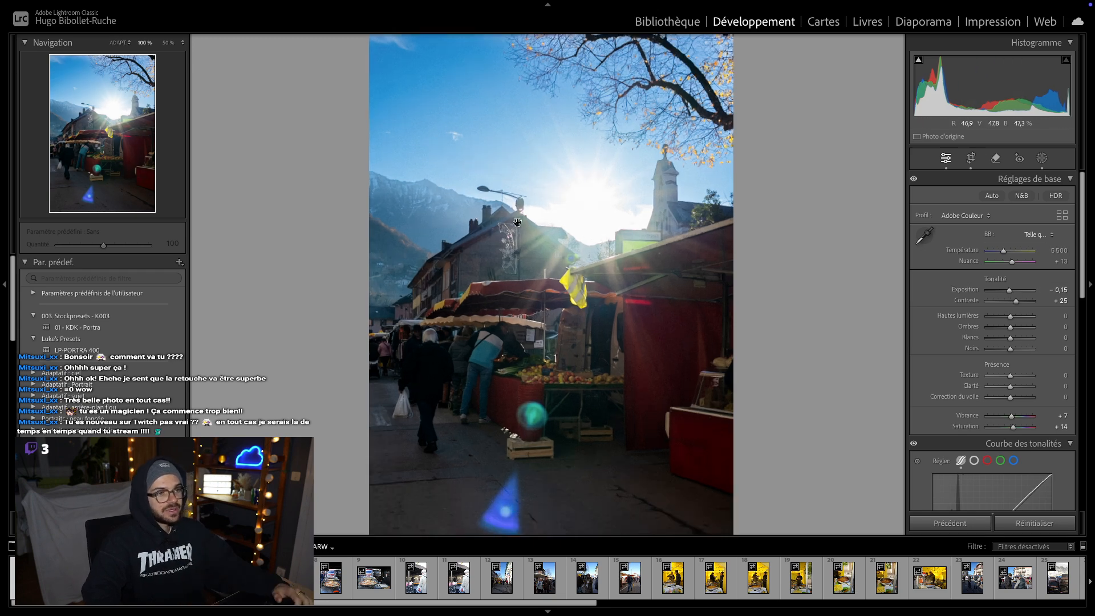
click(552, 270)
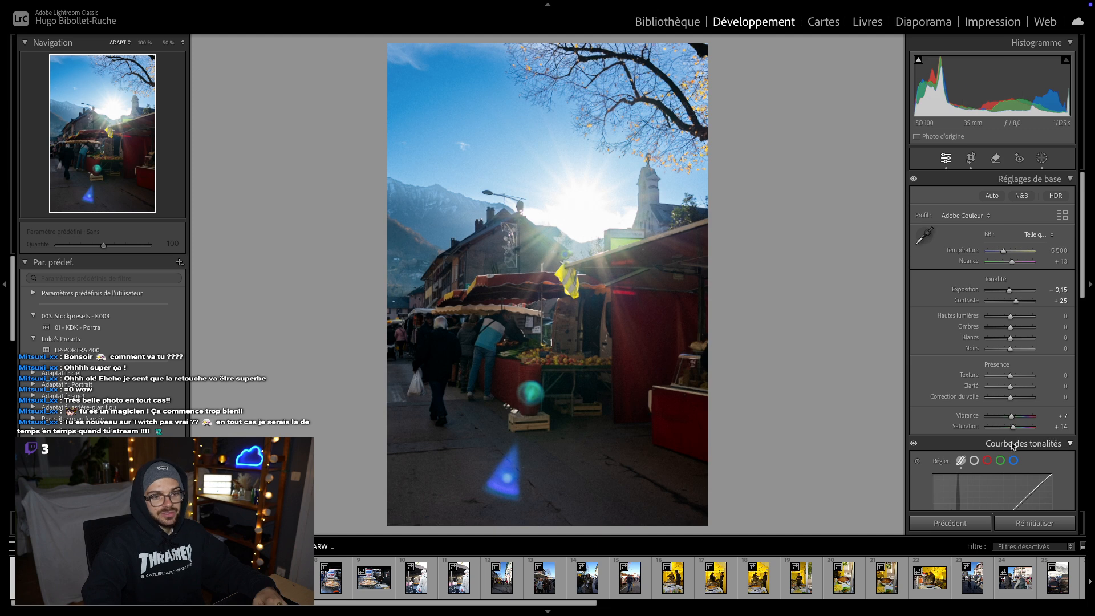
- Try the photo fully desaturated, reset its Saturation to 0, and set its Texture to +18
drag(1012, 431, 966, 434)
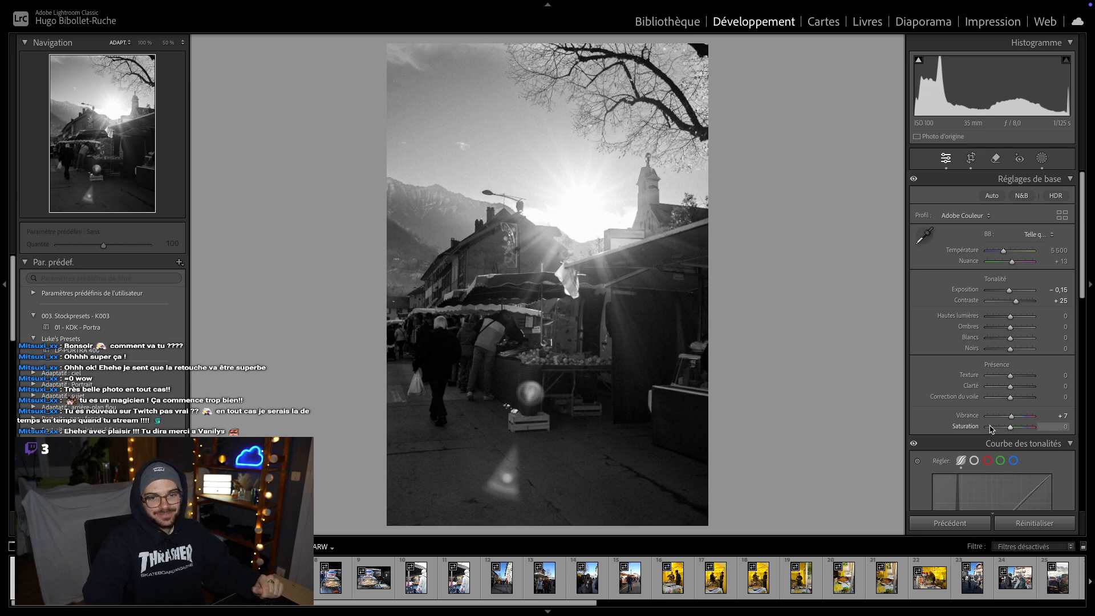
double_click(990, 429)
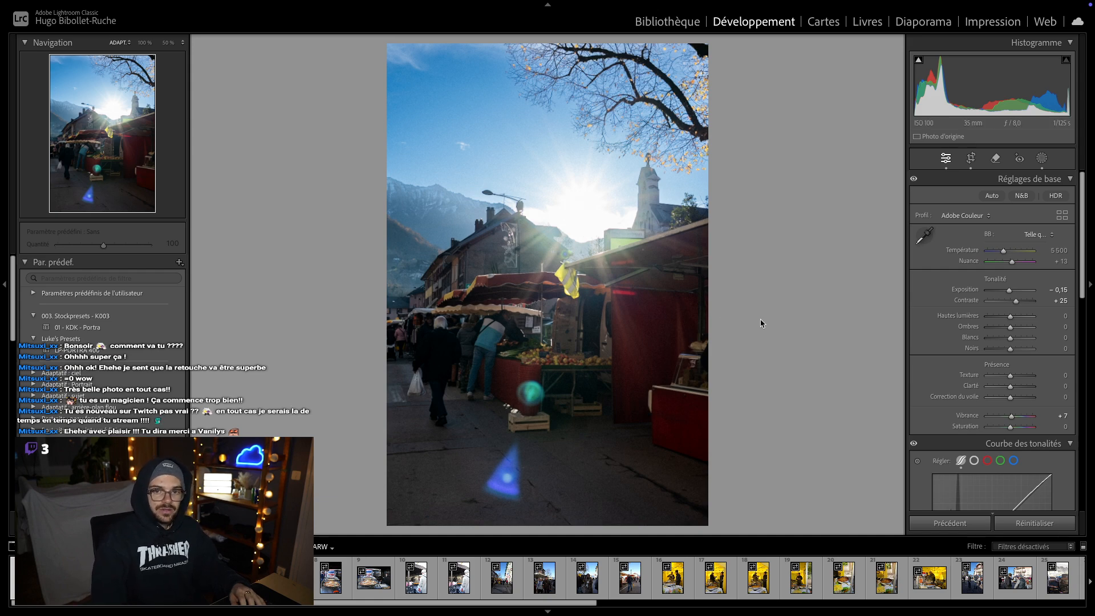
click(438, 326)
drag(438, 326, 354, 362)
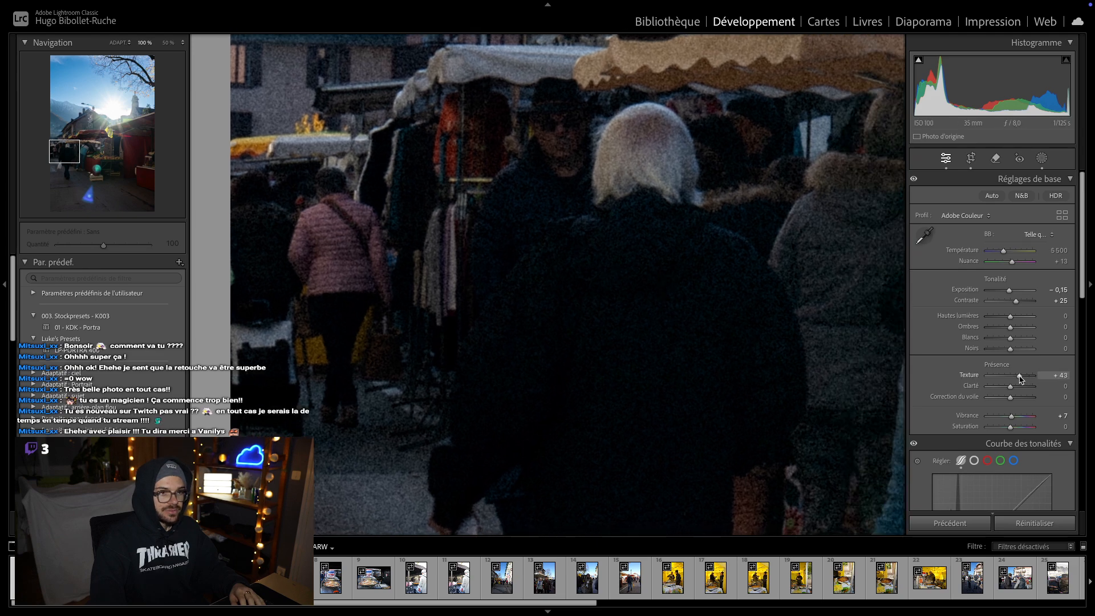
click(604, 247)
mouse_move(1019, 376)
mouse_down()
mouse_move(960, 379)
mouse_move(1036, 373)
mouse_move(1015, 385)
mouse_up()
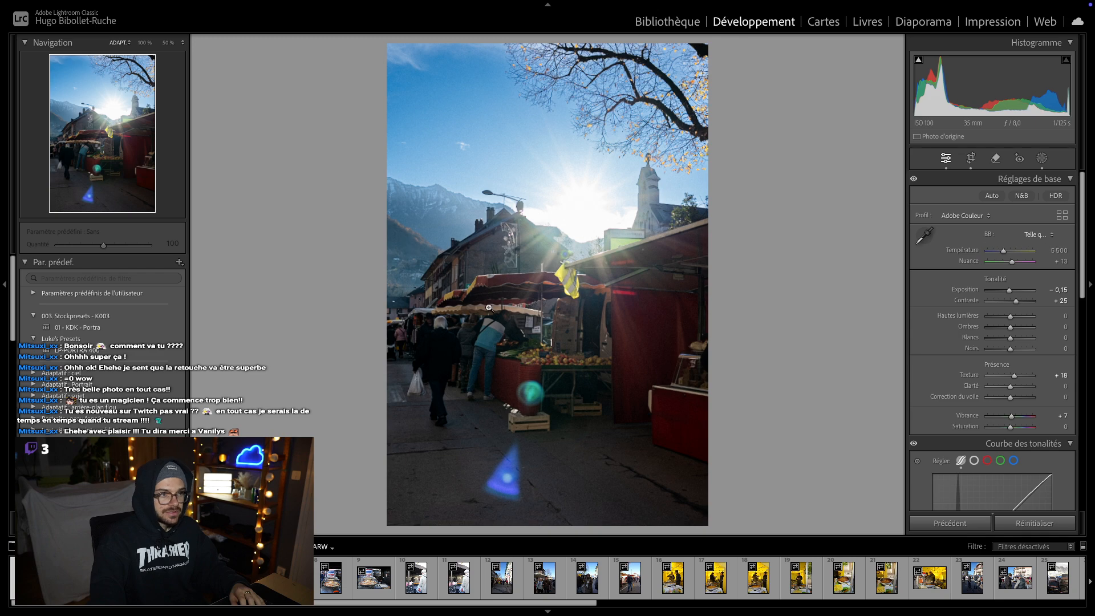
- Inspect the stall awnings at 100 % and compare the whole photo before and after the edits
click(499, 305)
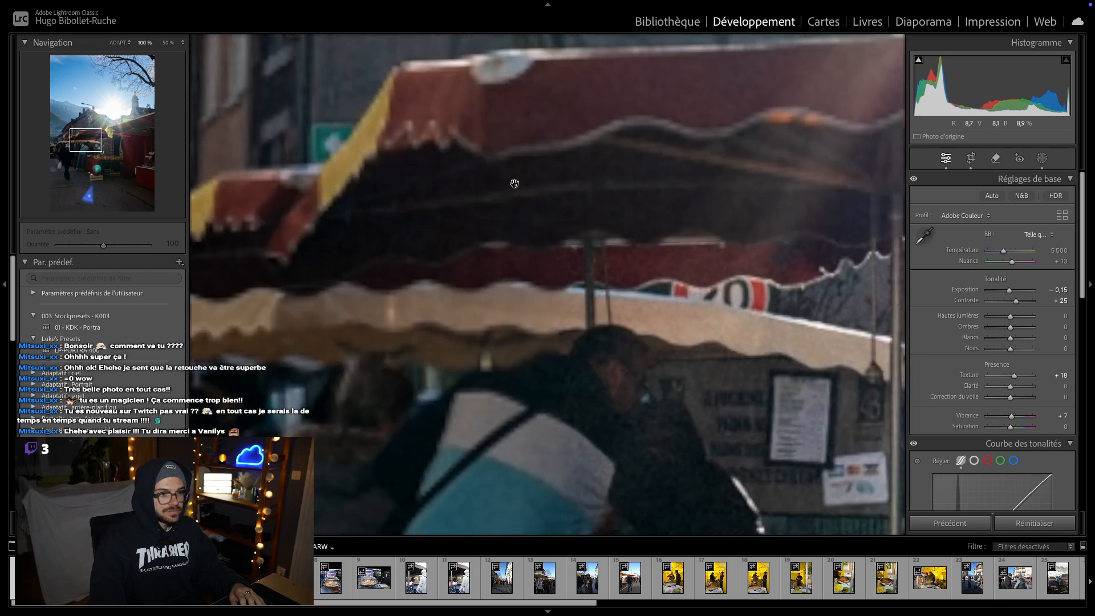
drag(534, 182, 529, 357)
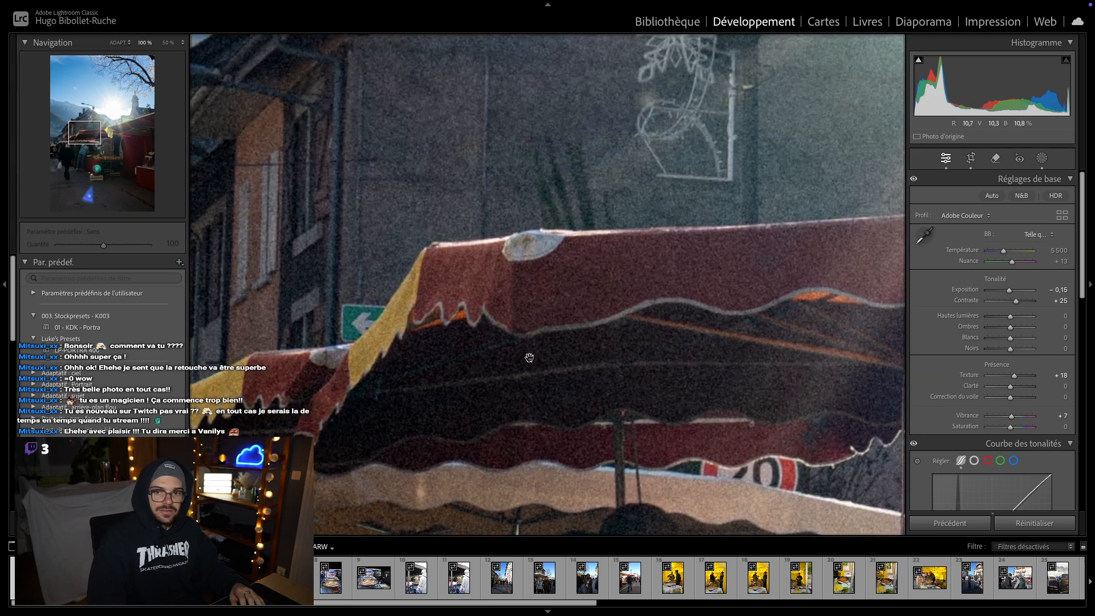
click(523, 234)
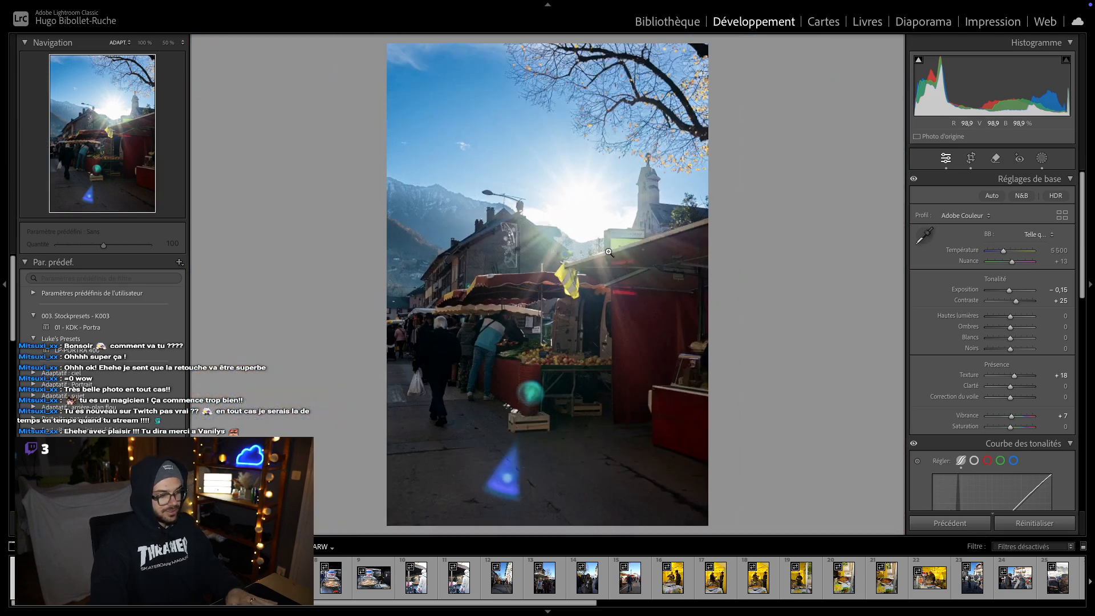
key(y)
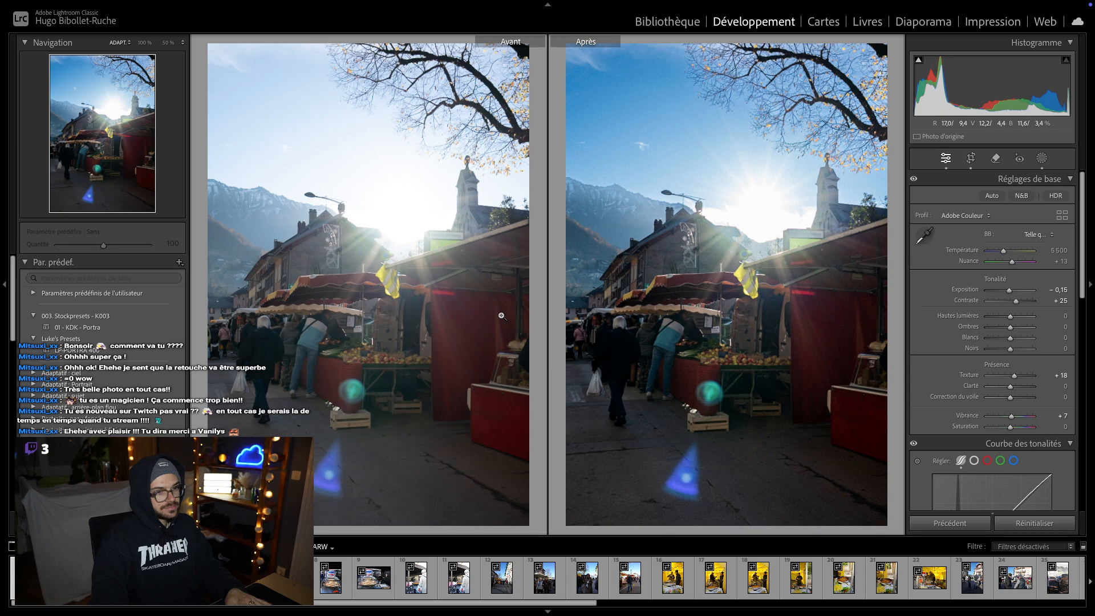
key(y)
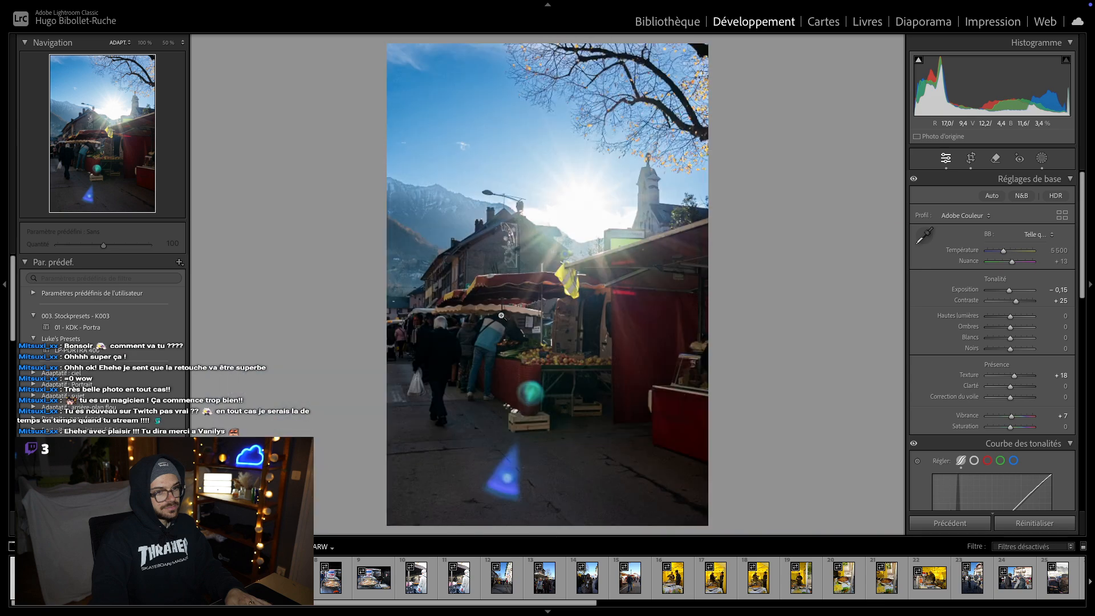
- Straighten the market photo further, using automatic straightening for an angle of −2,45
click(969, 159)
drag(729, 506, 723, 507)
key(Return)
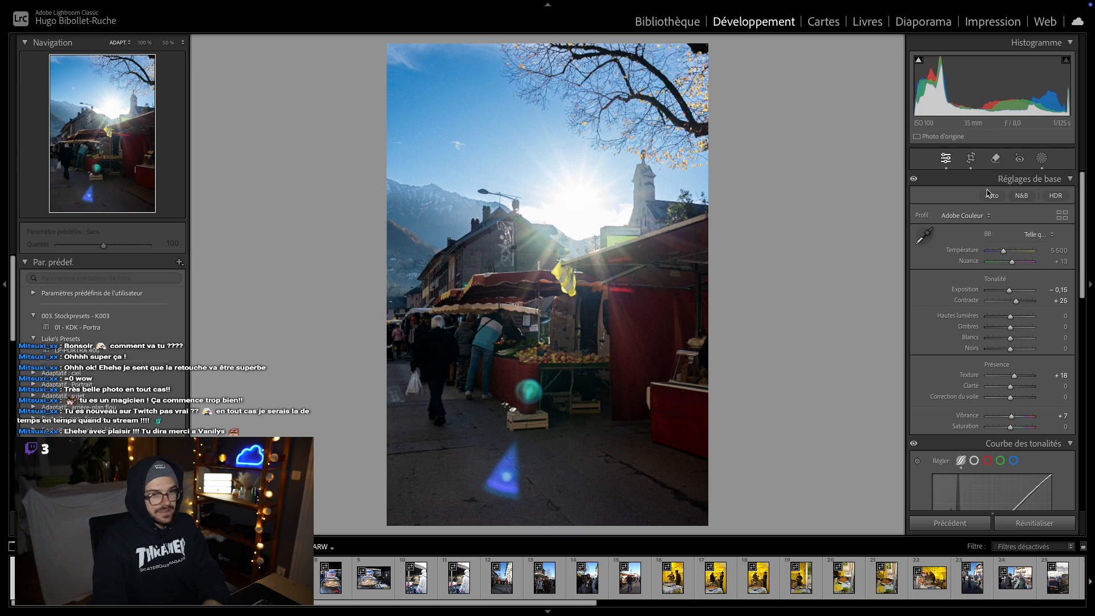
click(971, 159)
drag(722, 519, 723, 511)
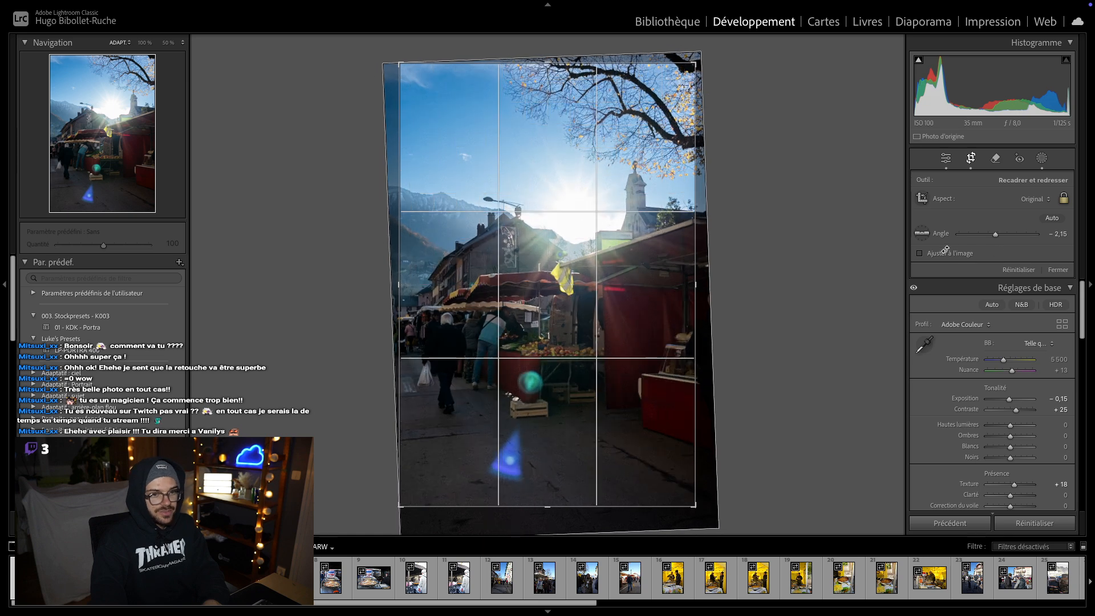
click(1051, 220)
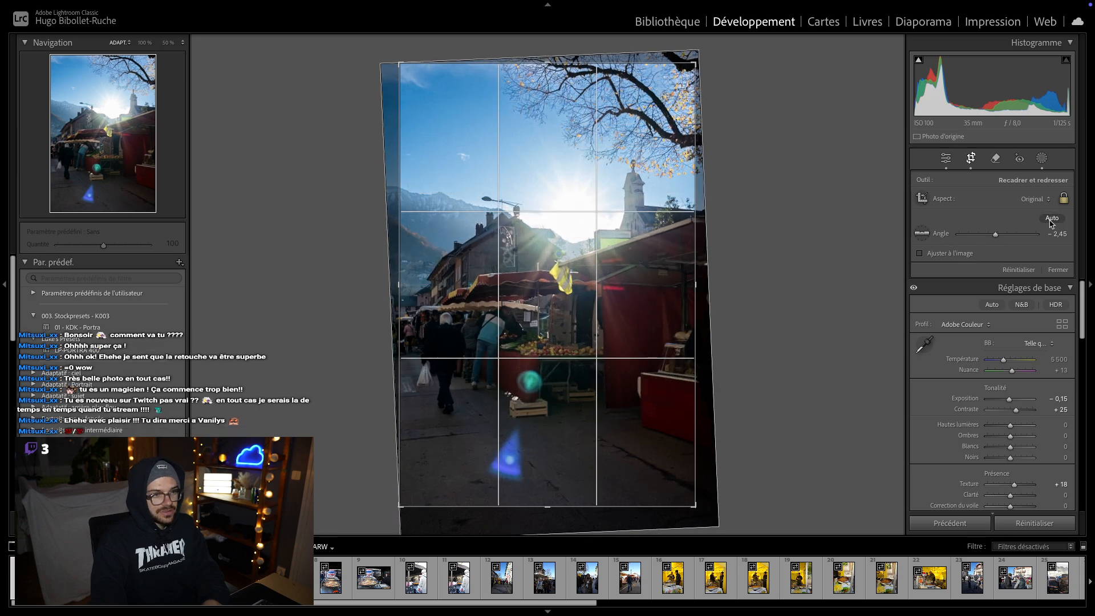
key(Return)
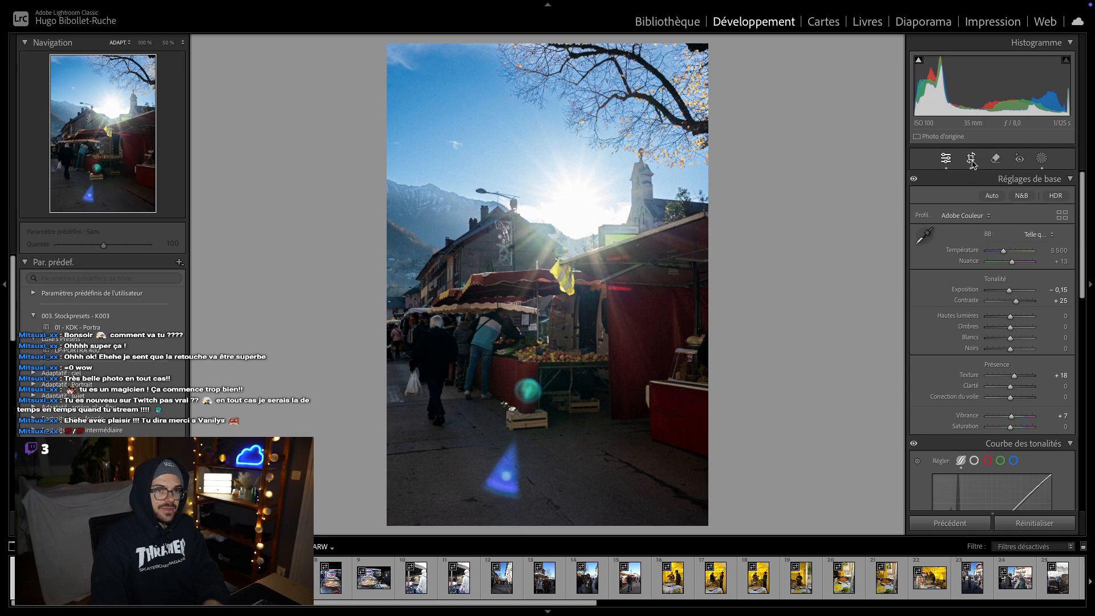
- Try shifting the photo vertically within the crop frame and move it back
click(971, 160)
key(Up)
key(Up)
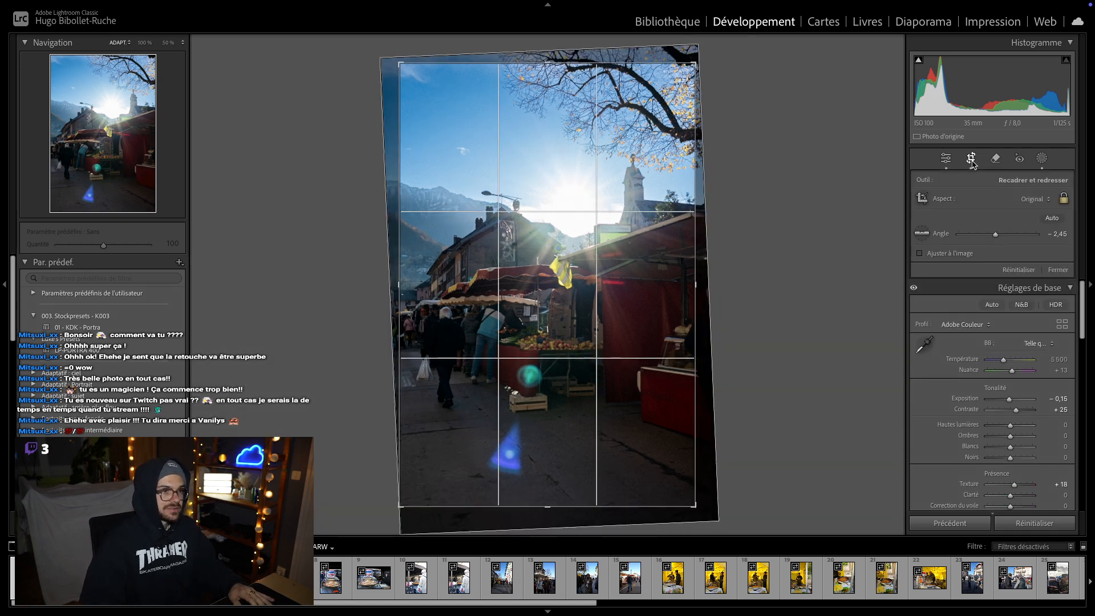
key(Up)
key(Down)
key(Down)
key(Down)
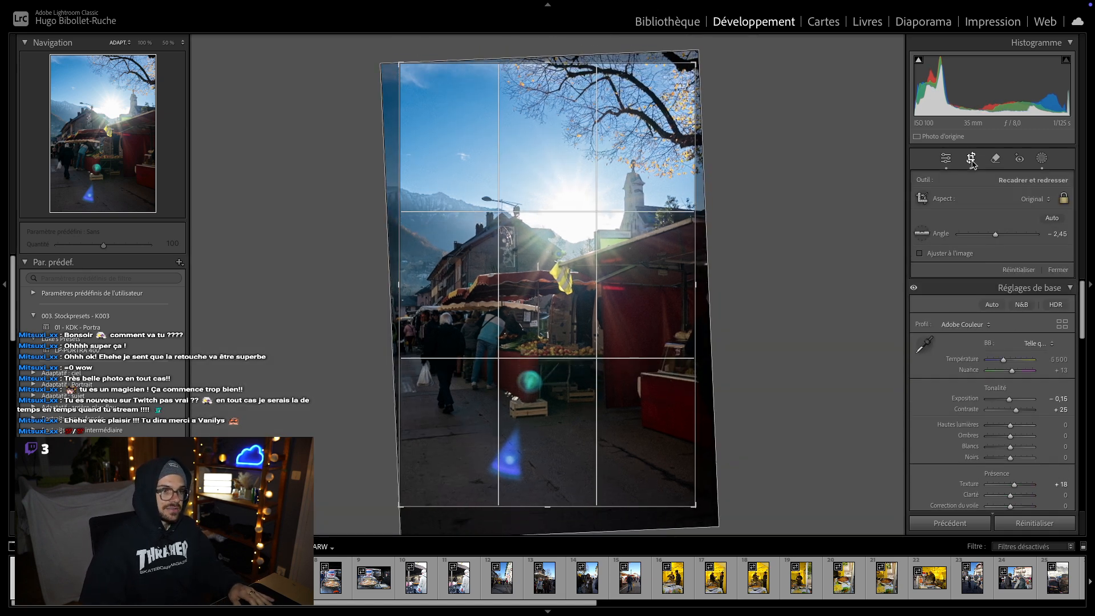
click(971, 160)
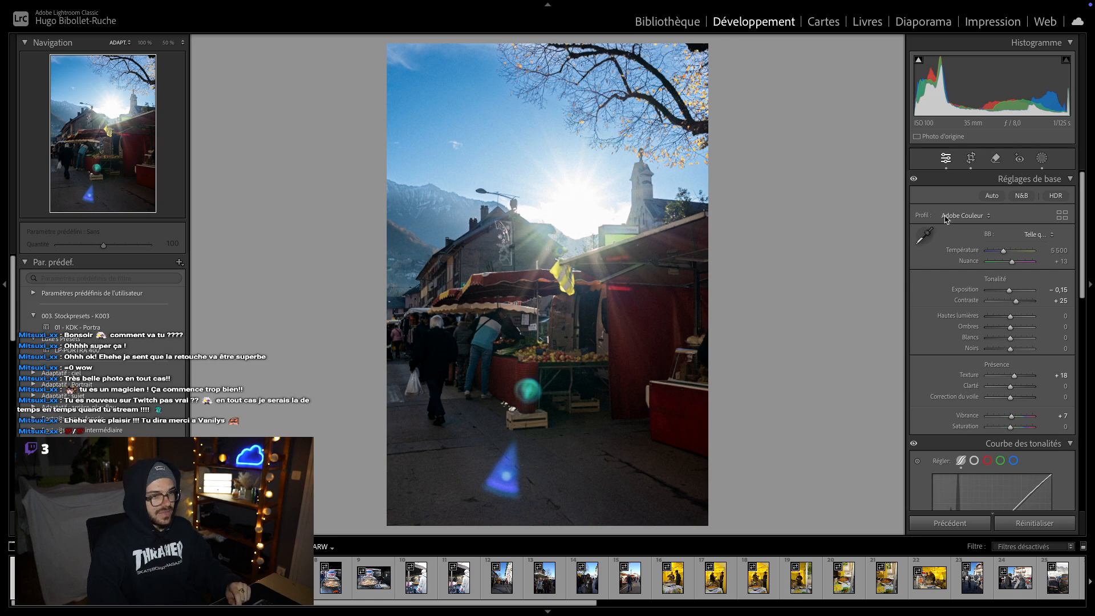
- Set the backlit market photo's Clarity to +10 and its Vibrance to +27
click(618, 287)
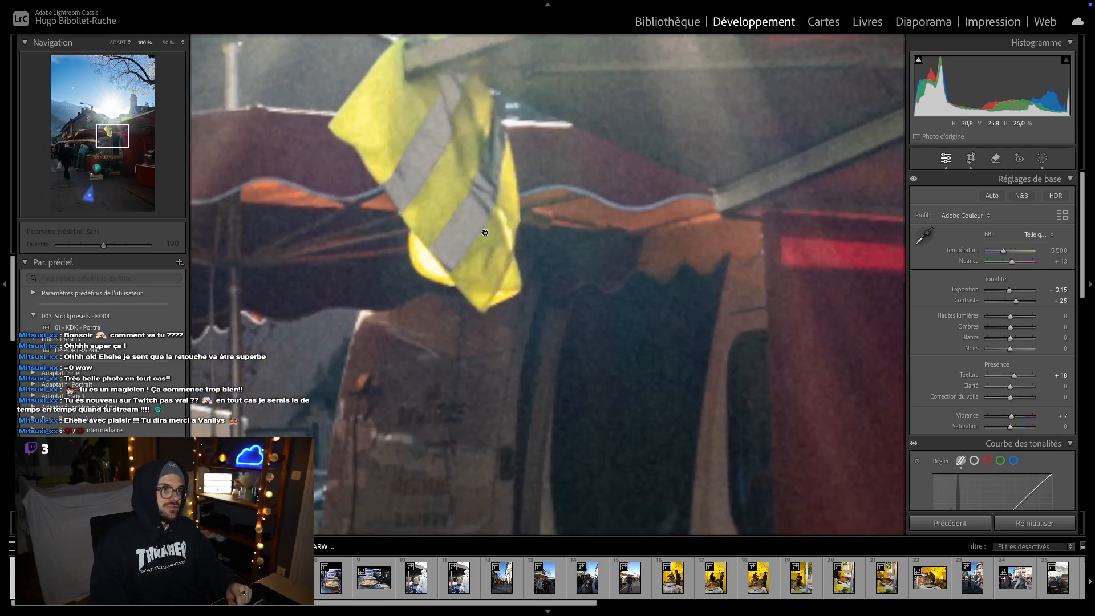
drag(481, 227, 712, 352)
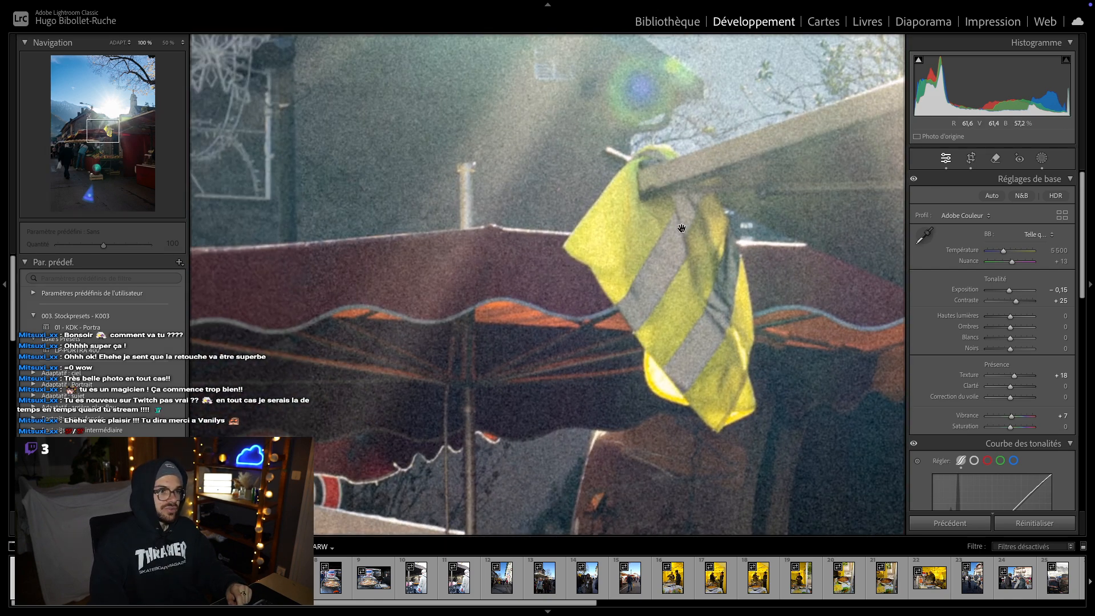
click(641, 246)
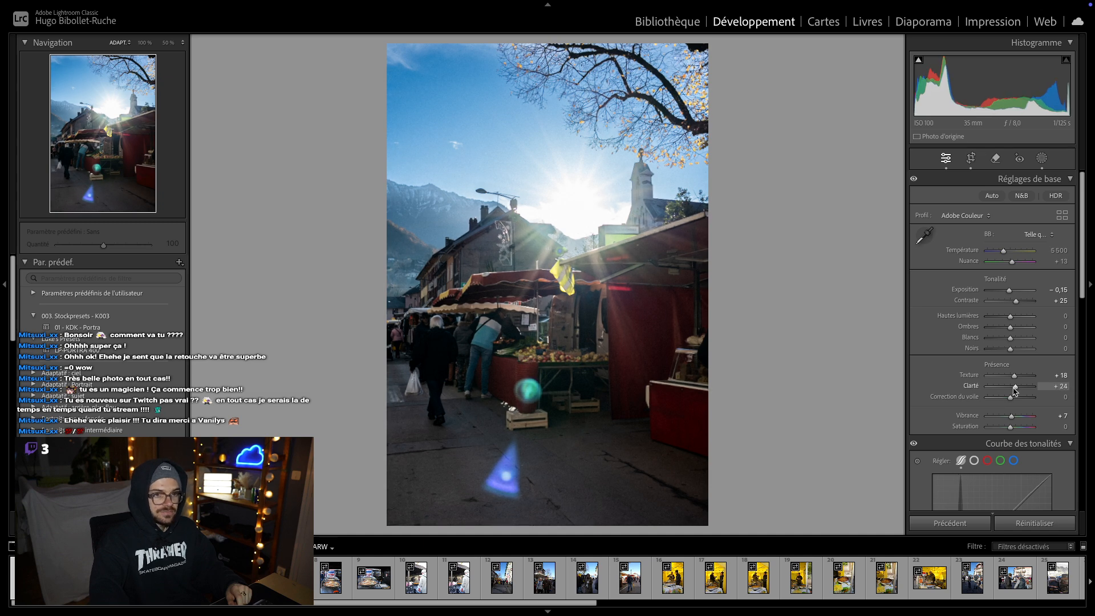
click(1055, 388)
text(10)
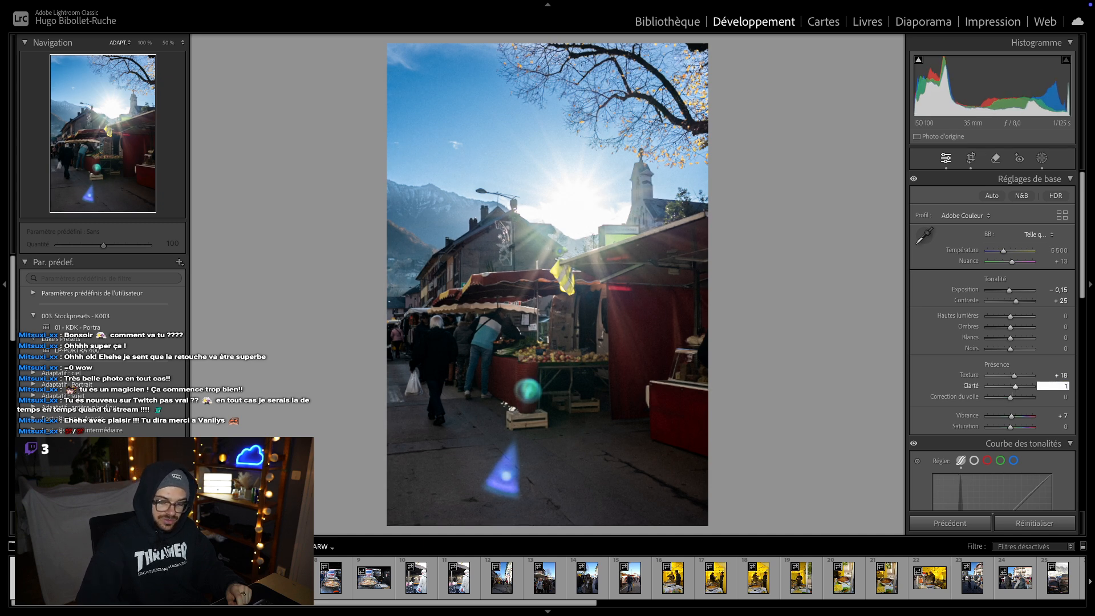
key(Return)
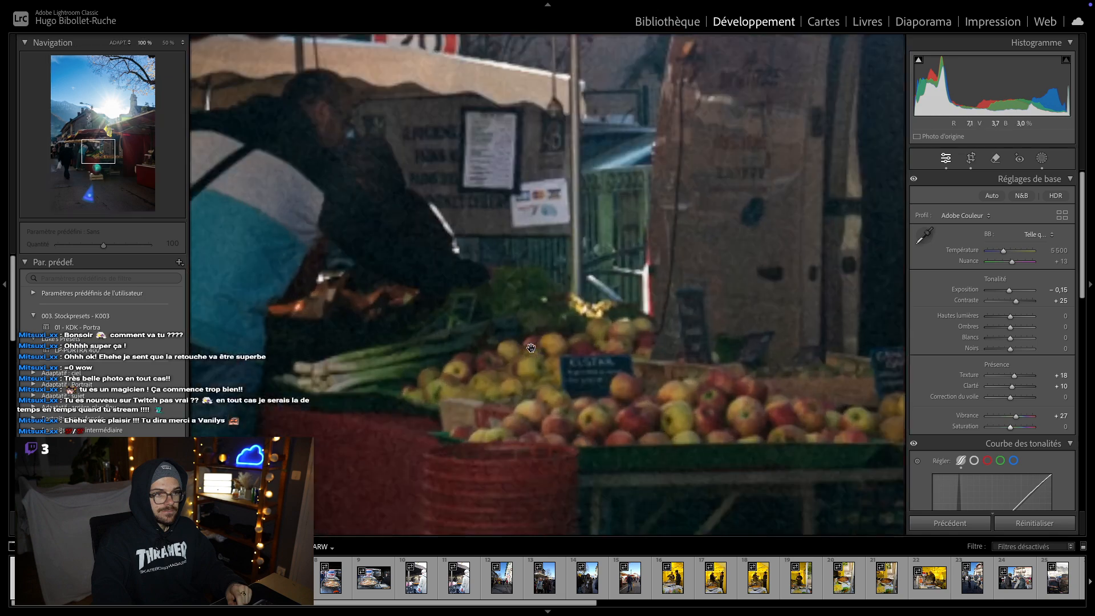
- Inspect the apple stall at 100 % and compare the photo before and after the edits, including the roof and yellow vest up close
click(528, 349)
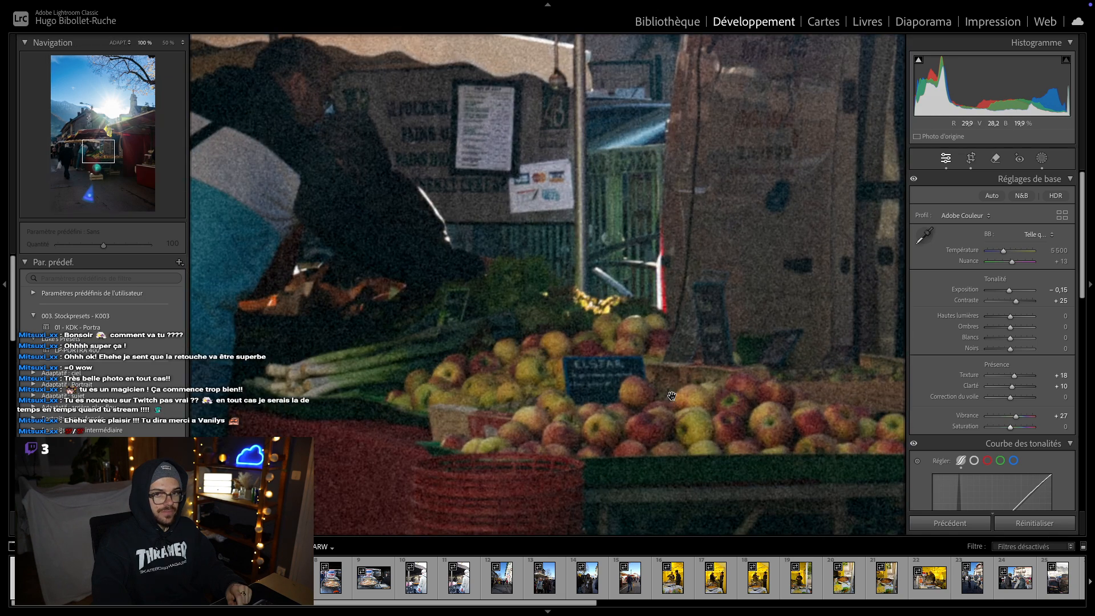
click(660, 395)
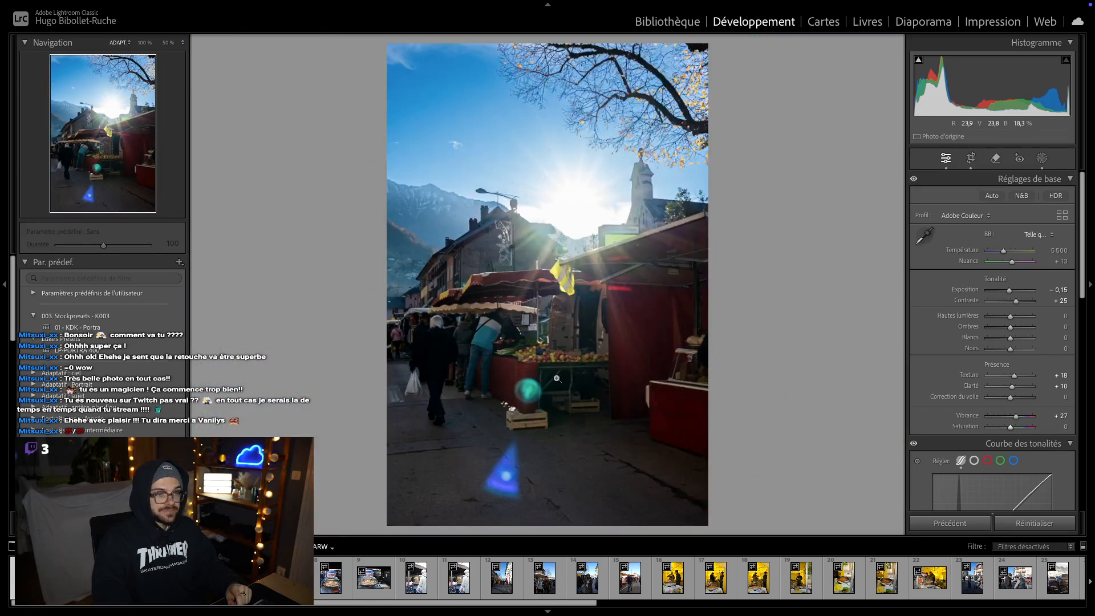
key(y)
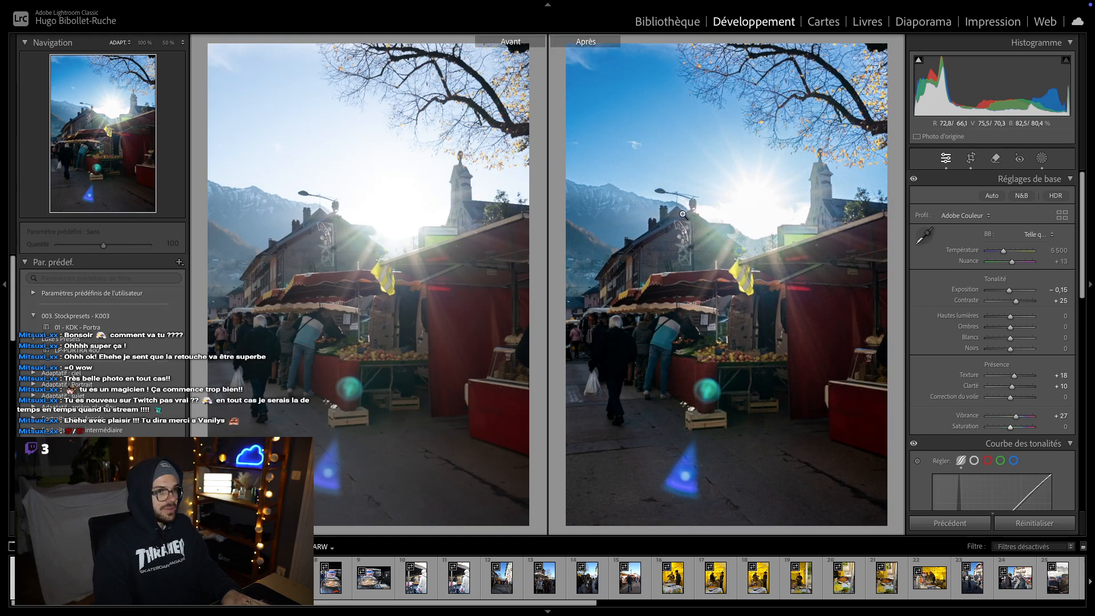
click(746, 233)
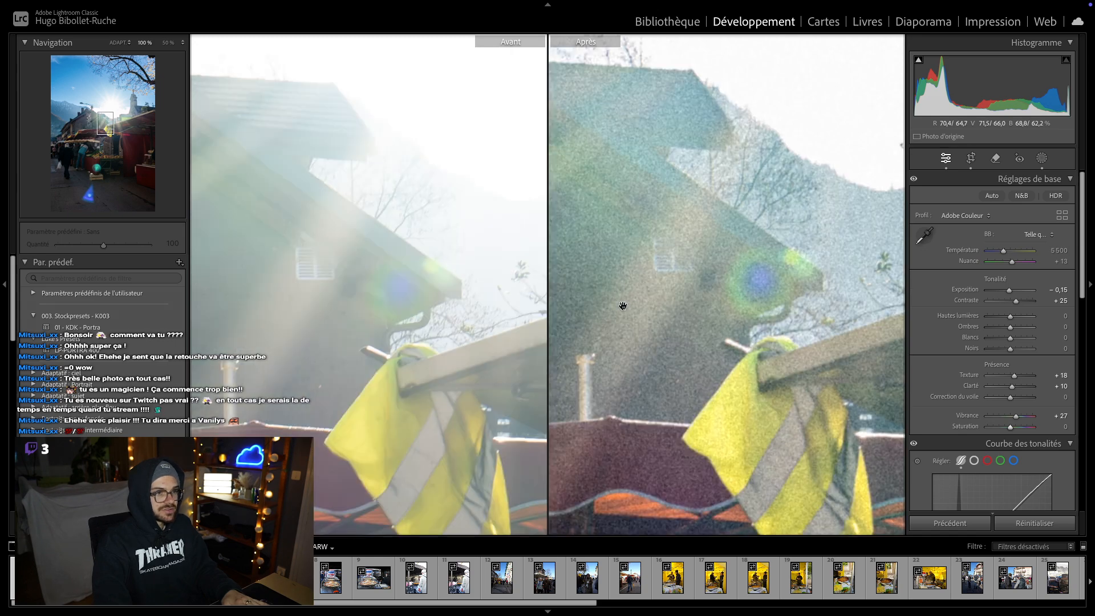
click(622, 306)
key(y)
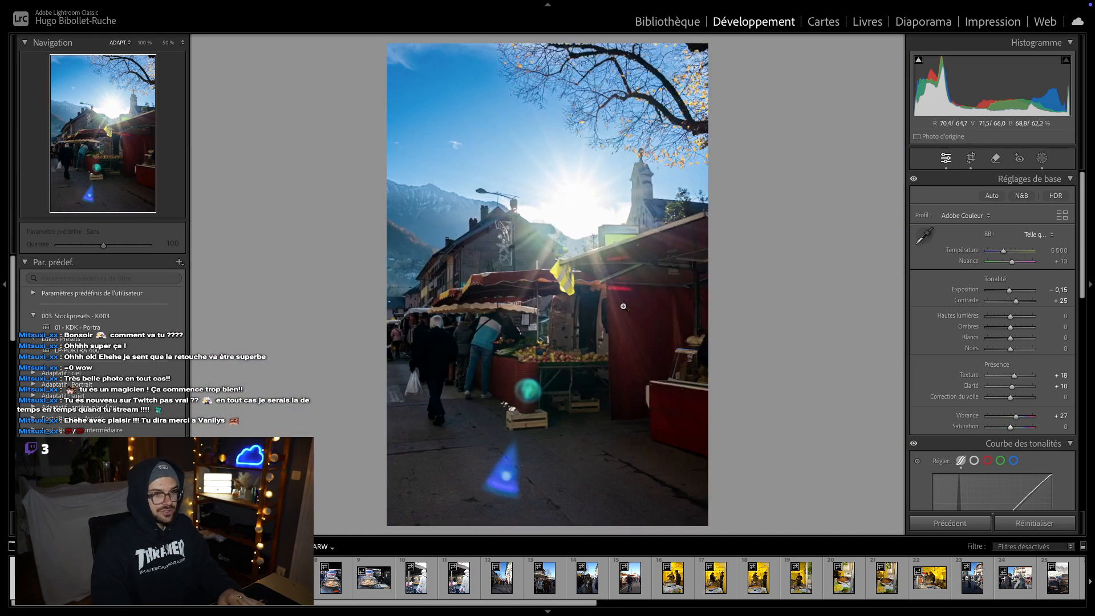
- Open the next photo, the fruit stall in the wooden hall, and inspect its fruit, blue tubs and plank wall at 100 %
key(Right)
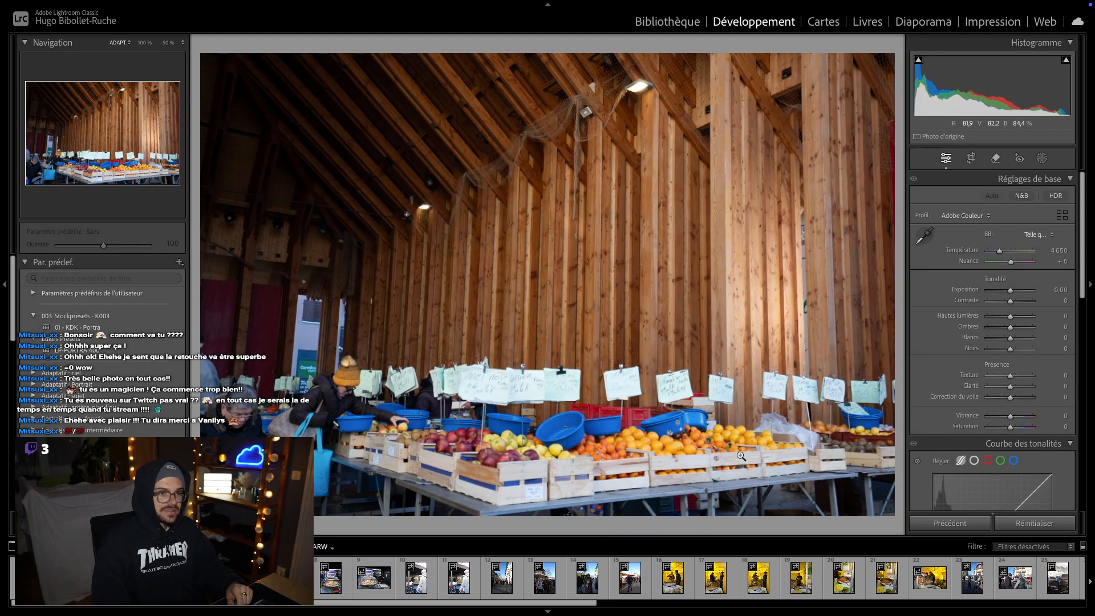
click(712, 432)
drag(549, 460, 638, 340)
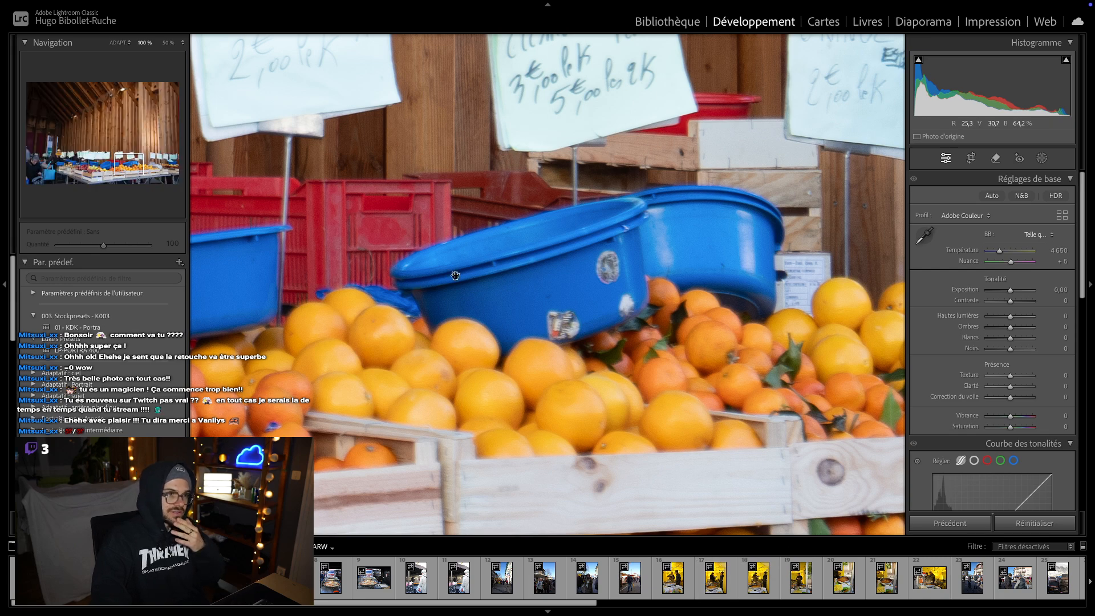
drag(455, 276, 513, 496)
drag(426, 211, 570, 504)
drag(498, 213, 595, 497)
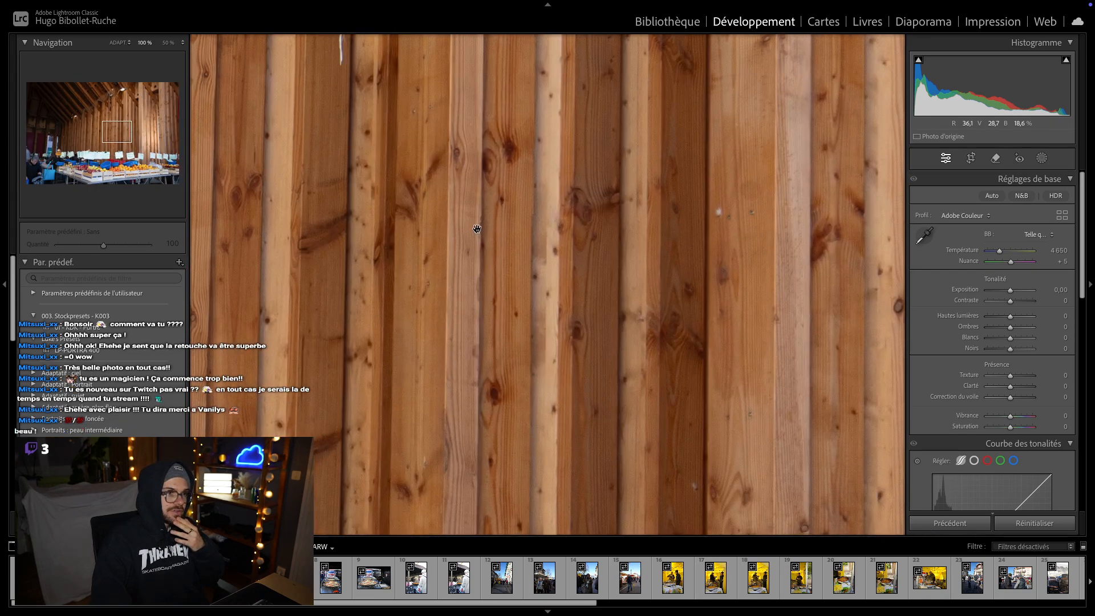
click(476, 229)
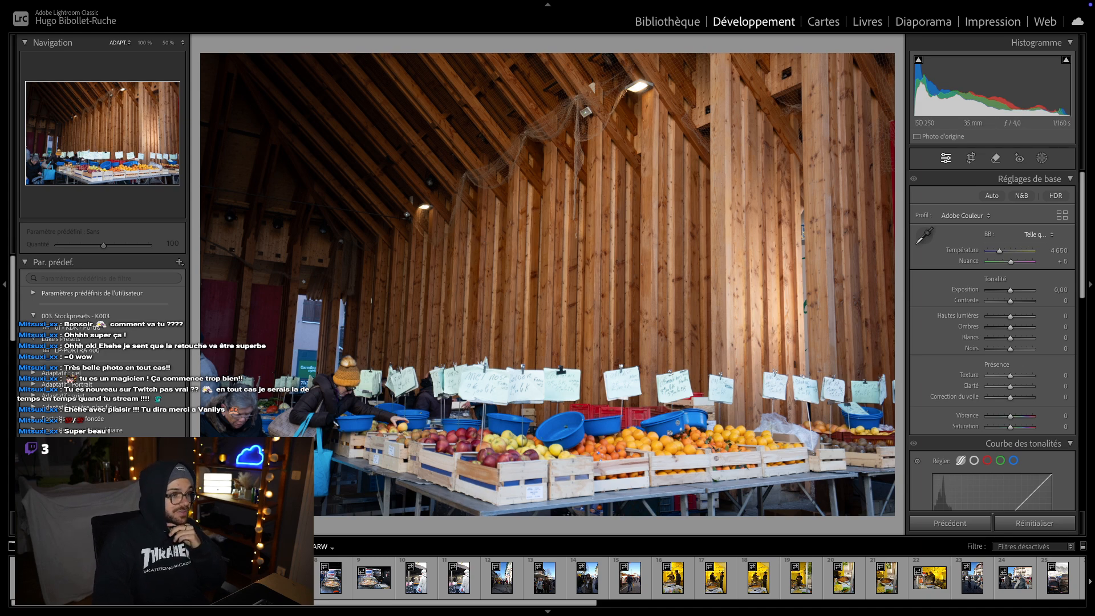
- Compare the backlit market photo before and after its edits once more and return to the fruit stall photo
click(32, 577)
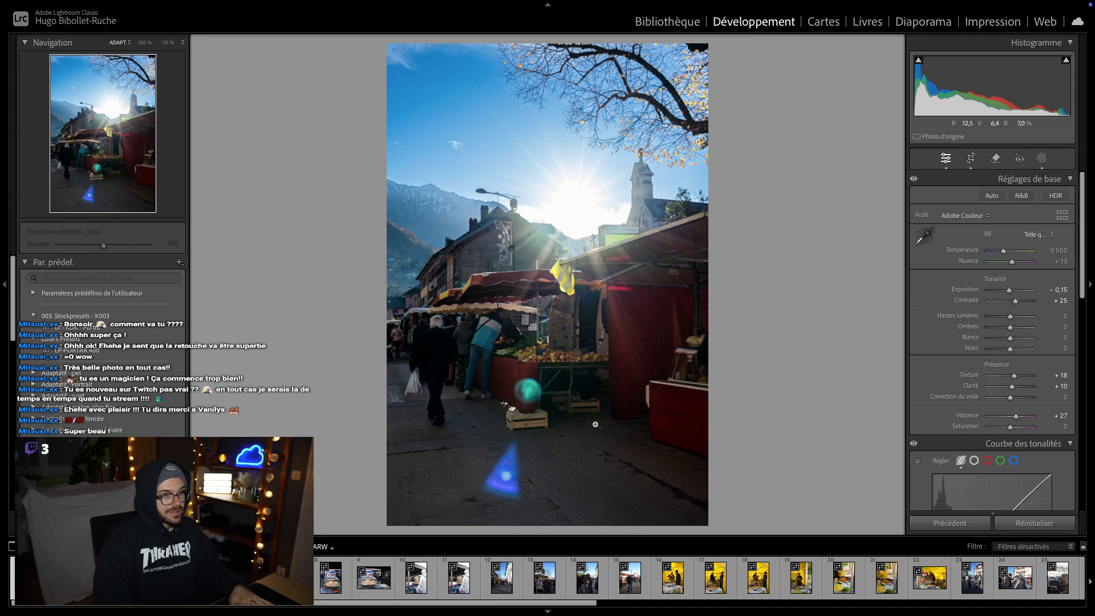
key(y)
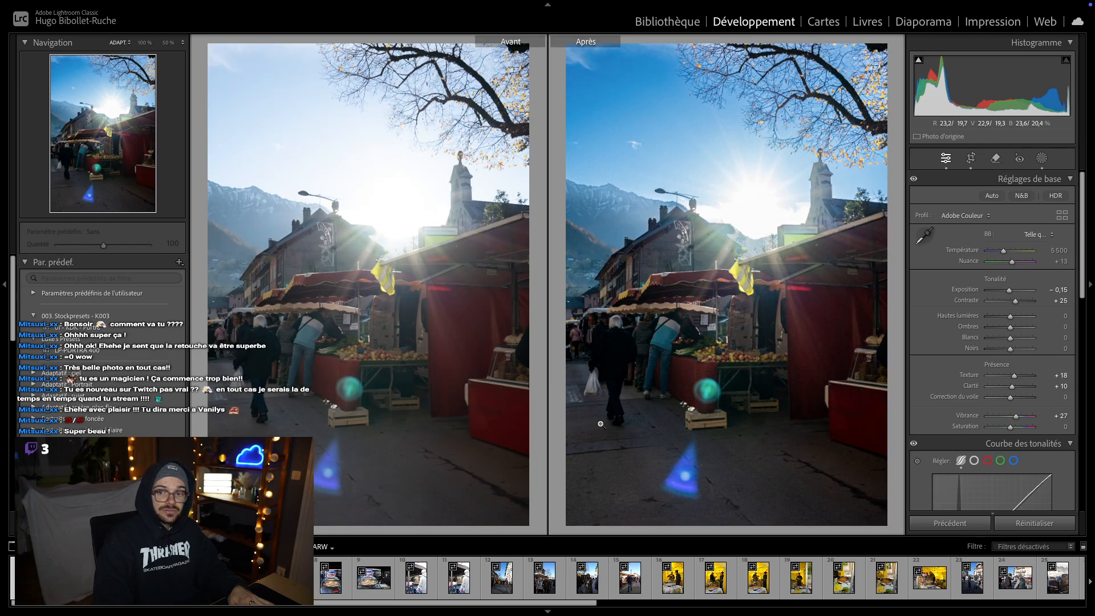
key(y)
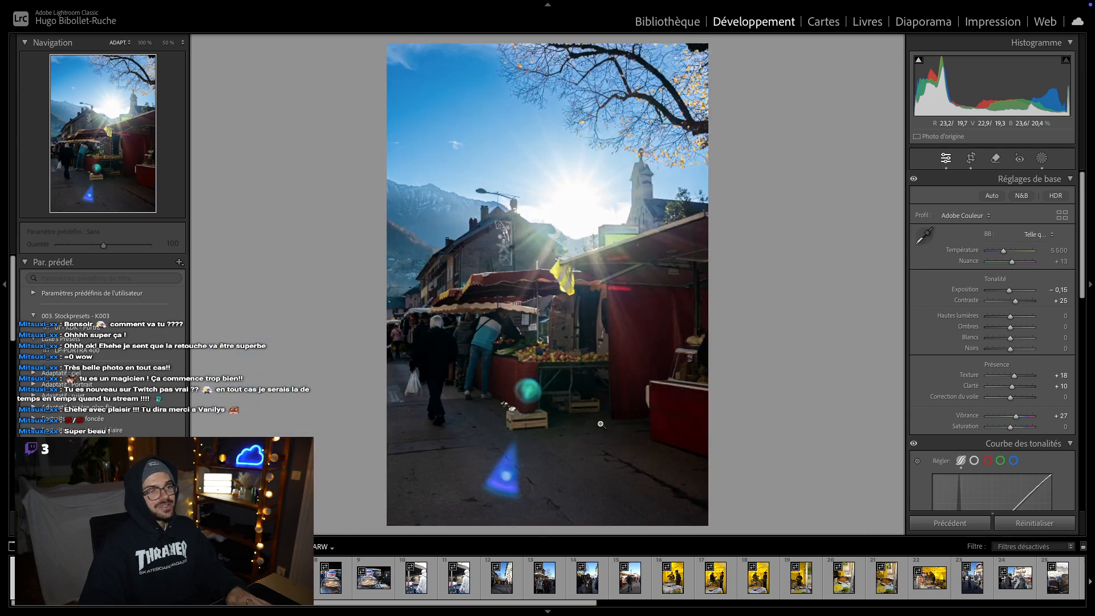
key(Right)
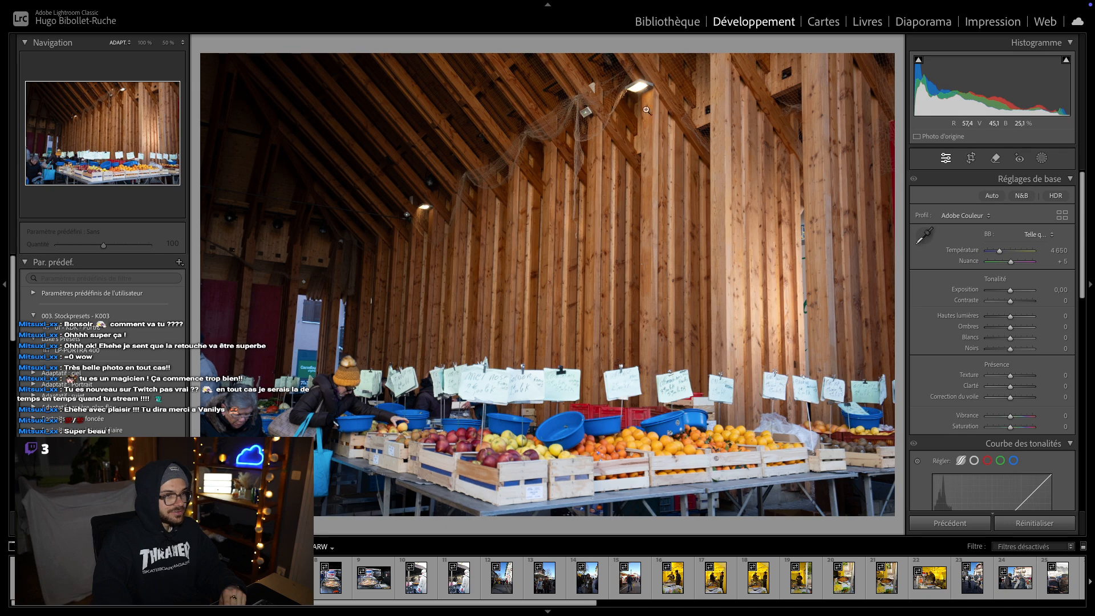
- Examine the ceiling lamp and netting, try the automatic tone adjustments on the fruit stall photo and undo them
click(630, 78)
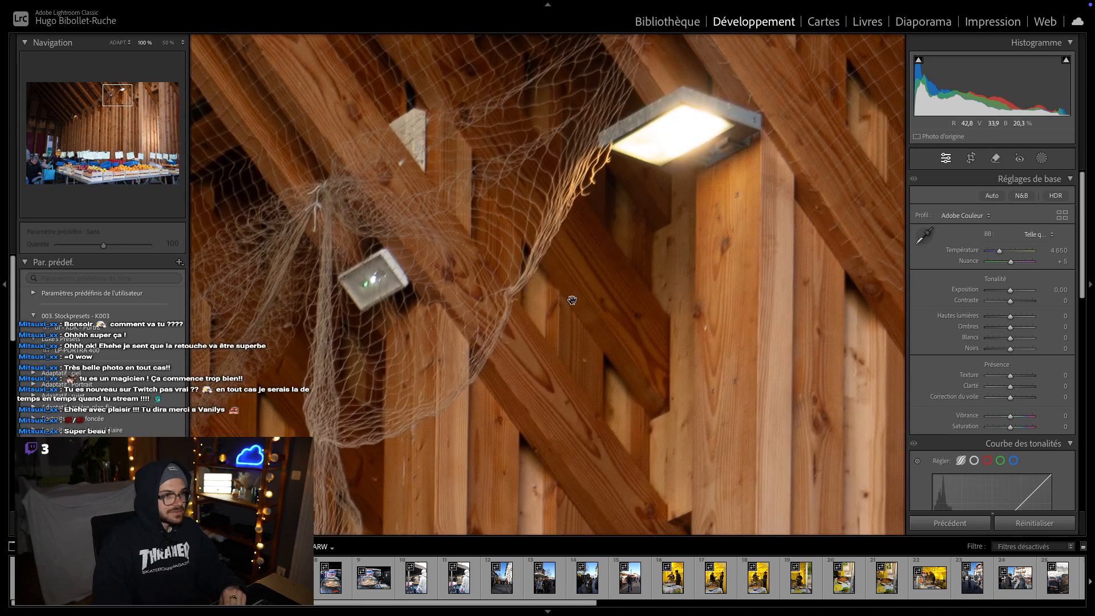
drag(767, 291, 491, 252)
click(485, 252)
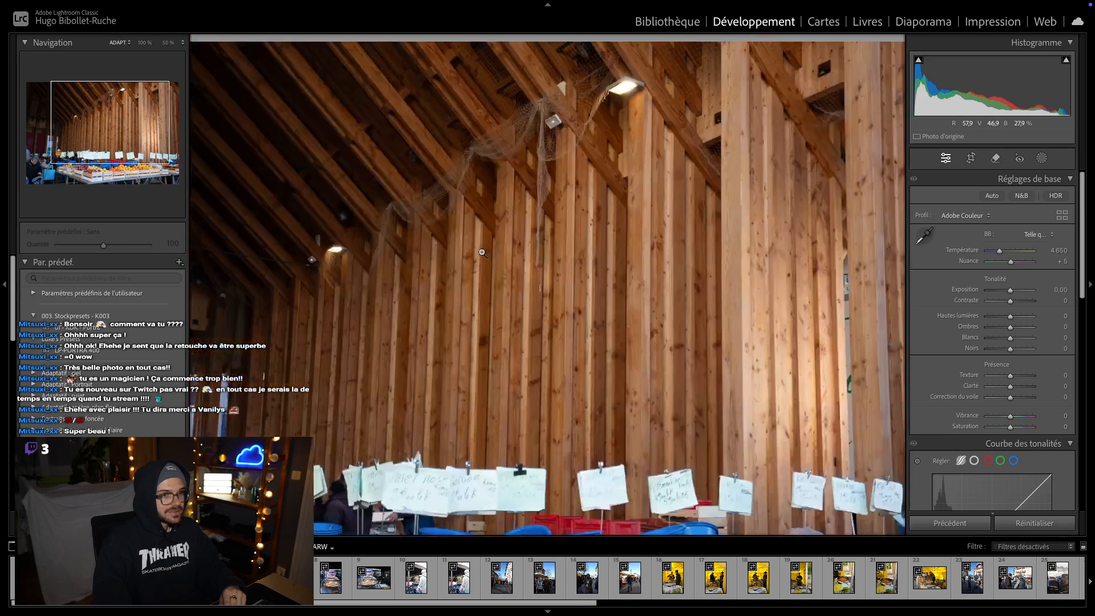
click(992, 195)
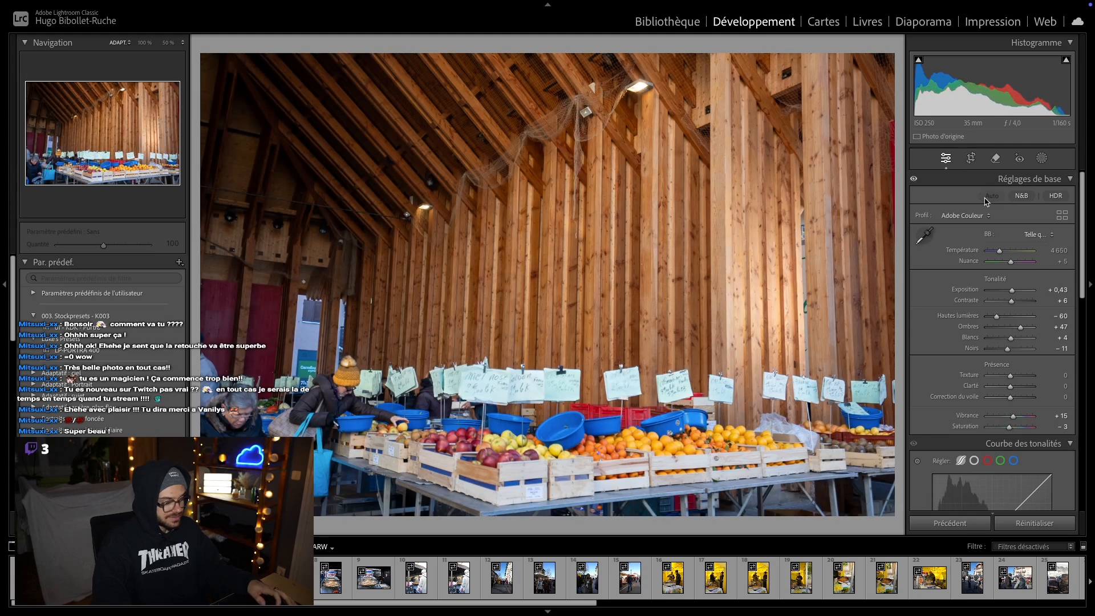
key(ctrl+z)
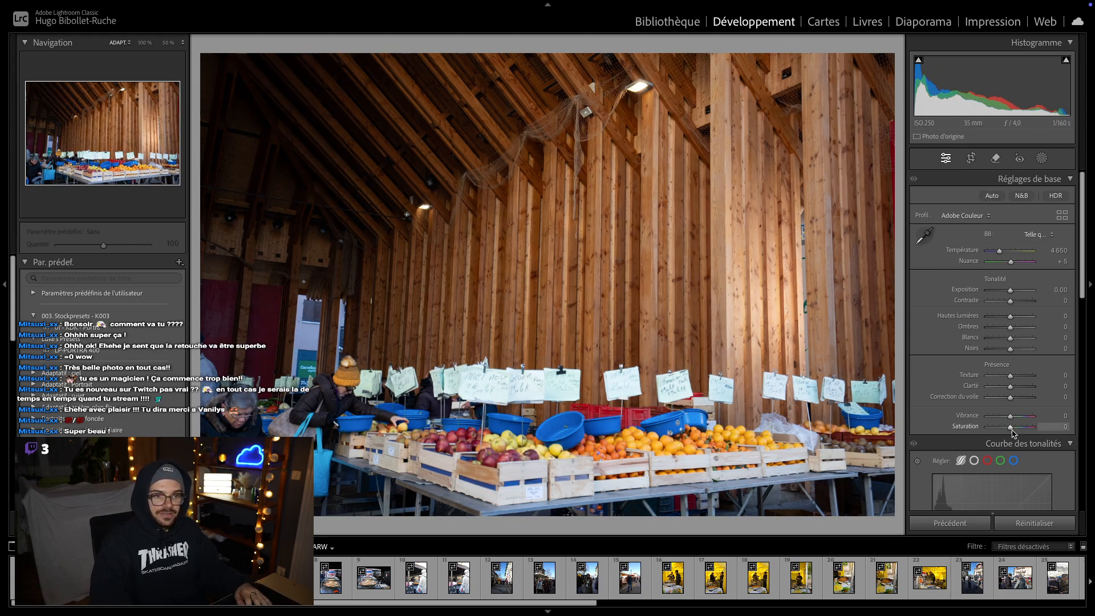
- Set the fruit stall photo's Saturation to +20 and its Contrast to +17
mouse_move(1012, 433)
mouse_down()
mouse_move(991, 433)
mouse_move(1019, 431)
mouse_up()
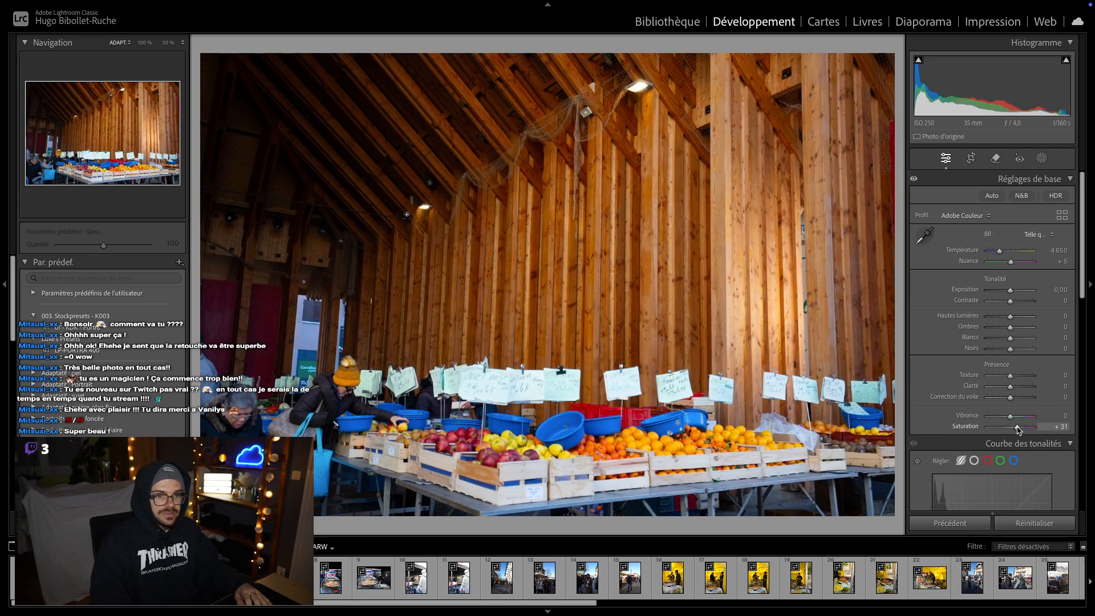
click(1064, 427)
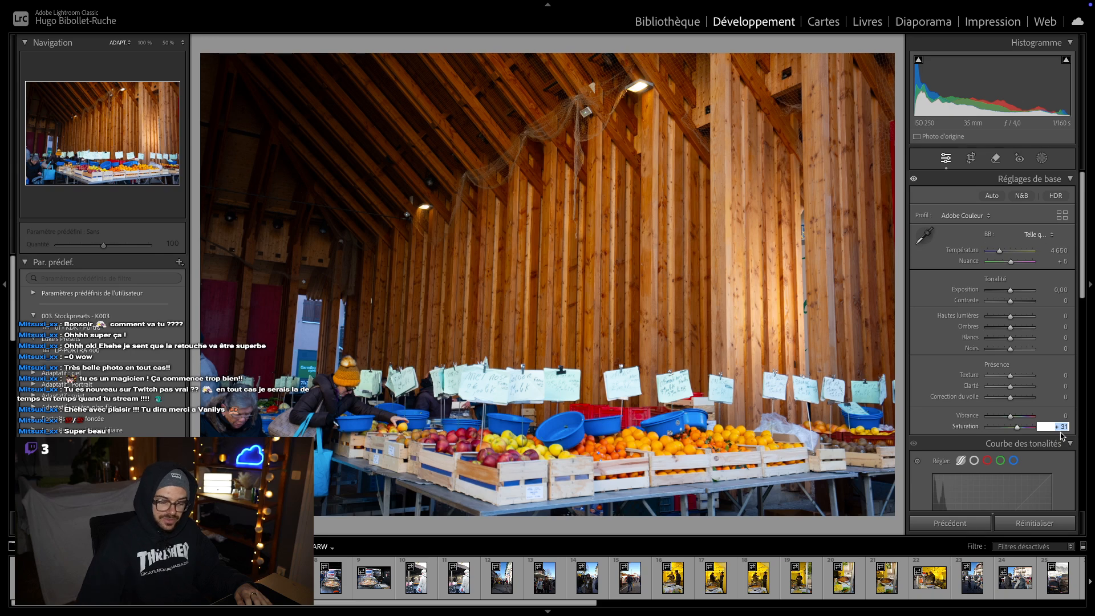
text(20)
key(Return)
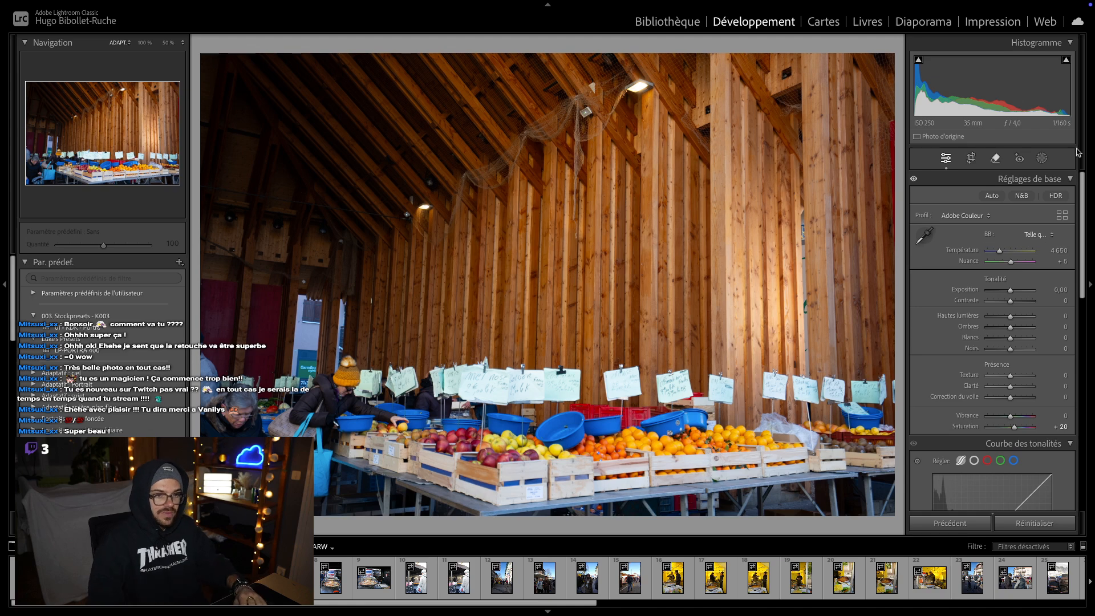
drag(1025, 308, 1012, 307)
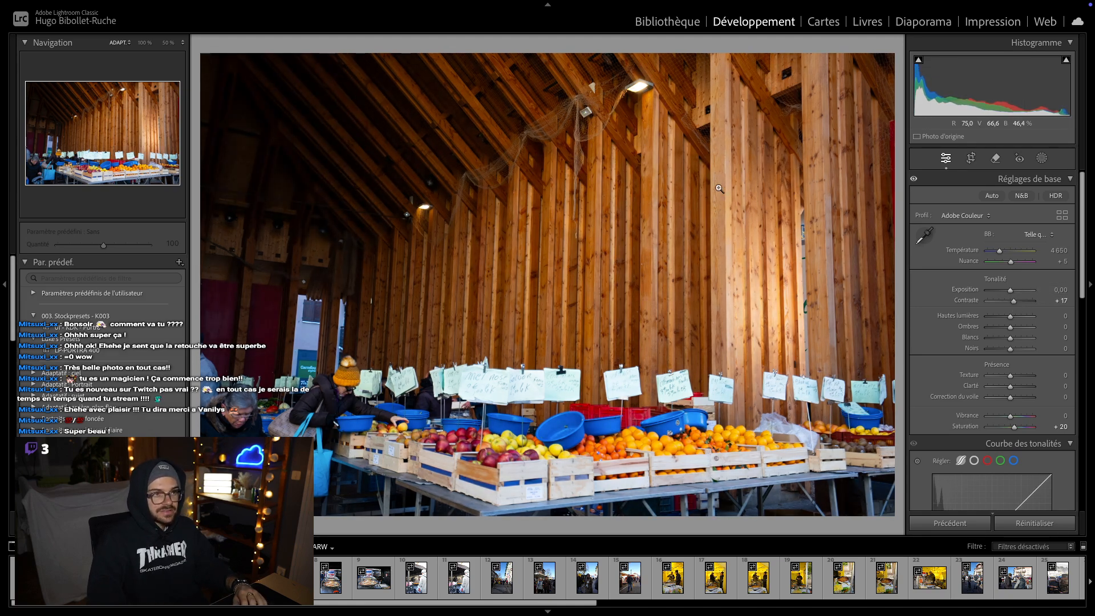
- Inspect the fruit stall photo at 100 % from the ceiling lamp down to the oranges, blue tubs and price signs
click(650, 89)
drag(629, 151, 656, 29)
drag(673, 445, 684, 74)
drag(710, 399, 716, 74)
drag(715, 325, 717, 11)
drag(725, 467, 679, 49)
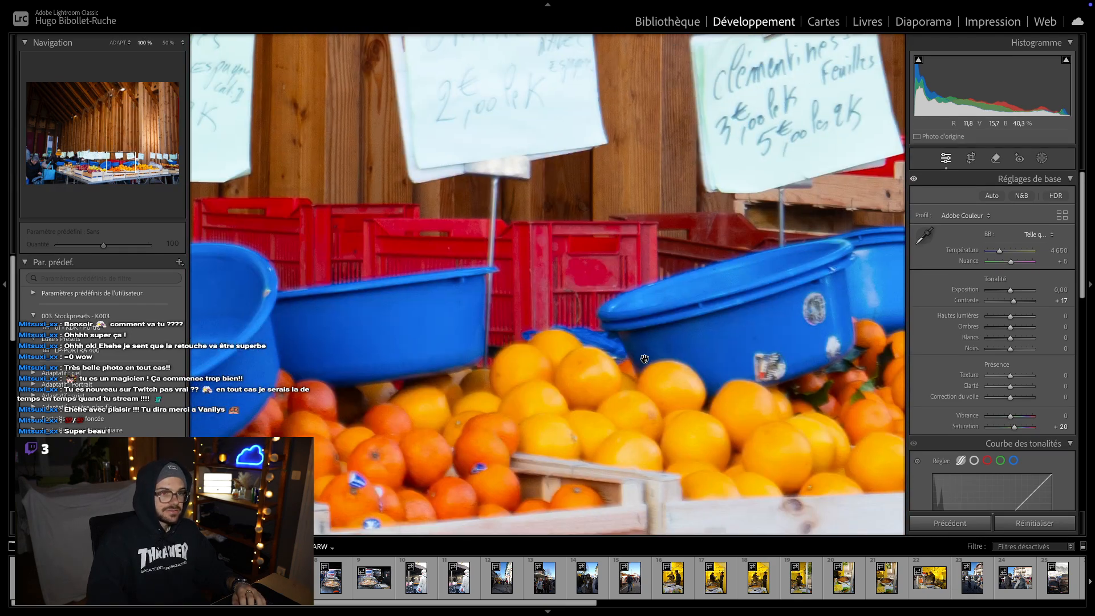
drag(553, 399, 550, 340)
drag(502, 36, 557, 165)
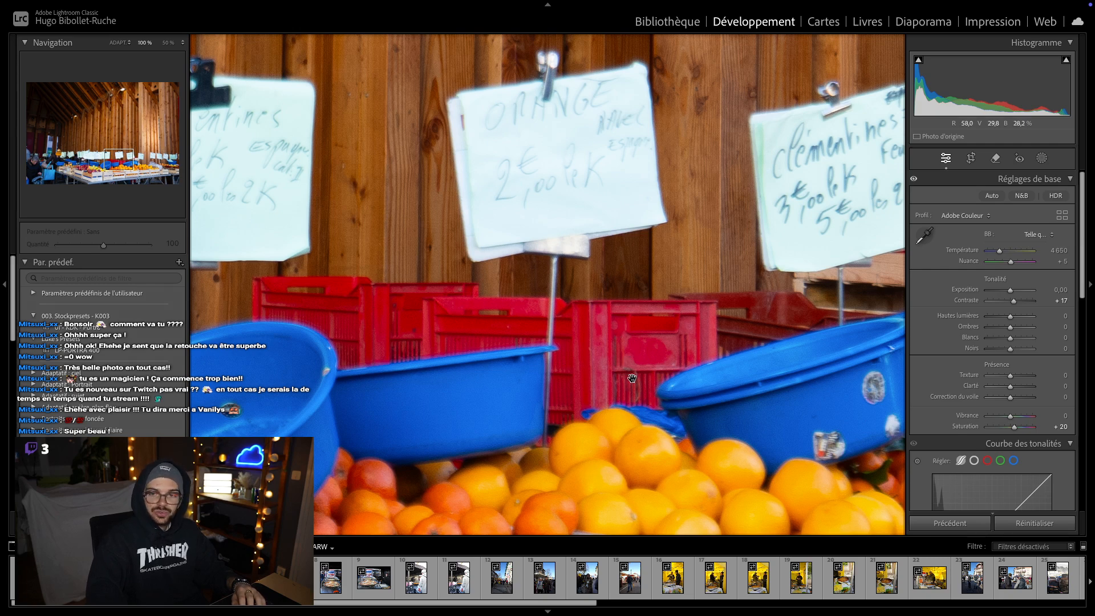
click(573, 367)
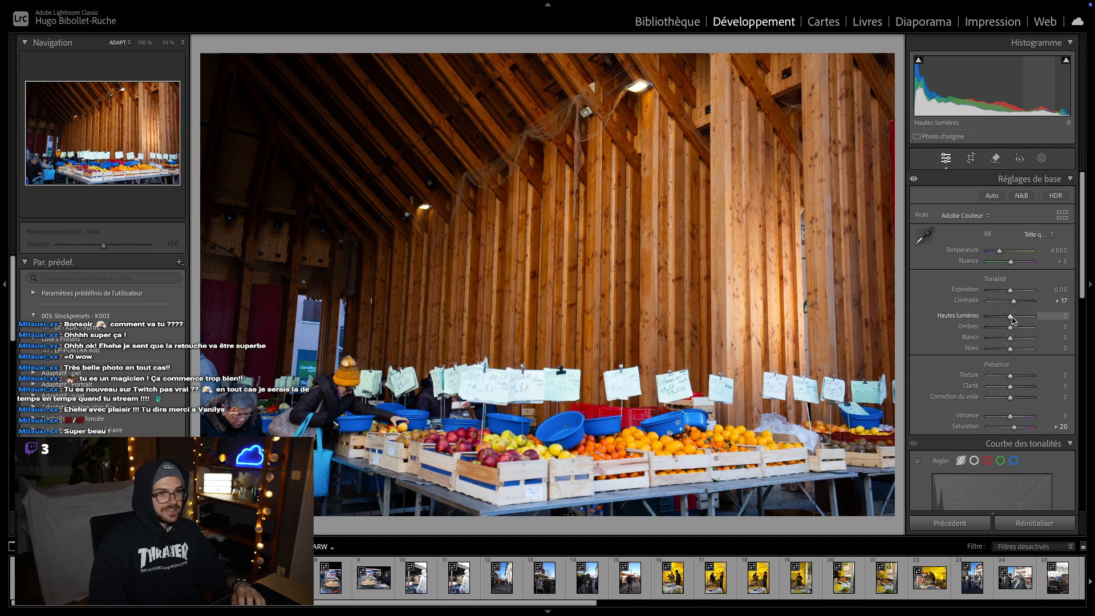
- Set the fruit stall photo's Highlights to +8 and its Shadows to +21
mouse_move(1012, 321)
mouse_down()
mouse_move(991, 320)
mouse_move(1014, 316)
mouse_up()
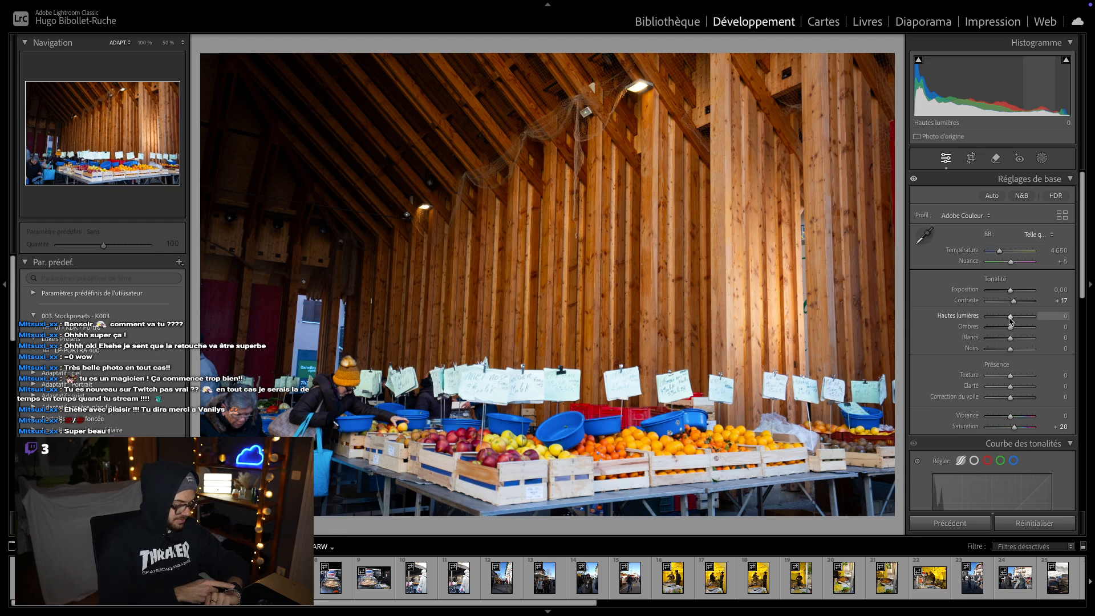
drag(1010, 321, 1015, 329)
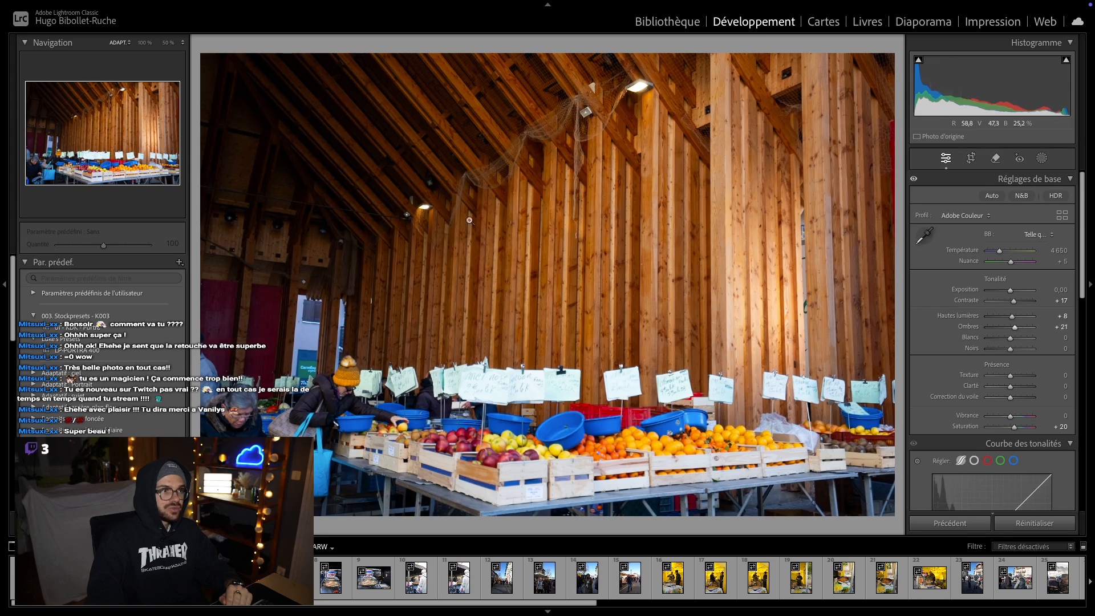
- Set the fruit stall photo's Shadows to +45, judging the dark roof beams up close, and compare the photo before and after
click(354, 112)
drag(354, 113, 606, 262)
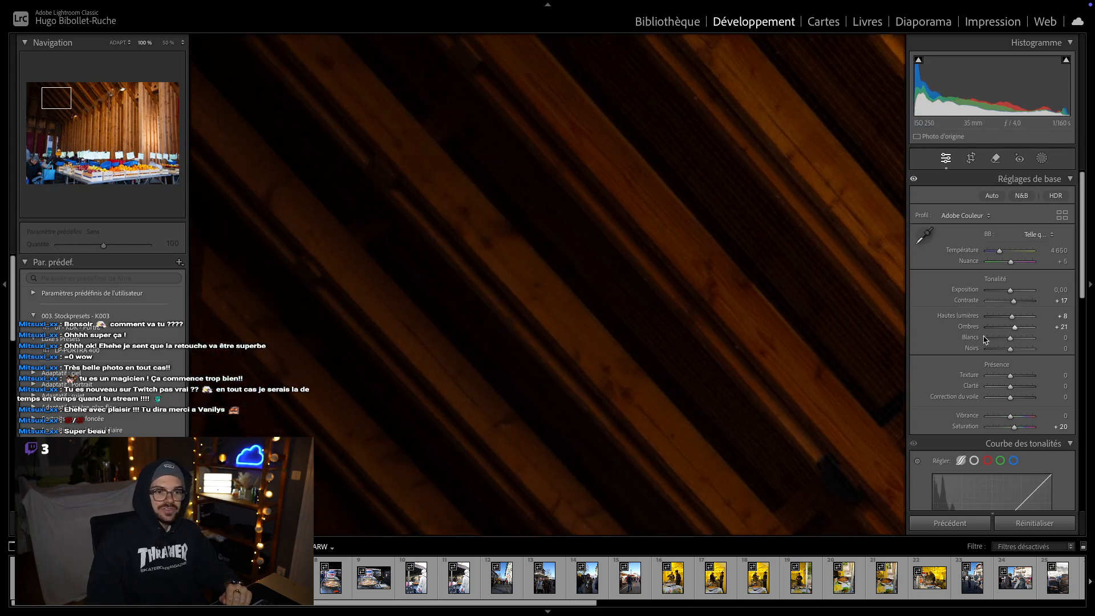
click(168, 42)
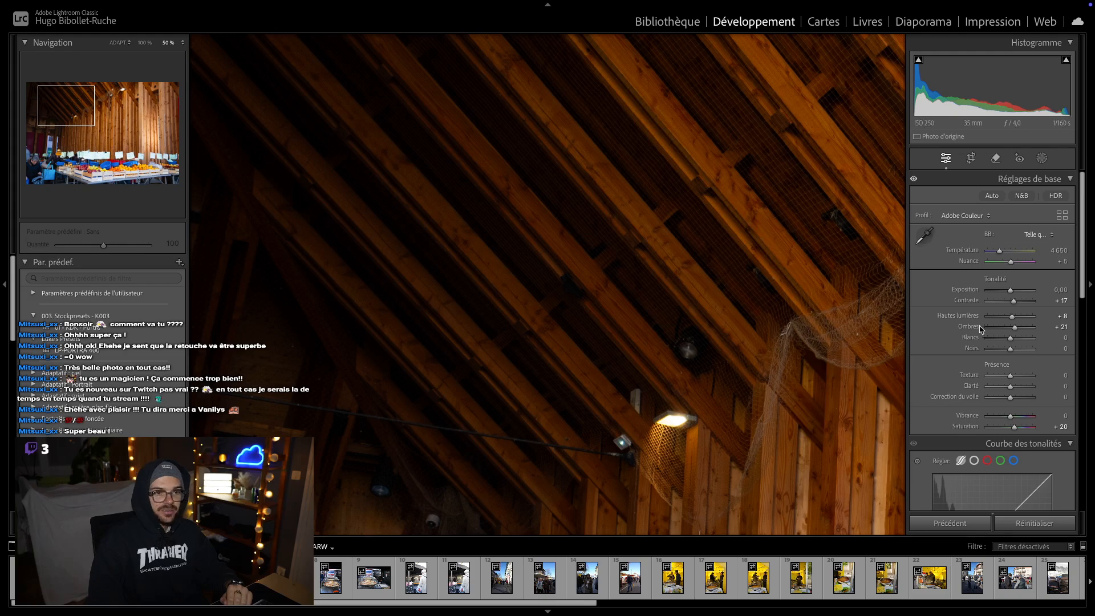
click(1025, 328)
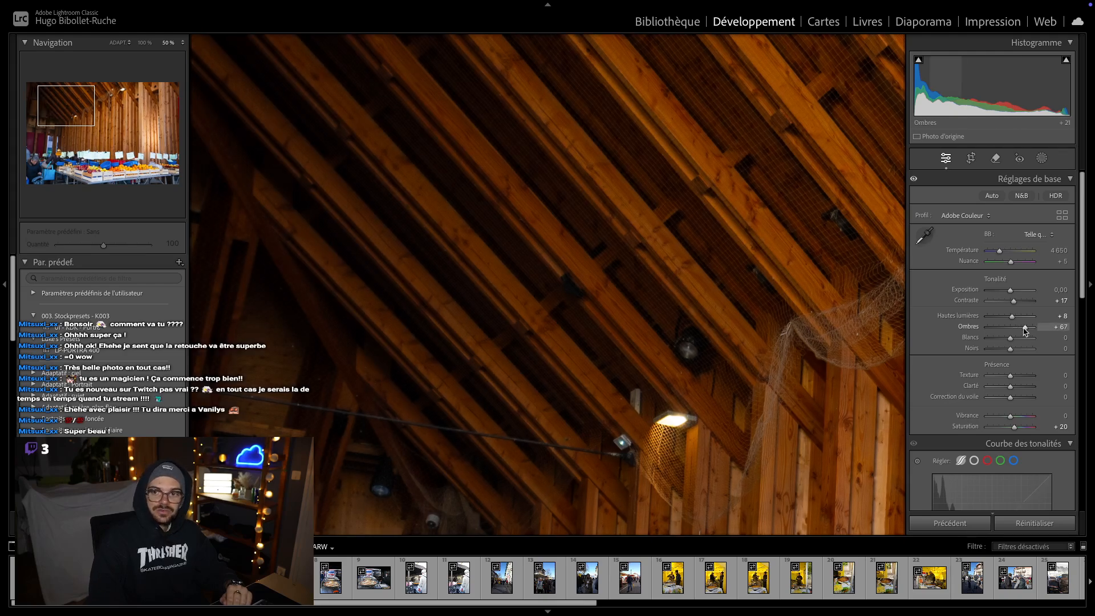
drag(1025, 329, 1021, 330)
click(1052, 328)
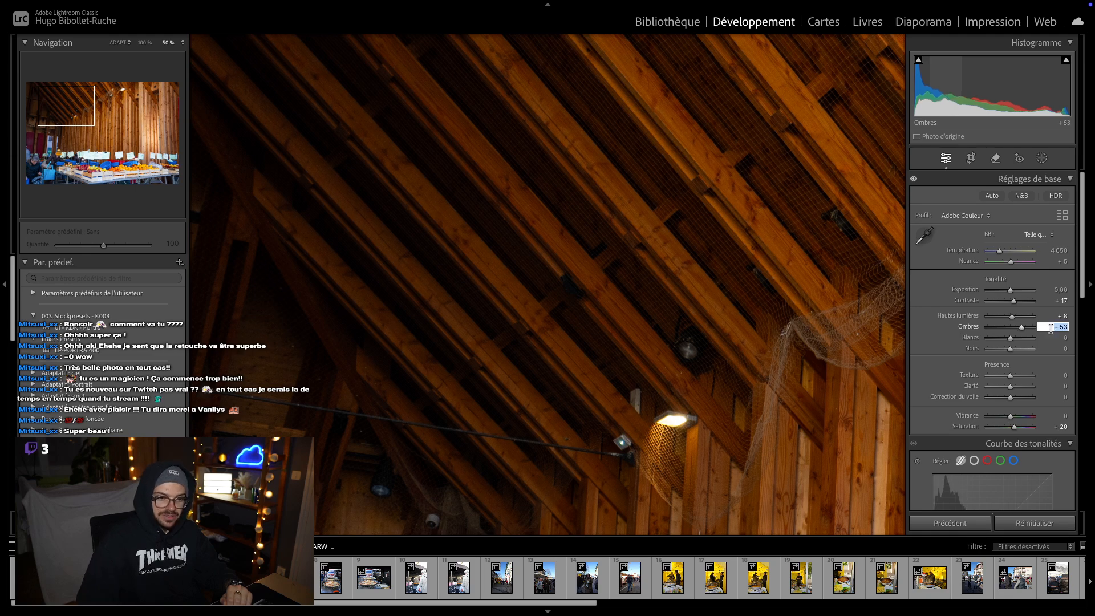
key(Return)
click(525, 227)
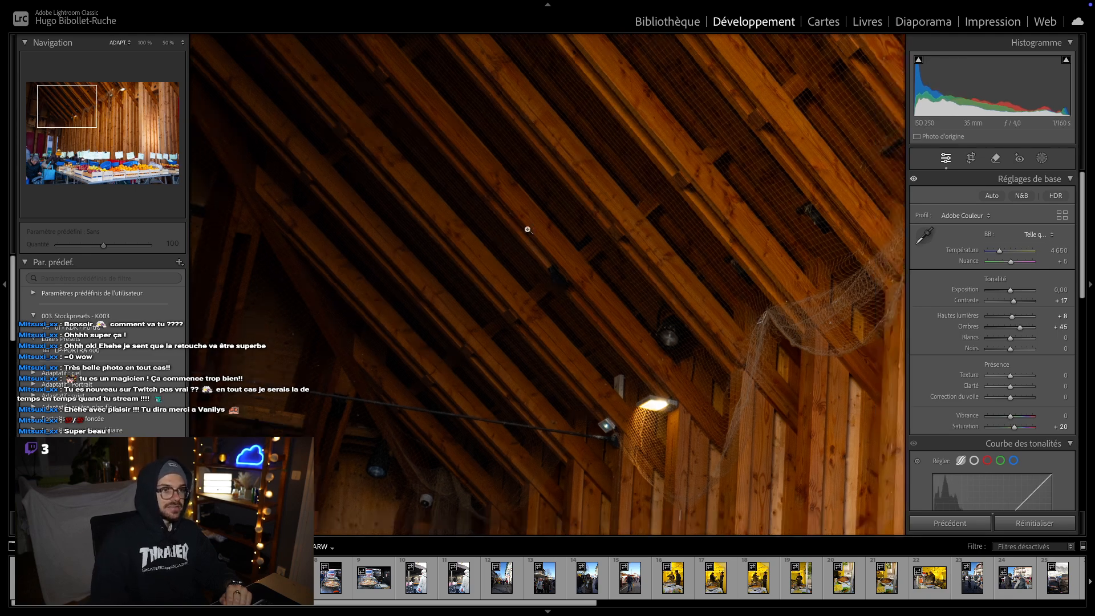
key(y)
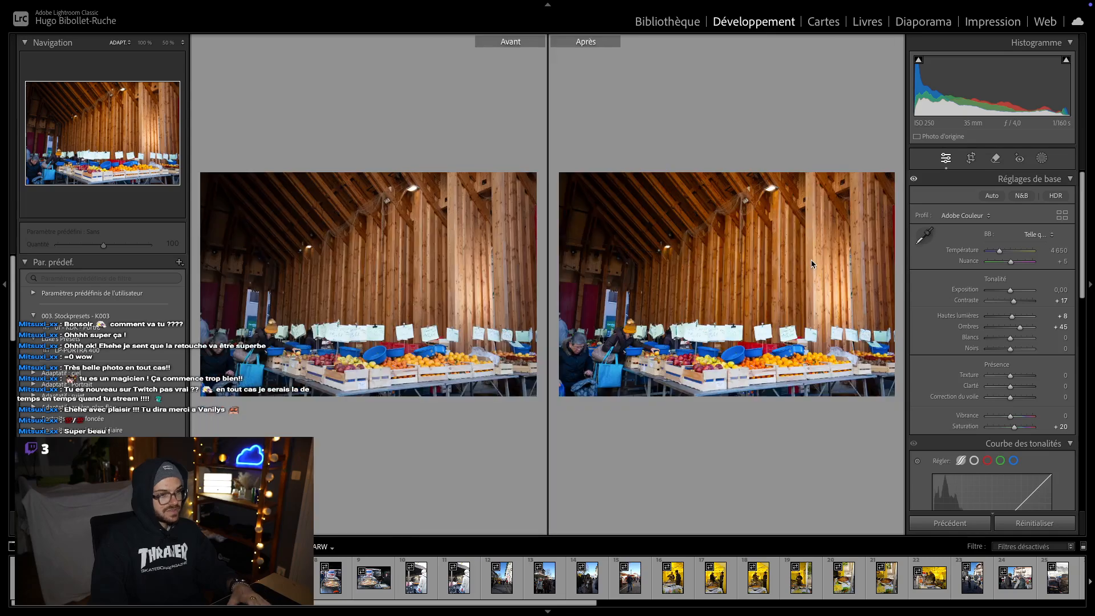
key(y)
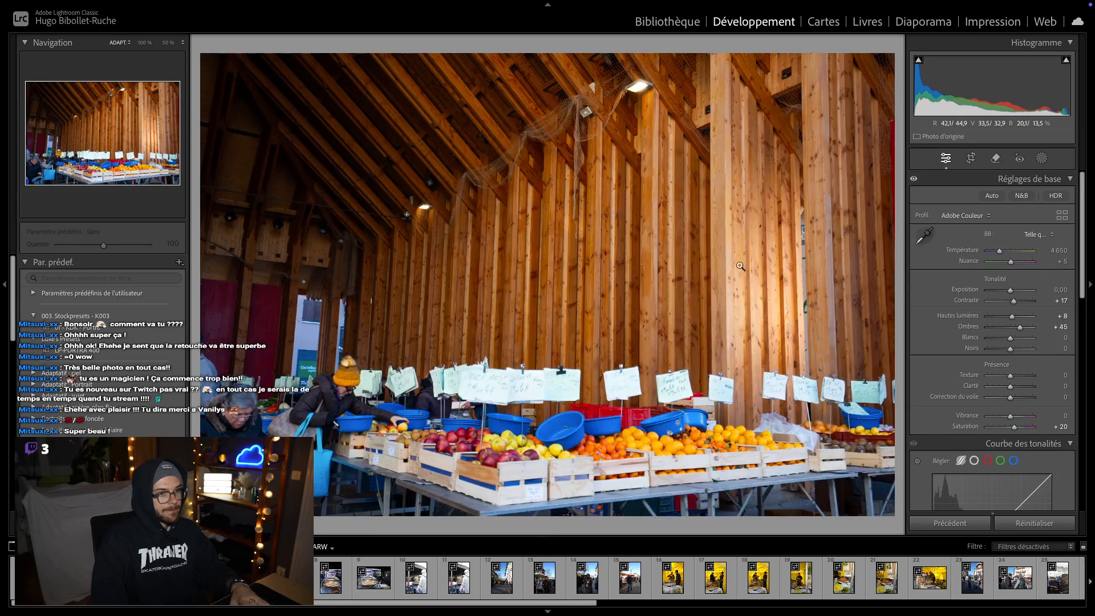
- Try rotating the fruit stall photo's crop to an angle of -6.15 and undo the rotation
click(972, 159)
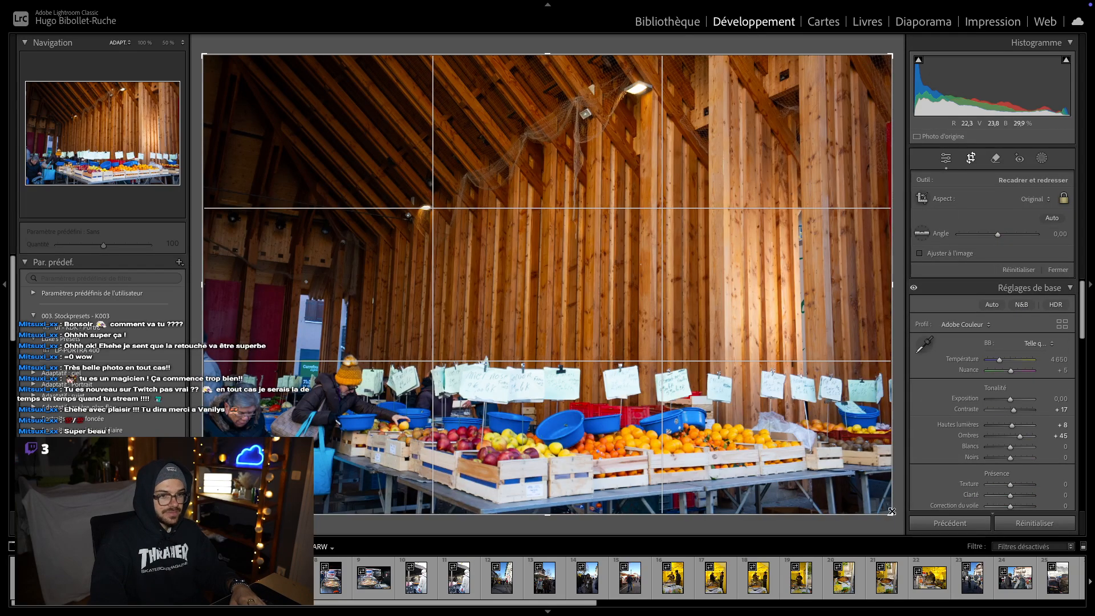
drag(898, 524, 919, 482)
drag(760, 404, 644, 391)
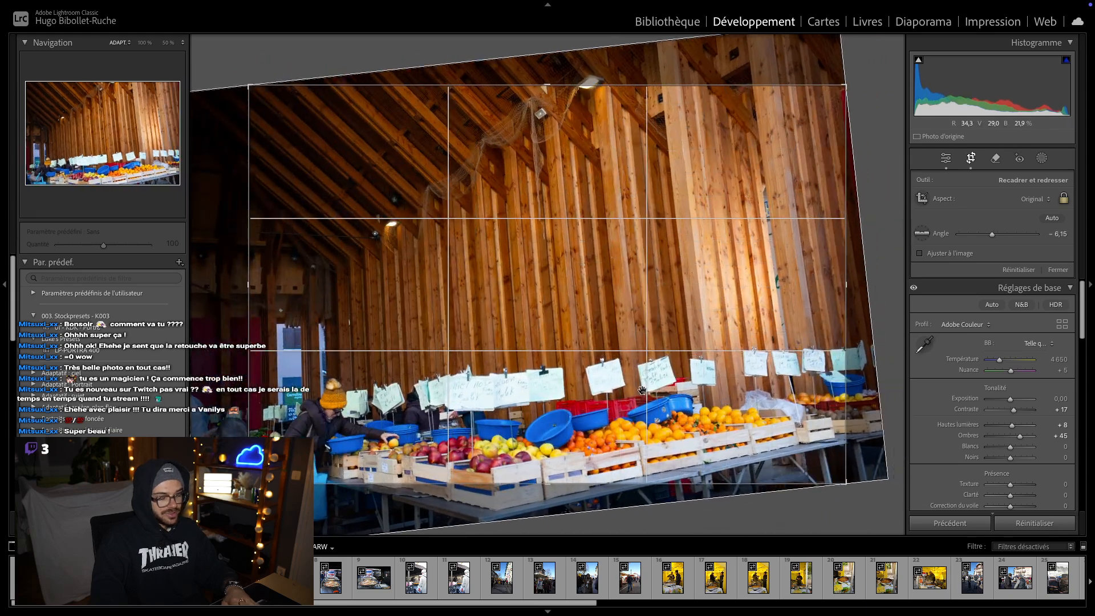
key(Return)
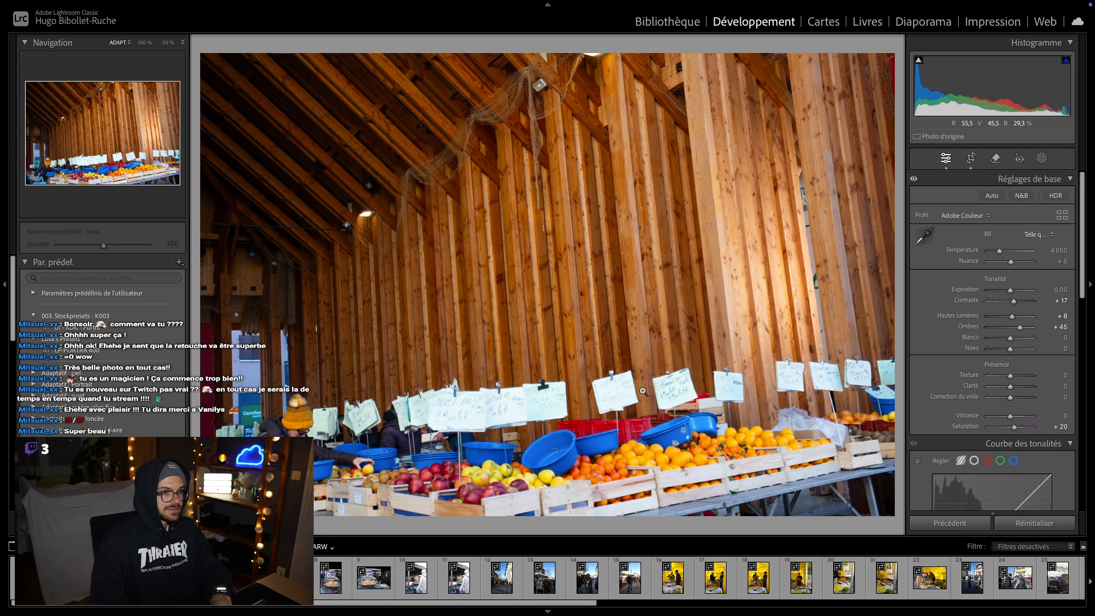
key(ctrl+z)
key(ctrl+z)
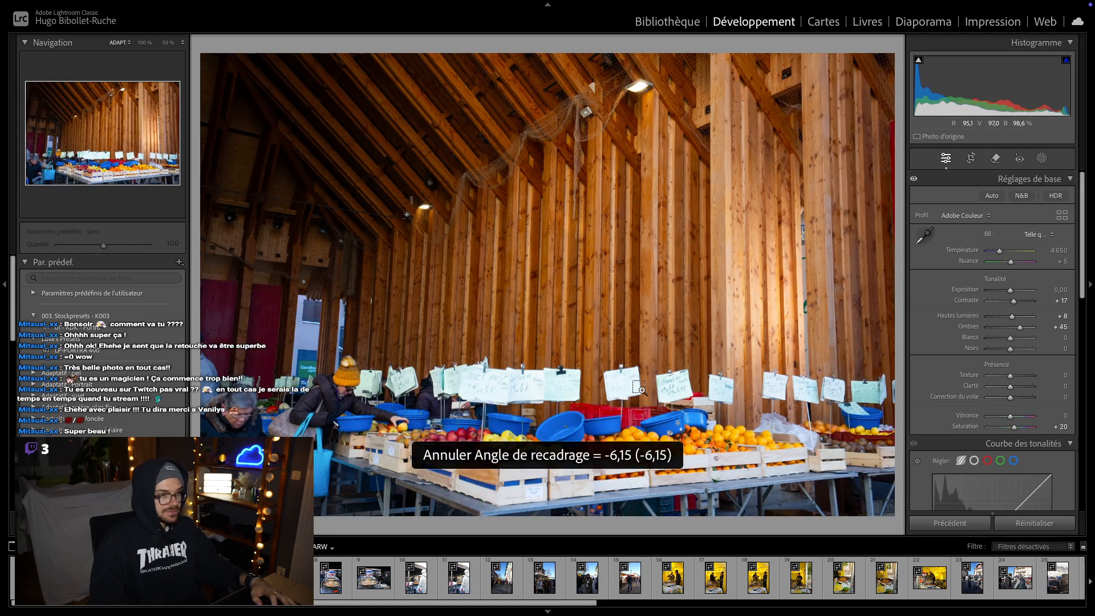
- Straighten the fruit stall photo with the automatic crop angle, apply the crop and inspect the two shoppers beside the stall
click(968, 162)
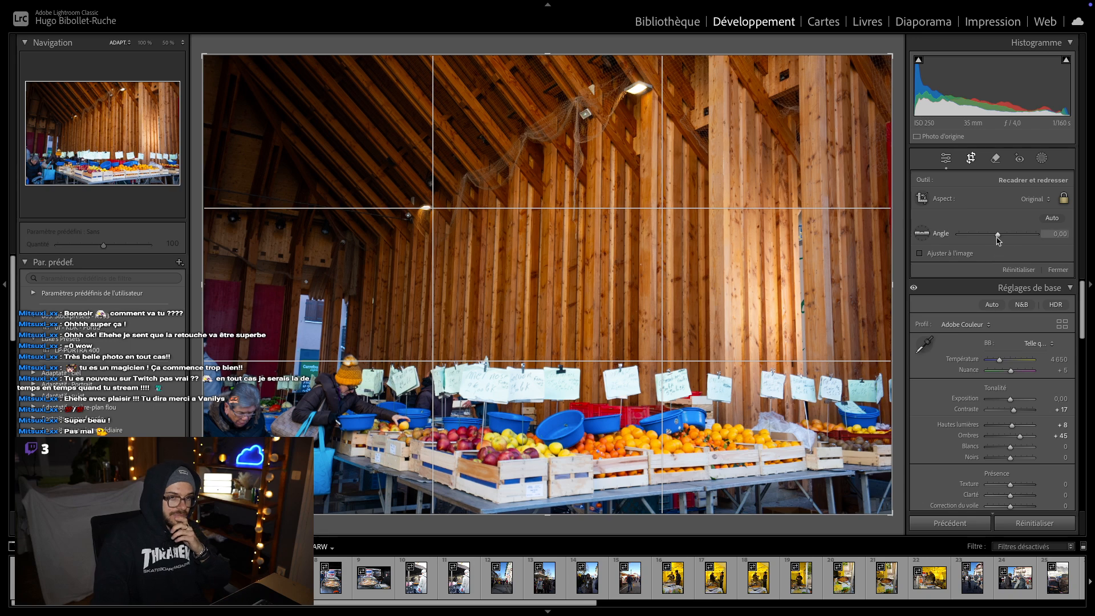
click(1052, 218)
drag(568, 318, 558, 319)
key(Return)
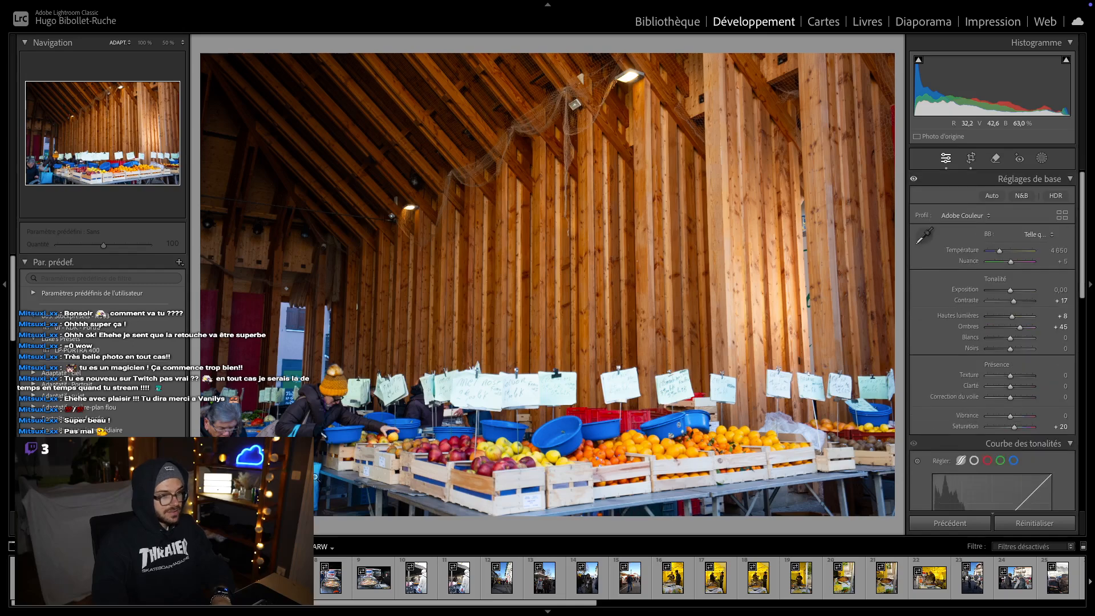
click(309, 391)
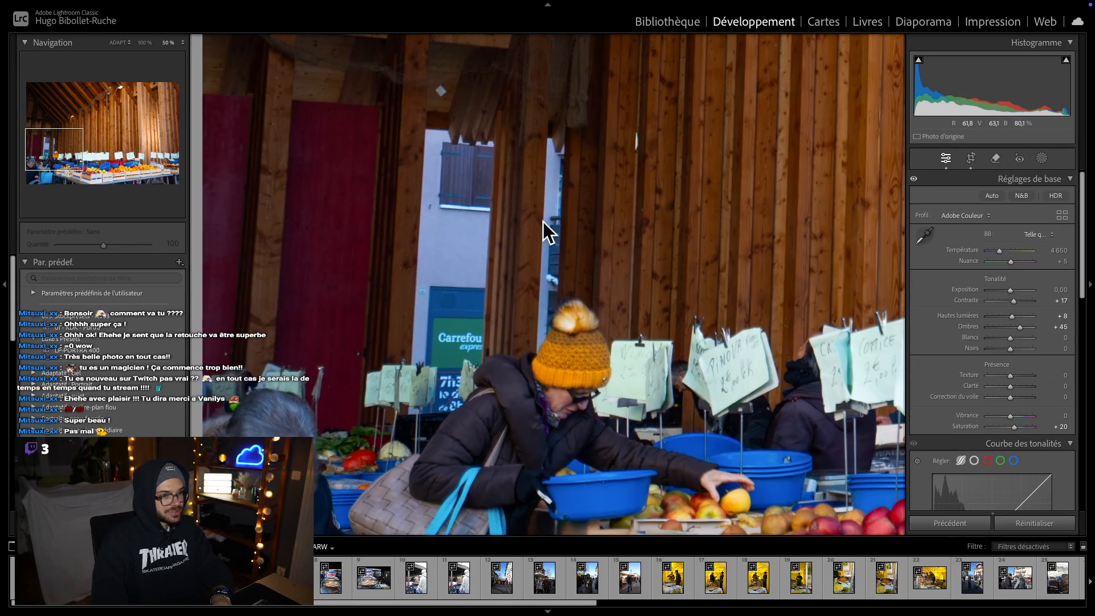
drag(491, 410, 566, 209)
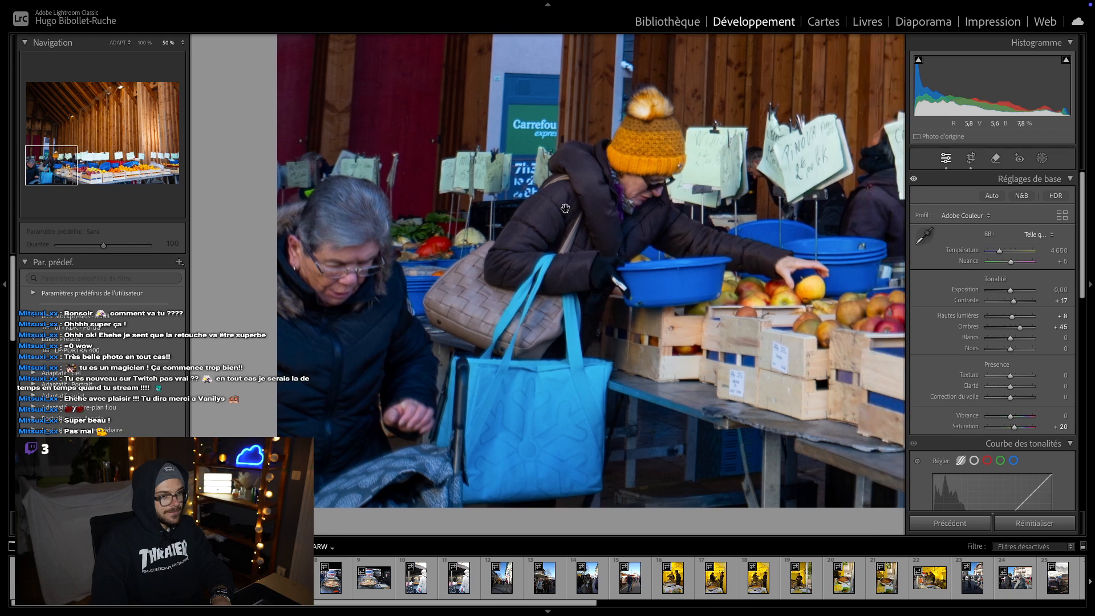
click(529, 239)
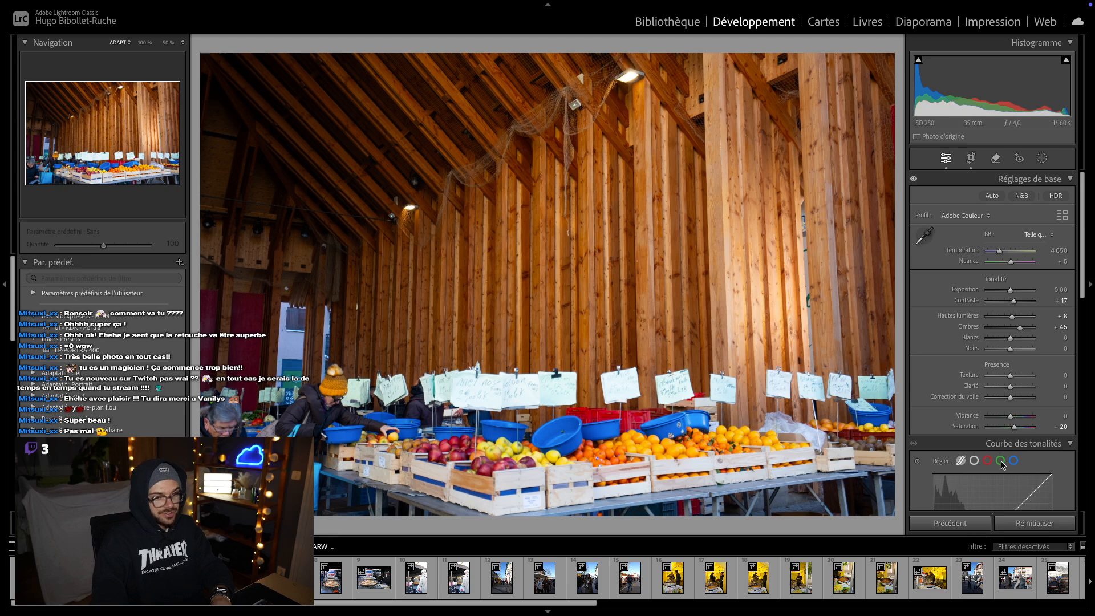
- Adjust the fruit stall photo's tone curve with Lights at +7 and Shadows at -5
scroll(961, 477, down, 1)
scroll(961, 478, down, 3)
drag(1016, 454, 1016, 437)
scroll(1013, 440, down, 6)
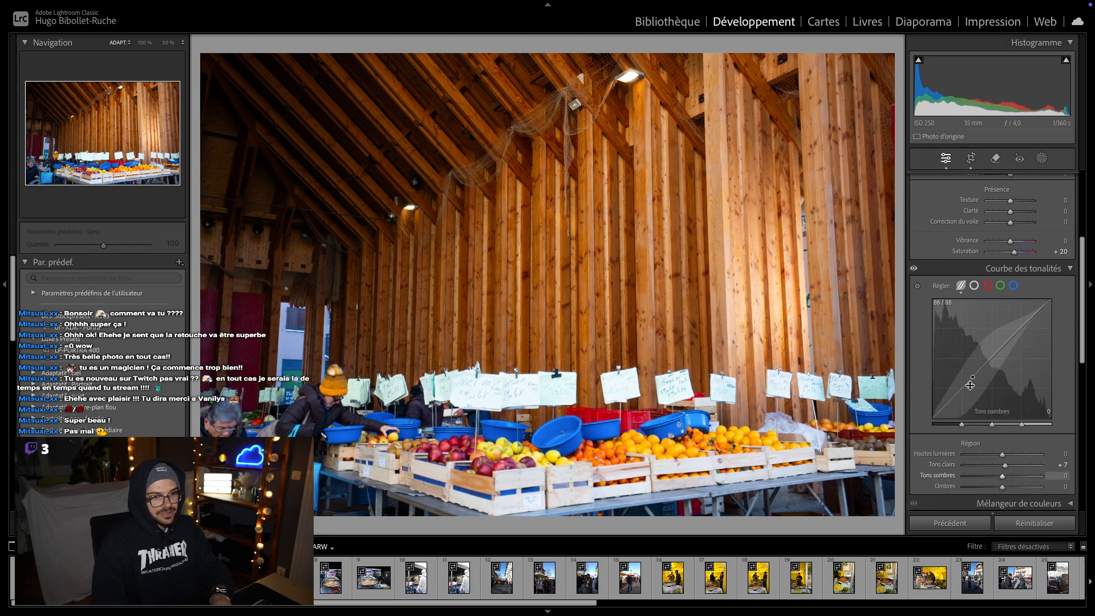
- Enable chromatic aberration removal and the lens profile correction for the fruit stall photo
scroll(992, 393, down, 15)
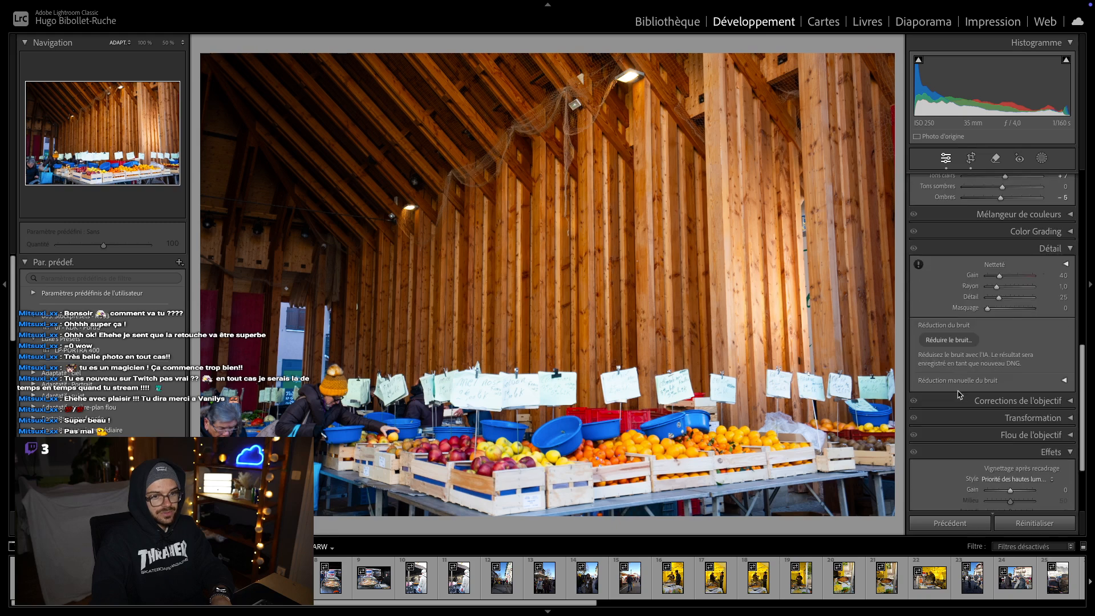
click(1037, 402)
click(919, 342)
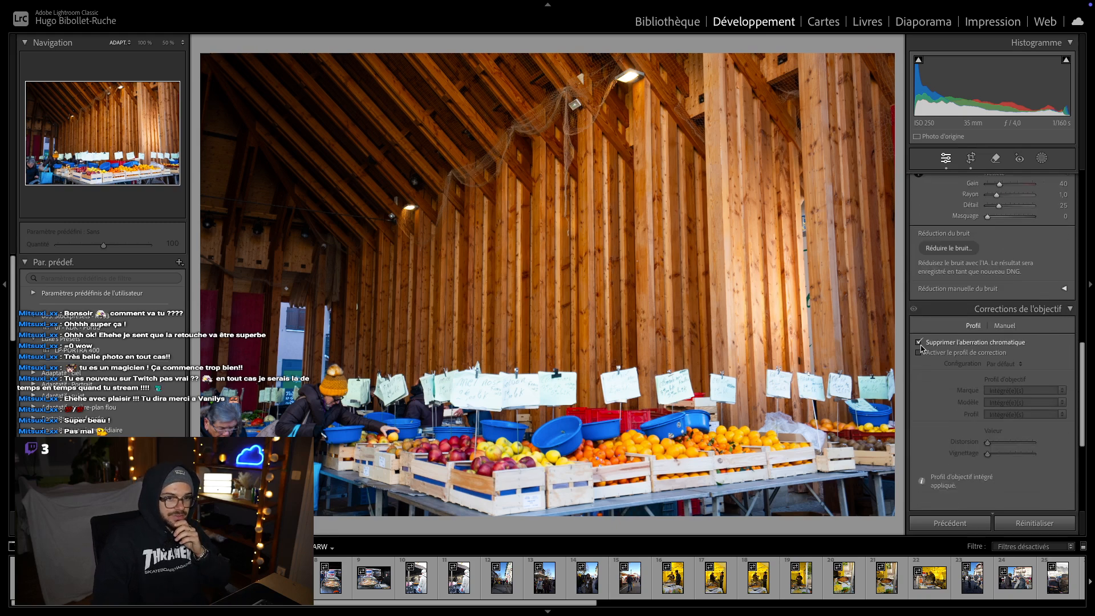
click(919, 353)
- Add grain with an Amount of 60 and a Size of 34, and check it at 100 % on the price signs and fruit
scroll(990, 399, down, 8)
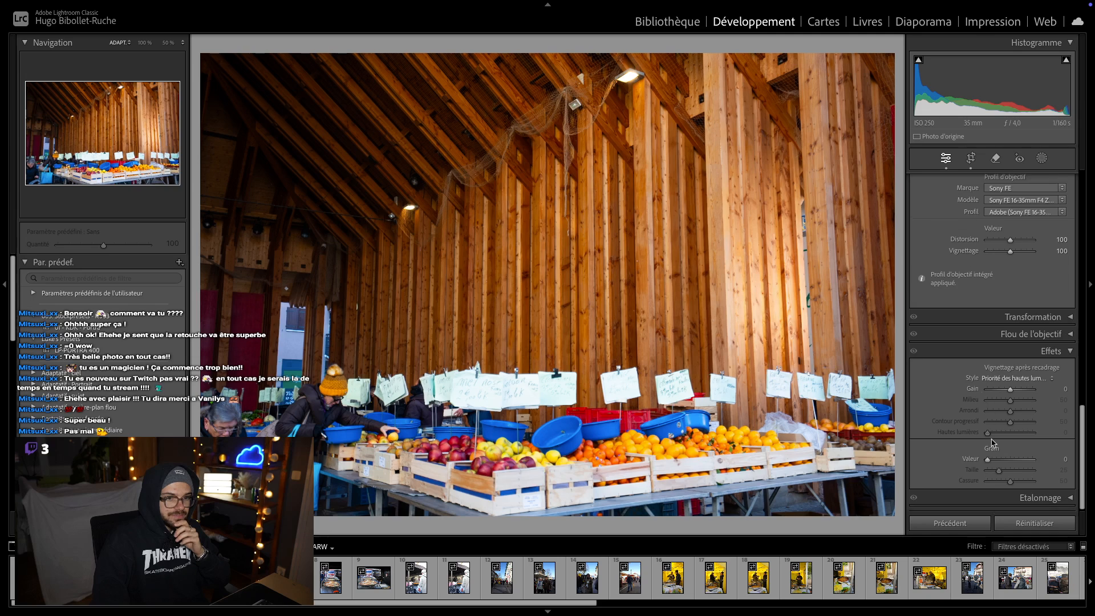
drag(999, 460, 1003, 459)
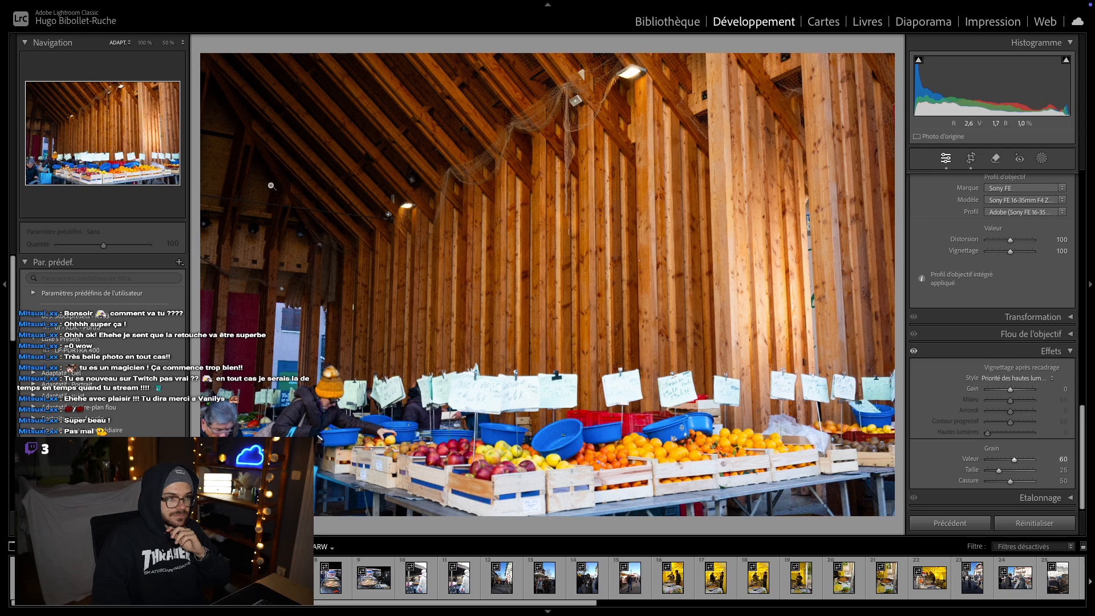
click(624, 287)
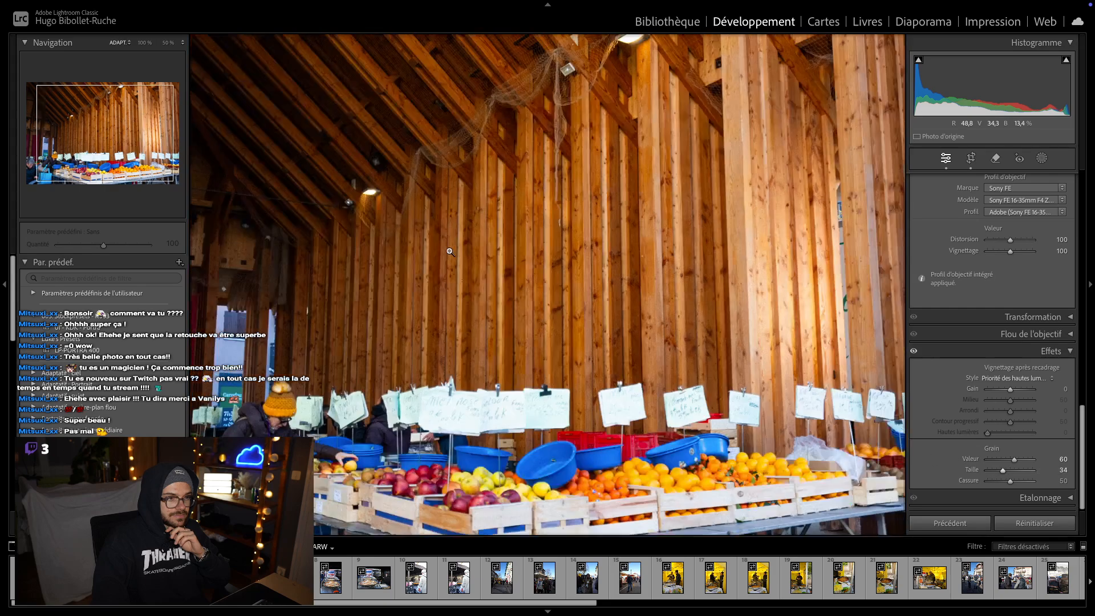
click(447, 244)
key(z)
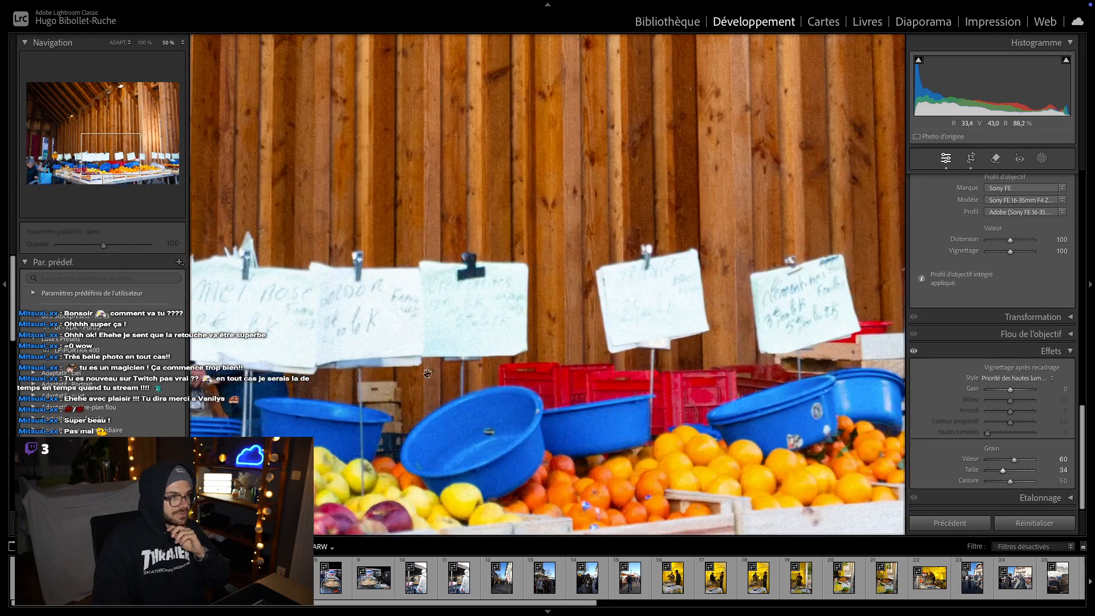
click(145, 43)
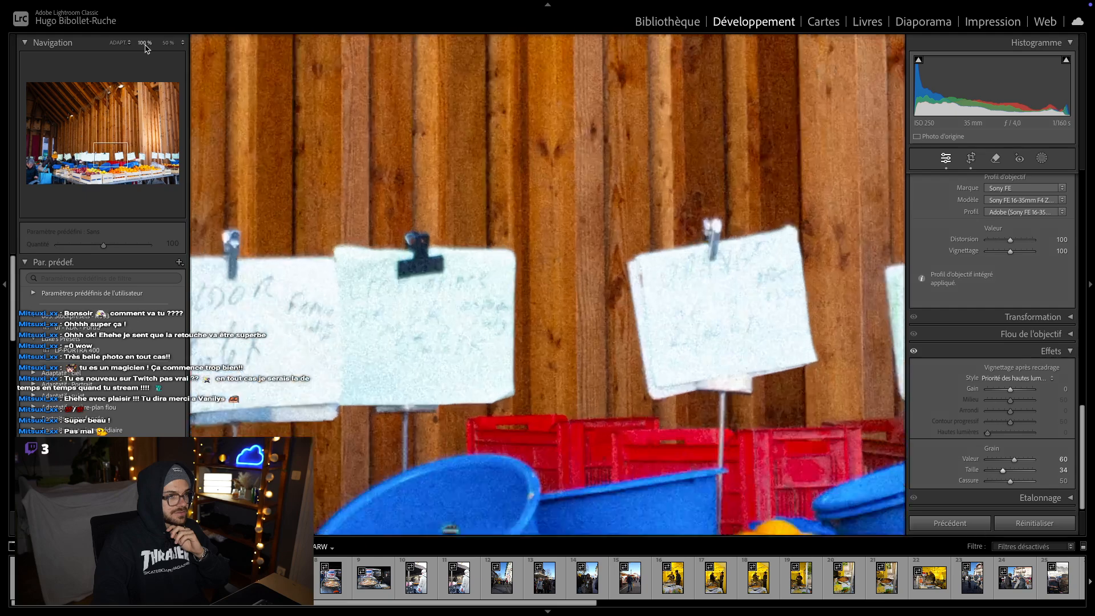
drag(449, 535, 535, 309)
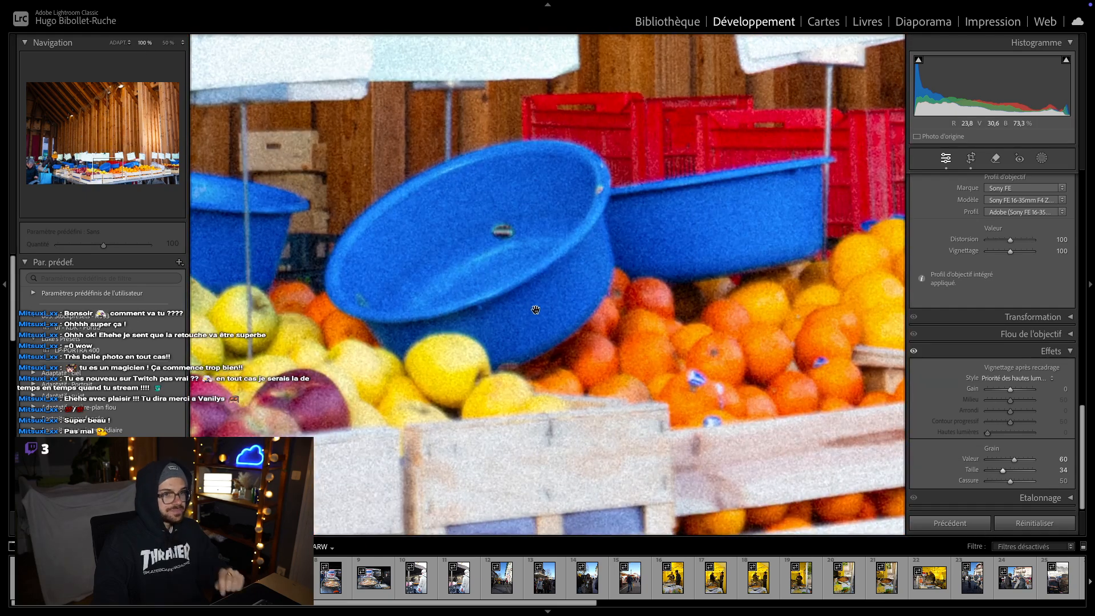
click(535, 308)
- Set the fruit stall photo's Texture to +15
scroll(976, 371, up, 5)
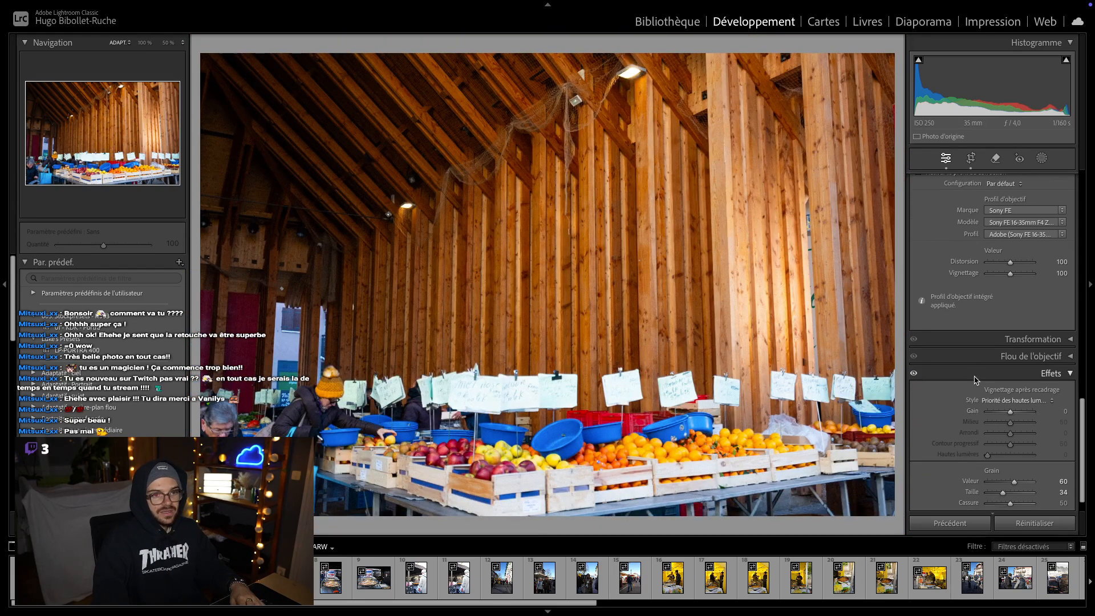
scroll(973, 378, up, 10)
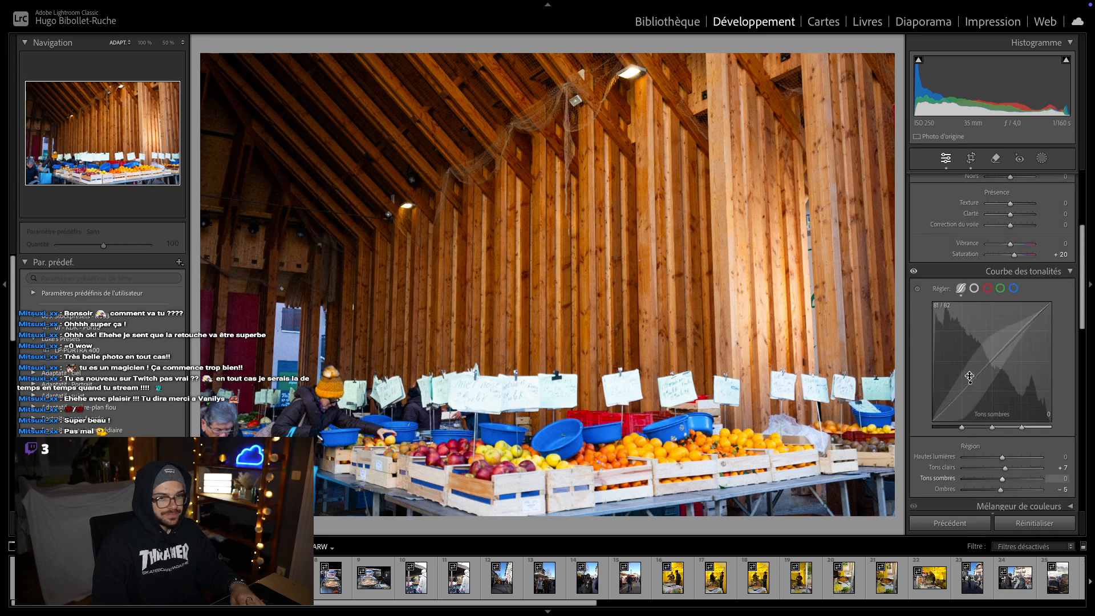
scroll(938, 410, up, 8)
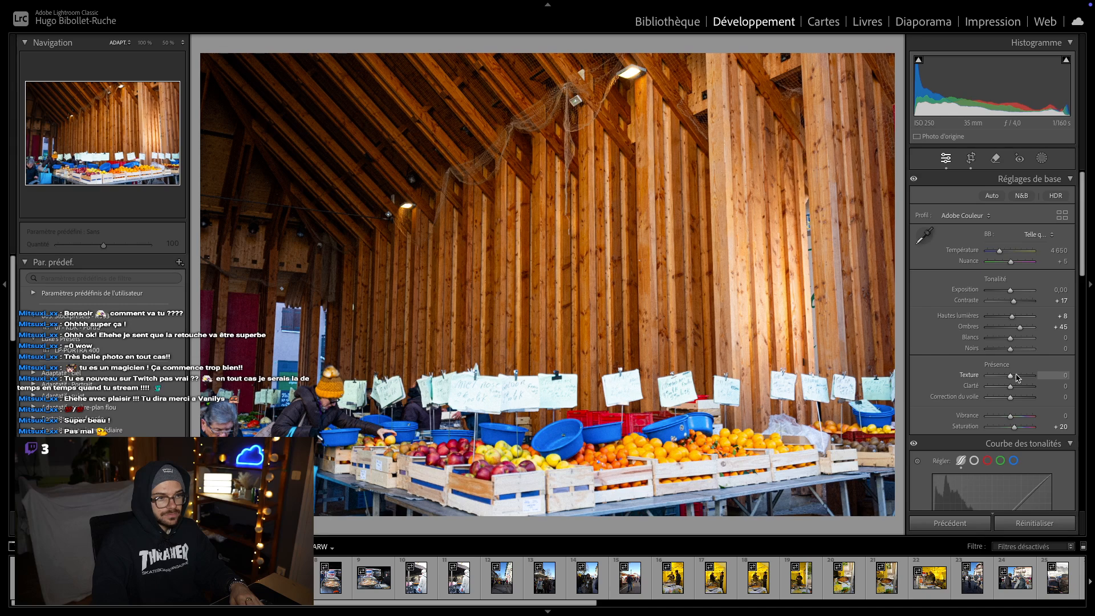
click(1046, 376)
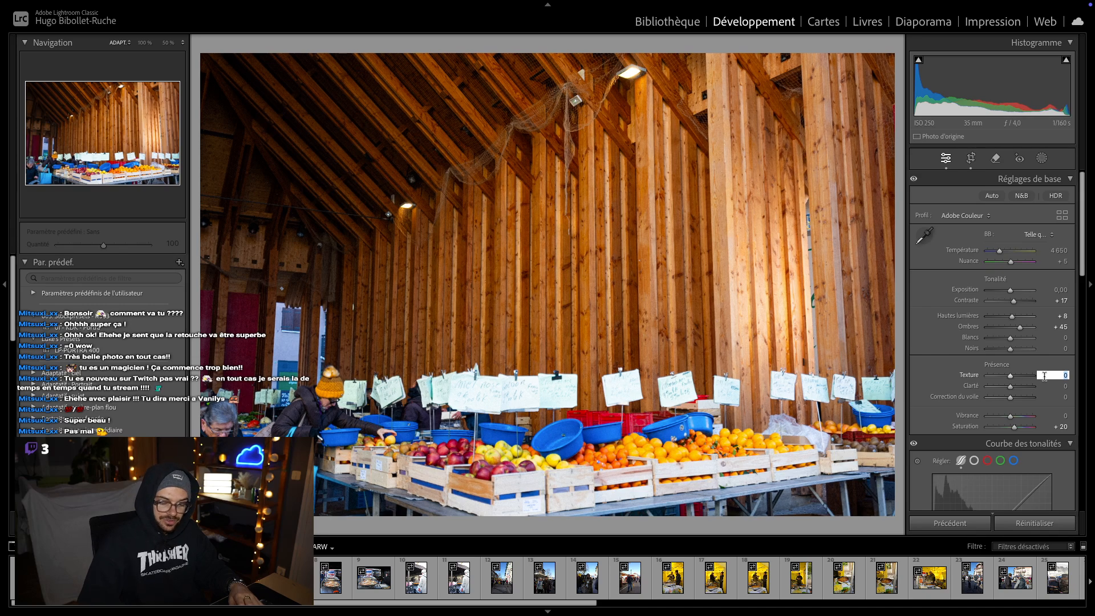
key(Return)
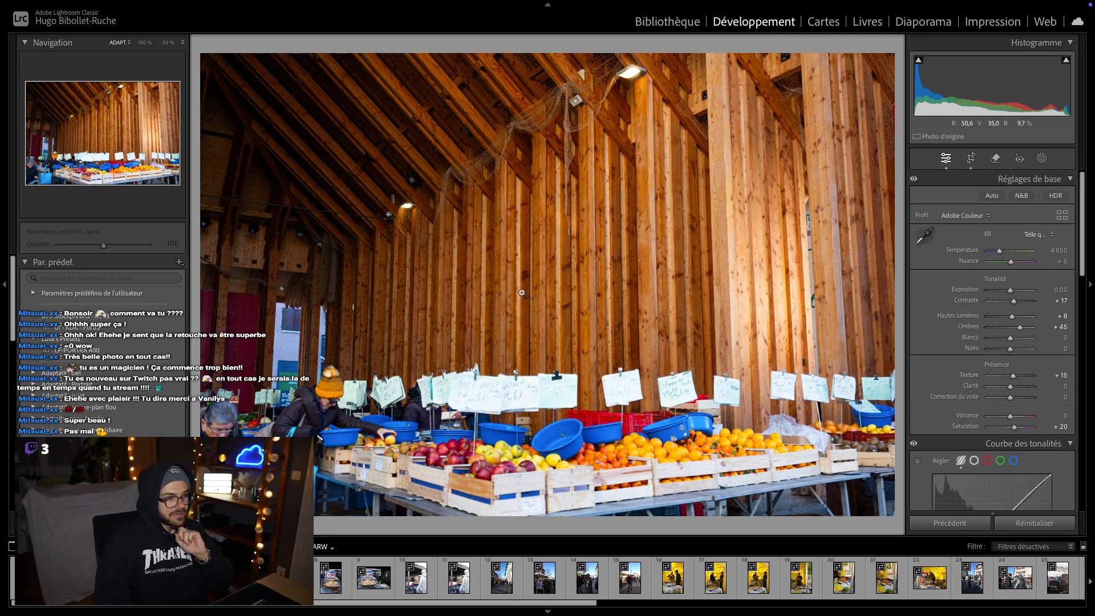
- Compare the fruit stall photo before and after at 50 %, from the wooden wall down to the price signs and apples
key(y)
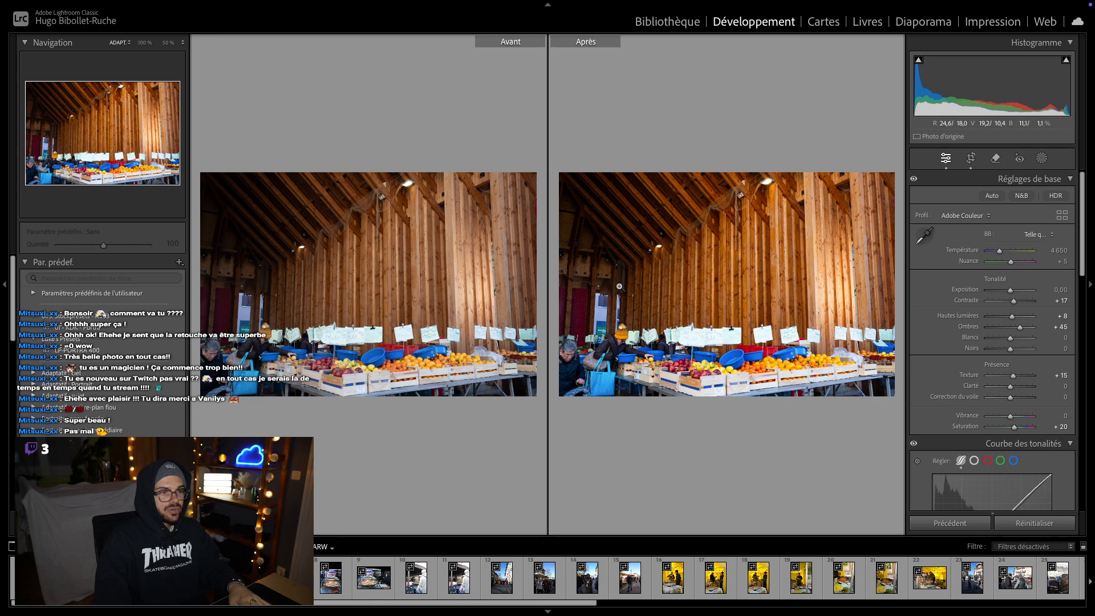
click(619, 287)
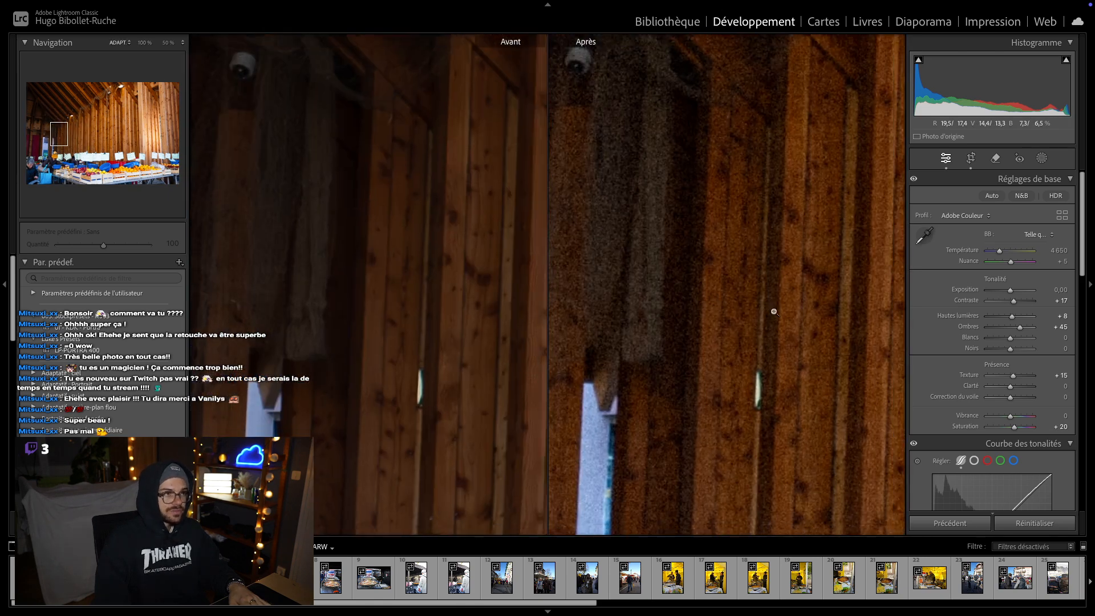
click(773, 312)
click(169, 42)
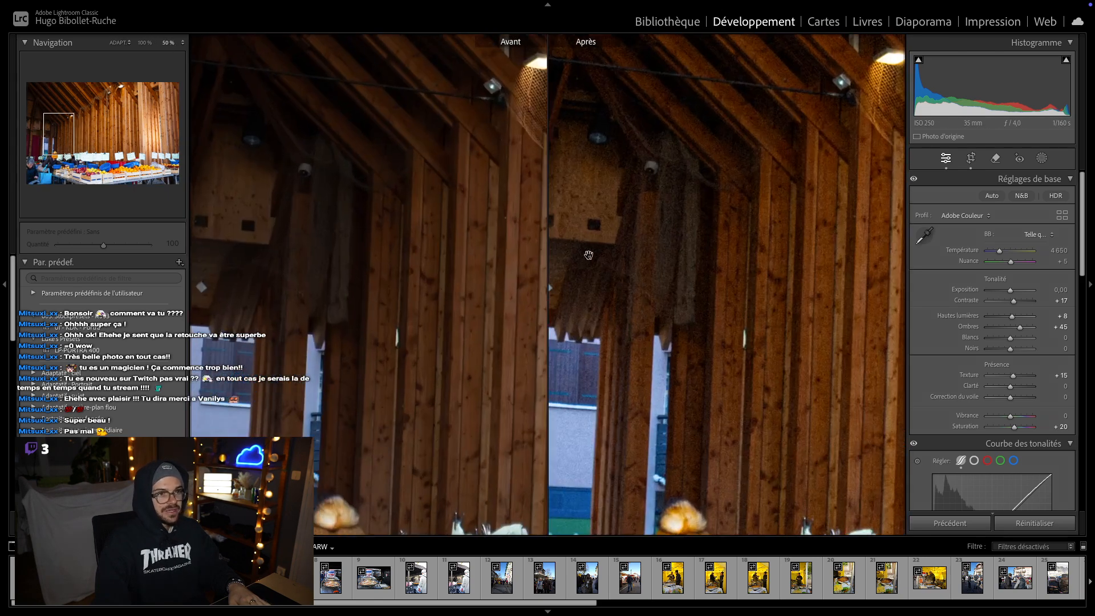
drag(738, 306, 589, 299)
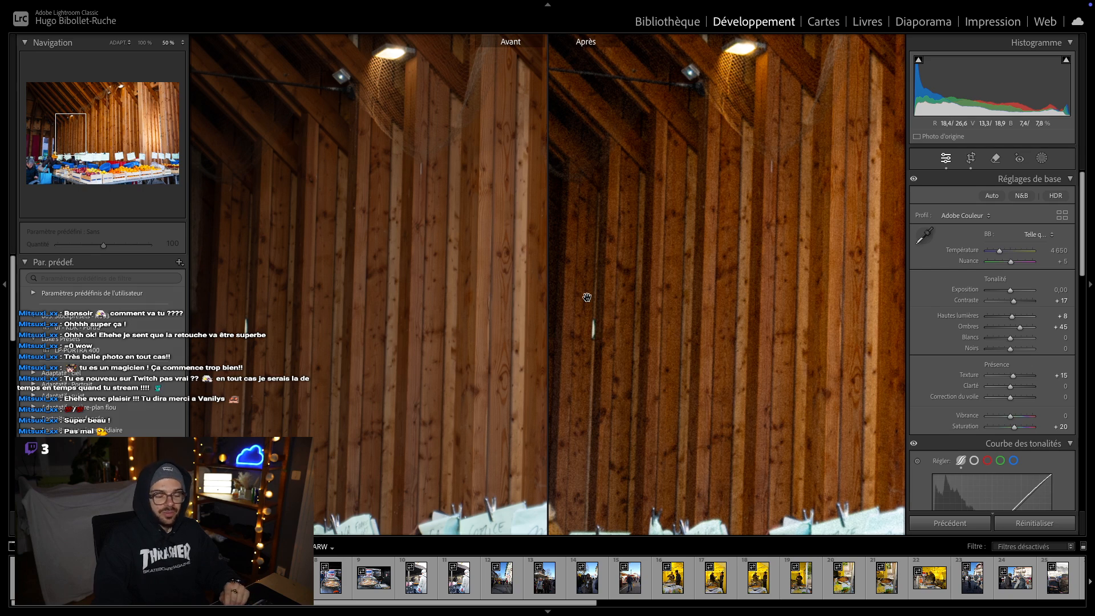
drag(667, 340, 595, 152)
mouse_move(717, 318)
mouse_down()
mouse_move(674, 145)
mouse_move(712, 295)
mouse_move(674, 183)
mouse_move(730, 330)
mouse_up()
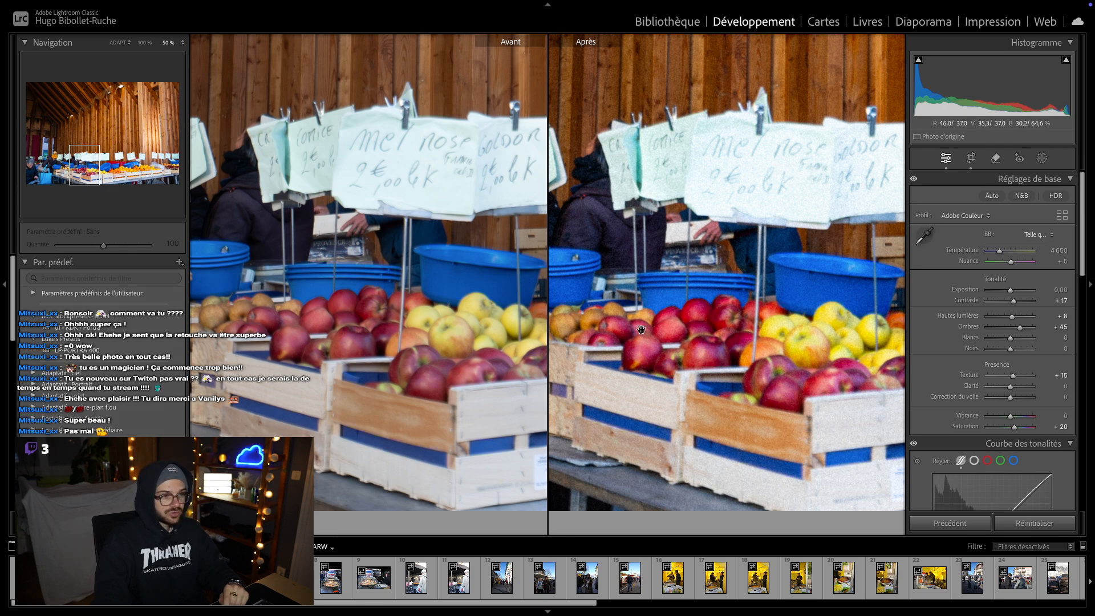
- Close the before/after comparison and check the fruit stall photo with Saturation at 0, then restore Saturation to +20
click(694, 346)
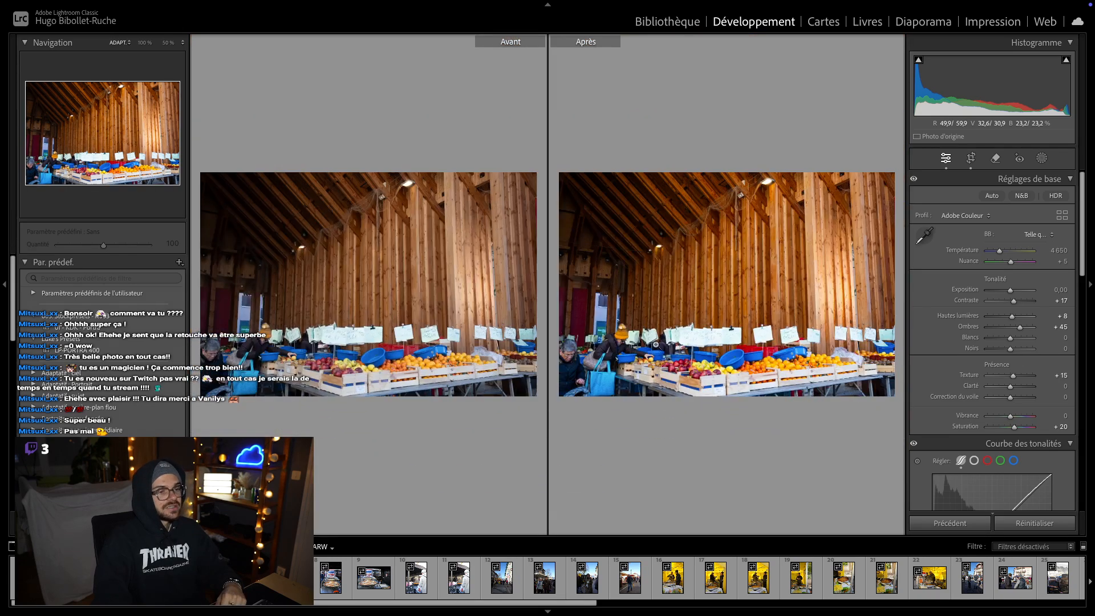
key(y)
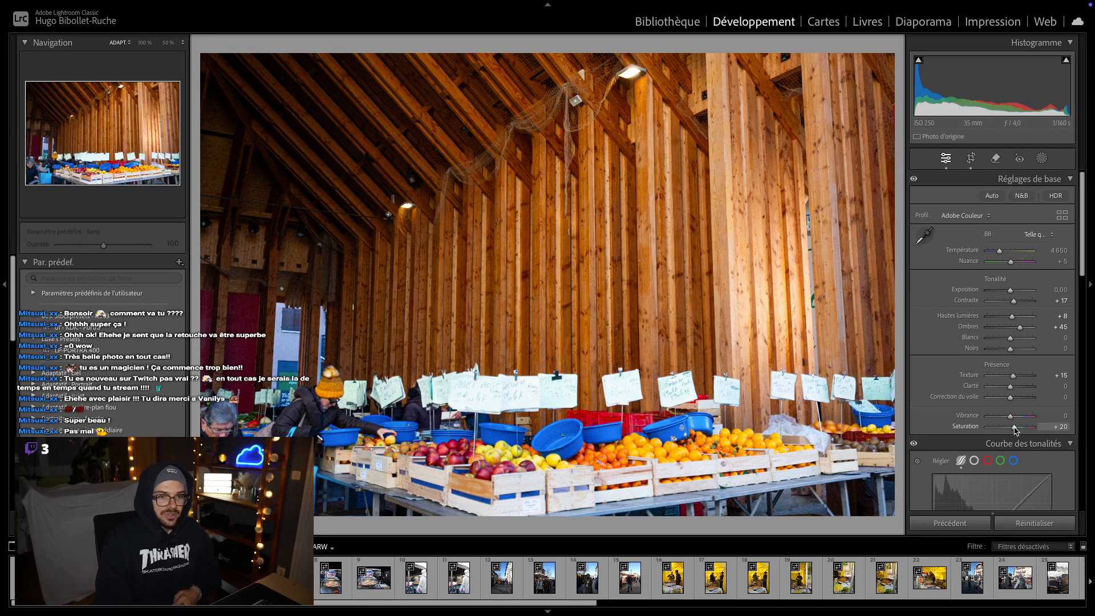
drag(1017, 430, 962, 434)
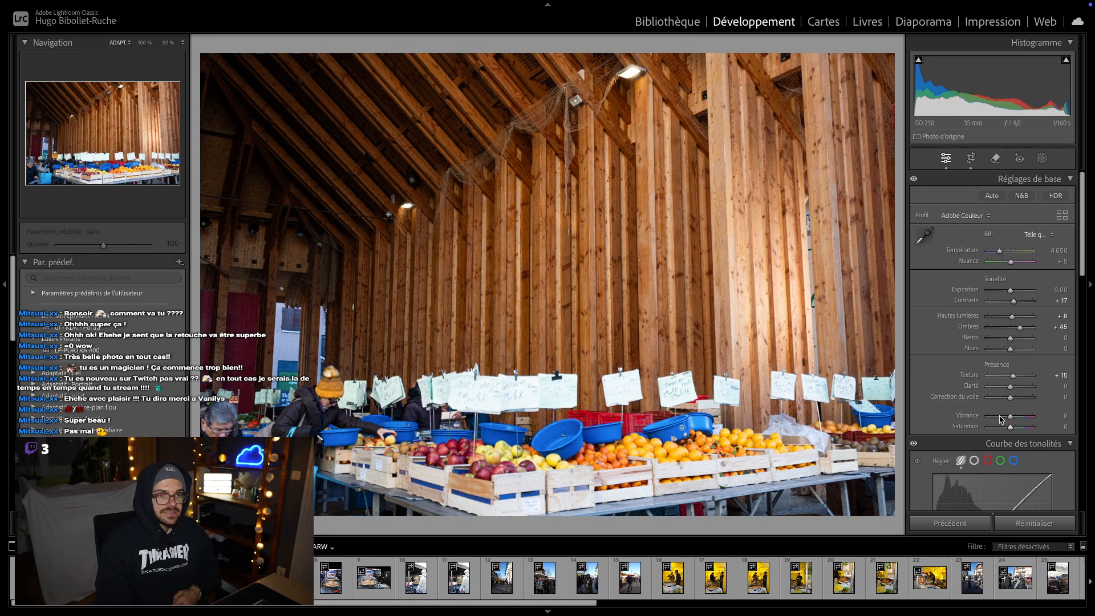
click(1043, 429)
text(20)
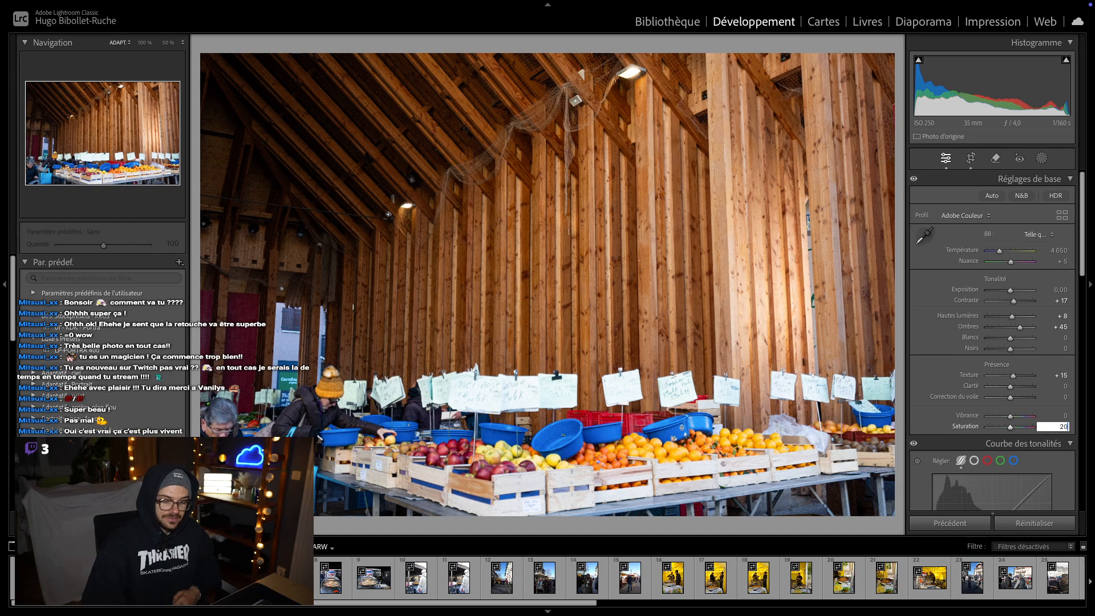
key(Return)
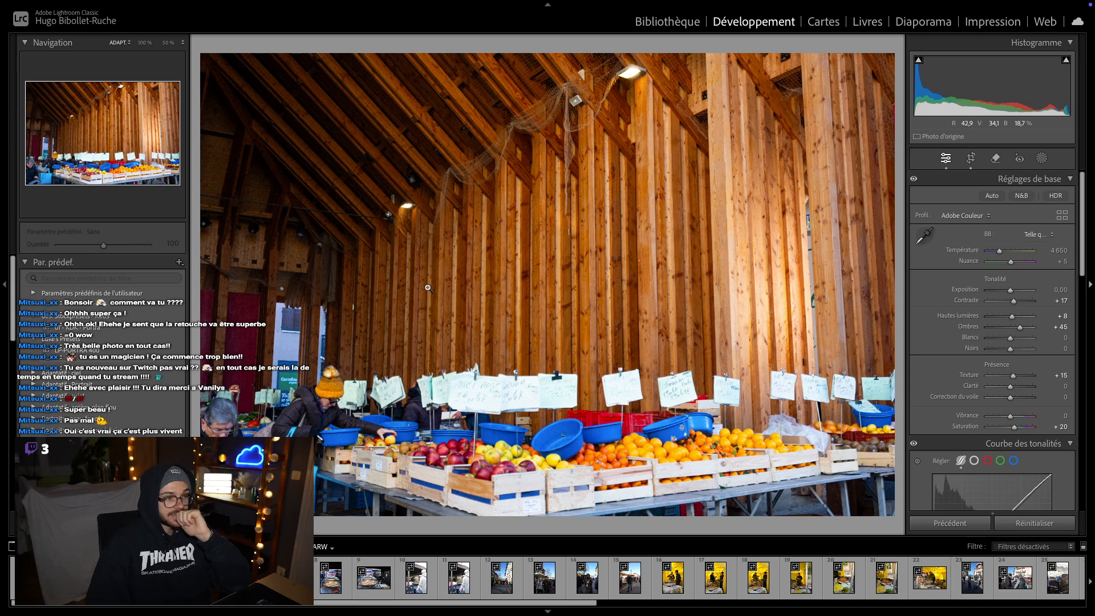
- Open the next photo, the crate of oranges with blue basins, and inspect the oranges at 50 %
key(Right)
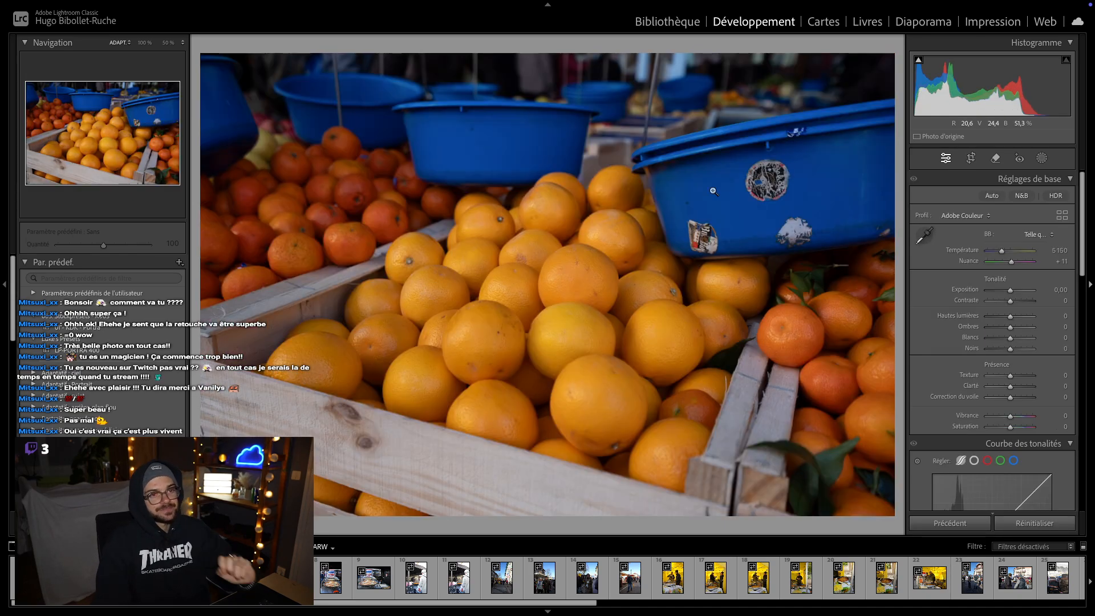
click(546, 293)
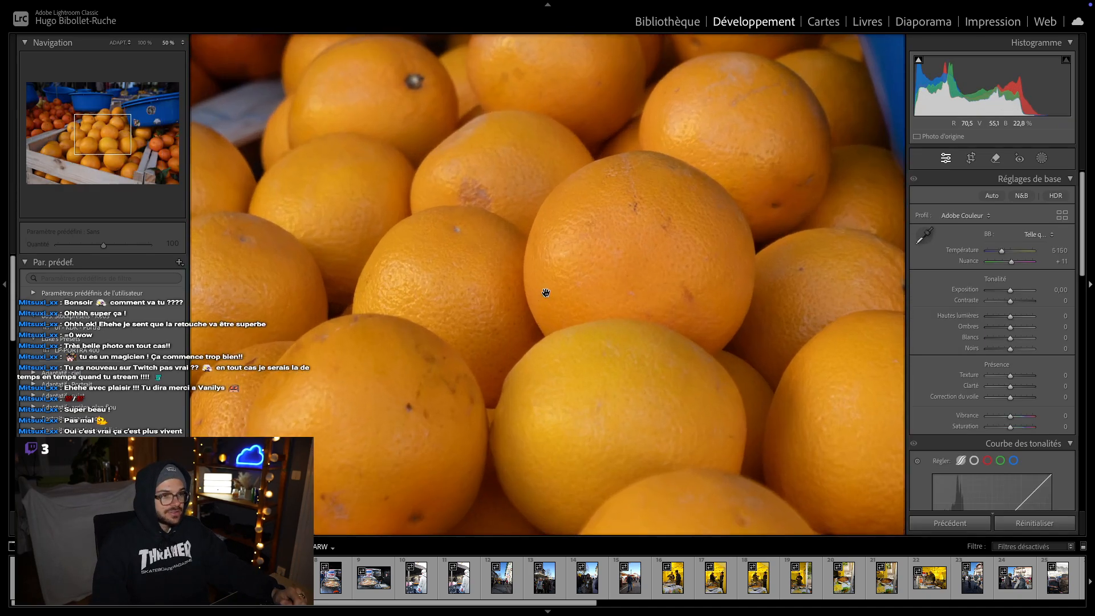
click(650, 293)
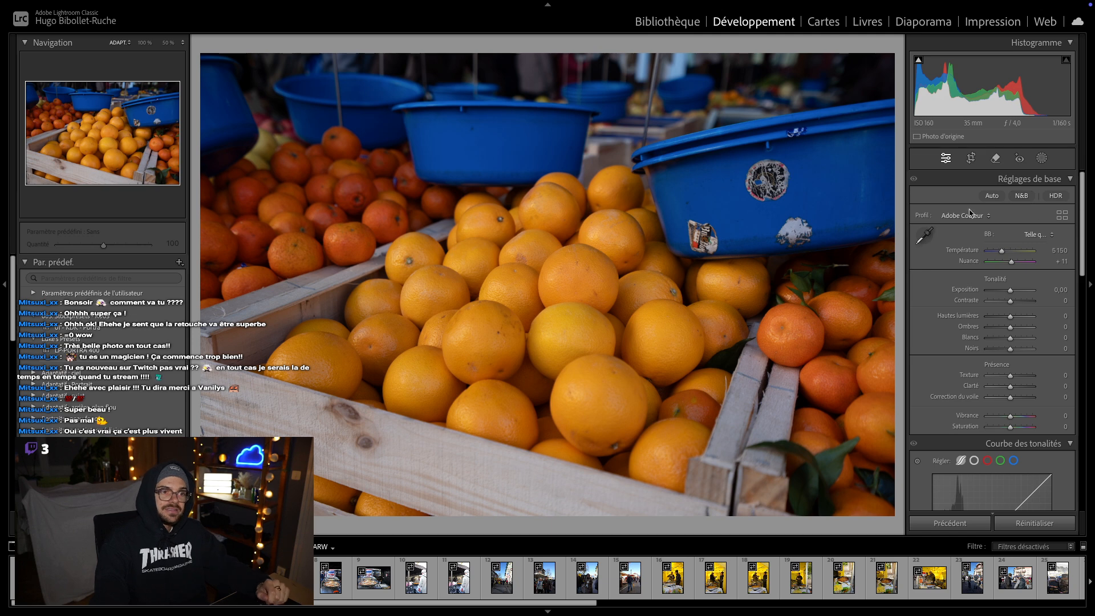
- With generative removal and a size 17 brush, mask the three large stickers on the front of the nearest blue basin
click(995, 159)
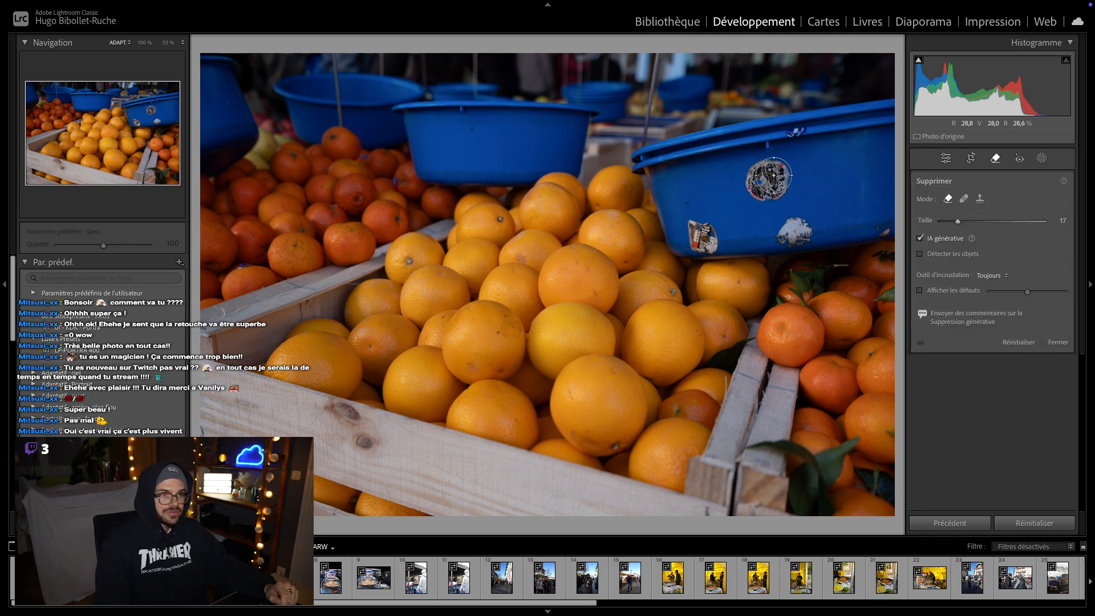
mouse_move(774, 176)
mouse_down()
mouse_move(756, 177)
mouse_move(776, 185)
mouse_up()
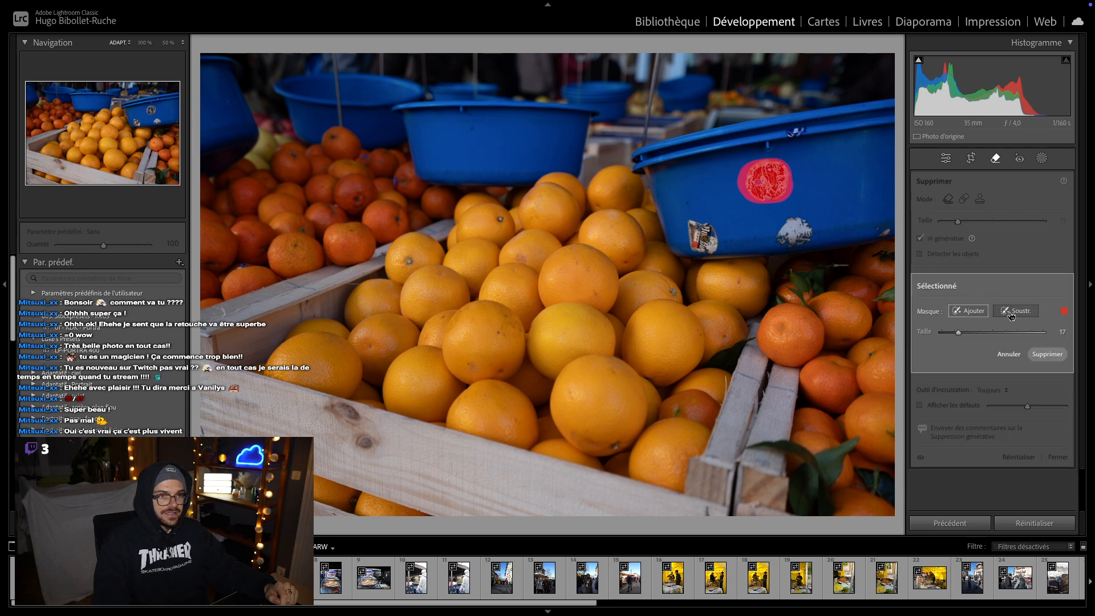
click(794, 228)
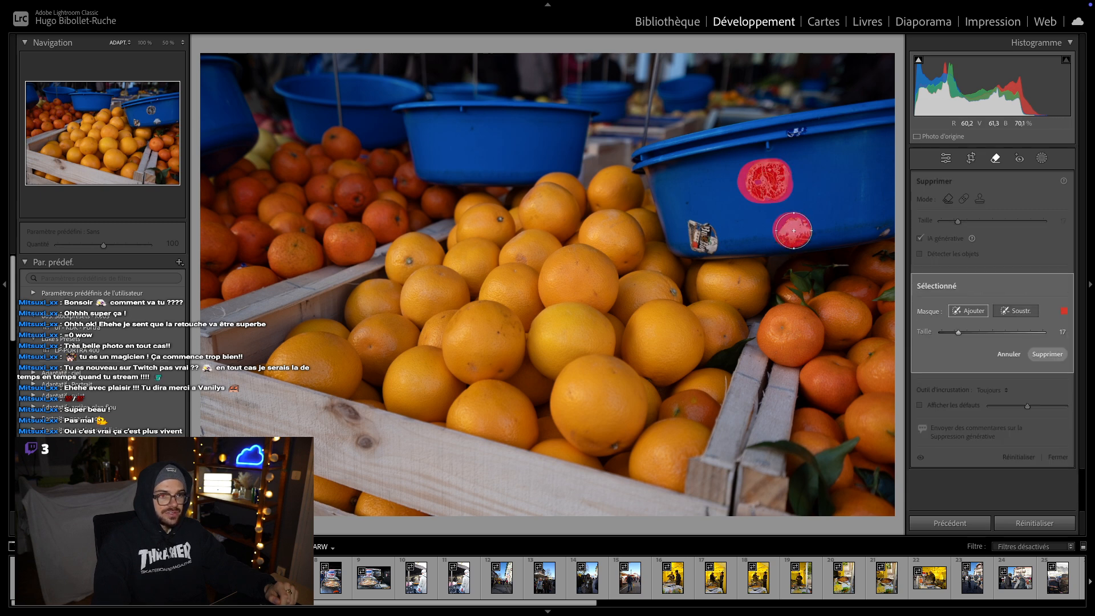
drag(794, 231, 787, 232)
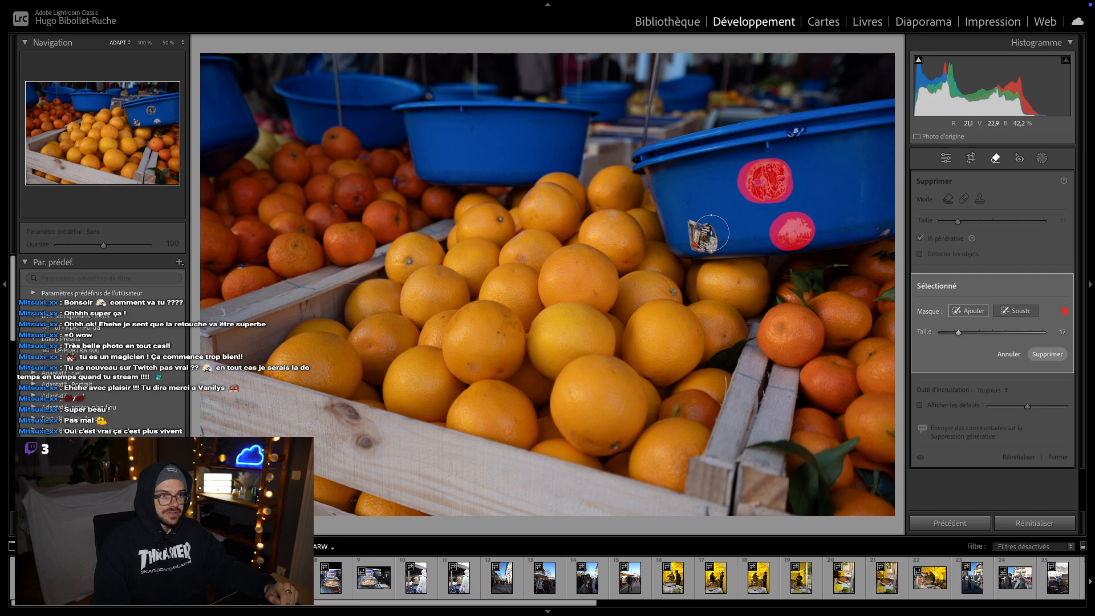
mouse_move(711, 232)
mouse_down()
mouse_move(693, 231)
mouse_move(708, 236)
mouse_up()
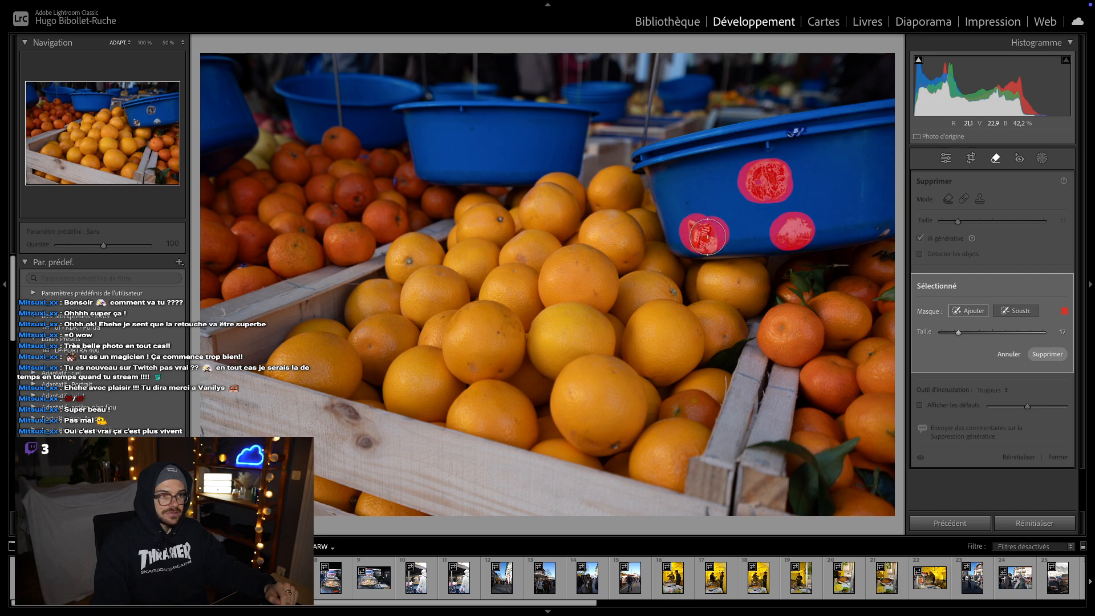
- Add the small sticker below the basin's rim to the mask and remove all the masked stickers
click(145, 43)
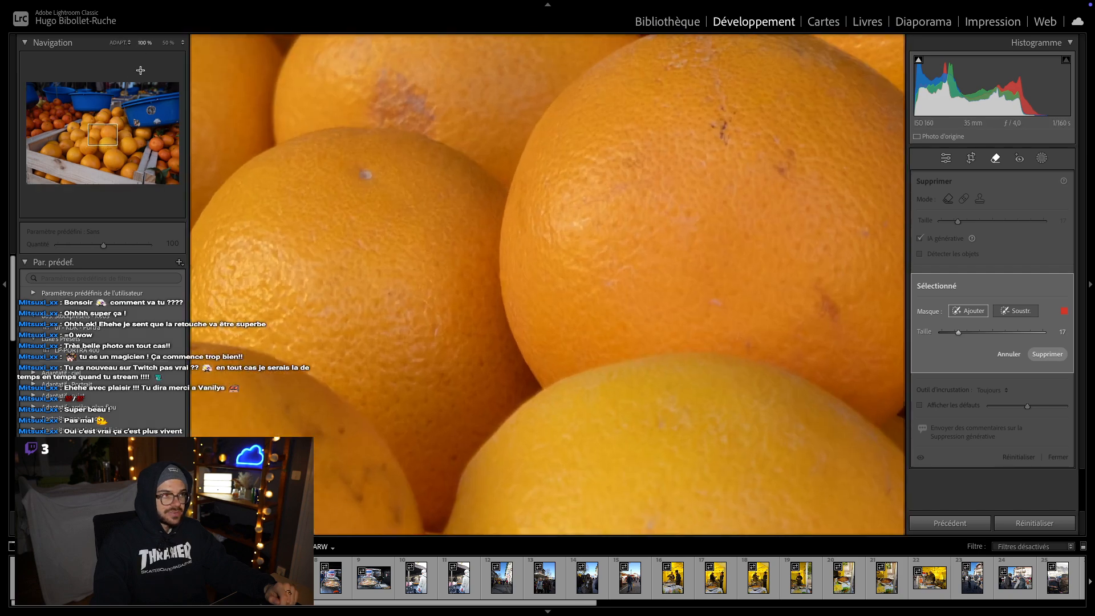
click(155, 98)
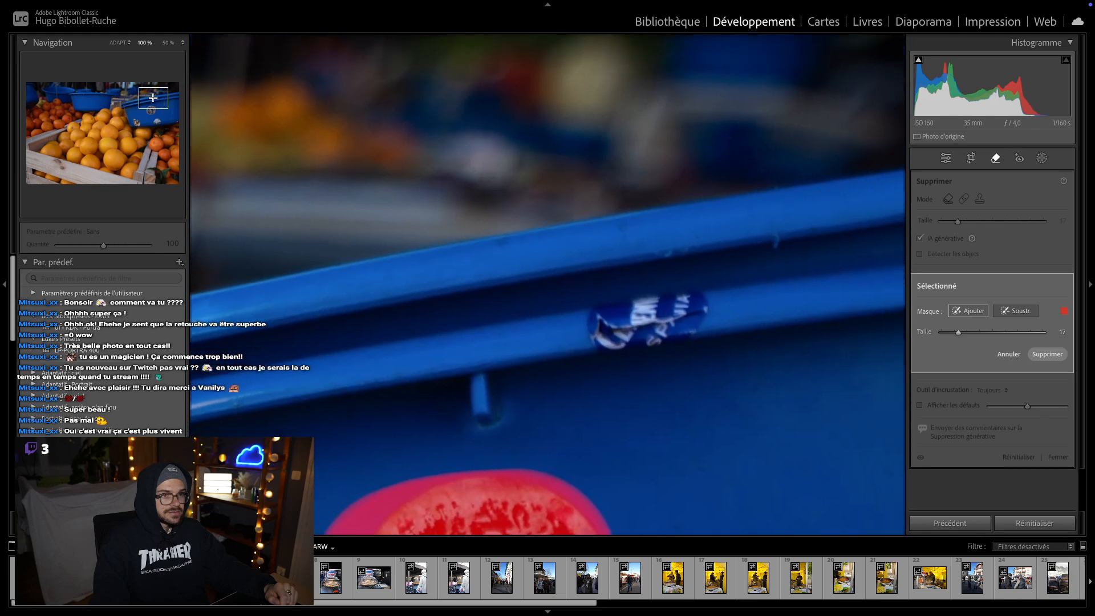
mouse_move(668, 311)
mouse_down()
mouse_move(599, 315)
mouse_move(568, 331)
mouse_up()
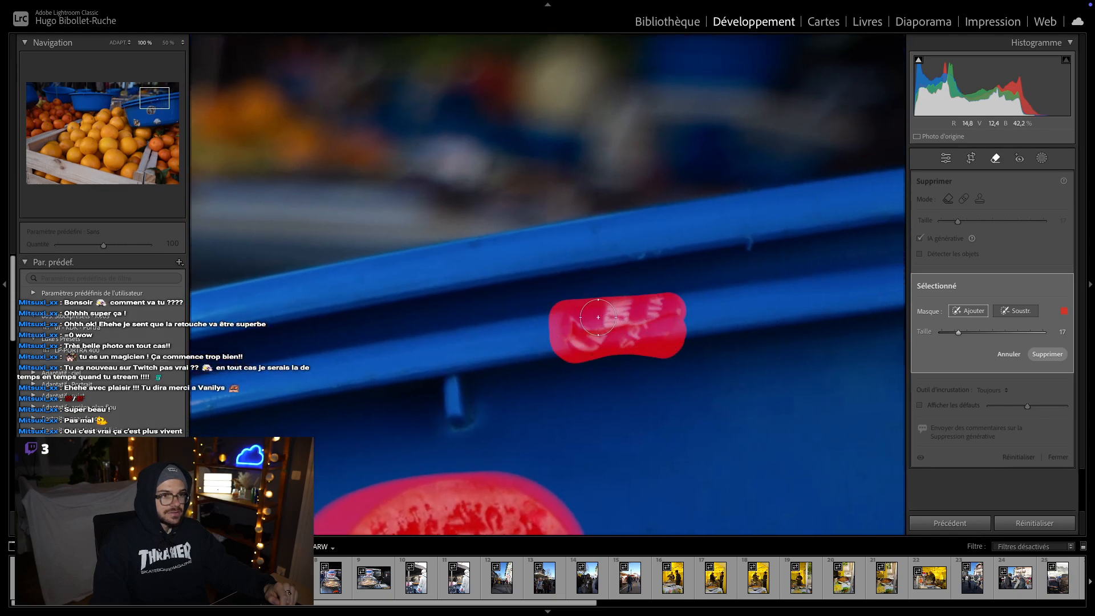
click(117, 44)
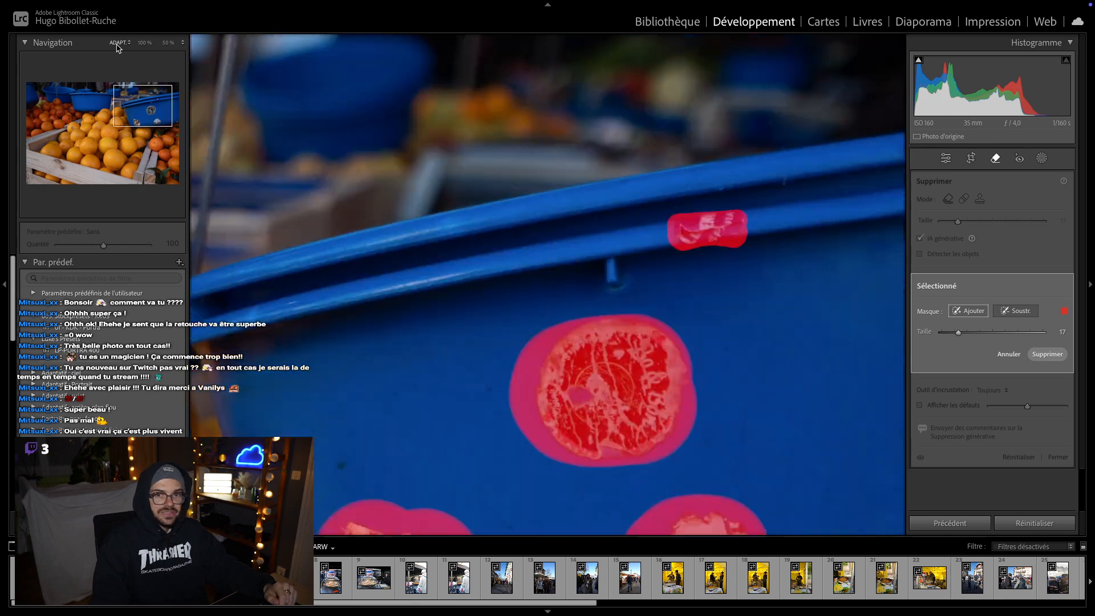
click(1013, 313)
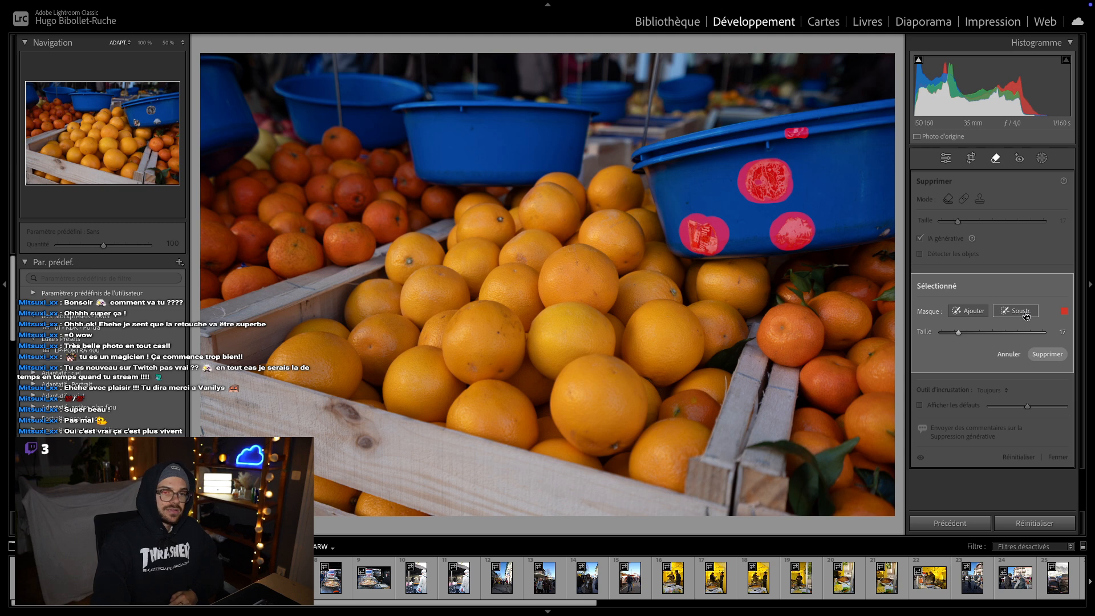
click(1047, 355)
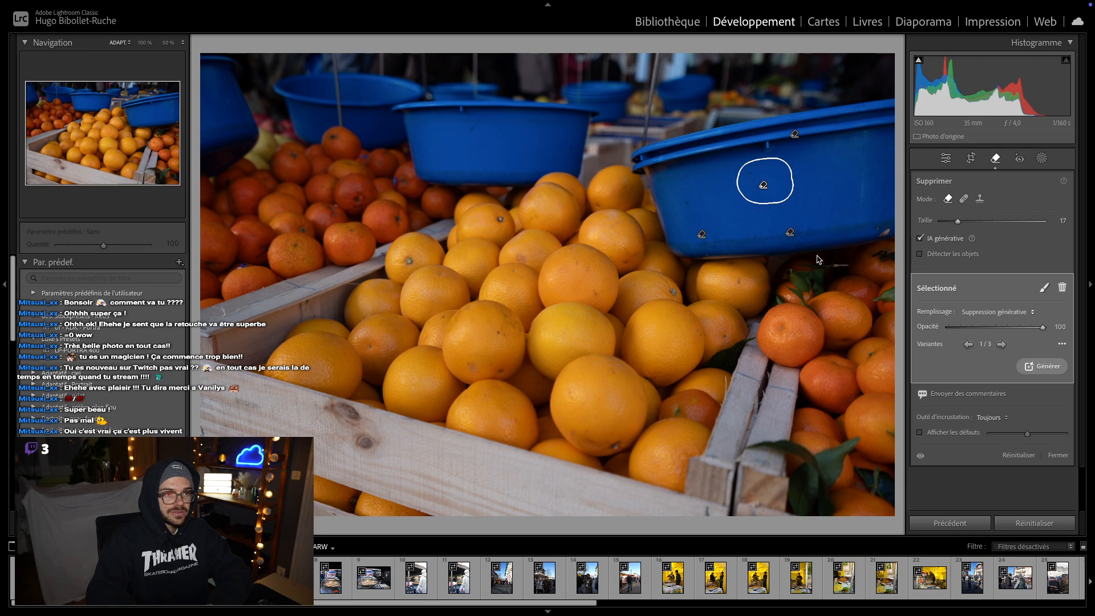
- Leave the Remove tool and compare the orange crate photo before and after
key(q)
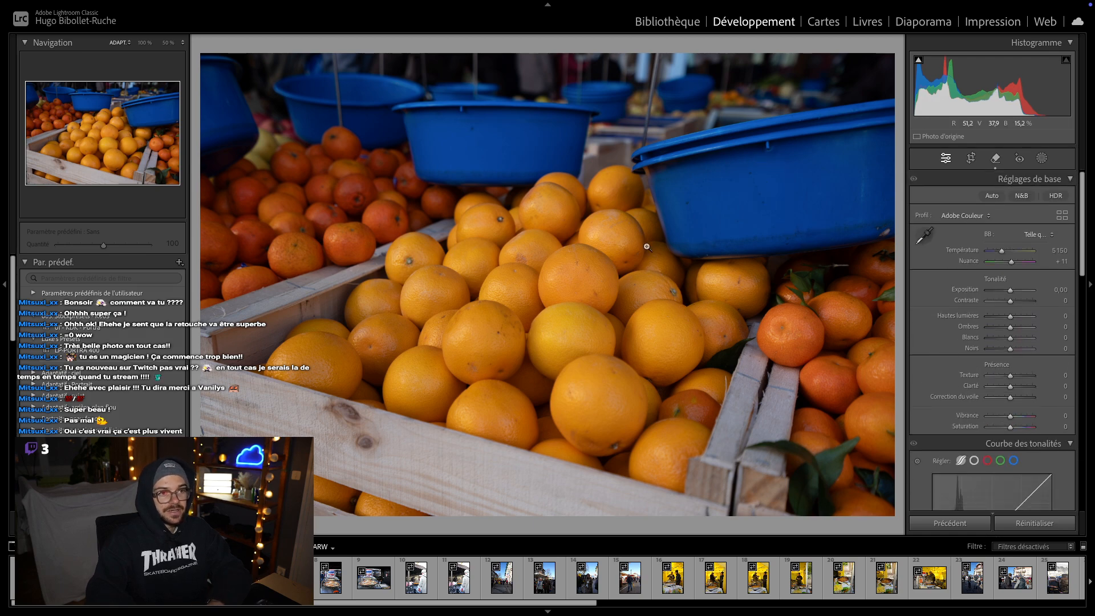
key(y)
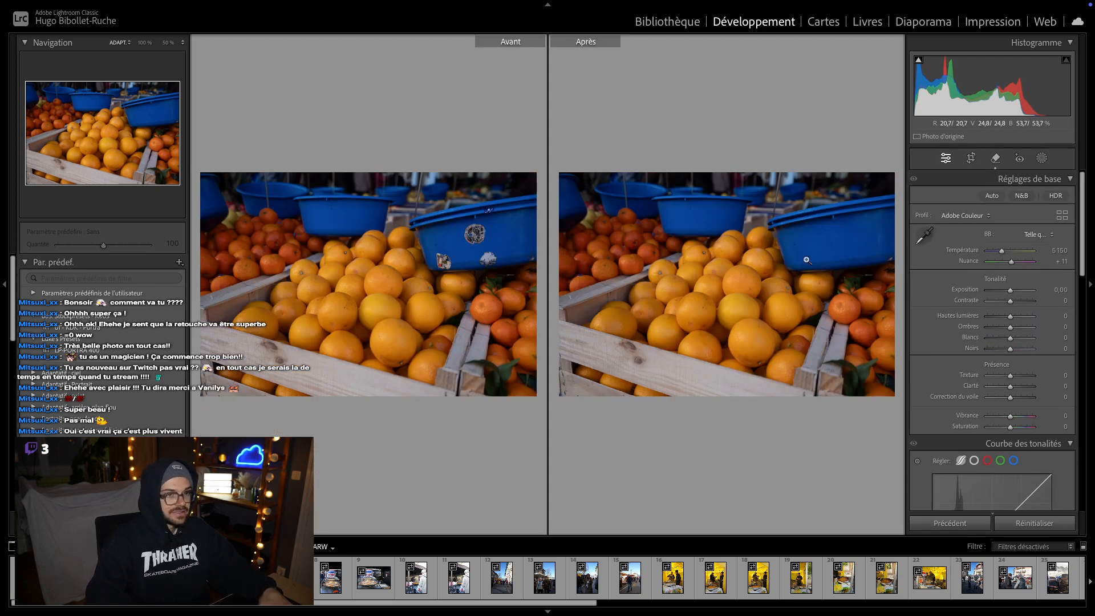
key(y)
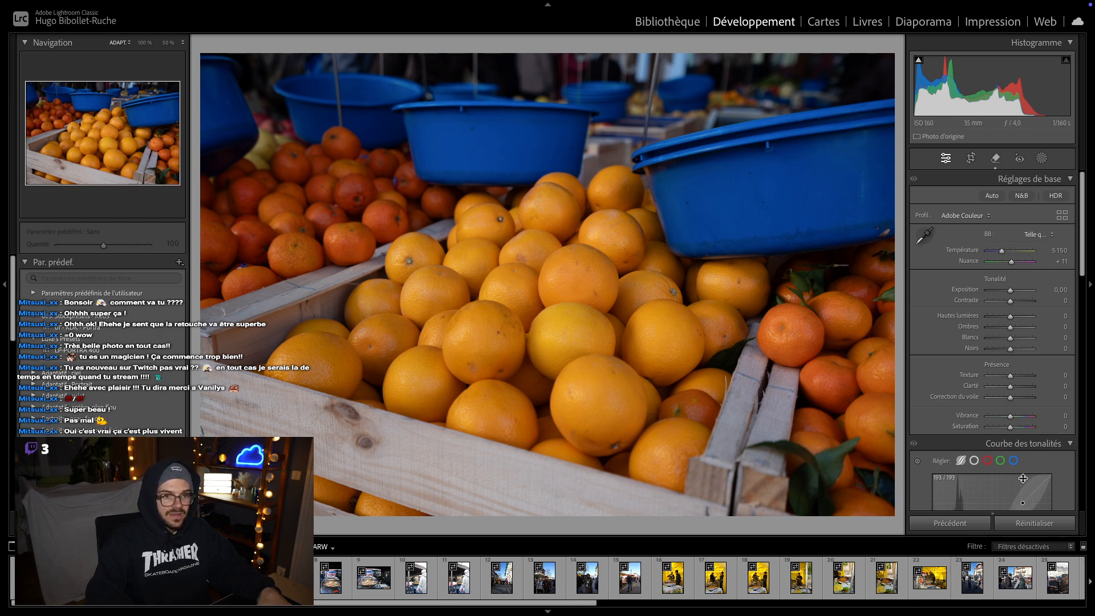
- Shape the orange crate photo's tone curve with Lights +32, Darks +16 and Shadows -14, and compare before and after
scroll(1021, 433, down, 3)
scroll(1023, 478, down, 1)
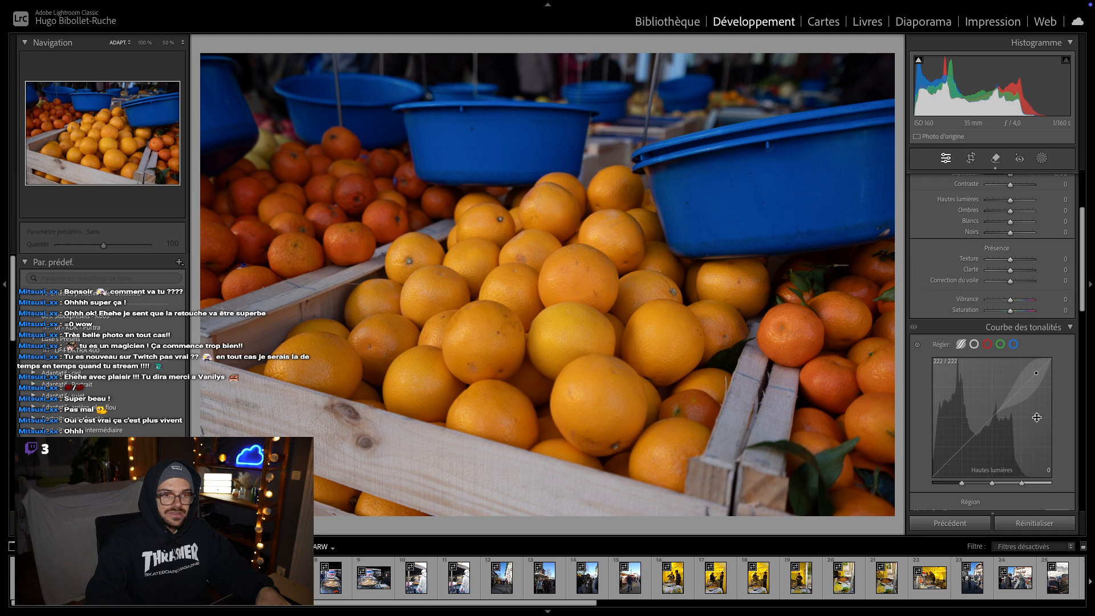
drag(1018, 419, 1018, 379)
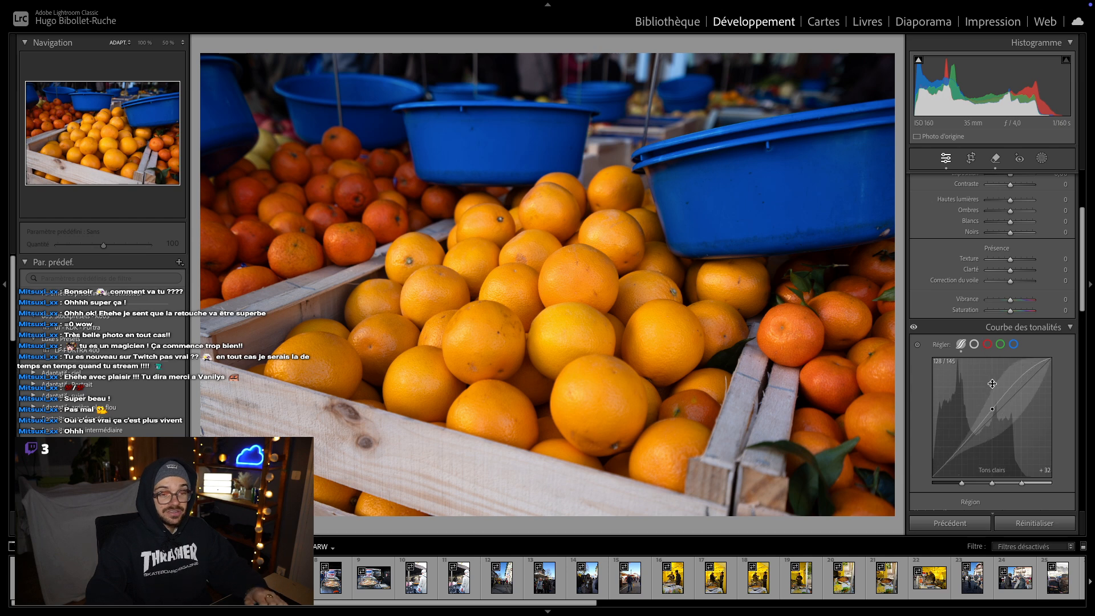
drag(964, 465, 977, 425)
scroll(975, 428, down, 2)
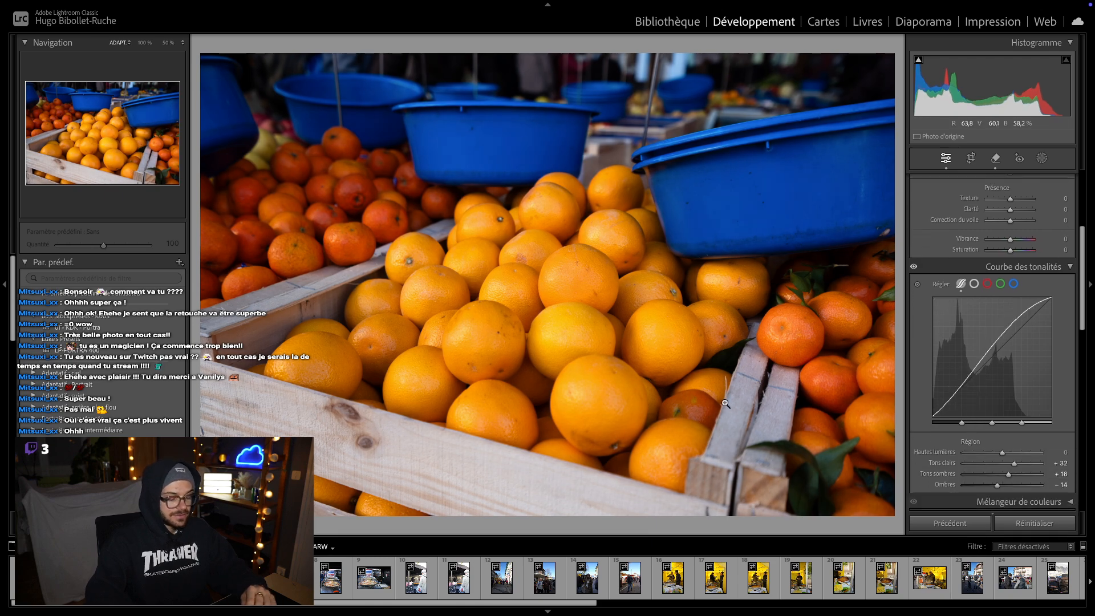
key(y)
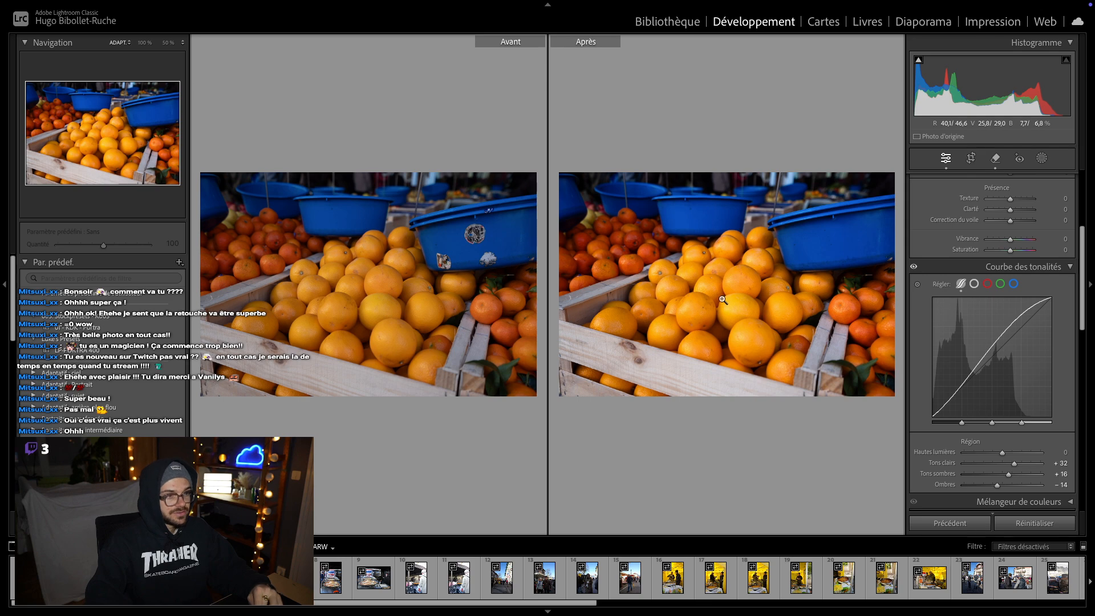
key(y)
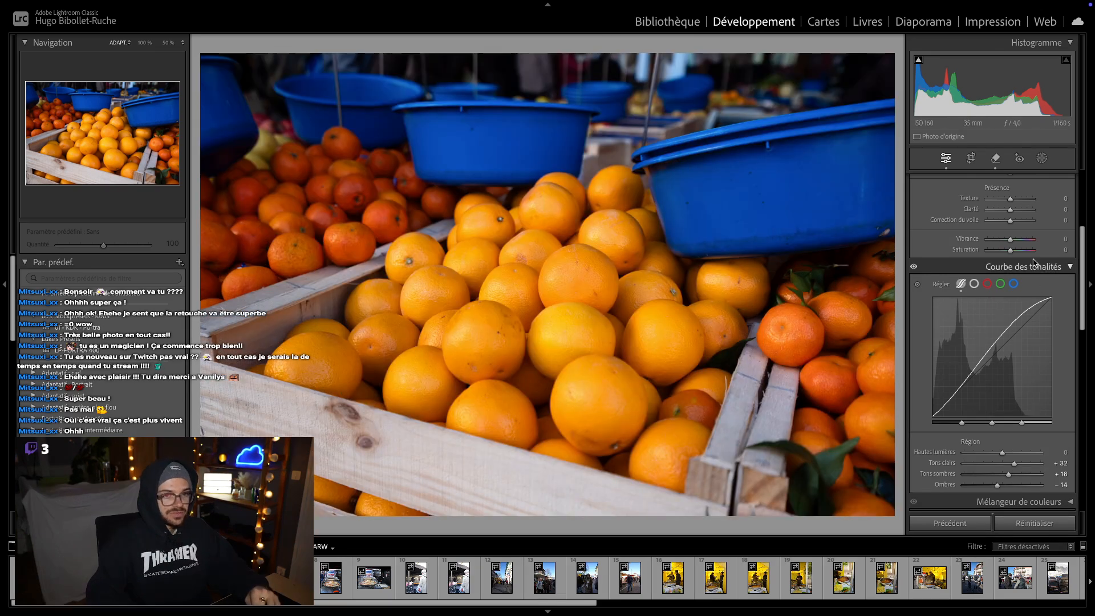
- Set the orange crate photo's Saturation to +9 and check the oranges before and after at 100 %
drag(1010, 250, 1013, 253)
key(y)
click(667, 303)
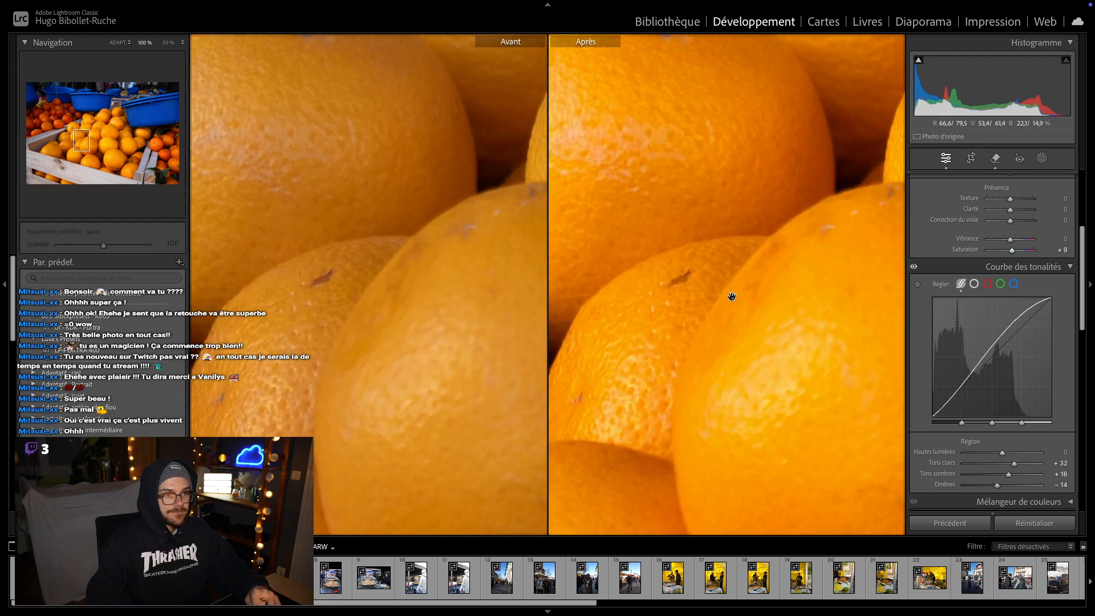
click(732, 296)
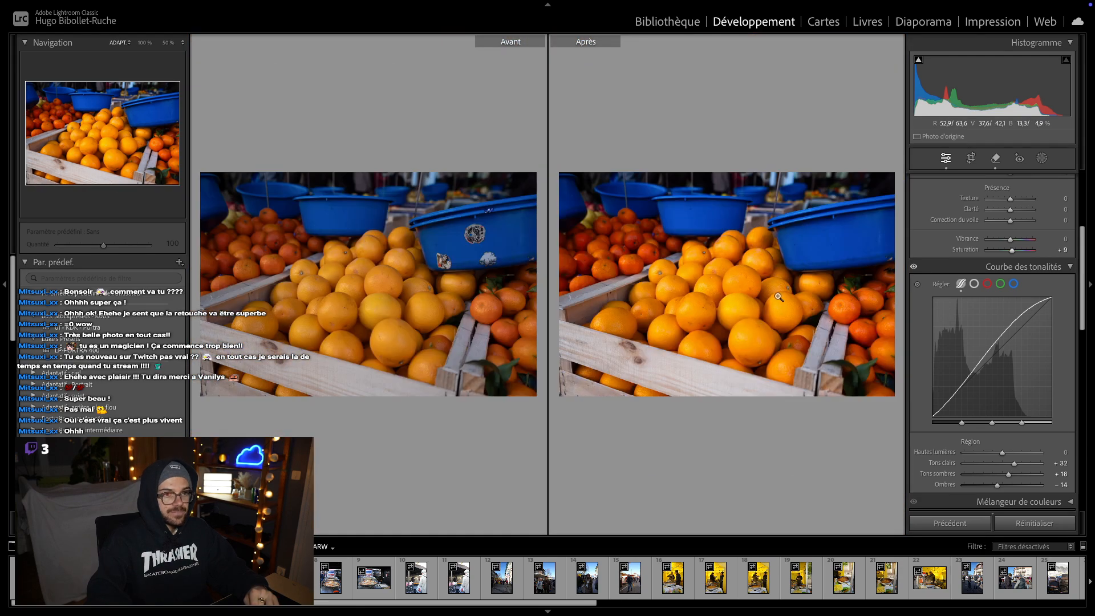
- Set the orange crate photo's Texture and Clarity to +15 each
scroll(1061, 308, up, 4)
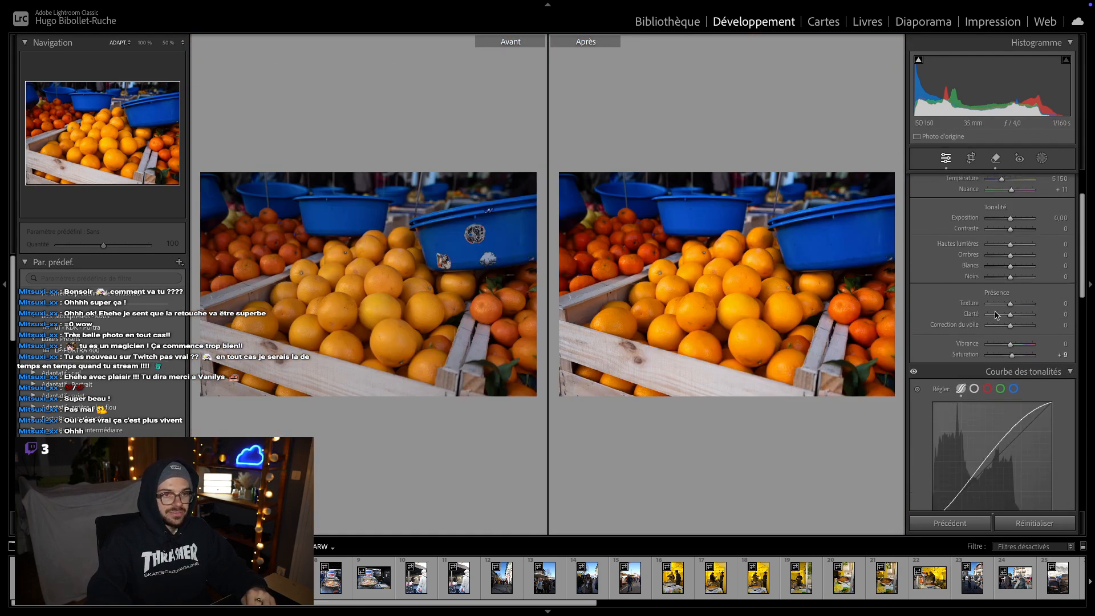
click(1064, 304)
text(15)
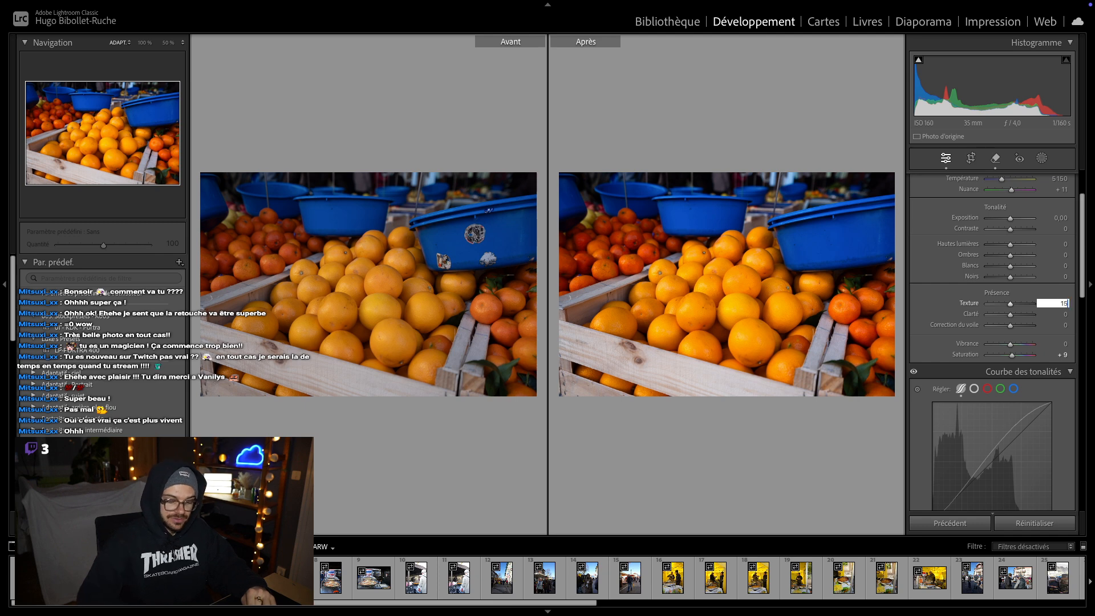
key(Return)
click(1060, 315)
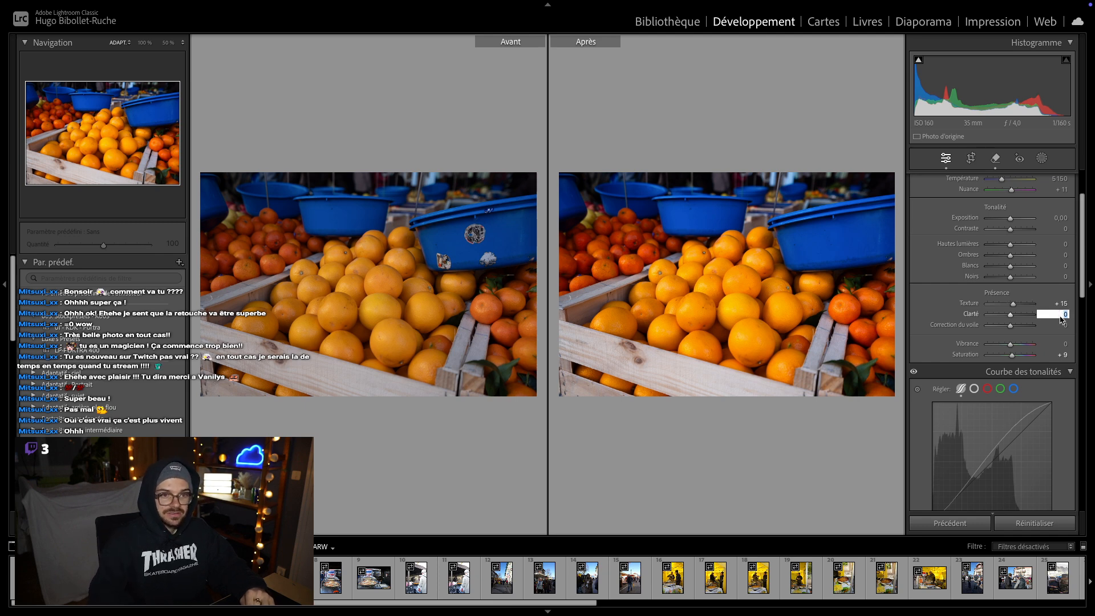
text(15)
key(Return)
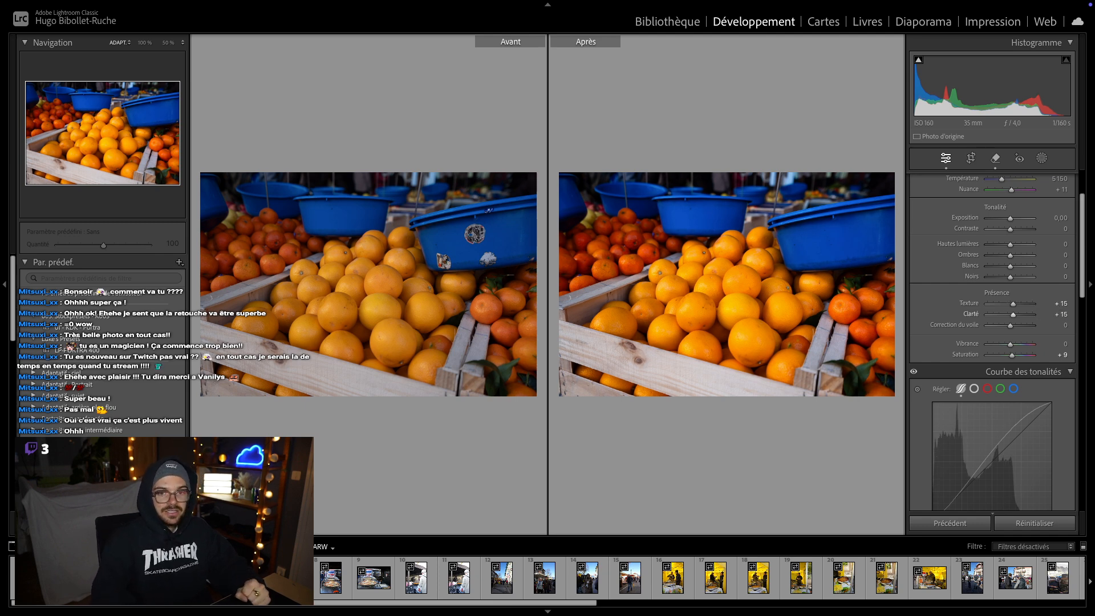
- Set the orange crate photo's Contrast to +9
scroll(1050, 313, up, 2)
scroll(1003, 285, up, 1)
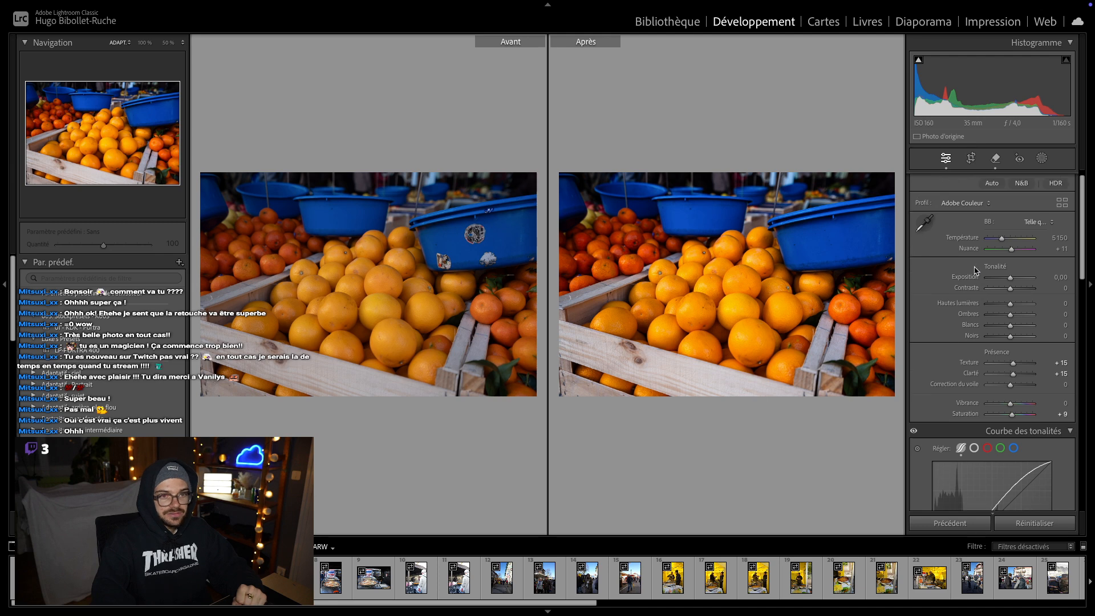
drag(1010, 288, 1022, 293)
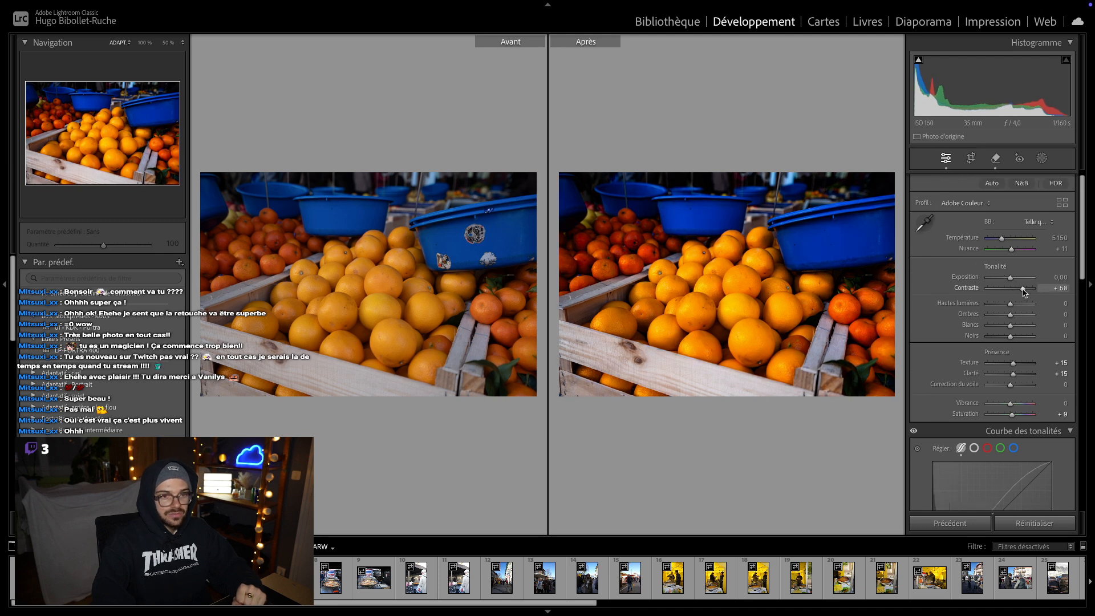
double_click(1017, 293)
drag(1016, 291, 1017, 292)
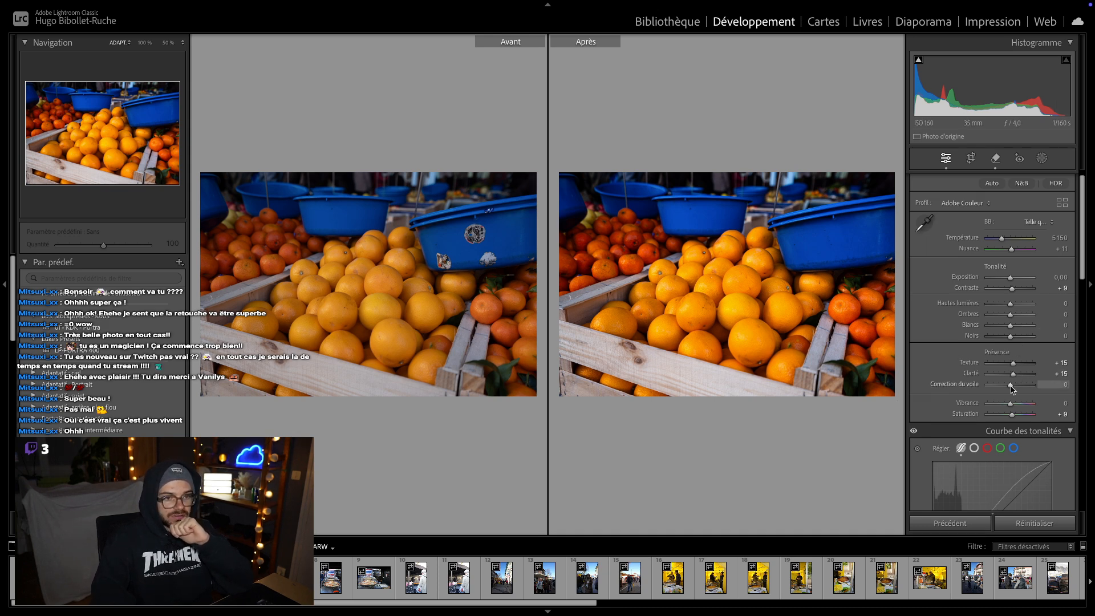
- Enable chromatic aberration removal and the lens profile correction for the orange crate photo, and check the oranges at 100 %
scroll(958, 442, down, 5)
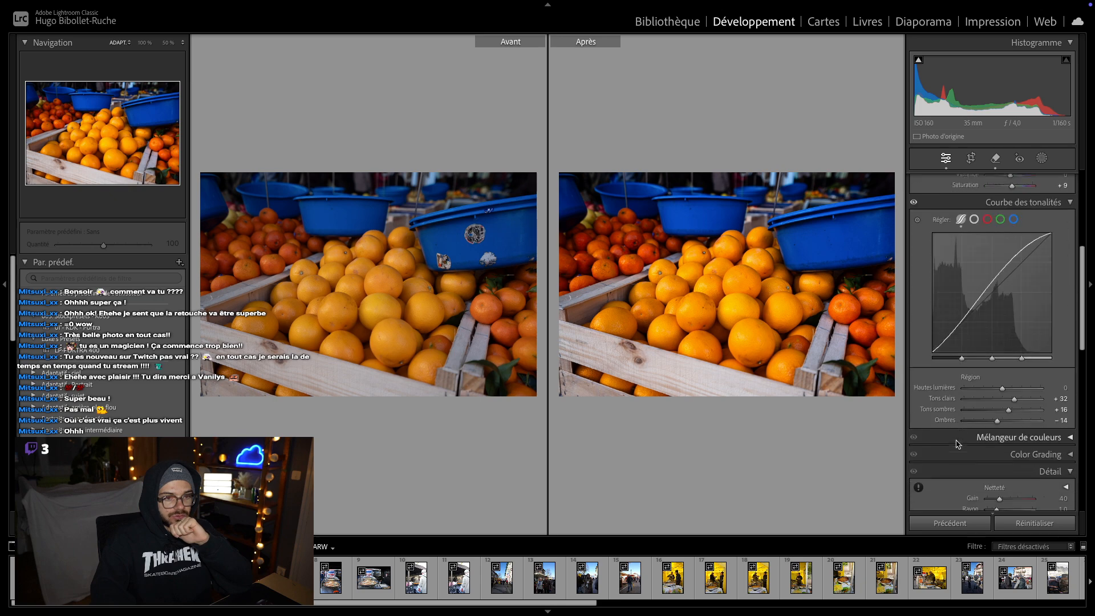
scroll(958, 443, down, 5)
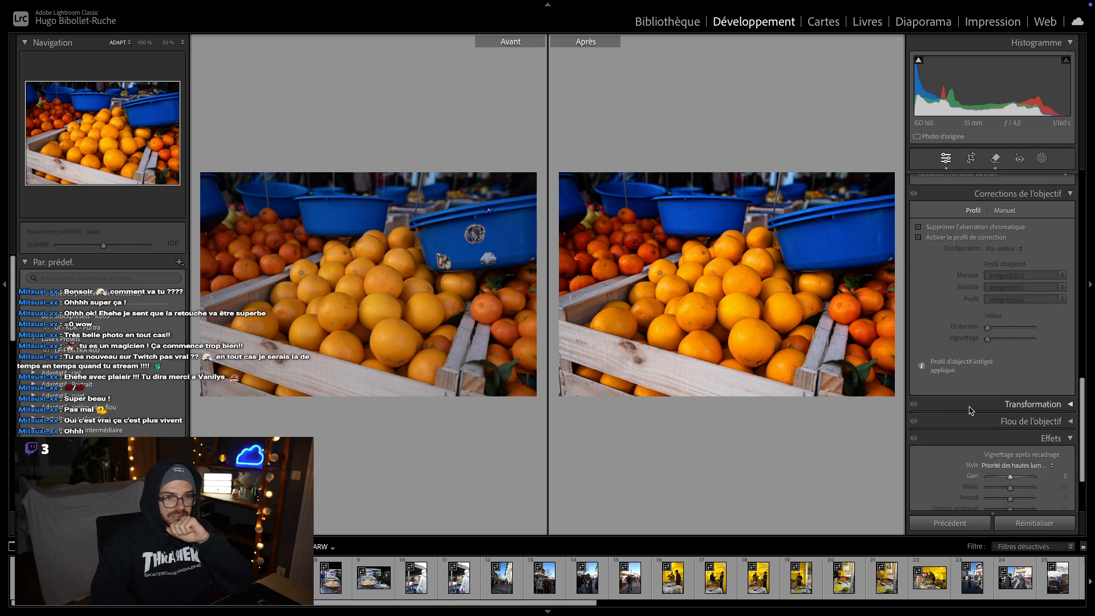
click(918, 238)
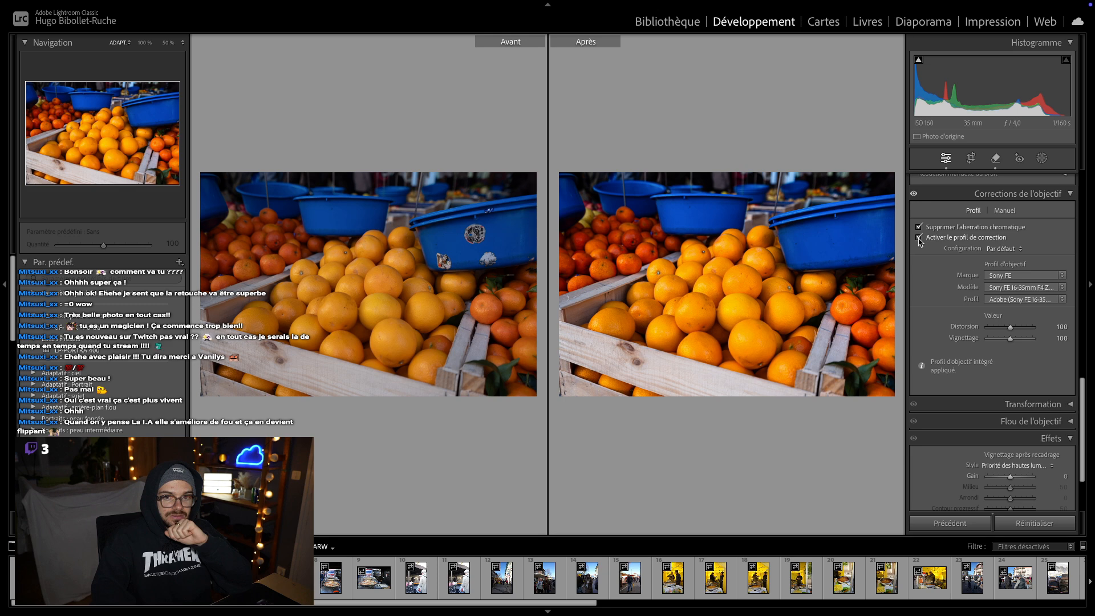
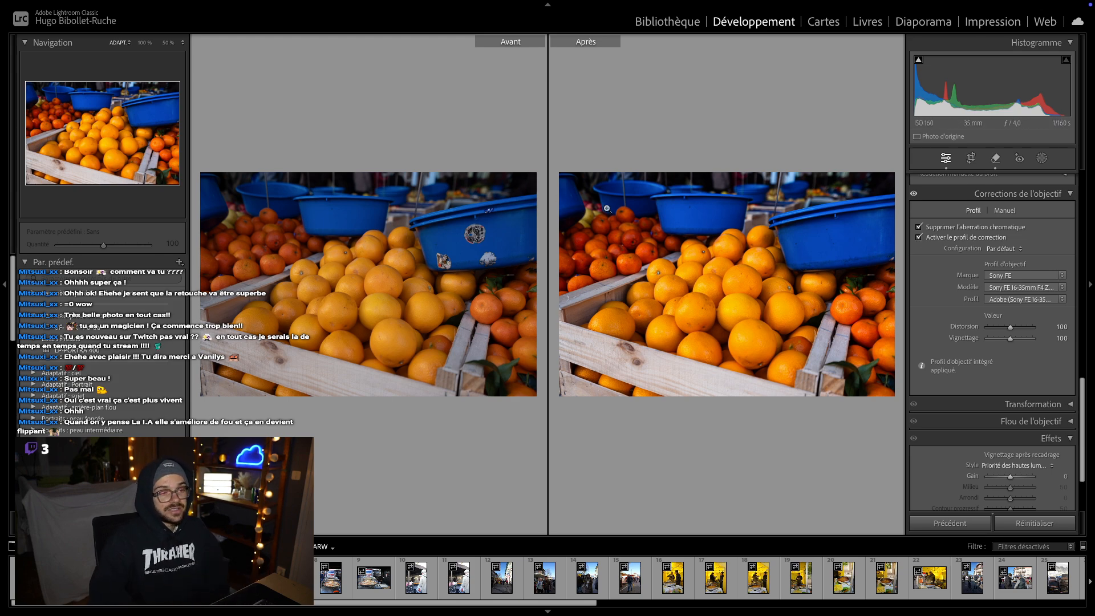
click(709, 273)
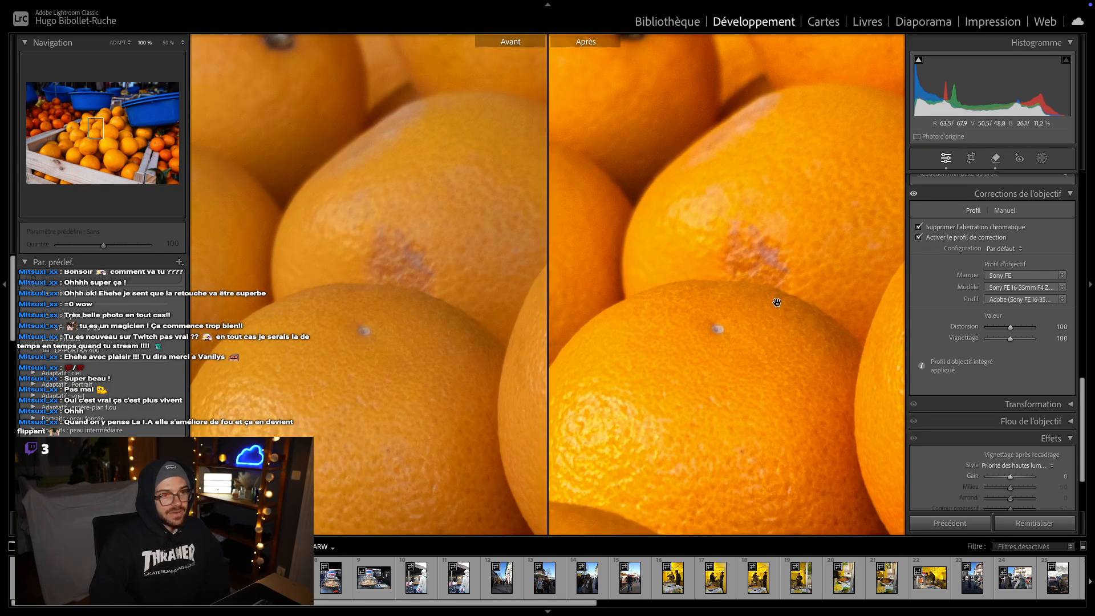
drag(777, 303, 704, 260)
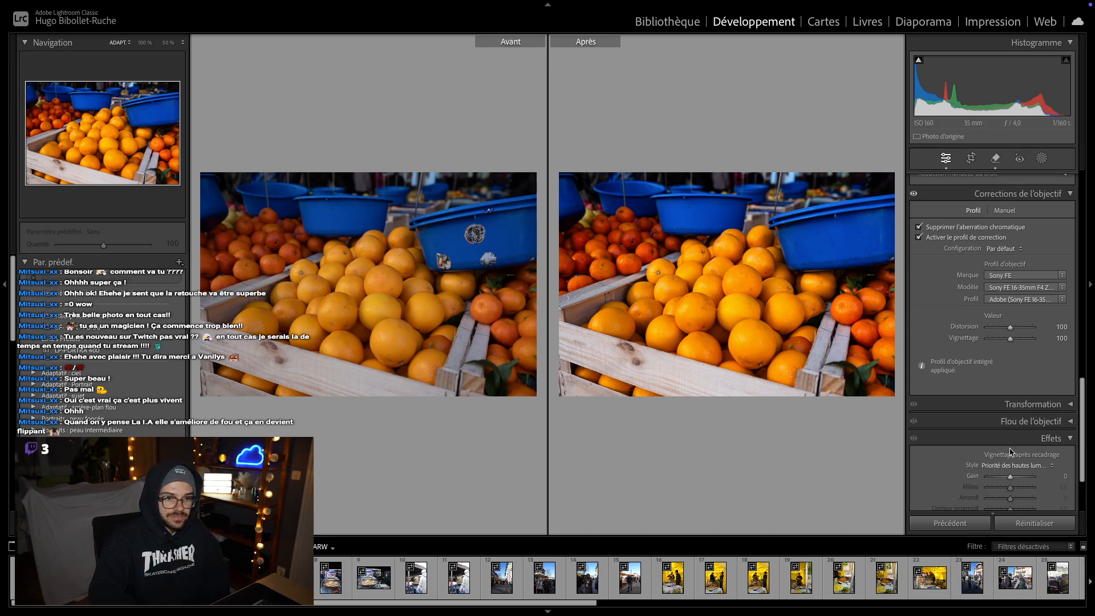
- Add grain to the orange crate photo with amount 50 and size 30, and inspect it in single view at 100 %
scroll(1010, 452, down, 5)
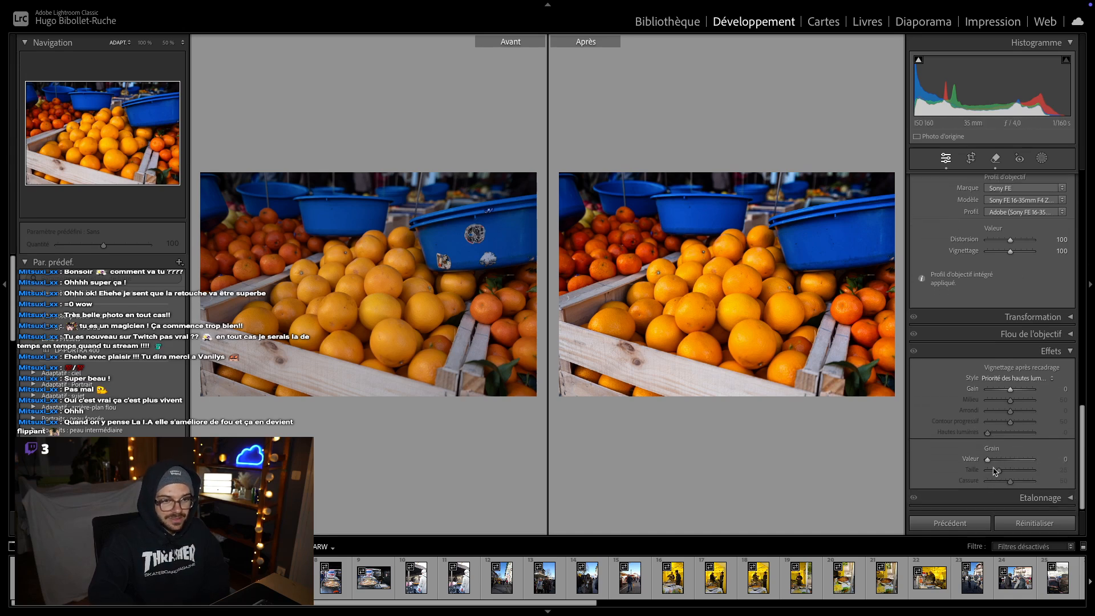
drag(988, 459, 1008, 459)
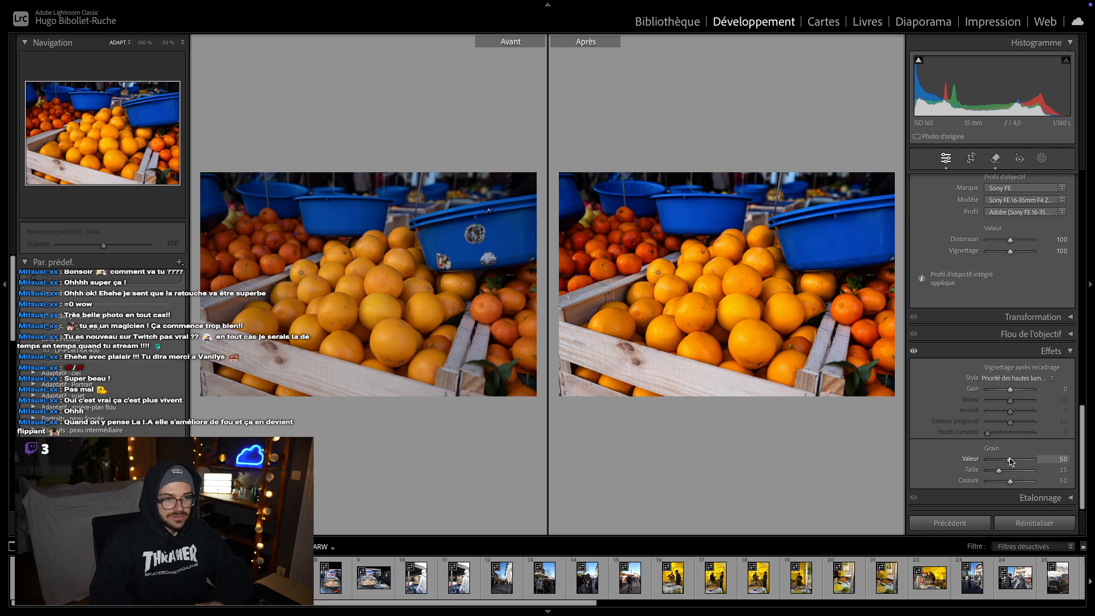
key(y)
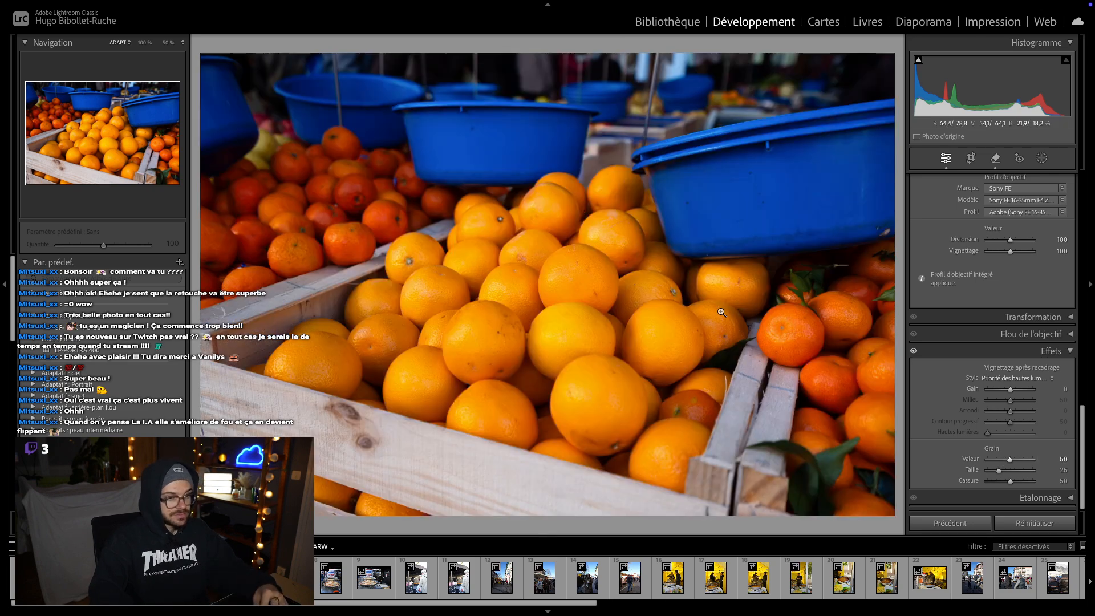
click(479, 282)
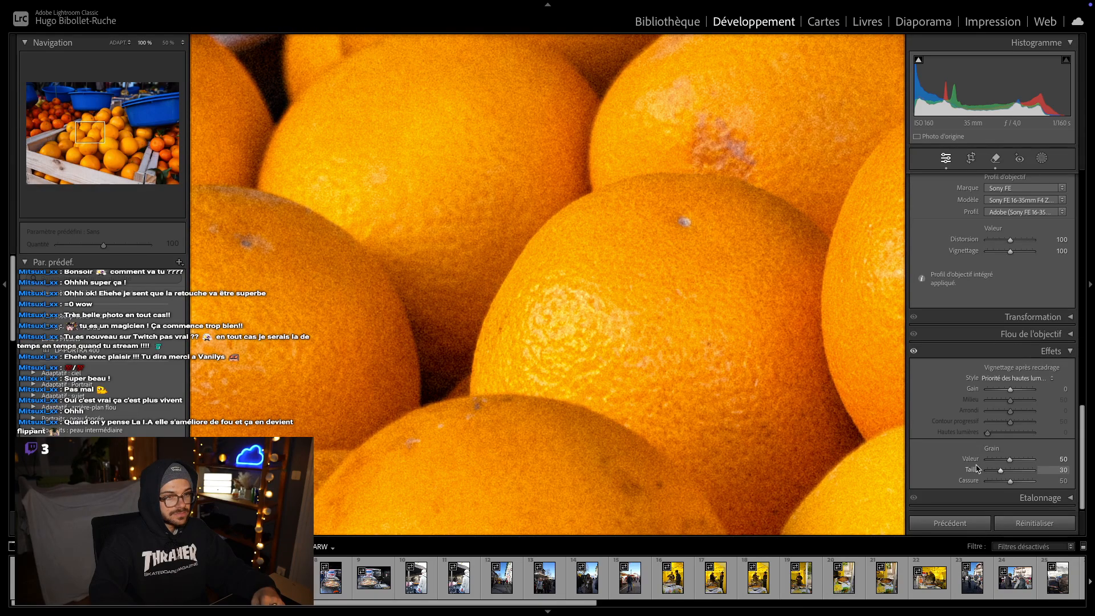
click(569, 226)
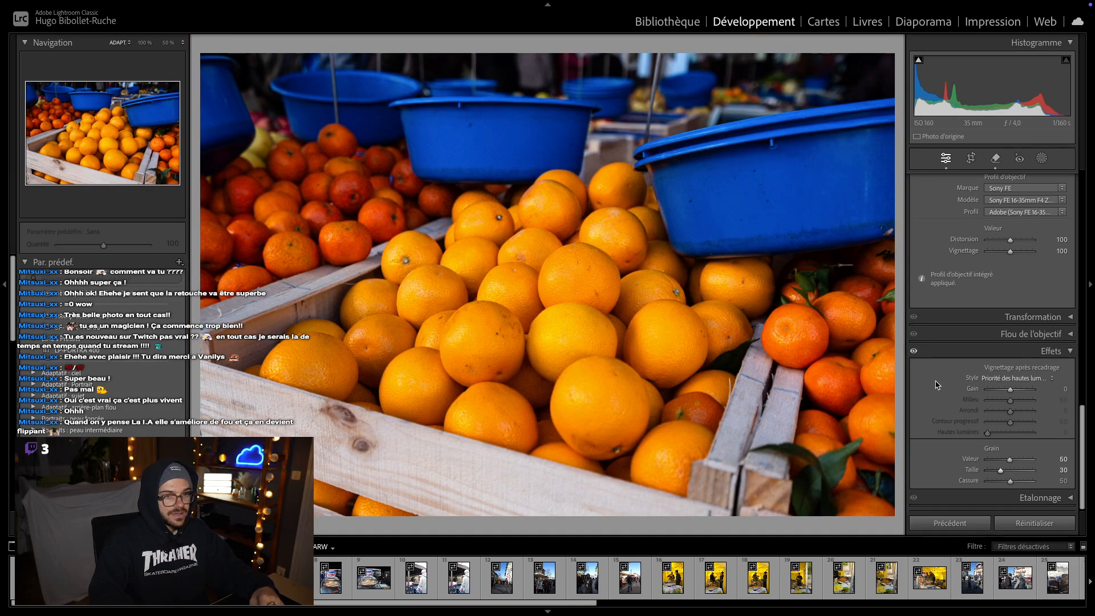
- Try a grain size of 40 on the orange crate photo and inspect the oranges at 100 %
scroll(940, 386, up, 3)
scroll(934, 380, down, 3)
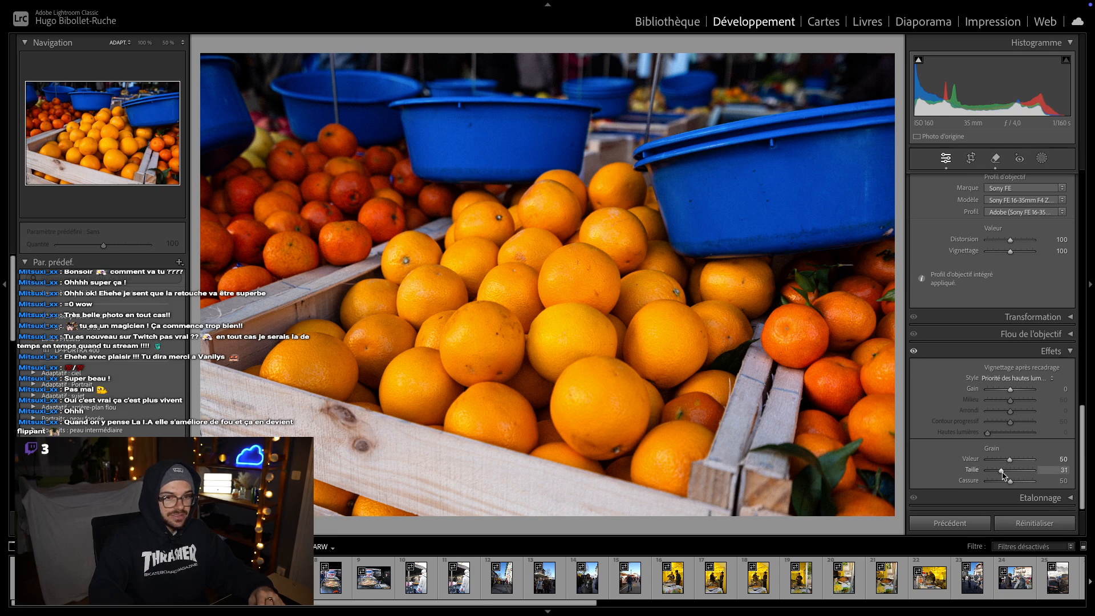
click(1051, 470)
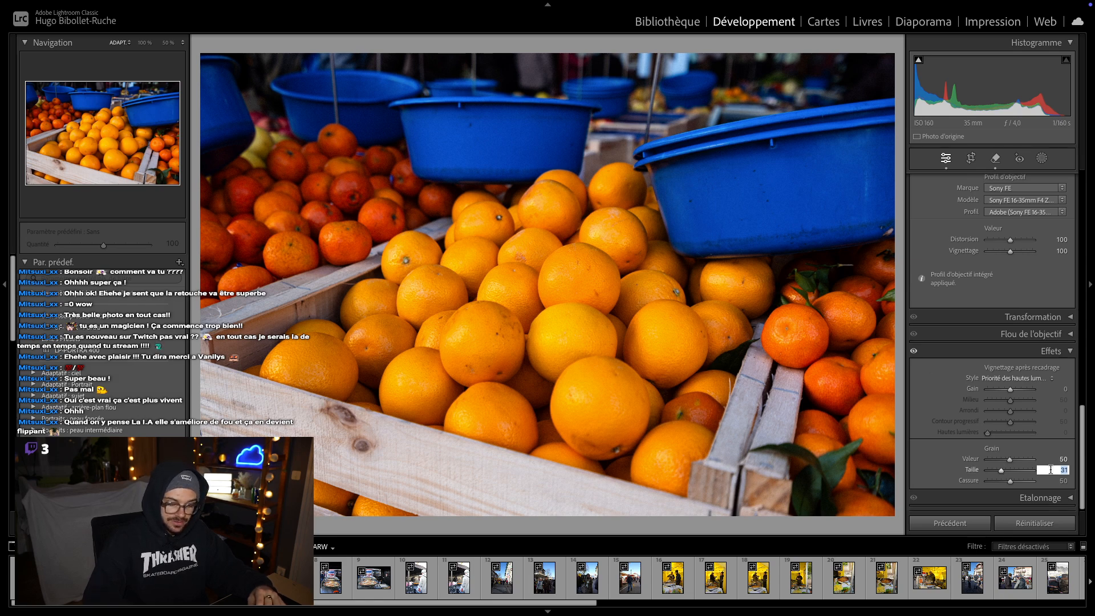
key(Return)
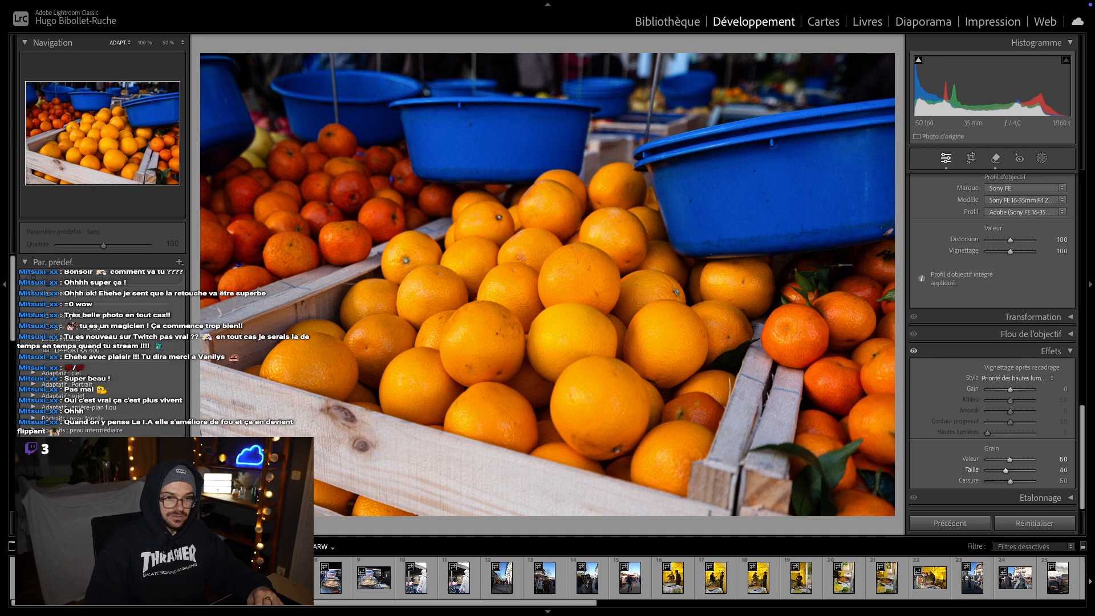
click(485, 238)
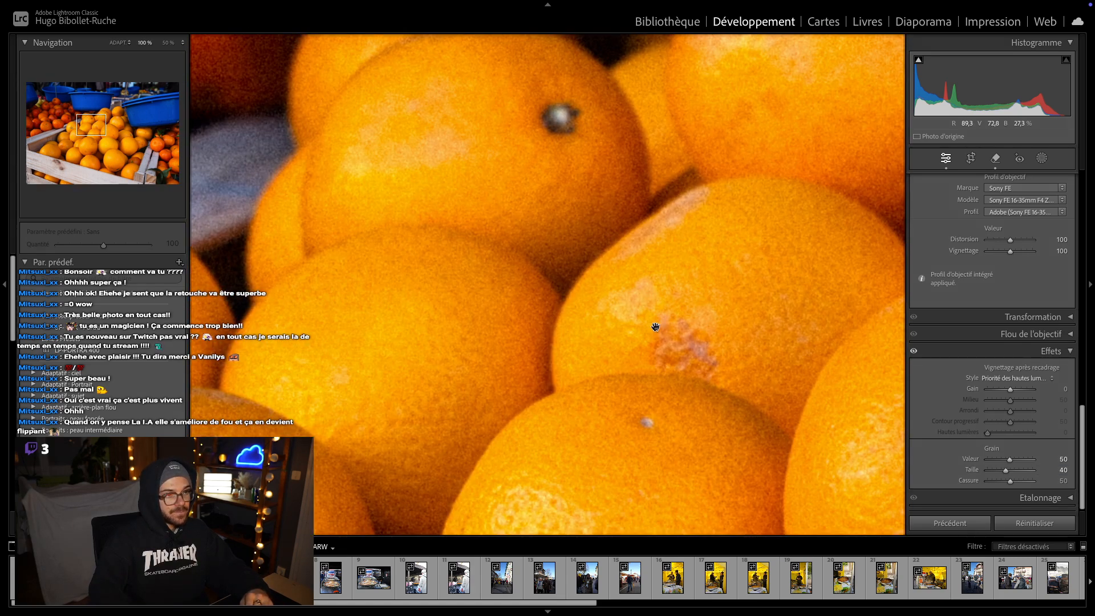
click(671, 327)
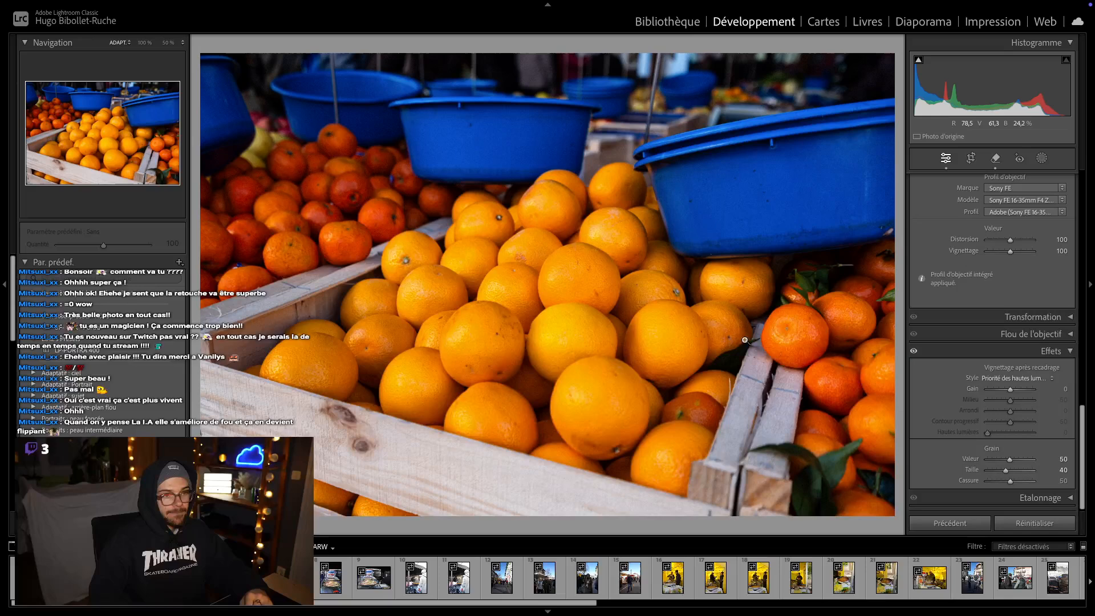
- Set the orange crate photo's grain size to 35
click(1064, 470)
text(35)
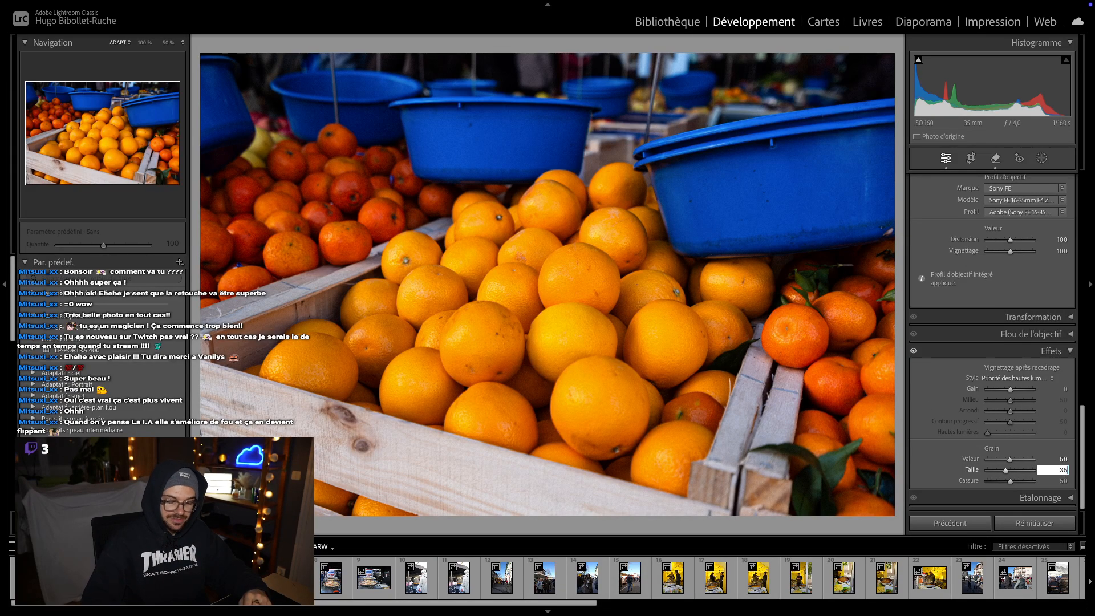
key(Return)
- Raise the Lights region of the orange crate photo's tone curve to +62
scroll(1020, 360, up, 5)
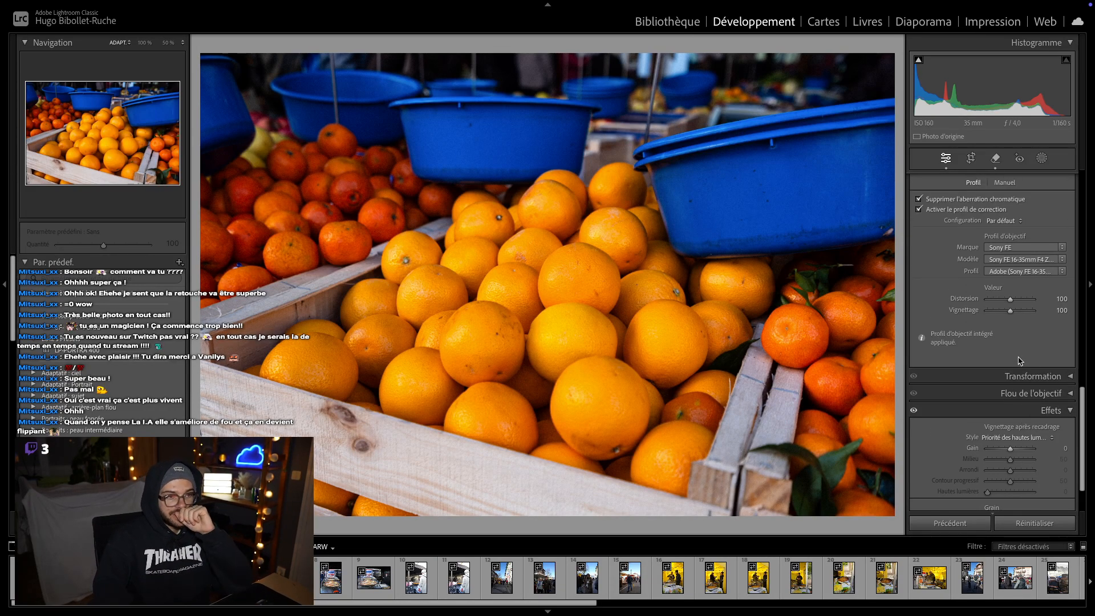
scroll(1019, 362, up, 8)
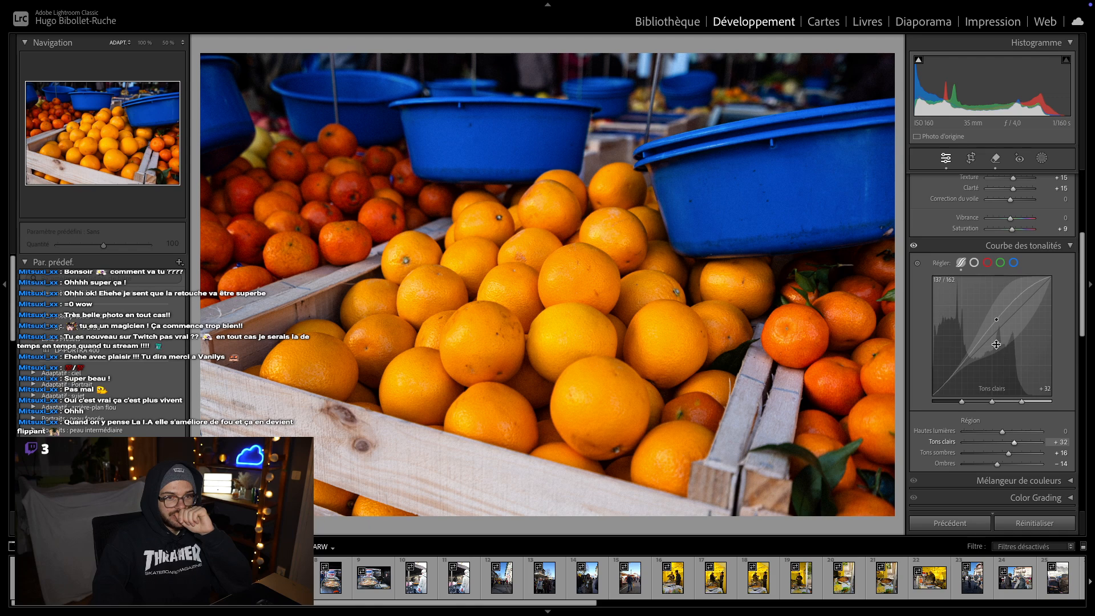
drag(1002, 336, 1002, 302)
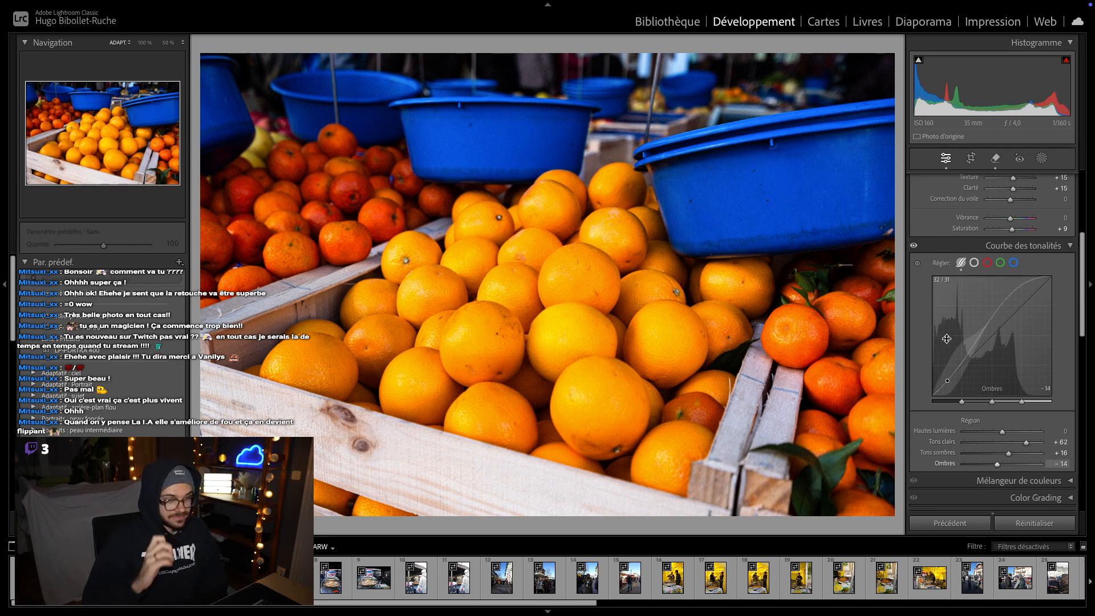
- Compare the orange crate photo before and after, both as a whole and on the oranges at 100 %
key(y)
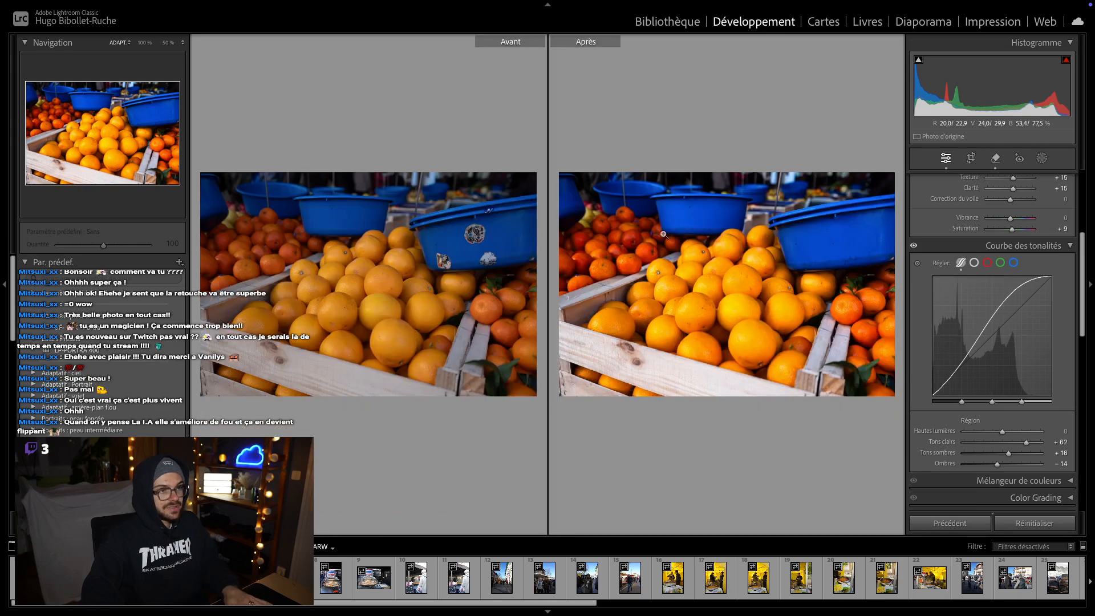
key(y)
key(y)
key(y)
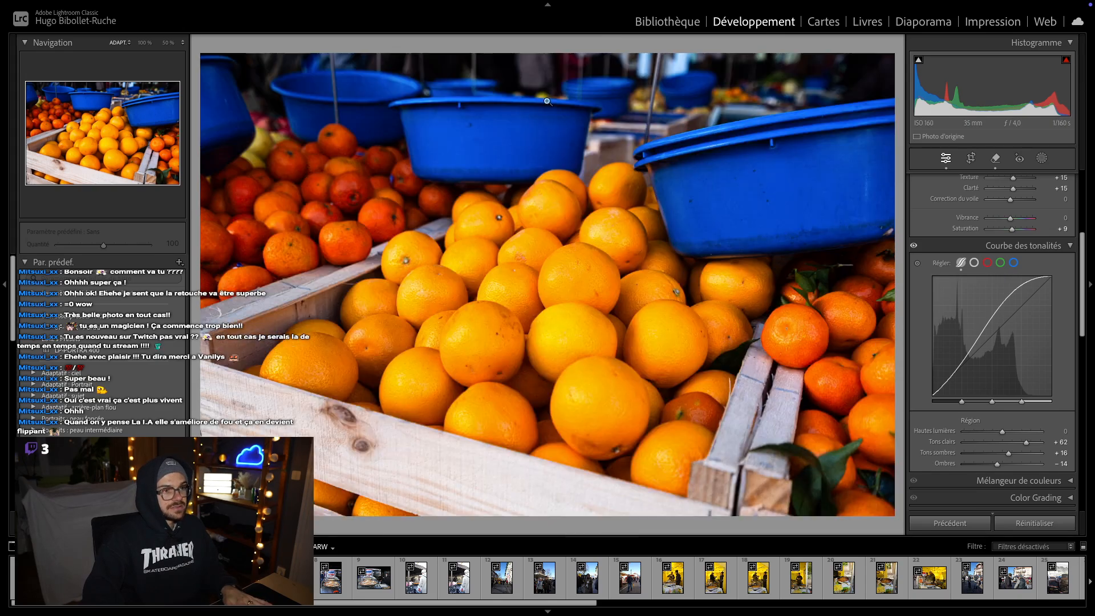
key(y)
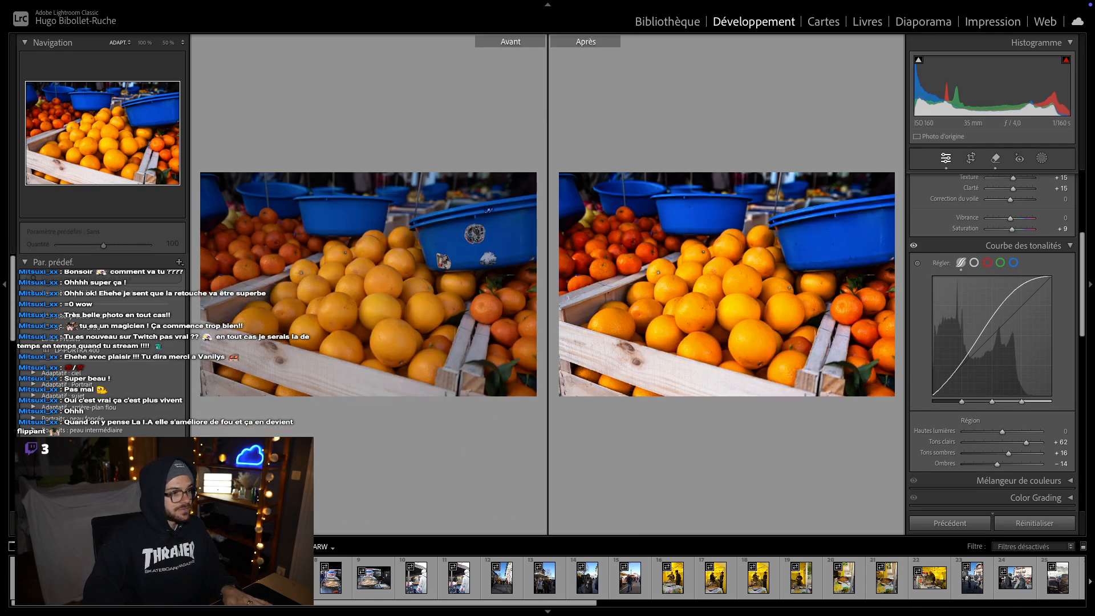
click(681, 277)
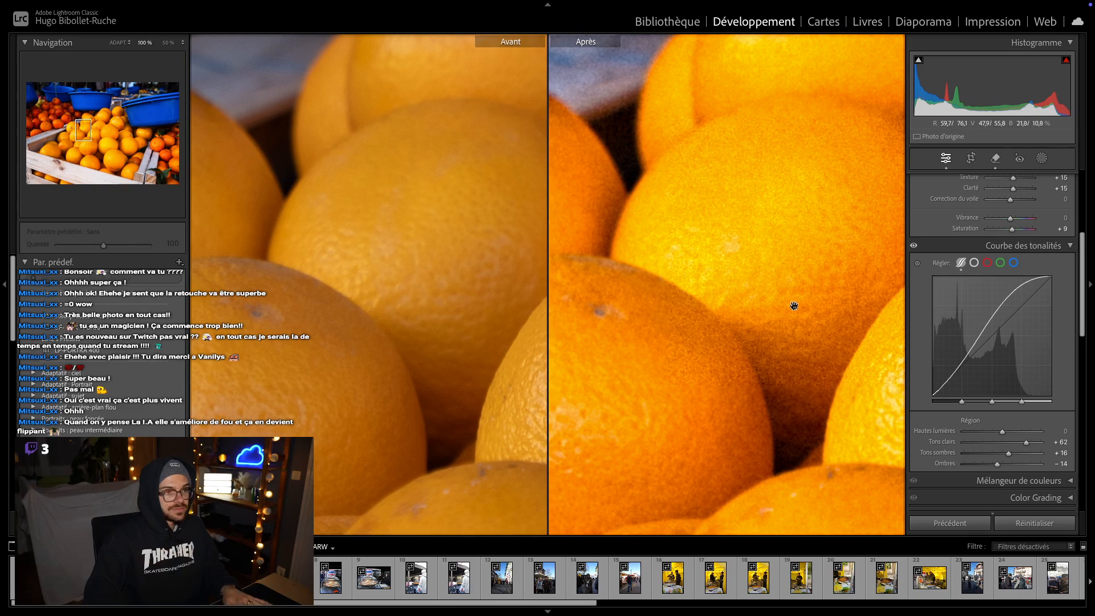
drag(792, 305, 481, 232)
click(683, 255)
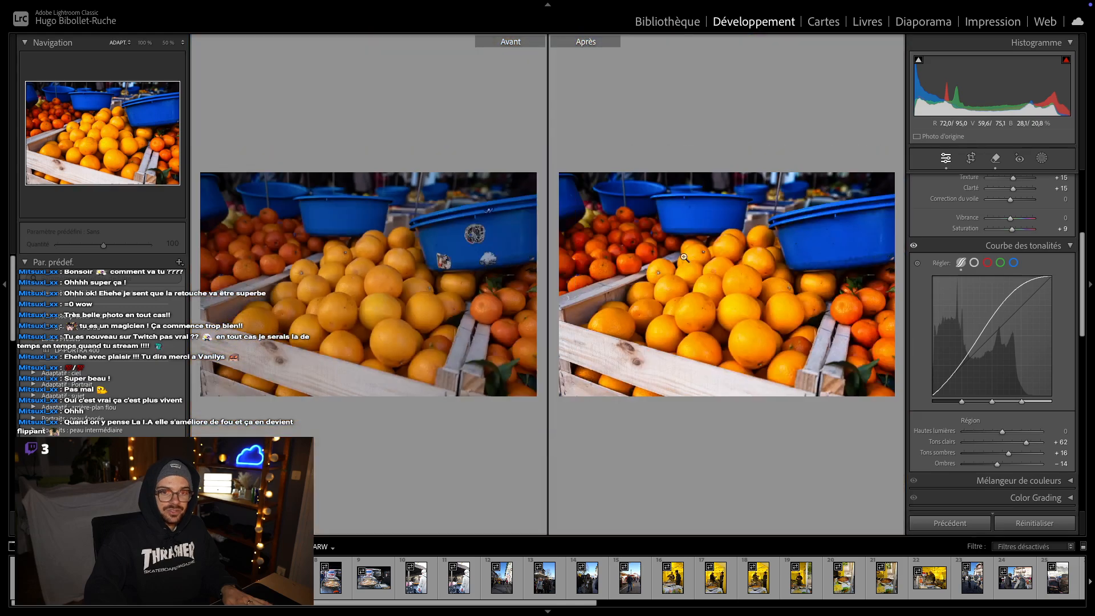
key(y)
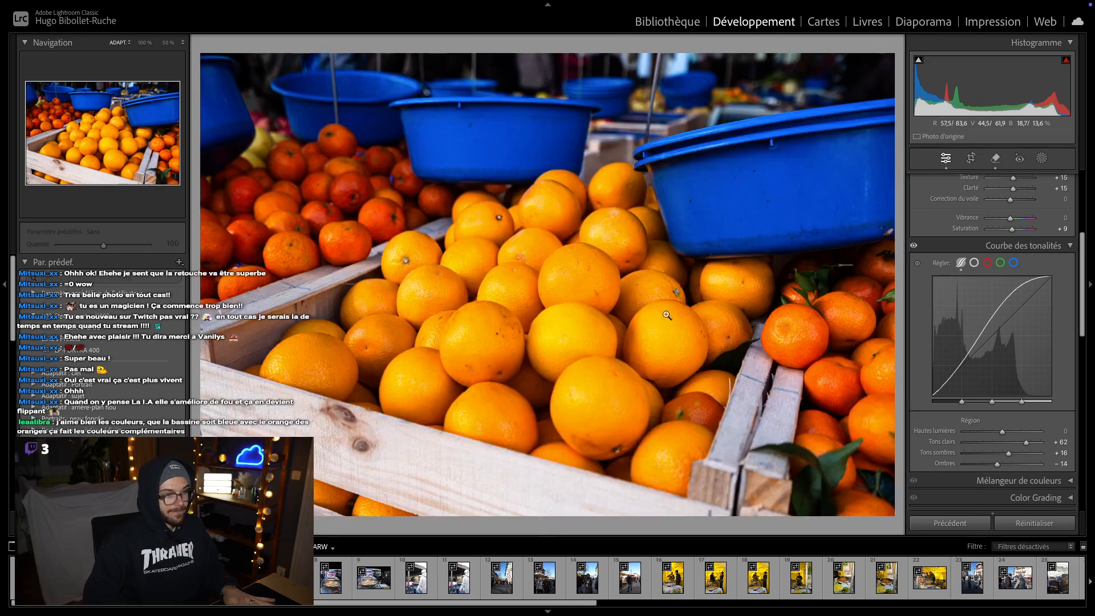
- Review the neighbouring fruit stall and backlit market street photos, and return to the orange crate photo to inspect its grain at 100 %
key(Right)
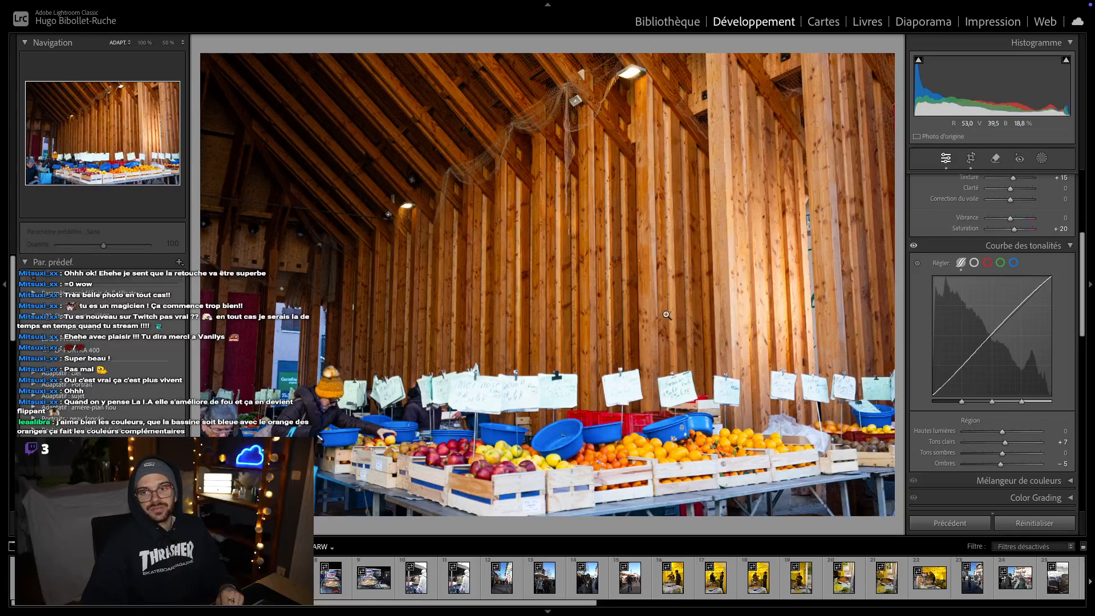
key(Right)
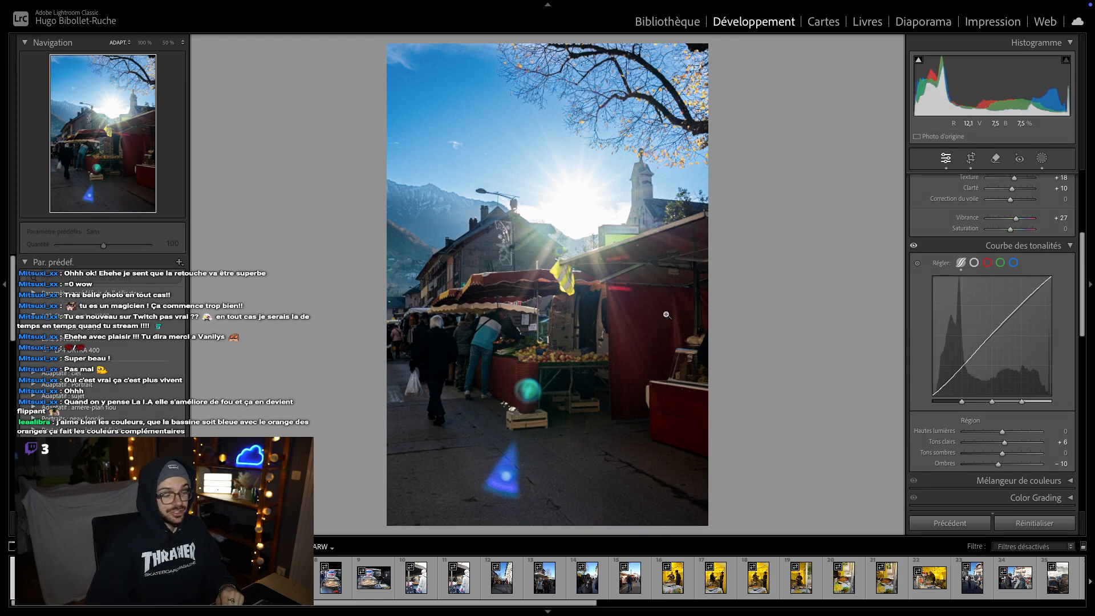
key(Right)
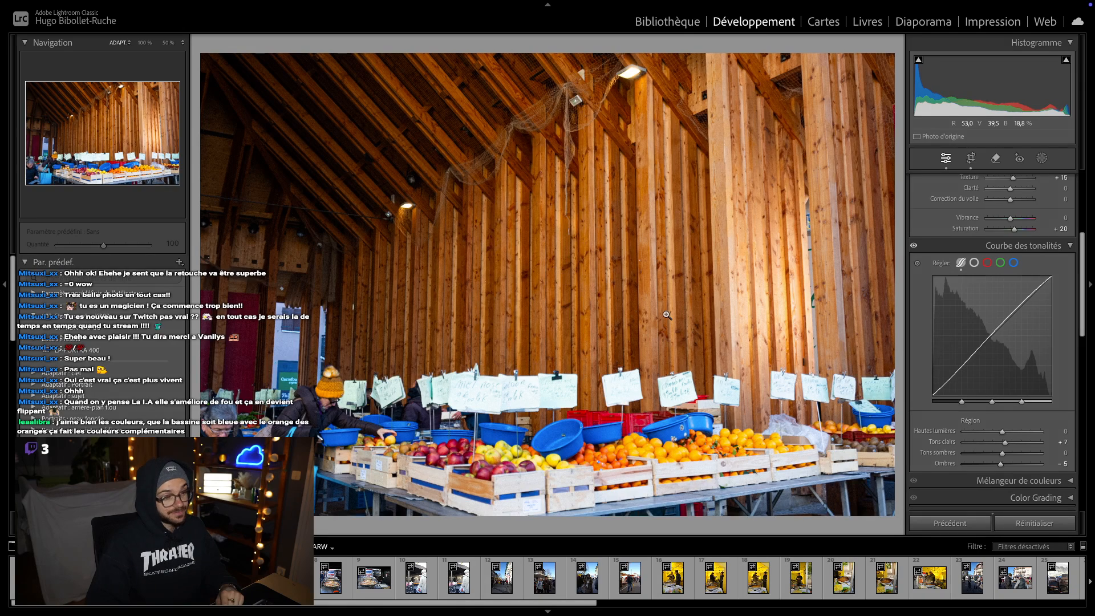
key(Right)
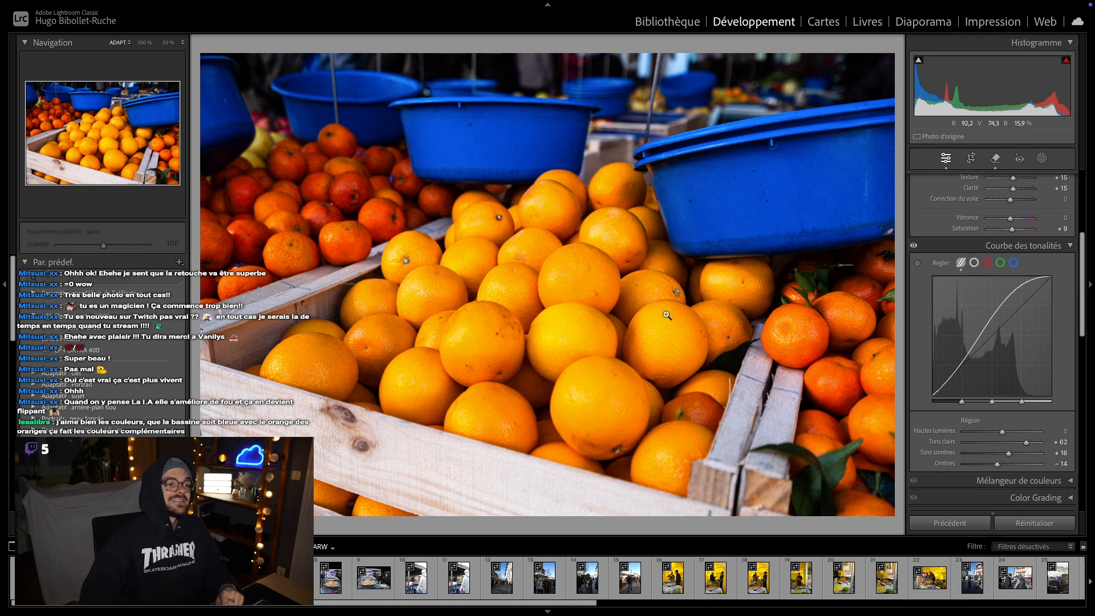
click(665, 200)
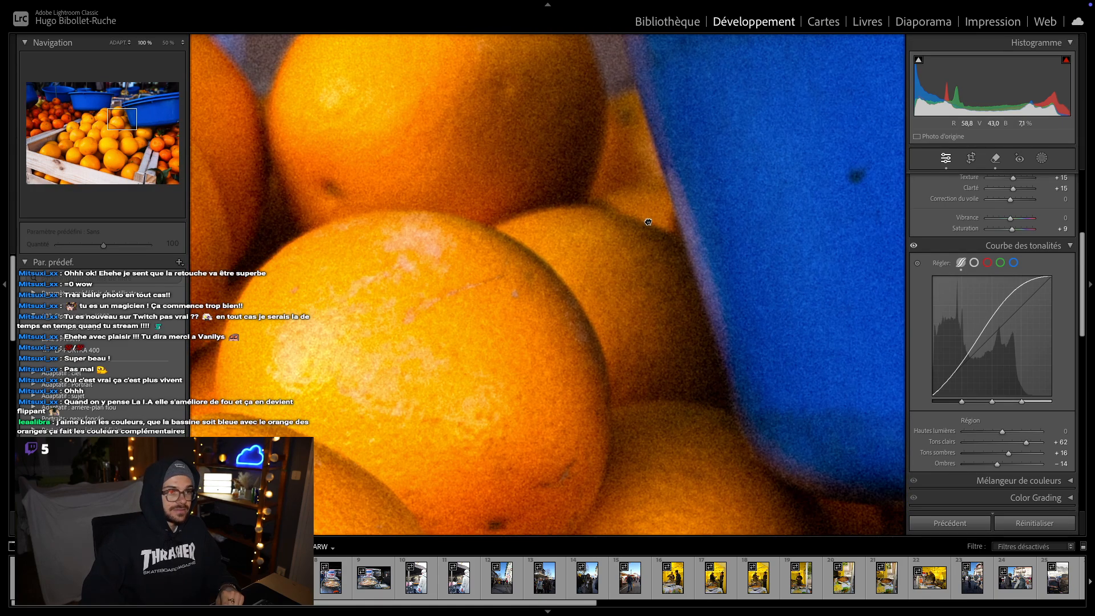
click(648, 222)
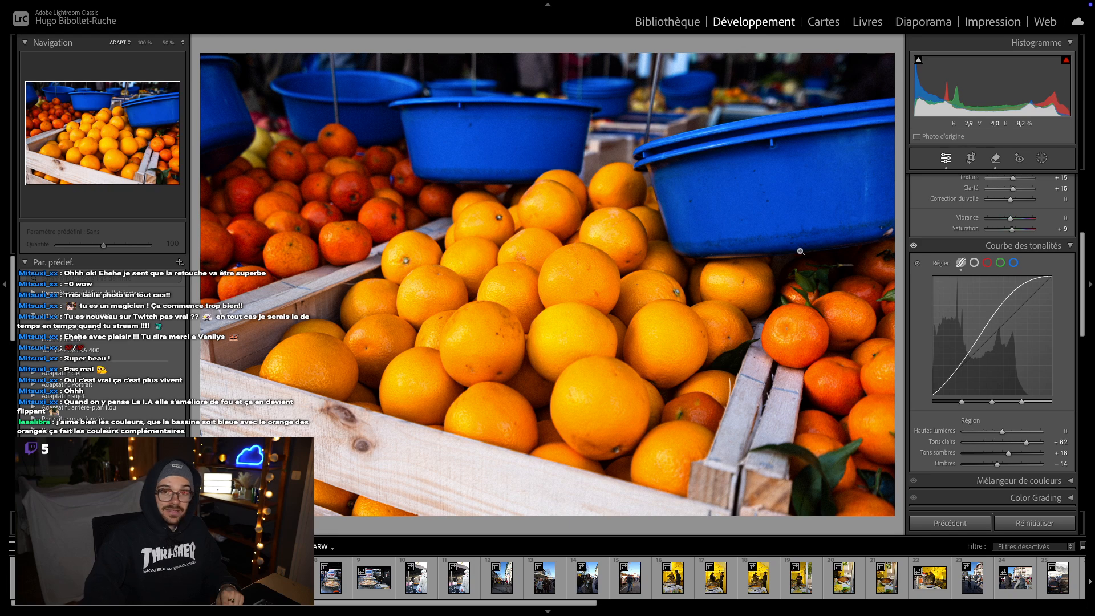
- Inspect the grain on the oranges at 100 %, comparing with the backlit market street and fruit stall photos
click(529, 291)
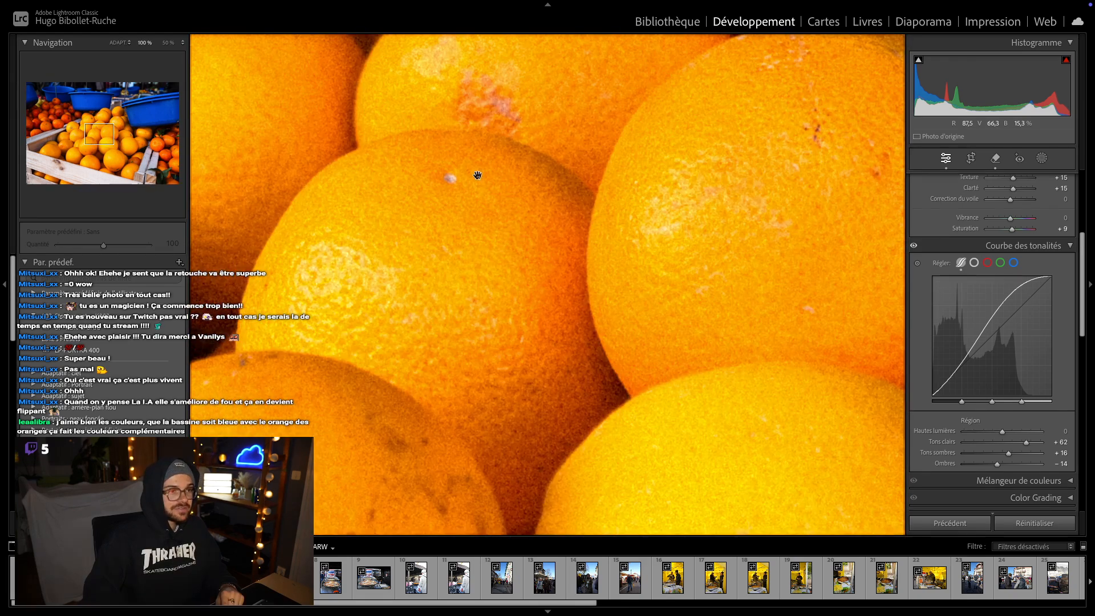
click(657, 180)
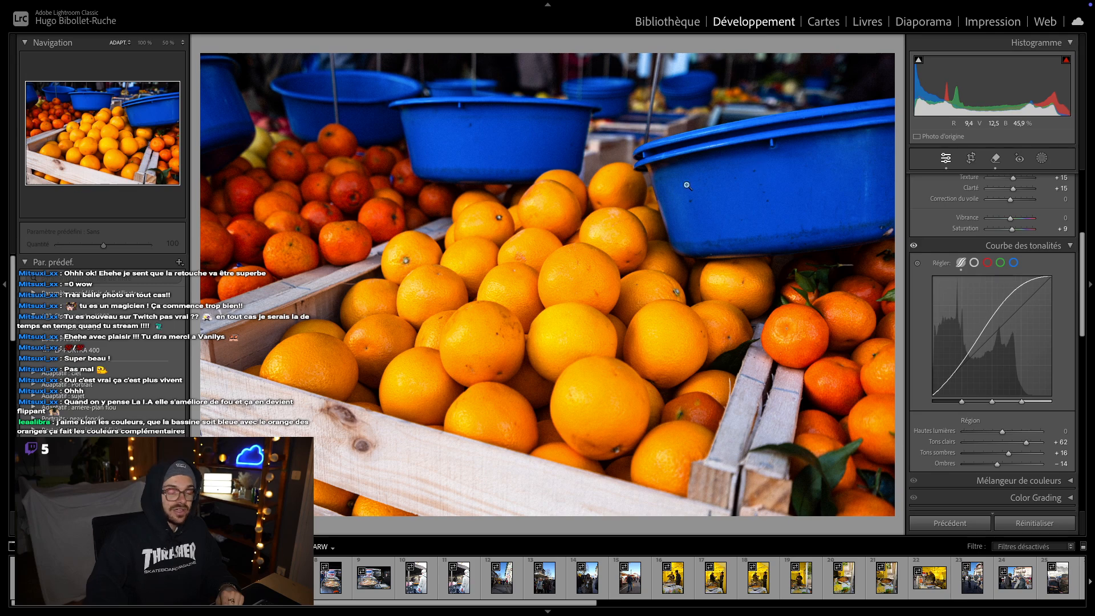
click(596, 219)
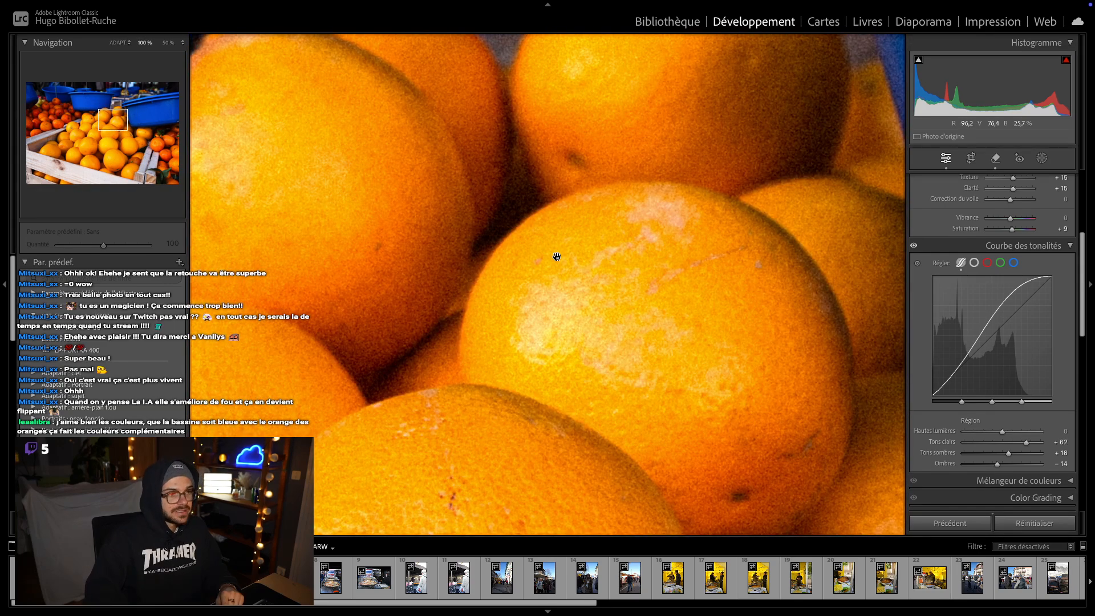
drag(448, 253, 496, 203)
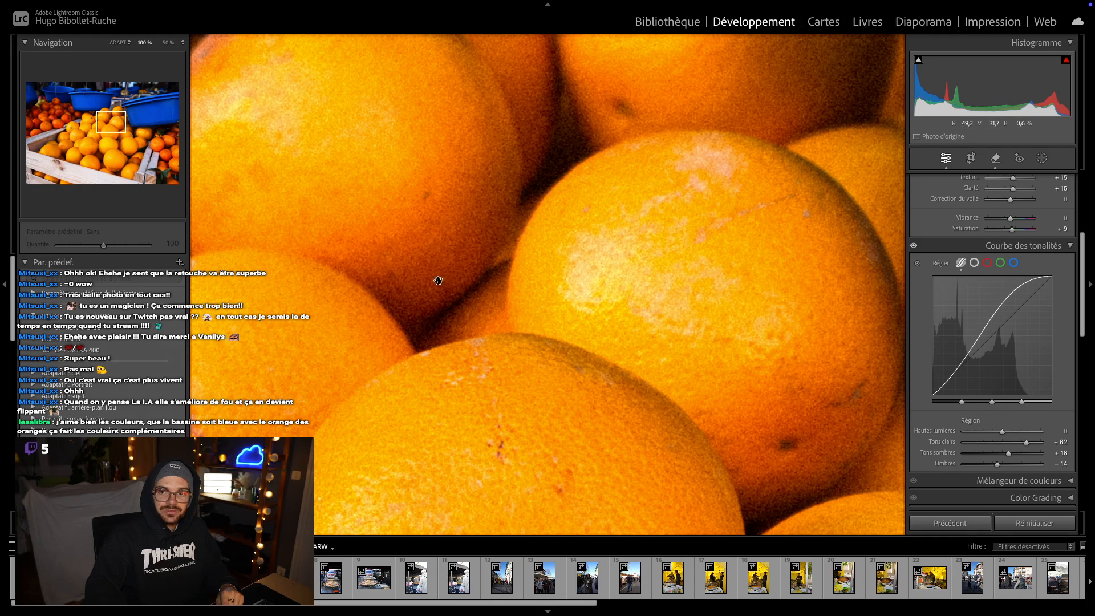
click(507, 274)
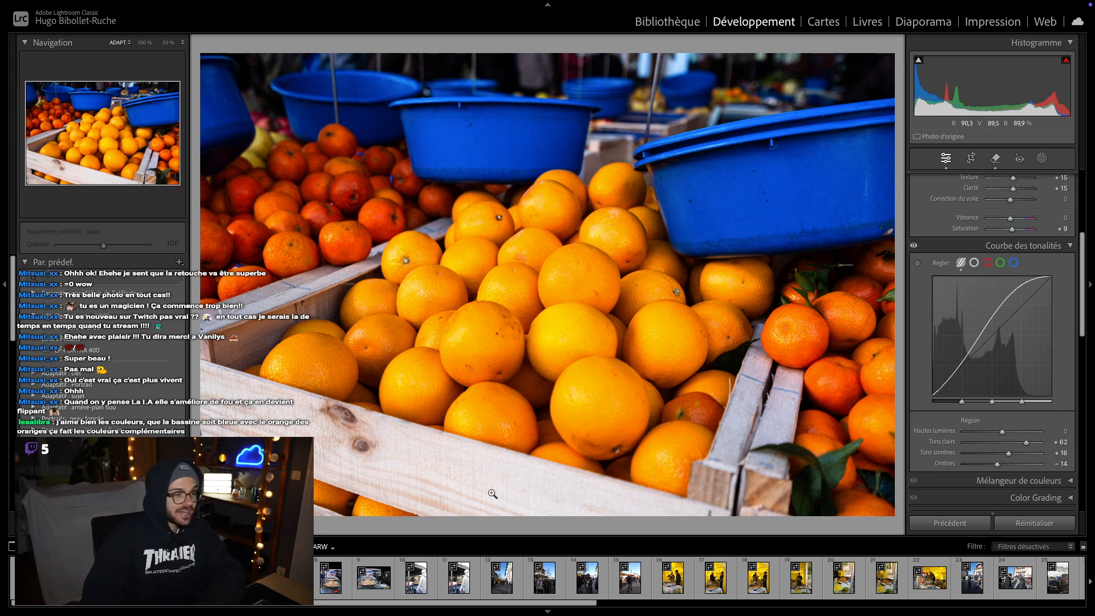
click(32, 578)
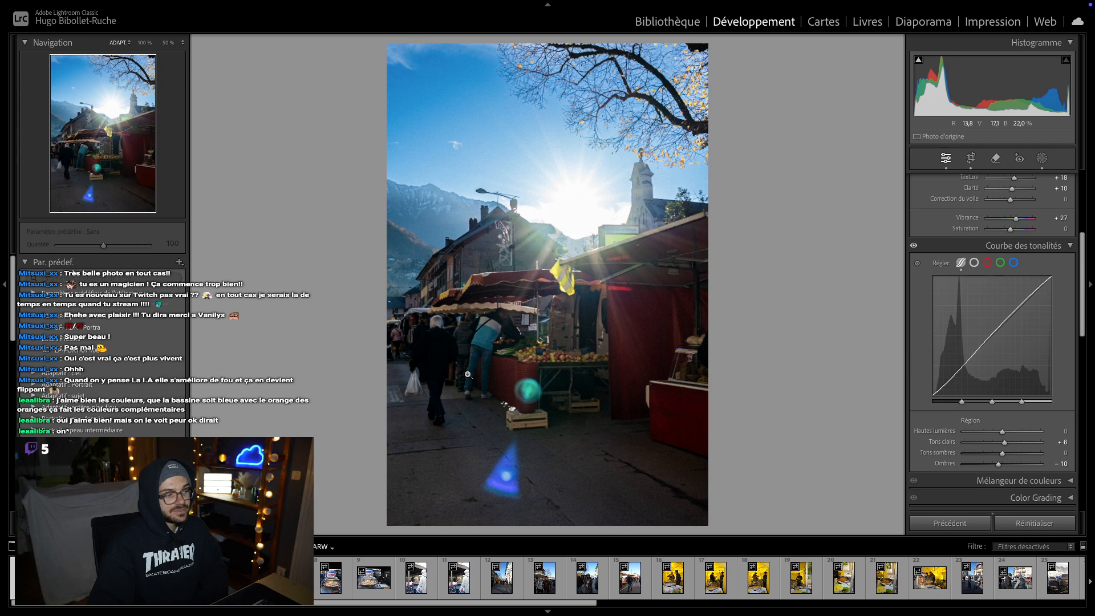
key(Right)
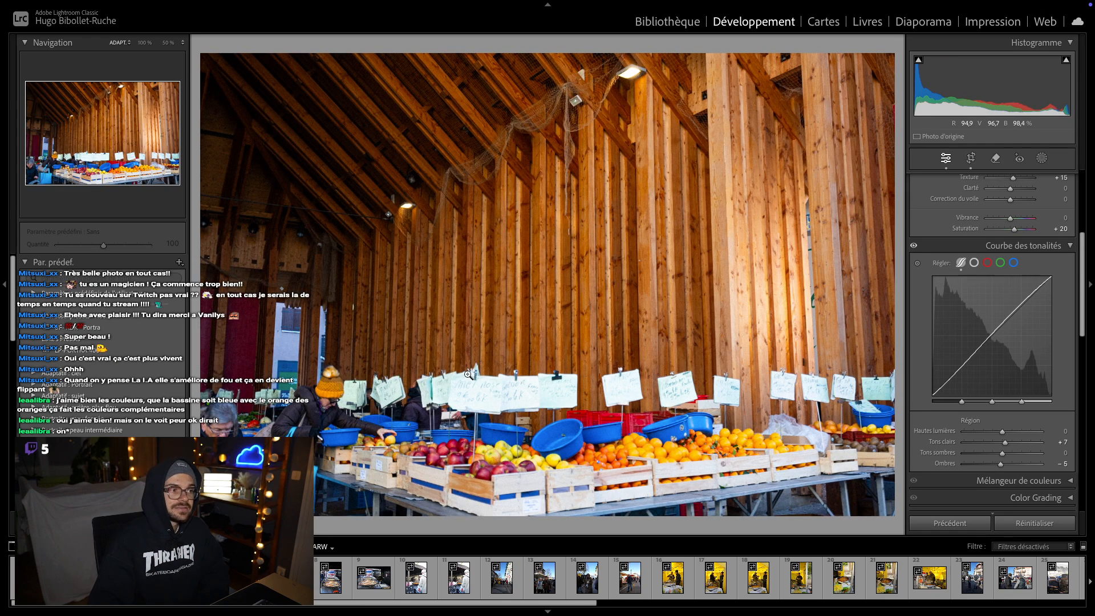
key(Right)
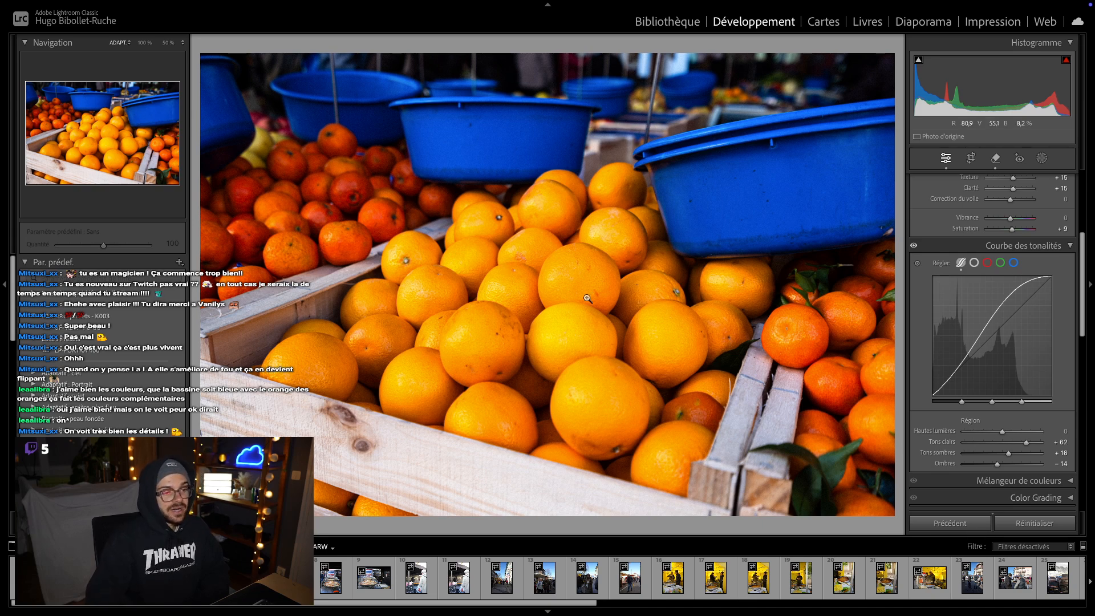
click(524, 270)
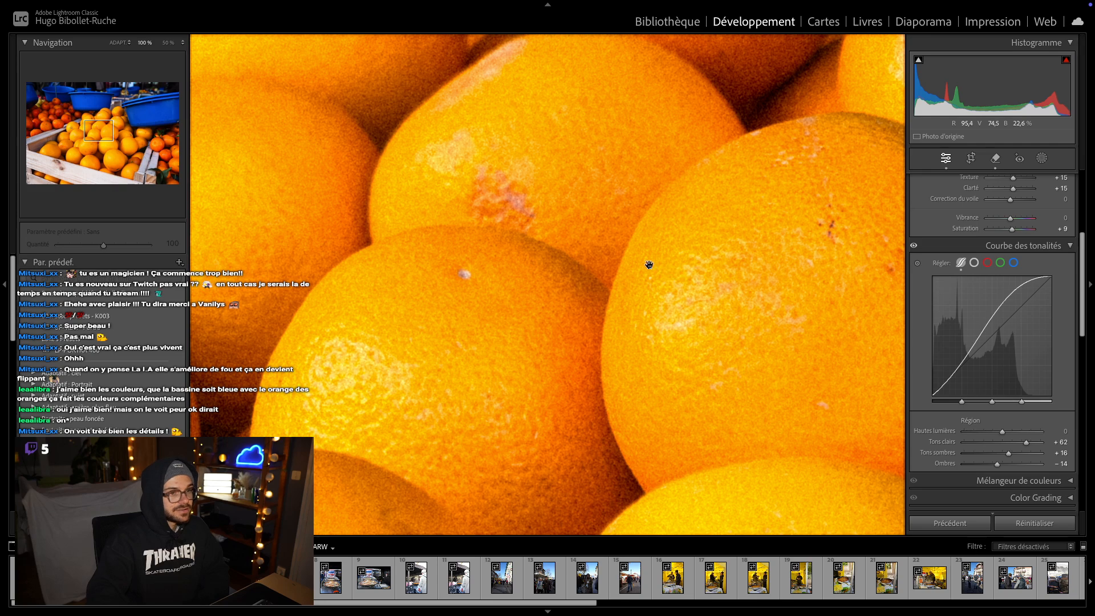
drag(648, 265, 612, 240)
click(615, 244)
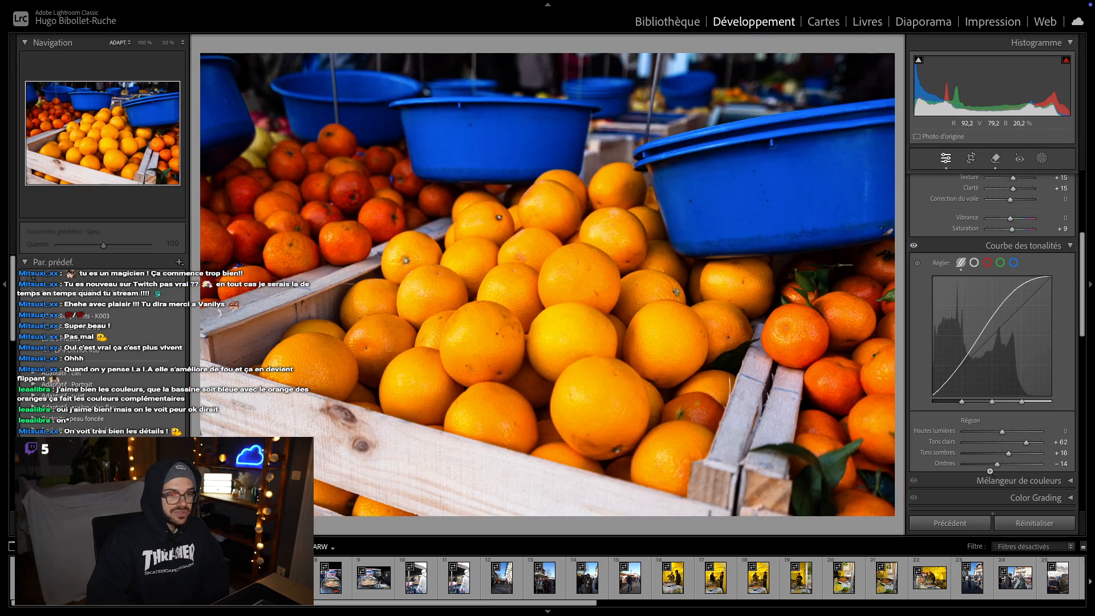
- Set the orange crate photo's grain amount to 55, judging it on the oranges at 100 %
scroll(1009, 433, down, 15)
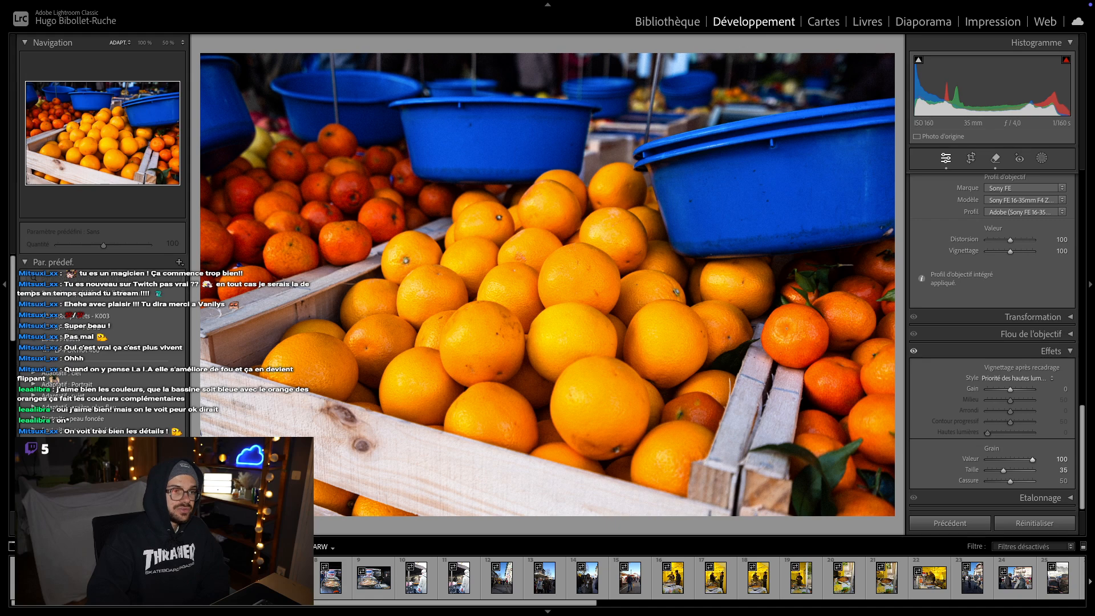
click(524, 270)
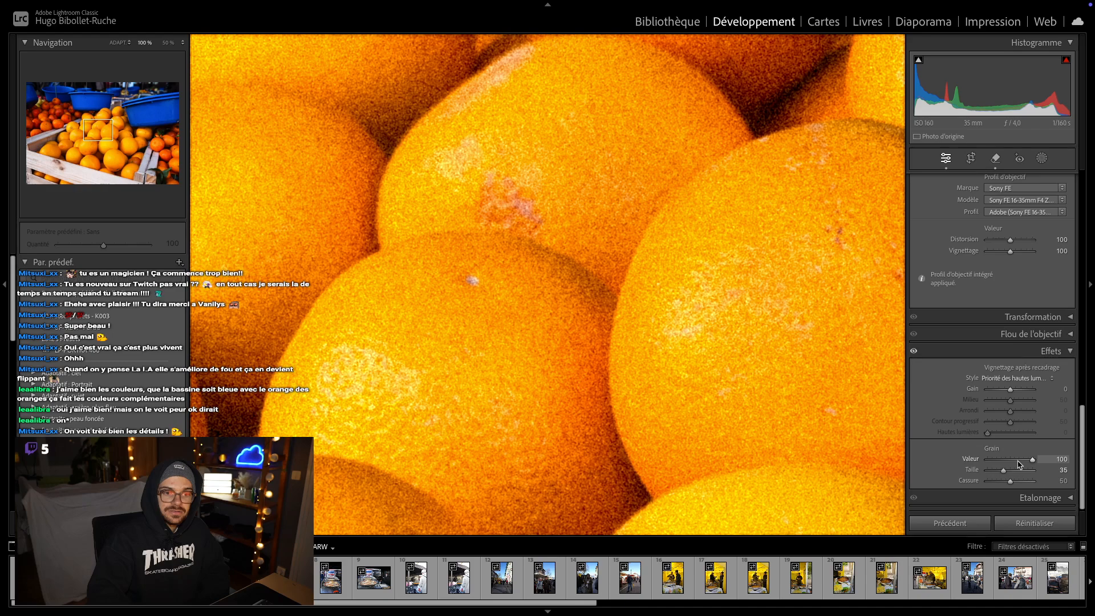
click(1056, 459)
text(55)
key(Return)
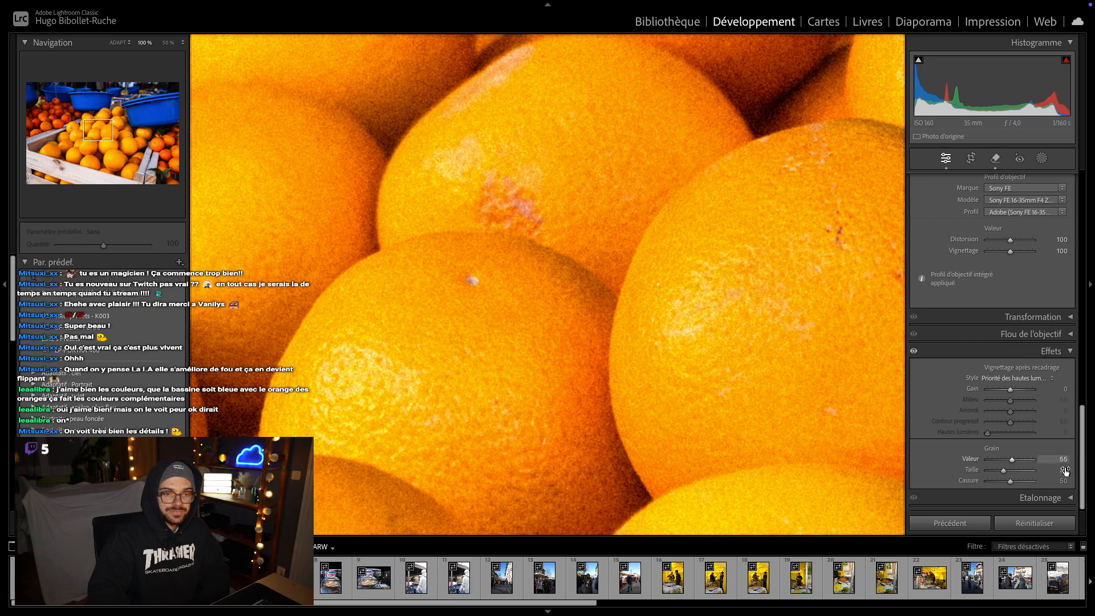
- Try a grain roughness of 100 on the orange crate photo and check it at full view and 100 %
drag(1029, 487, 1049, 480)
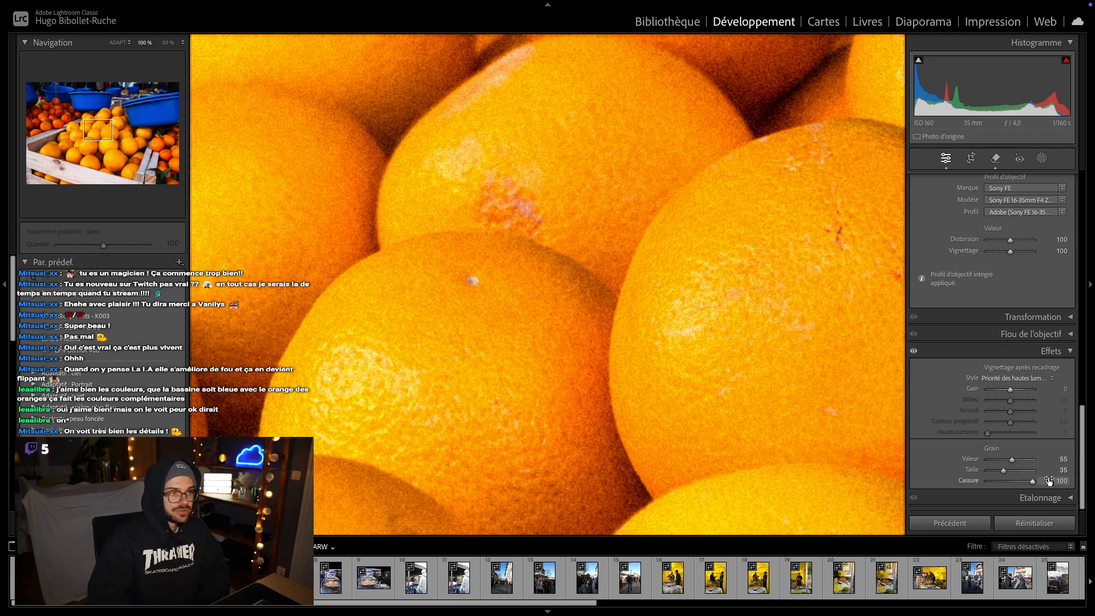
click(639, 307)
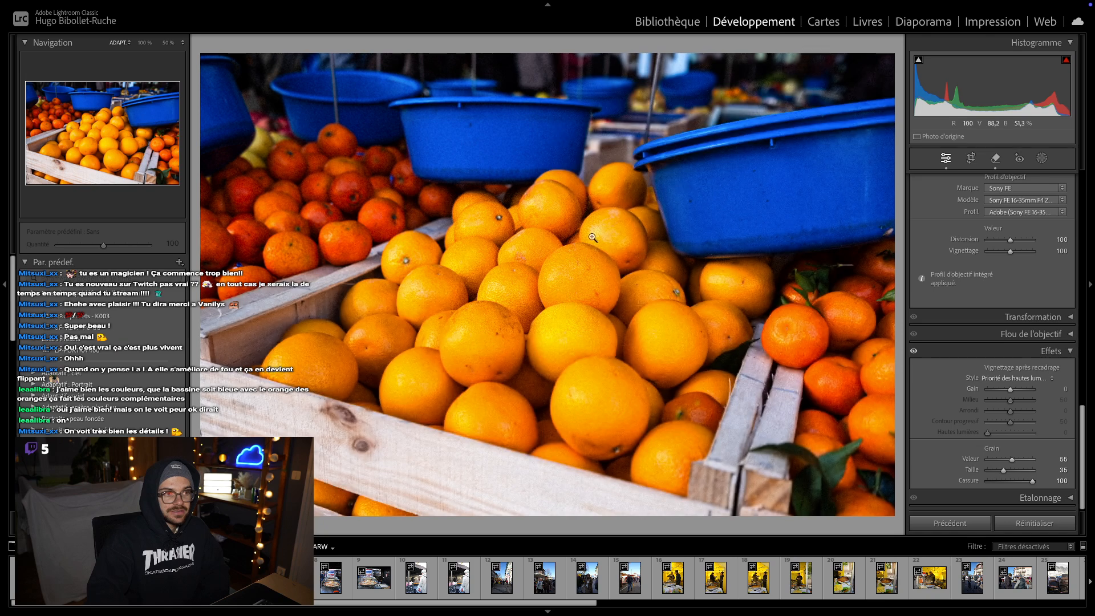
click(533, 269)
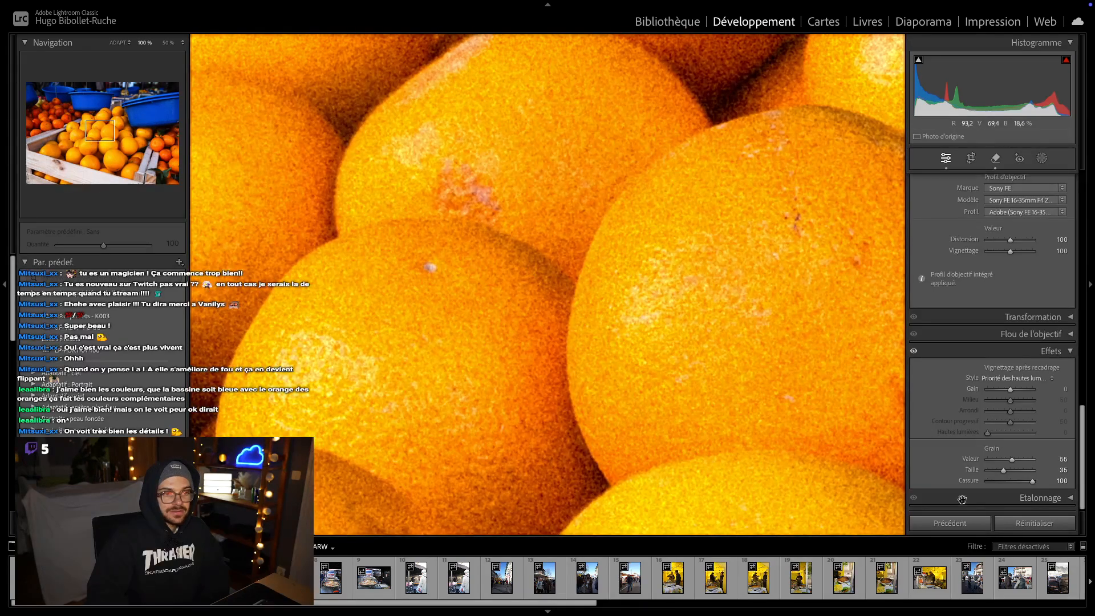
- Set the orange crate photo's grain roughness to 55 and check the oranges at 100 %
click(1060, 481)
text(55)
key(Return)
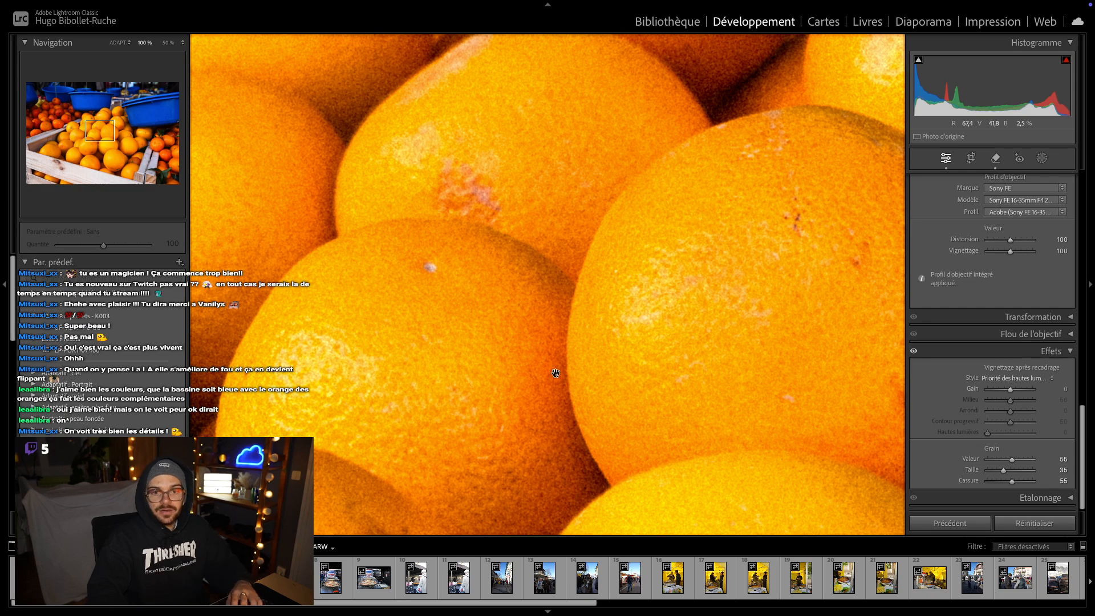
click(532, 352)
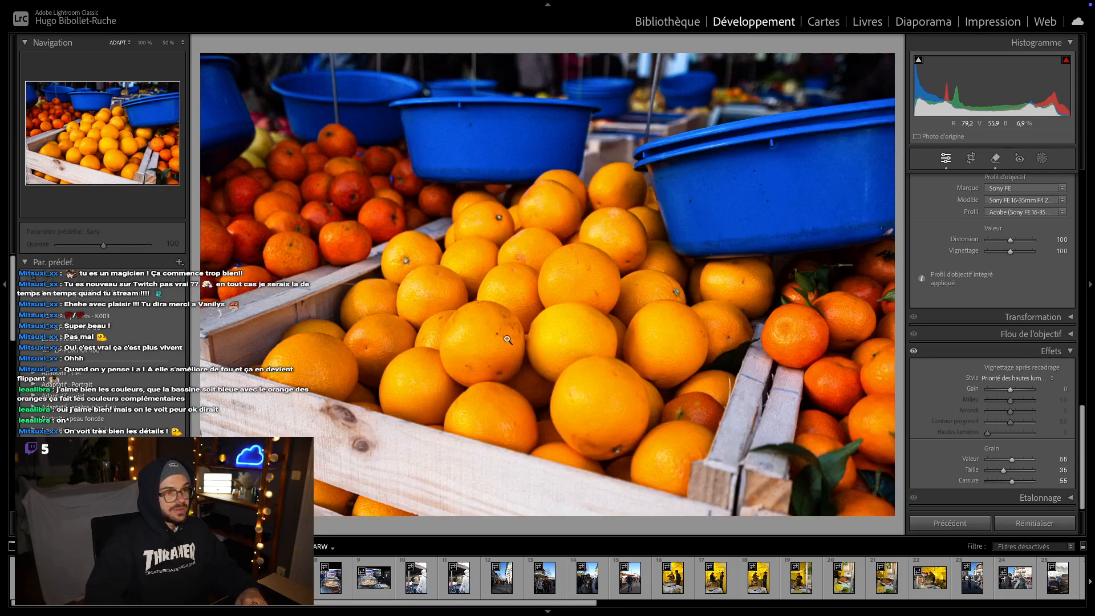
click(579, 301)
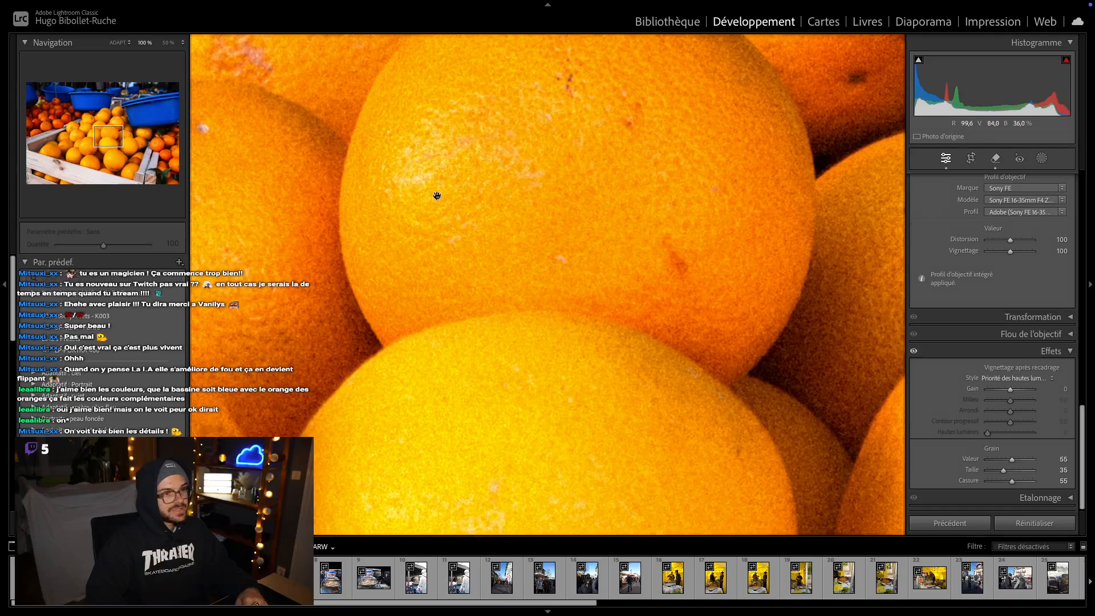
click(469, 204)
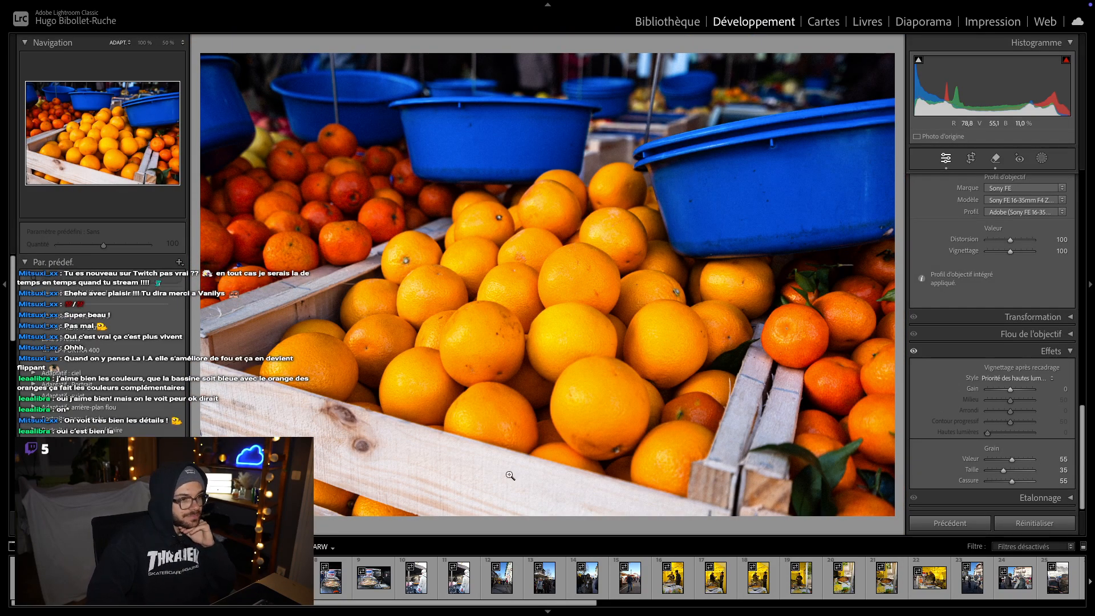
- Straighten the photo of the shoppers seen from behind to an angle of -1.71 and tighten its crop, keeping the original aspect
key(Right)
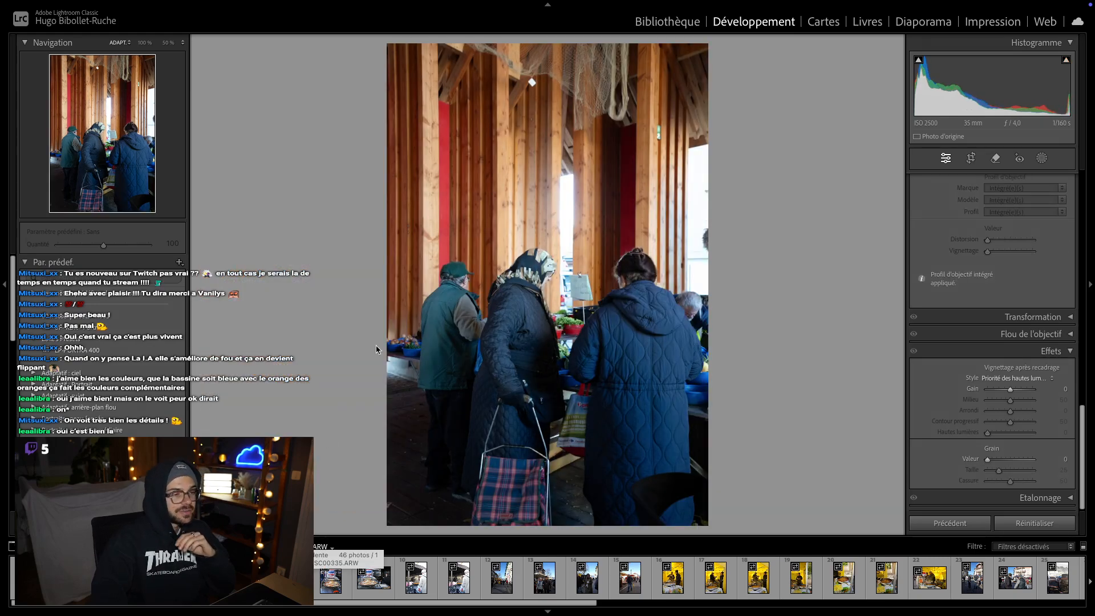
click(969, 159)
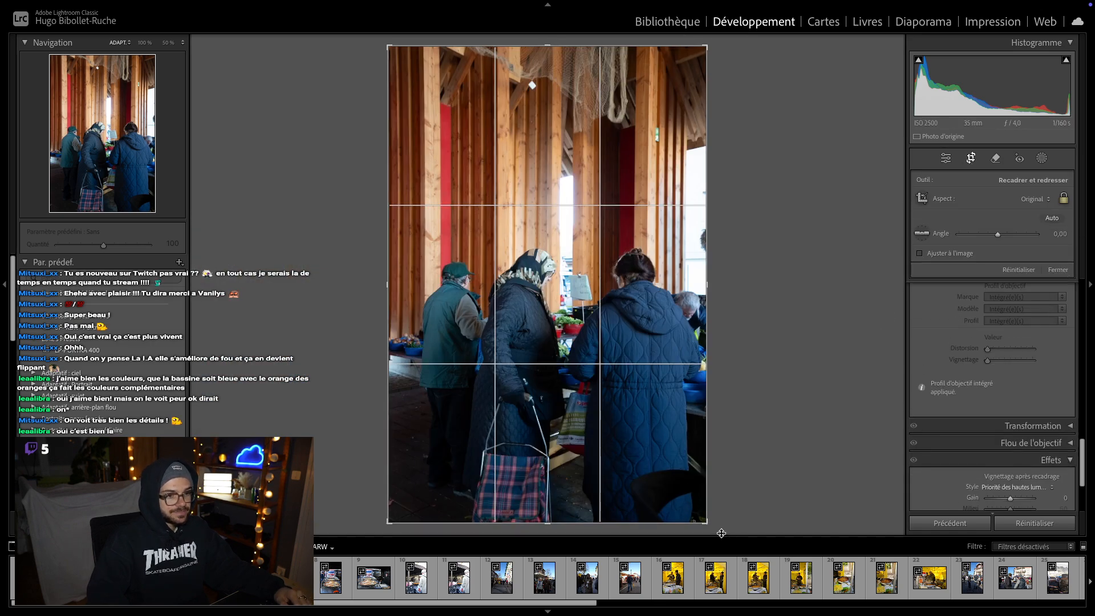
drag(719, 531, 724, 520)
drag(474, 342, 511, 326)
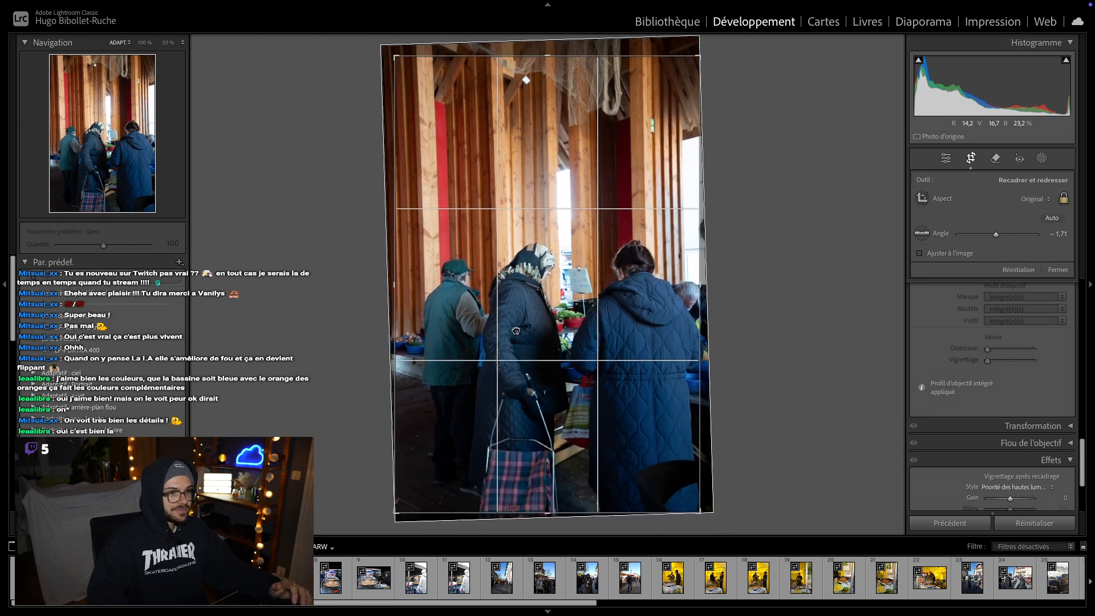
drag(394, 281, 402, 280)
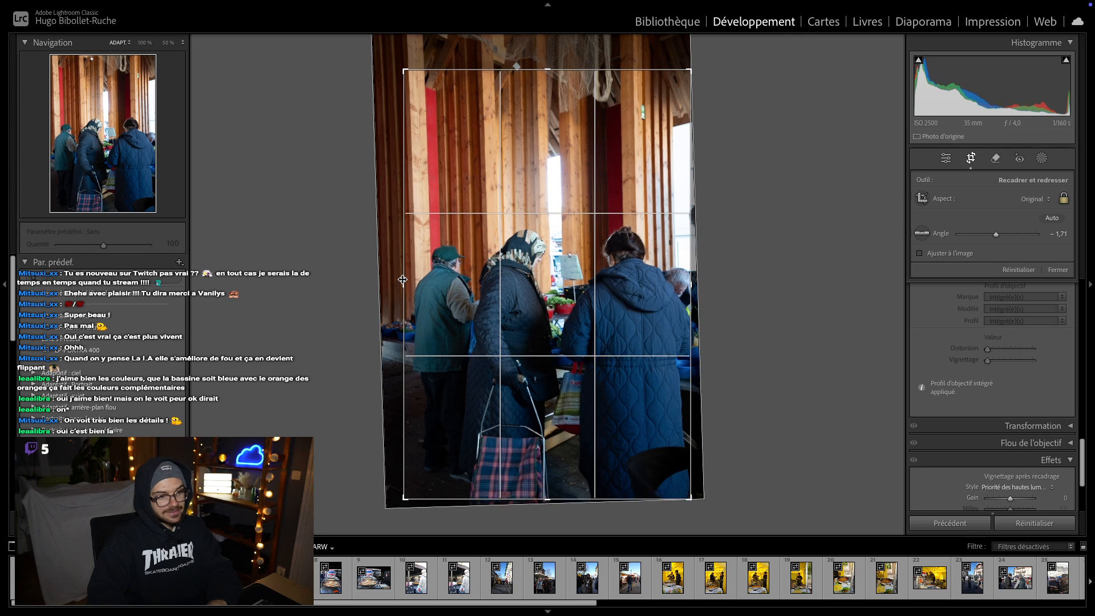
key(Return)
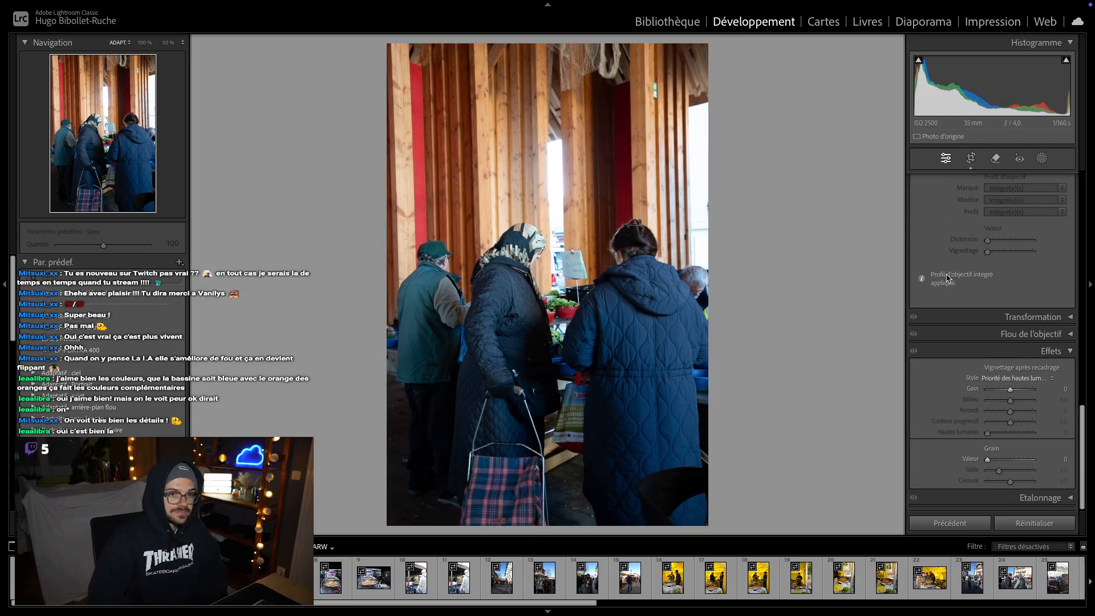
- Lower the shoppers photo's tone curve to -28 in Shadows and -5 in Darks, and check the bright background at 100 %
scroll(947, 279, up, 10)
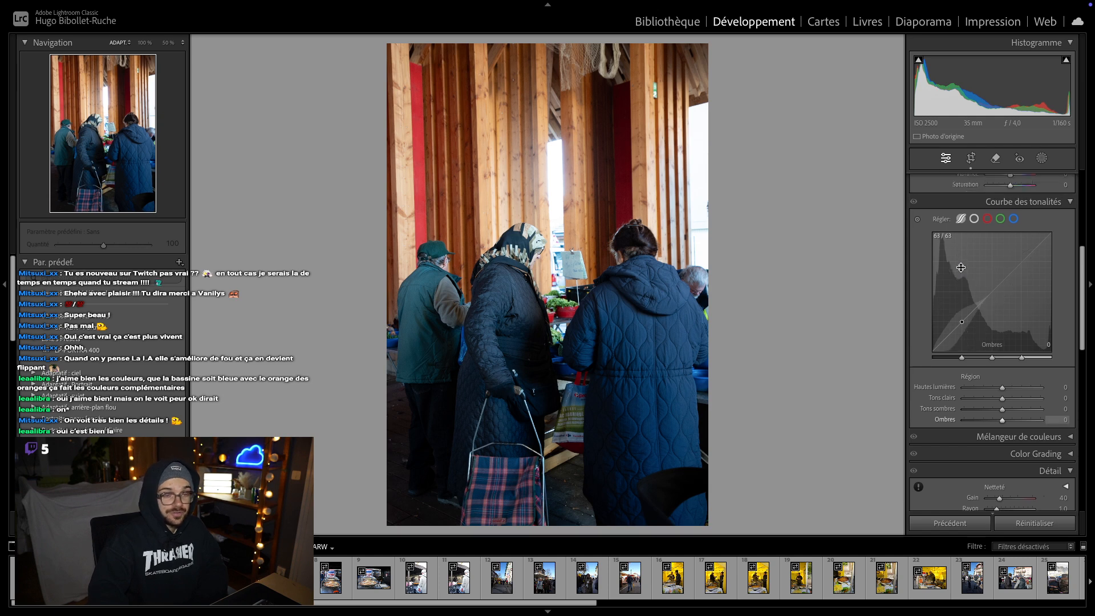
scroll(961, 268, up, 2)
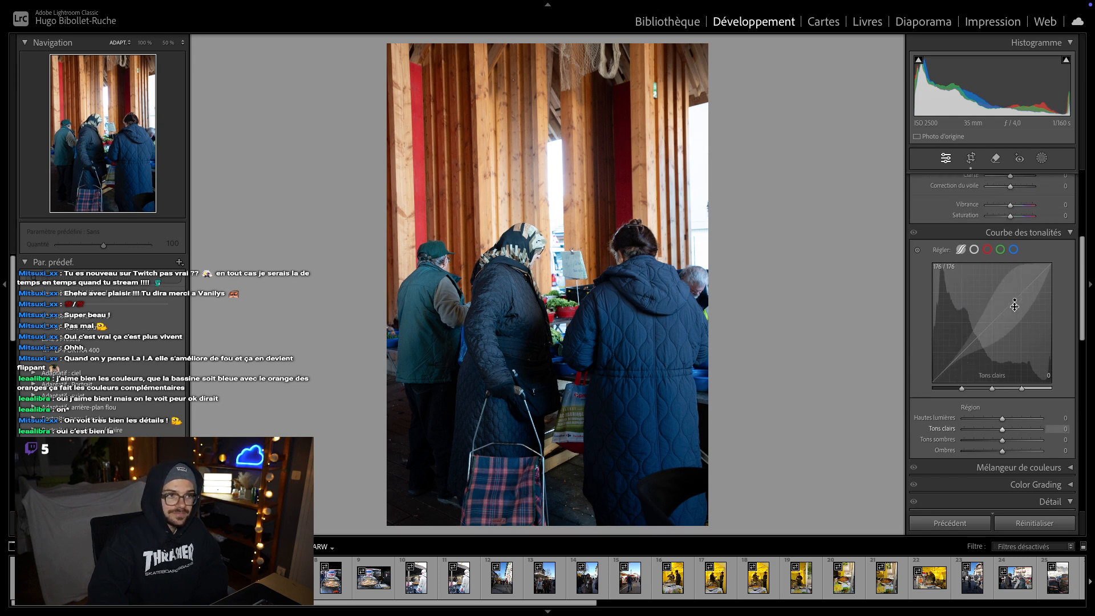
mouse_move(961, 342)
mouse_down()
mouse_move(961, 359)
mouse_move(981, 339)
mouse_up()
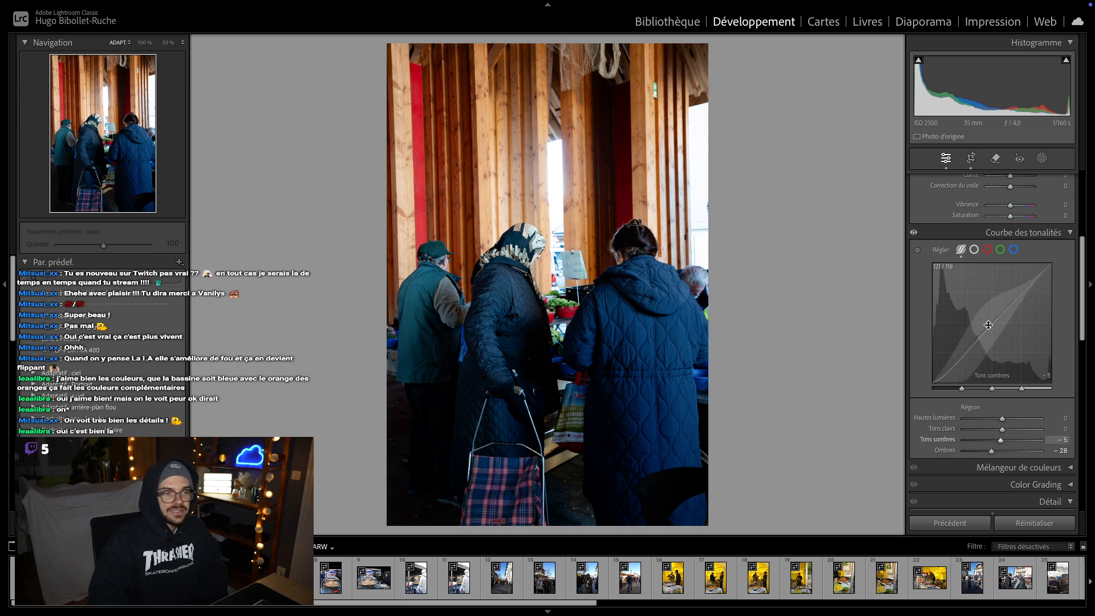
click(700, 168)
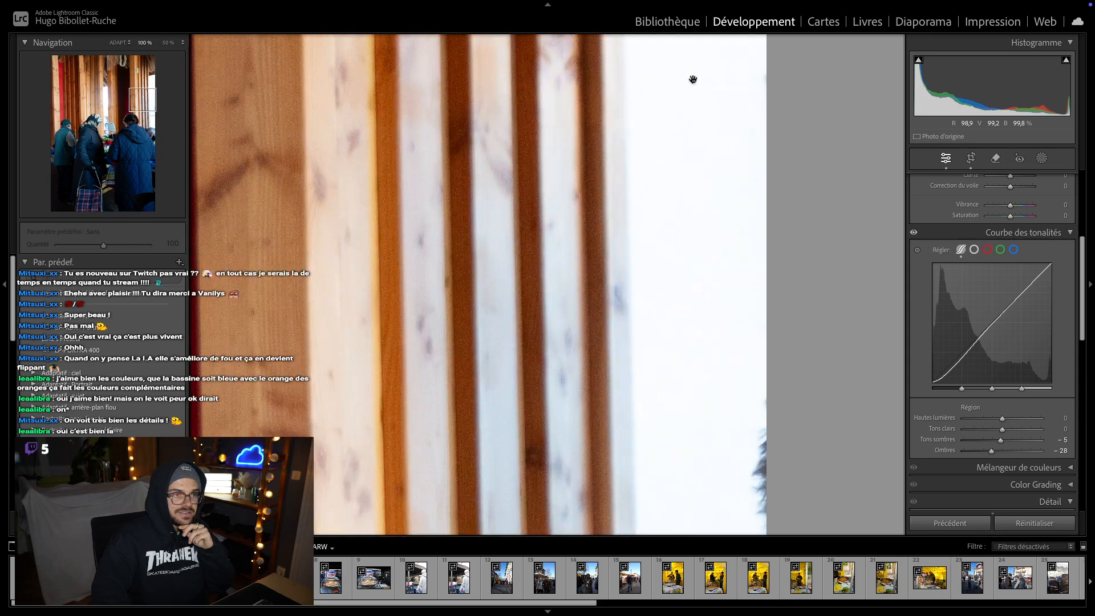
click(696, 297)
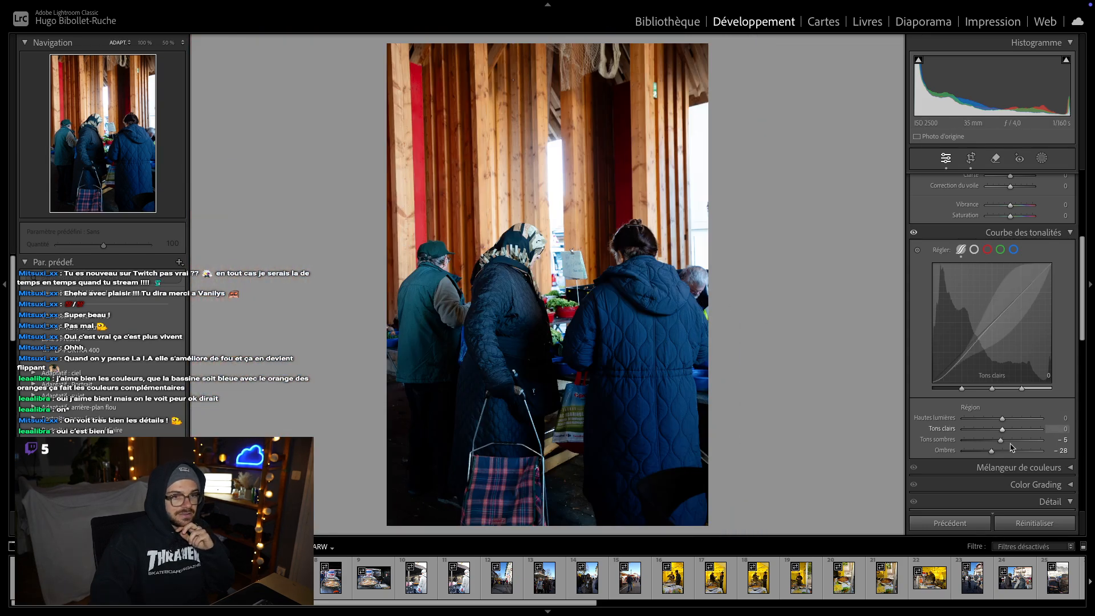
- Remove chromatic aberration and enable the lens profile correction on the shoppers photo
scroll(928, 435, down, 6)
click(918, 461)
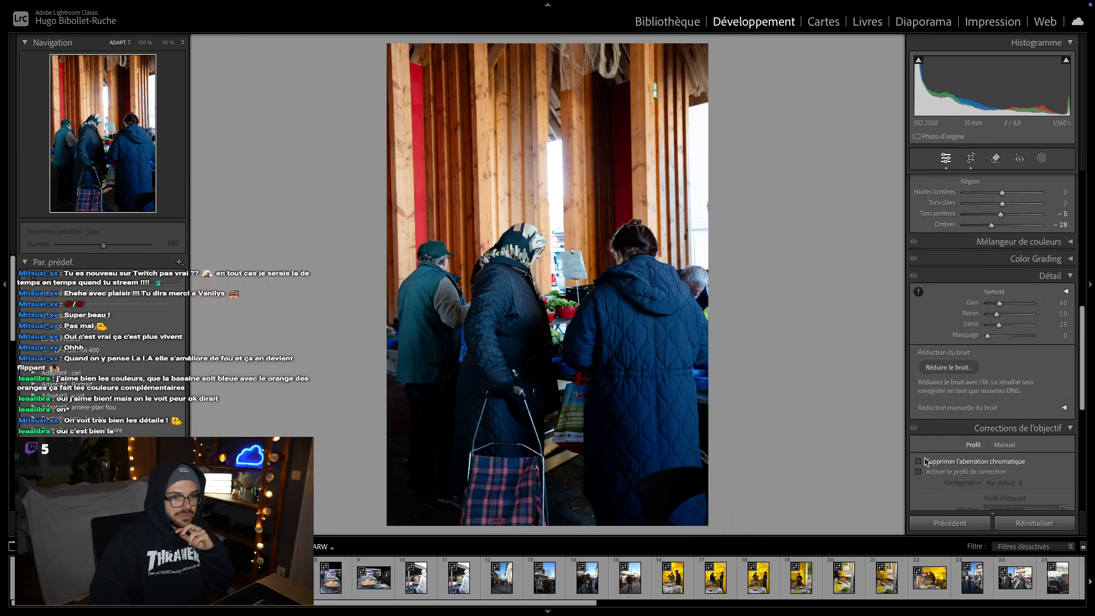
click(918, 471)
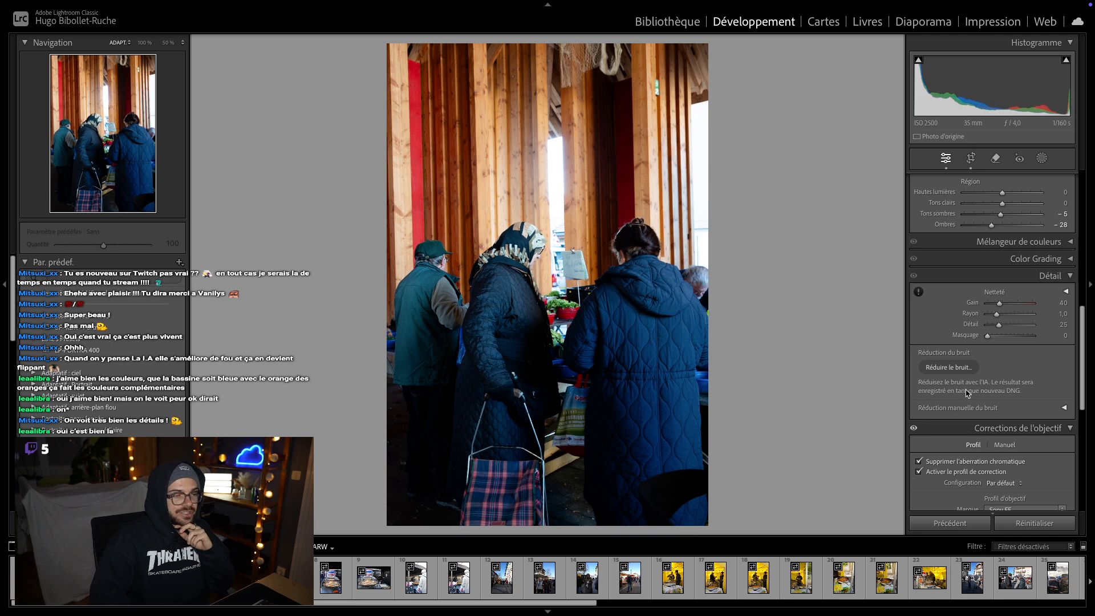
- Set the shoppers photo's contrast to +16 and saturation to +7, and check the result up close
scroll(969, 410, up, 6)
scroll(964, 395, down, 1)
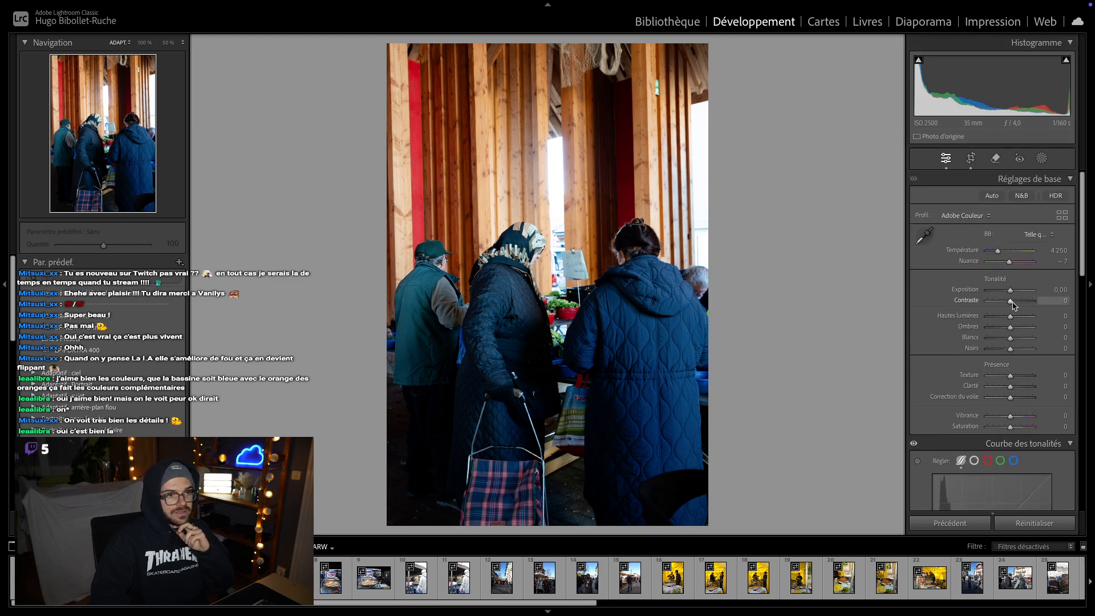
drag(1011, 303, 1017, 306)
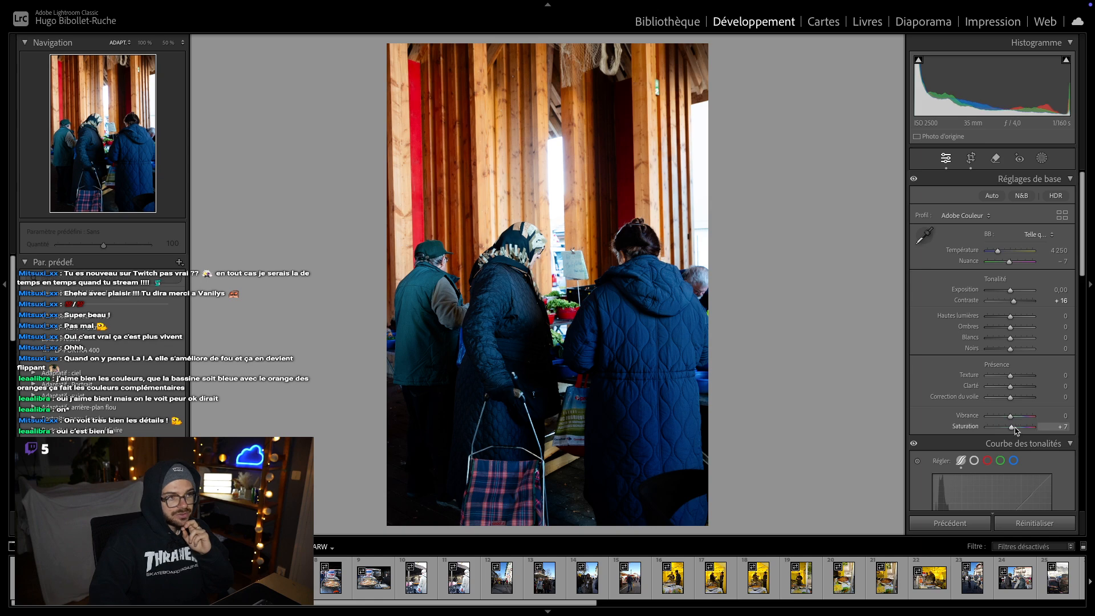
click(423, 162)
click(410, 274)
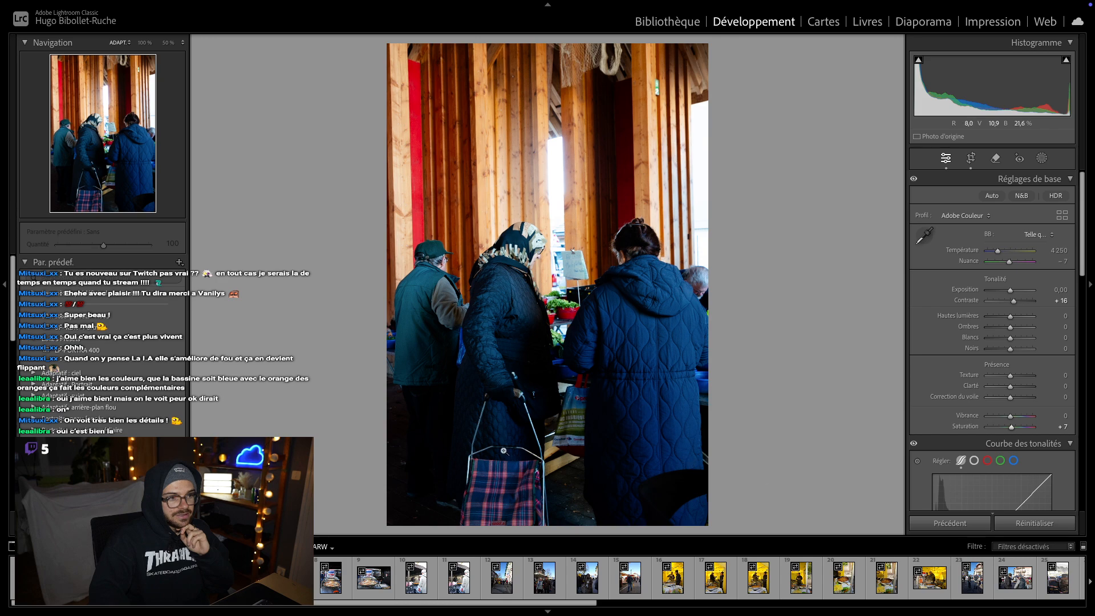
- Inspect the plaid shopping trolley at 100 % and try raising the shoppers photo's shadows
click(484, 519)
drag(557, 337, 552, 269)
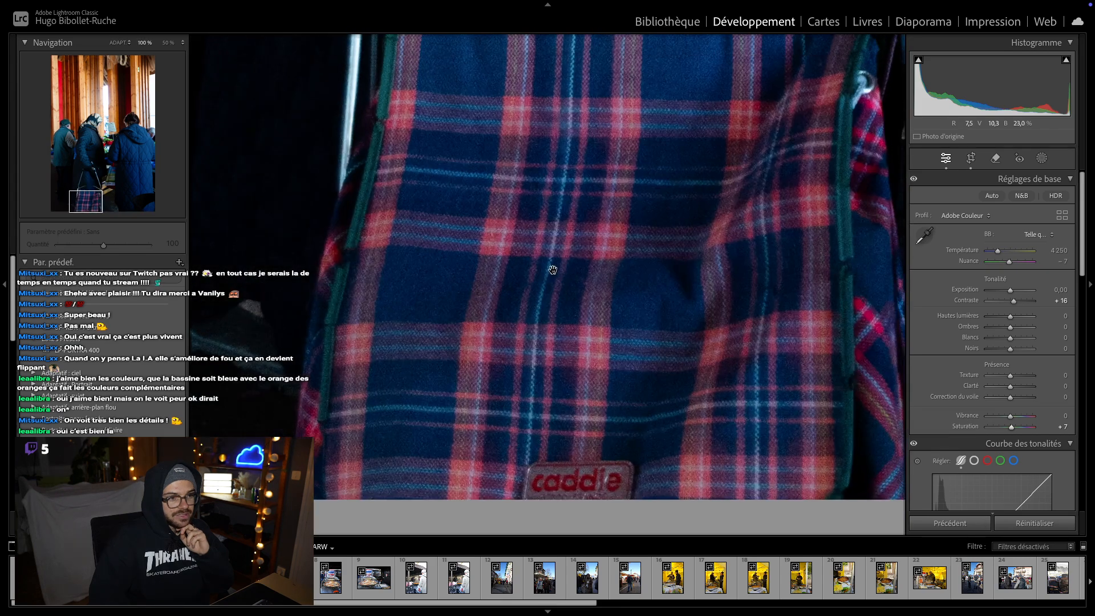
click(595, 267)
click(537, 431)
drag(524, 489, 536, 245)
click(536, 245)
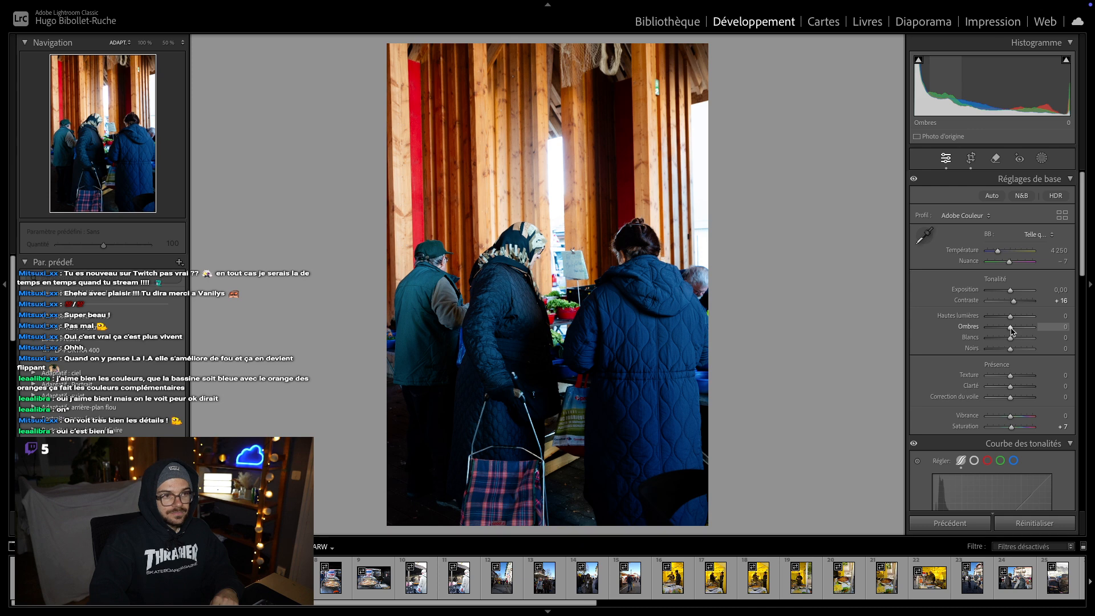
drag(1012, 329, 1018, 330)
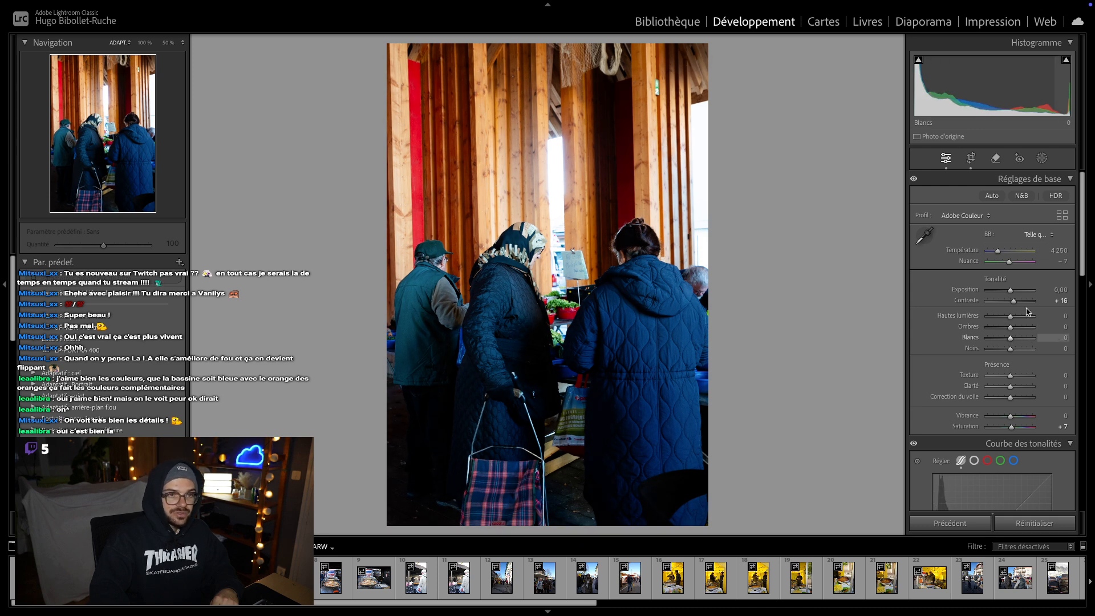
- Create a Select Subject mask on the shoppers photo and add a second subject selection to the same mask
click(1042, 160)
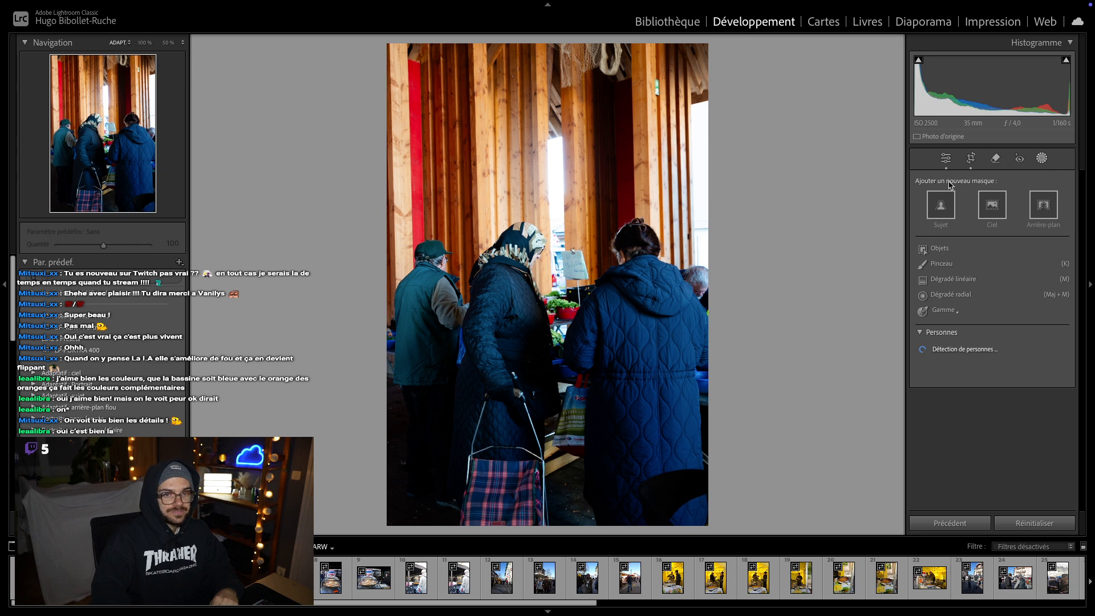
click(949, 209)
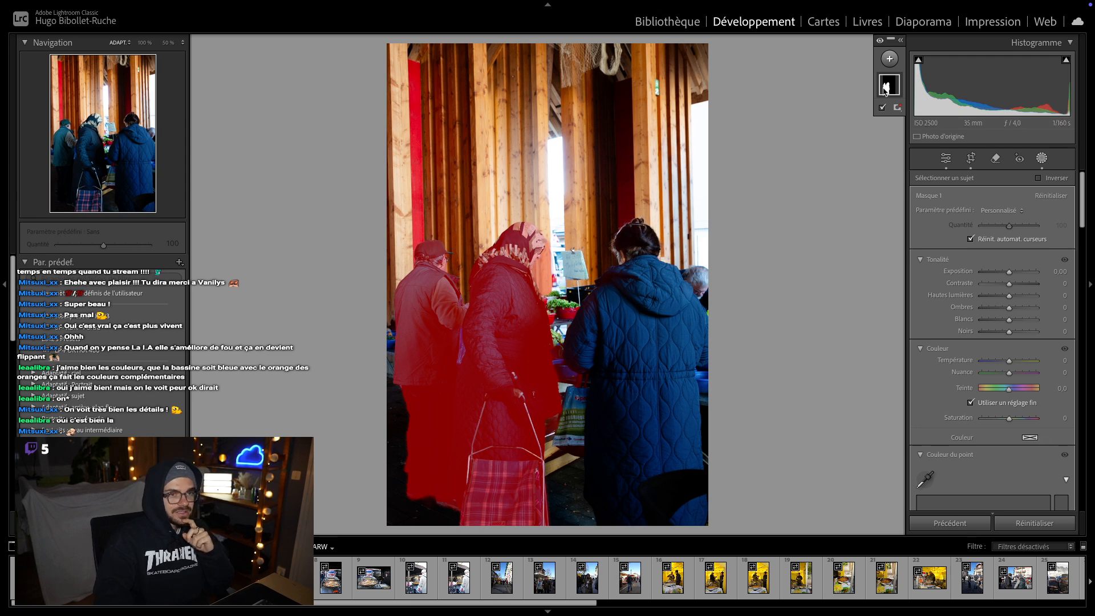
mouse_move(886, 91)
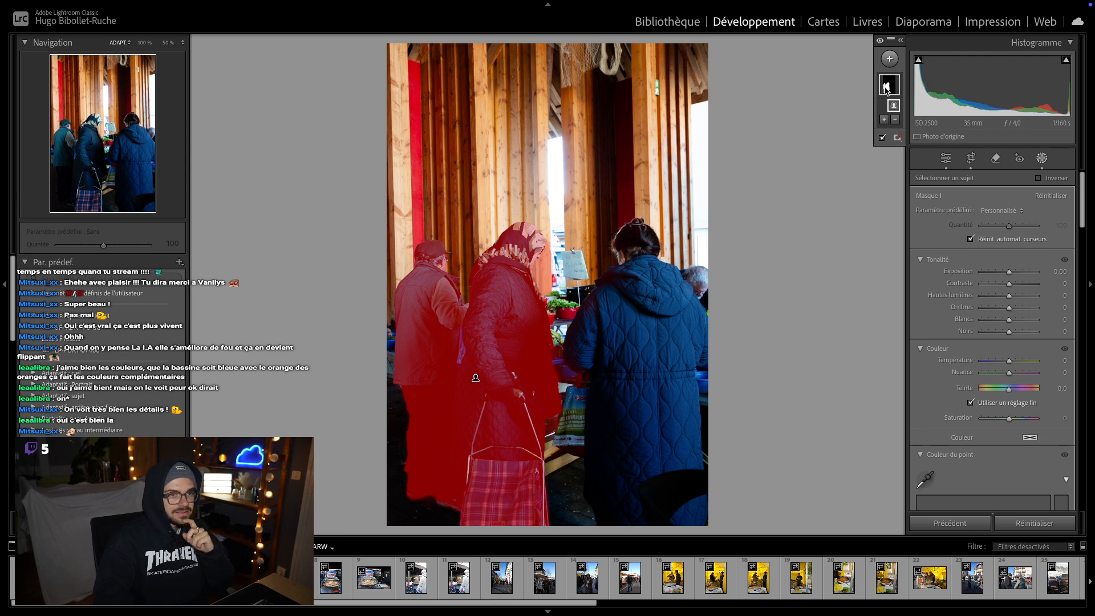
click(885, 120)
click(904, 140)
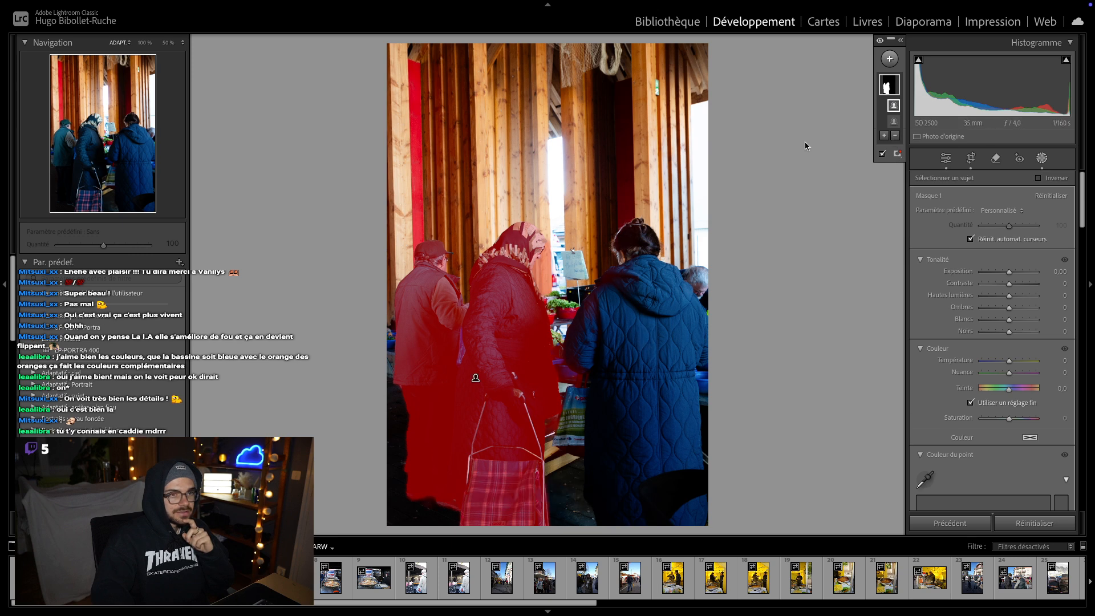
- Add a brush (Pinceau) component to the people mask and paint over the woman in the quilted blue coat
click(884, 137)
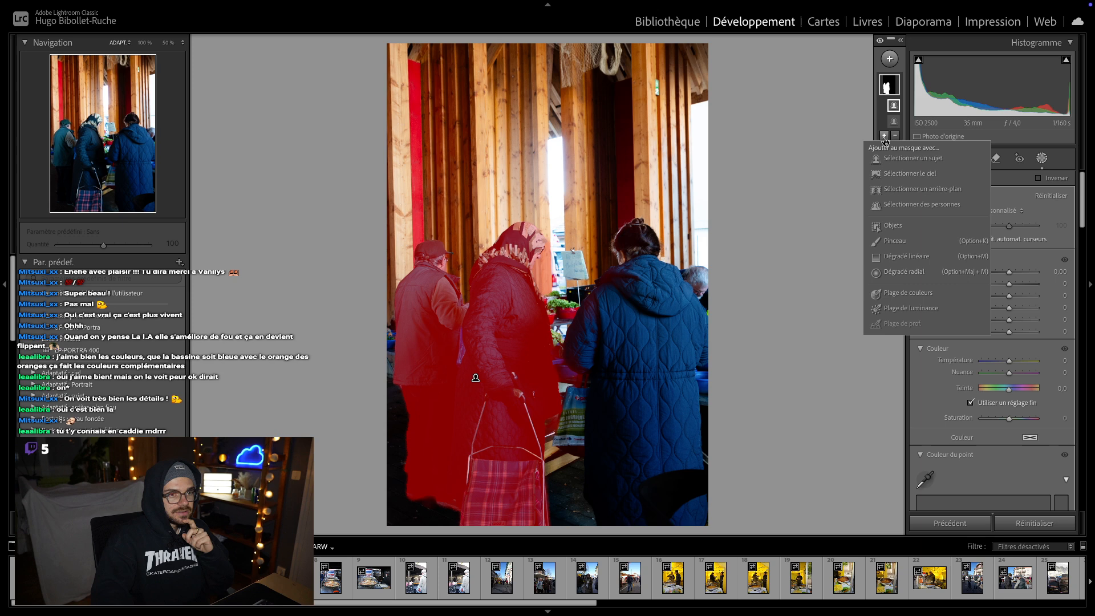
click(899, 249)
scroll(638, 428, down, 3)
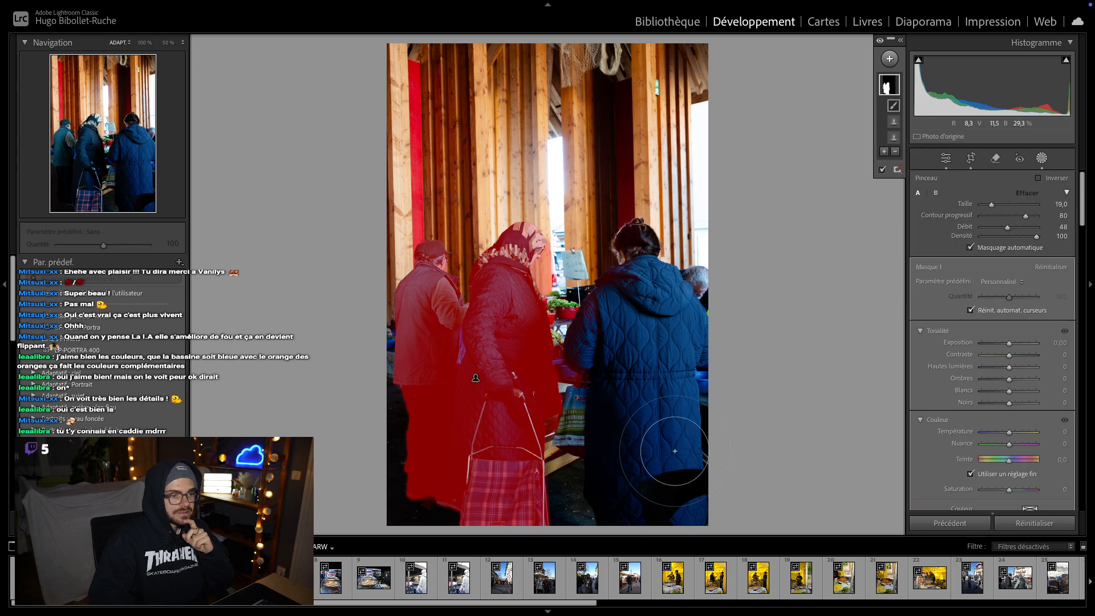
mouse_move(671, 453)
mouse_down()
mouse_move(643, 484)
mouse_move(646, 439)
mouse_move(630, 495)
mouse_move(629, 467)
mouse_move(658, 463)
mouse_move(670, 398)
mouse_move(646, 251)
mouse_move(645, 271)
mouse_move(632, 259)
mouse_move(645, 305)
mouse_move(617, 313)
mouse_move(631, 313)
mouse_move(614, 338)
mouse_move(622, 396)
mouse_move(672, 388)
mouse_move(674, 418)
mouse_move(685, 396)
mouse_move(702, 399)
mouse_move(666, 519)
mouse_move(689, 338)
mouse_move(677, 303)
mouse_move(665, 290)
mouse_move(682, 313)
mouse_move(640, 275)
mouse_move(664, 289)
mouse_move(668, 305)
mouse_move(655, 312)
mouse_move(637, 252)
mouse_move(590, 342)
mouse_move(606, 329)
mouse_move(570, 354)
mouse_move(653, 320)
mouse_move(666, 376)
mouse_move(655, 488)
mouse_move(672, 510)
mouse_move(655, 360)
mouse_move(656, 504)
mouse_move(635, 332)
mouse_up()
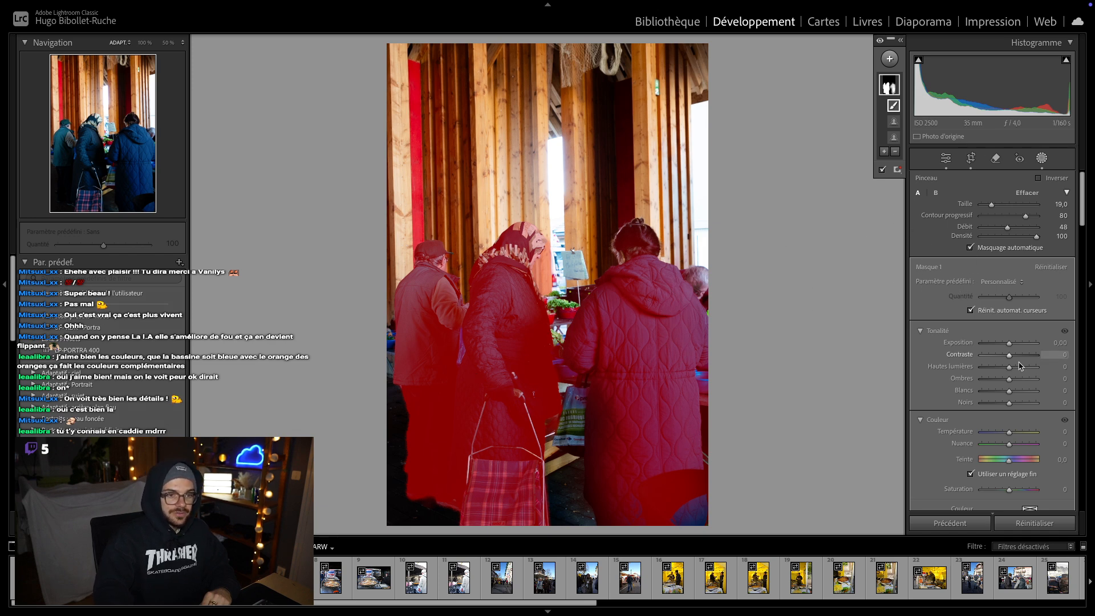
- Adjust the people mask's tone to Contraste 12, Hautes lumières 9, Ombres 43, Blancs 15 and Noirs -6, and leave the mask
drag(1009, 379, 1017, 382)
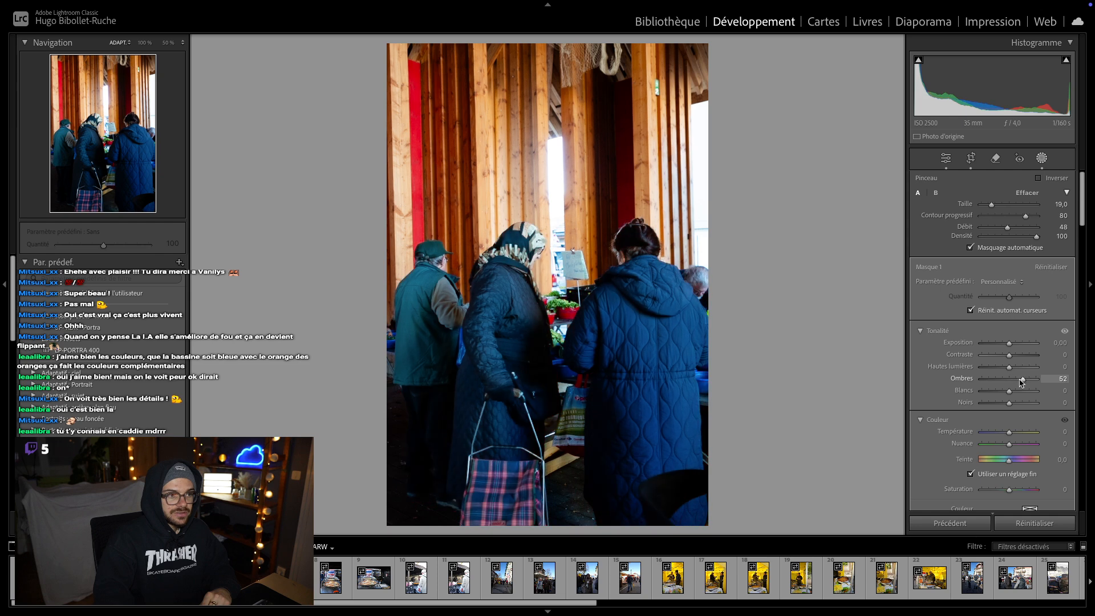
double_click(1016, 381)
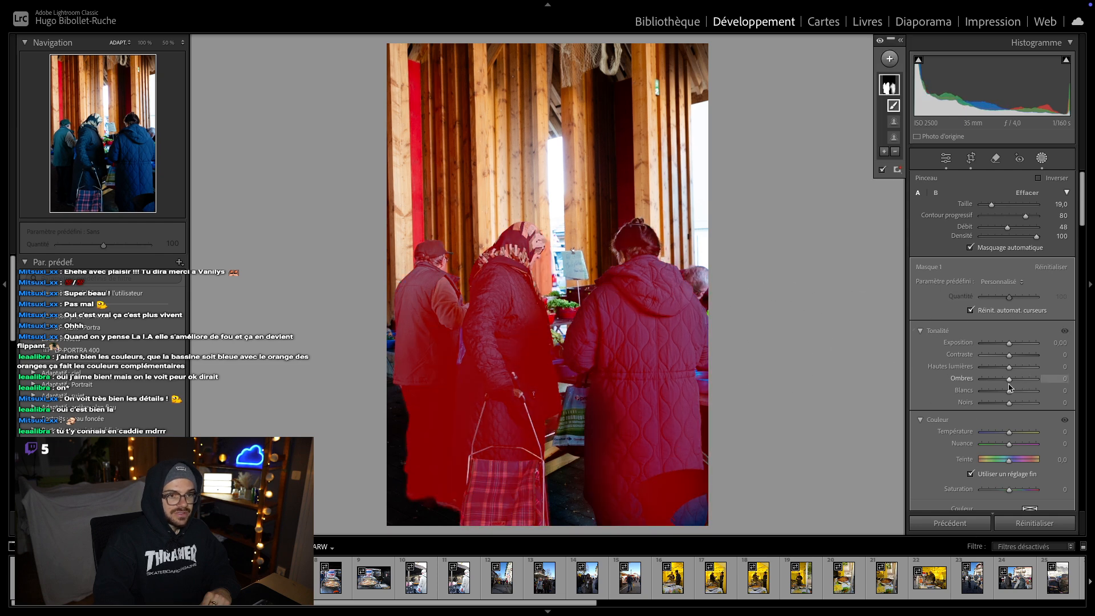
drag(1010, 381, 1016, 359)
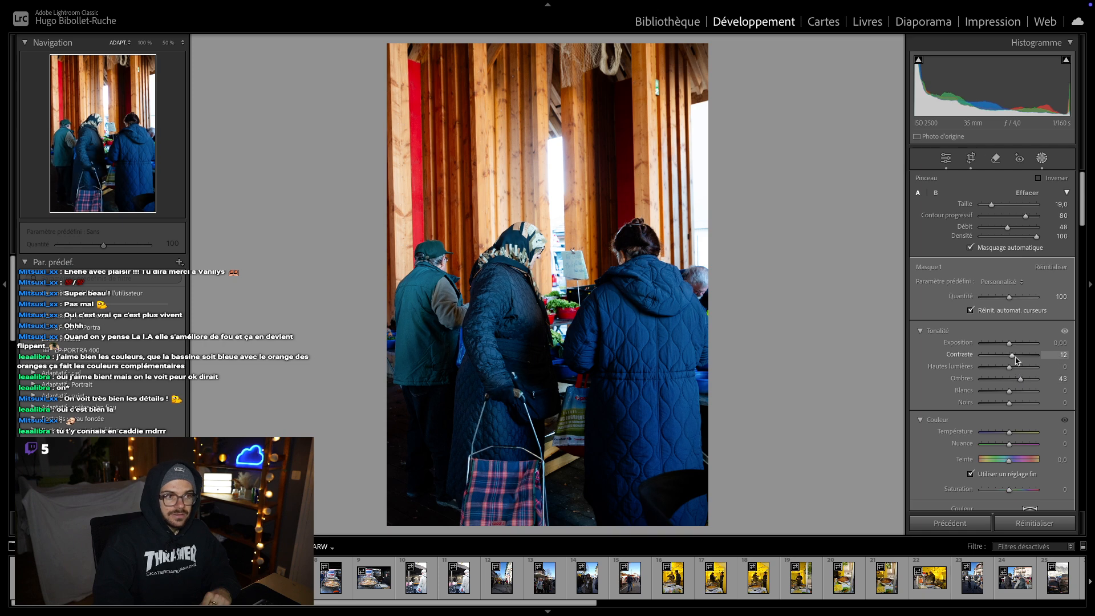
drag(1015, 357, 1015, 357)
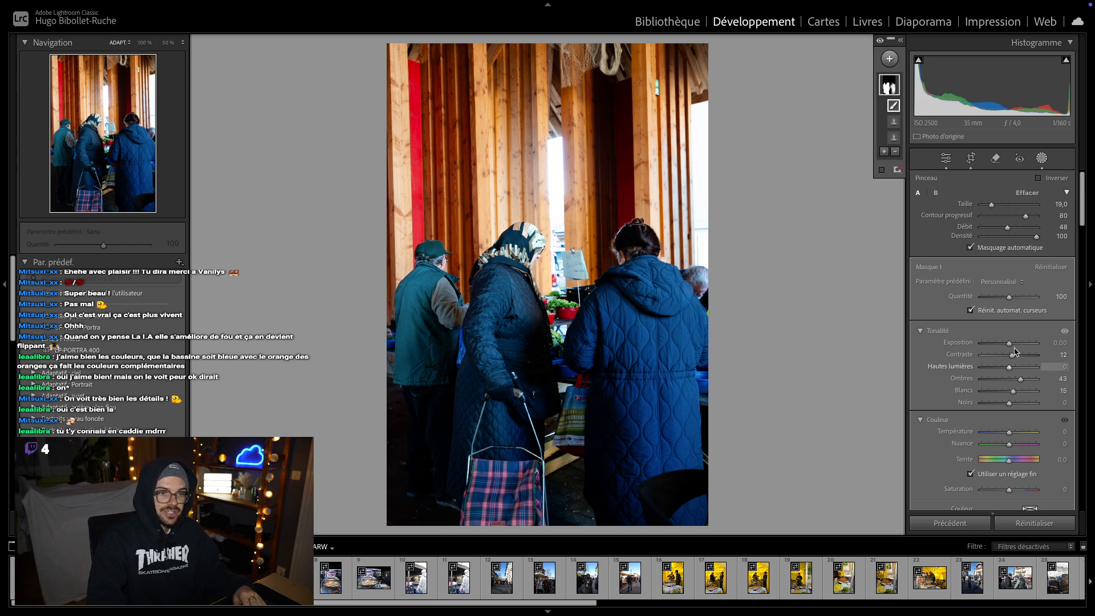
drag(1010, 369, 1007, 404)
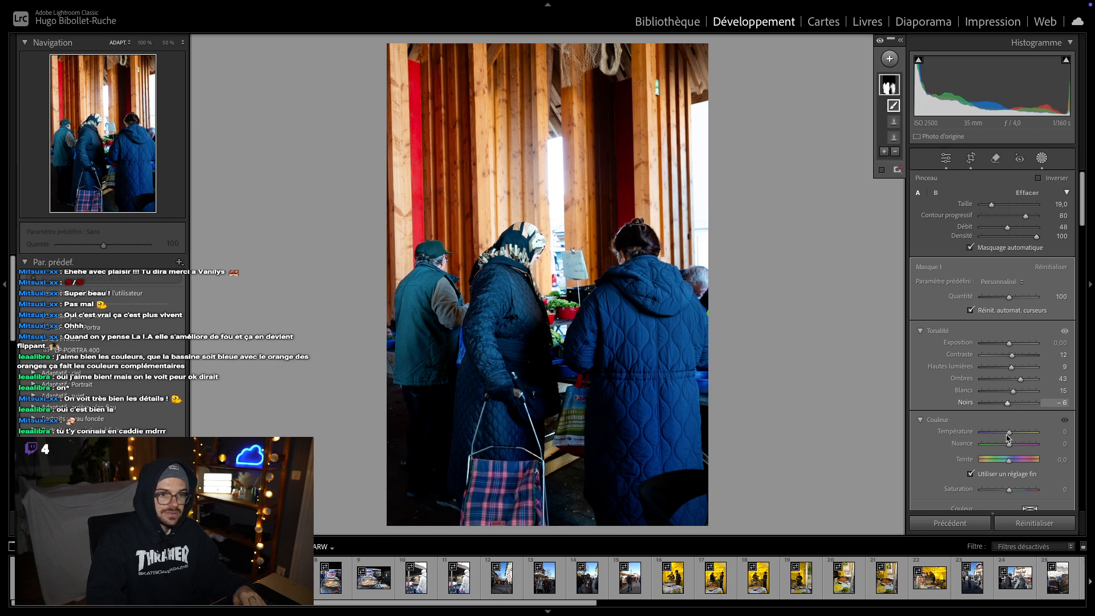
key(Escape)
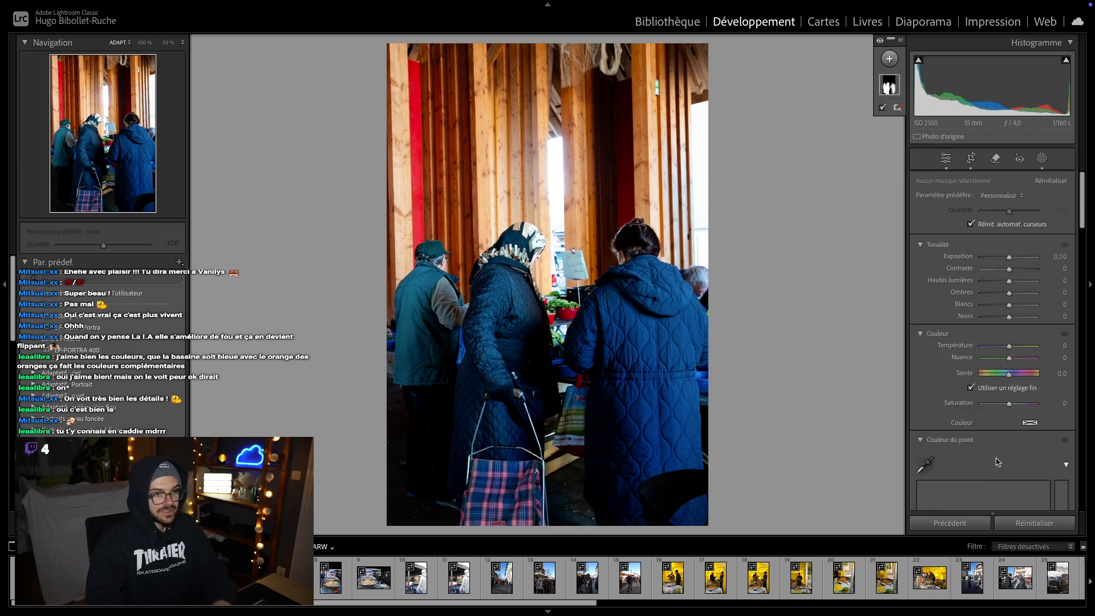
- Compare the market photo before and after editing, inspecting the woman's headscarf and coat close up
key(y)
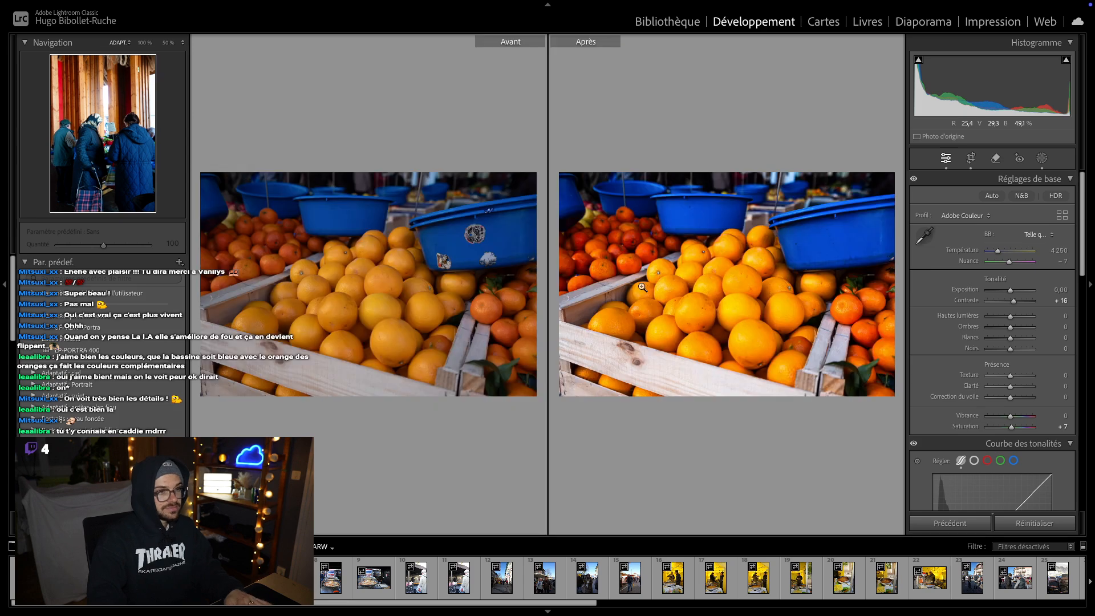
click(740, 247)
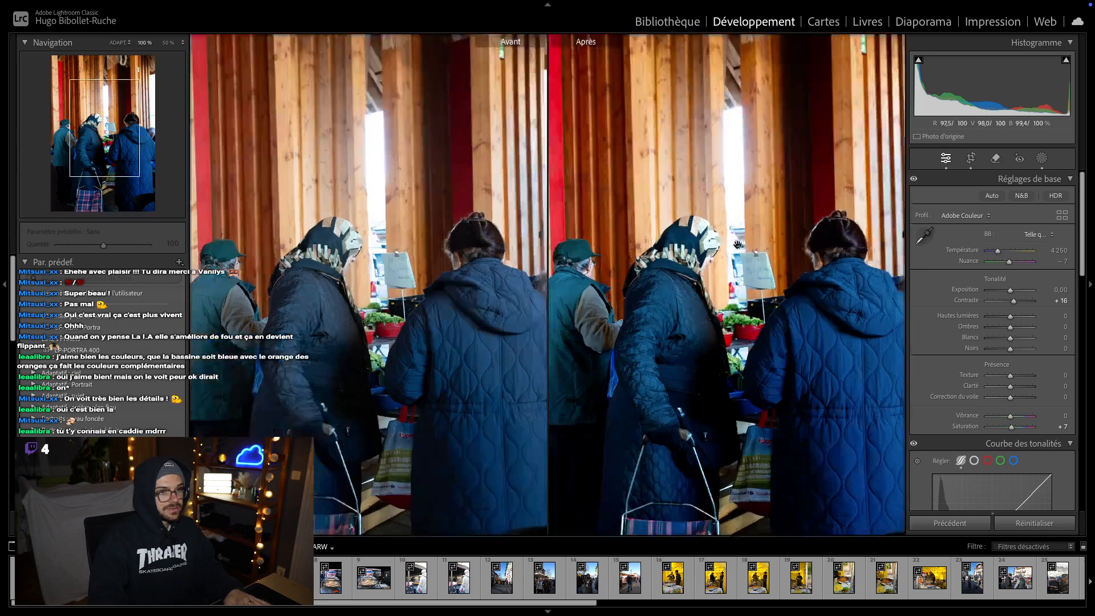
drag(687, 254, 814, 169)
drag(735, 299, 795, 171)
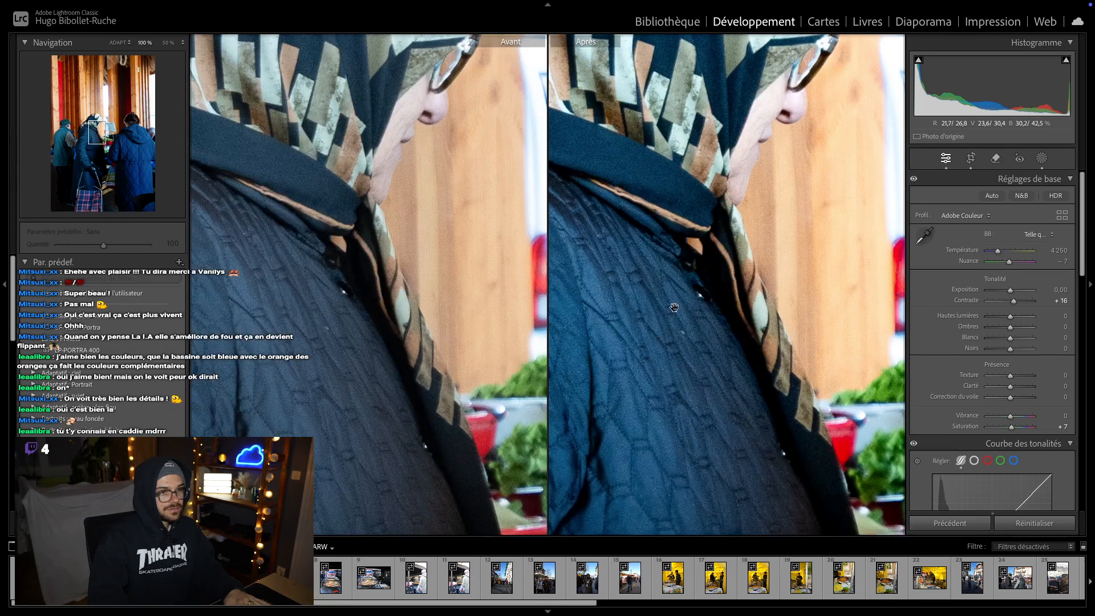
drag(673, 305, 716, 184)
drag(677, 334, 684, 303)
click(725, 236)
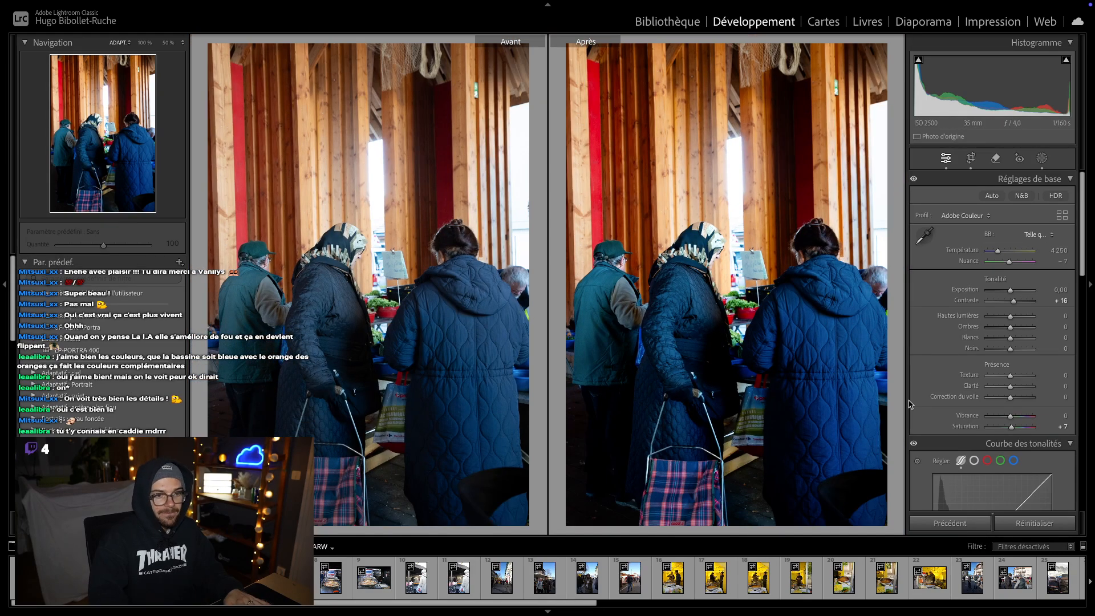
- Add grain to the market photo with Valeur 55 and Cassure 55
scroll(949, 414, down, 15)
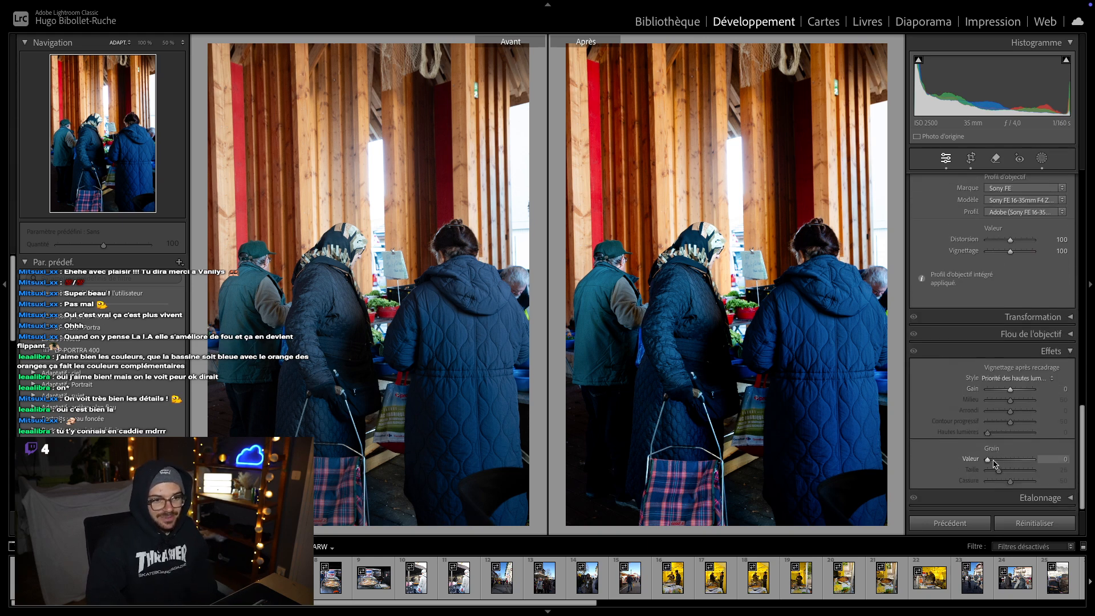
click(1057, 459)
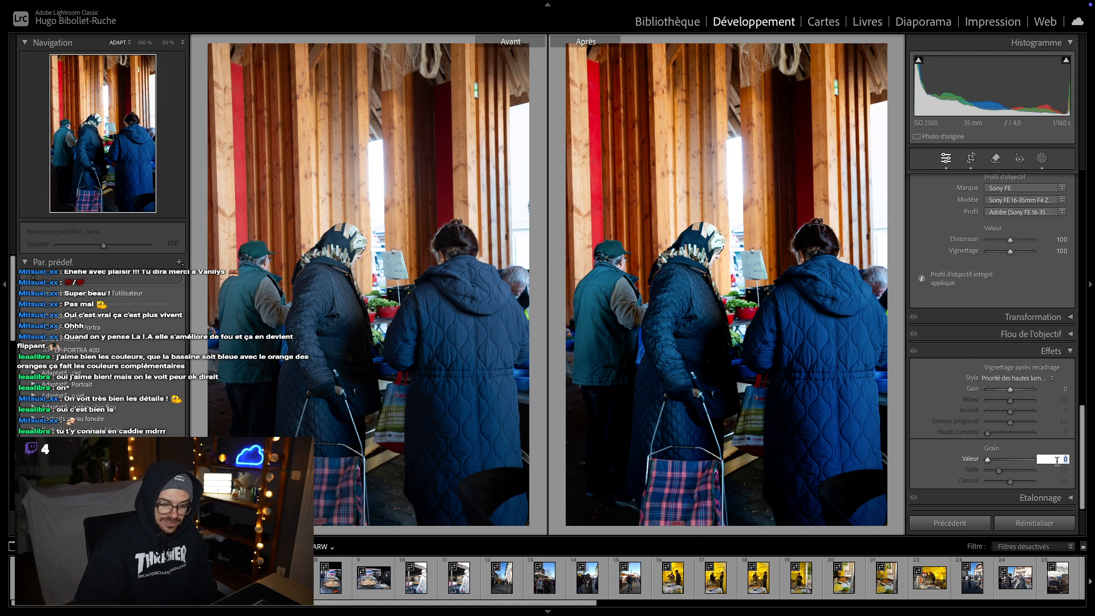
text(55)
key(Return)
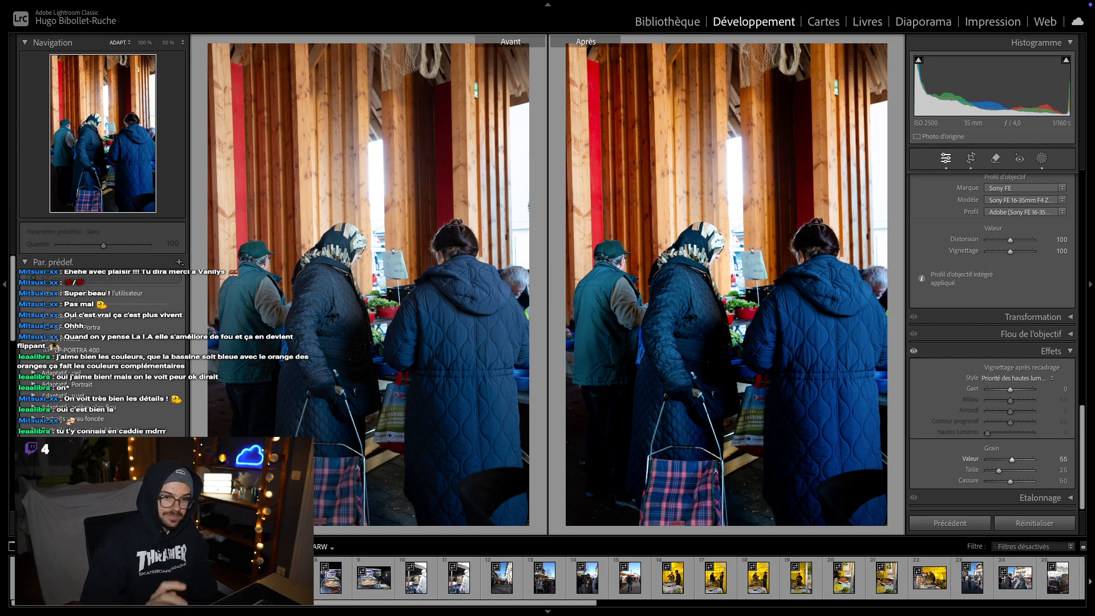
click(1062, 481)
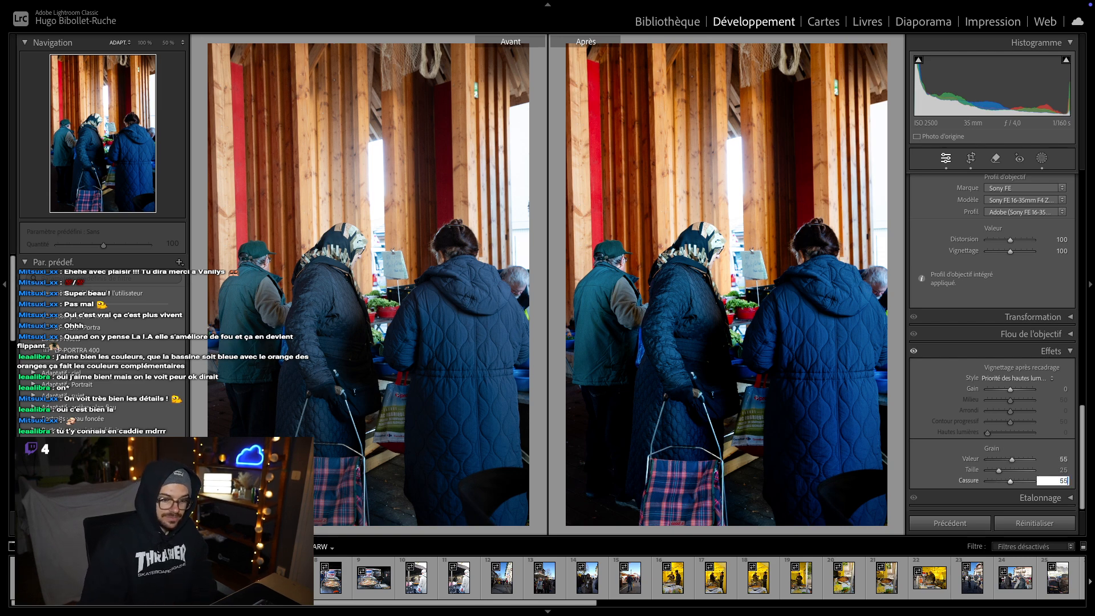
key(Return)
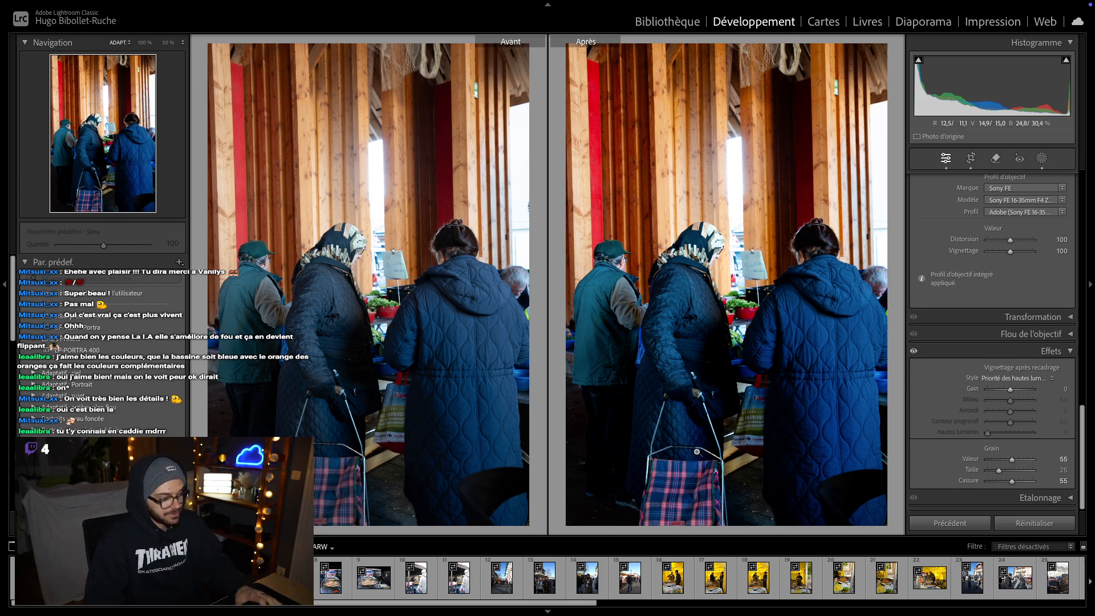
- Leave the before/after comparison, check the grain on the headscarf close up, and set both grain Valeur and Cassure to 60
key(y)
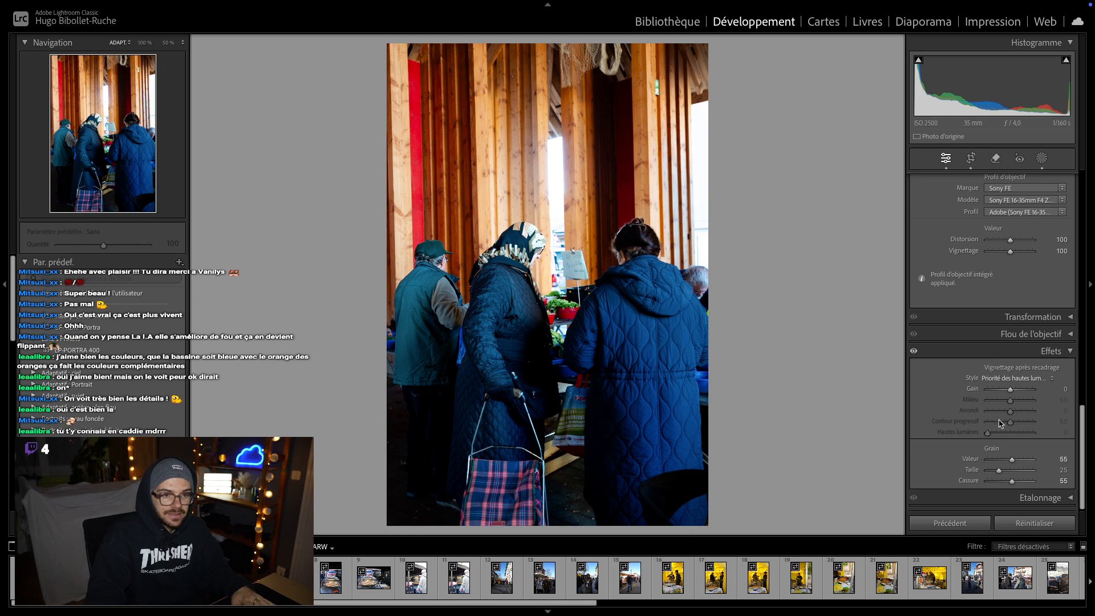
click(551, 313)
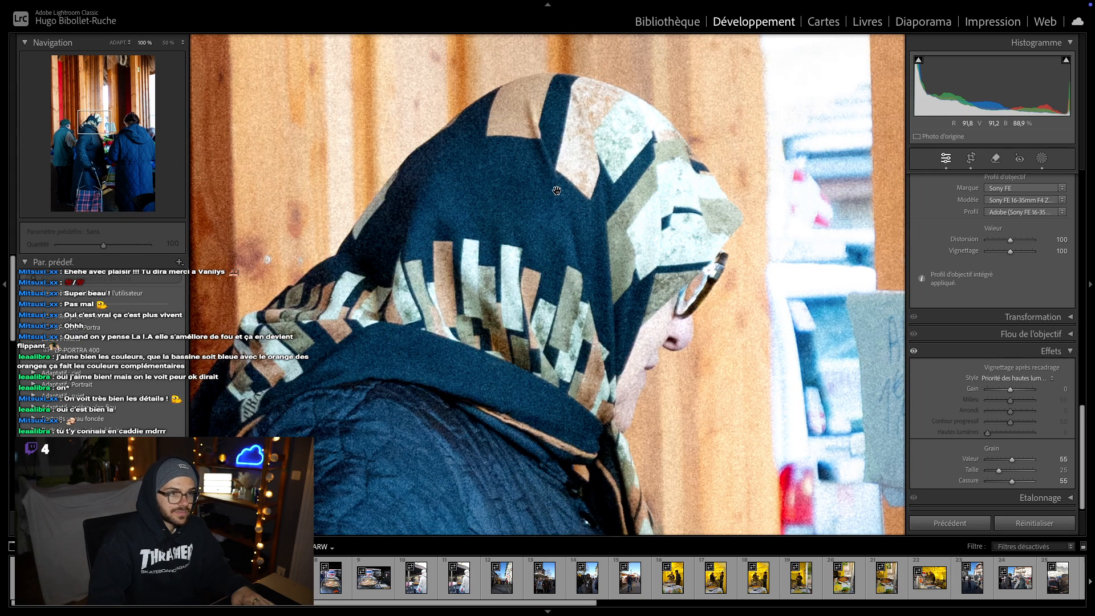
drag(697, 261, 622, 240)
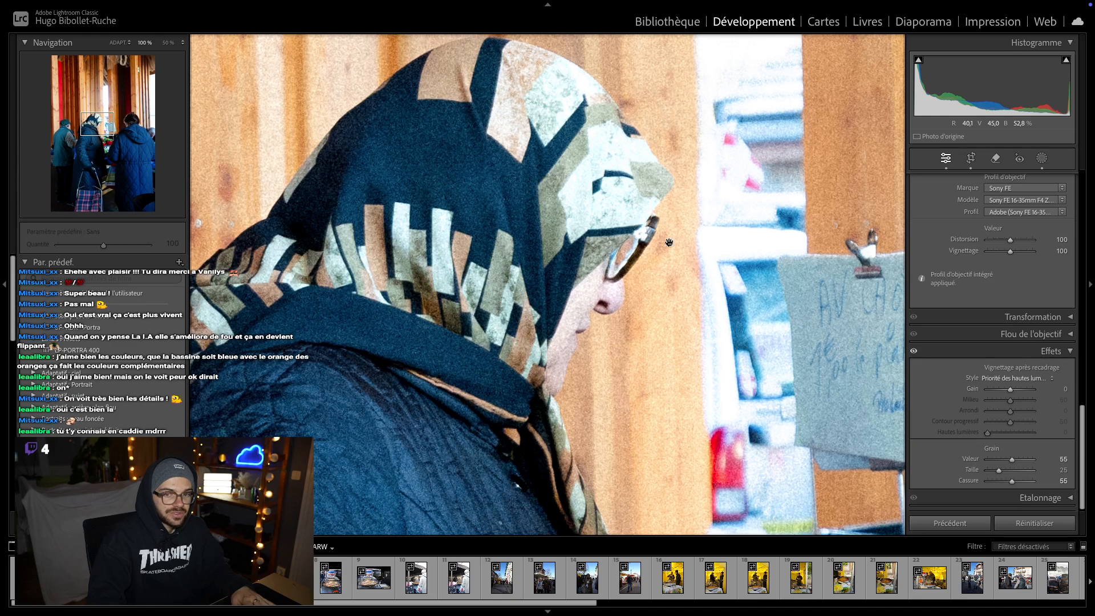
click(1060, 458)
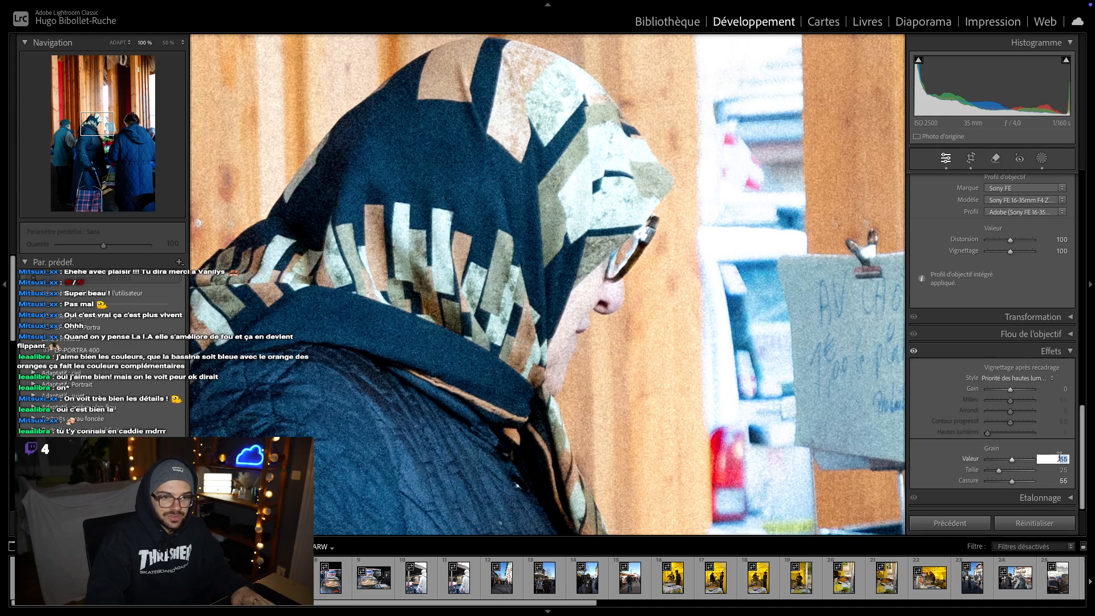
text(60)
key(Return)
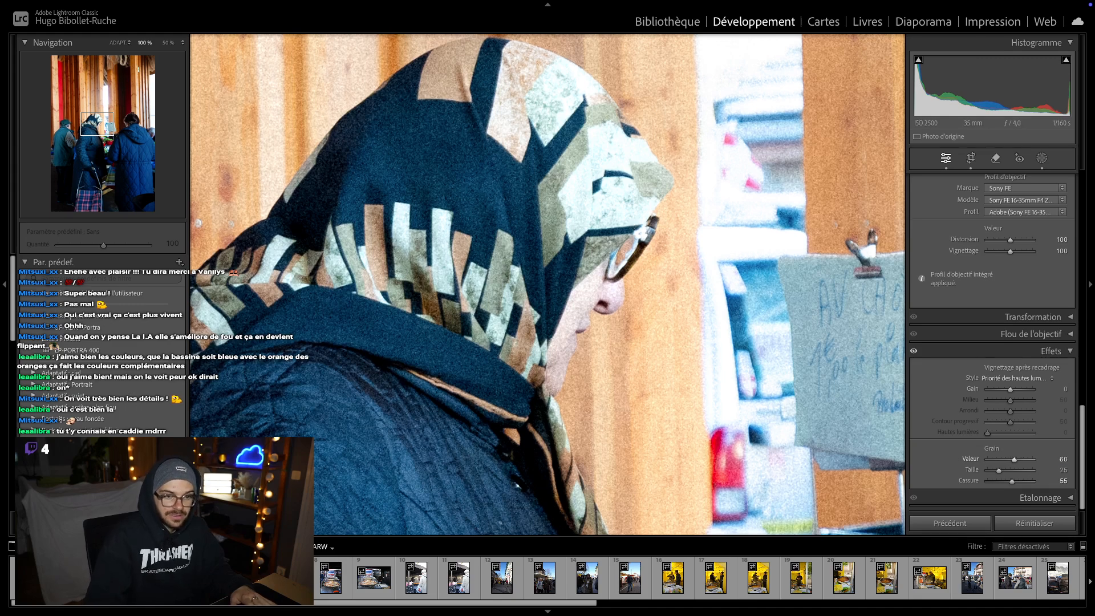
click(1060, 481)
text(60)
key(Return)
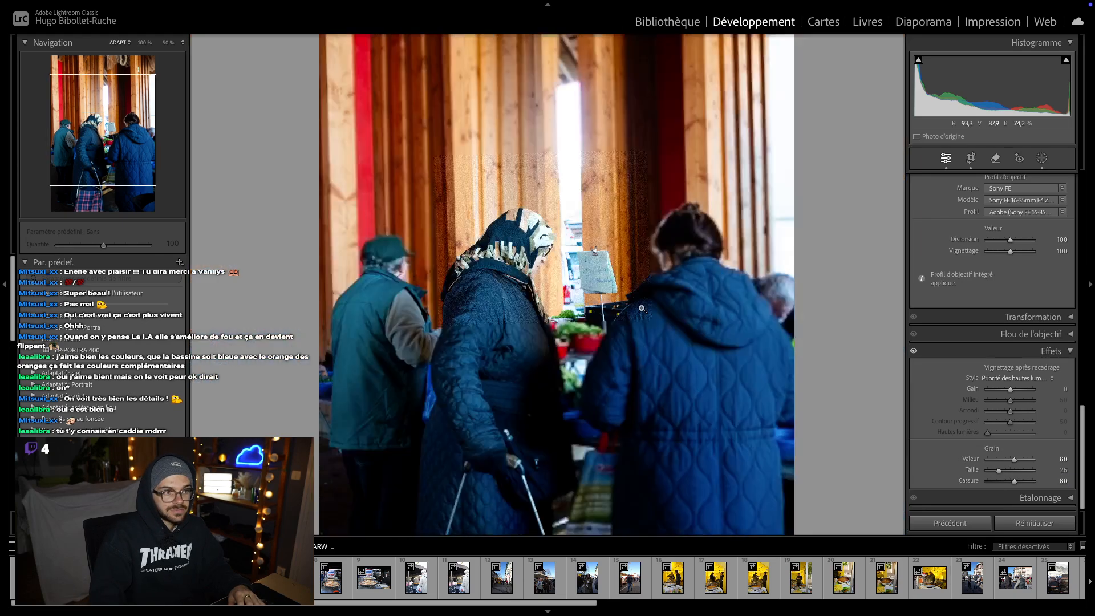
click(642, 308)
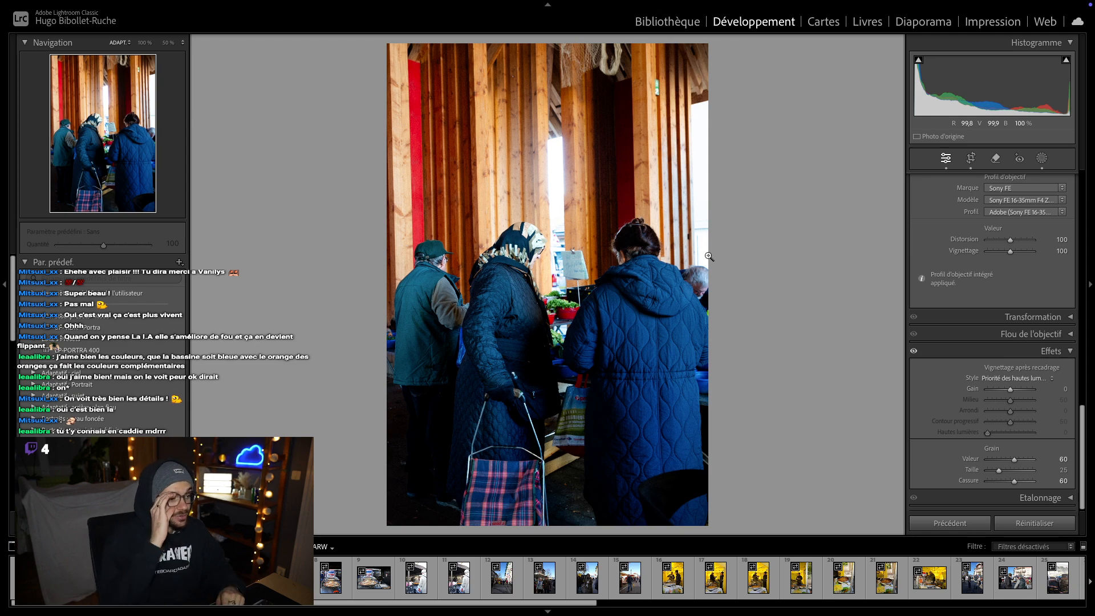
- On the next photo, the wooden roof structure, enable the lens correction profile and chromatic aberration removal
key(Right)
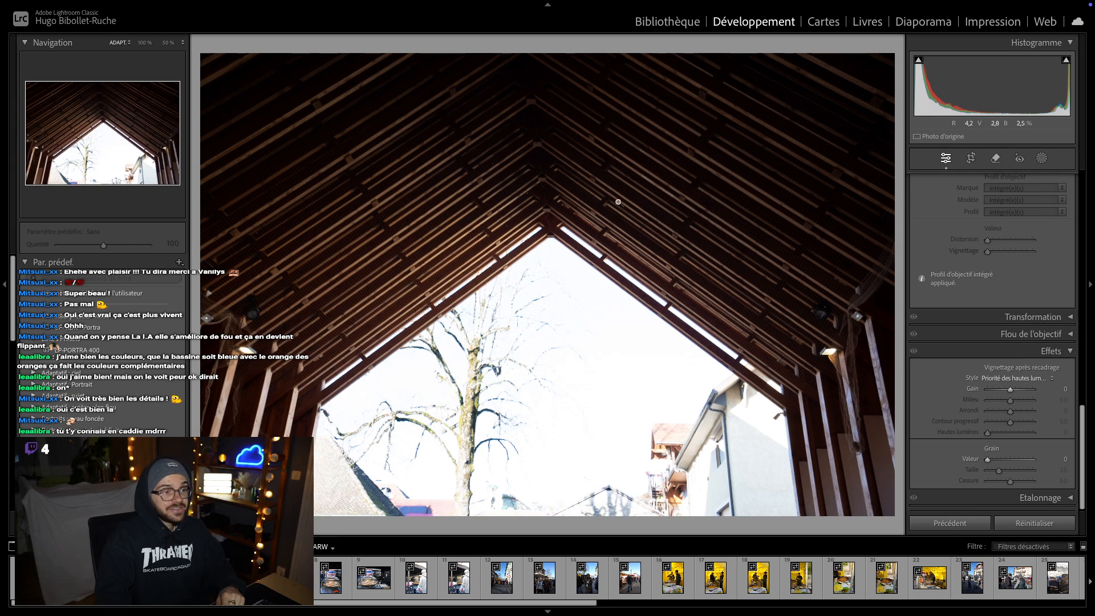
scroll(940, 234, up, 10)
scroll(942, 302, down, 5)
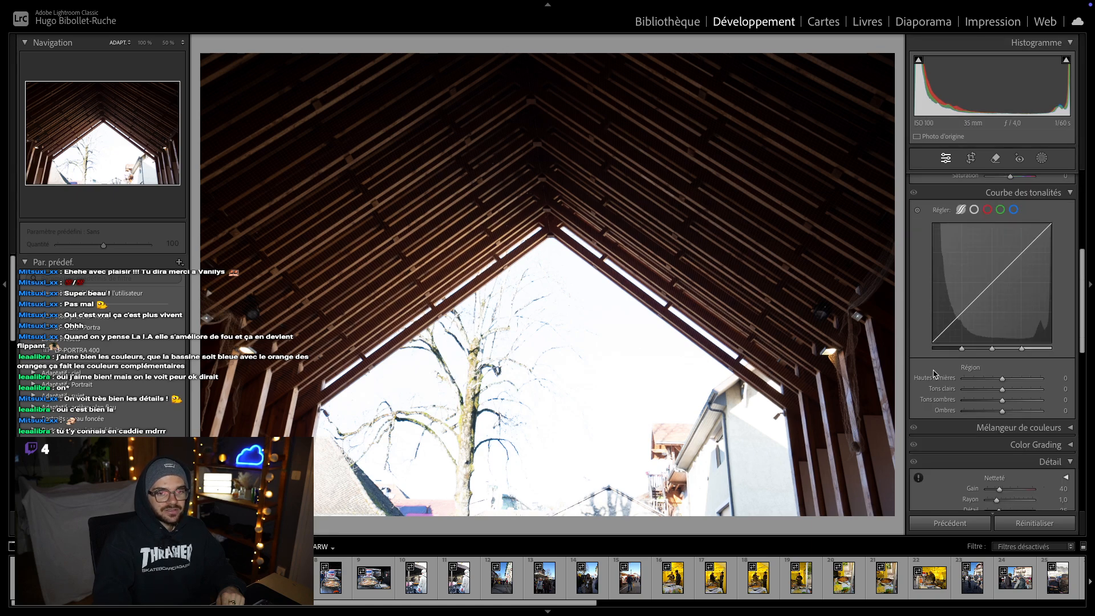
scroll(934, 376, down, 5)
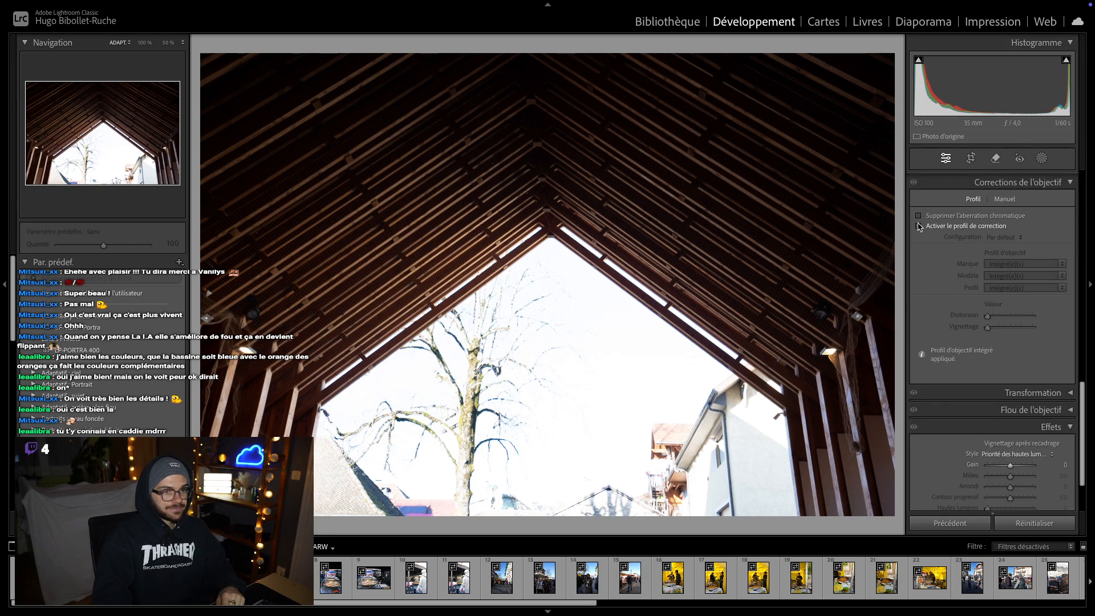
click(929, 225)
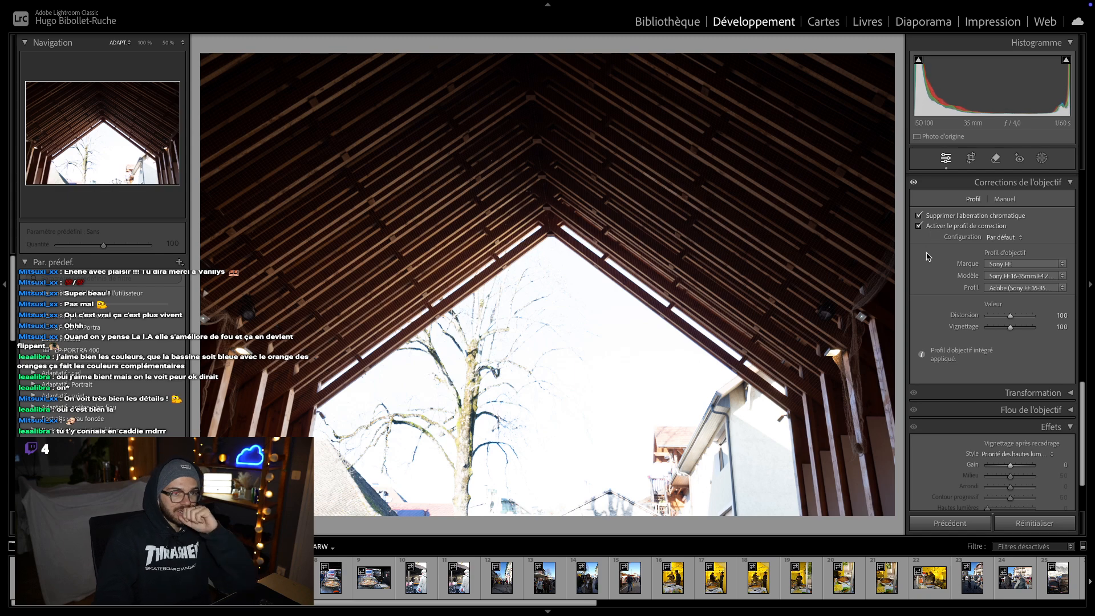
scroll(933, 255, up, 5)
scroll(931, 255, up, 5)
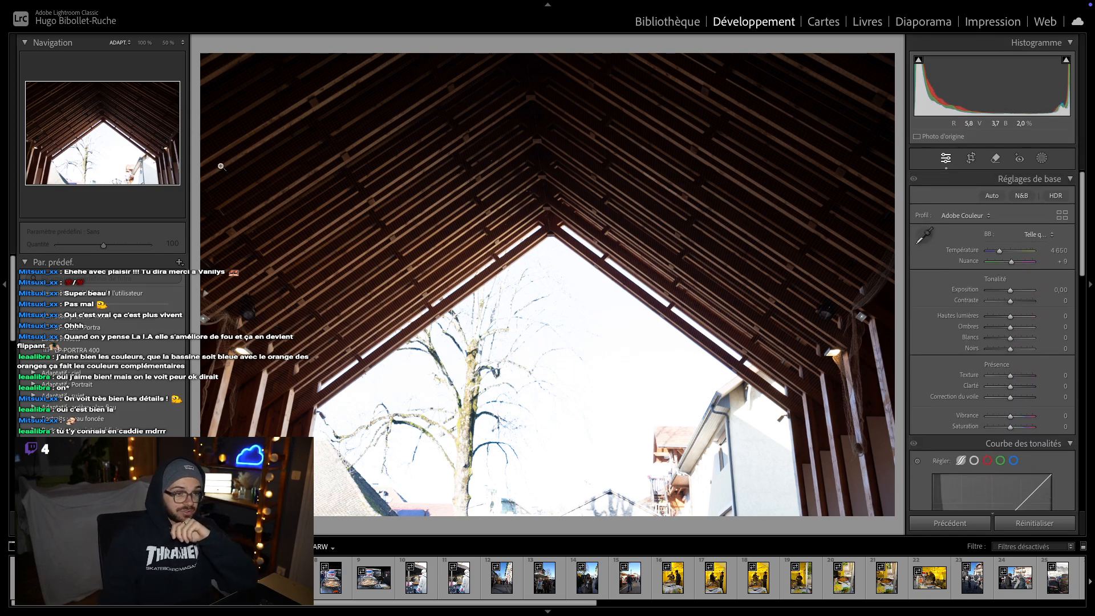
drag(565, 263, 593, 173)
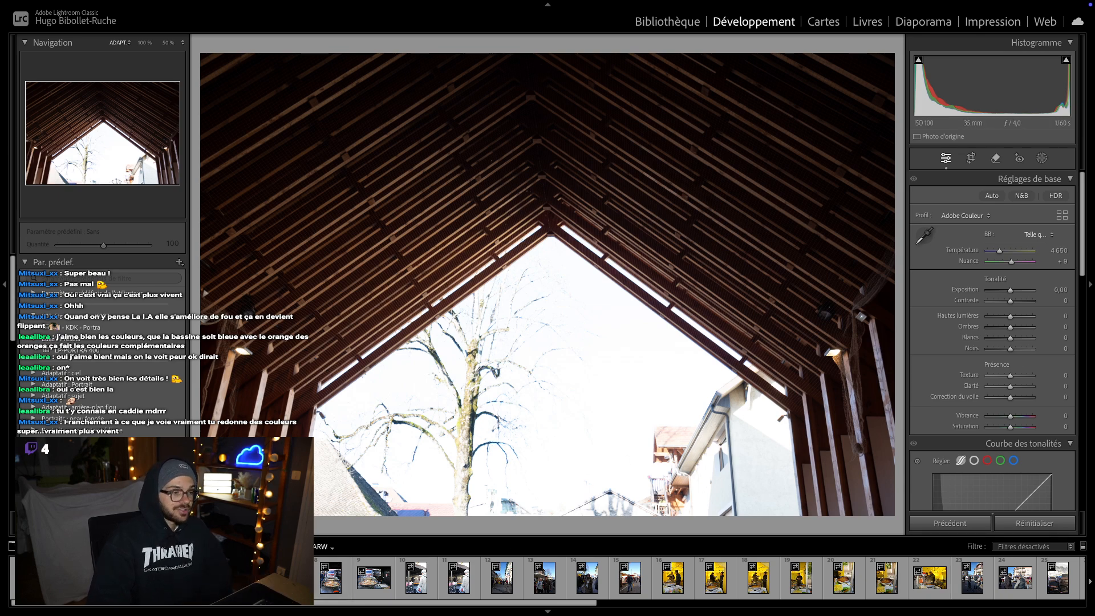
- Return to the photo of the market shoppers and set Texture to +10 and Clarté to +10
click(245, 577)
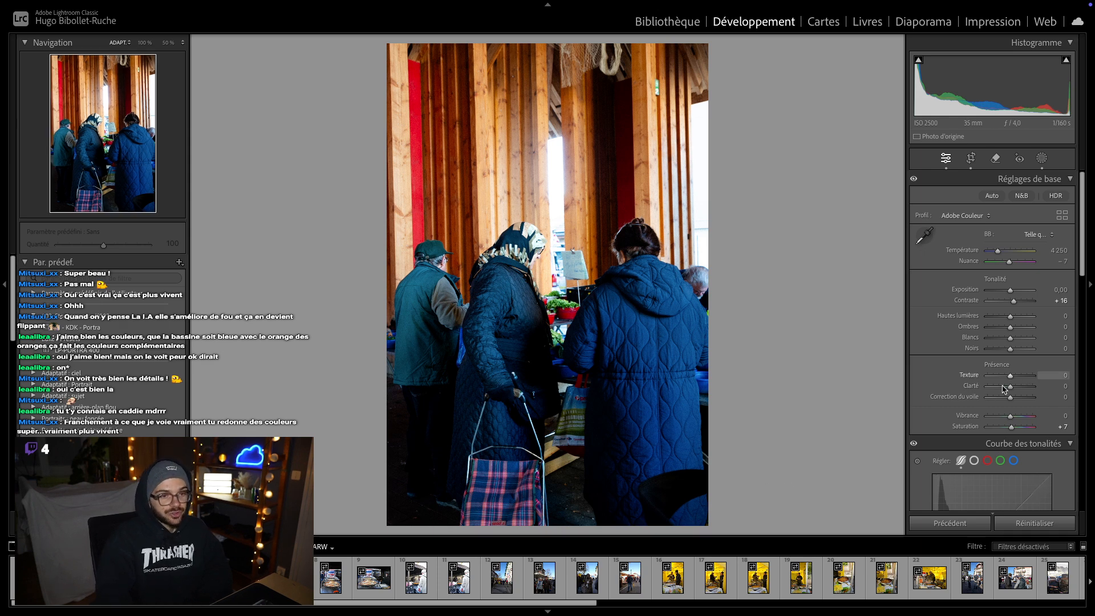
click(1063, 375)
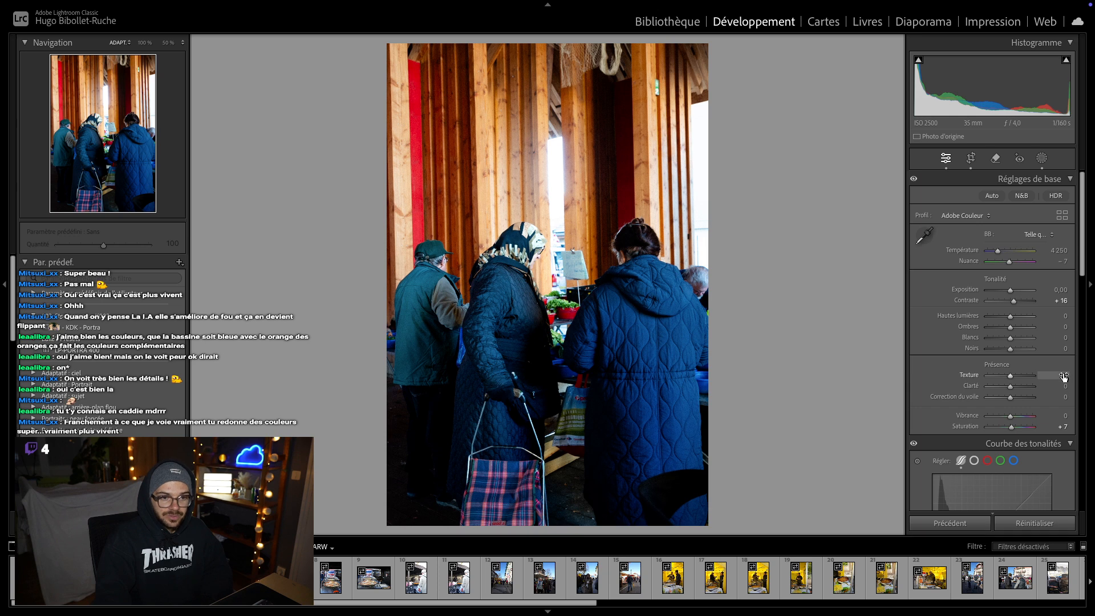
text(10)
key(Return)
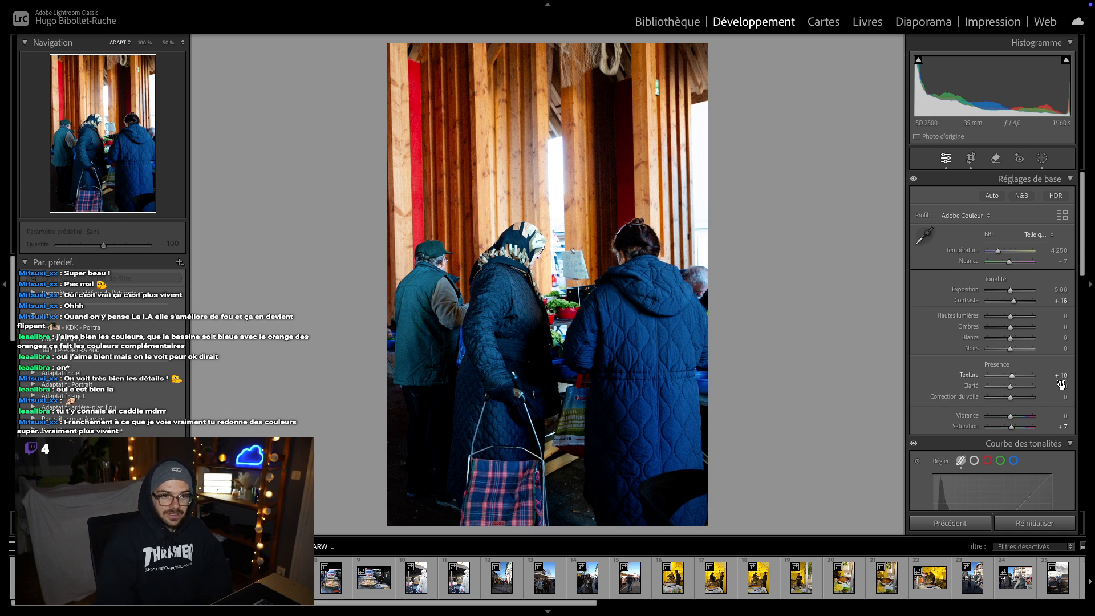
click(1061, 385)
text(10)
key(Return)
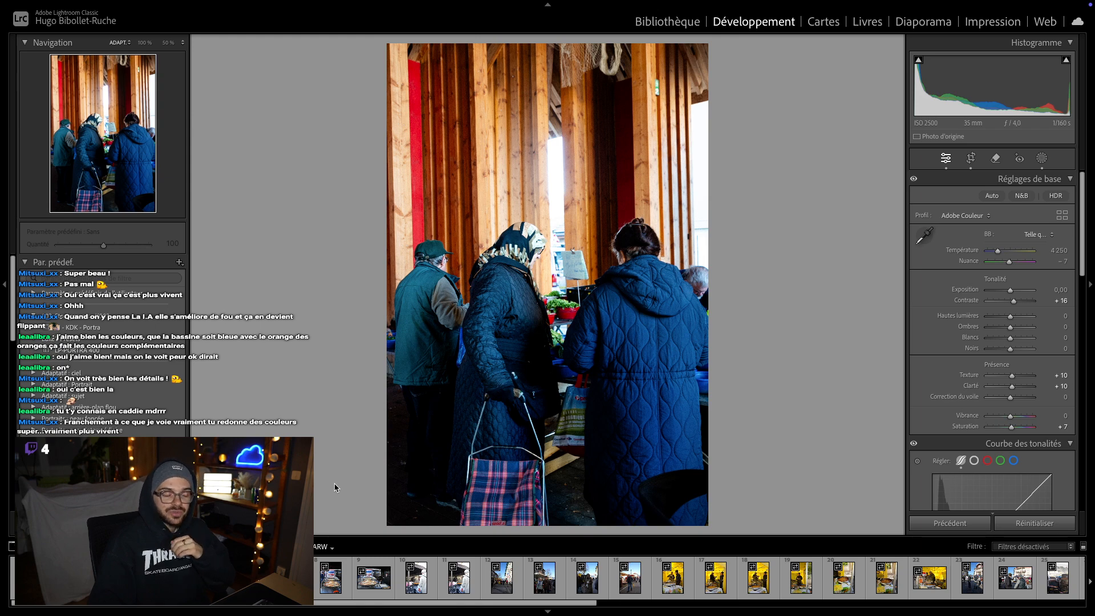
- On the next photo, the wooden roof structure, set Contraste to +20 and Saturation to +10
key(Right)
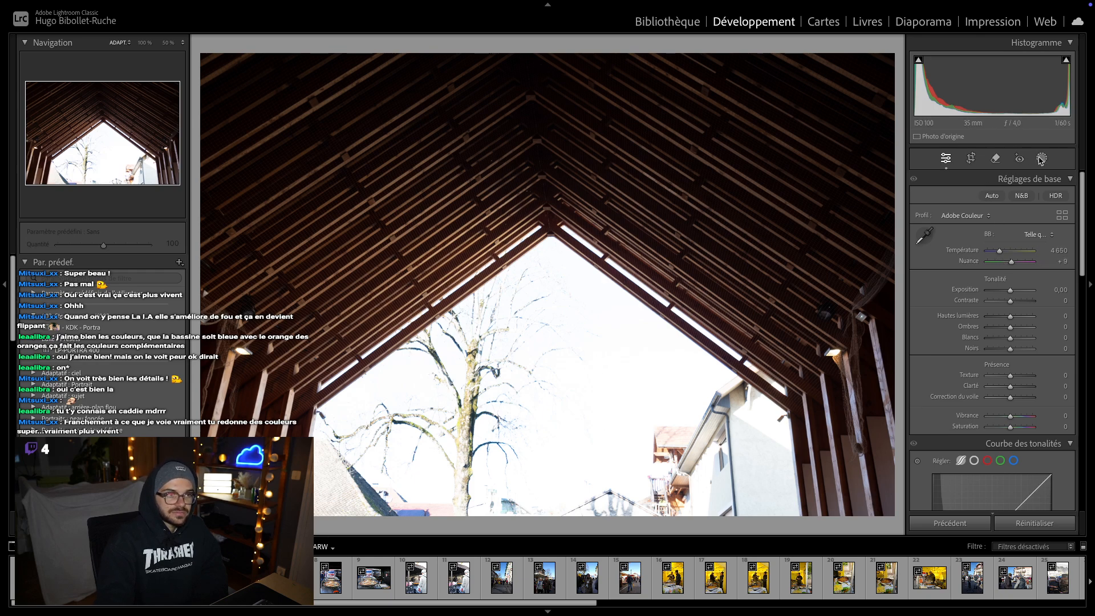
click(1041, 159)
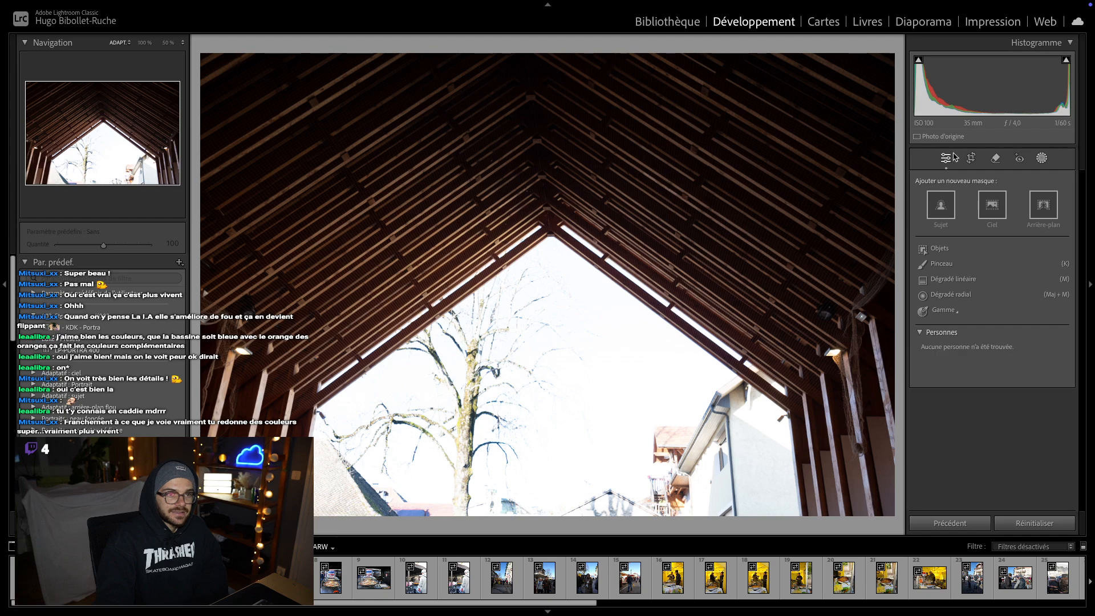
click(946, 158)
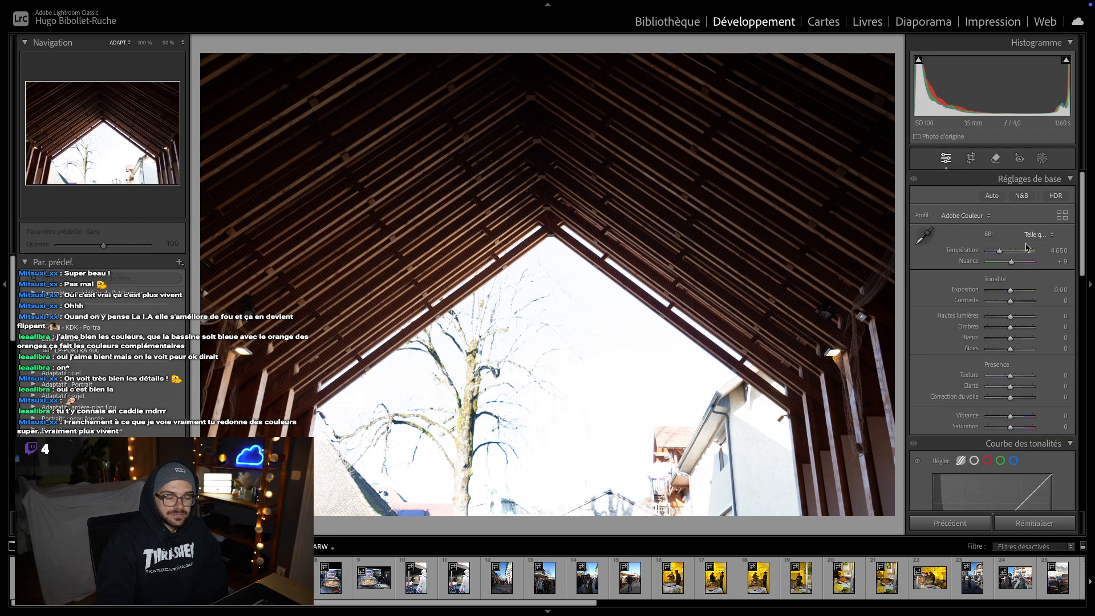
click(1015, 302)
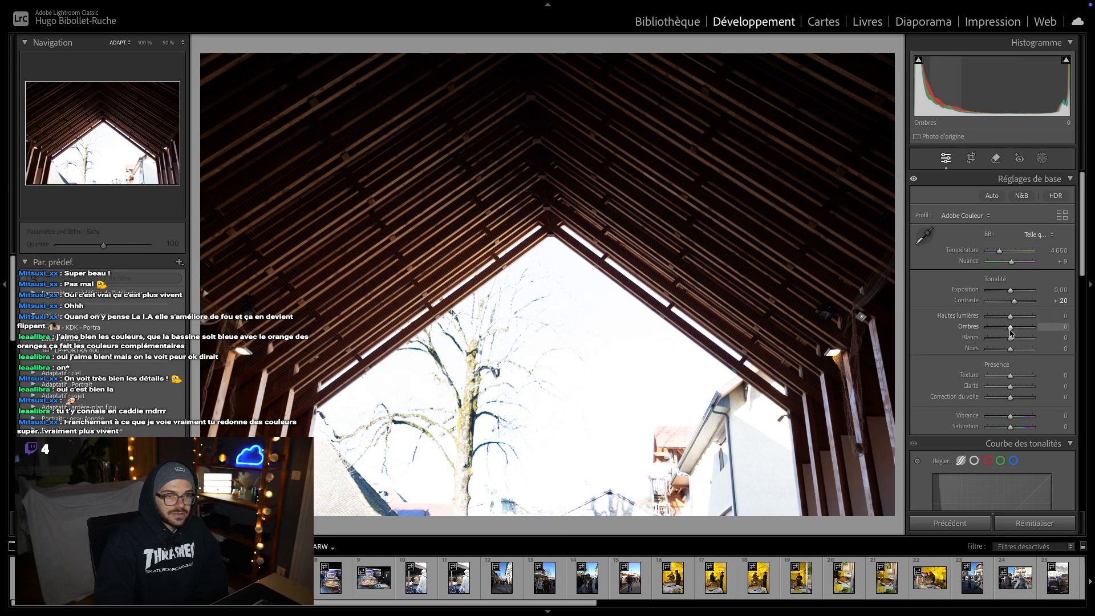
click(1048, 425)
text(10)
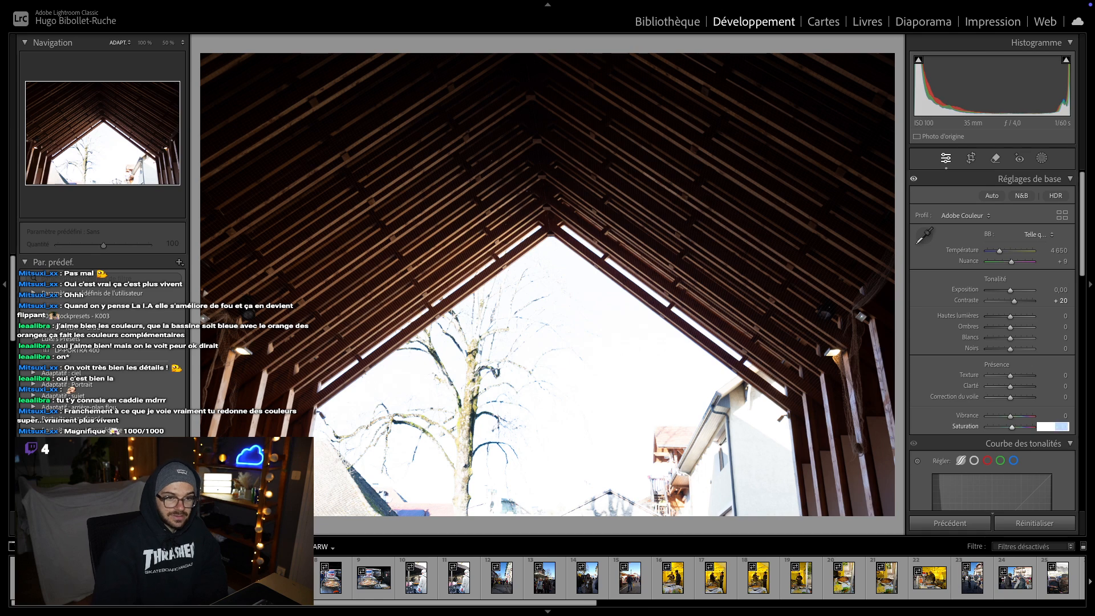
key(Return)
- Look over the roof photo's lens correction settings and try automatic straightening on it, undoing the rotation
scroll(1031, 413, down, 5)
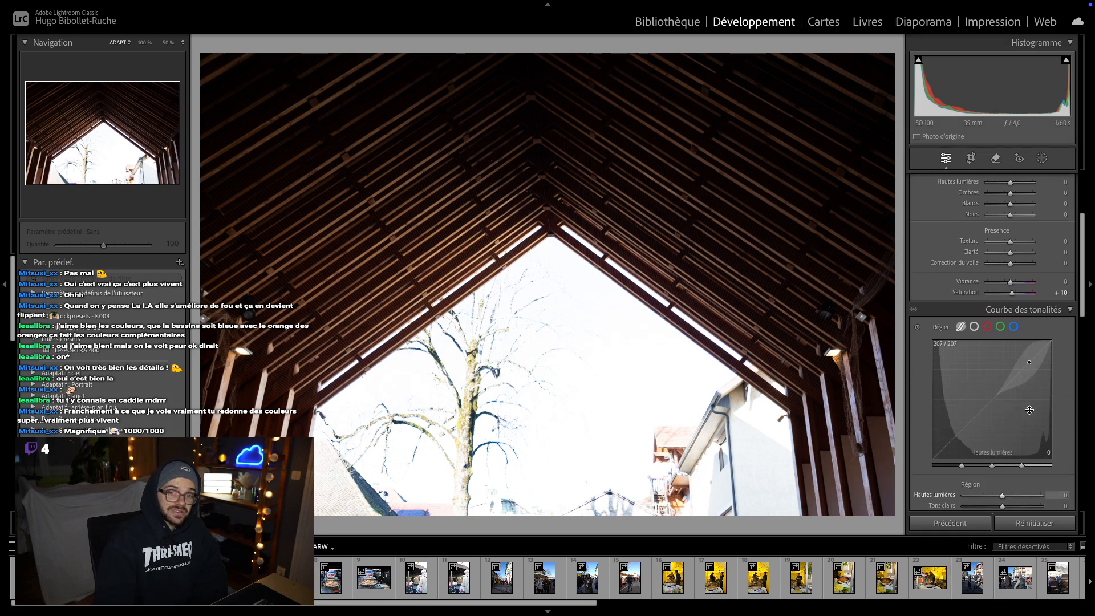
scroll(1029, 410, down, 2)
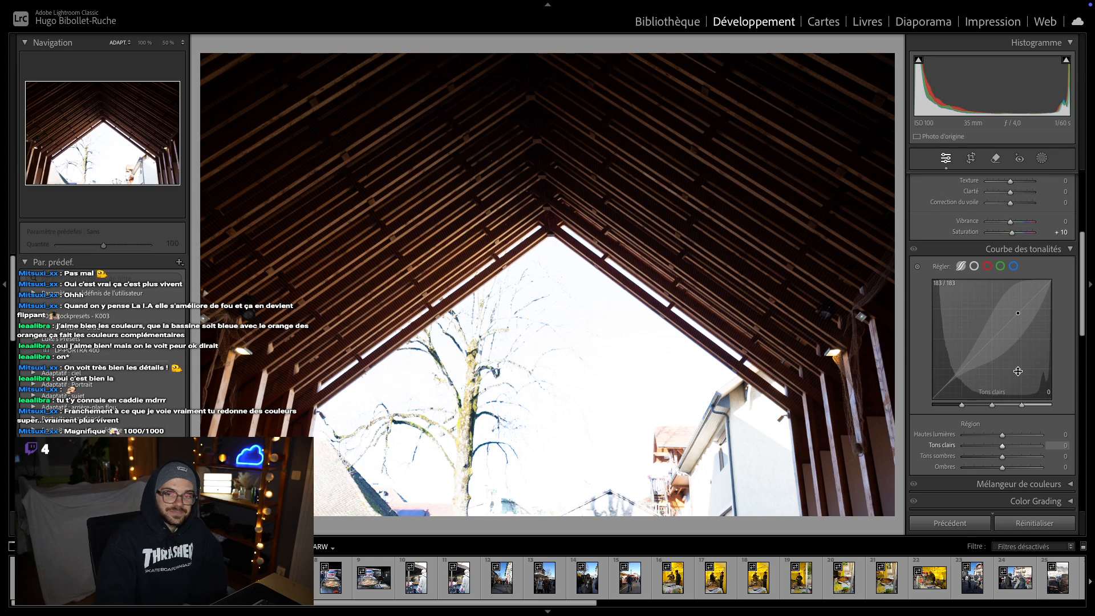
scroll(1016, 379, down, 4)
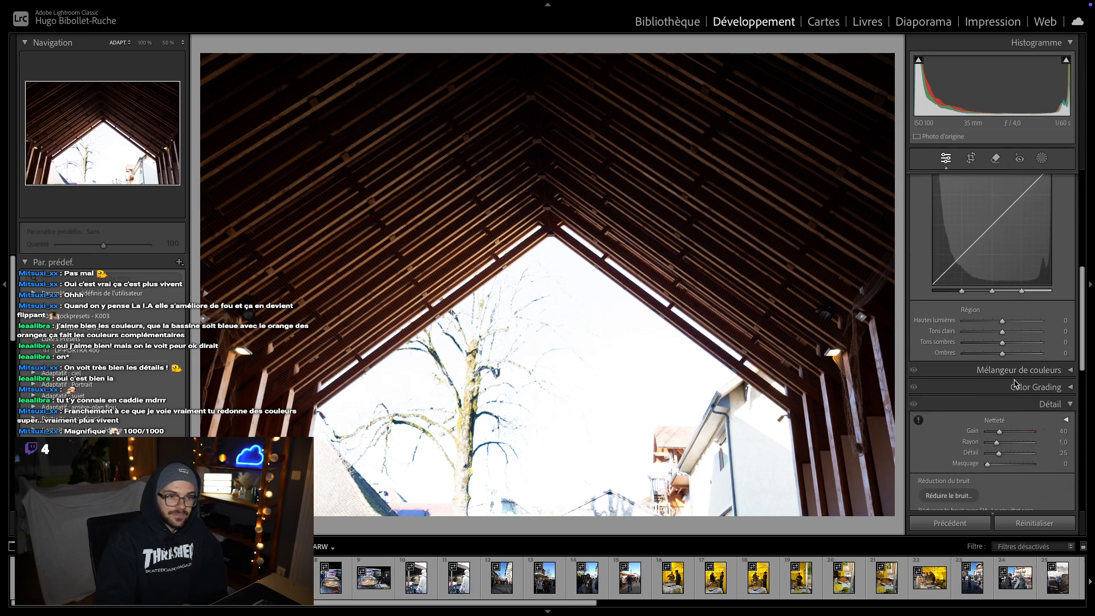
scroll(1015, 383, down, 10)
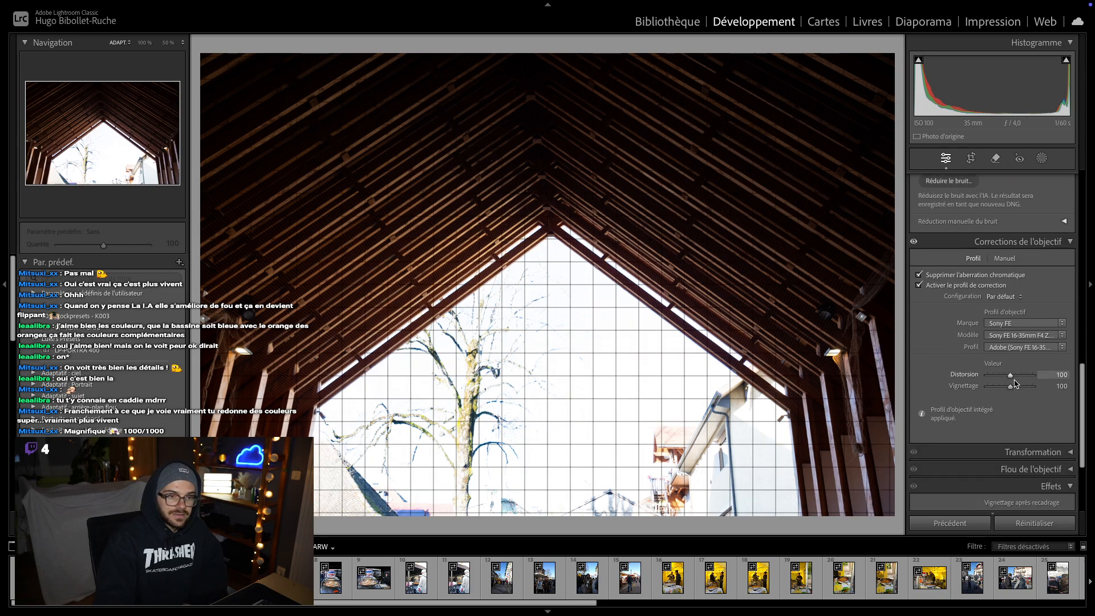
scroll(1015, 383, up, 10)
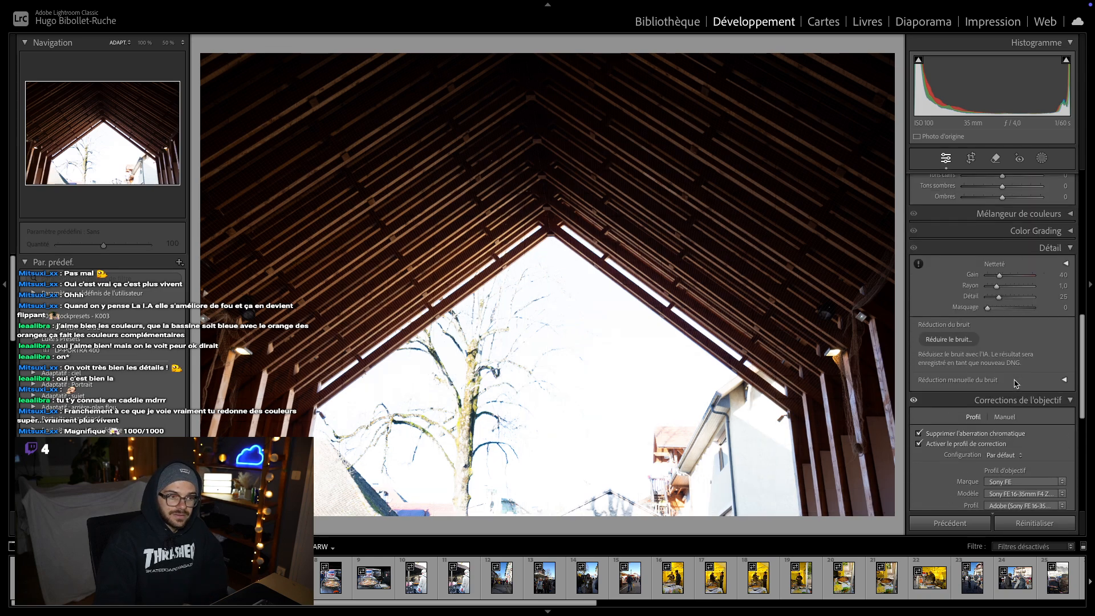
click(971, 158)
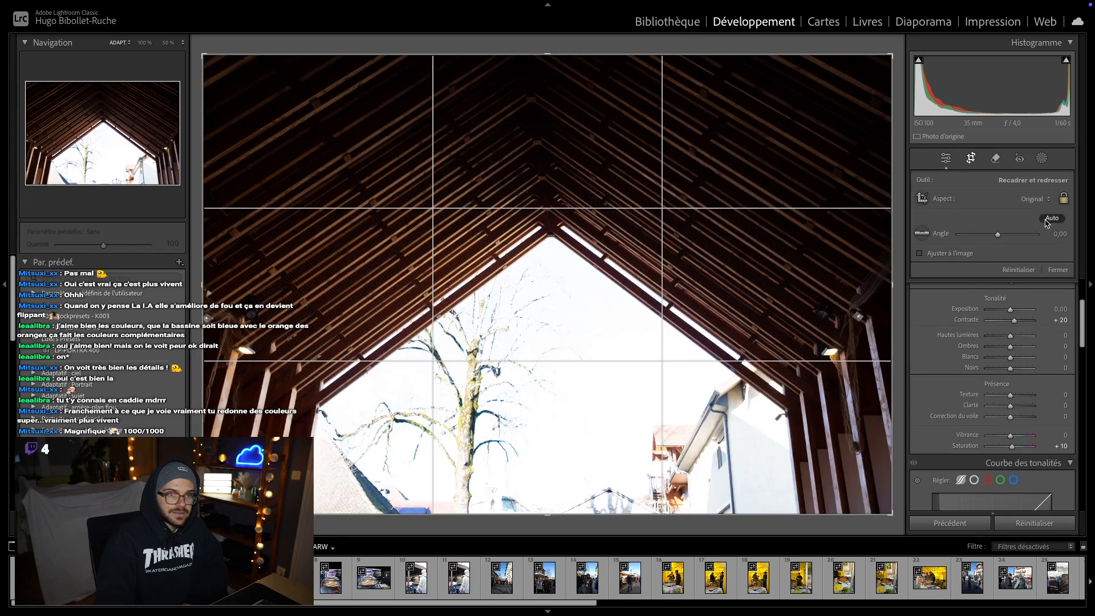
click(1051, 218)
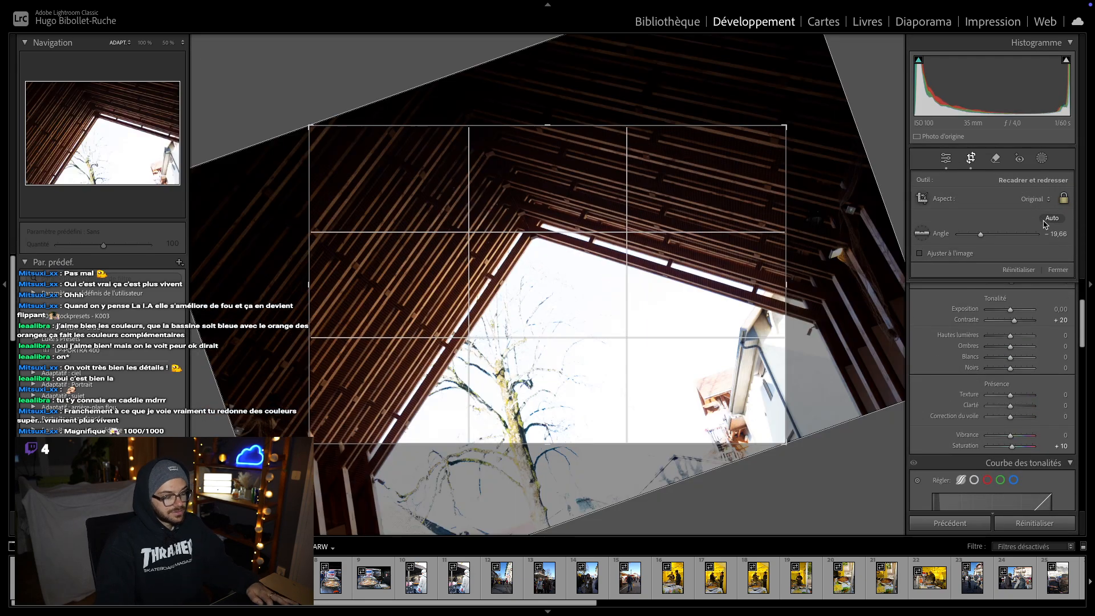
key(ctrl+z)
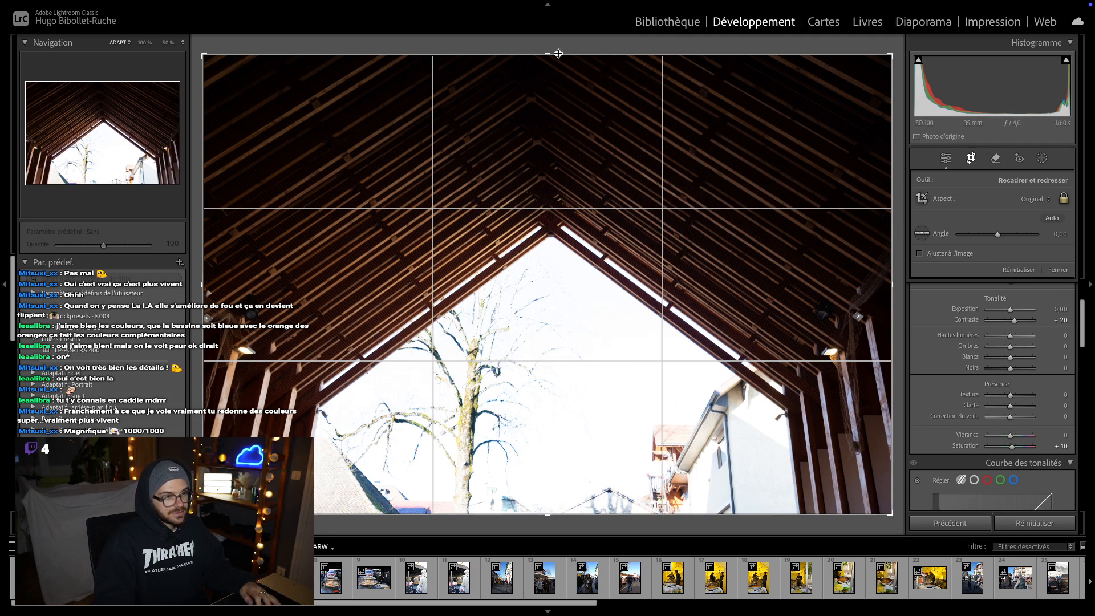
key(Return)
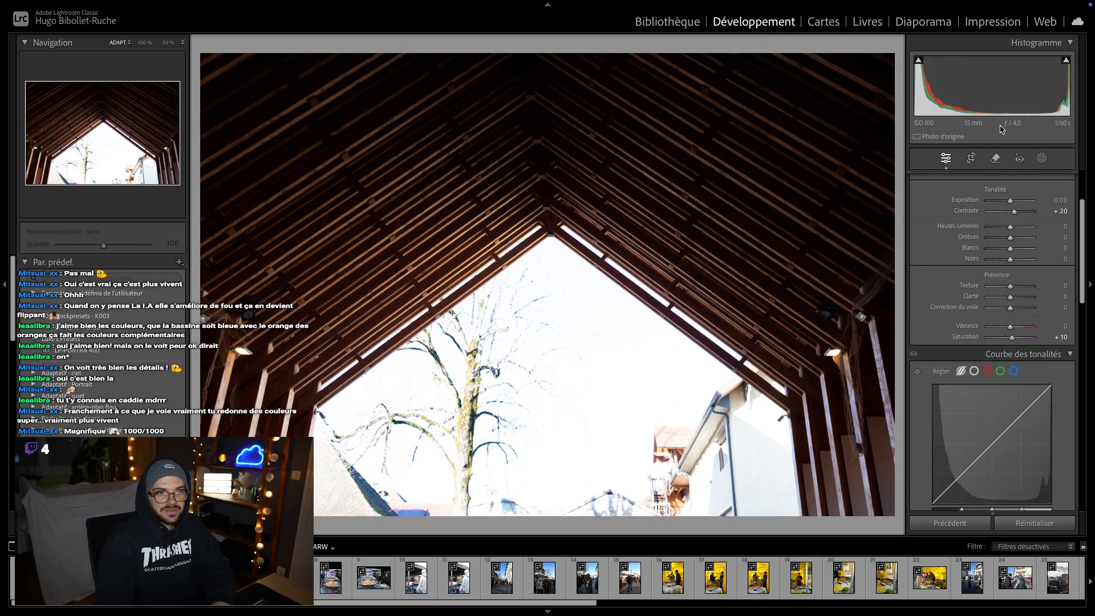
- Paint a brush mask of size 35 over the bright opening with the sky, tree and houses below the roof
click(1044, 159)
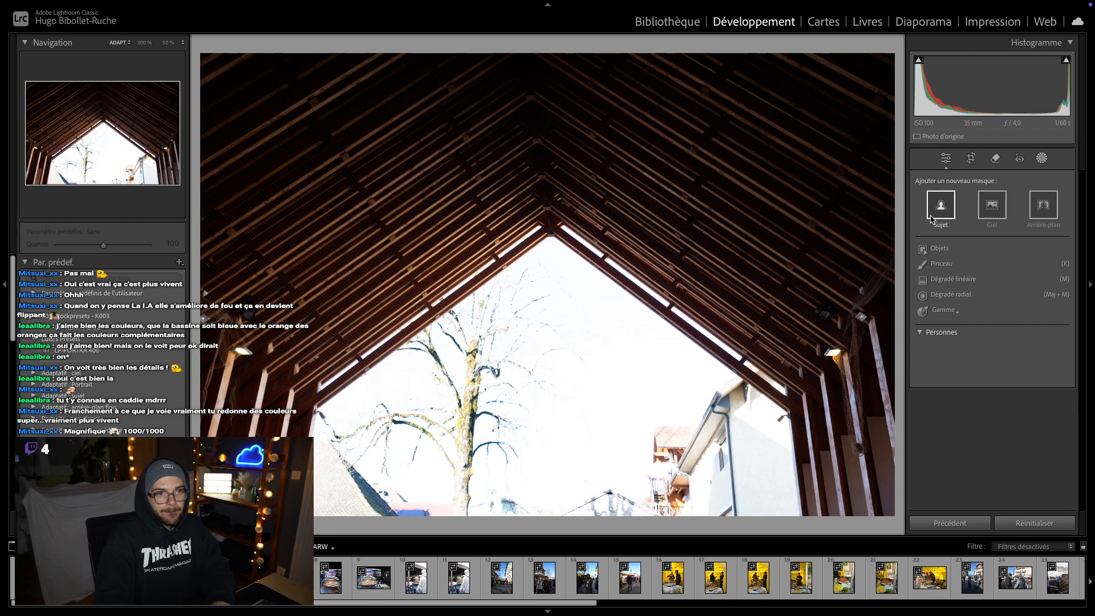
click(940, 264)
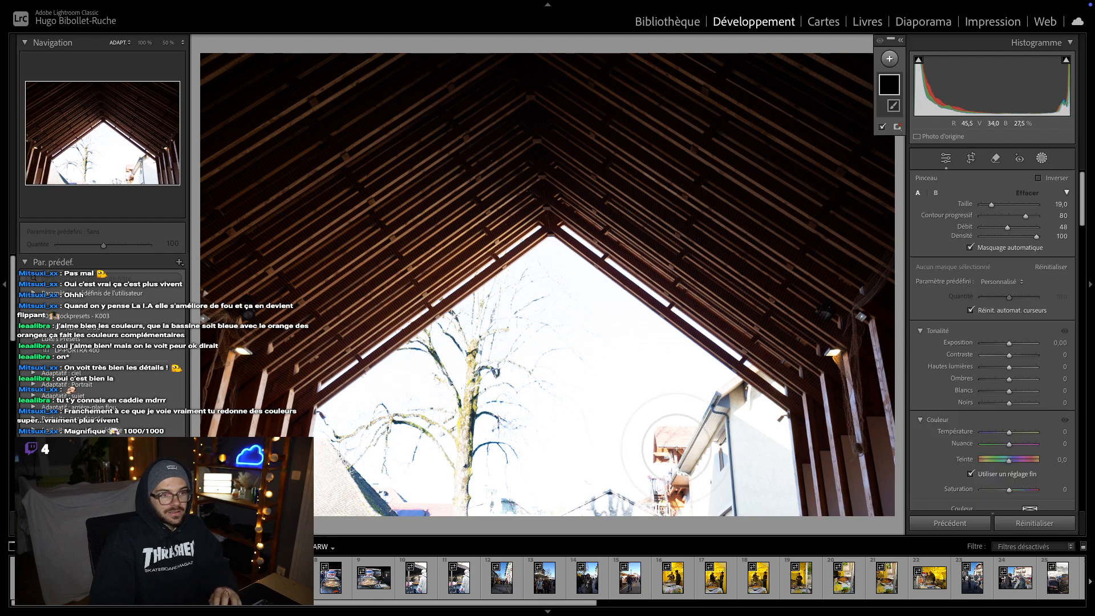
scroll(698, 428, down, 4)
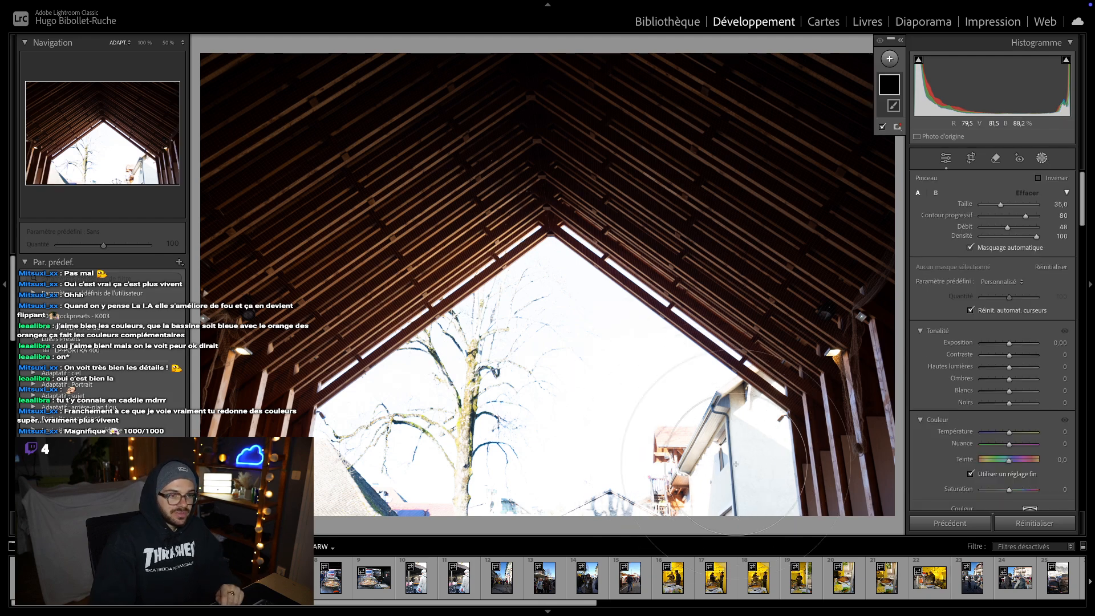
mouse_move(591, 470)
mouse_down()
mouse_move(347, 492)
mouse_move(471, 462)
mouse_move(450, 437)
mouse_move(464, 376)
mouse_move(493, 364)
mouse_move(412, 436)
mouse_move(456, 410)
mouse_move(376, 451)
mouse_move(365, 485)
mouse_move(461, 412)
mouse_move(481, 481)
mouse_move(551, 477)
mouse_move(611, 445)
mouse_move(624, 385)
mouse_move(633, 472)
mouse_move(678, 410)
mouse_move(724, 488)
mouse_move(720, 441)
mouse_move(636, 384)
mouse_move(546, 294)
mouse_move(545, 312)
mouse_move(472, 402)
mouse_move(473, 380)
mouse_move(431, 475)
mouse_move(453, 495)
mouse_move(721, 490)
mouse_move(713, 454)
mouse_move(686, 441)
mouse_move(657, 472)
mouse_move(561, 310)
mouse_move(541, 337)
mouse_move(542, 320)
mouse_move(535, 344)
mouse_move(444, 454)
mouse_move(411, 476)
mouse_move(385, 531)
mouse_move(682, 440)
mouse_up()
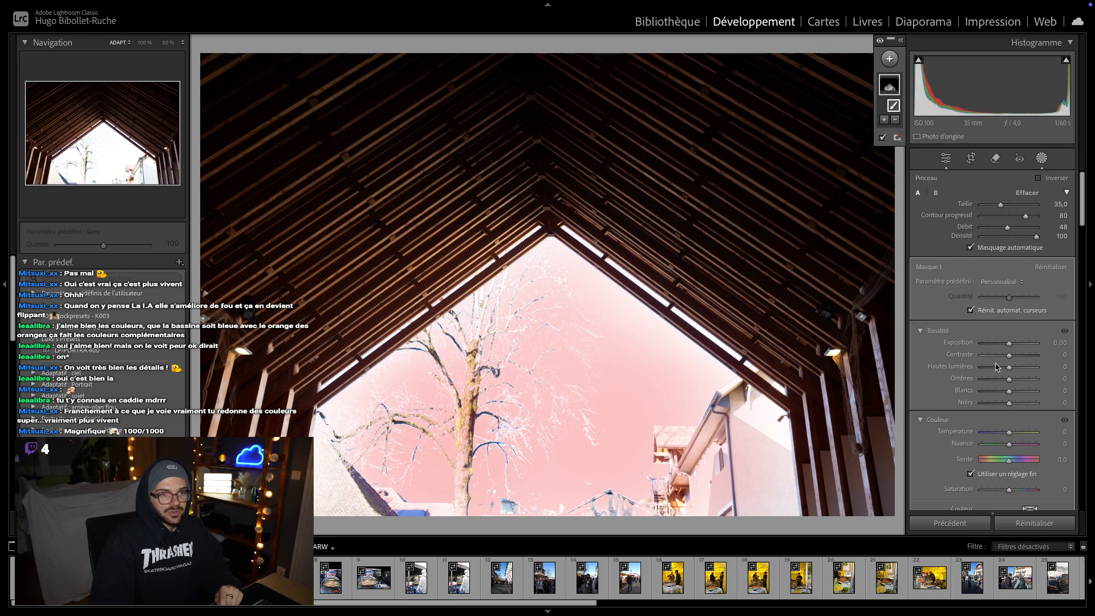
- Darken the masked opening with Exposition -1,87, Hautes lumières -31 and Blancs 2, and close the mask
mouse_move(1008, 344)
mouse_down()
mouse_move(982, 356)
mouse_move(997, 351)
mouse_up()
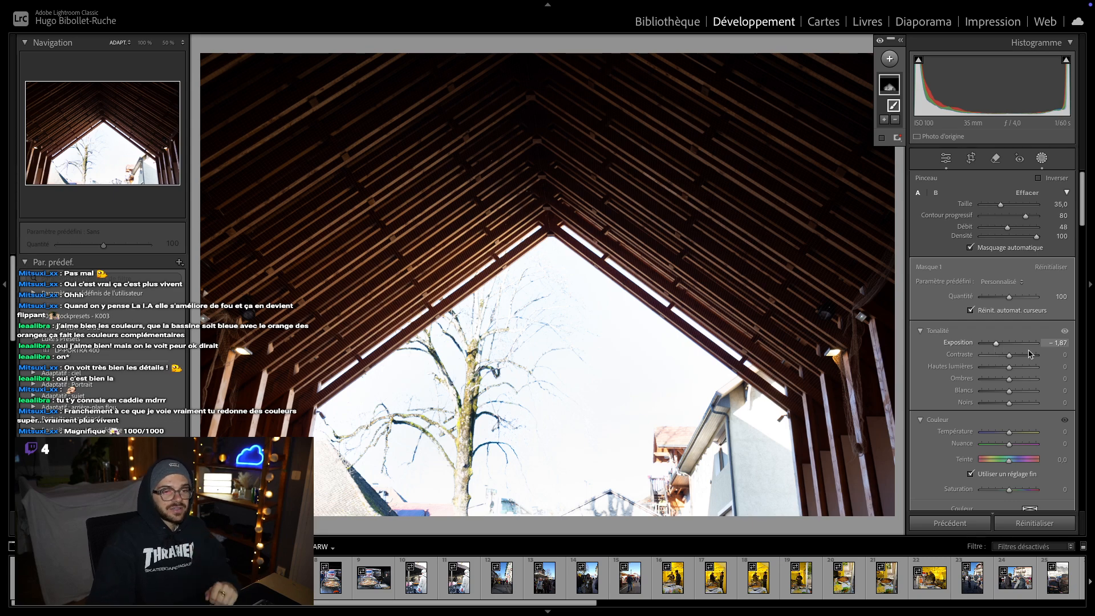
drag(1008, 369, 985, 376)
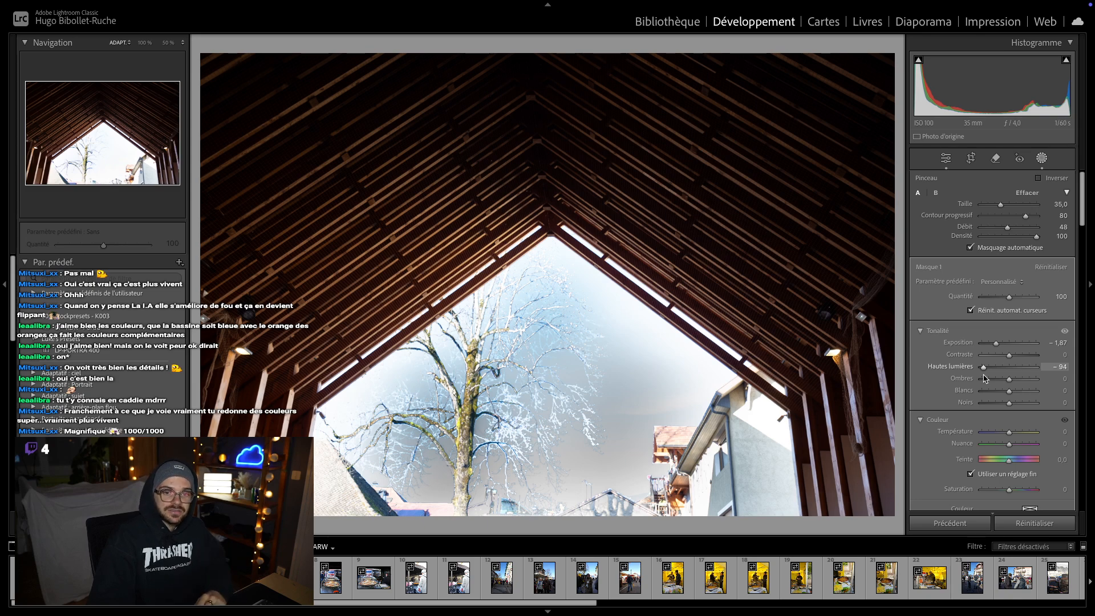
drag(983, 375, 1000, 375)
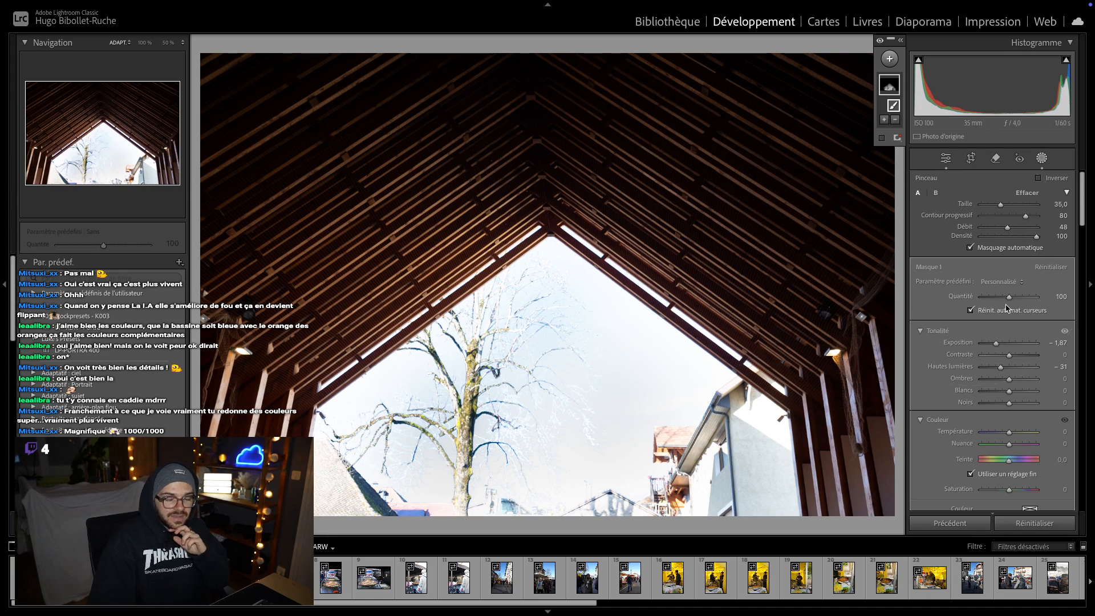
drag(1008, 397, 1001, 397)
drag(1005, 396, 1008, 391)
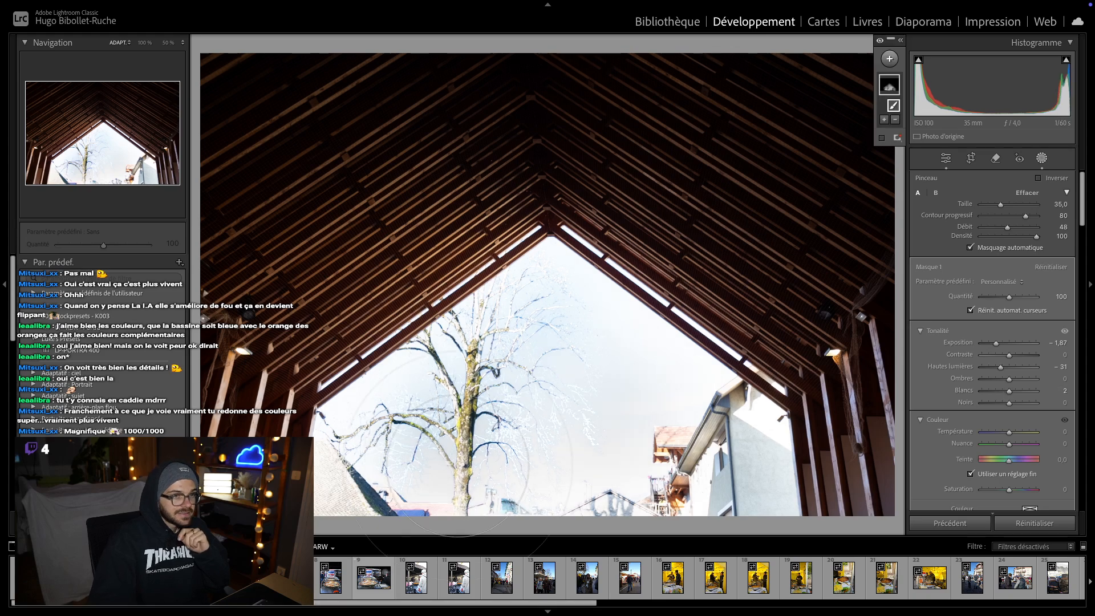
key(Escape)
key(Escape)
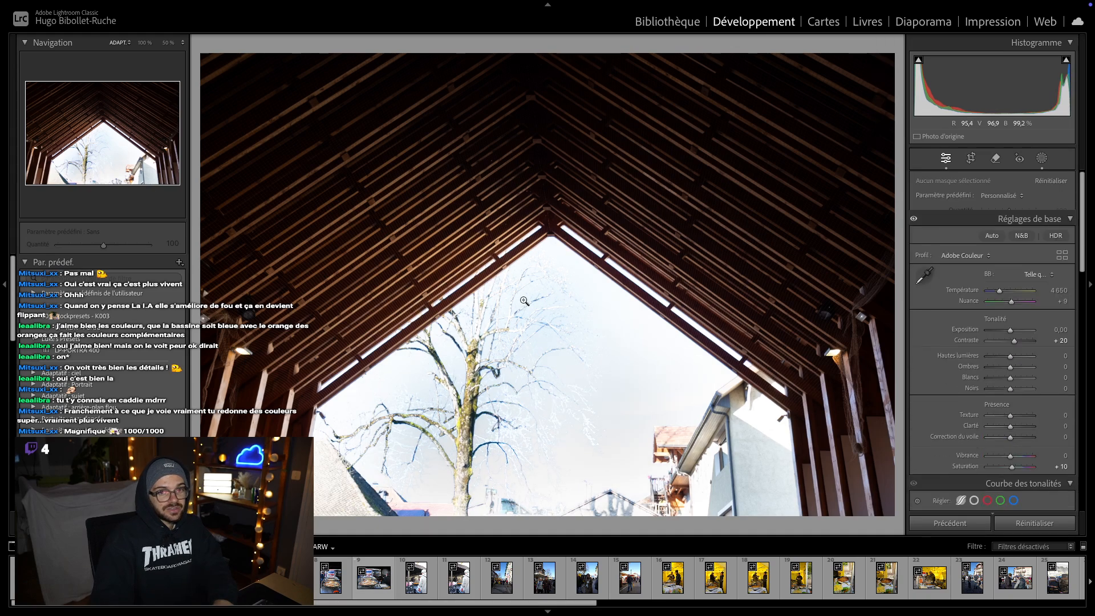
click(528, 299)
click(529, 299)
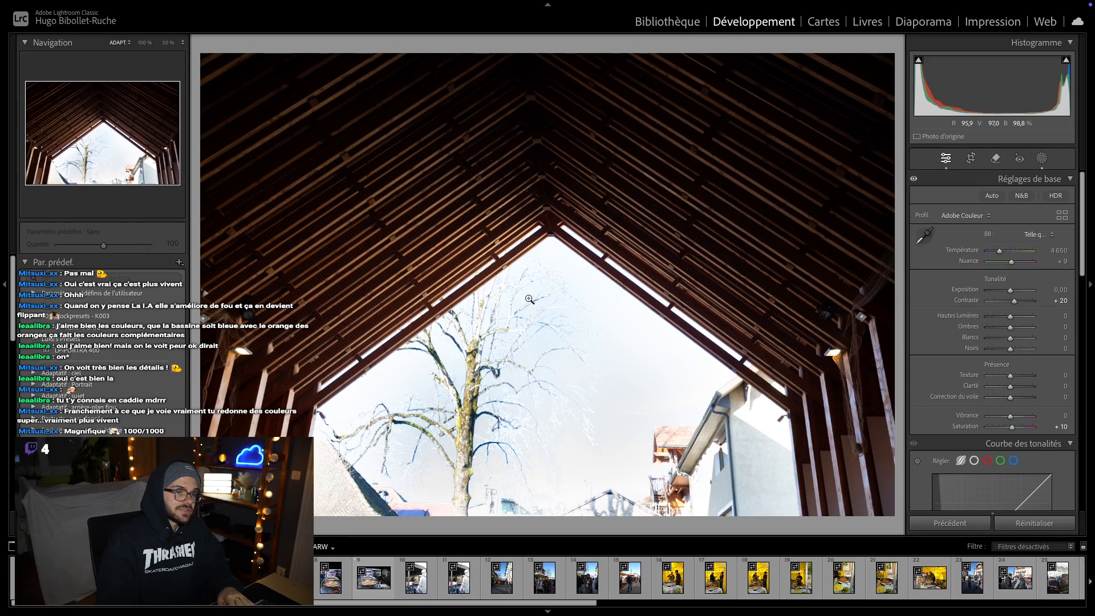
- Crop the roof photo in its original aspect ratio to just the beams above the bright opening
click(972, 159)
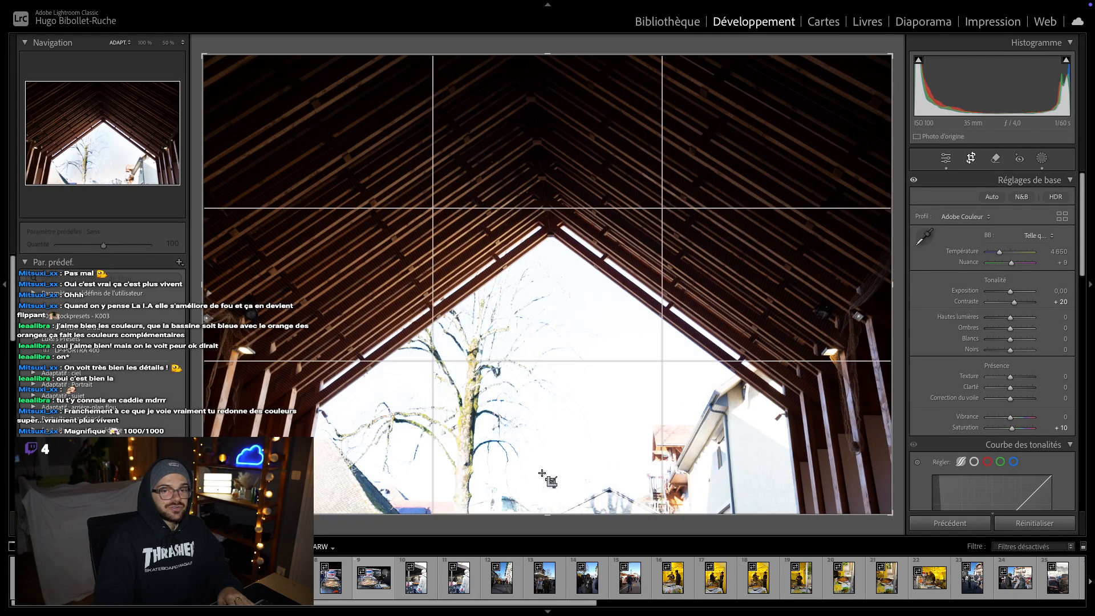
drag(543, 519, 549, 376)
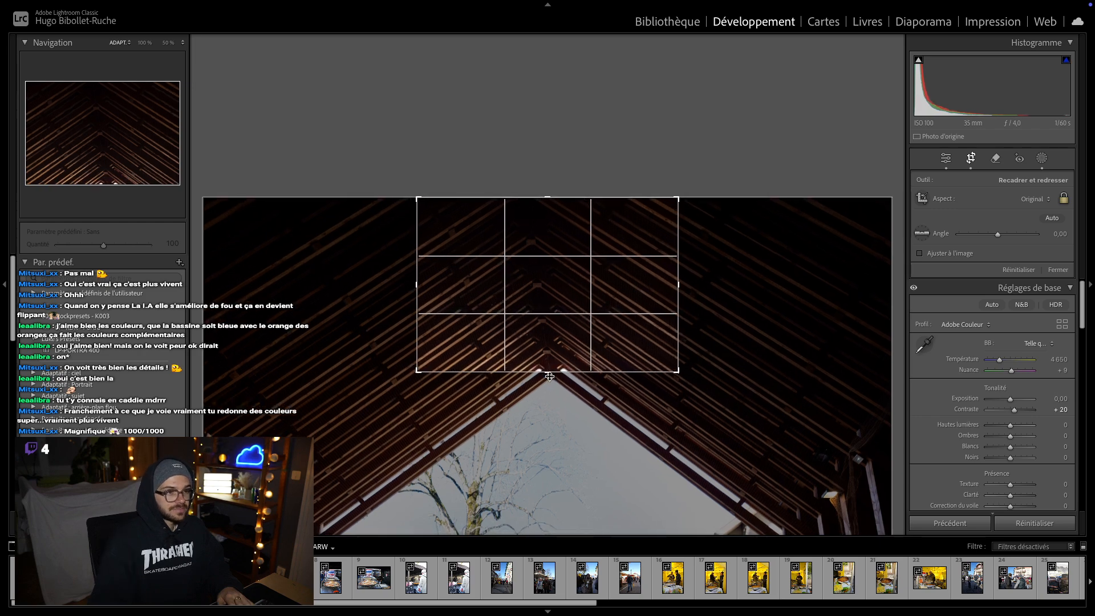
key(Return)
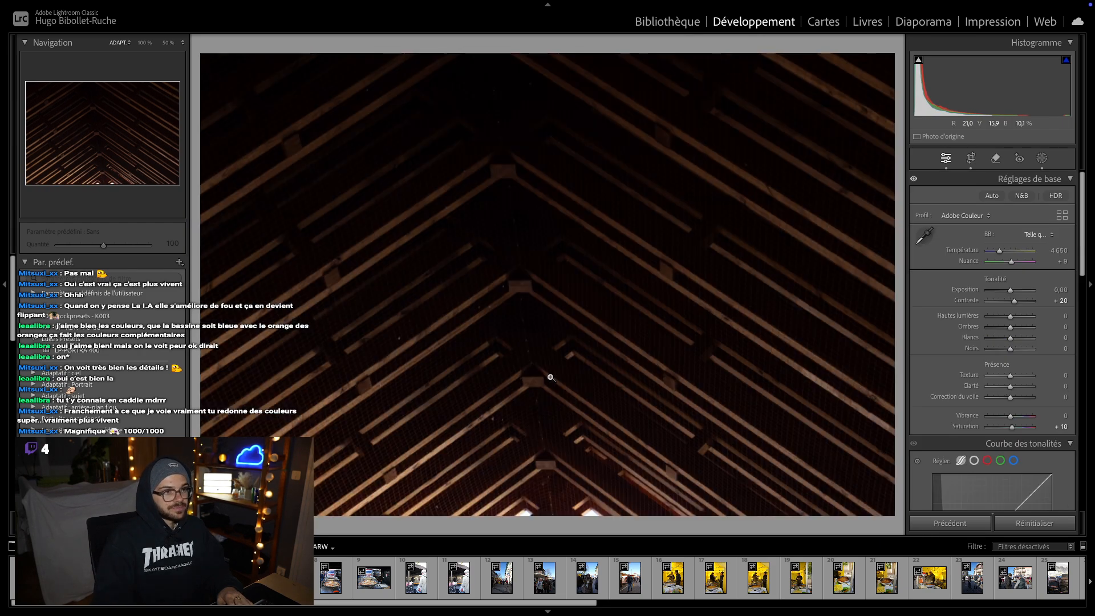
- Try out stronger shadow values on the cropped beams, settling on Ombres +22 and Contraste +46
click(1021, 331)
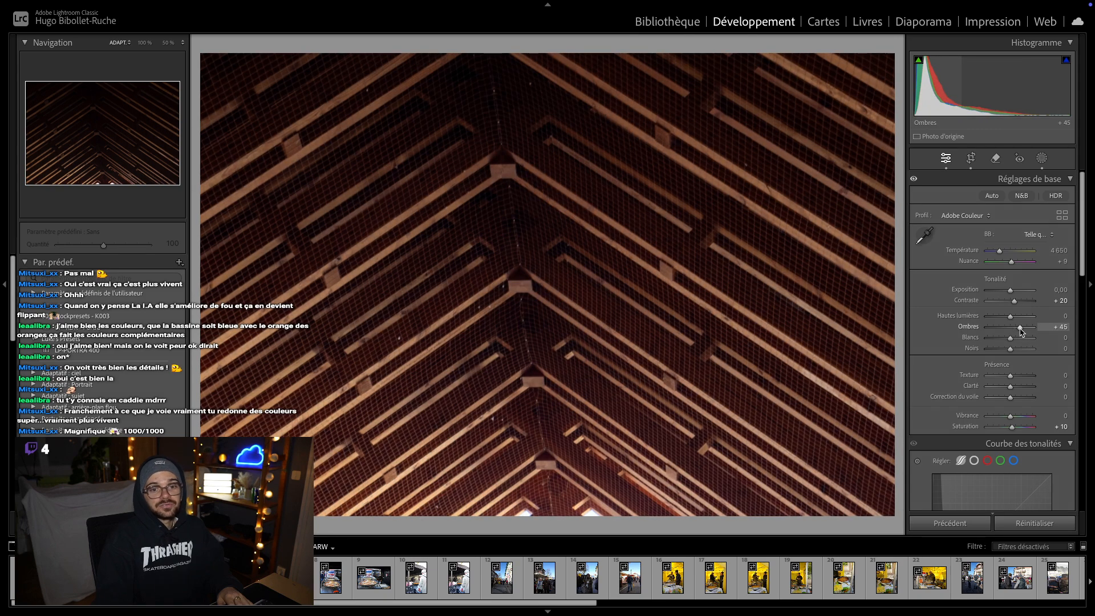
double_click(1021, 330)
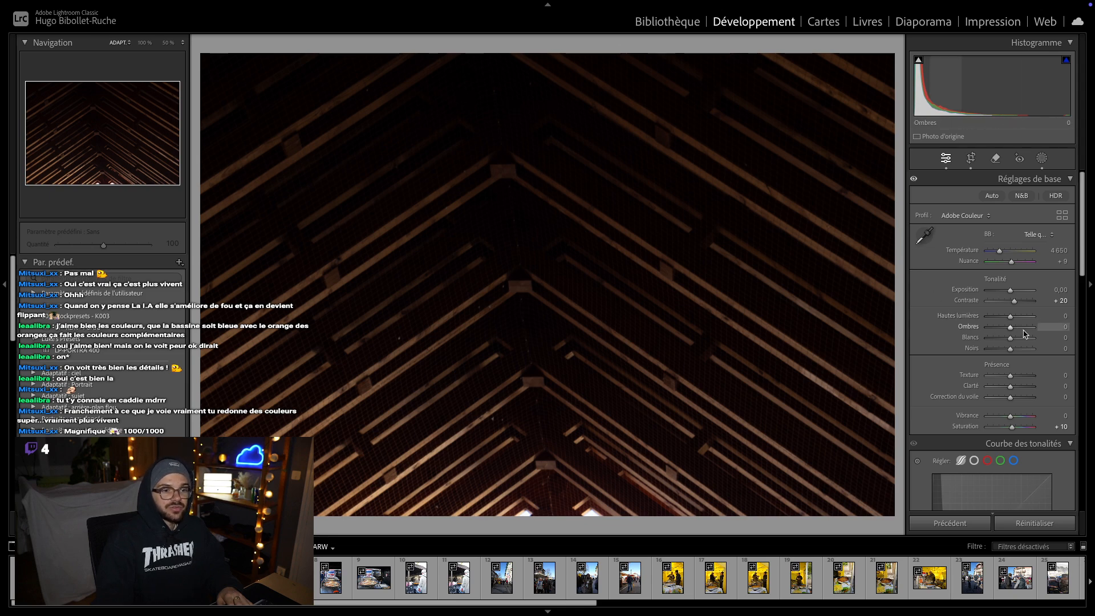
drag(1026, 331, 1030, 331)
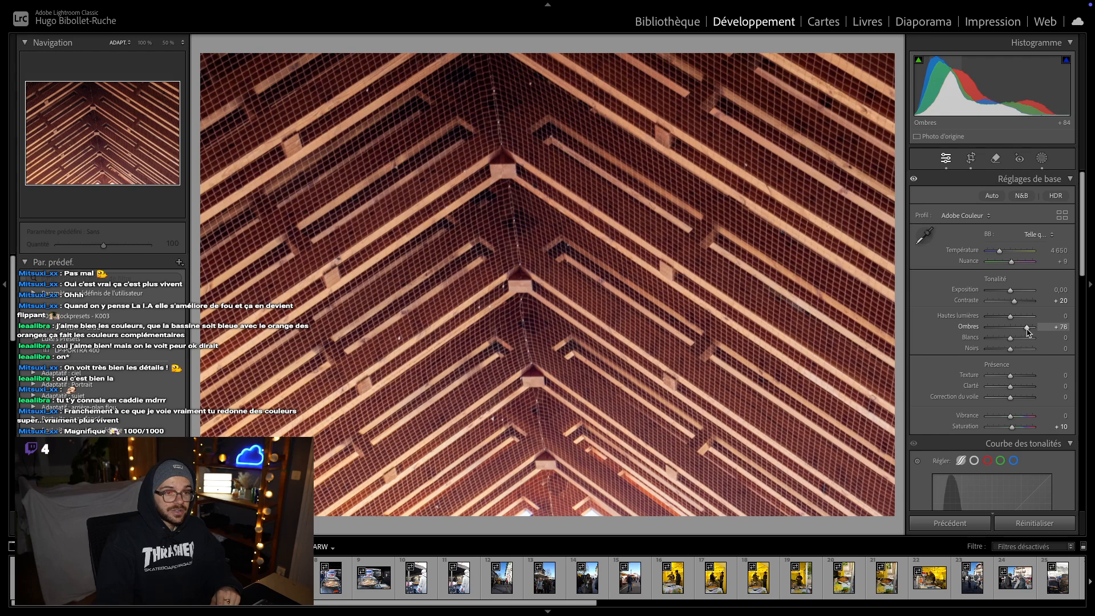
drag(1028, 332, 1021, 305)
double_click(1026, 333)
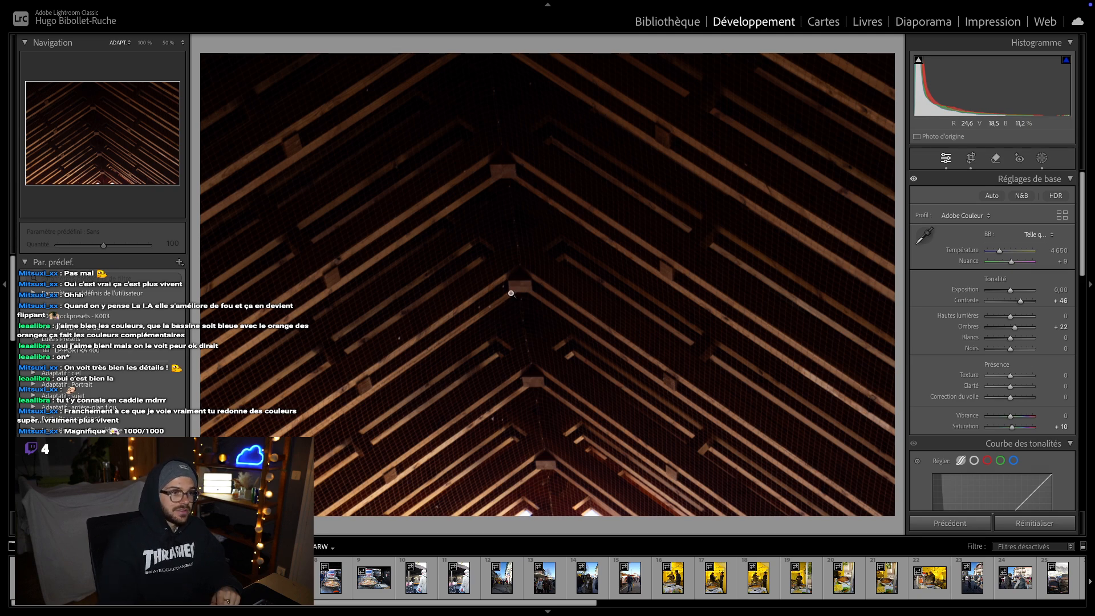
- Try a slightly tighter crop in the original aspect ratio on the photo of the shopper in the knitted cap
key(Right)
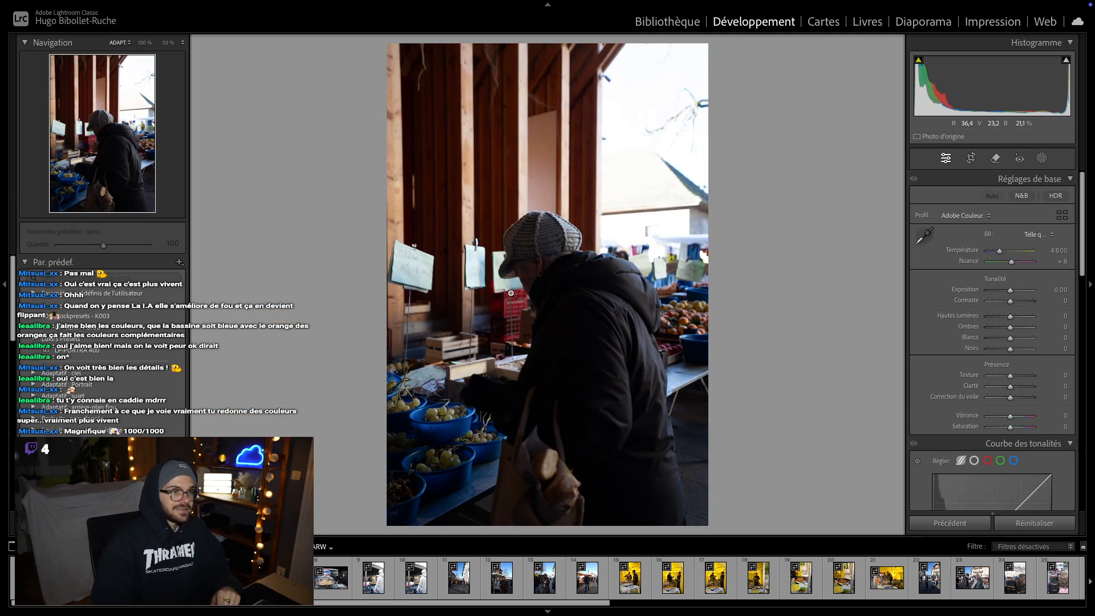
click(972, 159)
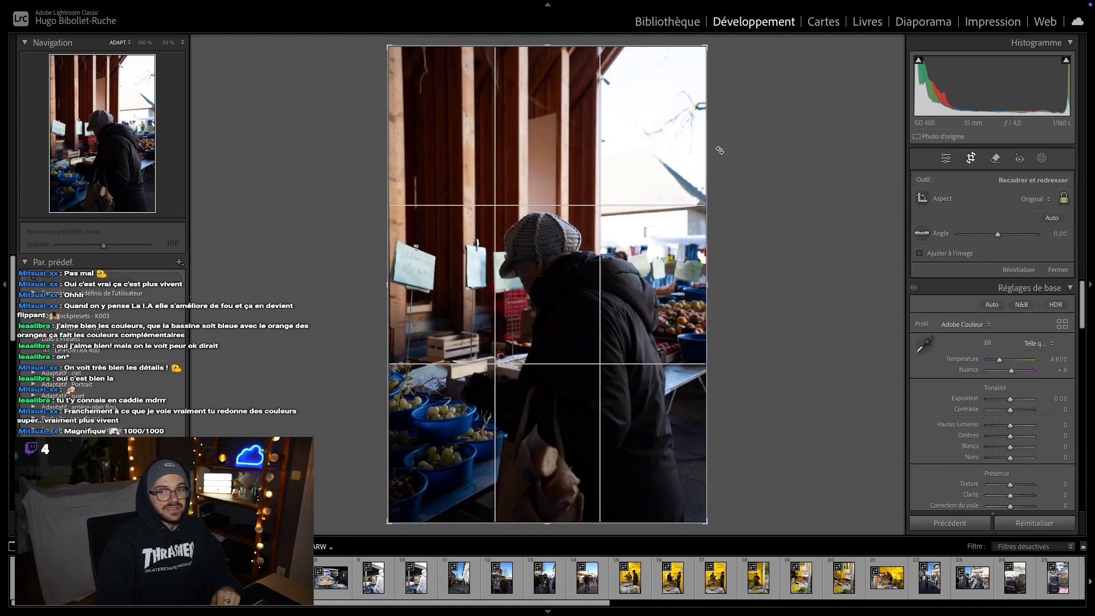
drag(540, 44, 539, 61)
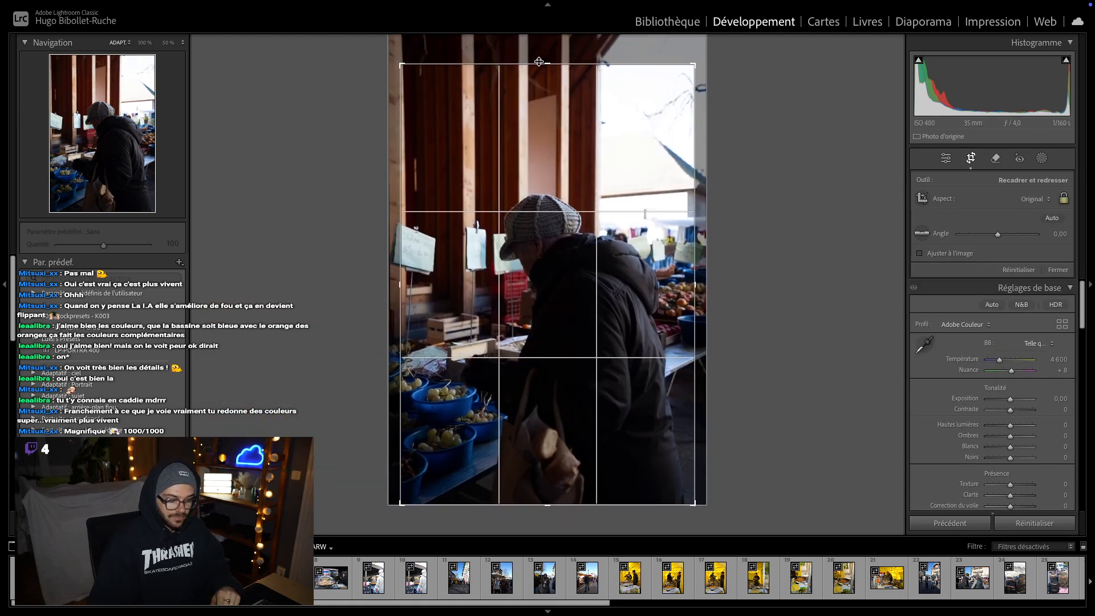
key(Left)
key(Left)
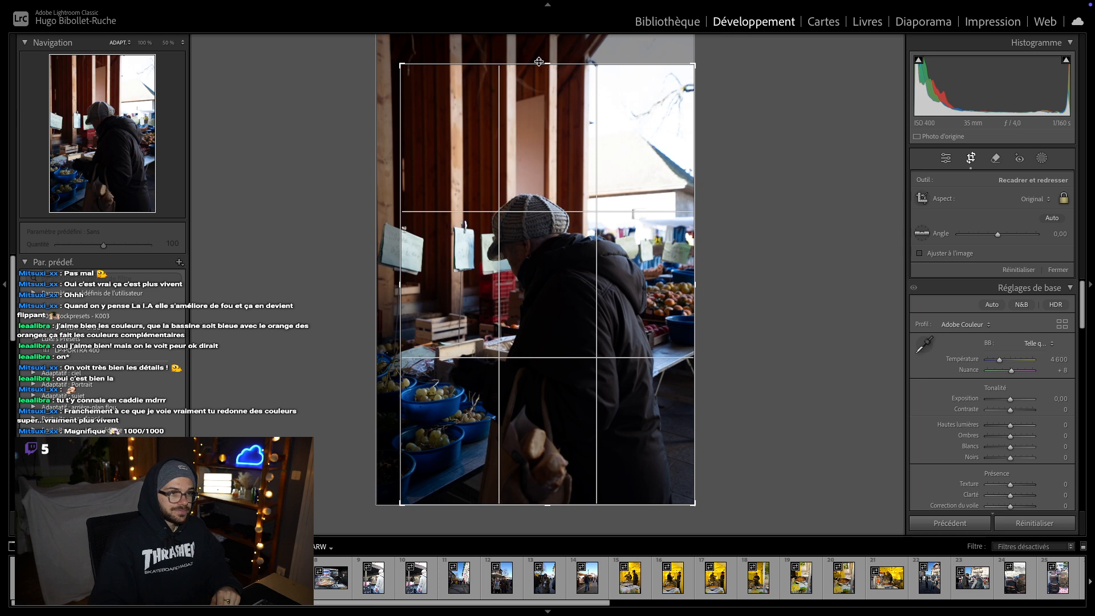
key(ctrl+z)
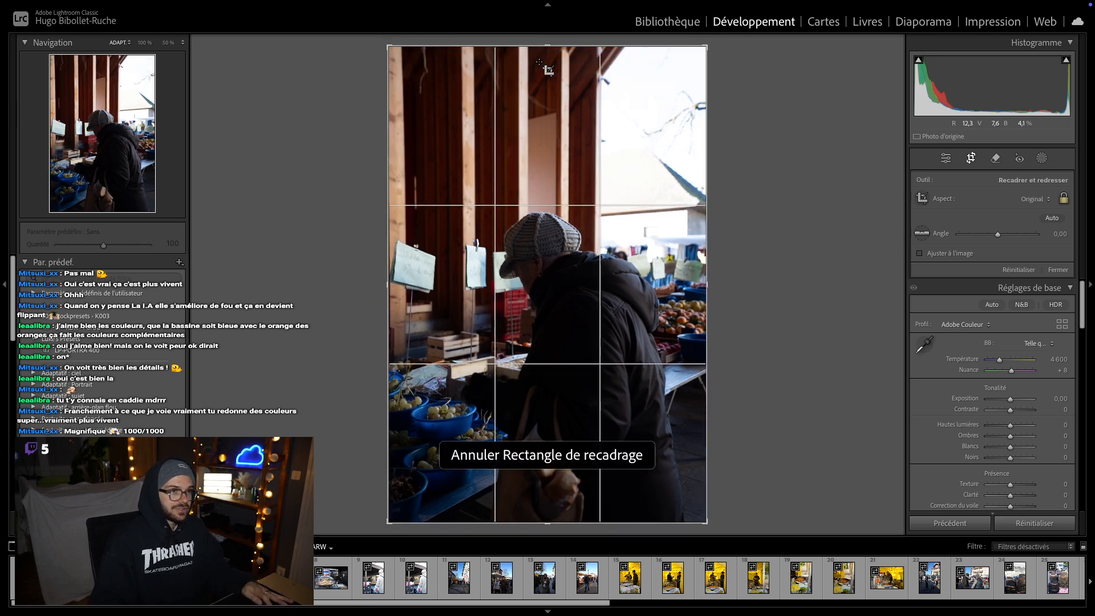
key(r)
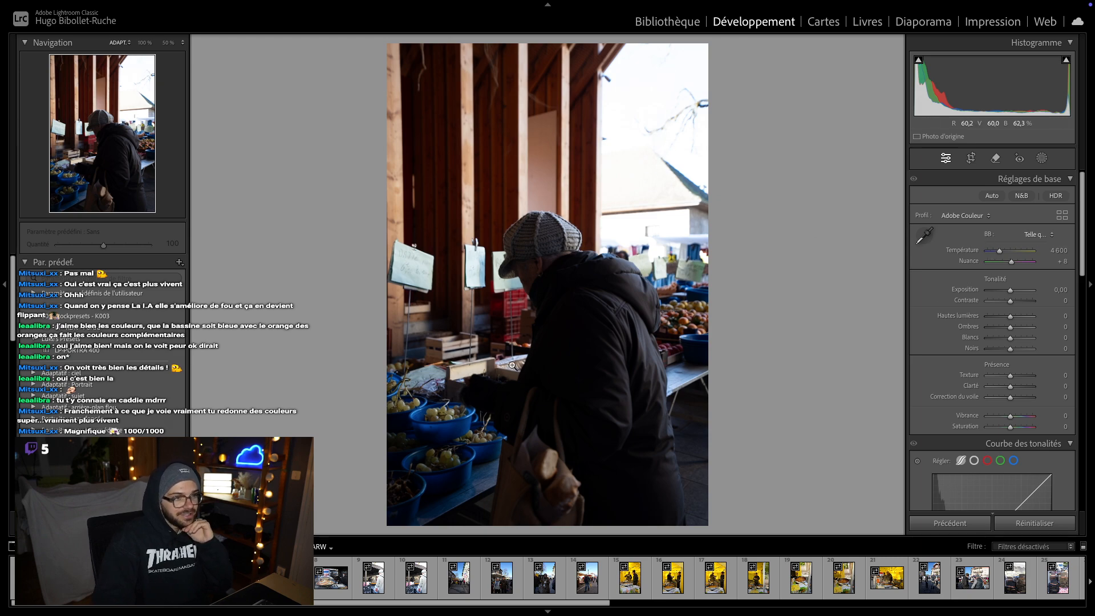
- Inspect the shopper photo and the photo of the large sausage and sauerkraut pan for close-up detail
click(563, 281)
click(474, 279)
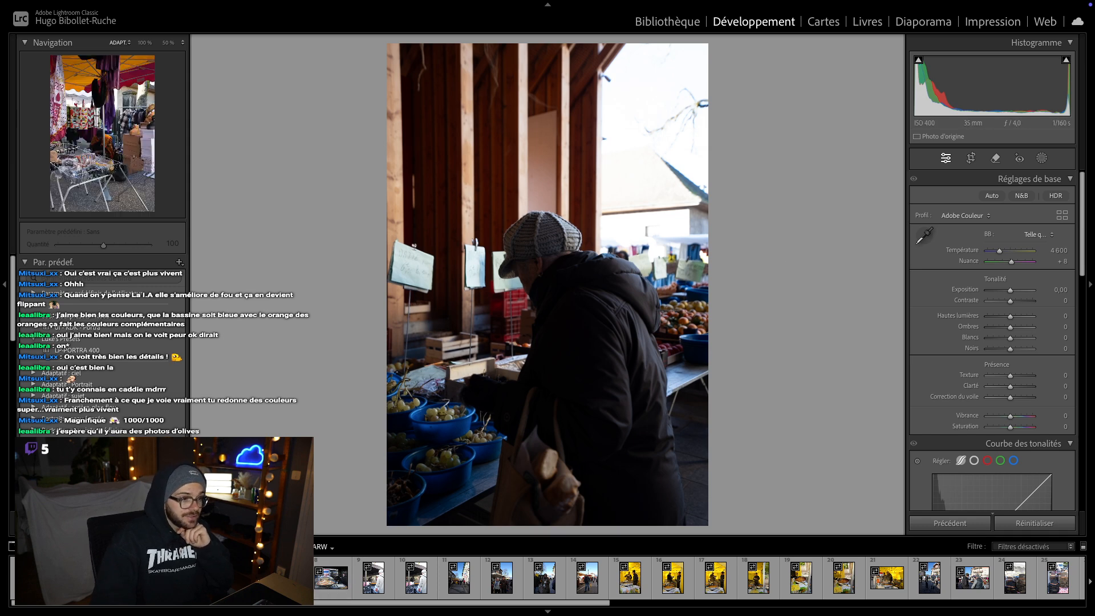
click(288, 578)
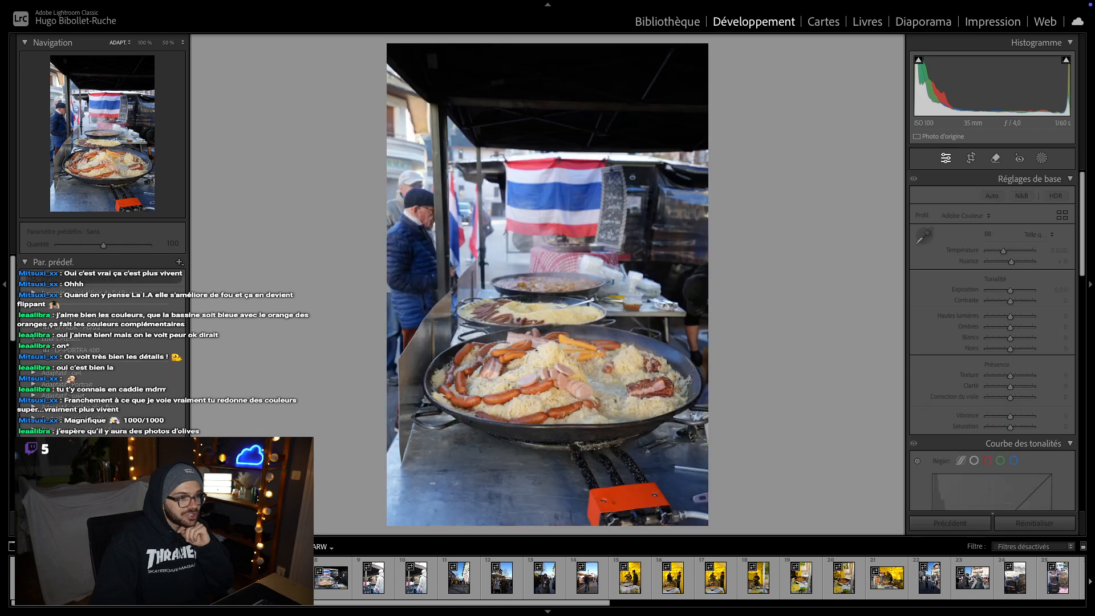
click(621, 386)
drag(457, 391, 523, 287)
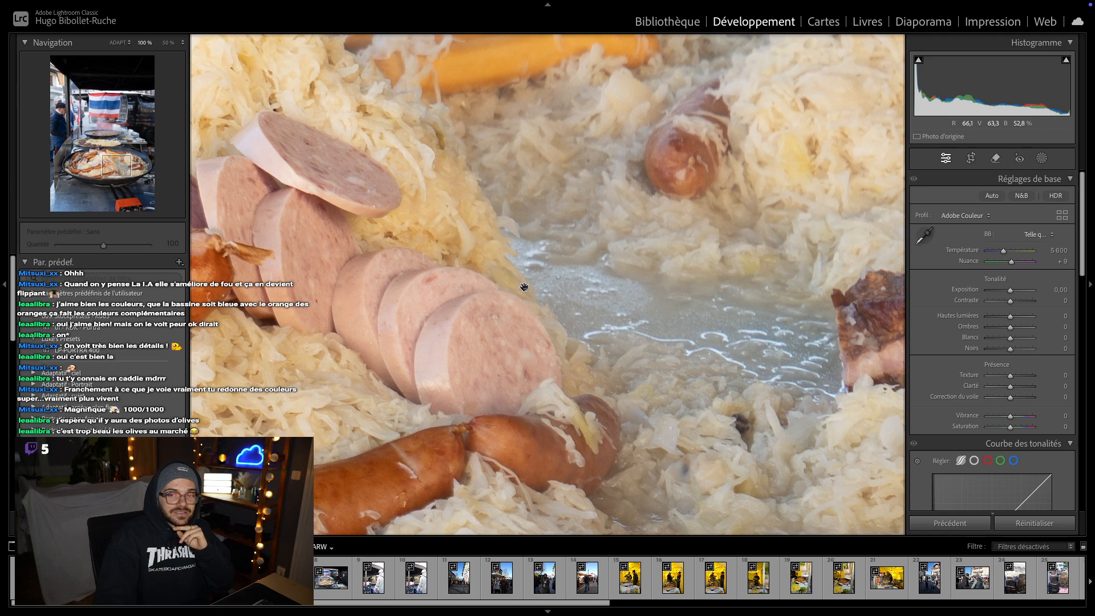
click(523, 287)
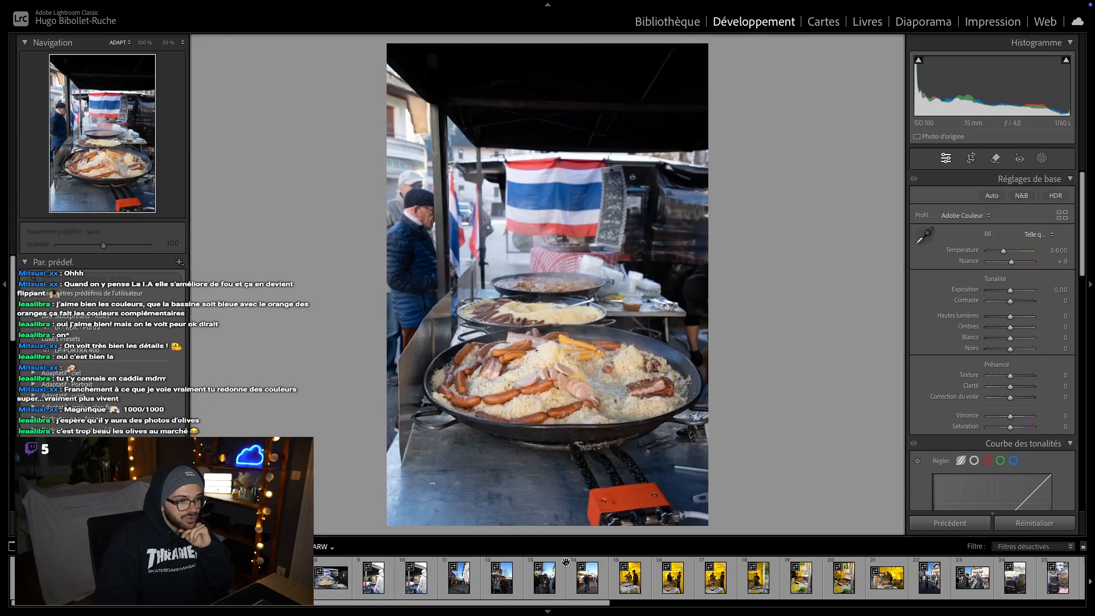
- Browse further through the market series and examine the yellow tent cooking photo and the cheese trailer photo
click(719, 585)
click(450, 438)
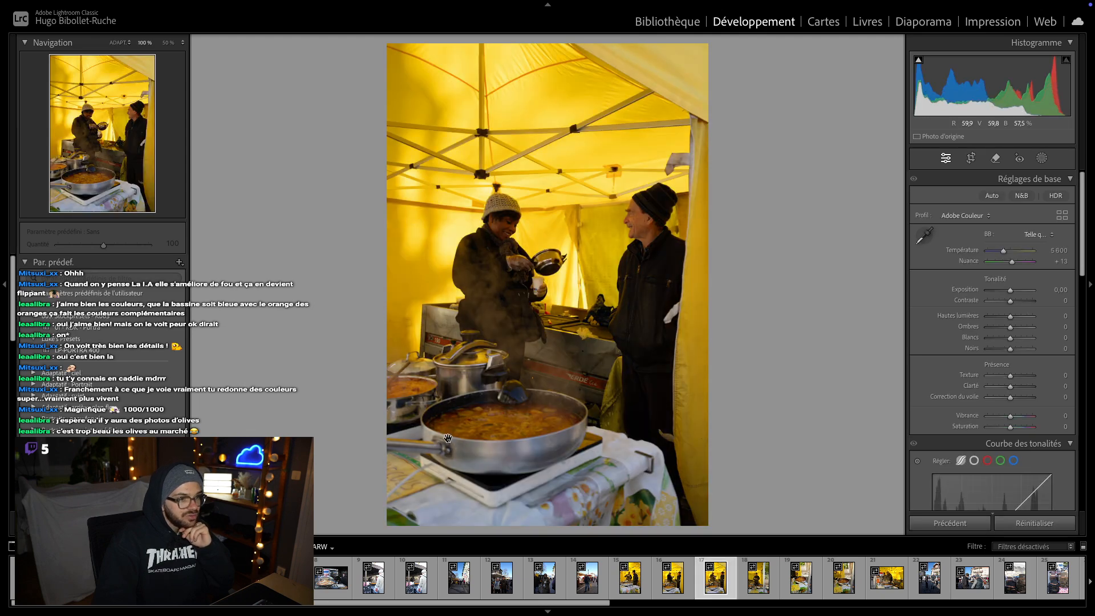
click(713, 342)
scroll(884, 579, right, 10)
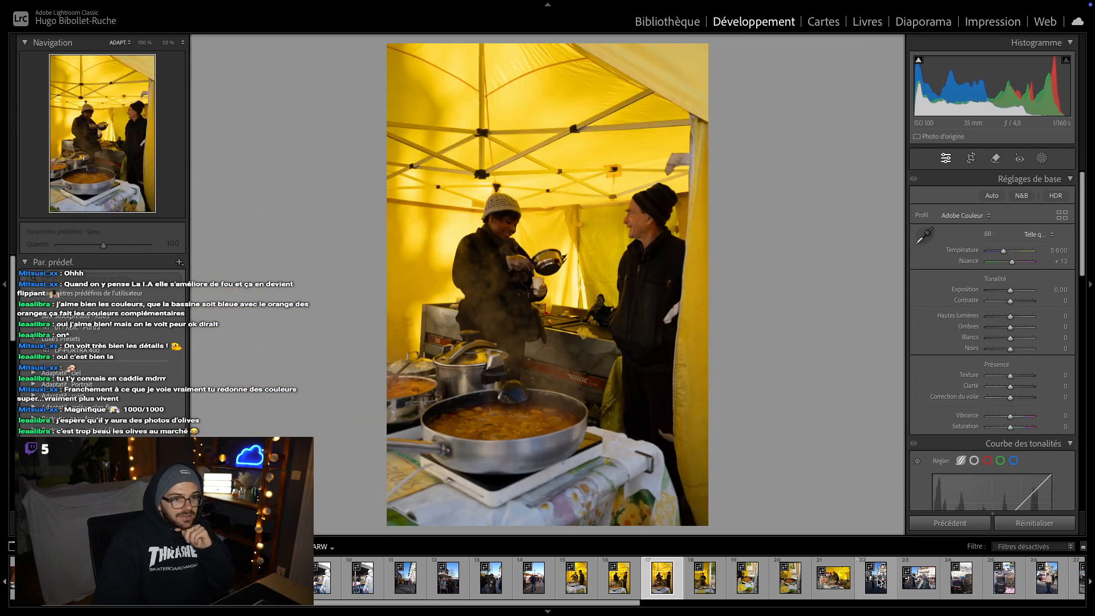
scroll(884, 579, right, 5)
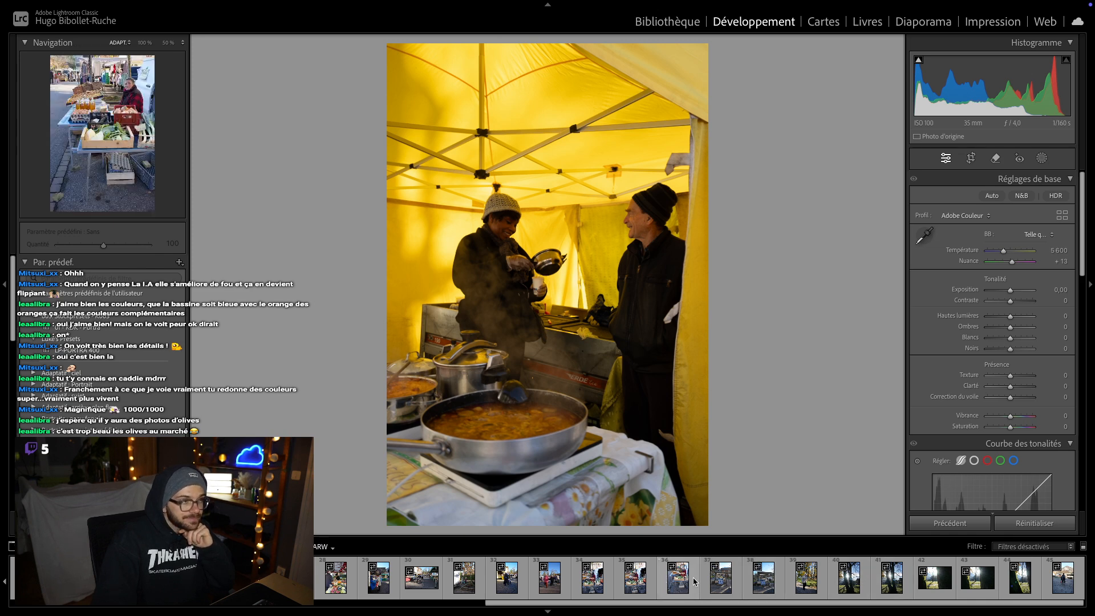
click(780, 579)
click(533, 289)
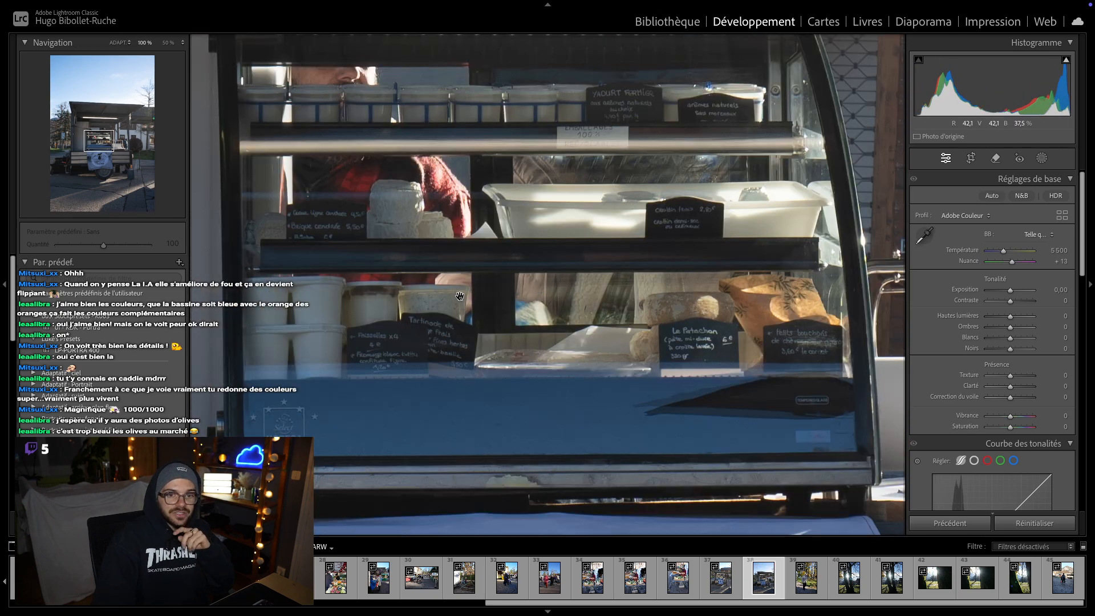
click(583, 247)
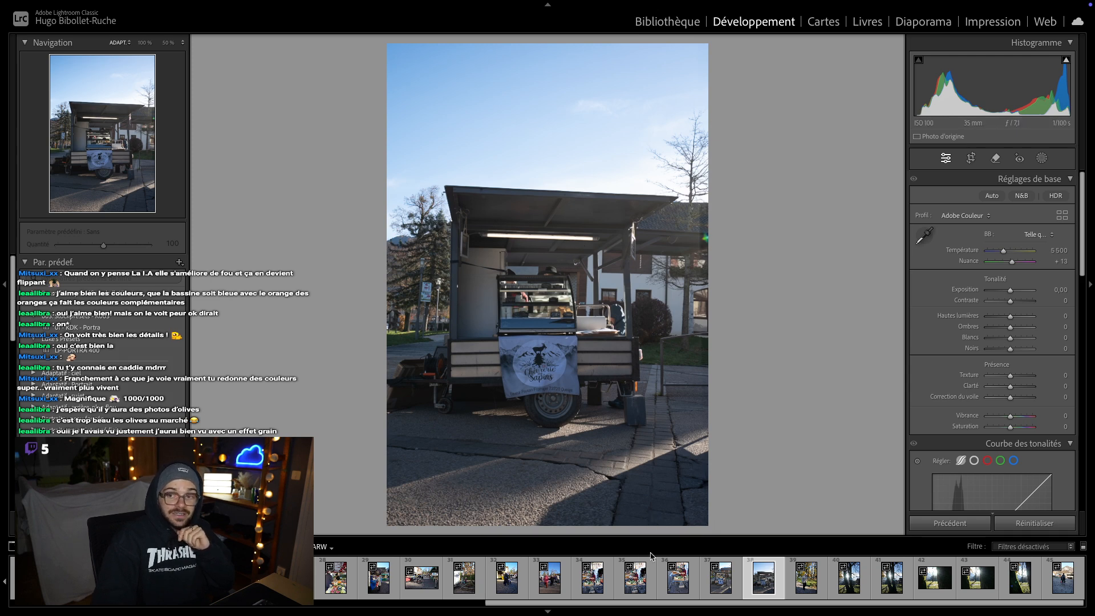
scroll(684, 582, up, 8)
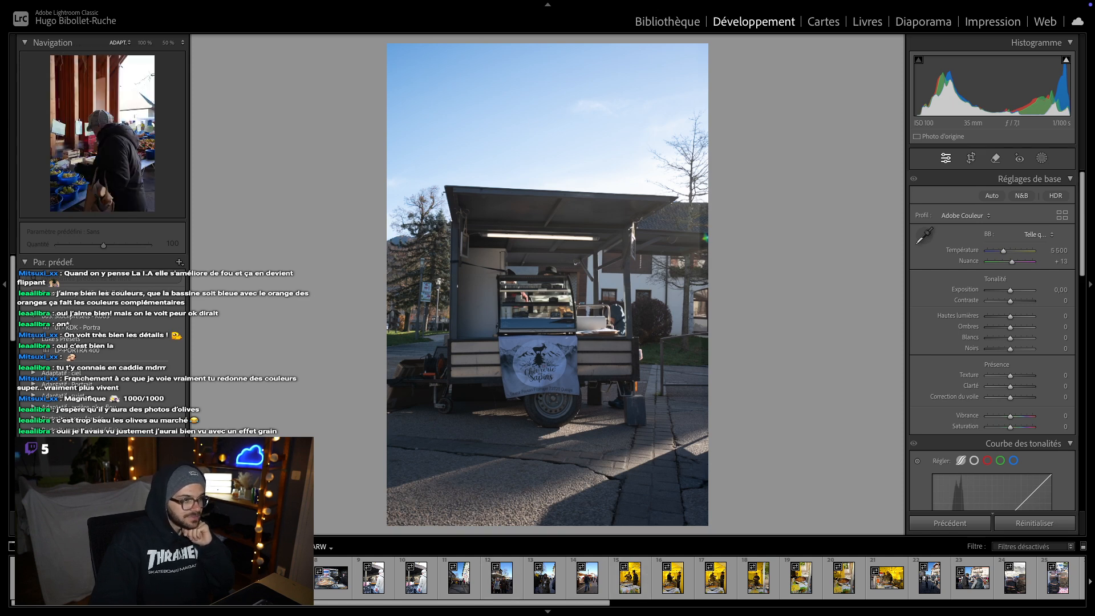
- Reopen the shopper photo and enable chromatic aberration removal and the lens correction profile
click(288, 578)
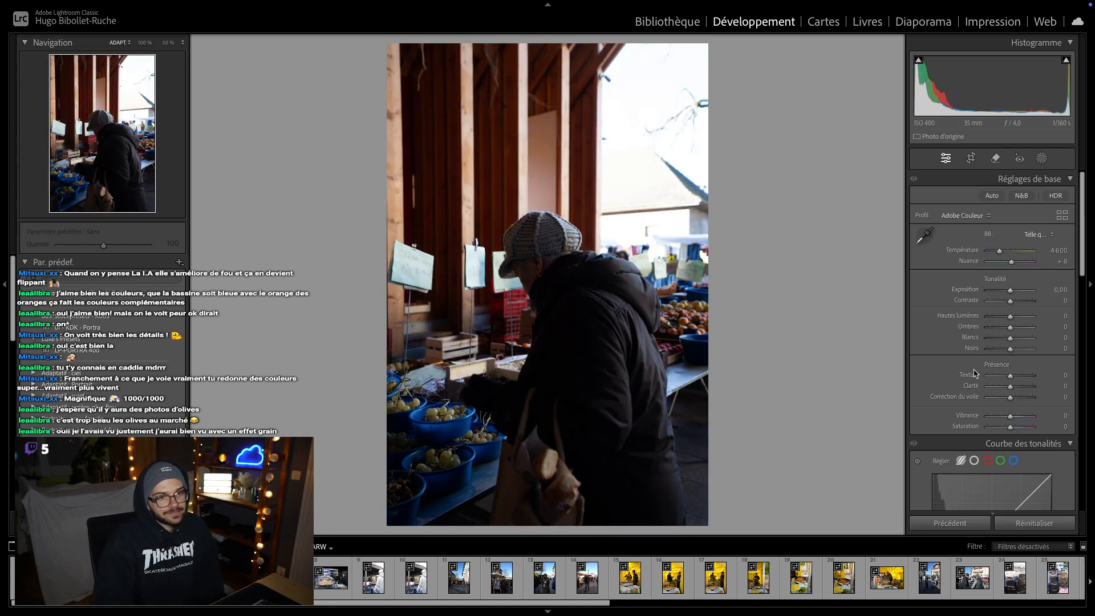
scroll(1015, 365, down, 5)
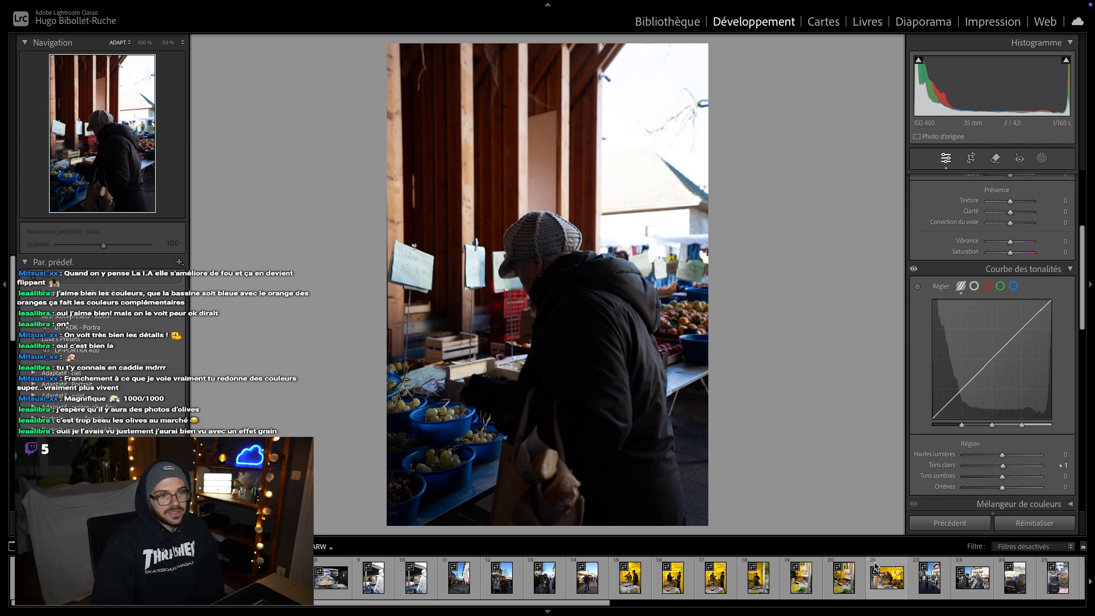
scroll(965, 458, down, 2)
scroll(966, 458, down, 6)
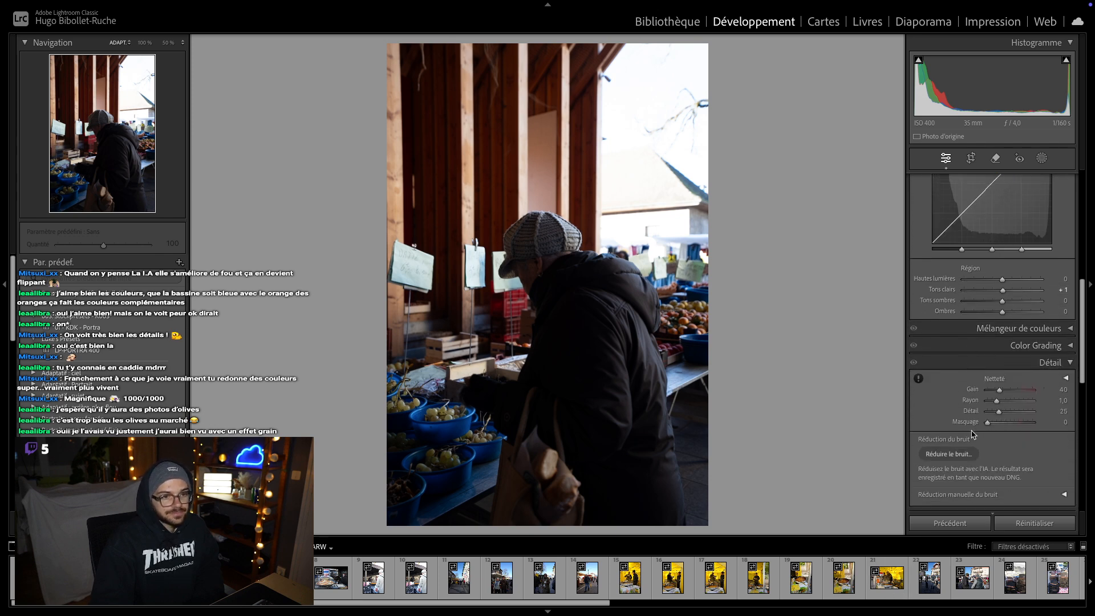
click(947, 385)
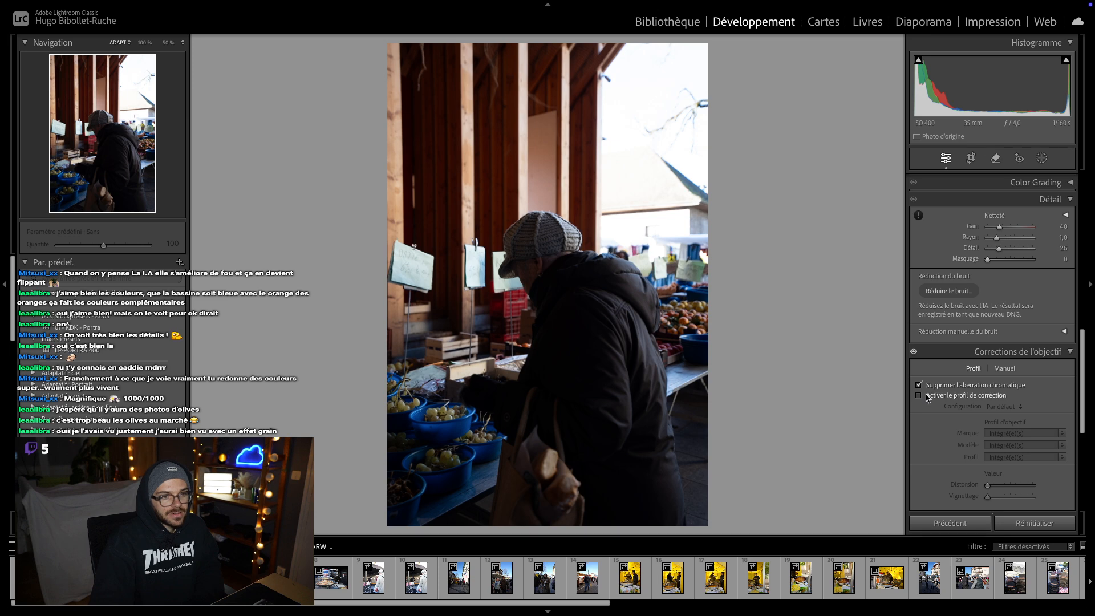
click(952, 395)
scroll(952, 422, down, 5)
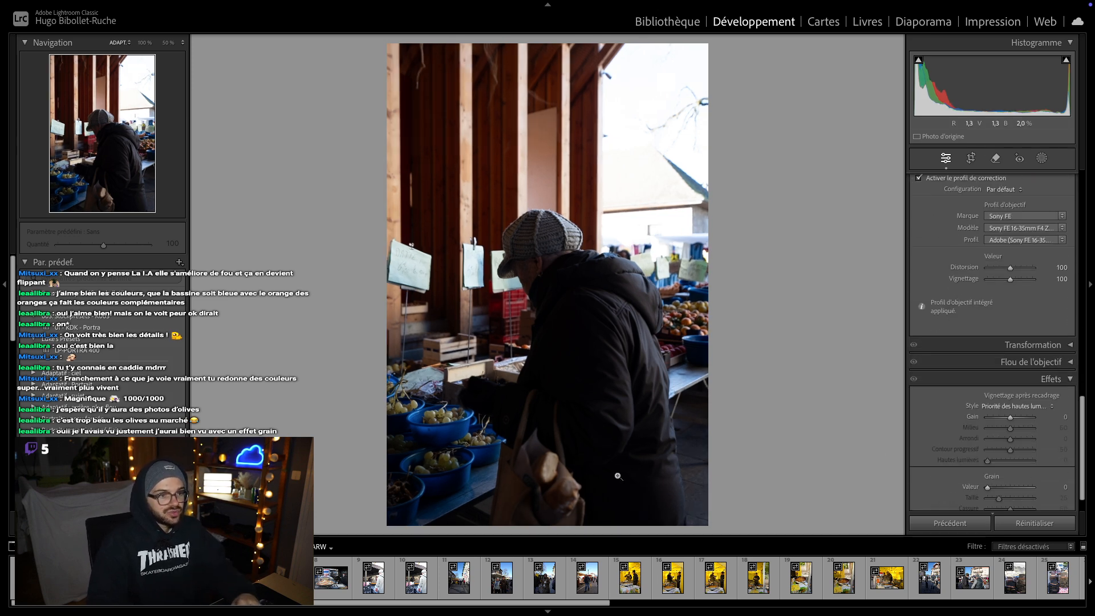
scroll(946, 389, down, 1)
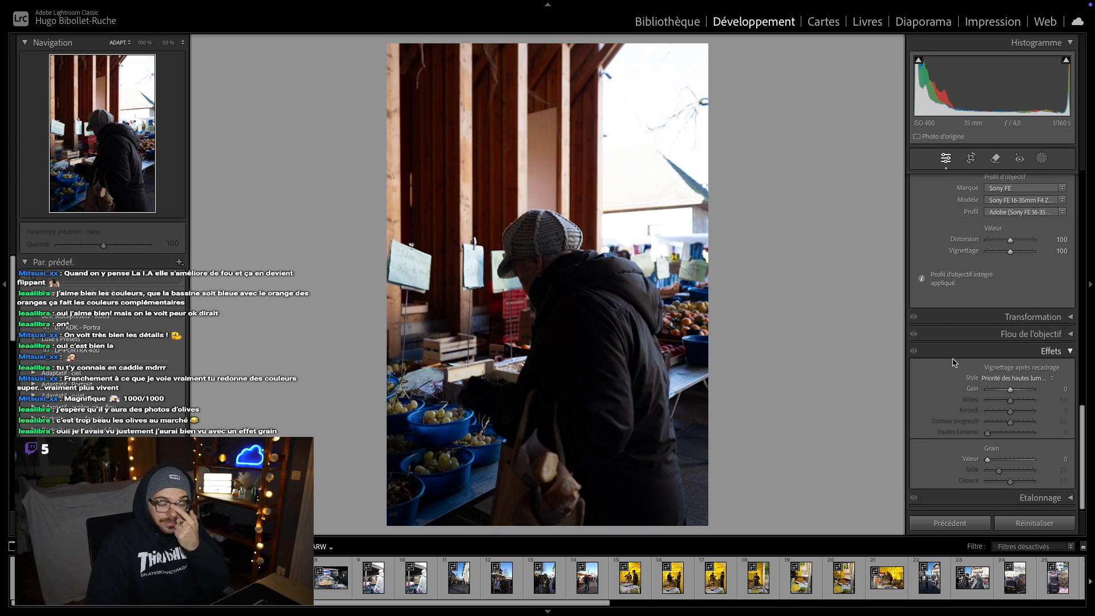
- Create an automatic background mask on the shopper photo
scroll(964, 336, up, 10)
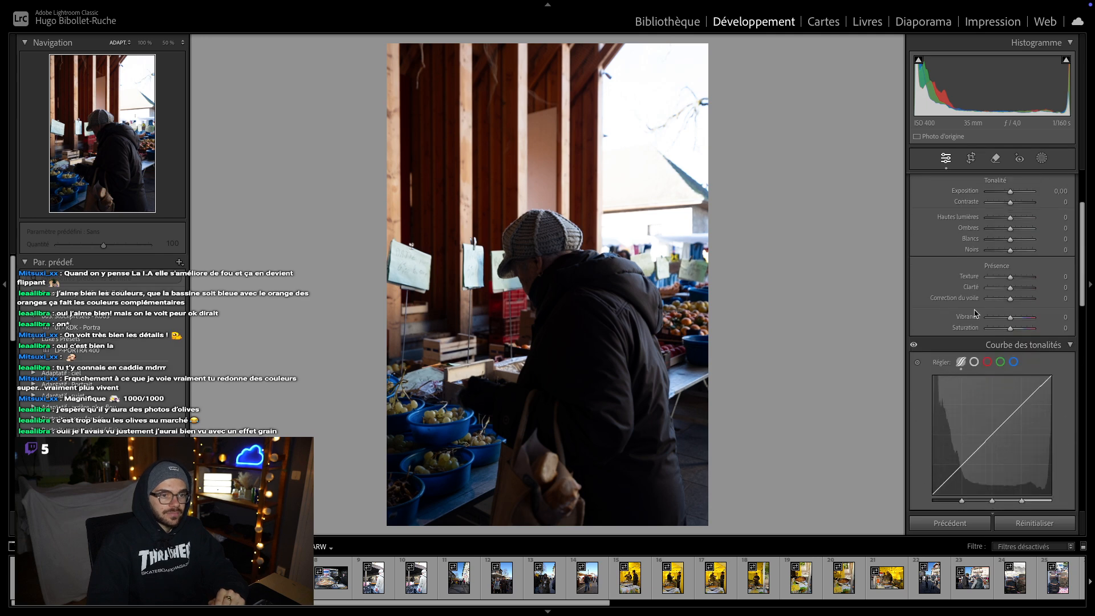
scroll(975, 311, up, 1)
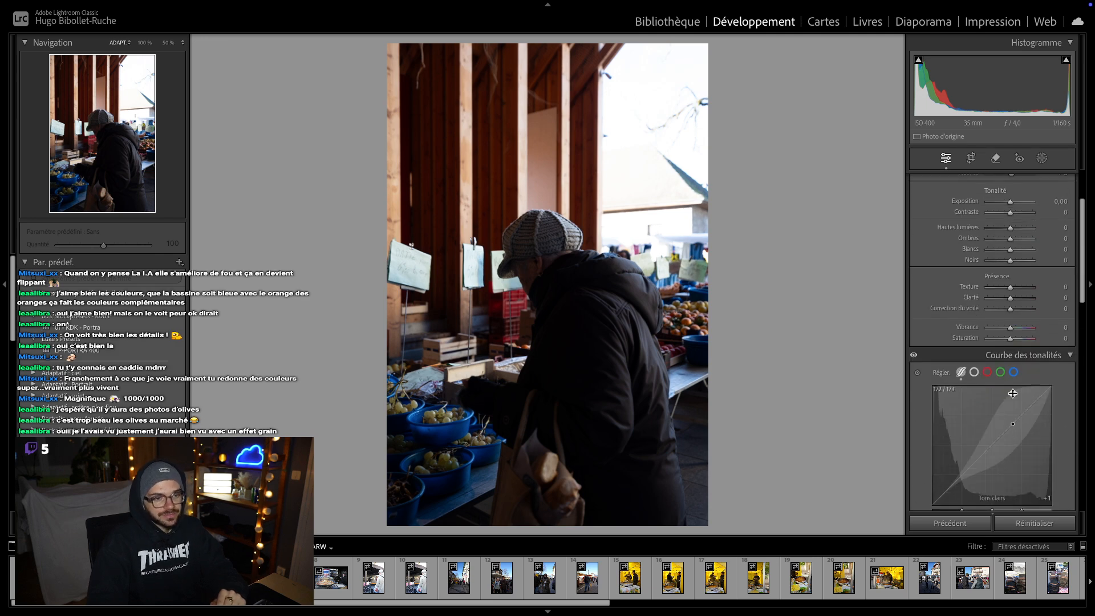
scroll(1015, 240, up, 6)
click(1043, 158)
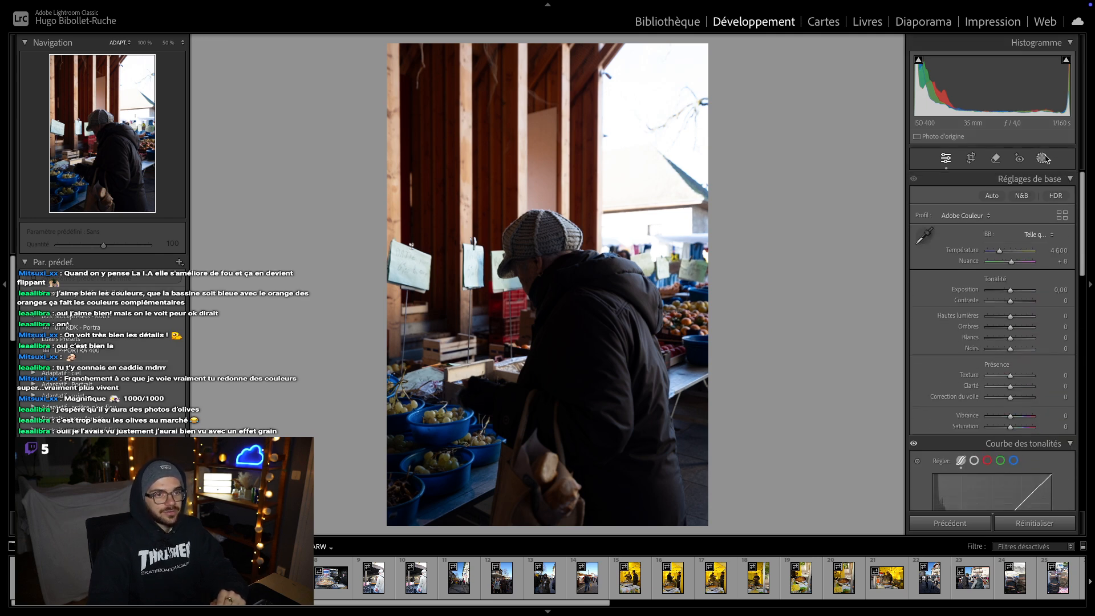
click(1047, 205)
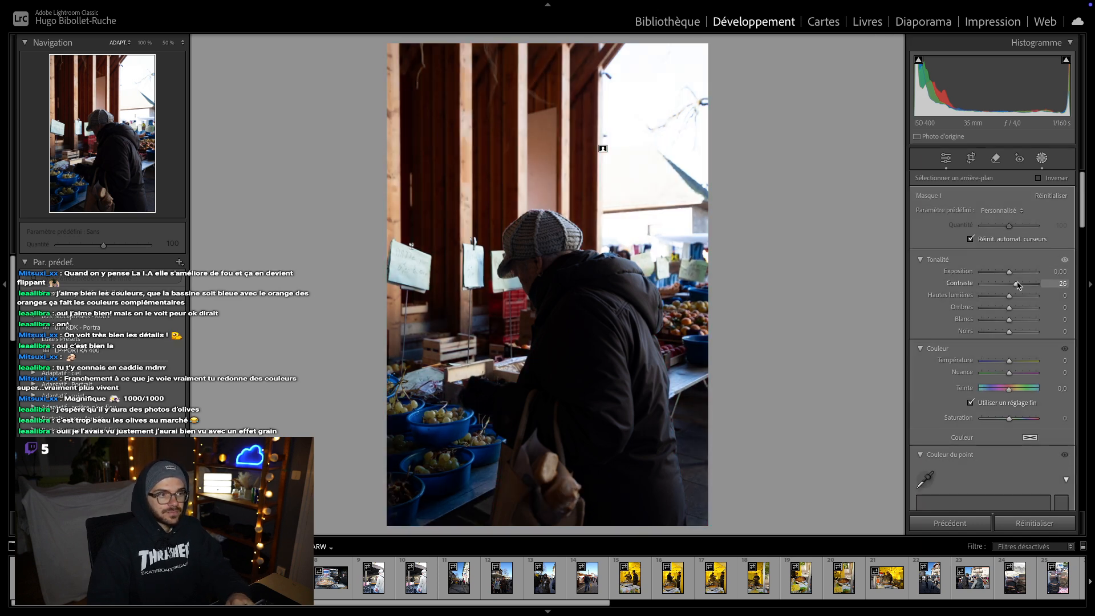
- Adjust the background mask to Contraste 57, Ombres 16, Noirs -3 and Exposition -0,15, and deselect it
drag(1019, 285, 1009, 333)
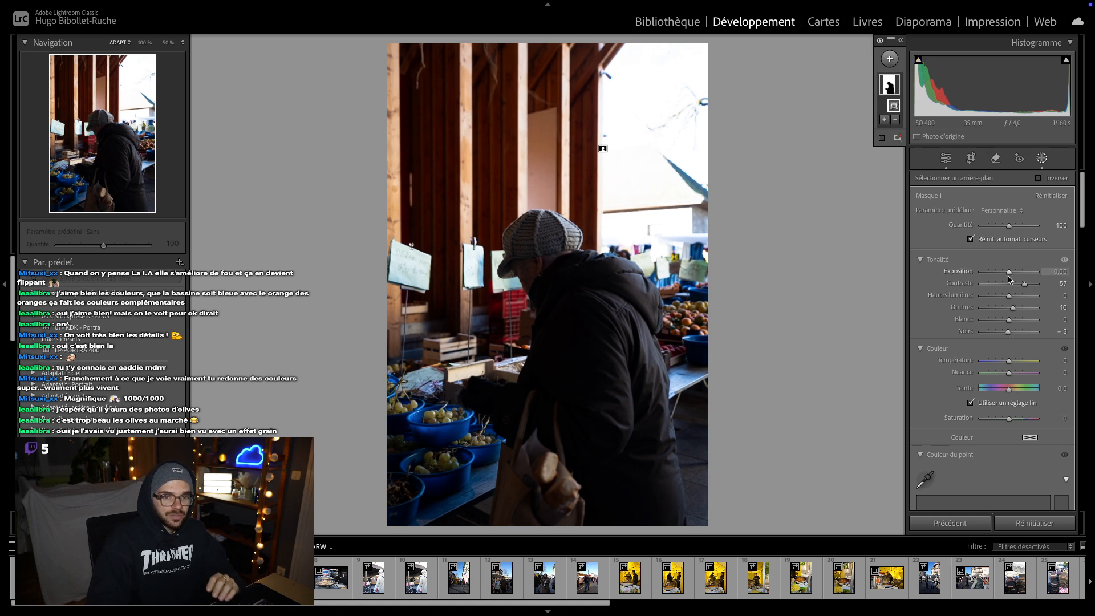
mouse_move(1009, 275)
mouse_down()
mouse_move(981, 281)
mouse_move(1008, 274)
mouse_up()
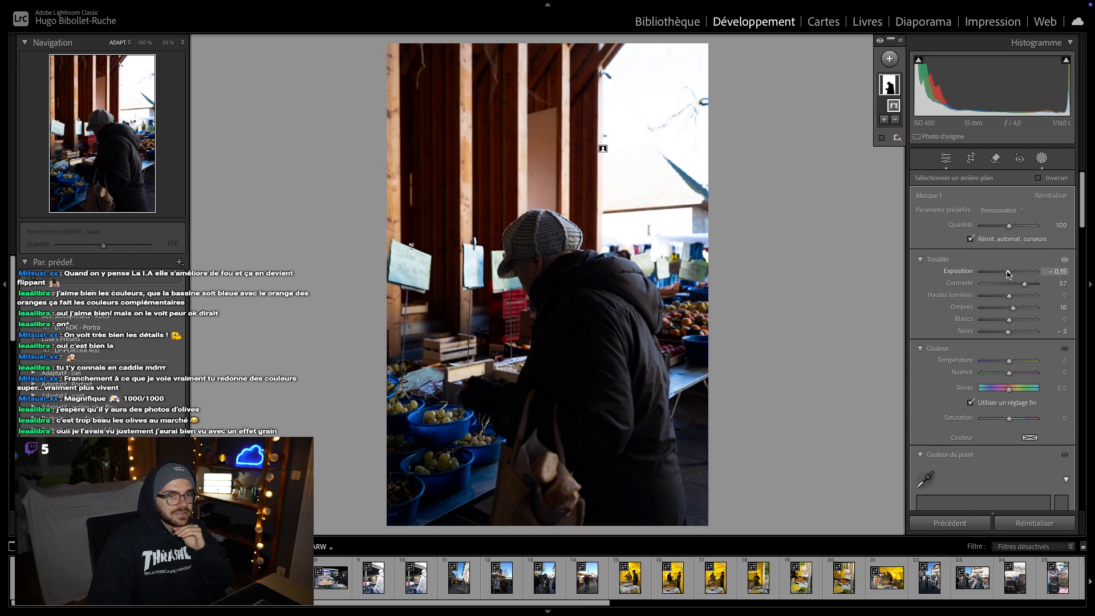
click(817, 391)
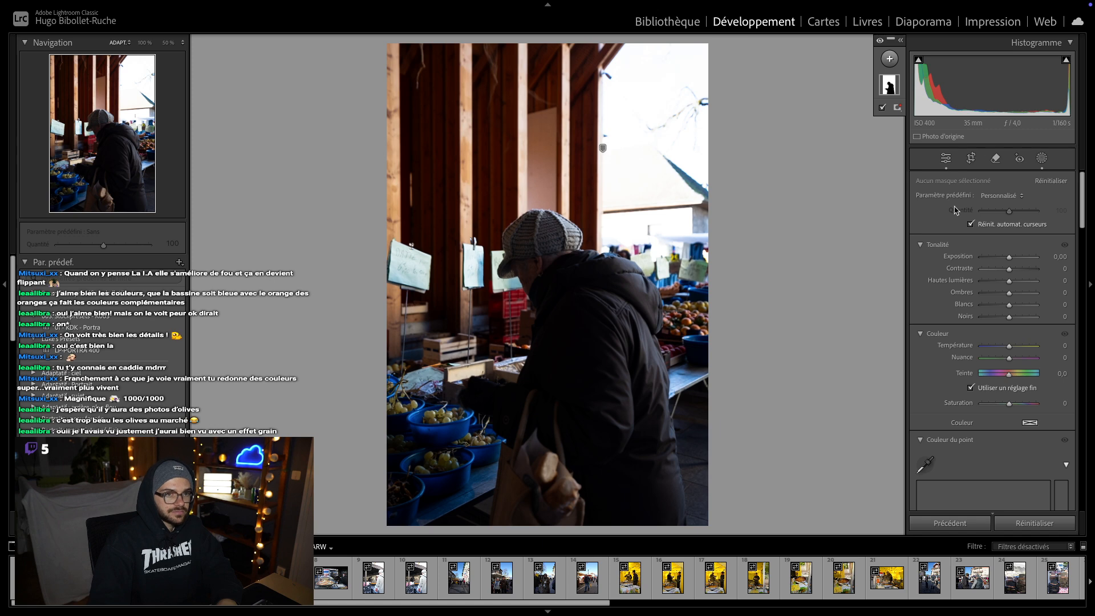
- Add a second mask that automatically selects the shopper as the subject
click(946, 158)
click(1042, 158)
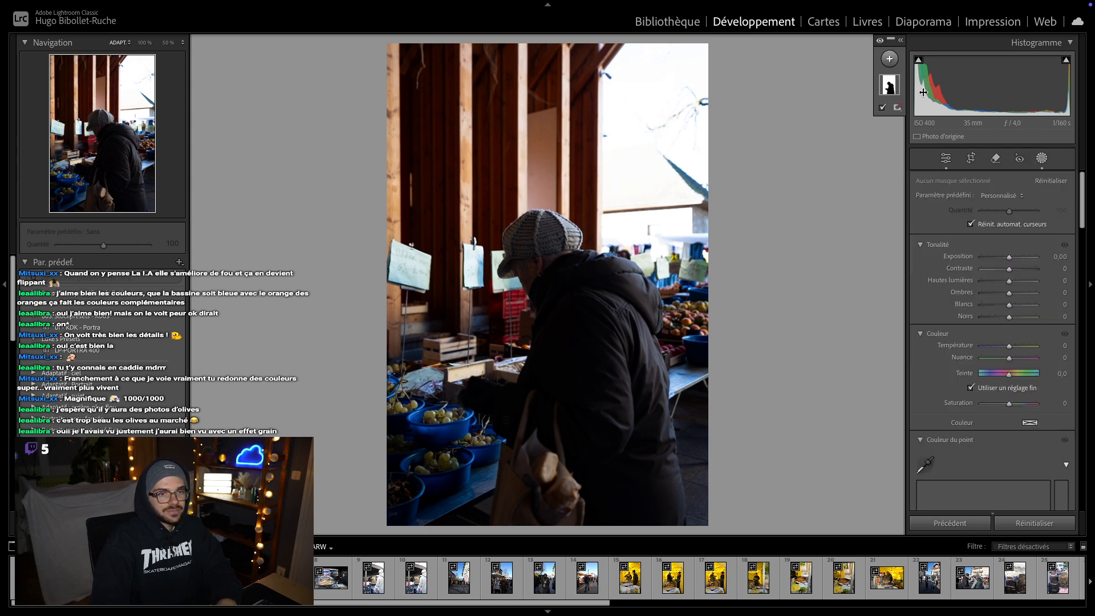
click(889, 60)
click(898, 82)
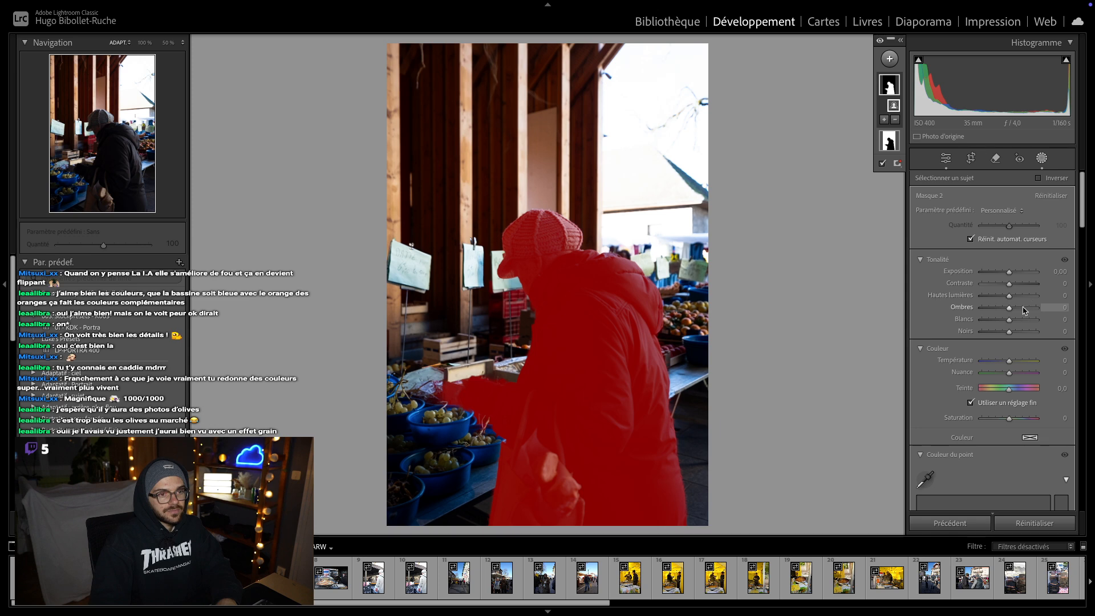
- Try out shadow values on the subject mask, settling on Ombres 33, and set Contraste to 31
drag(1025, 309, 1020, 310)
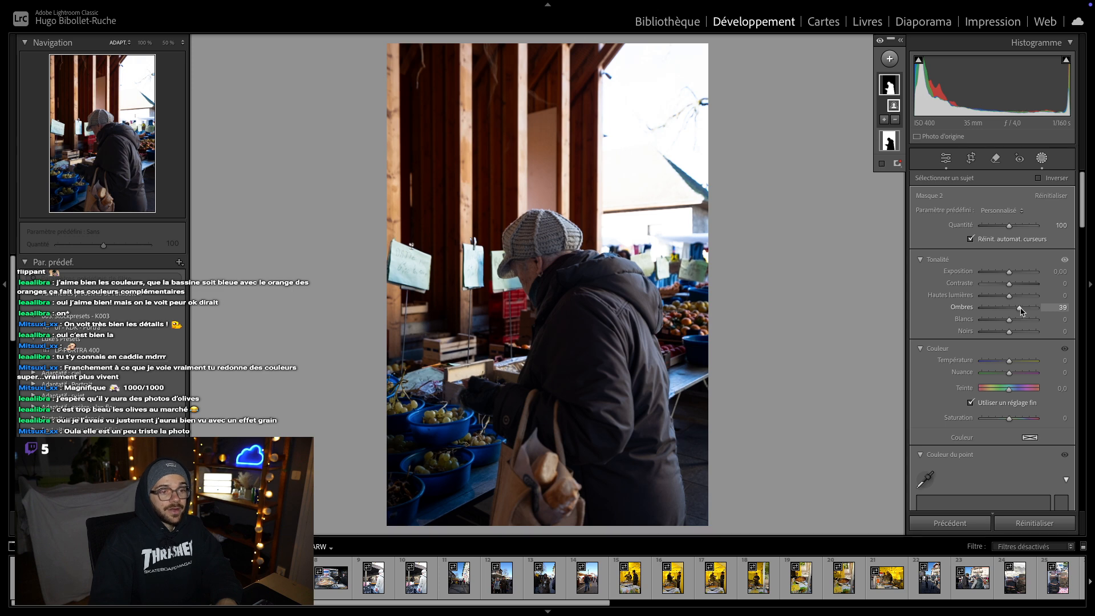
double_click(1020, 309)
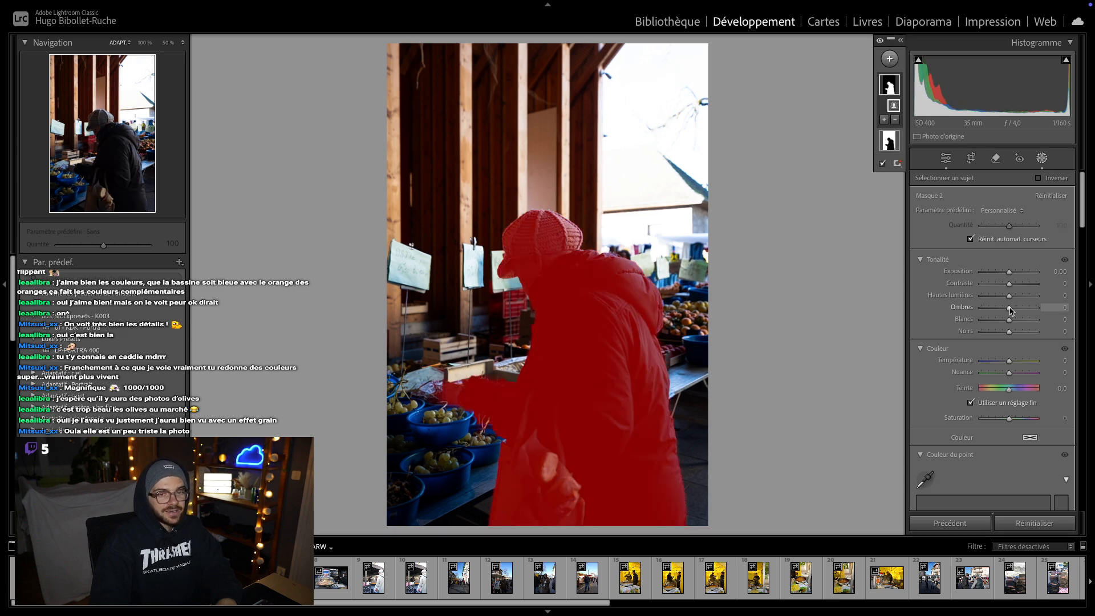
drag(1011, 310, 1017, 309)
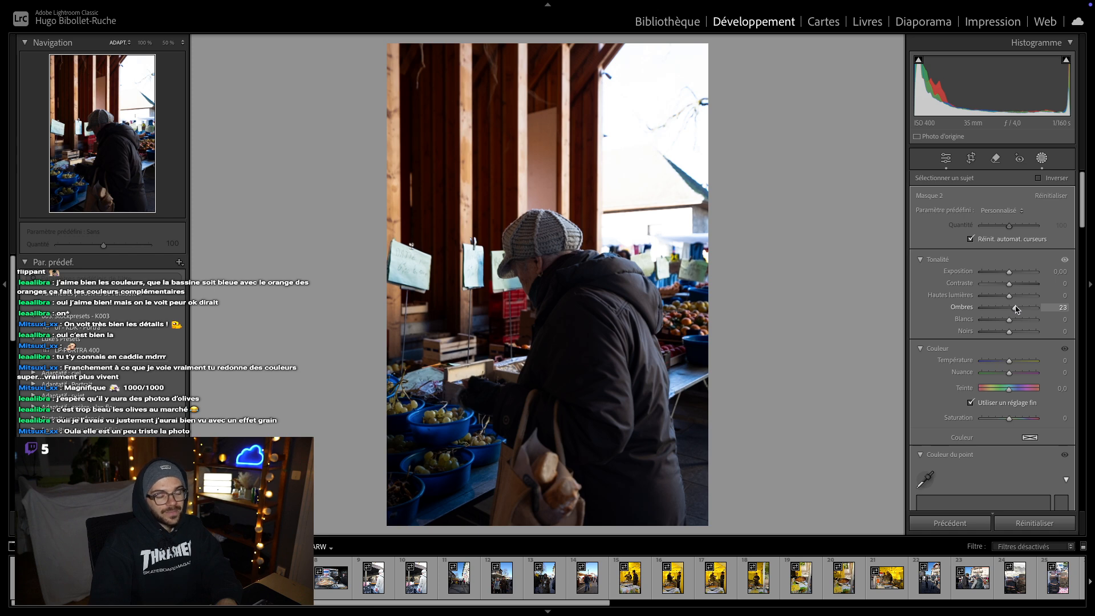
drag(1016, 309, 1018, 308)
click(1018, 284)
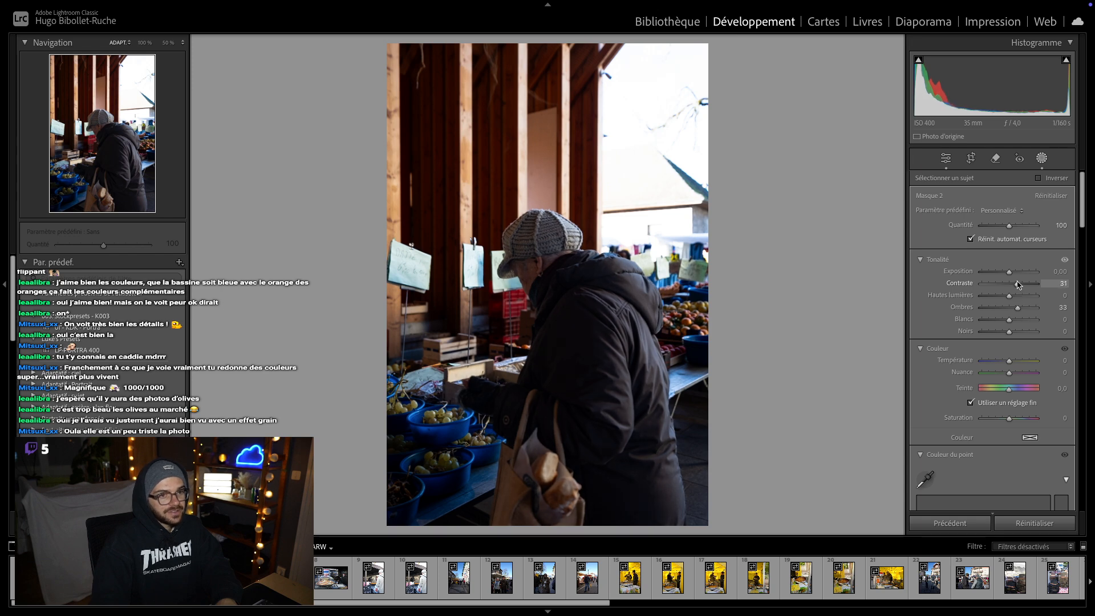
- Set the subject mask to Exposition 0,25, Contraste 36 and Noirs -3, and close masking
drag(1018, 285, 1011, 276)
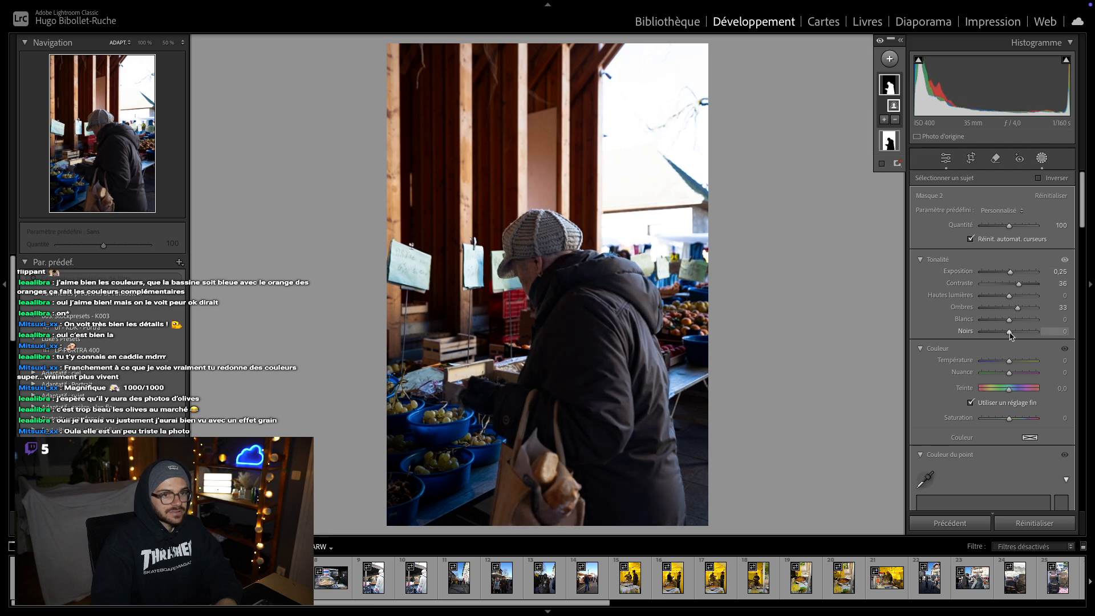
drag(1009, 333, 1007, 333)
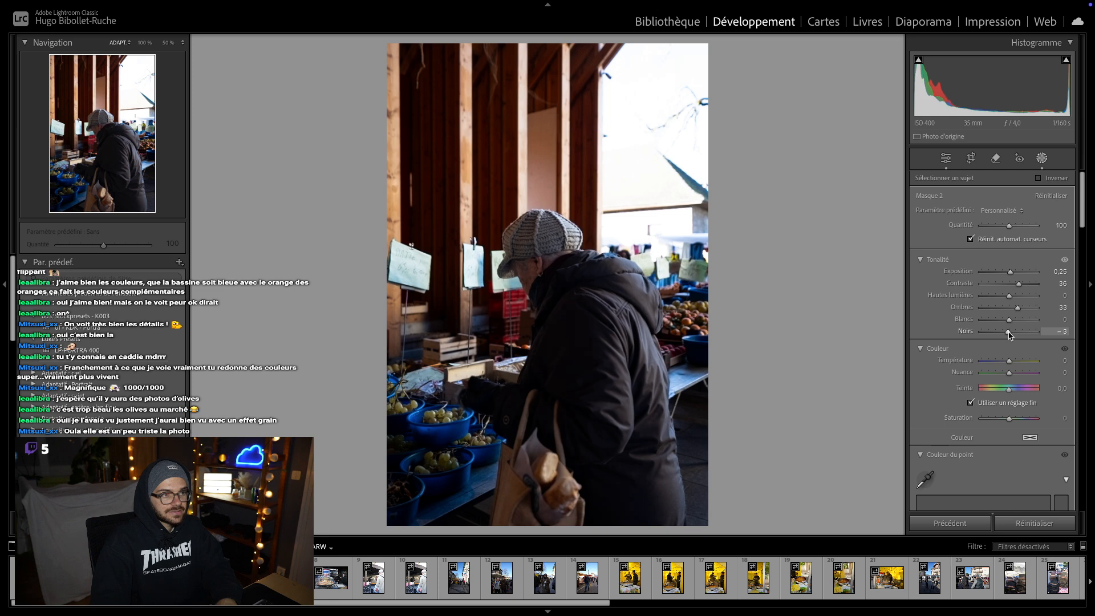
key(Escape)
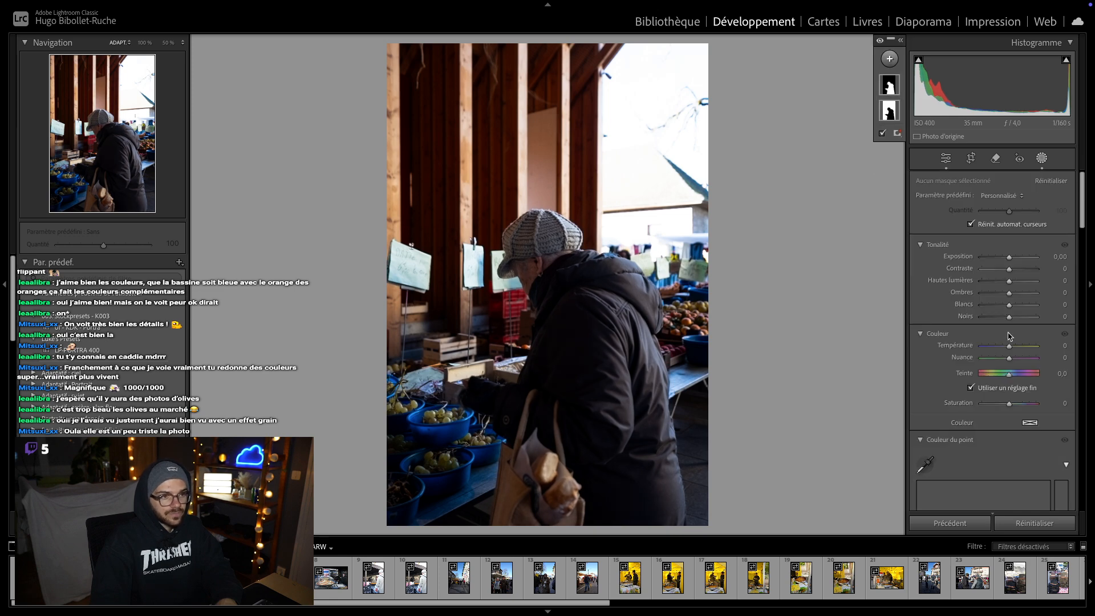
key(Escape)
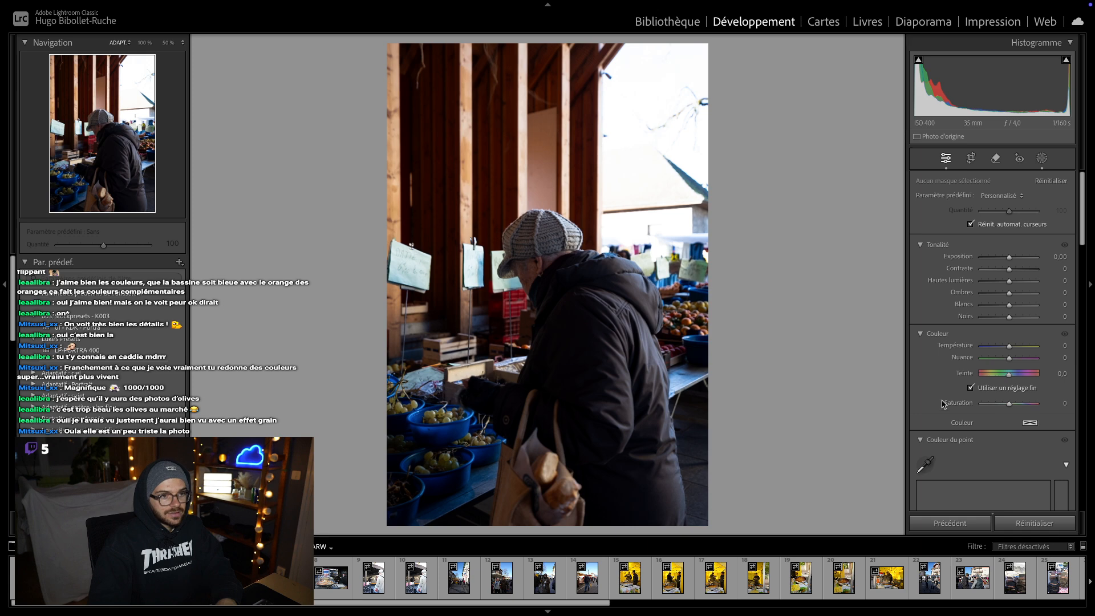
- Set the shopper photo's overall Saturation to +25 in the basic adjustments
click(1062, 428)
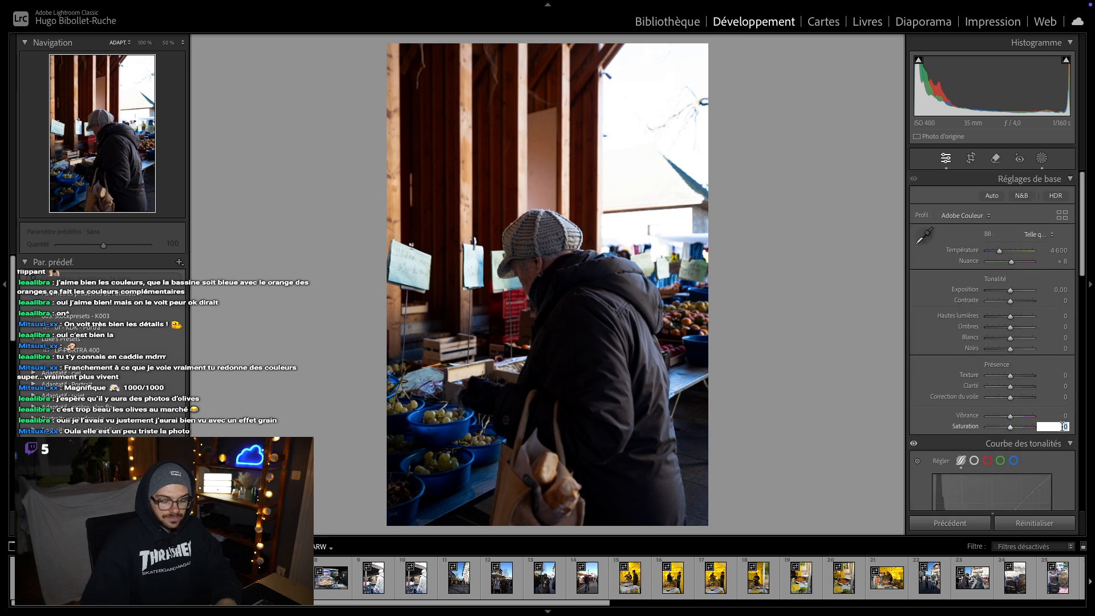
text(25)
key(Return)
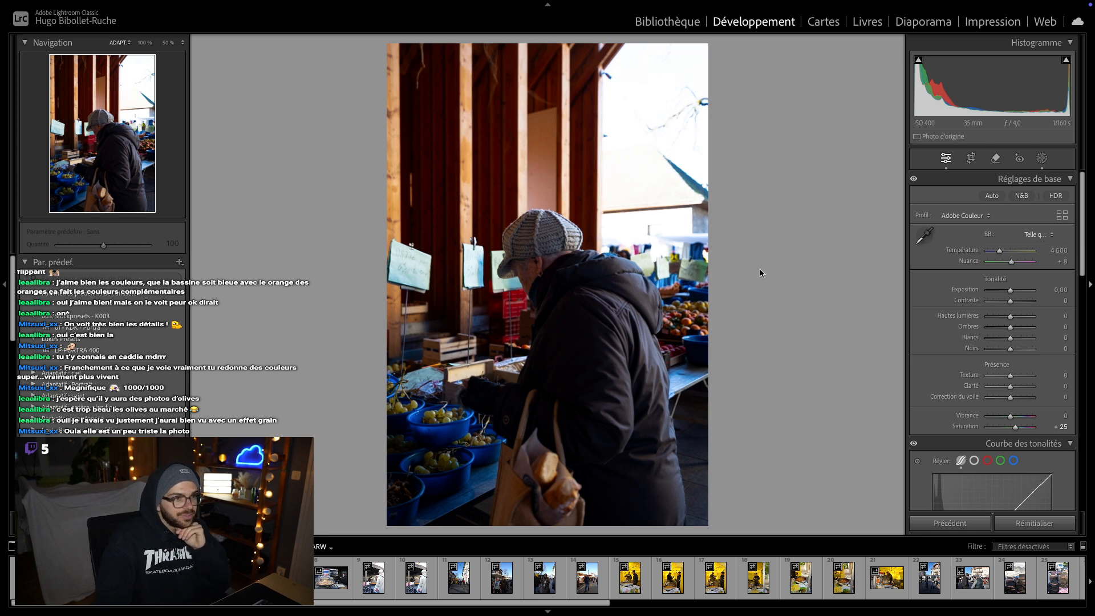
- Add a brush mask, paint it over the bright sky with a size 33 brush, and set its Contraste to 55
click(1040, 160)
click(891, 60)
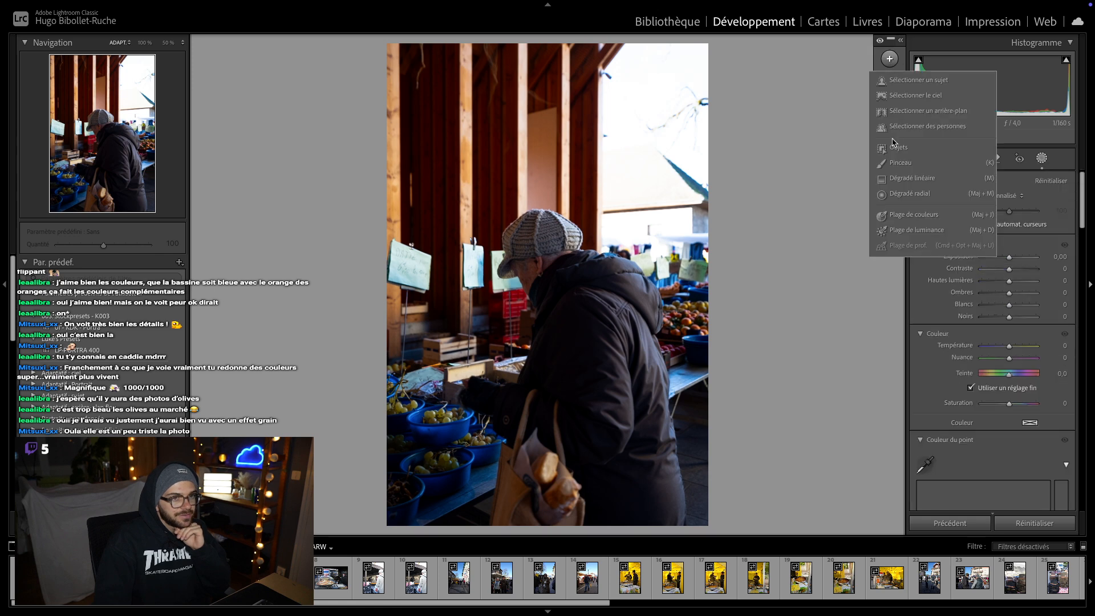
click(899, 163)
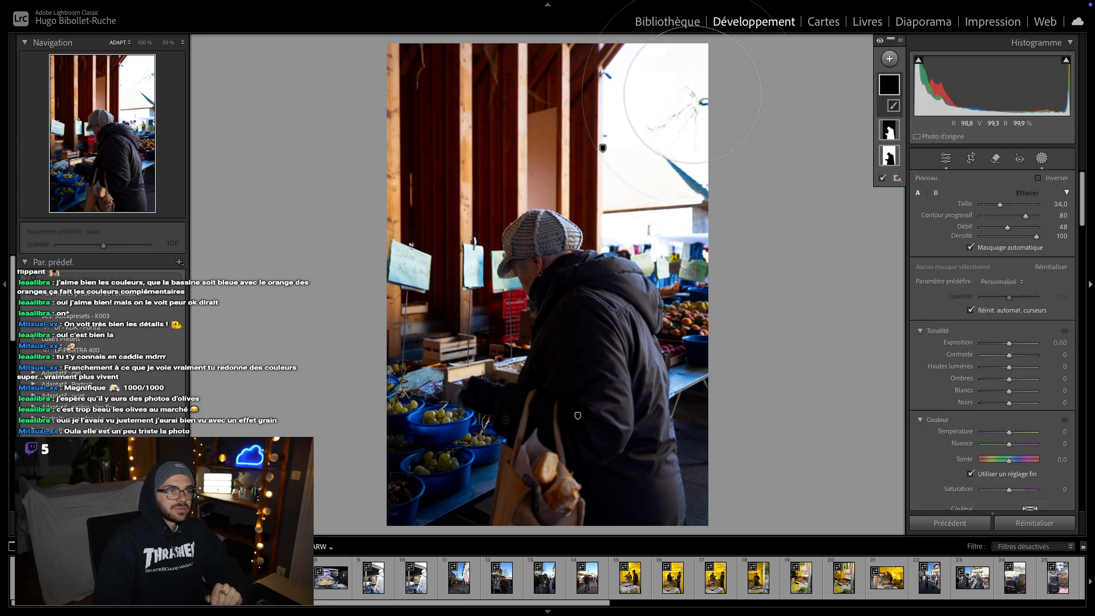
scroll(693, 94, down, 1)
mouse_move(691, 94)
mouse_down()
mouse_move(638, 203)
mouse_move(667, 125)
mouse_move(667, 91)
mouse_move(662, 210)
mouse_move(656, 154)
mouse_move(685, 206)
mouse_move(689, 285)
mouse_move(632, 97)
mouse_move(644, 109)
mouse_up()
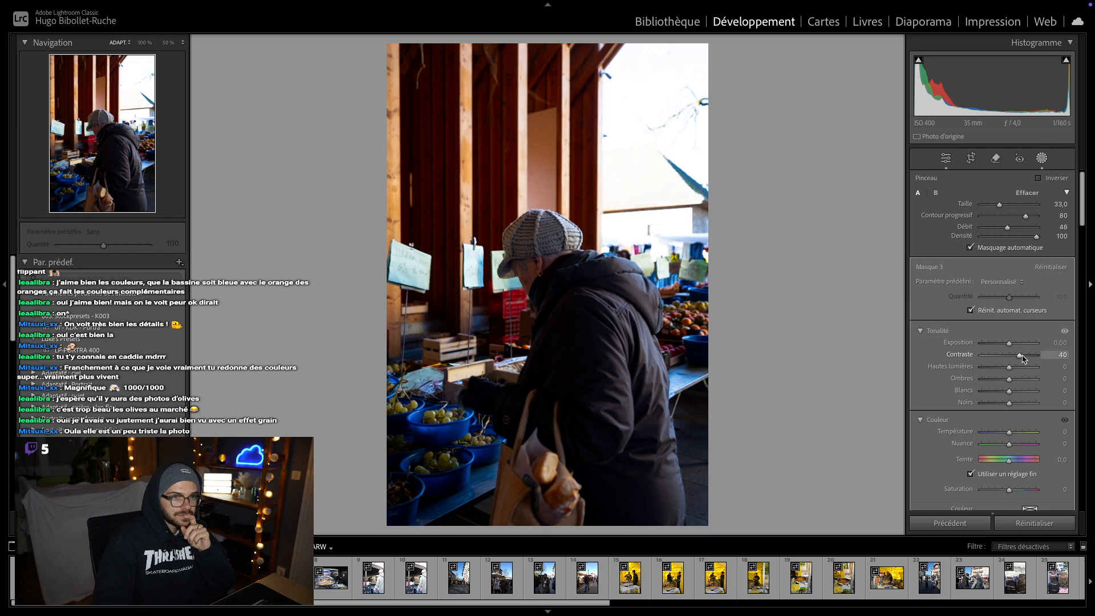
drag(1023, 357, 1027, 358)
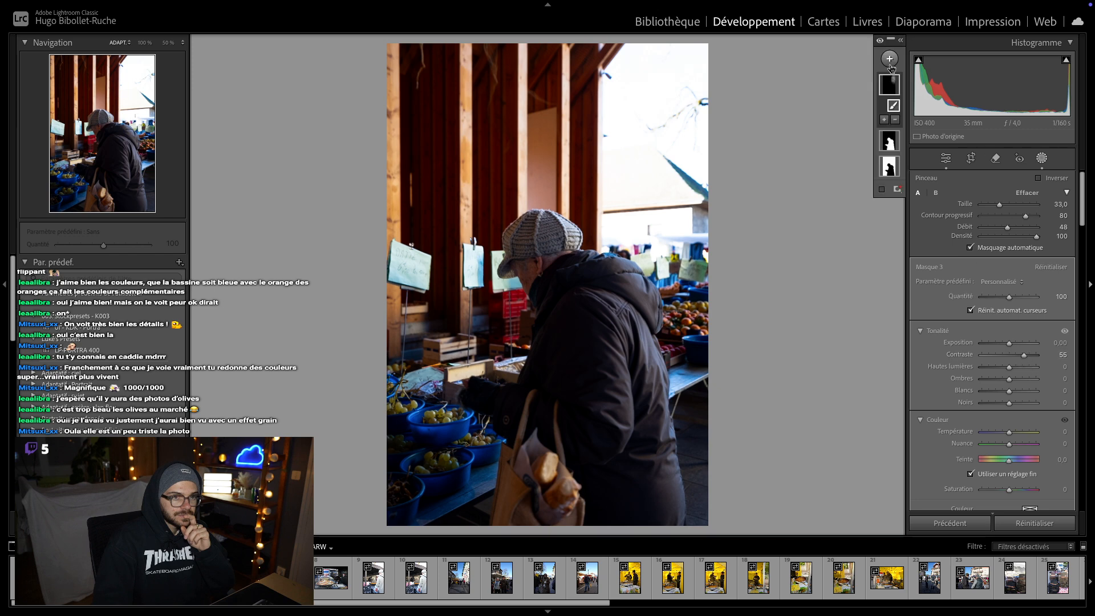
- Extend the brush mask over the pale roof and the area below it, using smaller brushes and raising Débit to 54
scroll(658, 170, down, 5)
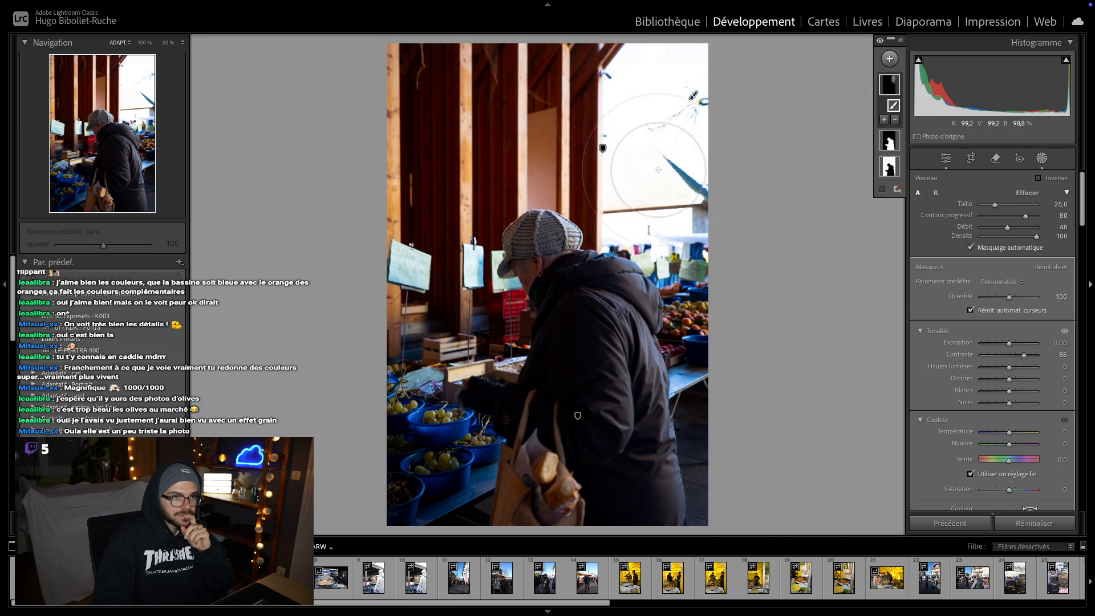
mouse_move(660, 170)
mouse_down()
mouse_move(678, 149)
mouse_move(680, 205)
mouse_move(674, 73)
mouse_move(668, 159)
mouse_up()
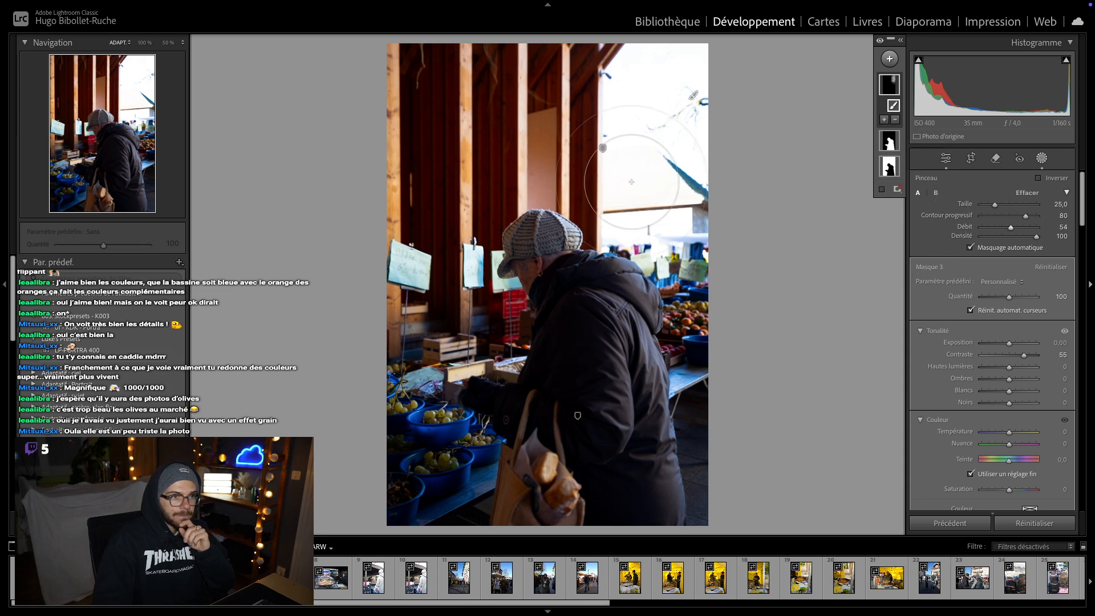
scroll(644, 176, down, 3)
scroll(644, 175, up, 1)
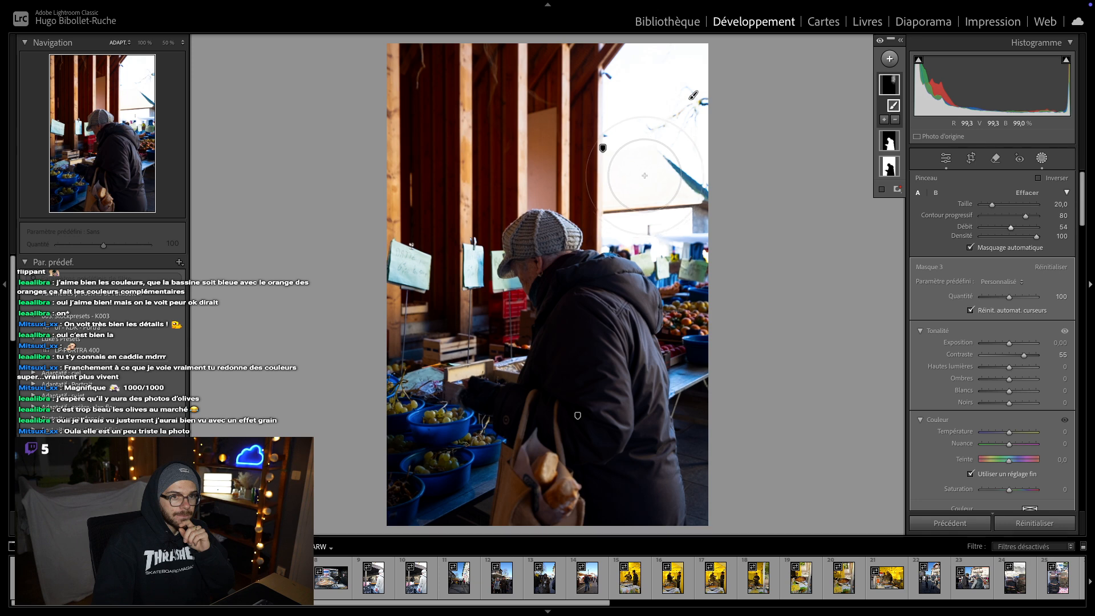
mouse_move(644, 176)
mouse_down()
mouse_move(656, 150)
mouse_move(676, 182)
mouse_move(679, 226)
mouse_move(661, 177)
mouse_move(665, 74)
mouse_move(678, 161)
mouse_move(665, 77)
mouse_move(634, 175)
mouse_move(689, 301)
mouse_up()
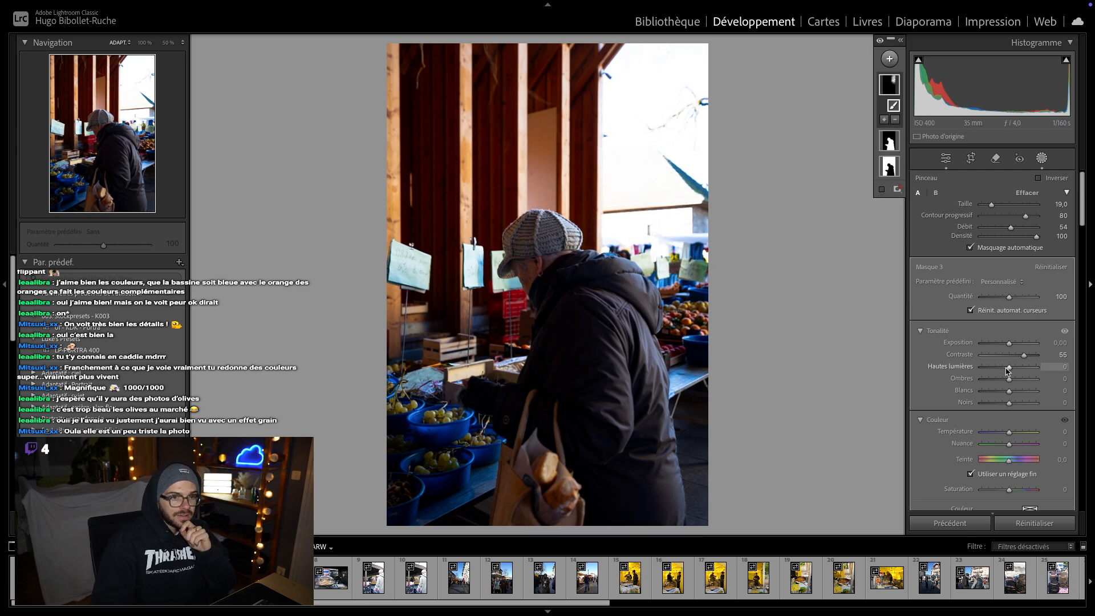
- Lower the brush mask's highlights to recover sky and roof detail, and compare the photo before and after
mouse_move(1008, 372)
mouse_down()
mouse_move(990, 373)
mouse_move(1008, 394)
mouse_move(998, 396)
mouse_move(1006, 392)
mouse_up()
key(Escape)
key(Escape)
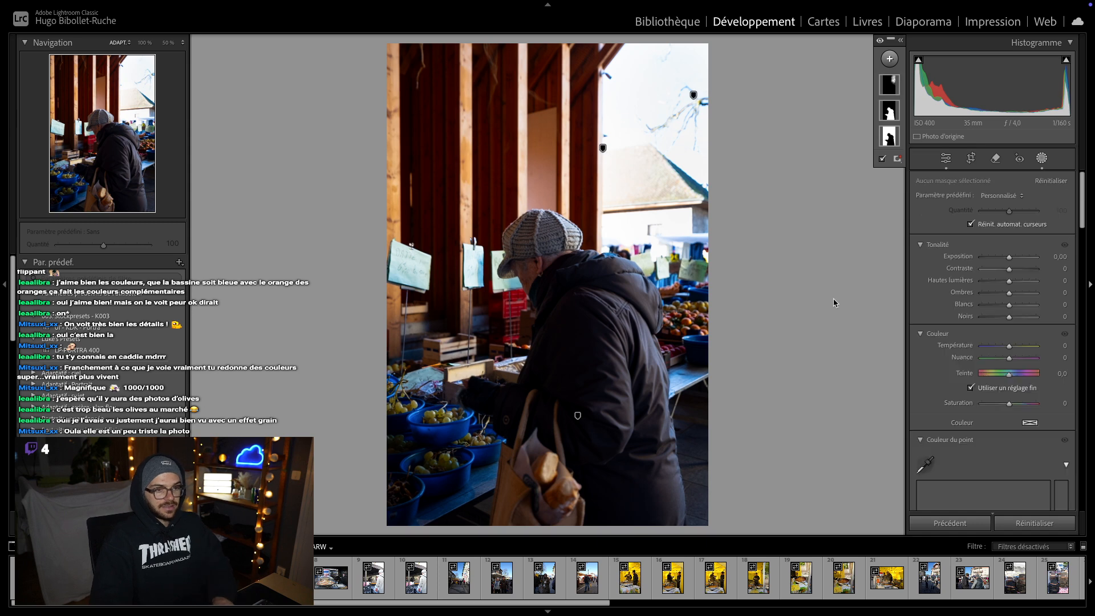
key(y)
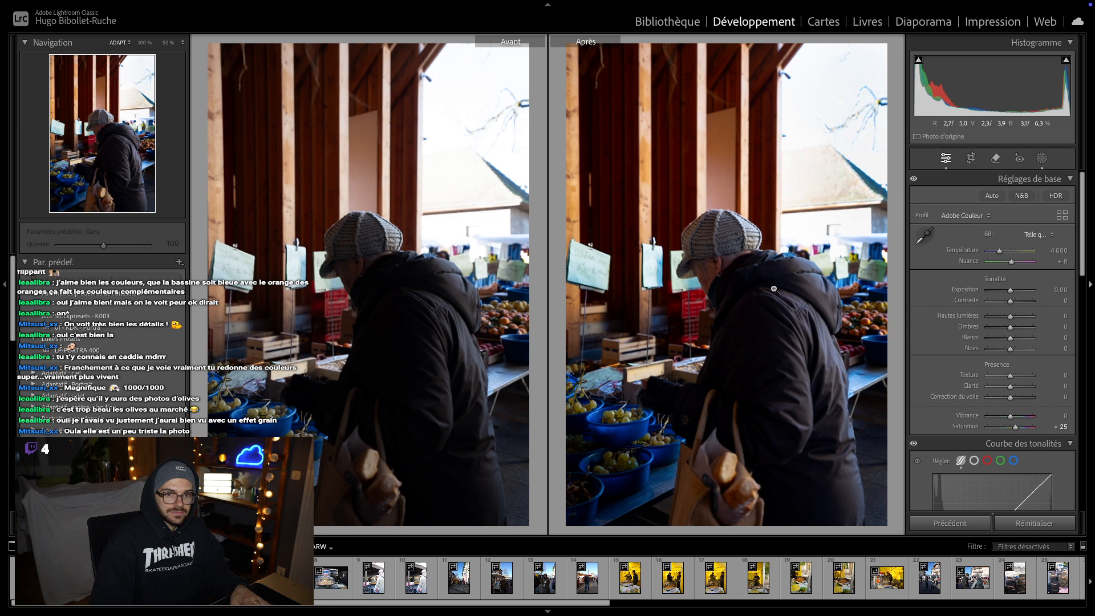
key(y)
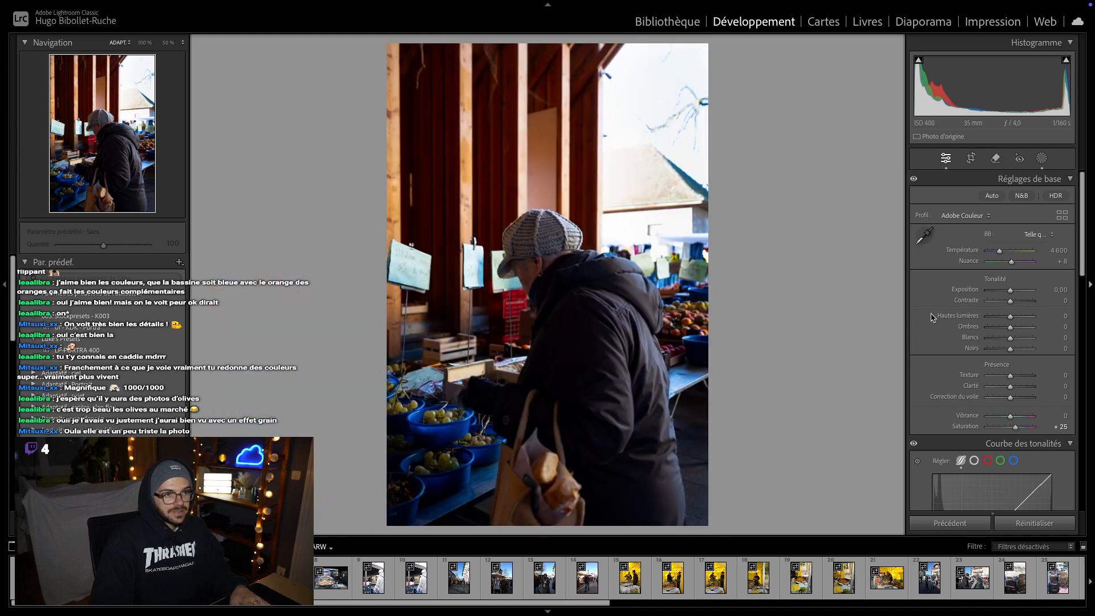
- Set the photo's Texture and Clarté to +15 each
click(1062, 375)
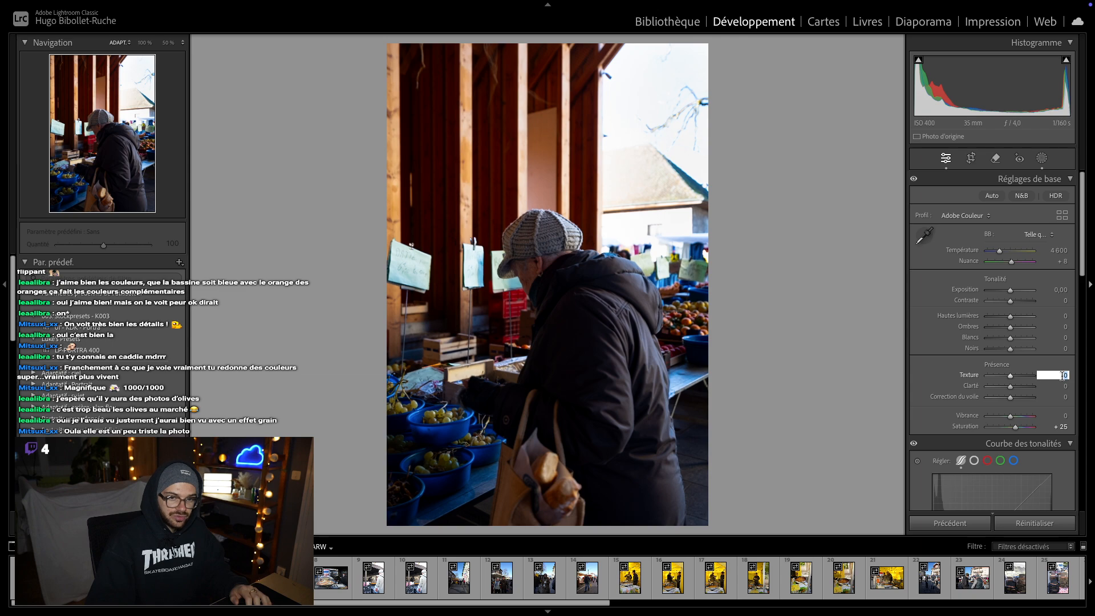
click(1061, 386)
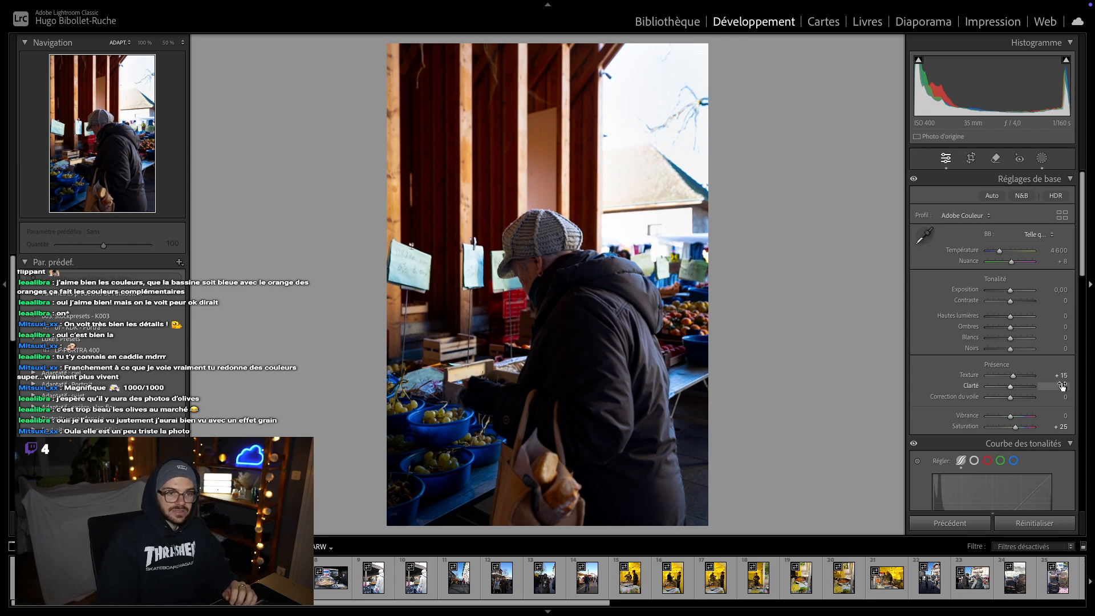
key(Return)
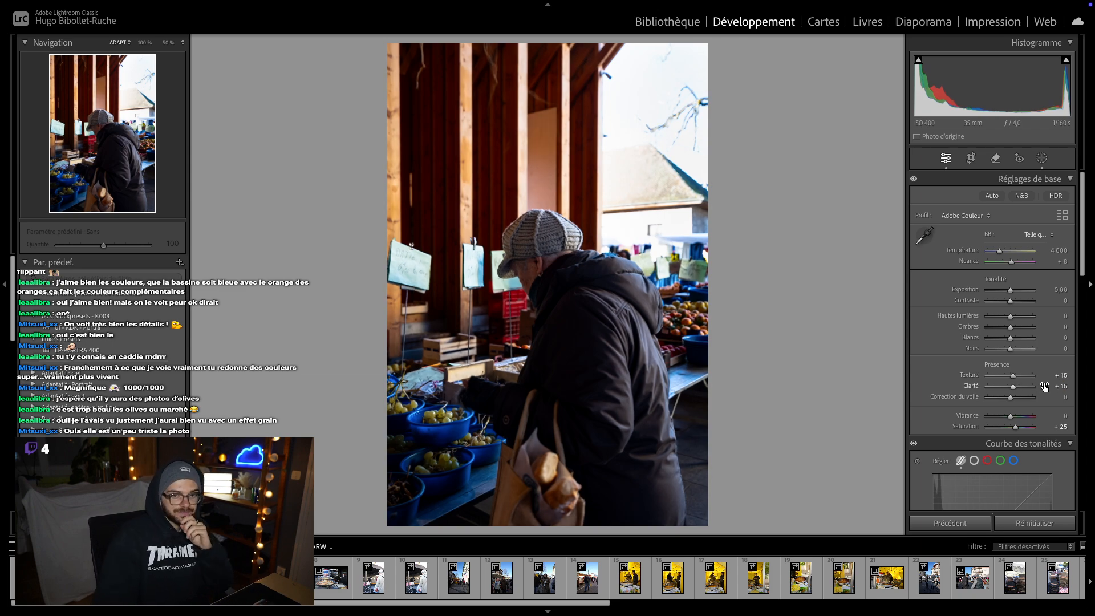
- Inspect the shopper's hat and face at 100 %, and compare the whole photo before and after
click(534, 244)
drag(527, 257, 546, 79)
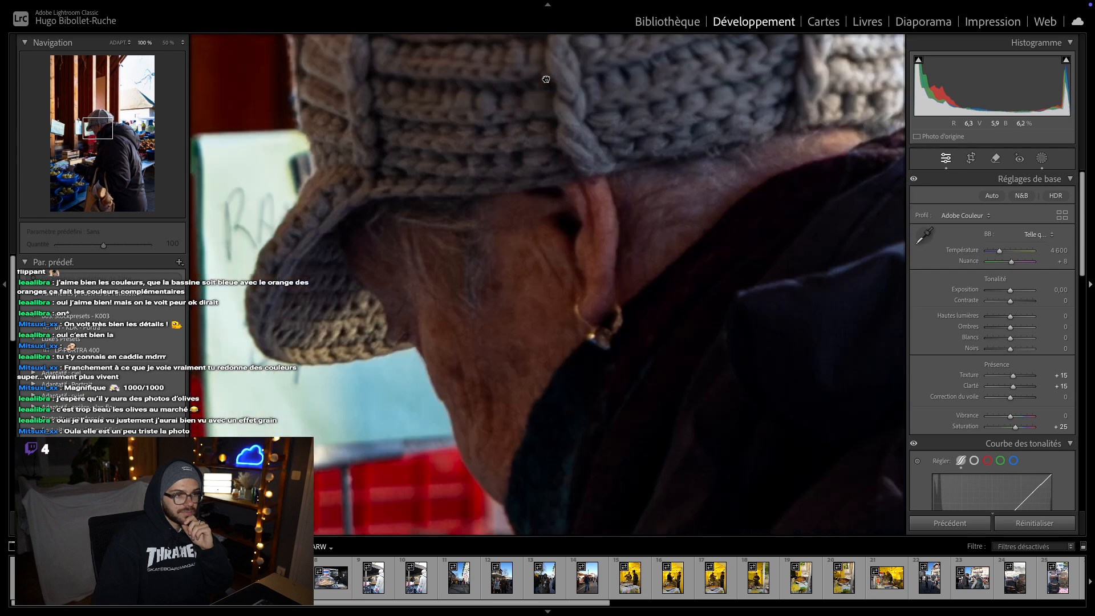
click(720, 330)
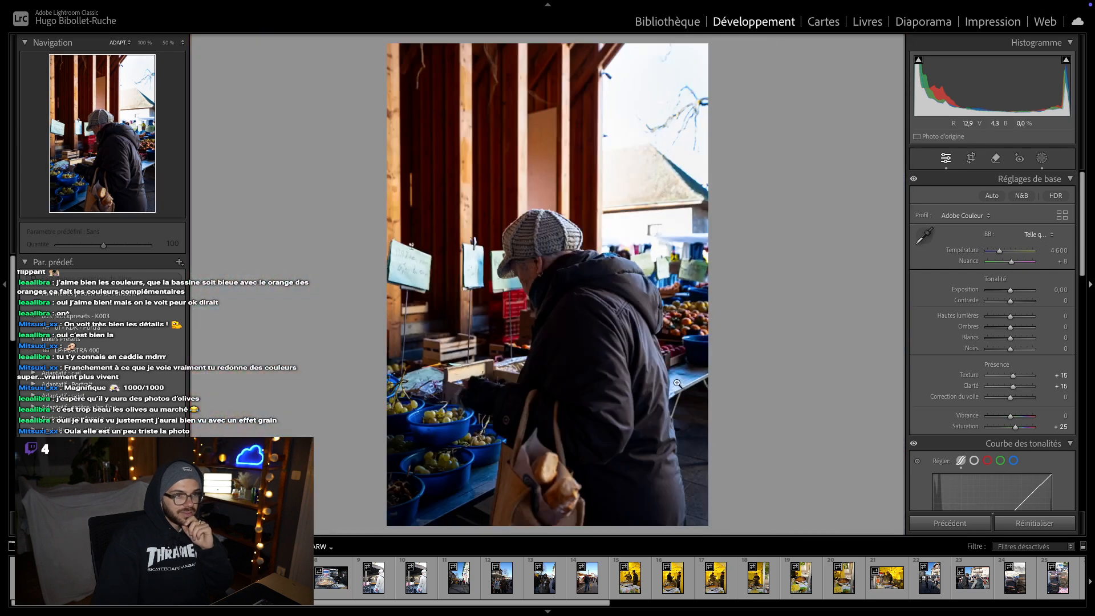
key(y)
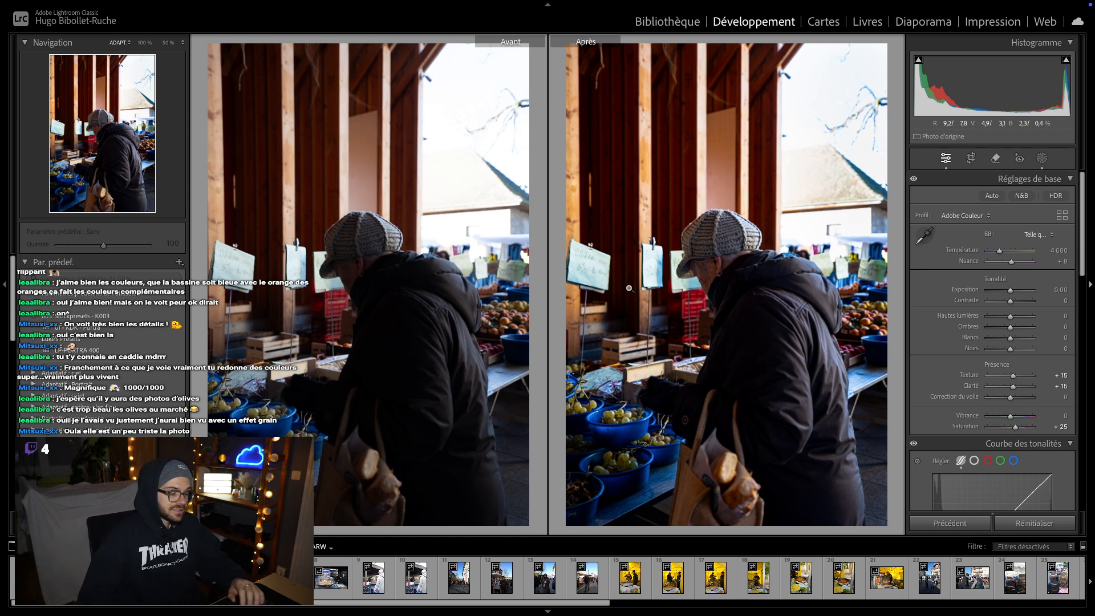
key(y)
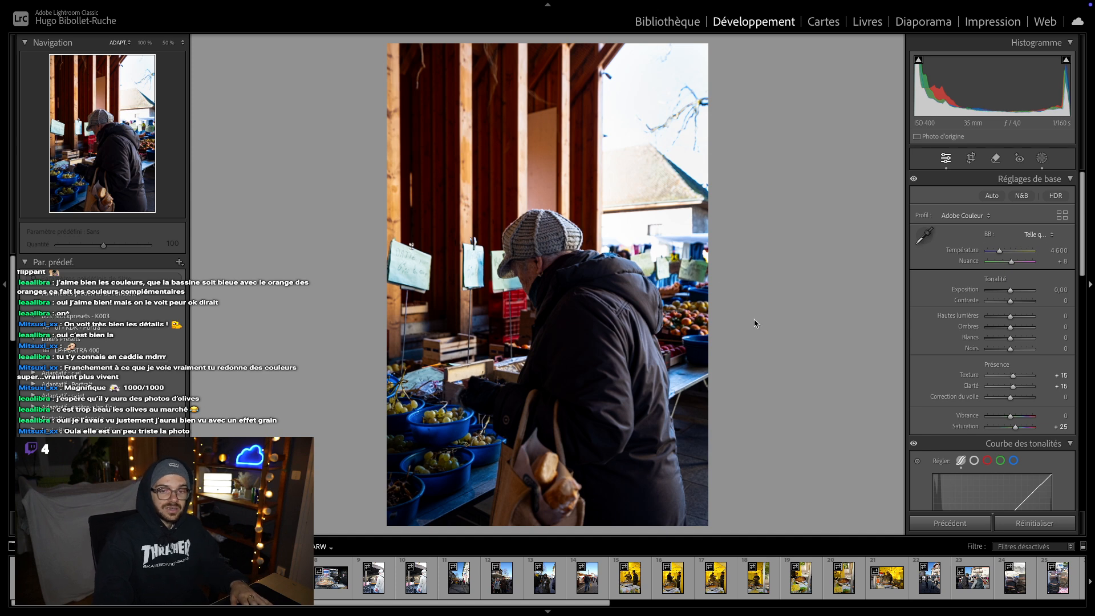
- Add grain to the photo with Valeur 55 and Cassure 55
scroll(935, 426, down, 5)
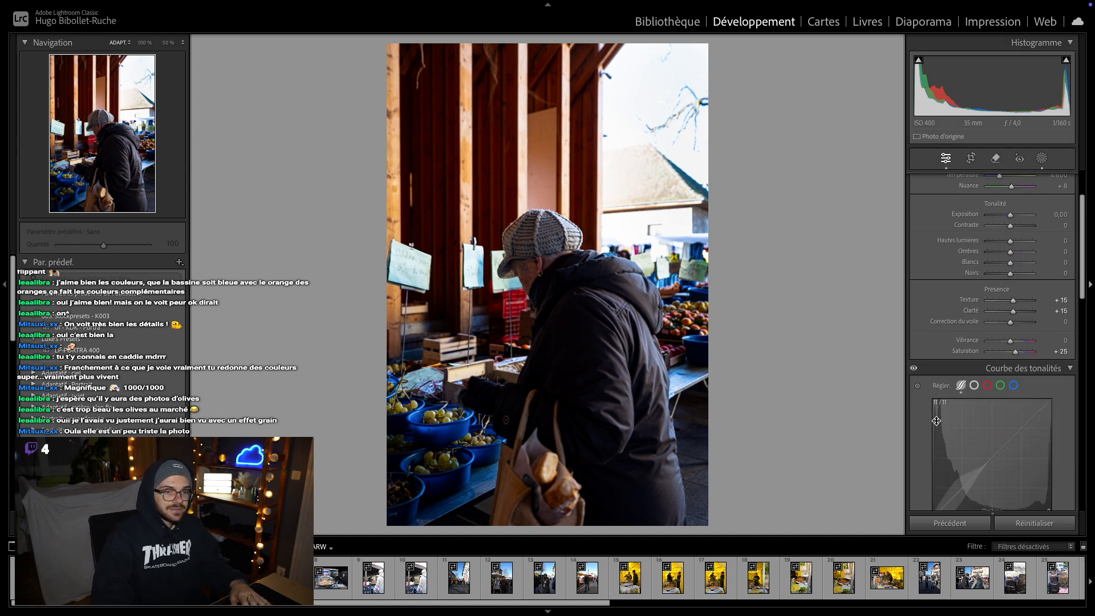
scroll(934, 421, up, 1)
scroll(934, 416, down, 10)
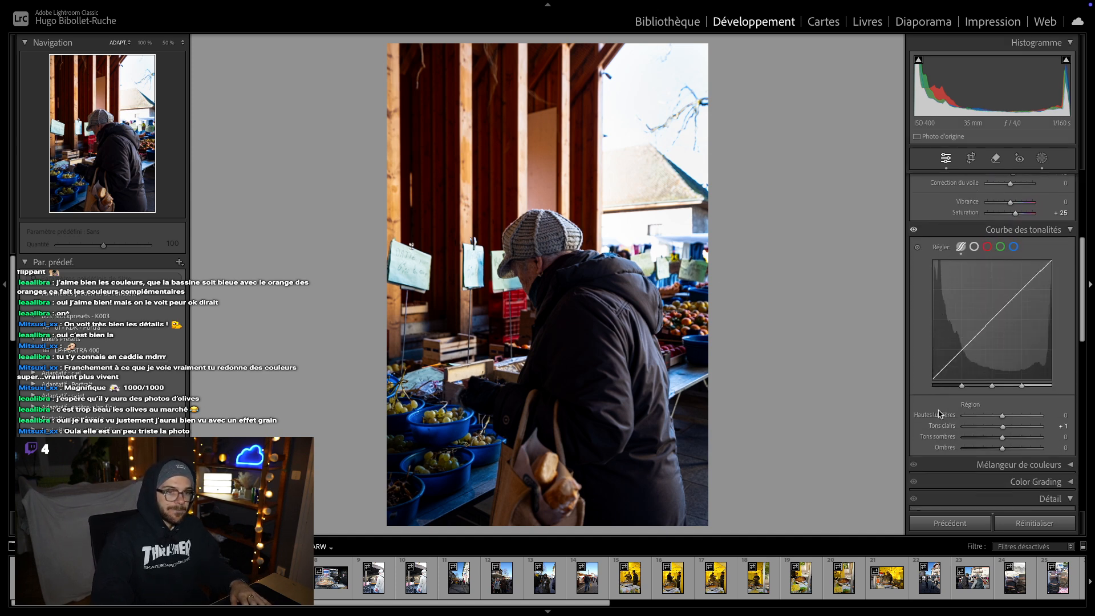
scroll(938, 415, down, 8)
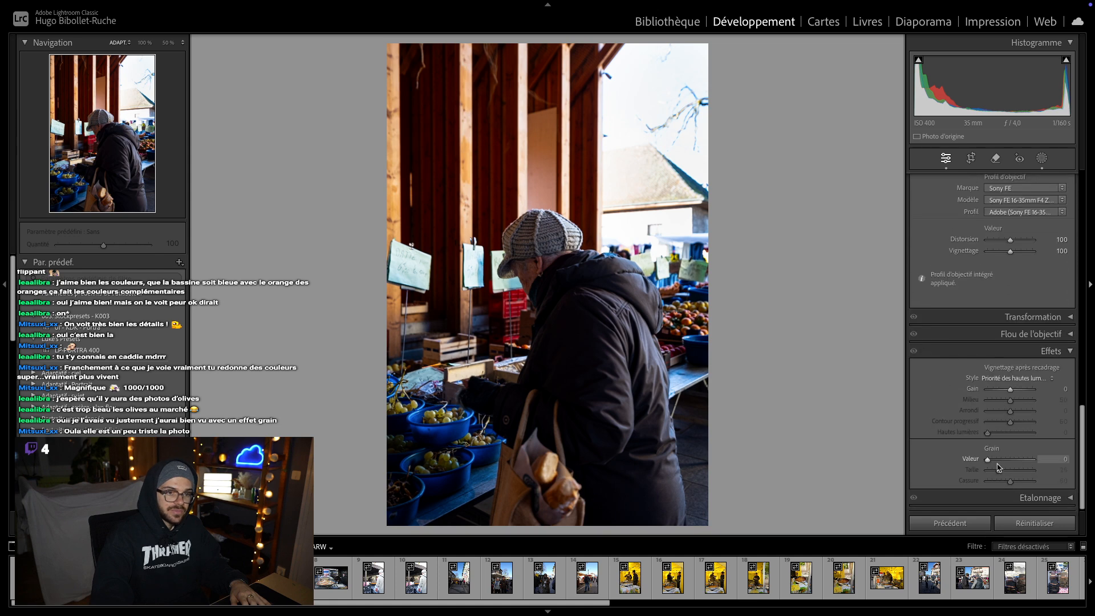
click(1061, 459)
text(55)
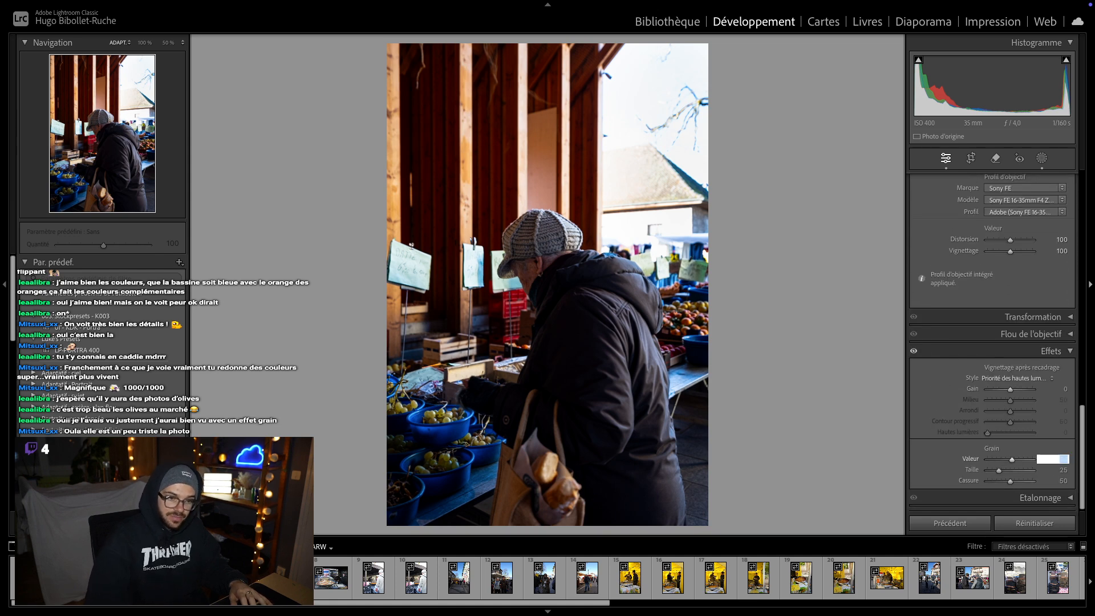
key(Return)
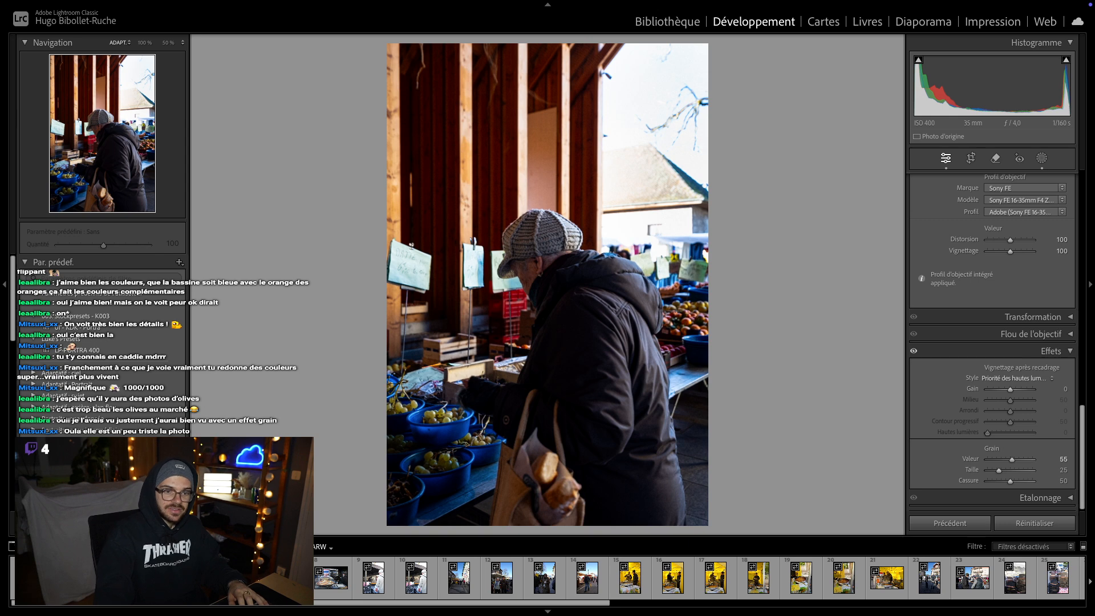
click(1064, 481)
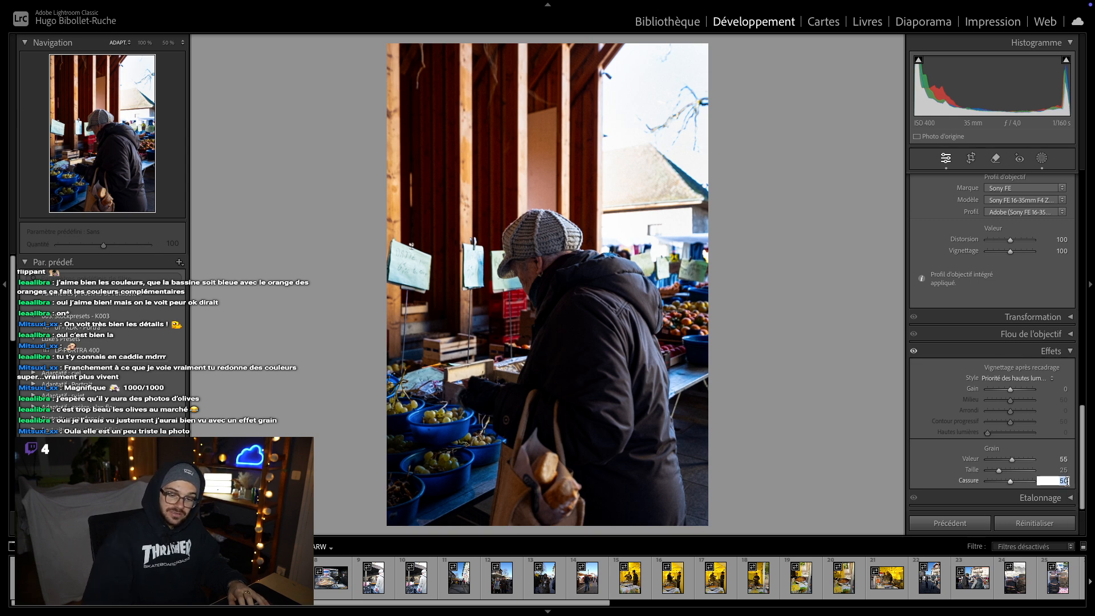
text(55)
key(Return)
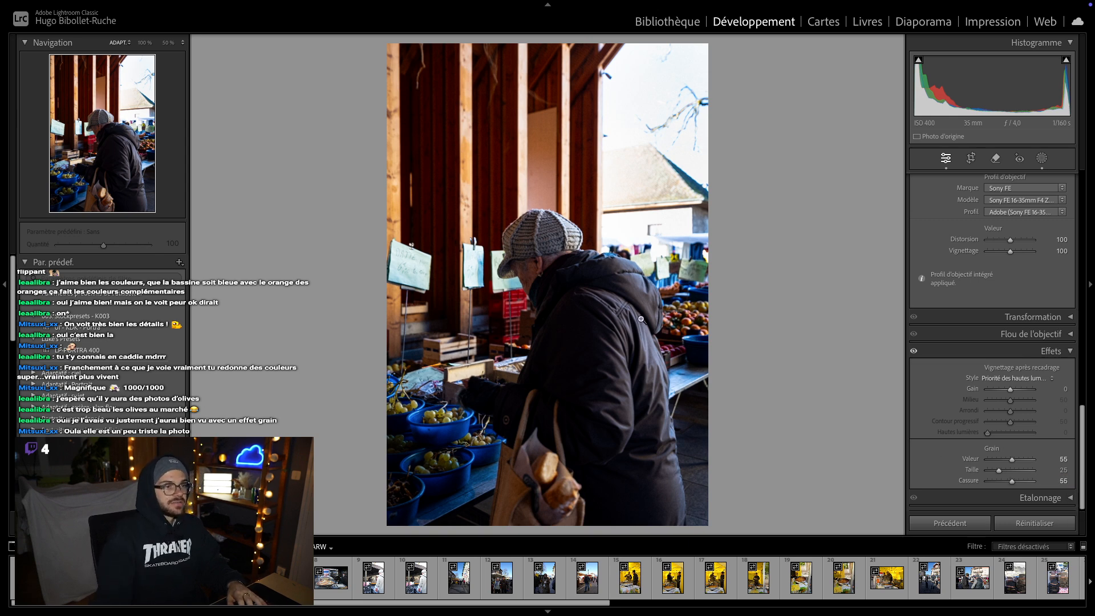
- Check the grain on the hat at 100 %, and set the photo's grain to Valeur 60, Taille 30 and Cassure 60
click(491, 191)
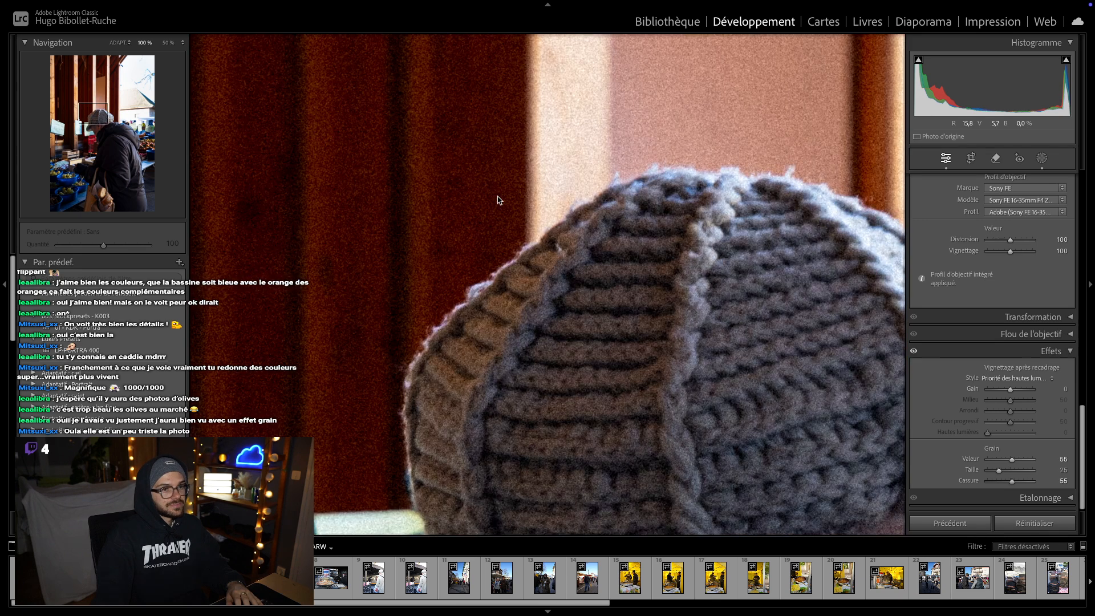
drag(654, 291, 432, 96)
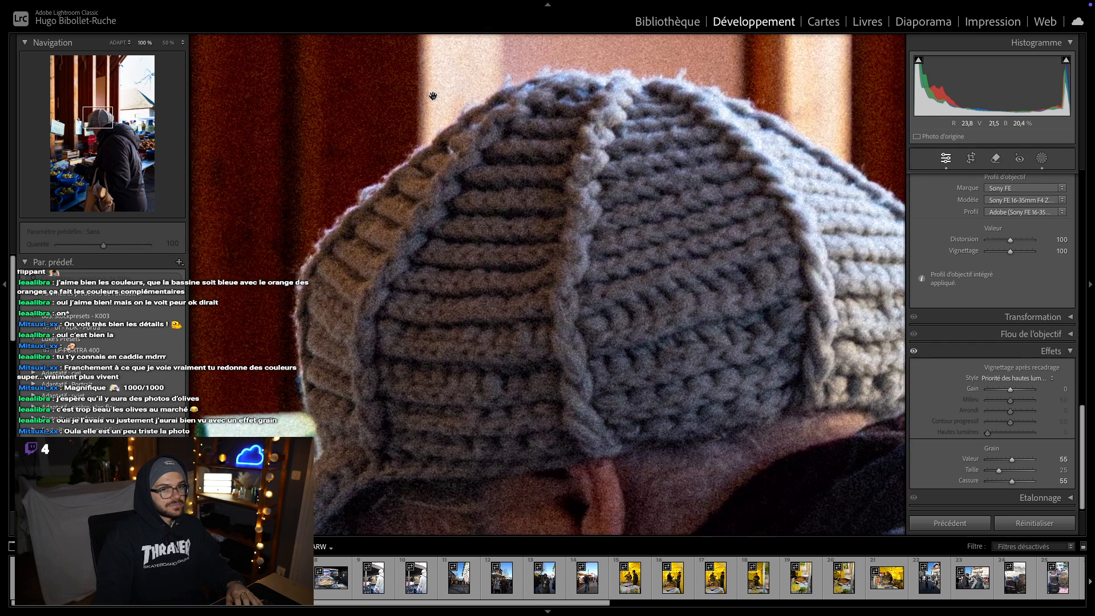
click(584, 259)
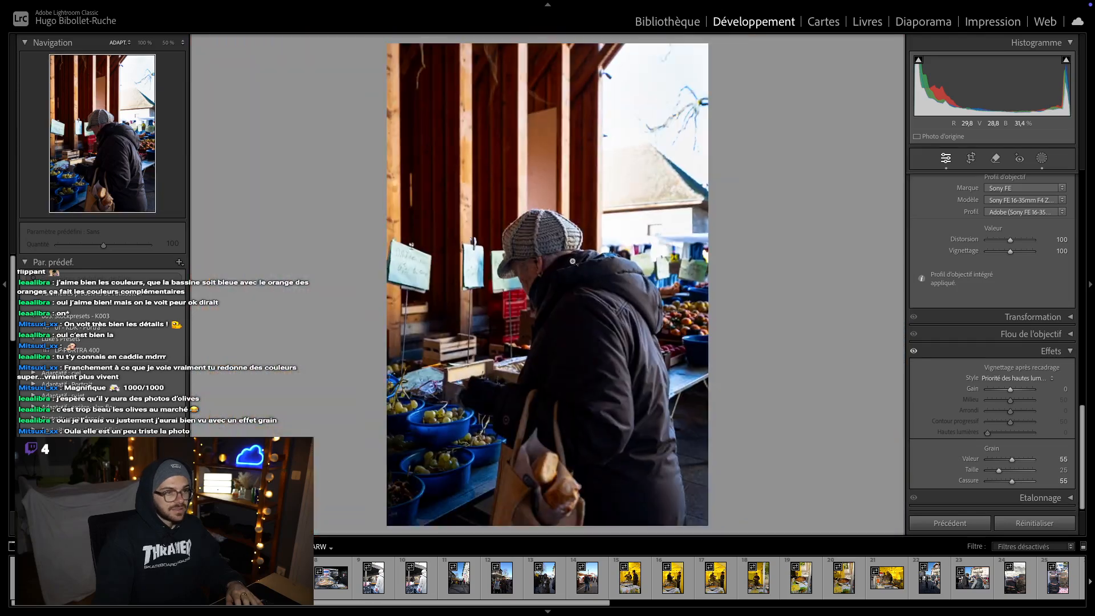
click(1063, 459)
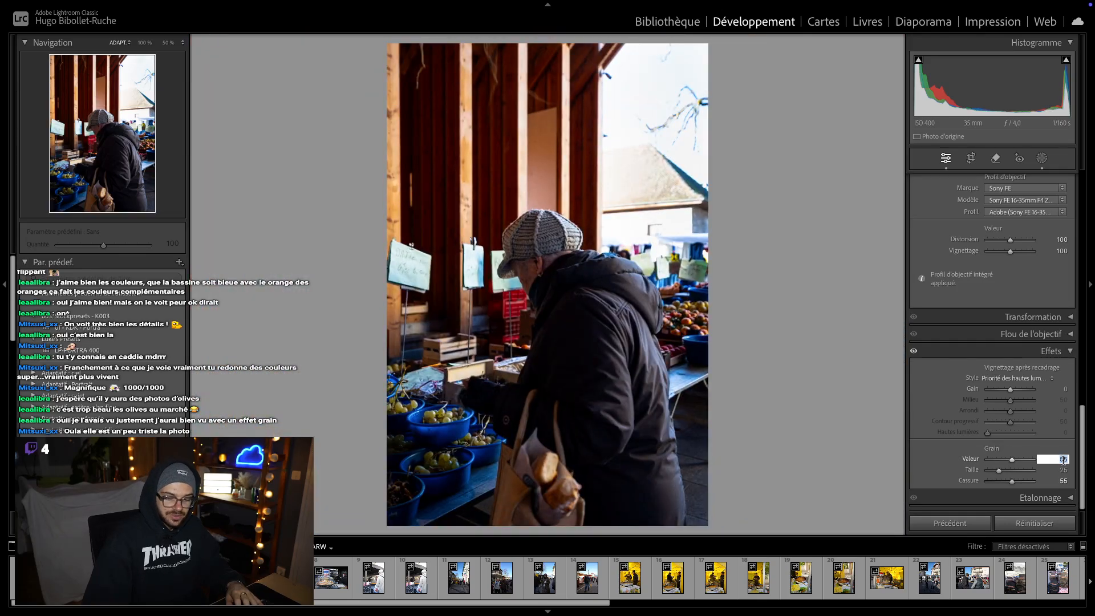
text(60)
key(Return)
click(1061, 469)
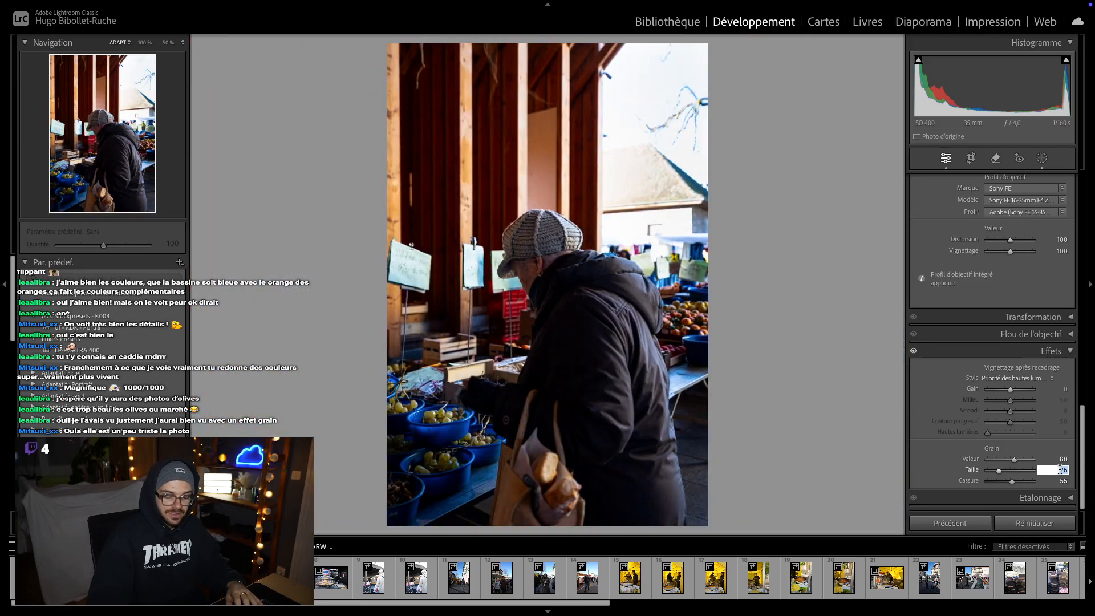
key(Return)
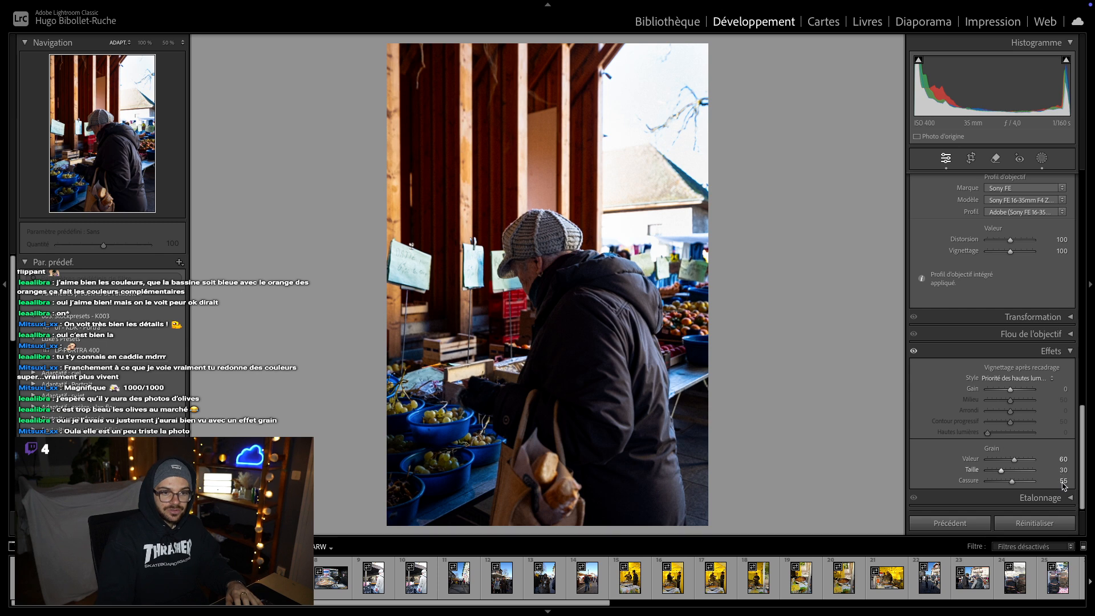
click(1063, 481)
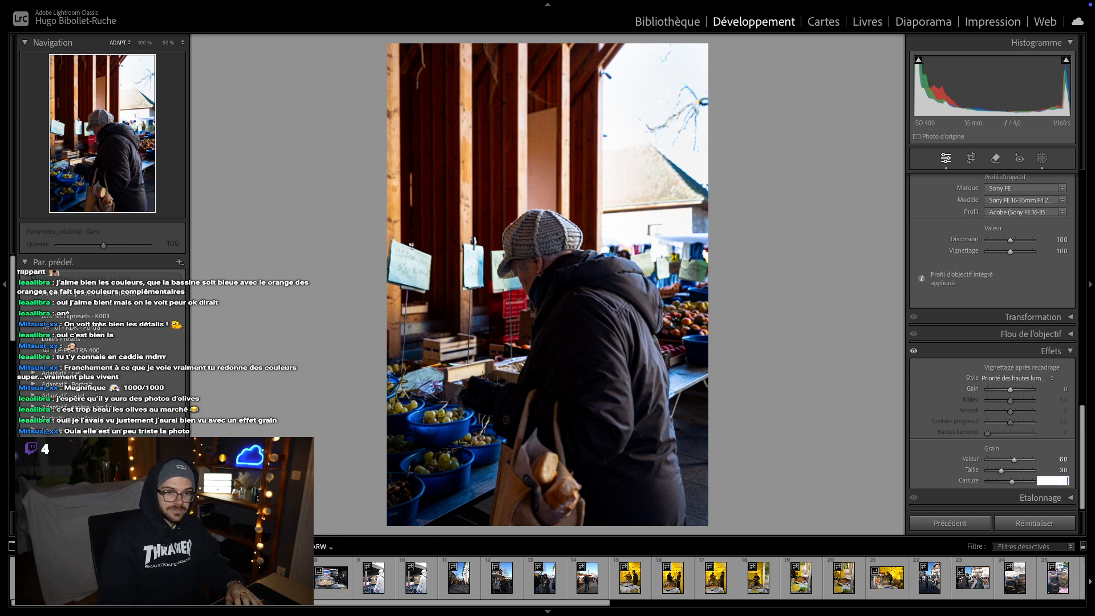
text(60)
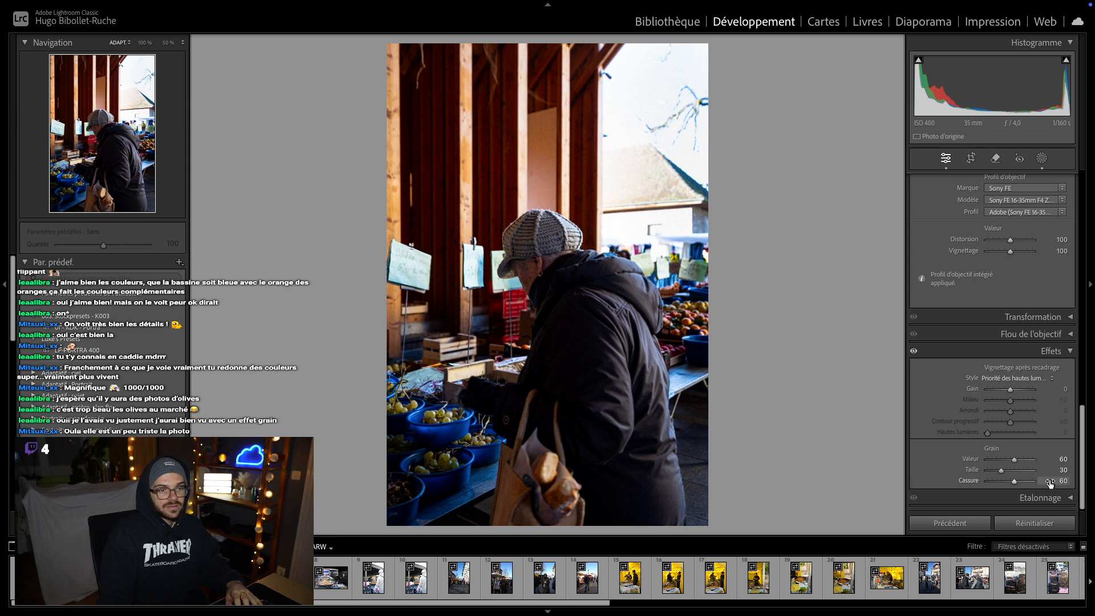
key(Return)
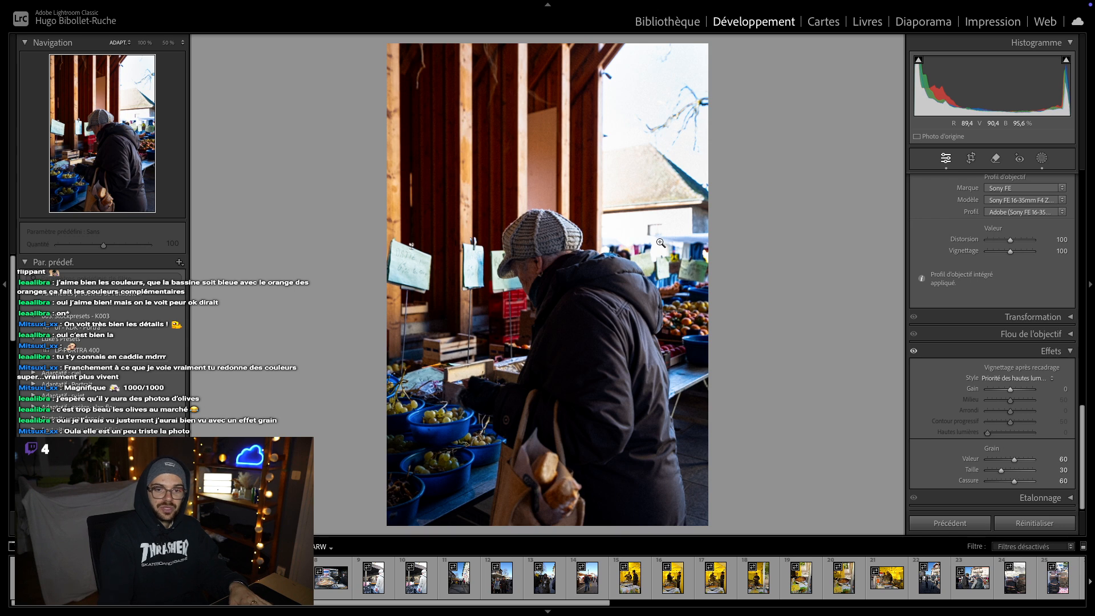
- Compare the photo before and after side by side, examining the wooden beams, grapes and bread bag at up to 100 % zoom
key(y)
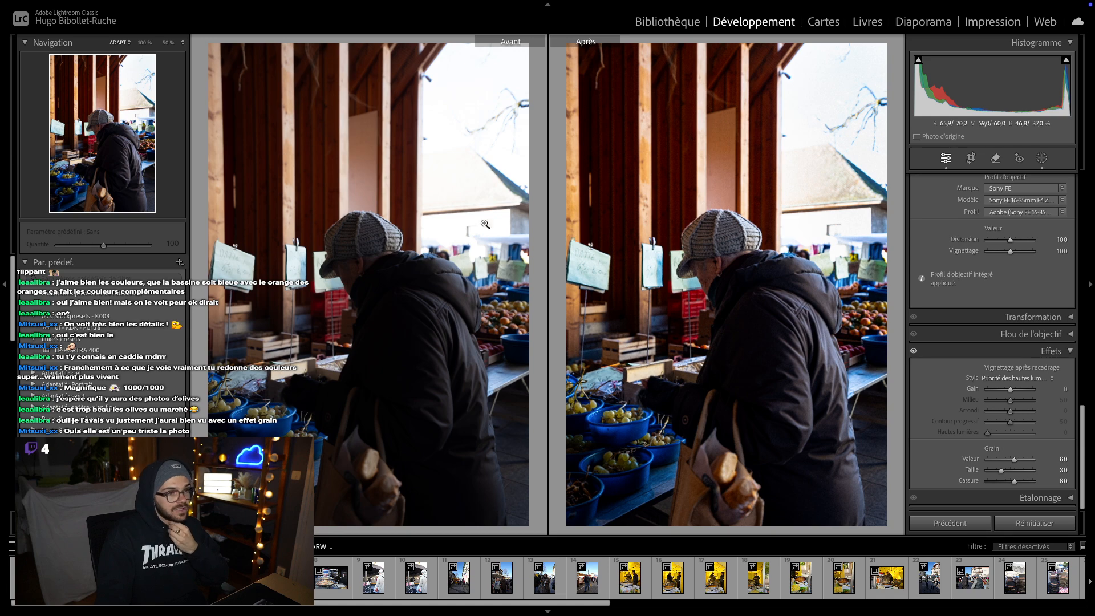
click(342, 152)
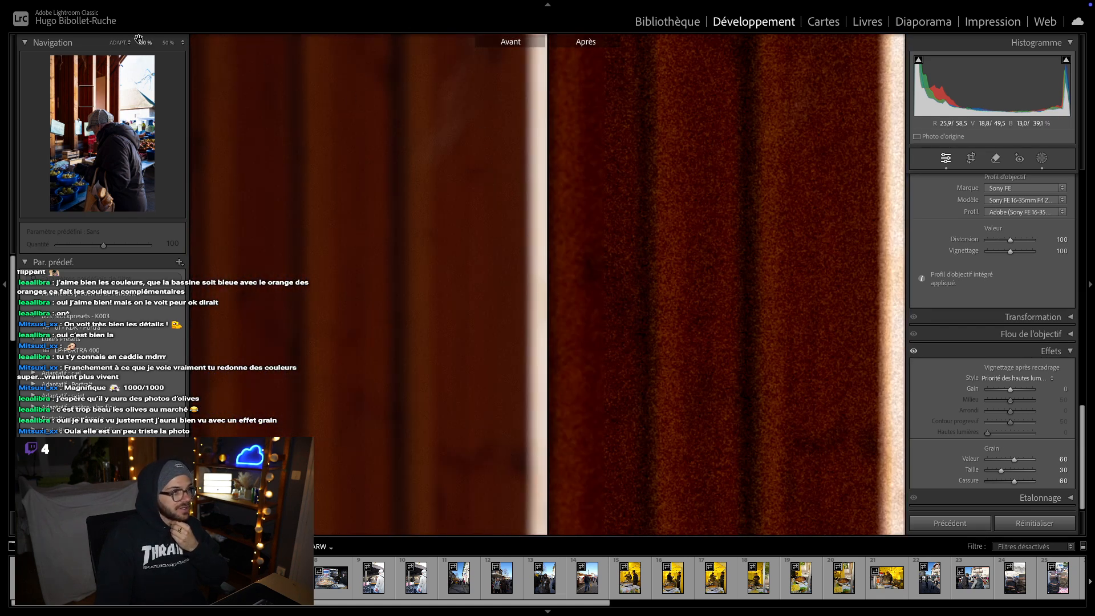
click(167, 44)
drag(416, 257, 318, 189)
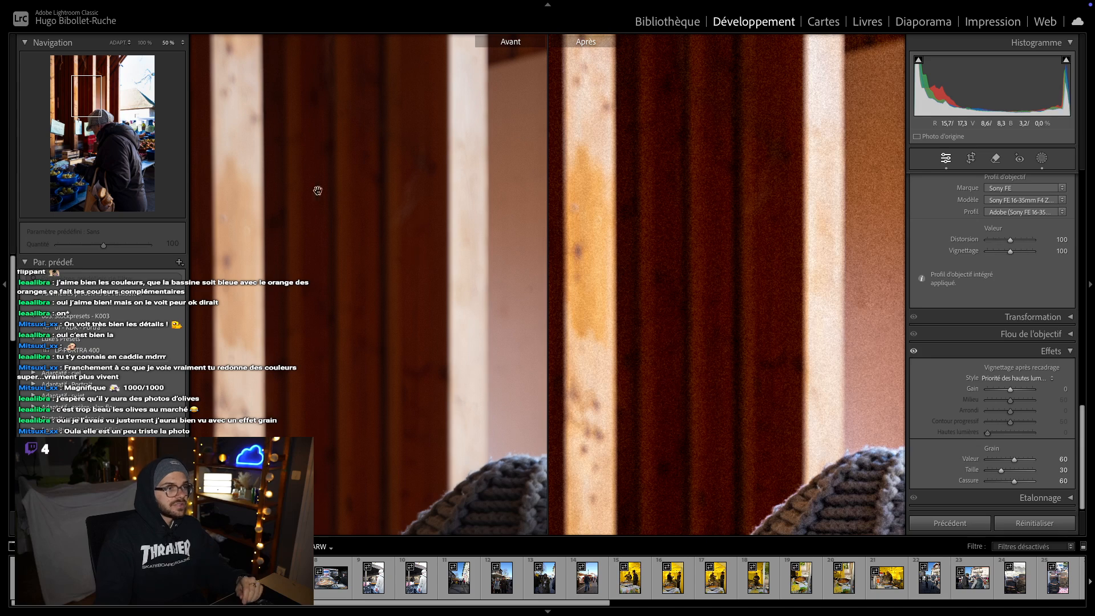
click(183, 45)
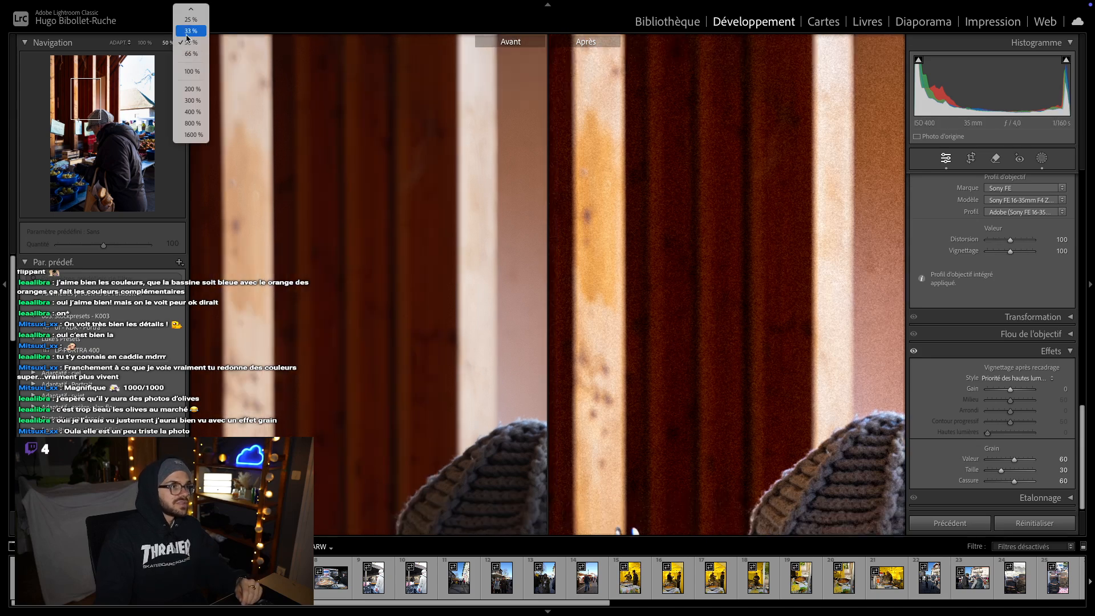
click(188, 39)
drag(427, 299, 409, 162)
mouse_move(409, 577)
mouse_down()
mouse_move(411, 337)
mouse_move(423, 576)
mouse_up()
drag(407, 453, 469, 156)
drag(501, 356, 521, 279)
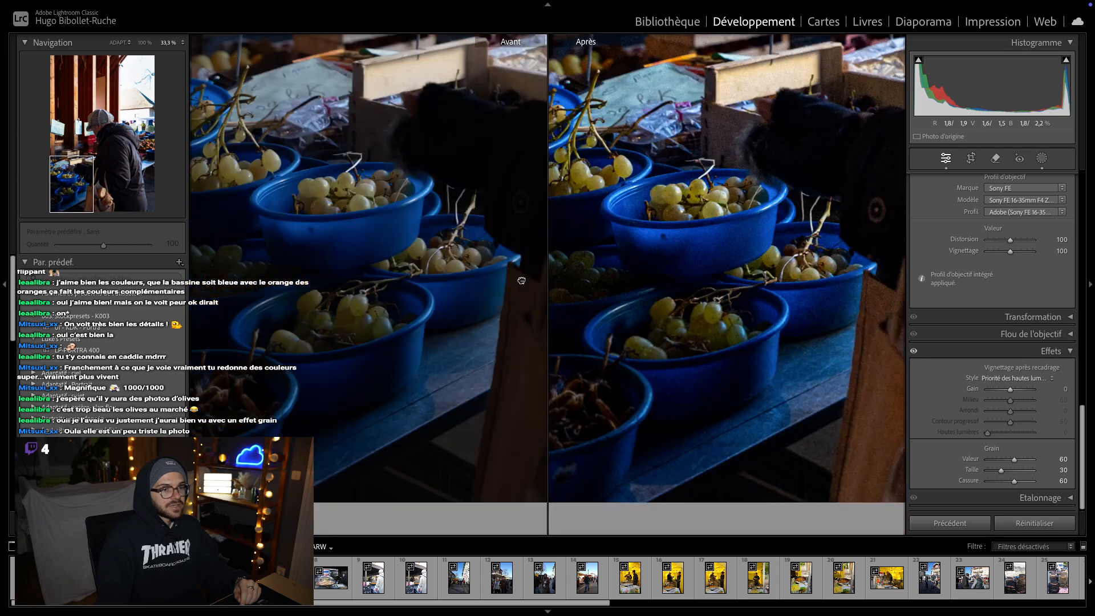
drag(454, 273, 310, 255)
drag(402, 335, 328, 324)
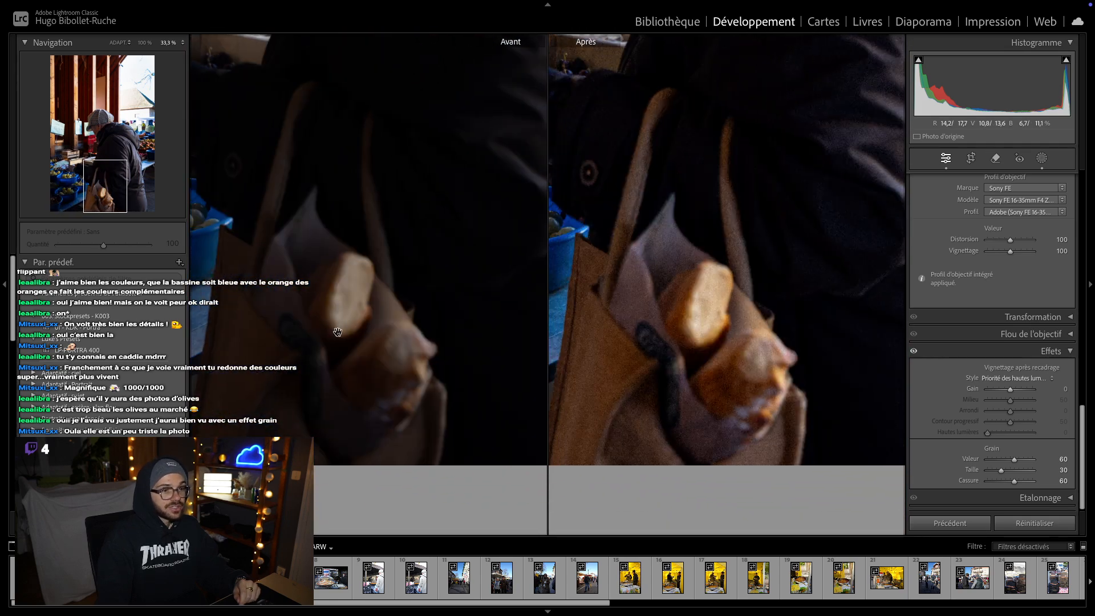
click(371, 327)
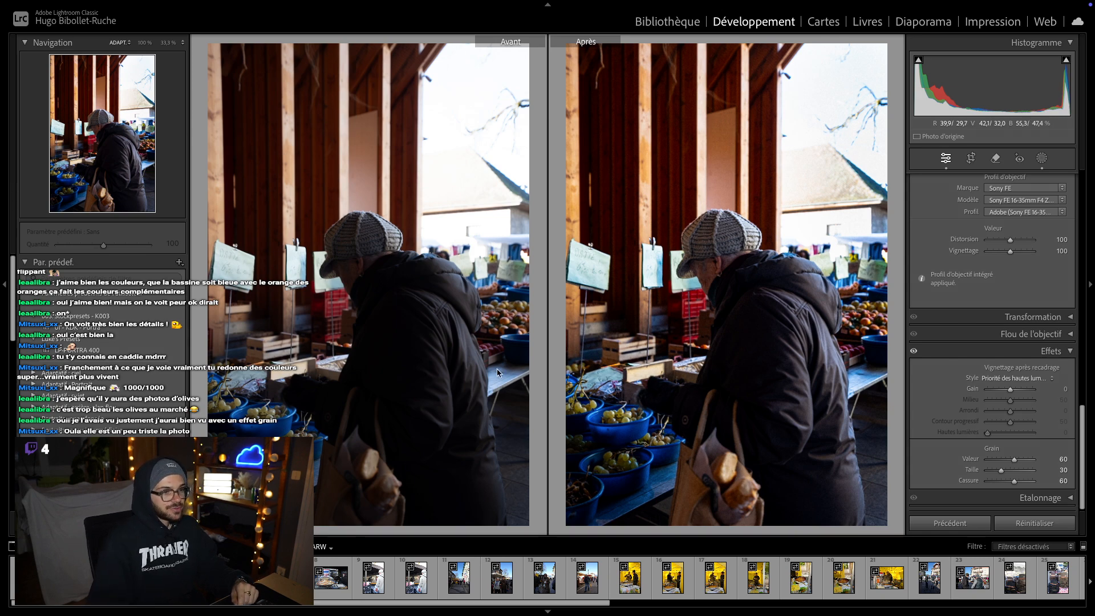
- Apply automatic basic adjustments to the next photo, the clothing stall, and check the seated vendor up close
key(Right)
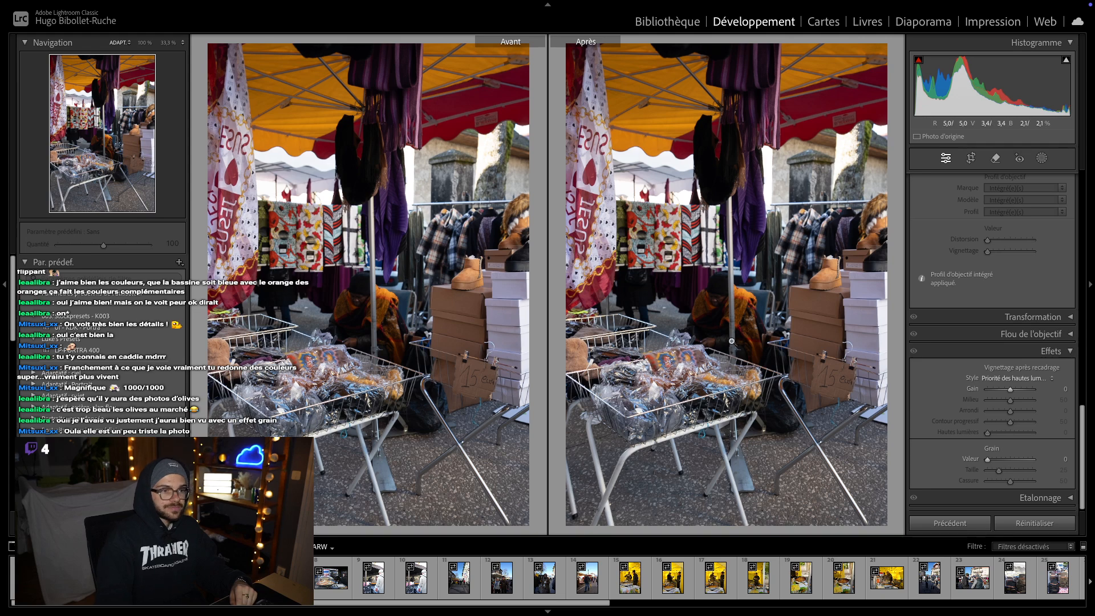
key(y)
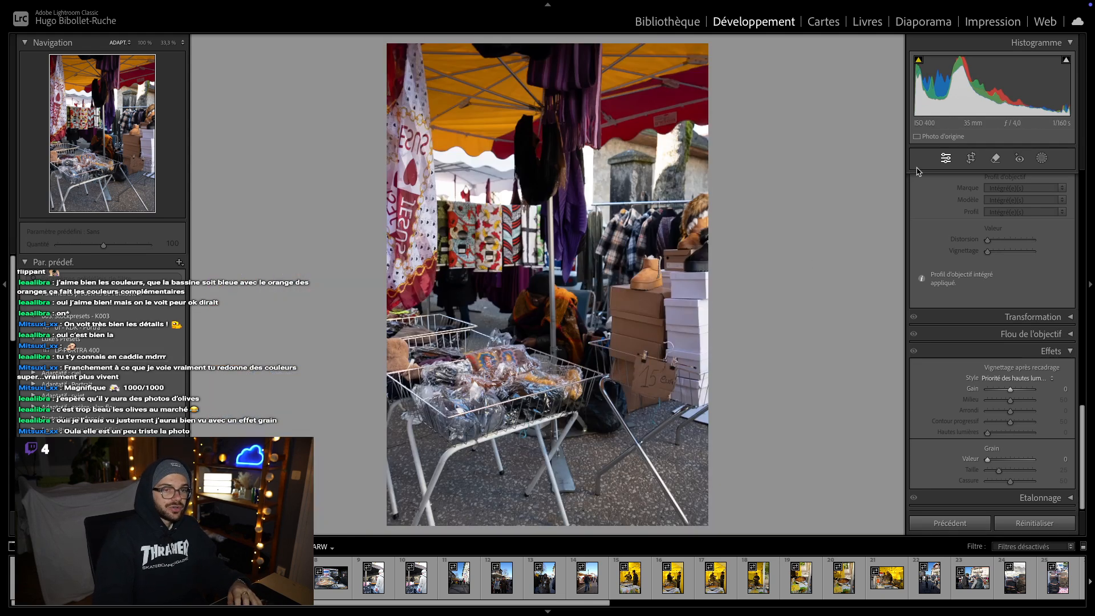
scroll(989, 197, up, 10)
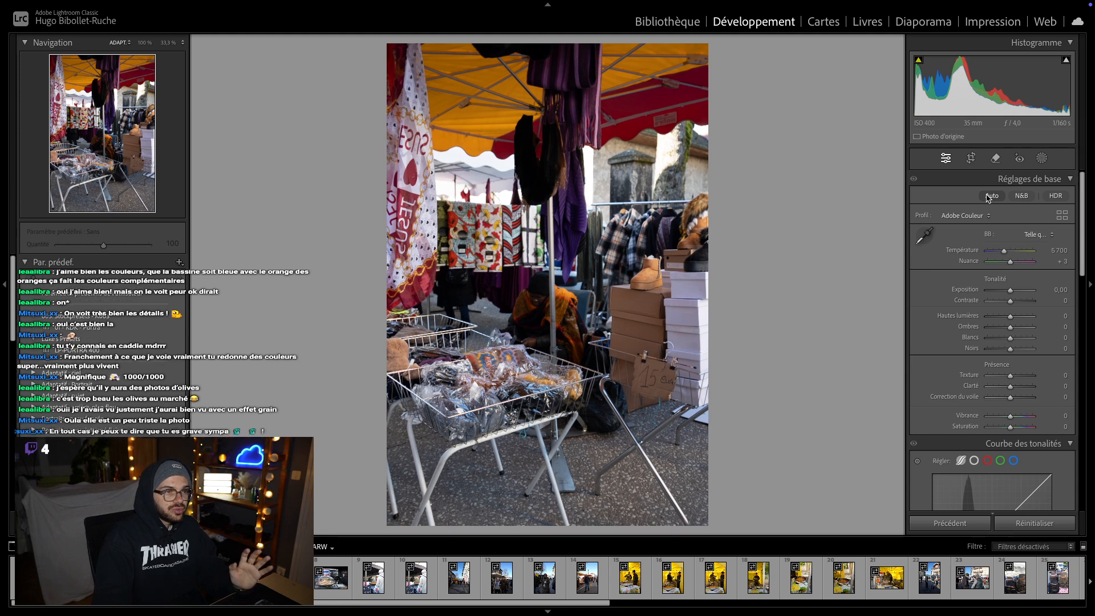
click(989, 197)
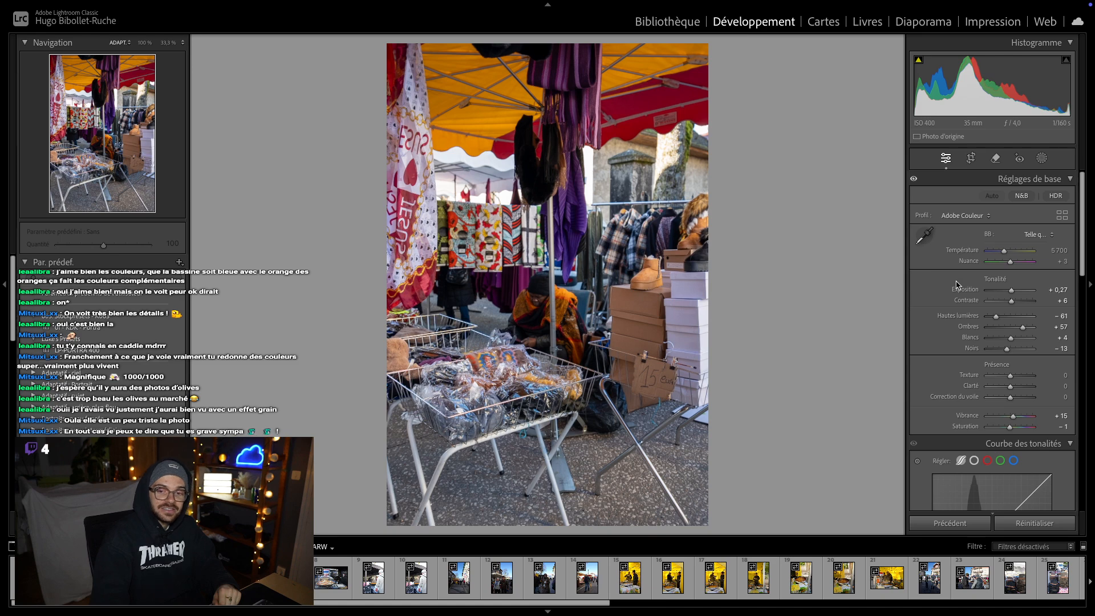
click(519, 296)
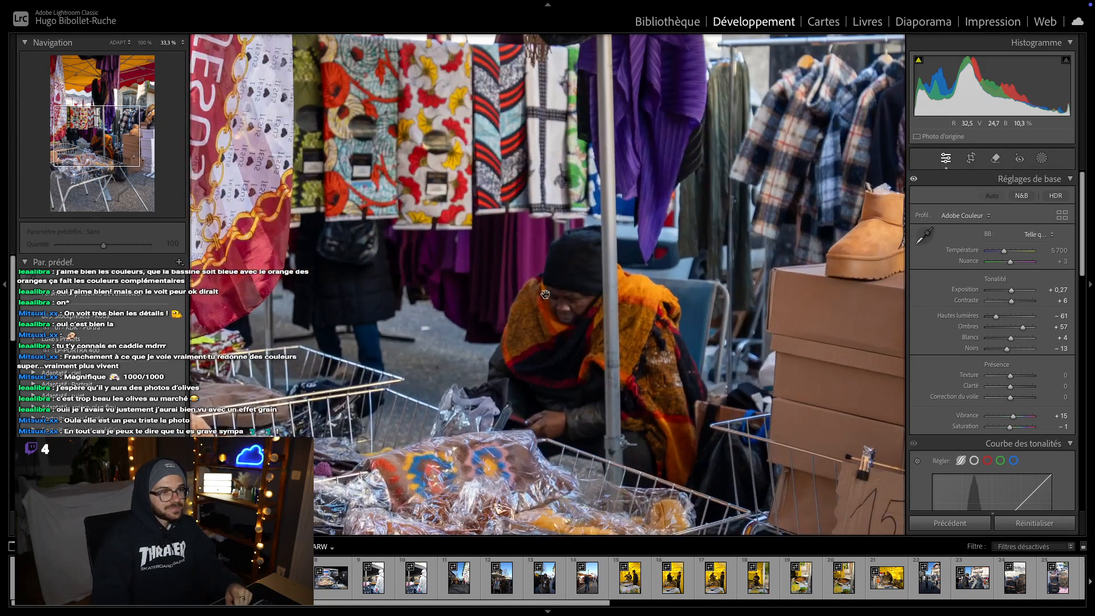
click(525, 303)
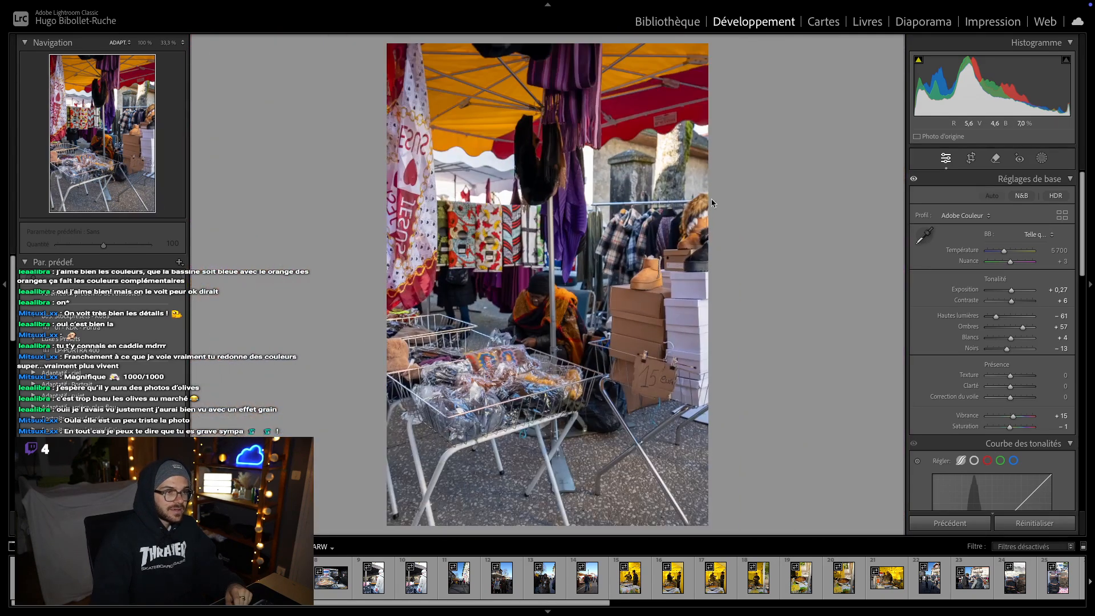
- Crop the stall photo more tightly around the seated vendor and wire basket at the original aspect ratio, shifting the framing slightly toward the hanging fabrics
click(971, 159)
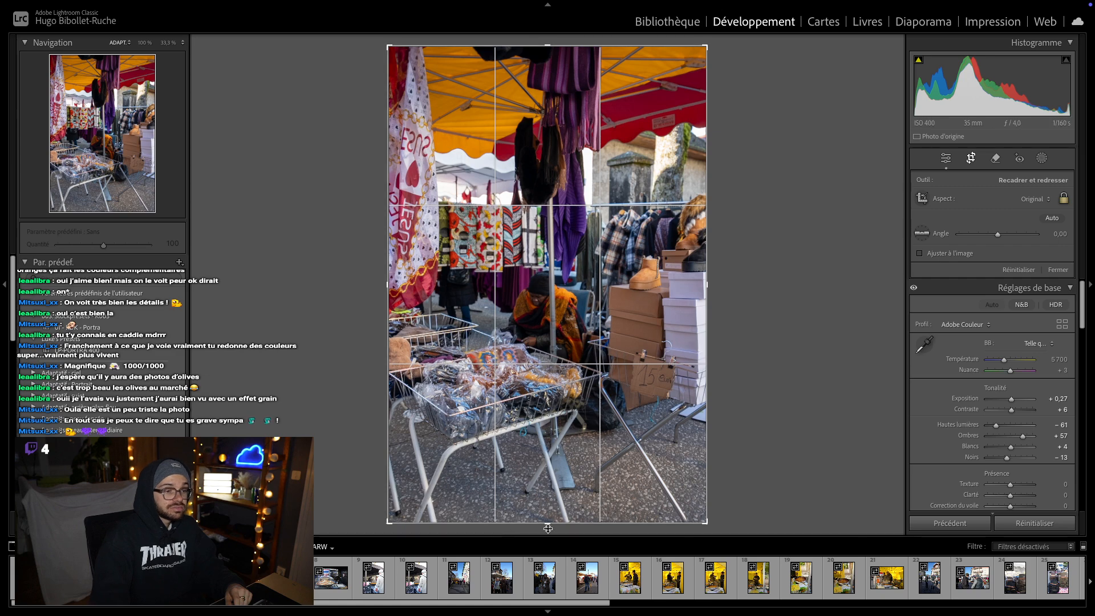
drag(554, 523, 550, 477)
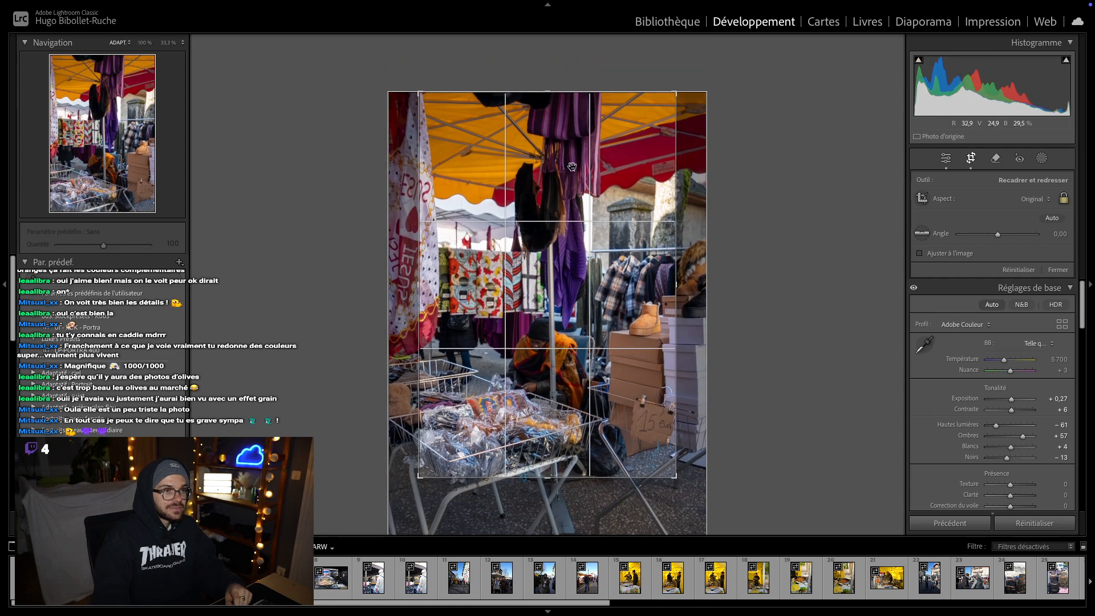
drag(548, 88, 547, 121)
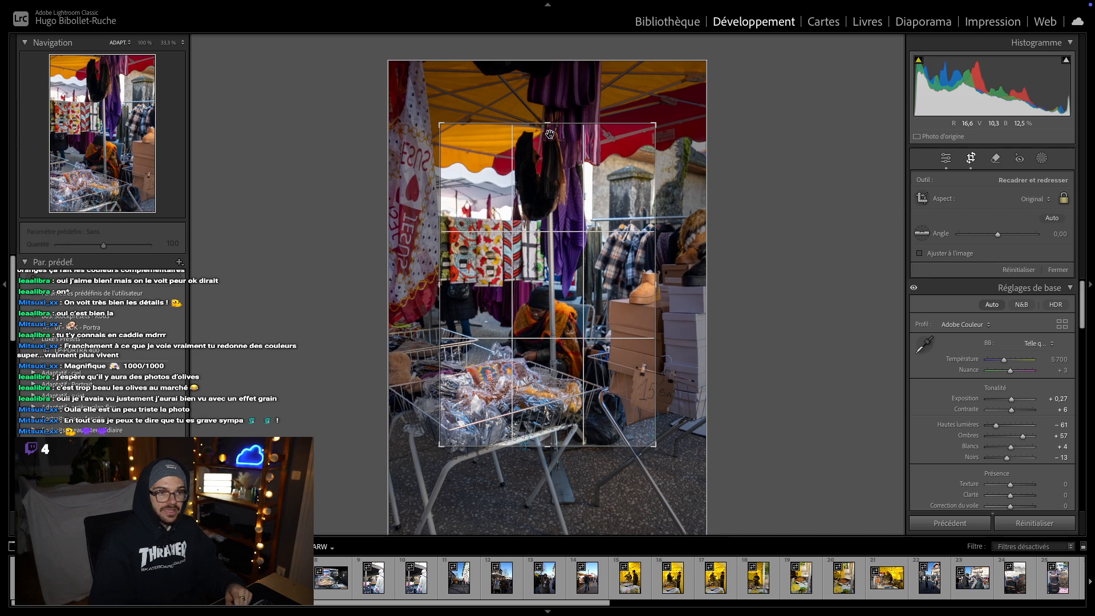
key(Right)
key(Right)
key(Right)
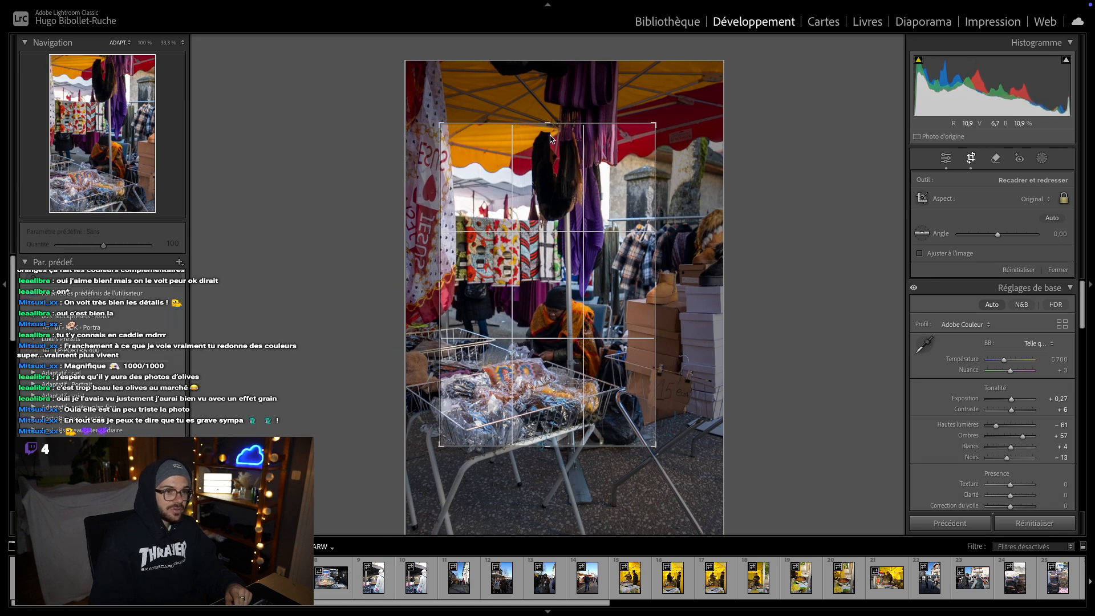
key(Down)
key(Right)
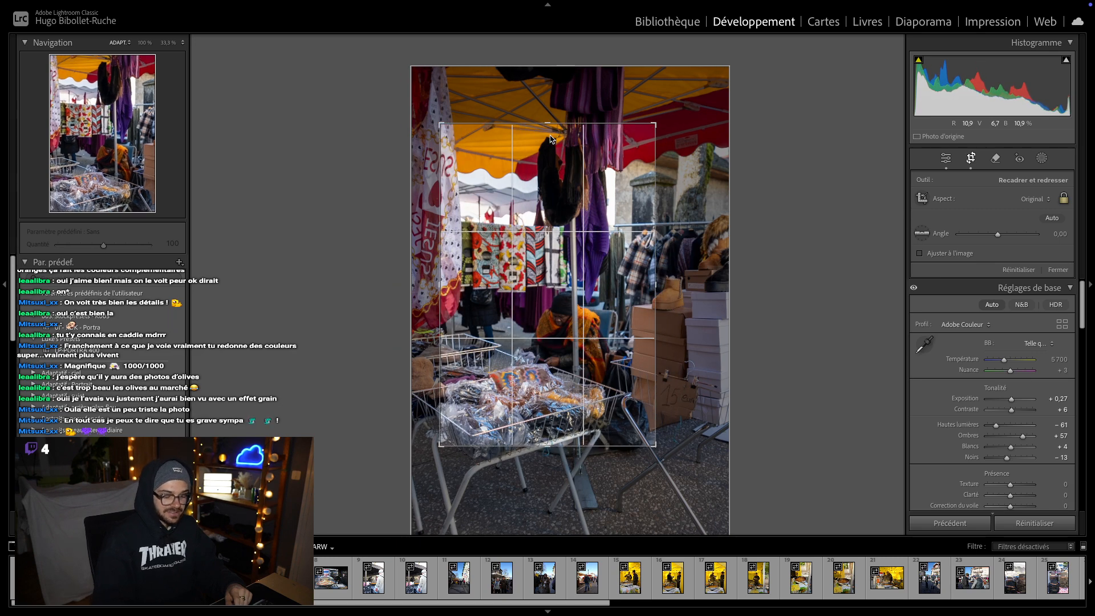
key(Return)
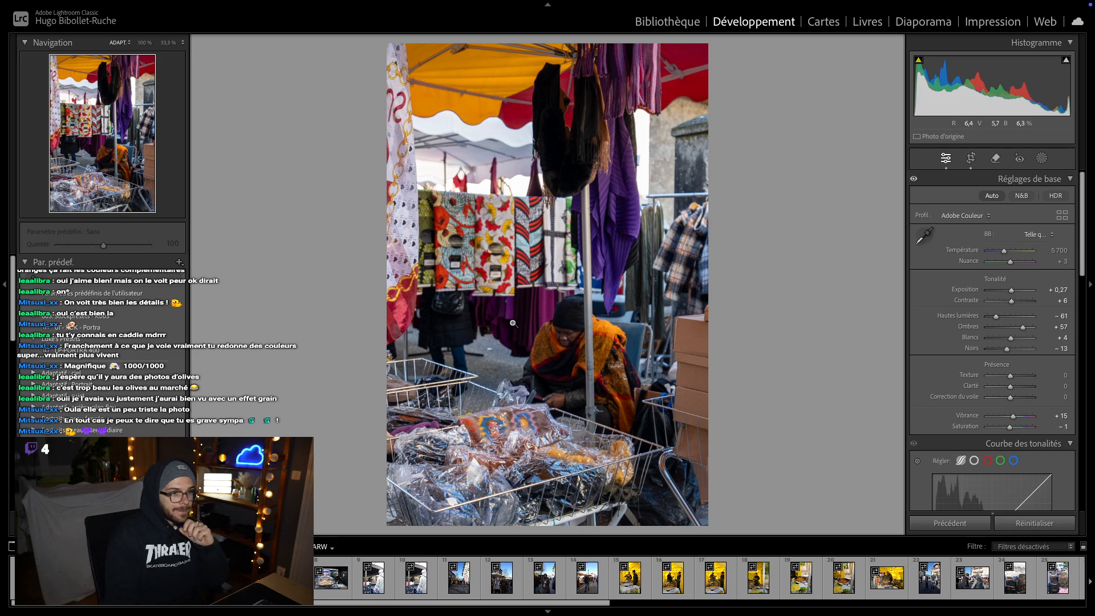
- Inspect the wrapped goods in the basket, try the stall photo in black and white with Saturation at -100, and undo it
click(522, 426)
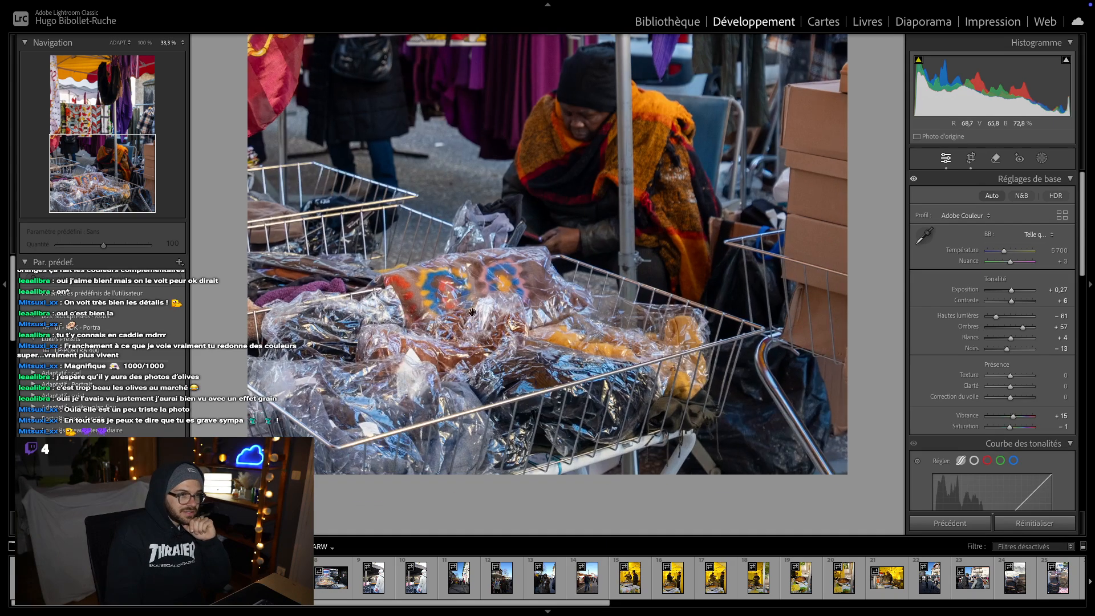
click(474, 312)
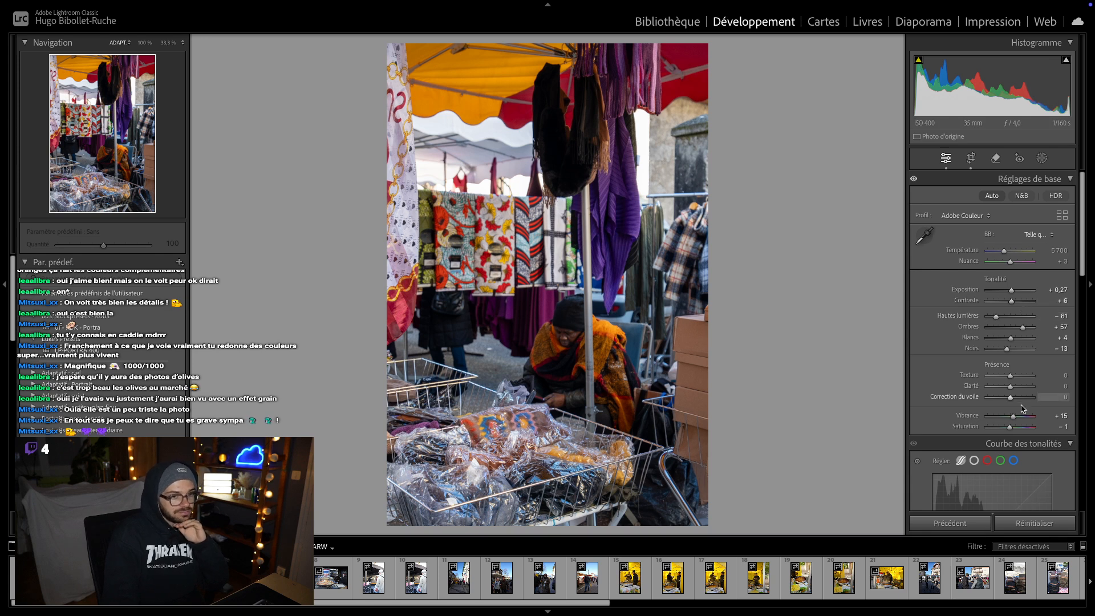
drag(1009, 427, 972, 436)
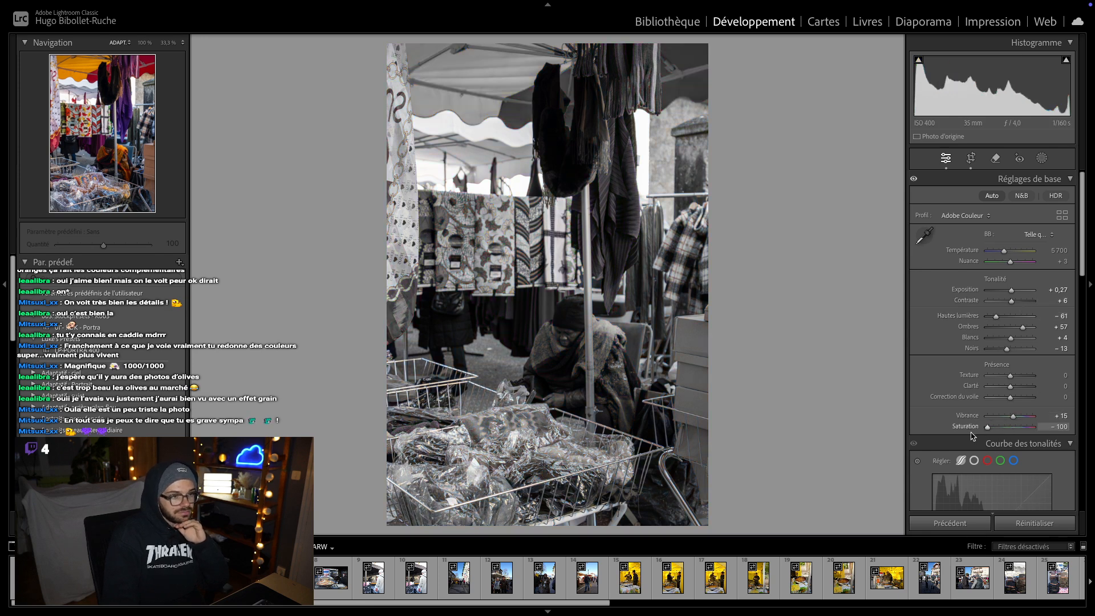
key(ctrl+z)
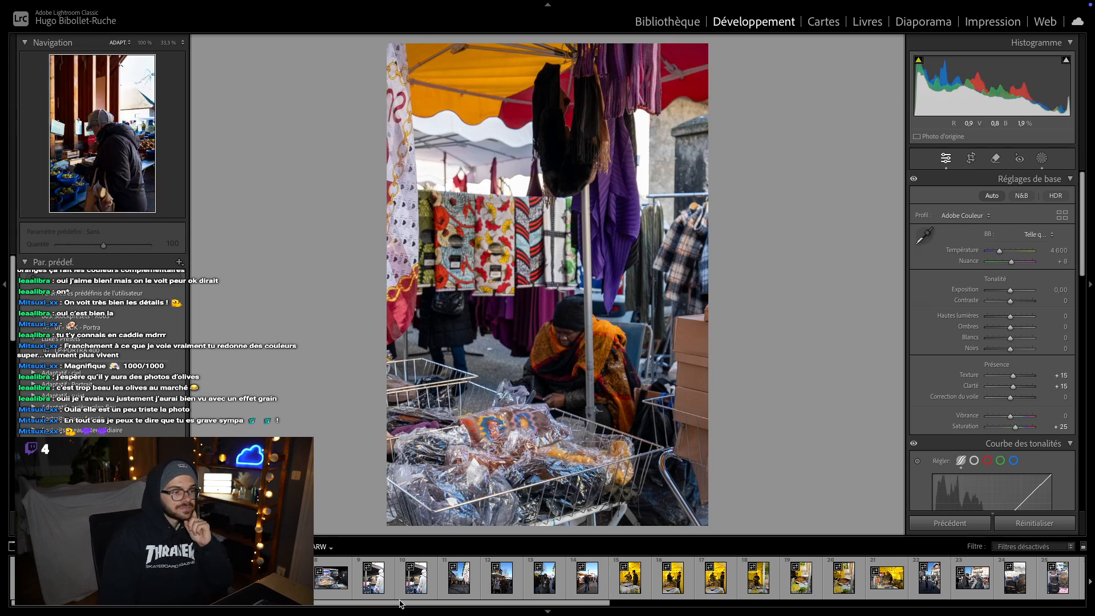
- Set Saturation to 0 on the photo of the shopper at the grape stall, and return to the clothing stall photo
drag(1015, 427, 1009, 429)
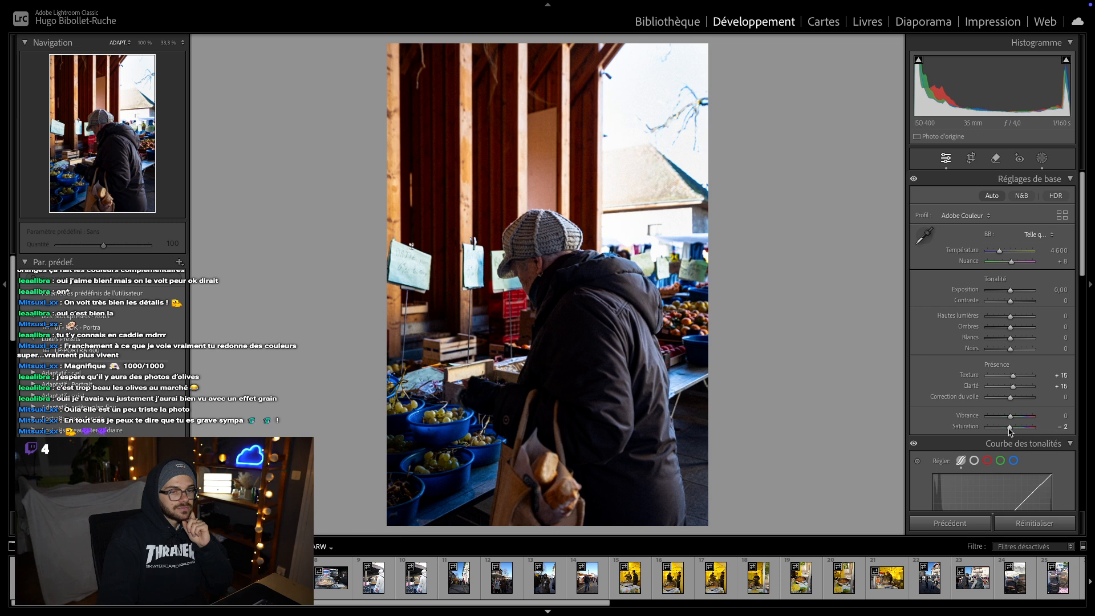
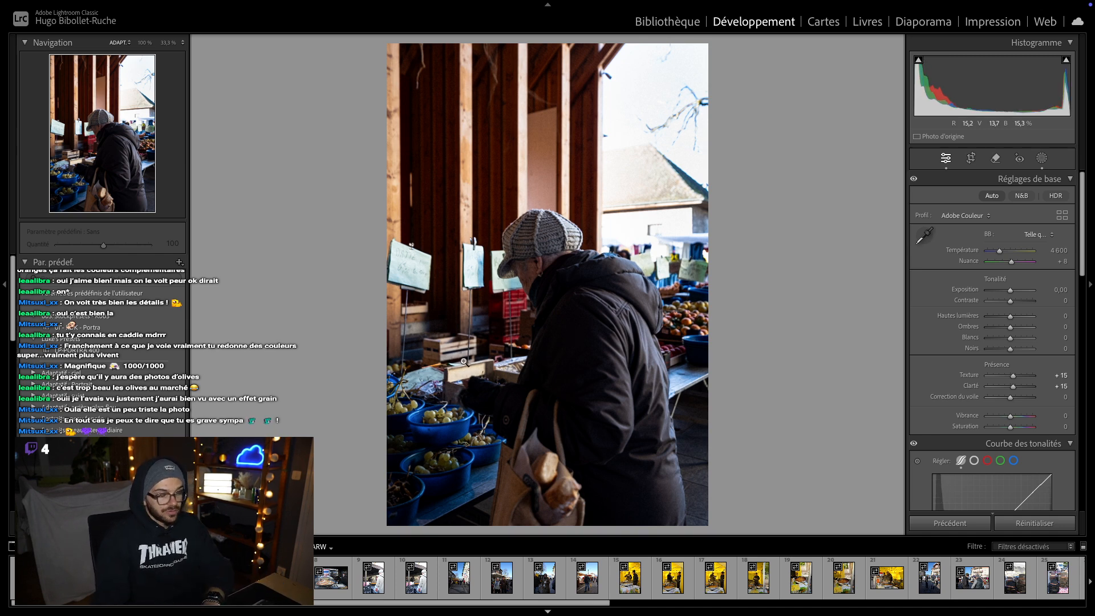
key(Right)
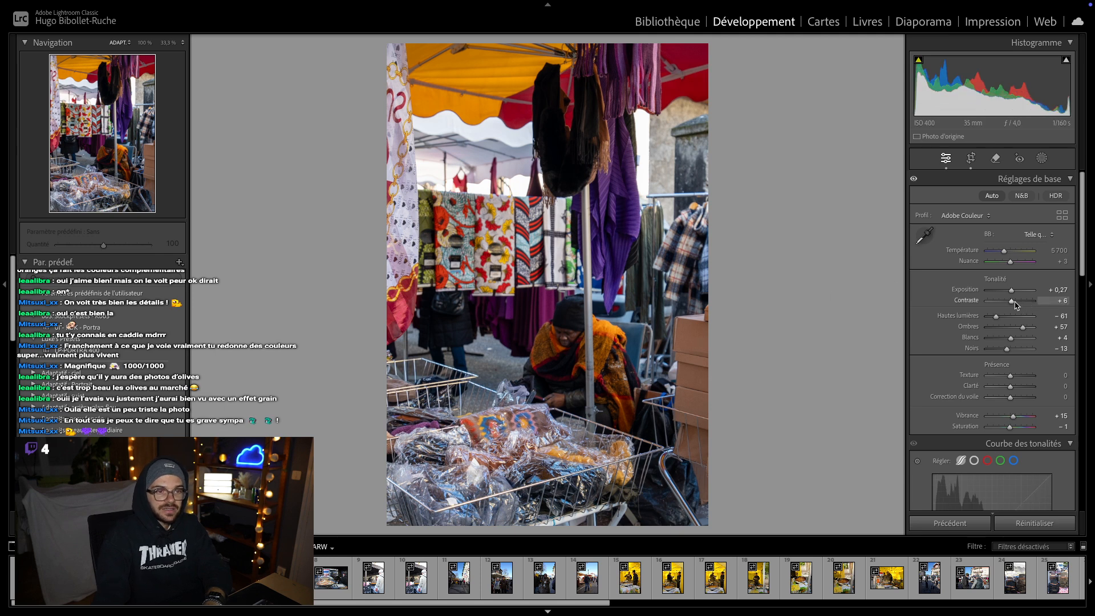
- Set Contrast to +20, Texture and Clarity to +15 and Saturation to 0 on the clothing stall photo
drag(1014, 301, 1018, 302)
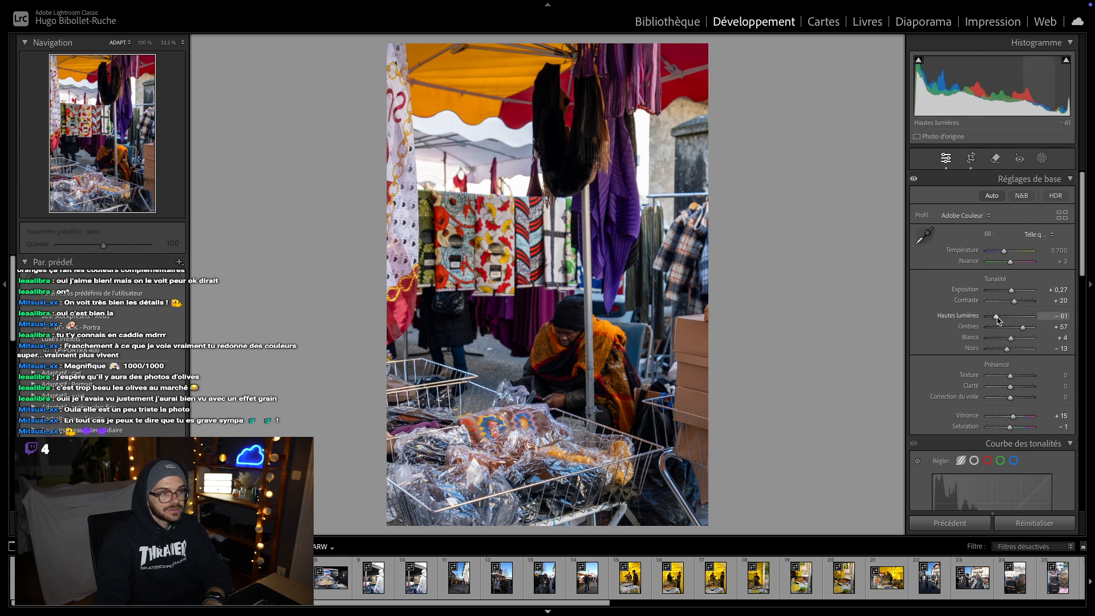
scroll(969, 329, down, 2)
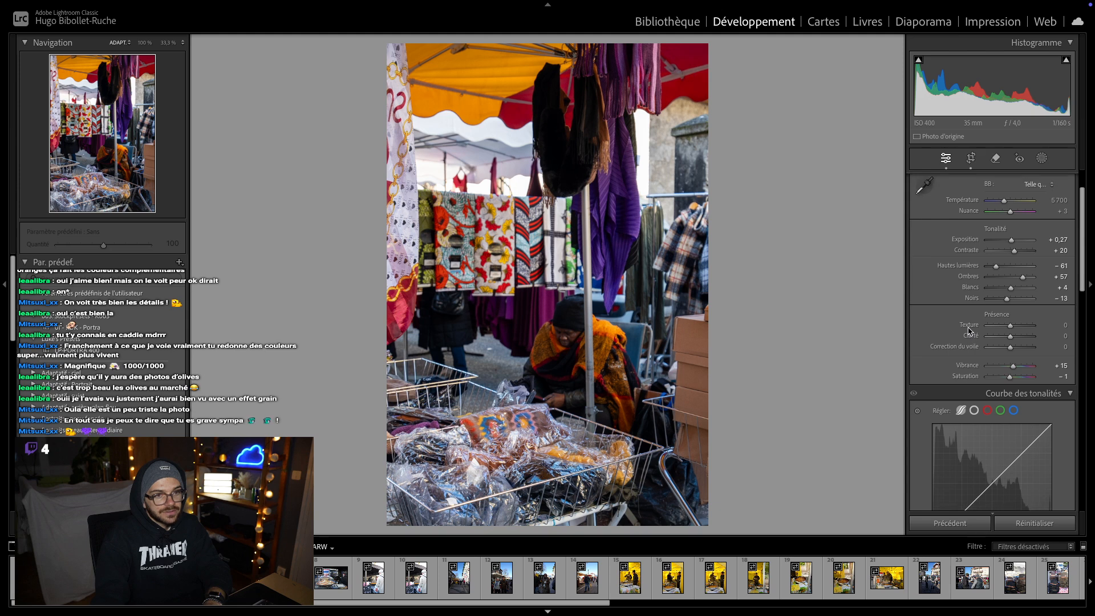
click(1052, 325)
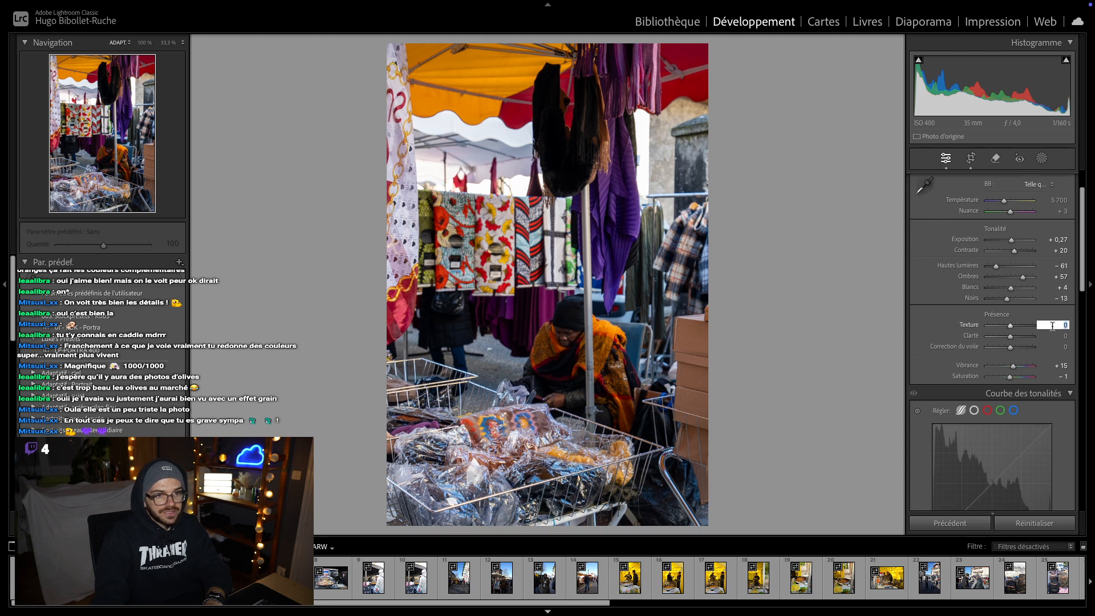
text(15)
key(Return)
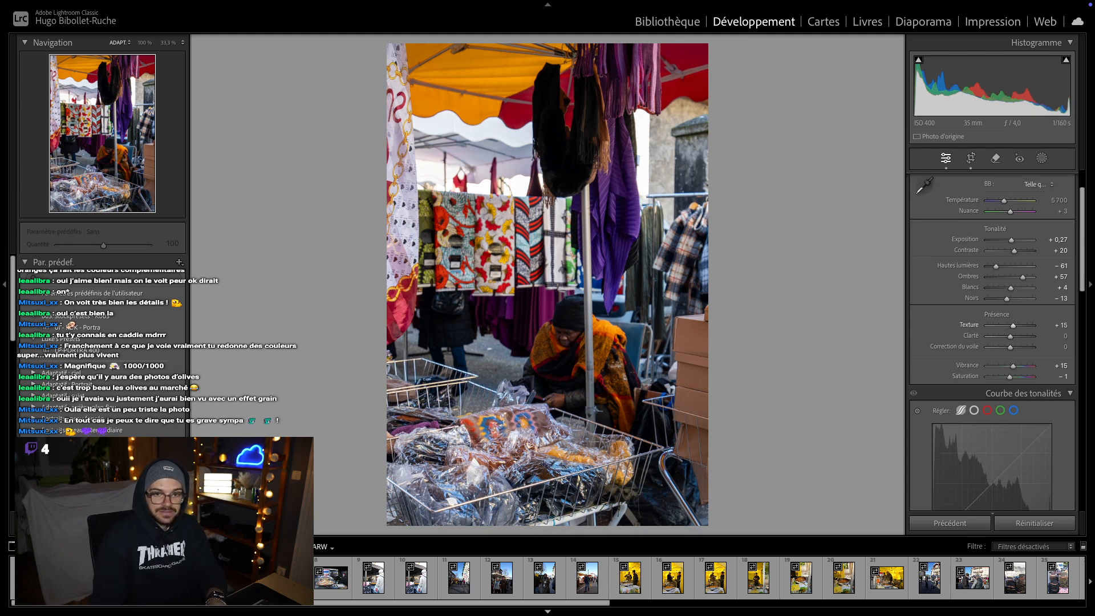
click(1057, 337)
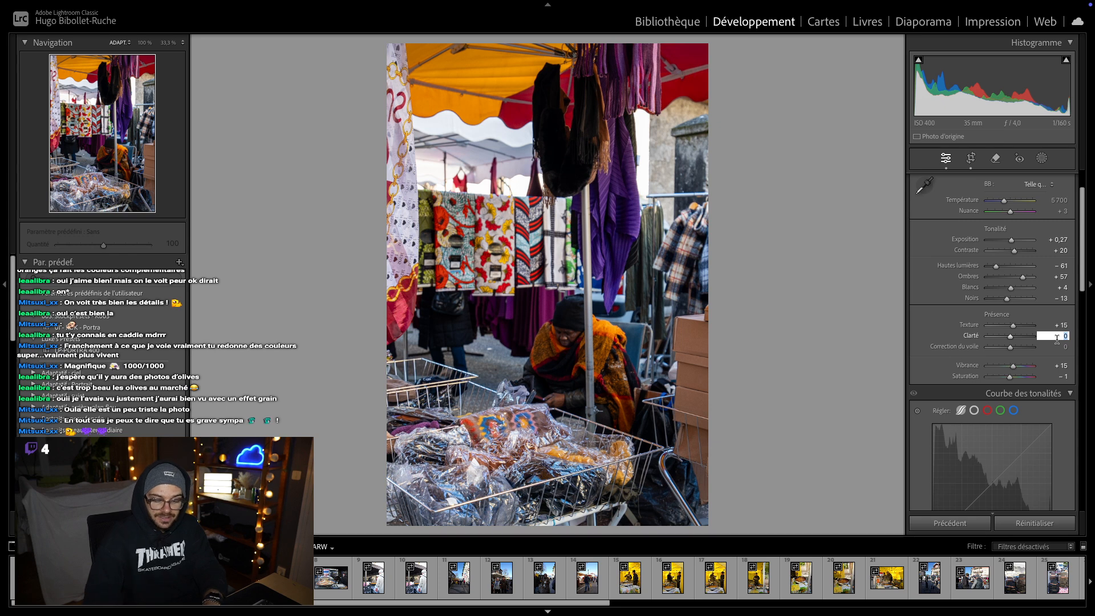
key(Return)
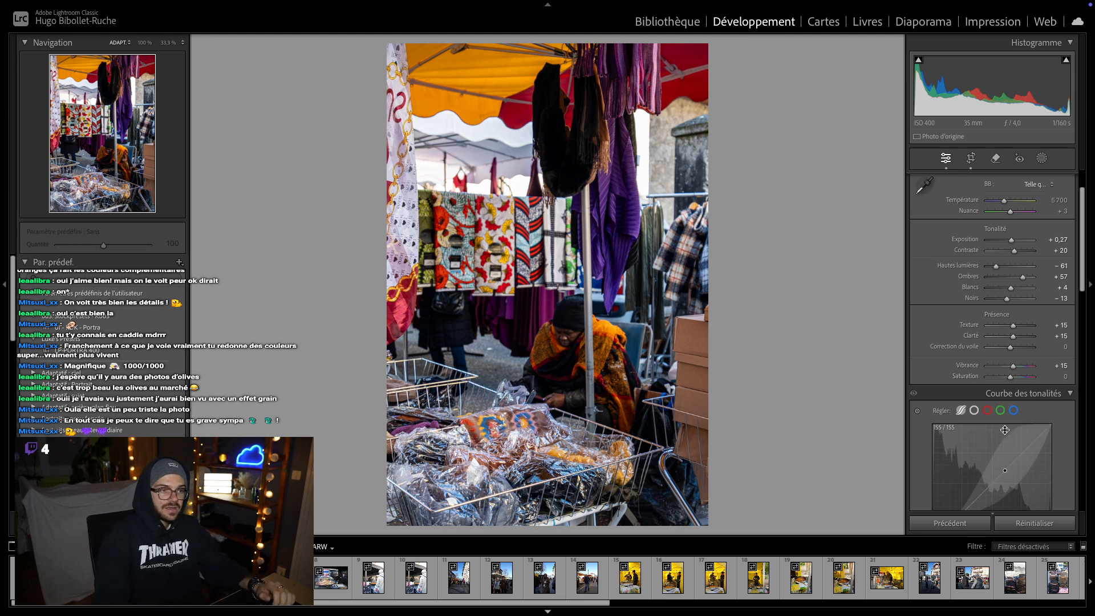
- Shape the stall photo's tone curve into a gentle S, with Lights at +13 and Darks at -17
scroll(1023, 408, down, 3)
drag(1021, 402, 1017, 373)
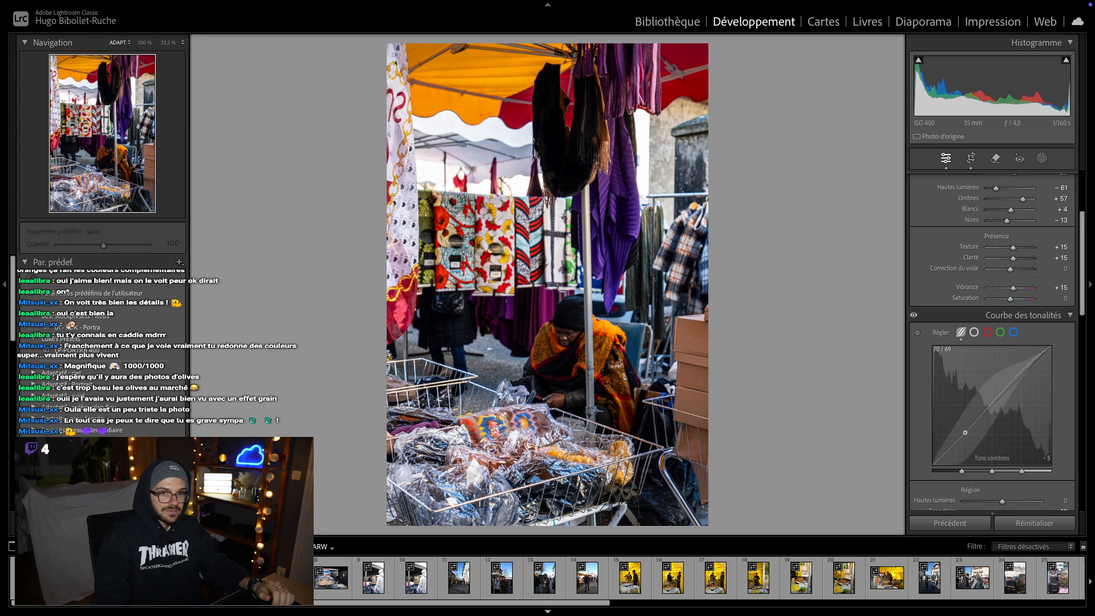
drag(964, 432, 965, 435)
scroll(965, 437, down, 4)
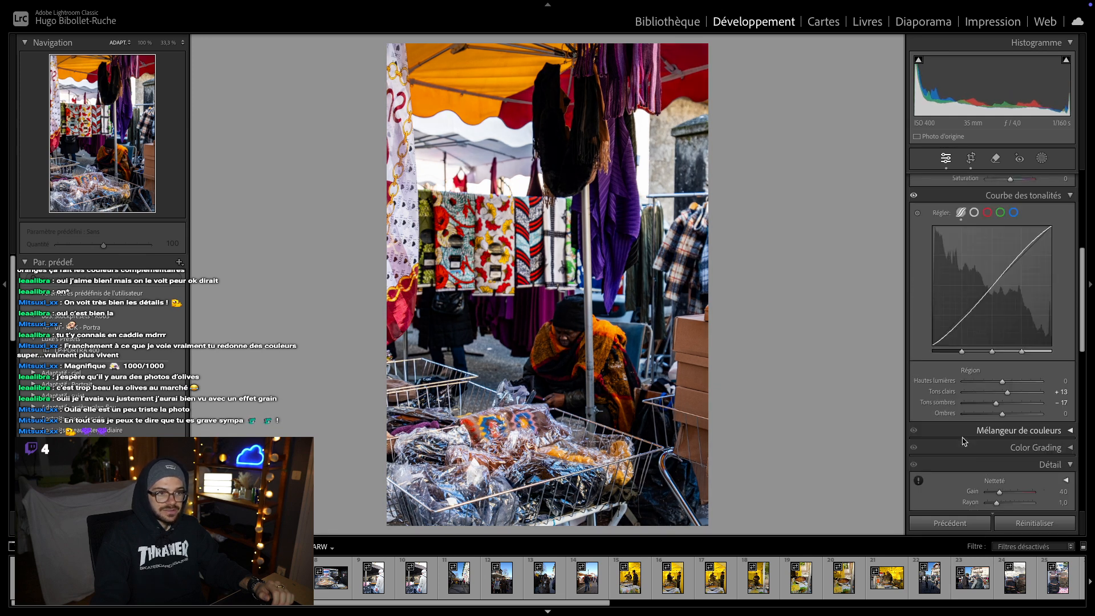
- Compare the wrapped goods in the basket up close before and after the edits
click(519, 450)
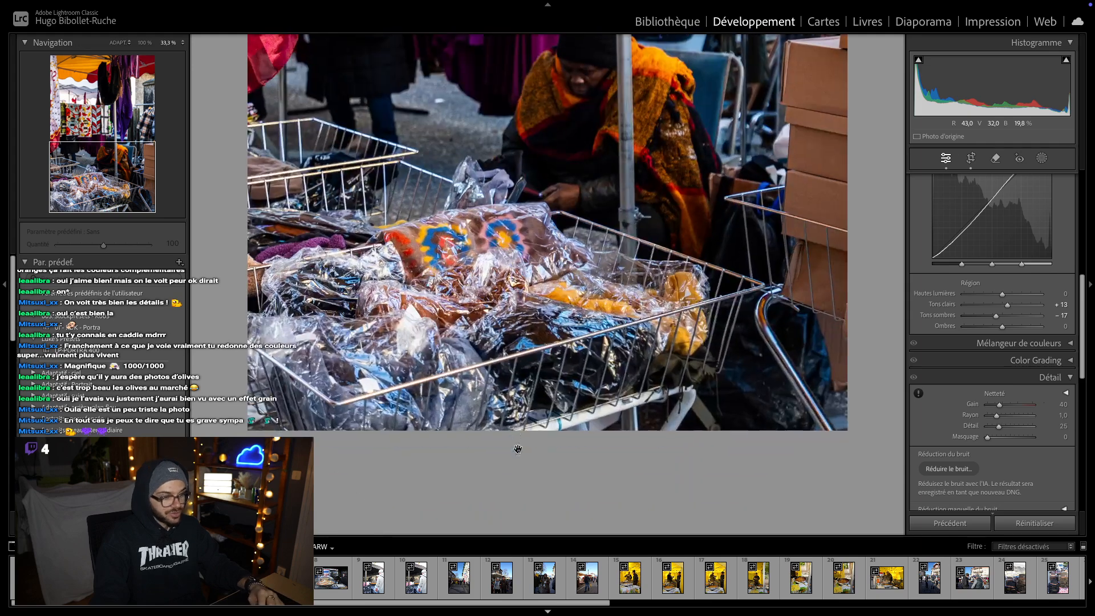
key(y)
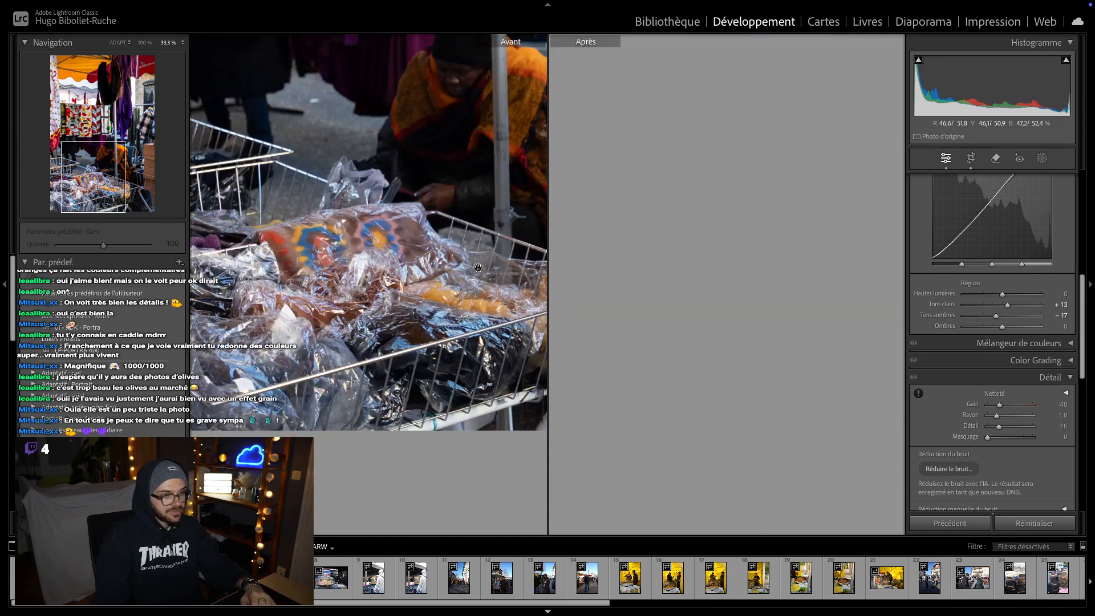
drag(340, 241, 371, 308)
key(y)
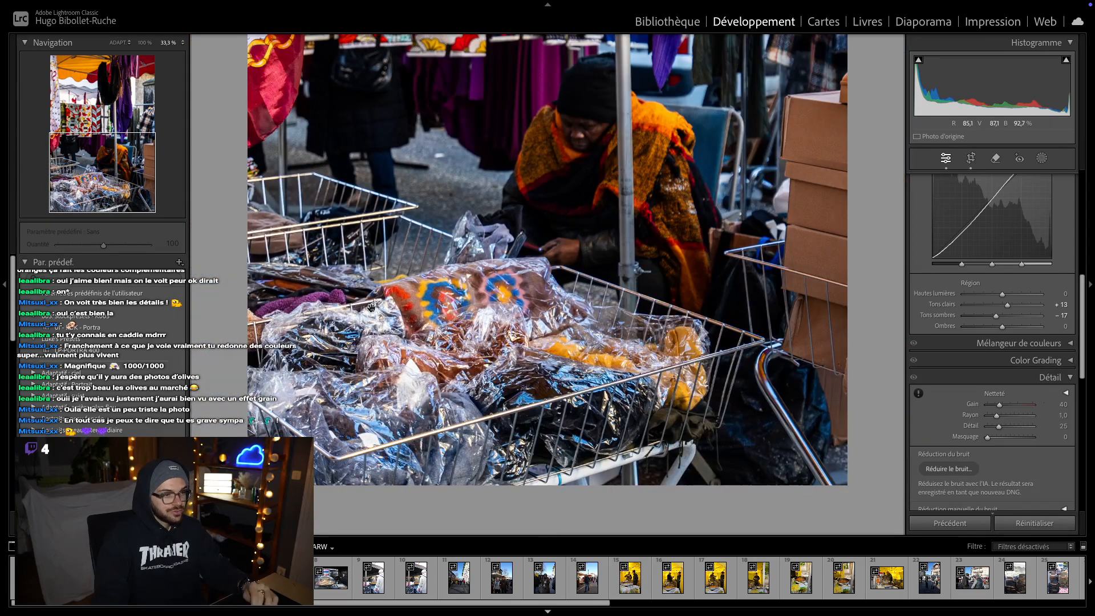
click(499, 308)
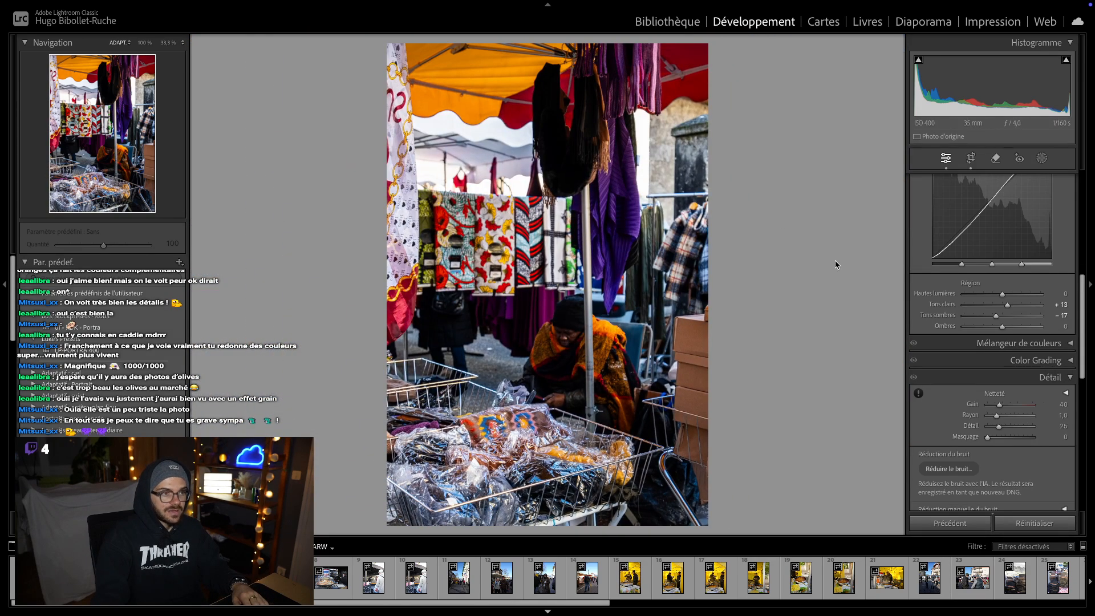
- Enable chromatic aberration removal and the lens profile correction for the stall photo
scroll(1009, 434, down, 3)
scroll(1010, 433, up, 10)
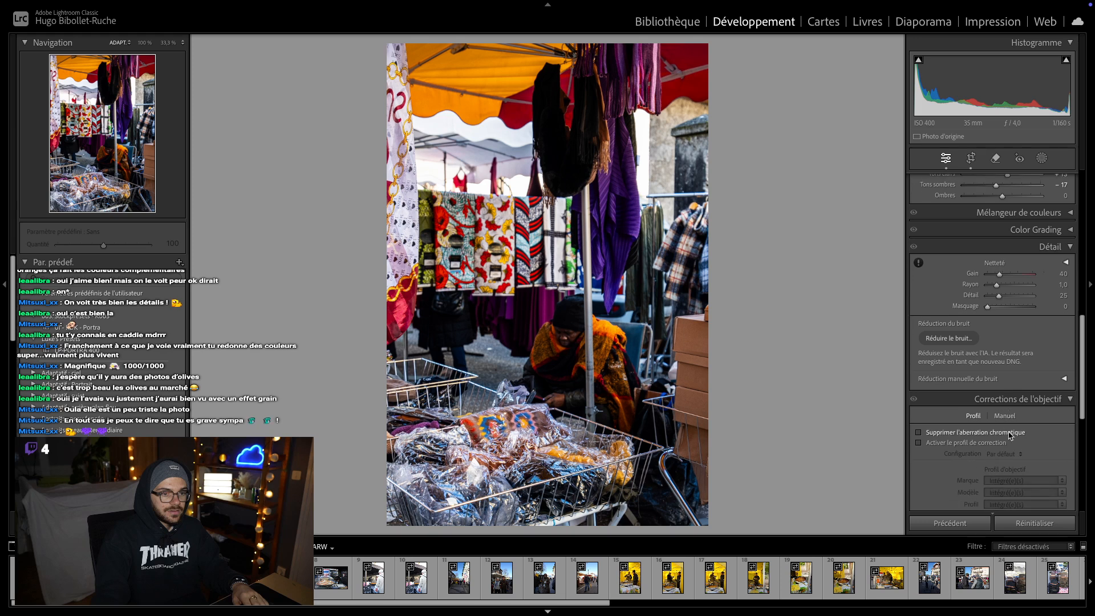
scroll(1015, 273, down, 10)
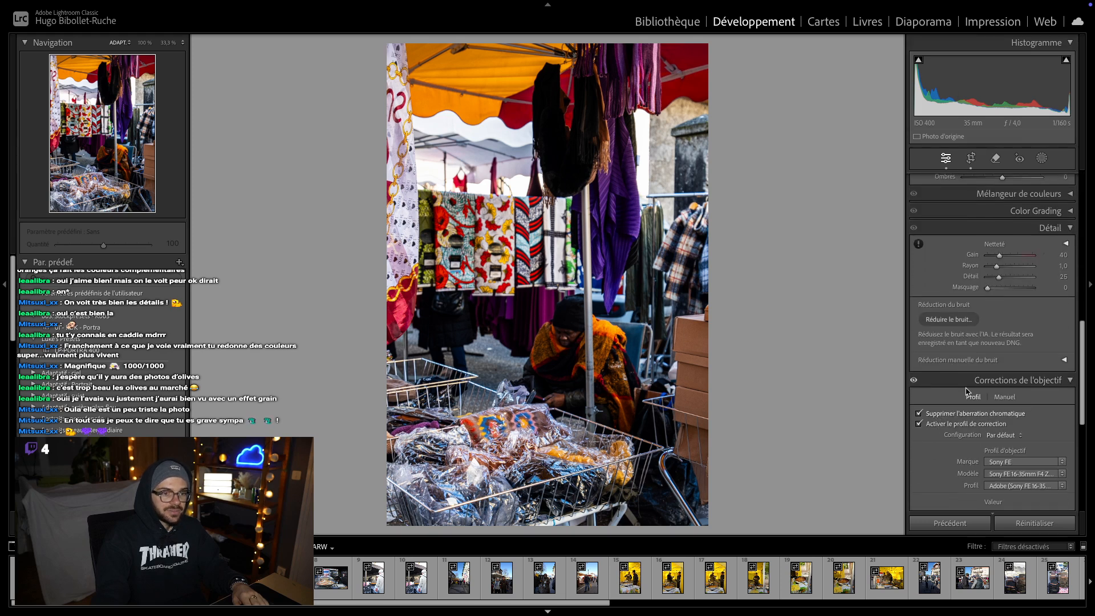
scroll(992, 342, up, 10)
click(1041, 159)
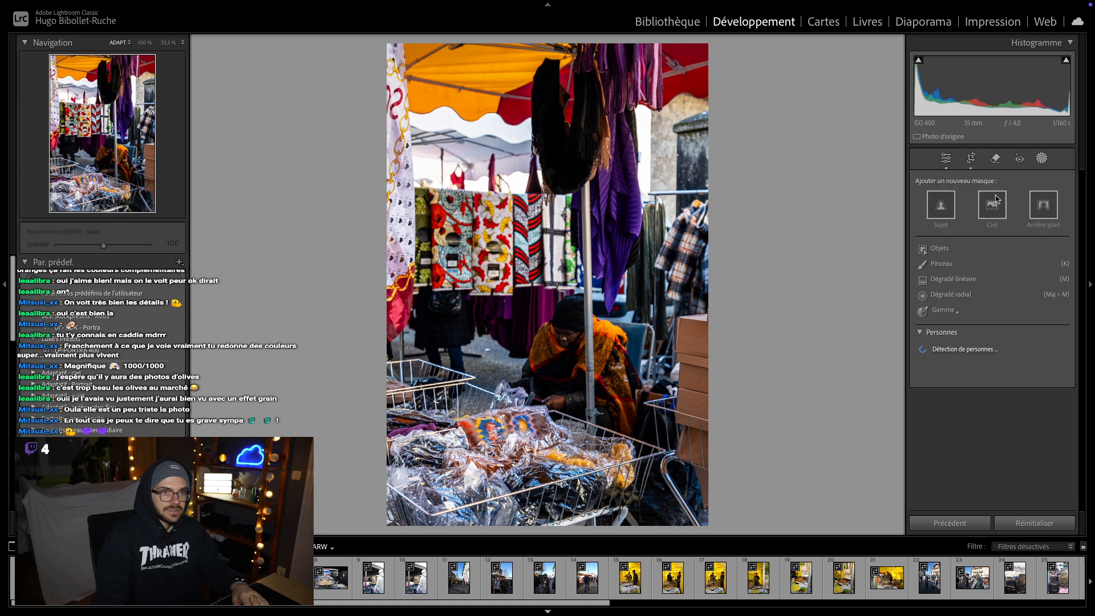
click(945, 210)
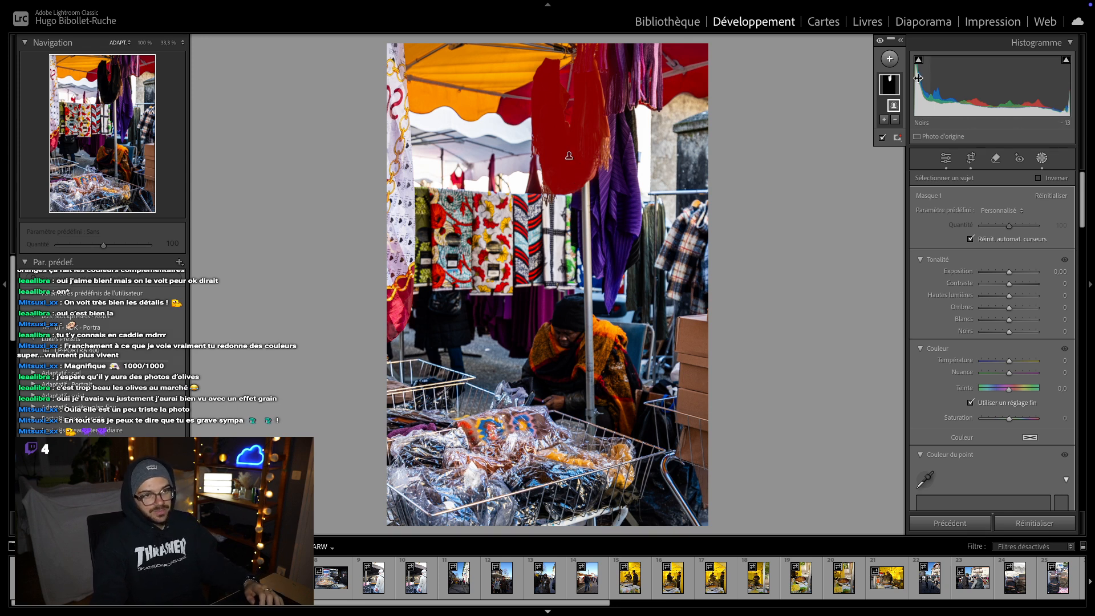
click(893, 89)
key(Delete)
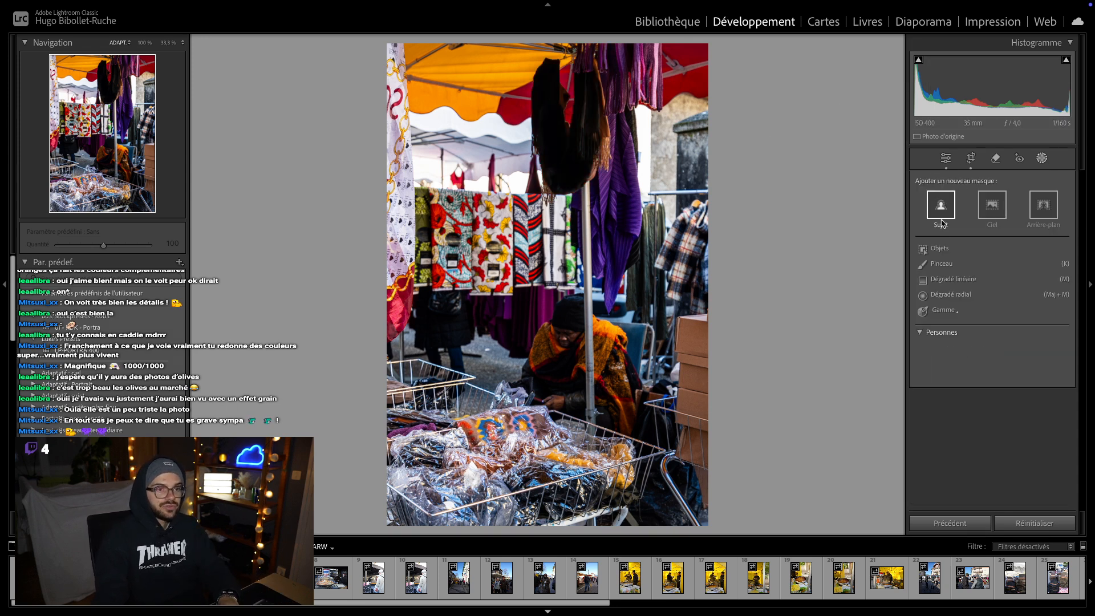
- Paint a brush mask with automatic masking over the seated vendor, covering the face, shawl and hands
click(941, 264)
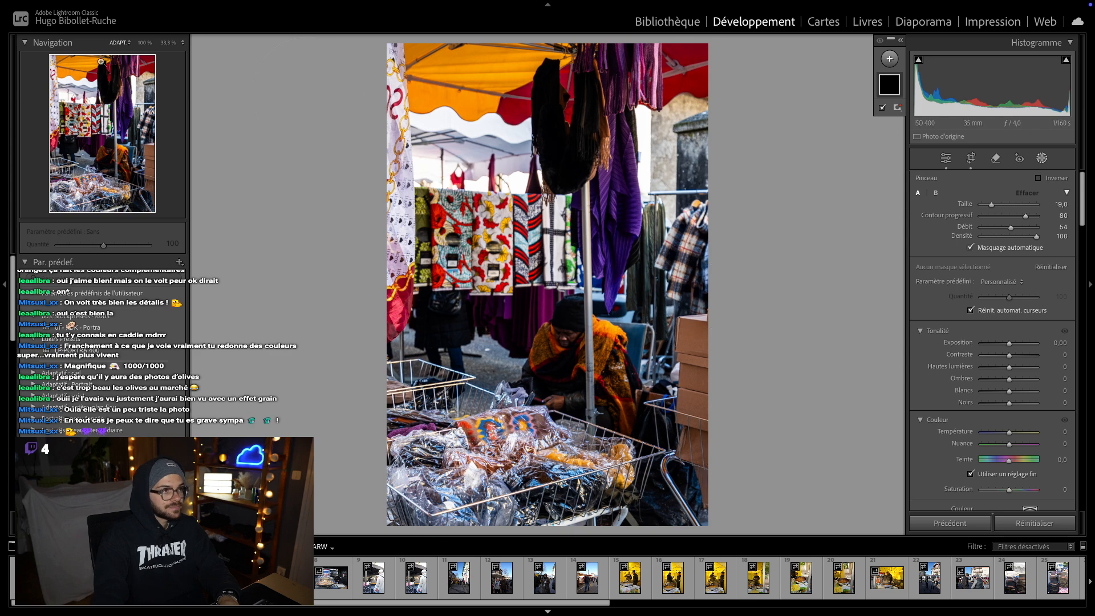
click(144, 42)
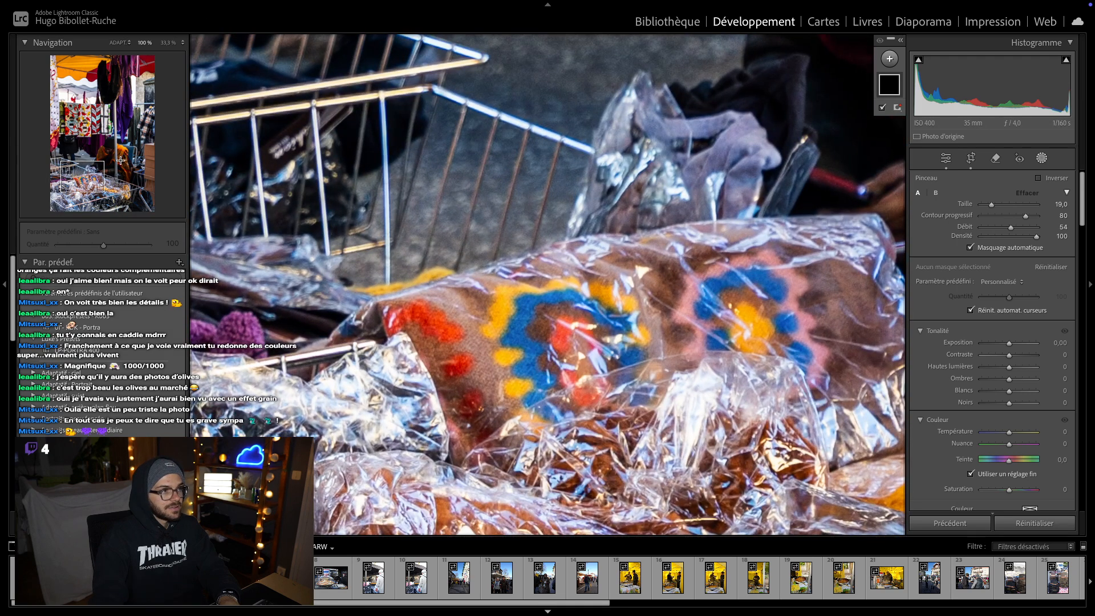
click(94, 165)
drag(94, 165, 106, 155)
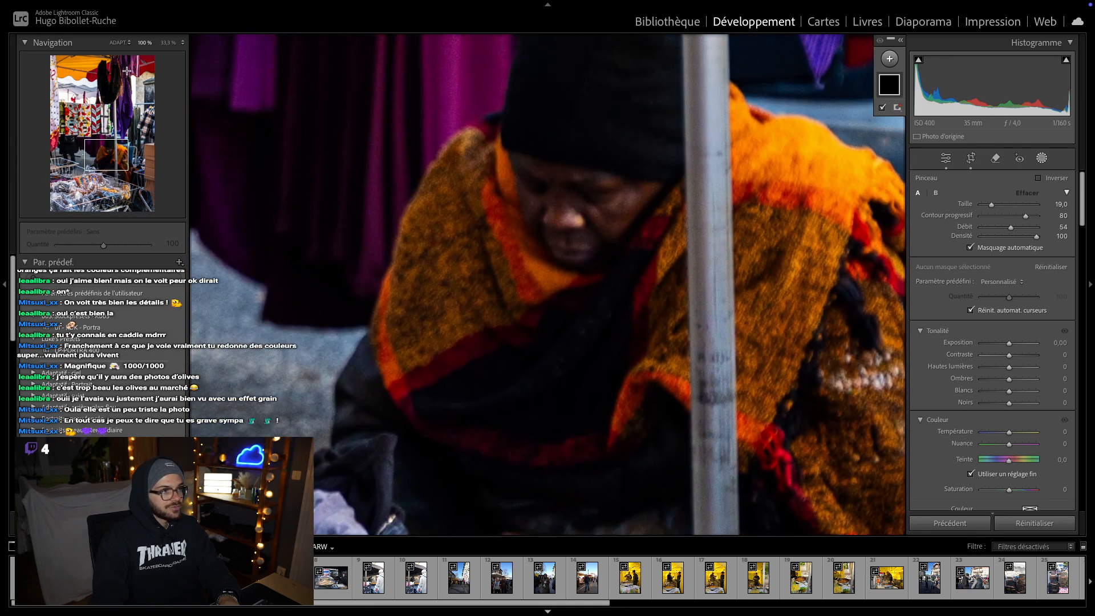
click(167, 44)
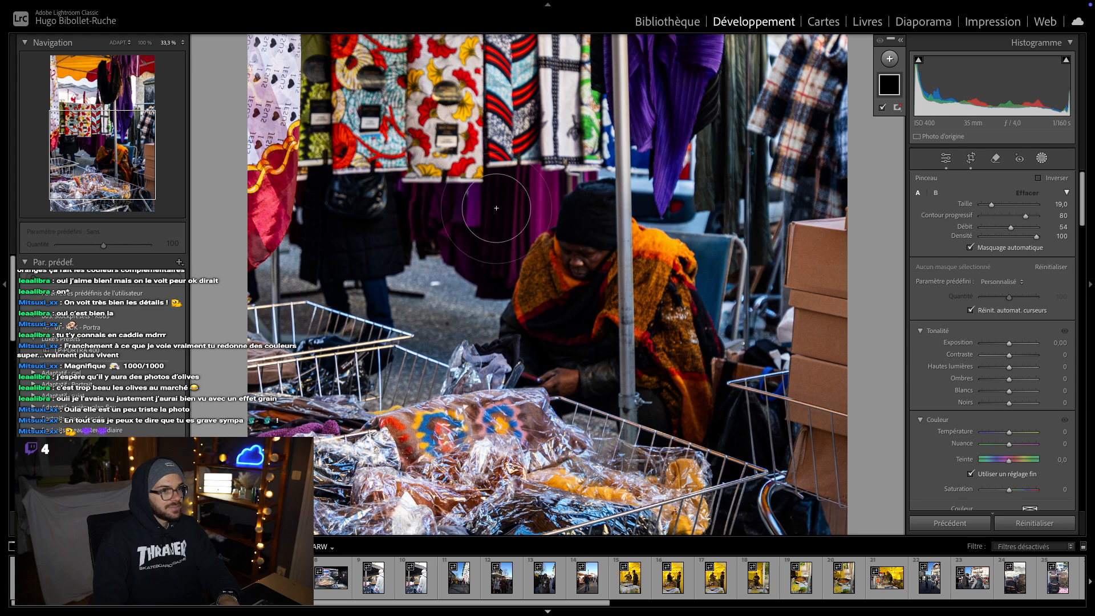
mouse_move(583, 276)
mouse_down()
mouse_move(550, 328)
mouse_move(576, 233)
mouse_move(534, 326)
mouse_move(561, 368)
mouse_move(583, 371)
mouse_move(588, 361)
mouse_move(533, 341)
mouse_move(555, 321)
mouse_up()
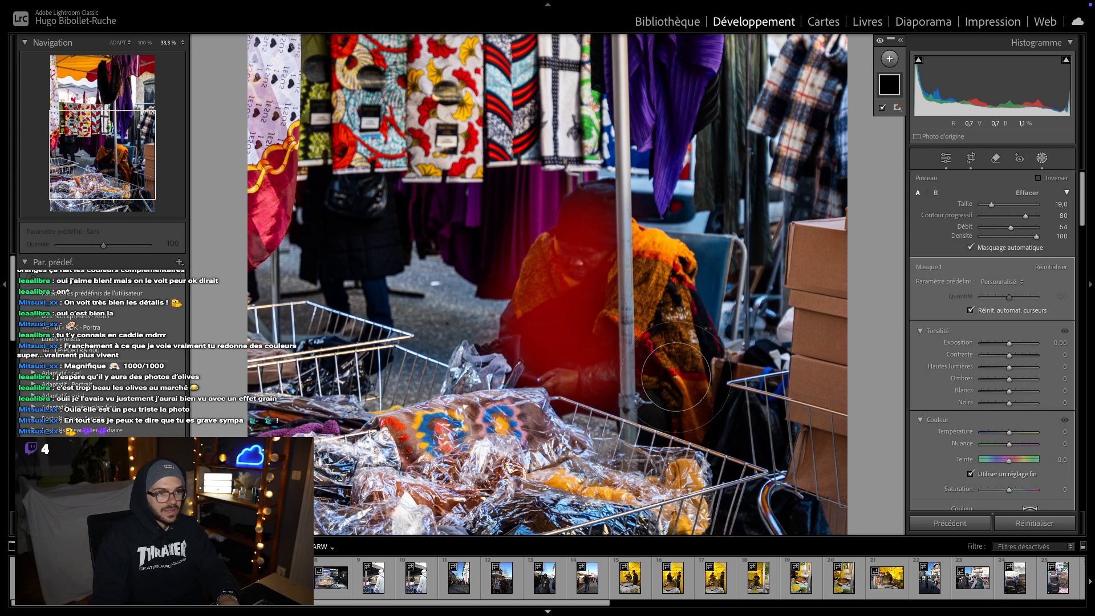
mouse_move(665, 302)
mouse_down()
mouse_move(674, 371)
mouse_move(670, 288)
mouse_move(675, 386)
mouse_move(684, 359)
mouse_move(663, 293)
mouse_move(673, 385)
mouse_move(665, 270)
mouse_move(669, 314)
mouse_up()
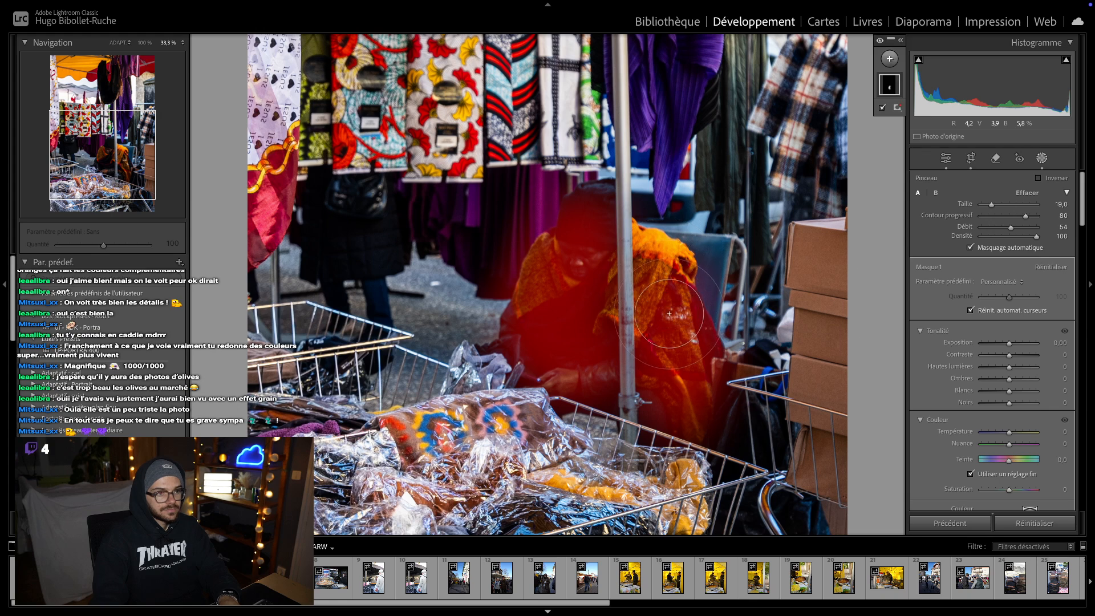
- Set the vendor mask's Shadows to 66, Contrast to 12 and Saturation to 33 with the mask overlay hidden
click(1015, 379)
key(o)
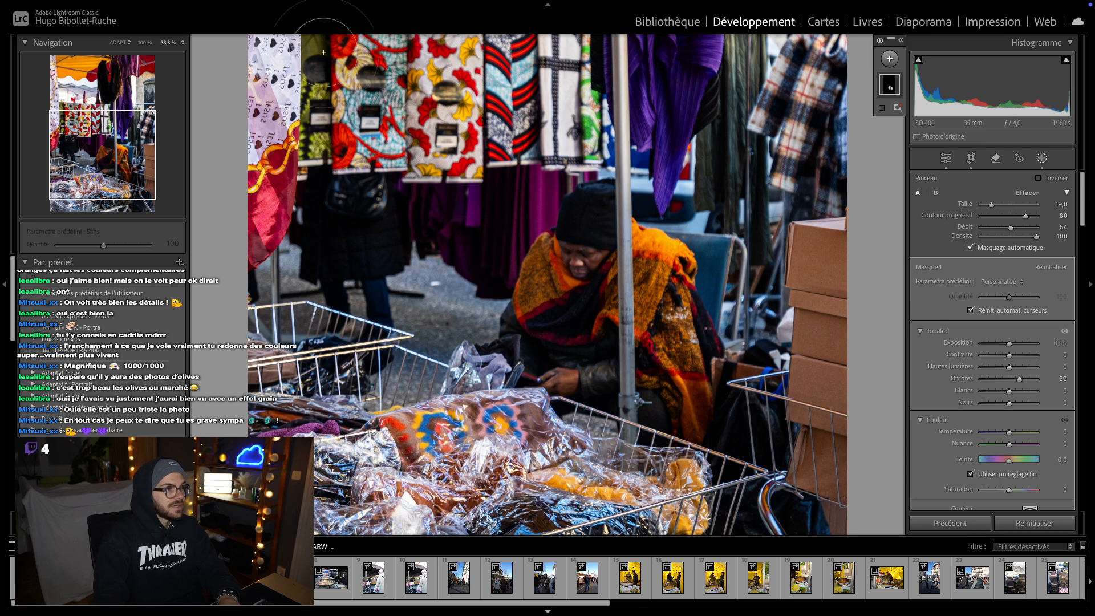
key(z)
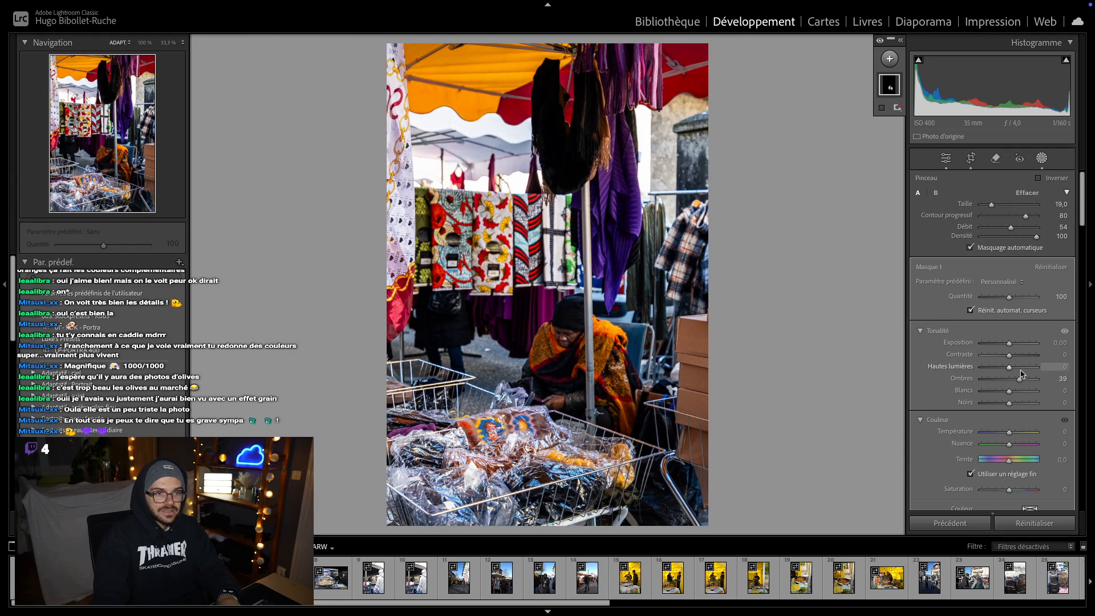
drag(1019, 378, 1025, 382)
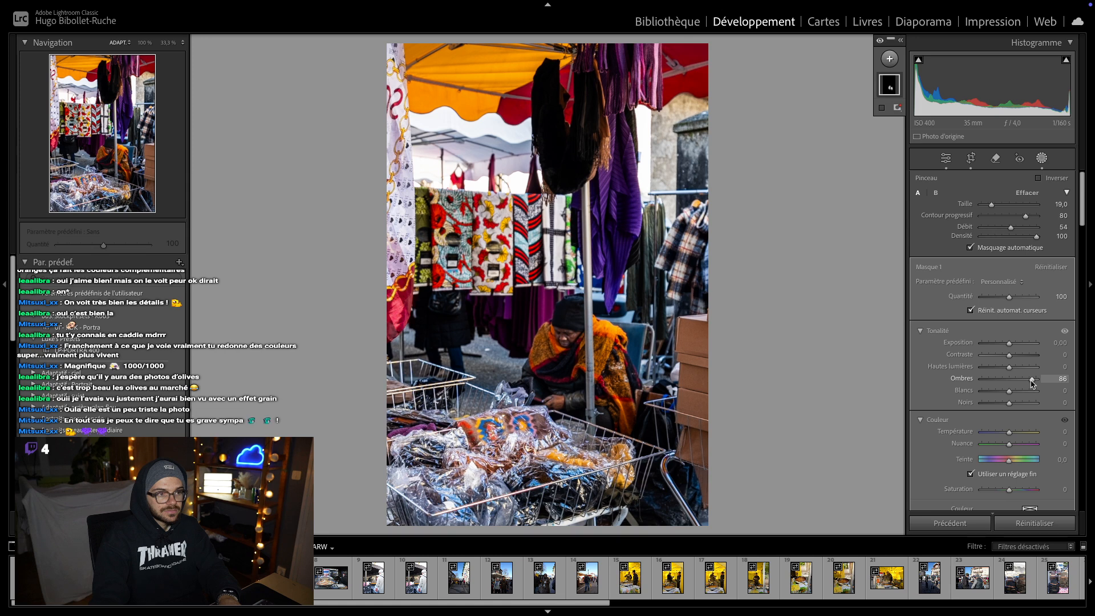
drag(1031, 383, 1013, 358)
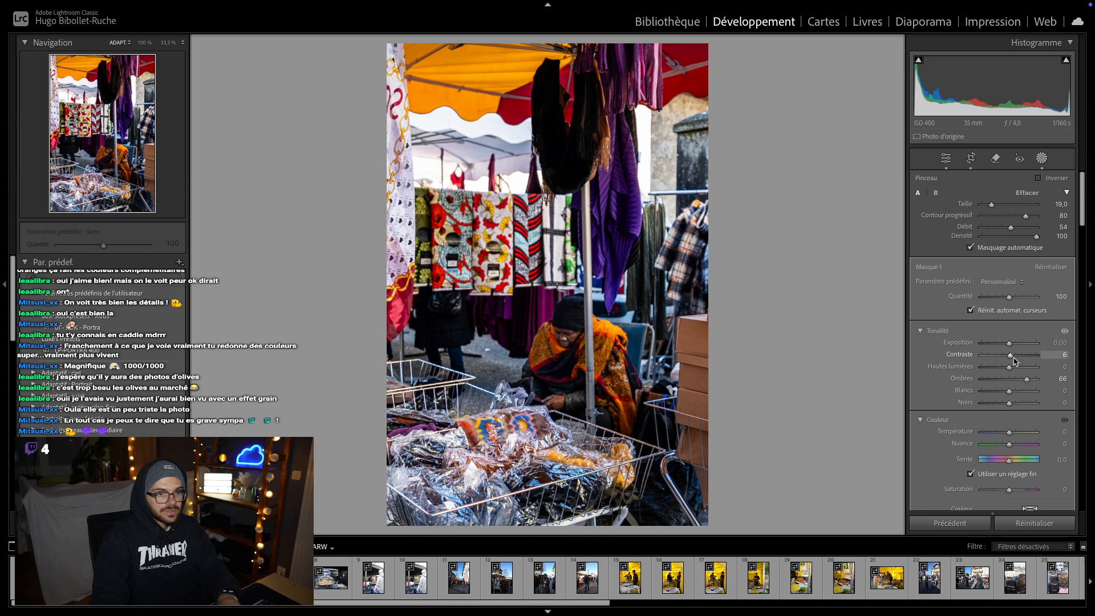
click(1019, 490)
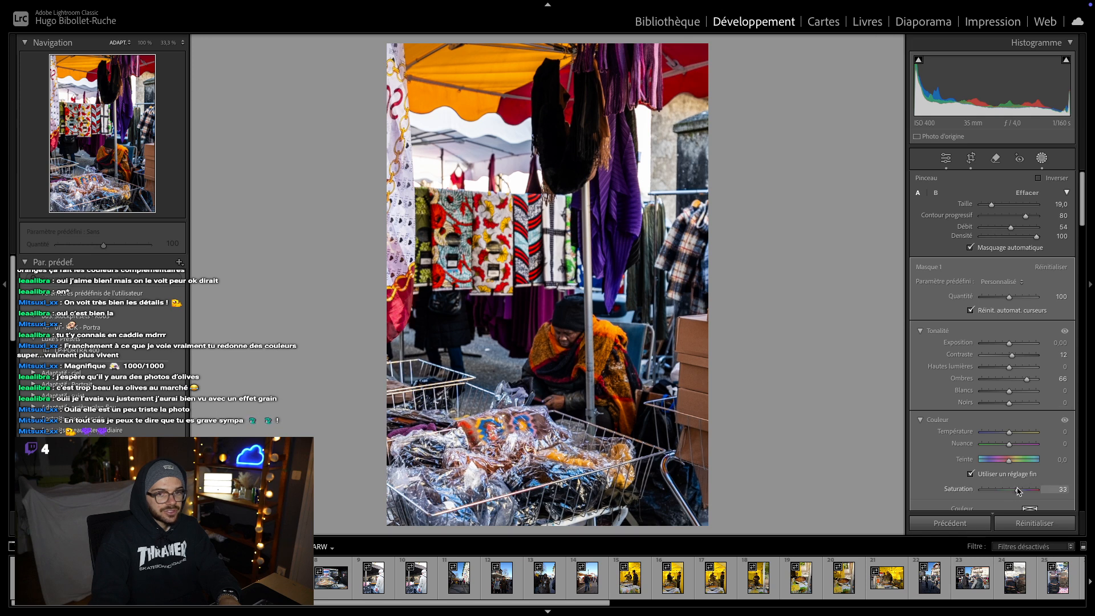
click(889, 84)
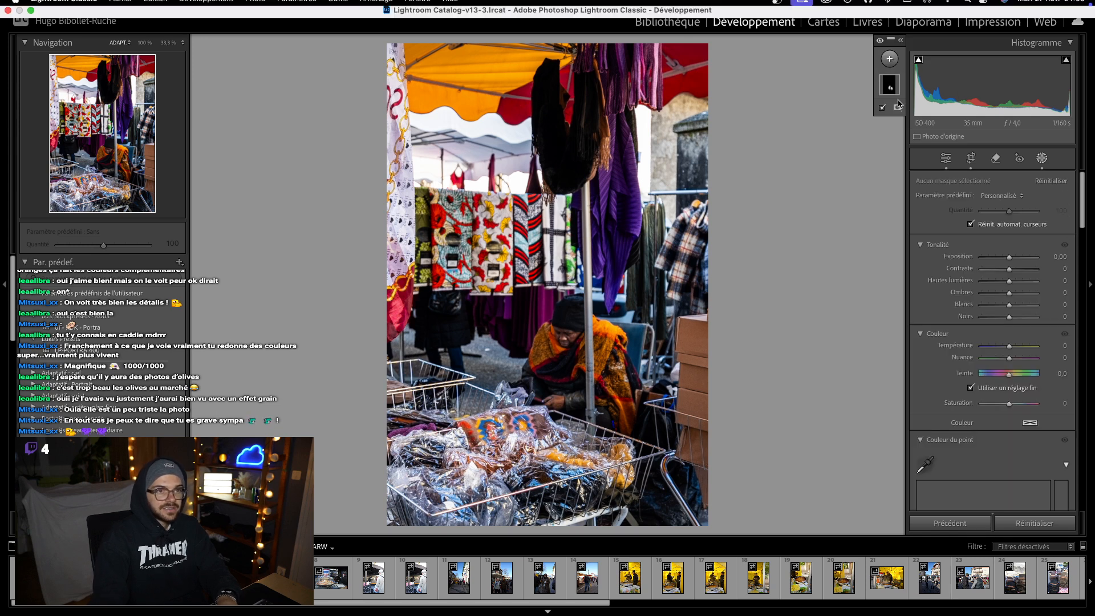
click(889, 58)
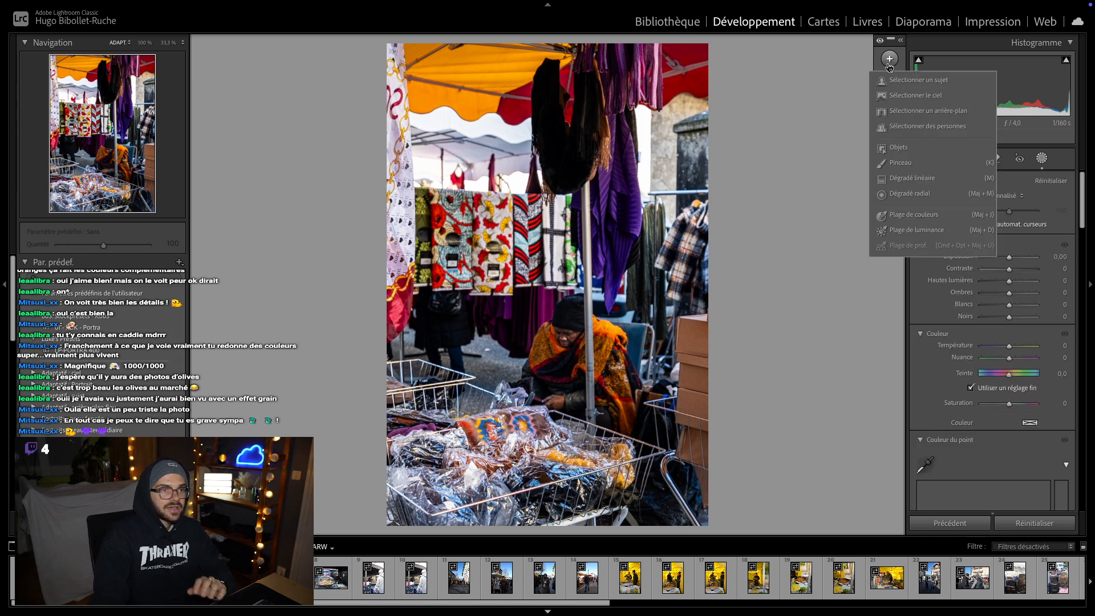
click(909, 113)
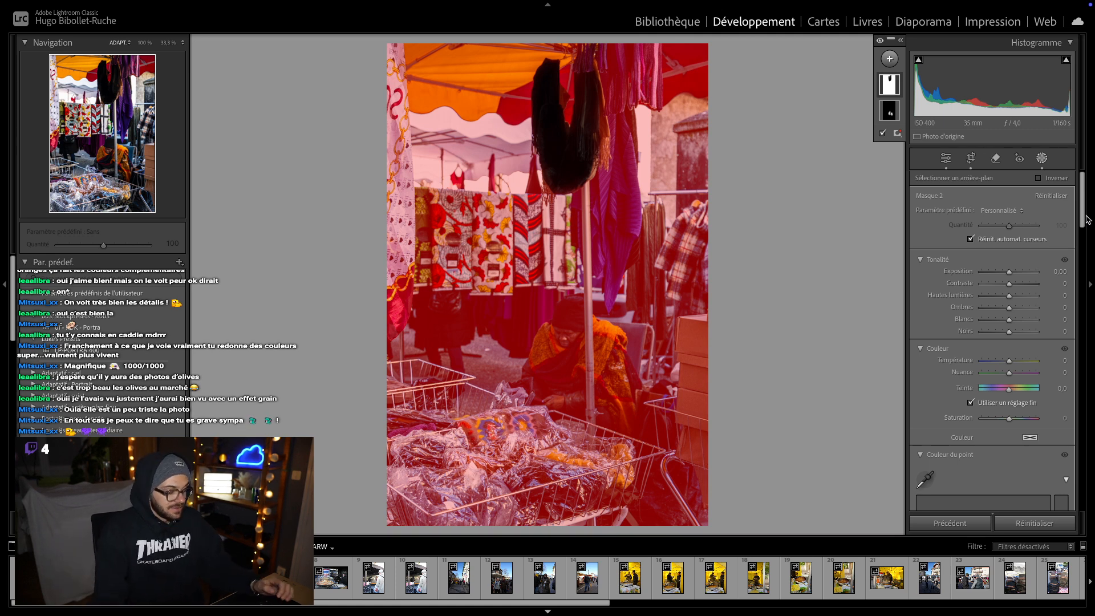
click(891, 88)
click(891, 88)
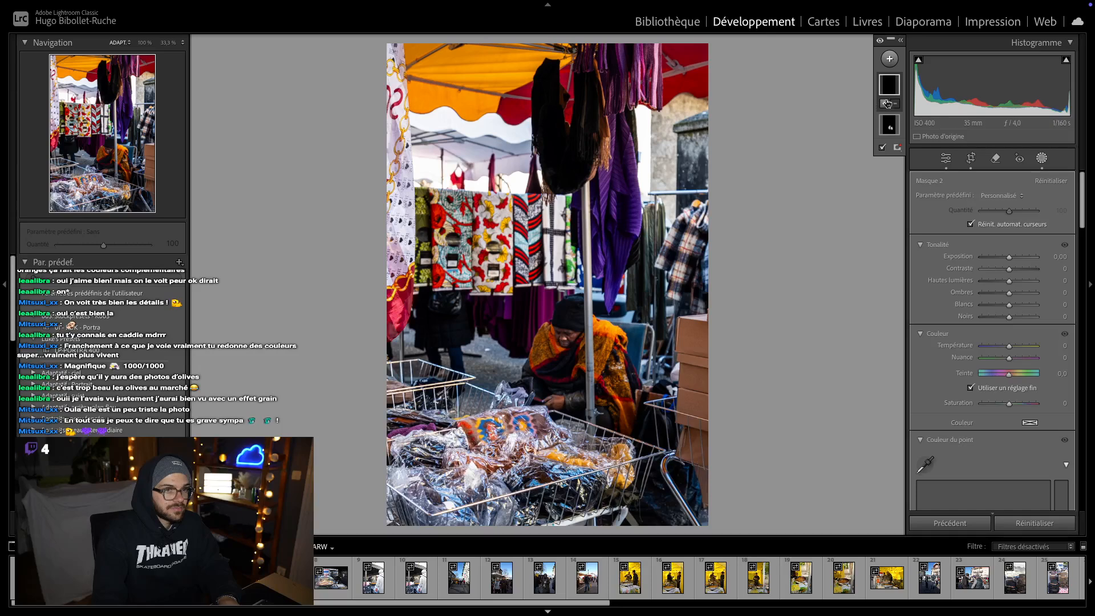
- Add a radial gradient mask with a feather of 50 centred on the seated vendor's head, reaching the hanging fabrics and basket
click(889, 60)
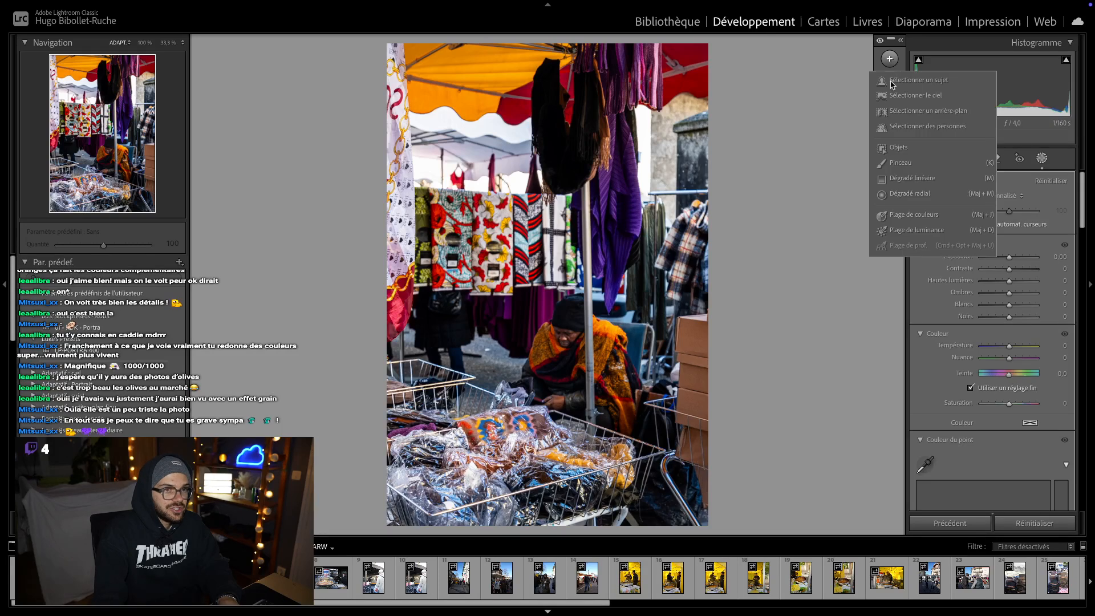
click(900, 195)
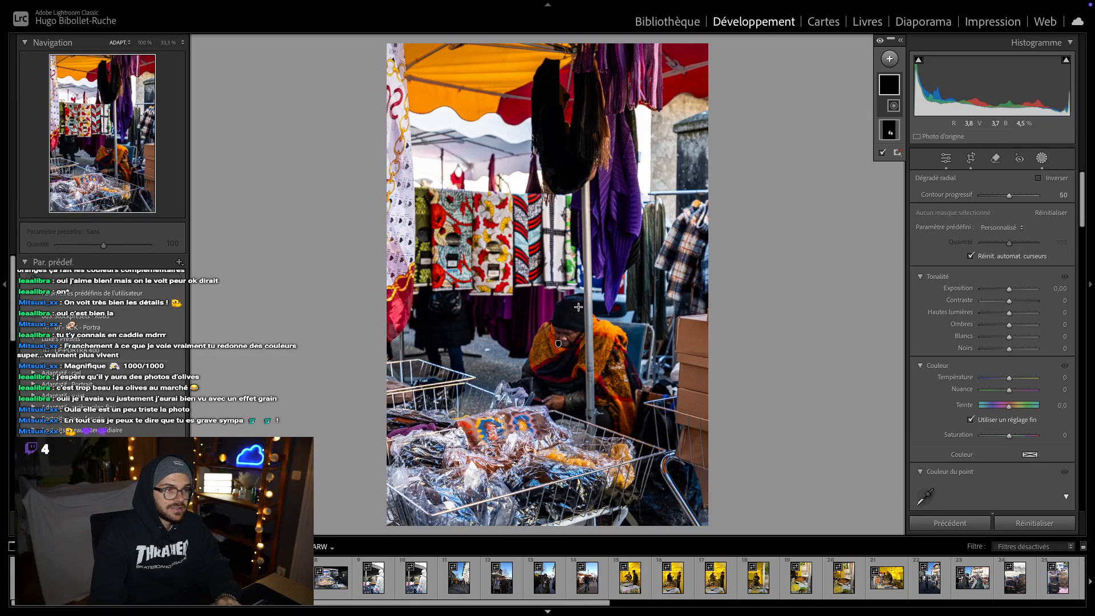
drag(578, 307, 480, 418)
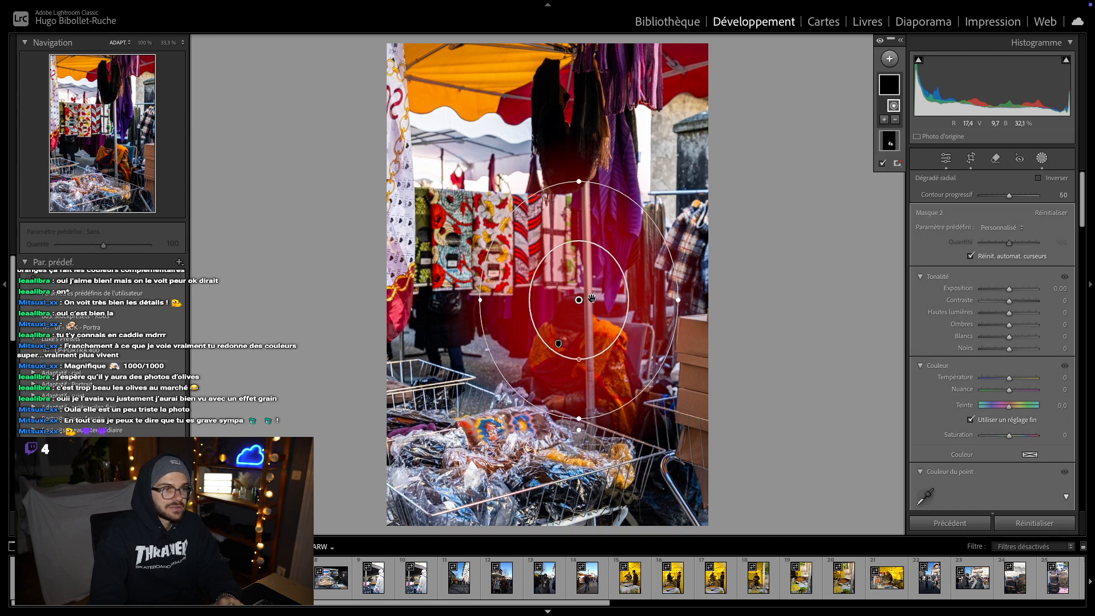
- Centre the radial mask on the seated vendor, invert it to affect the surroundings, and set its Contrast to 44
drag(591, 294, 587, 330)
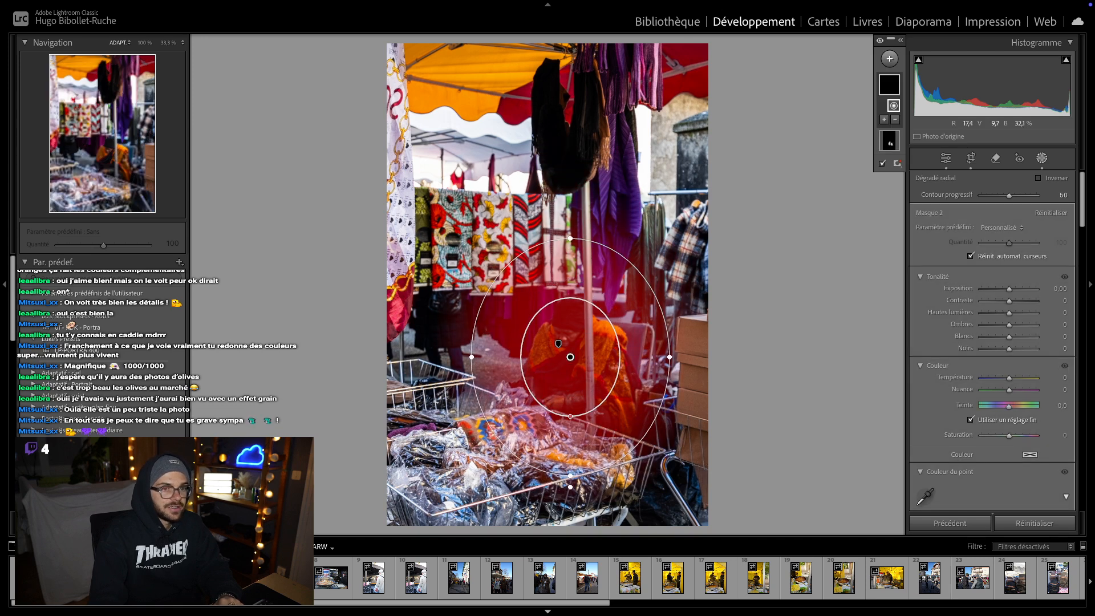
click(1037, 179)
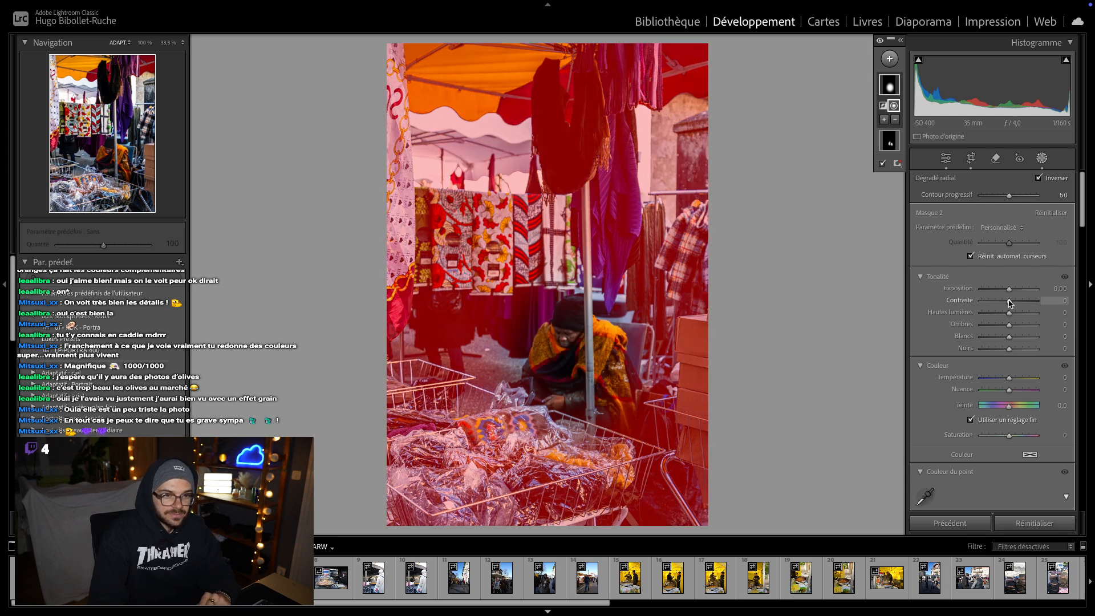
drag(1011, 303, 1028, 300)
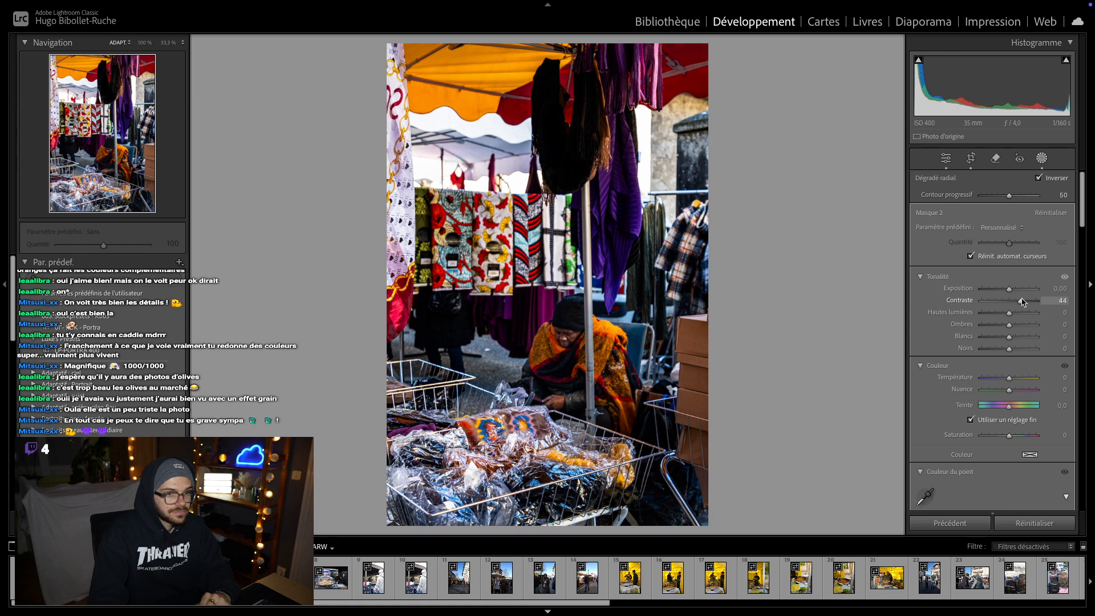
mouse_move(1008, 291)
mouse_down()
mouse_move(1020, 302)
mouse_move(1009, 294)
mouse_up()
click(756, 258)
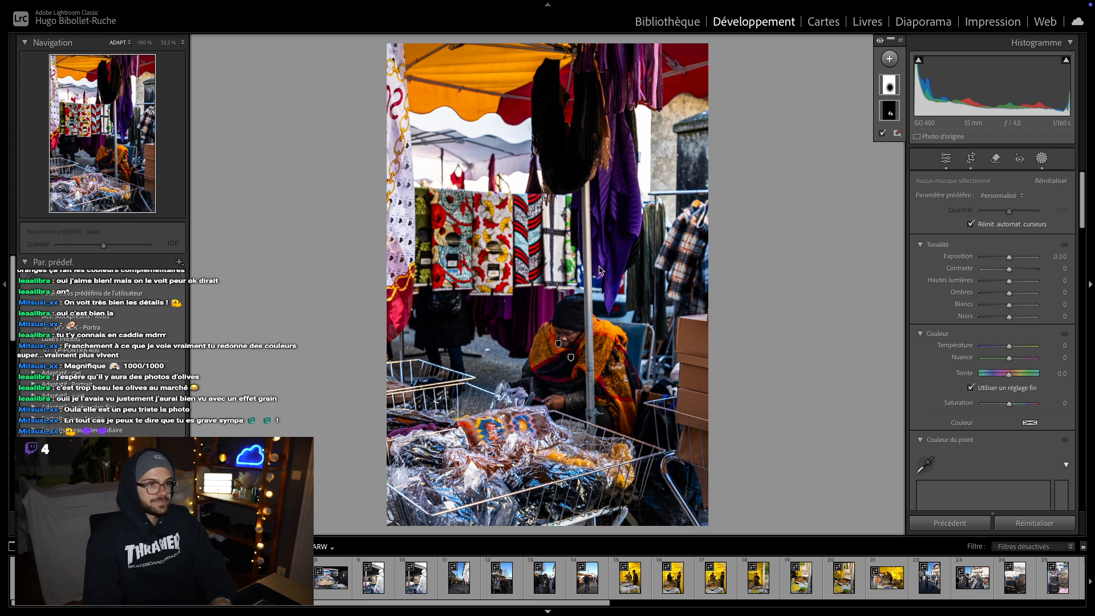
key(Escape)
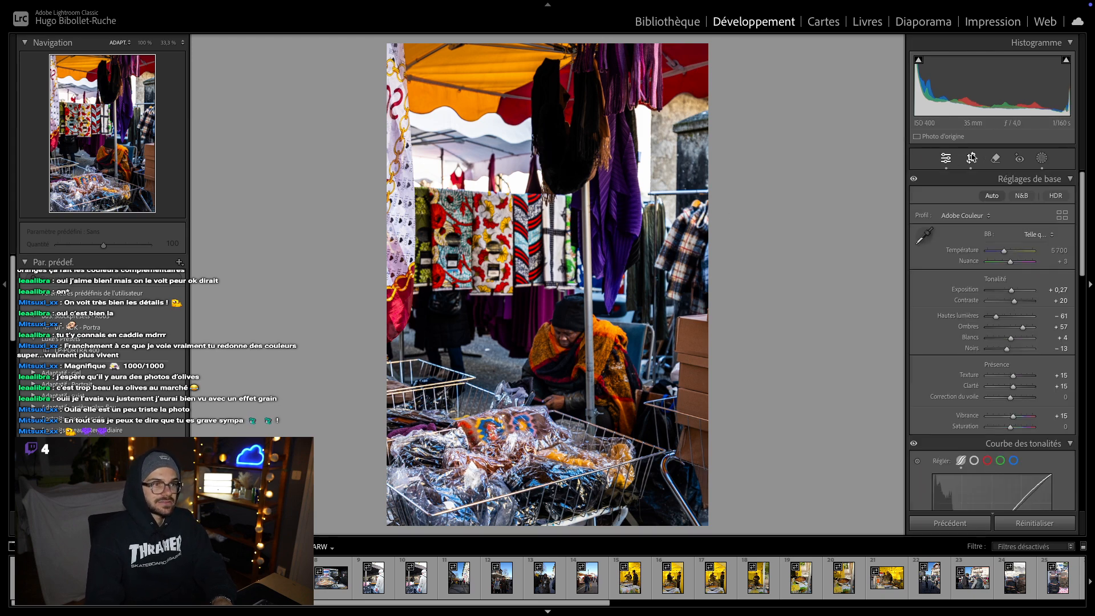
- Try a much tighter crop around the seated vendor and the basket of wrapped goods
click(971, 158)
drag(549, 123, 548, 177)
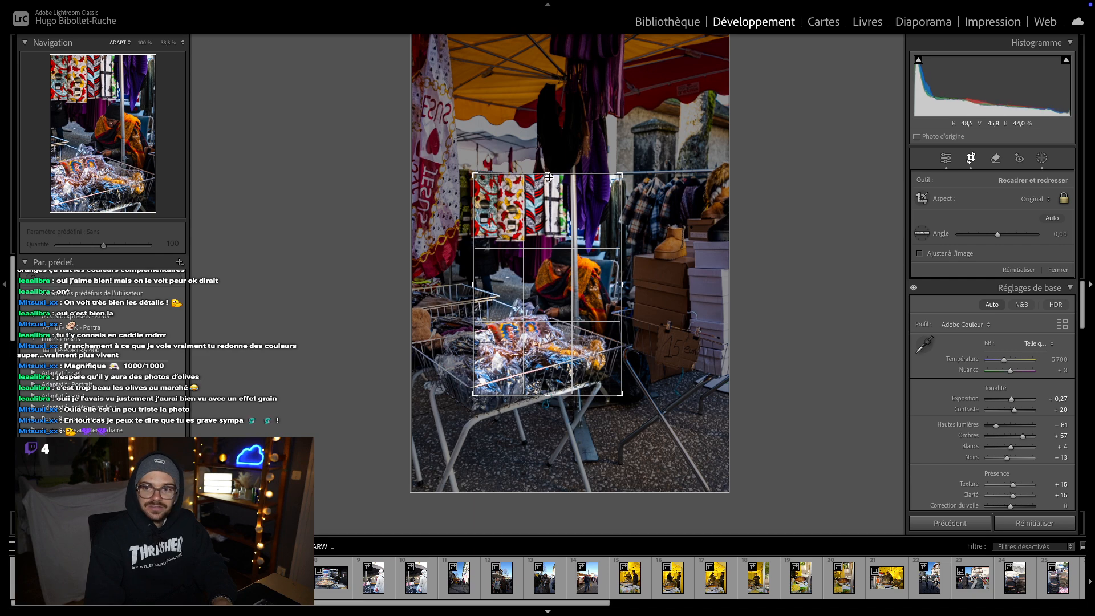
key(Return)
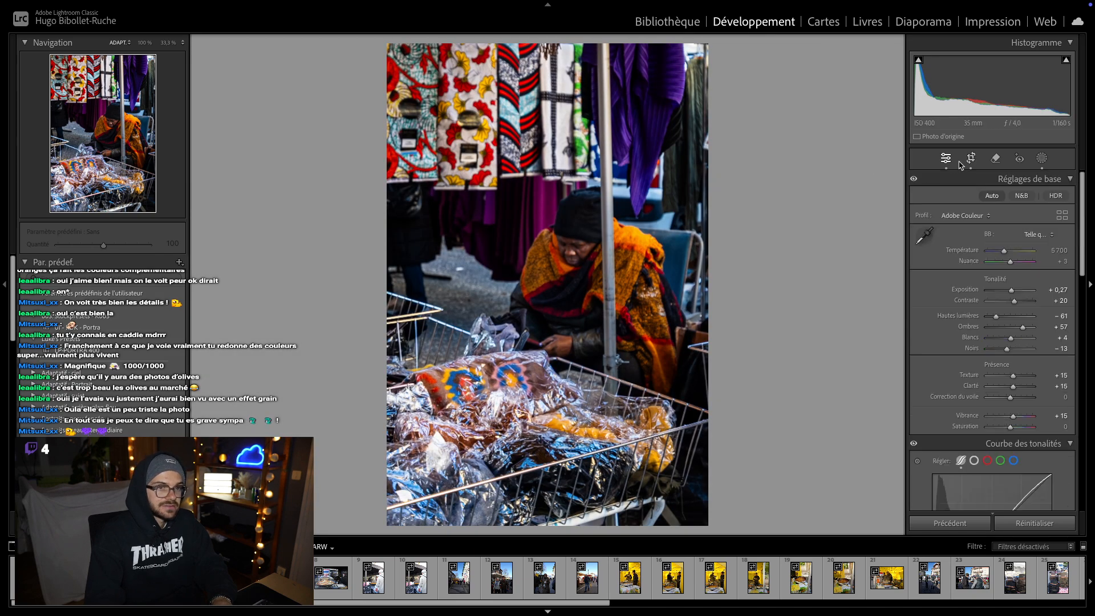
click(969, 160)
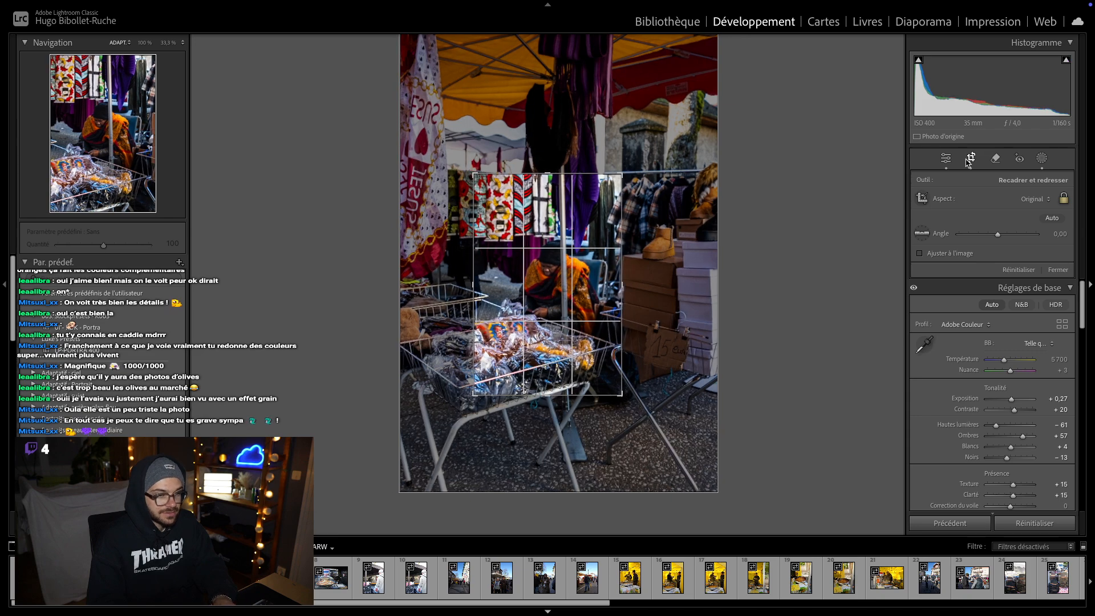
click(968, 161)
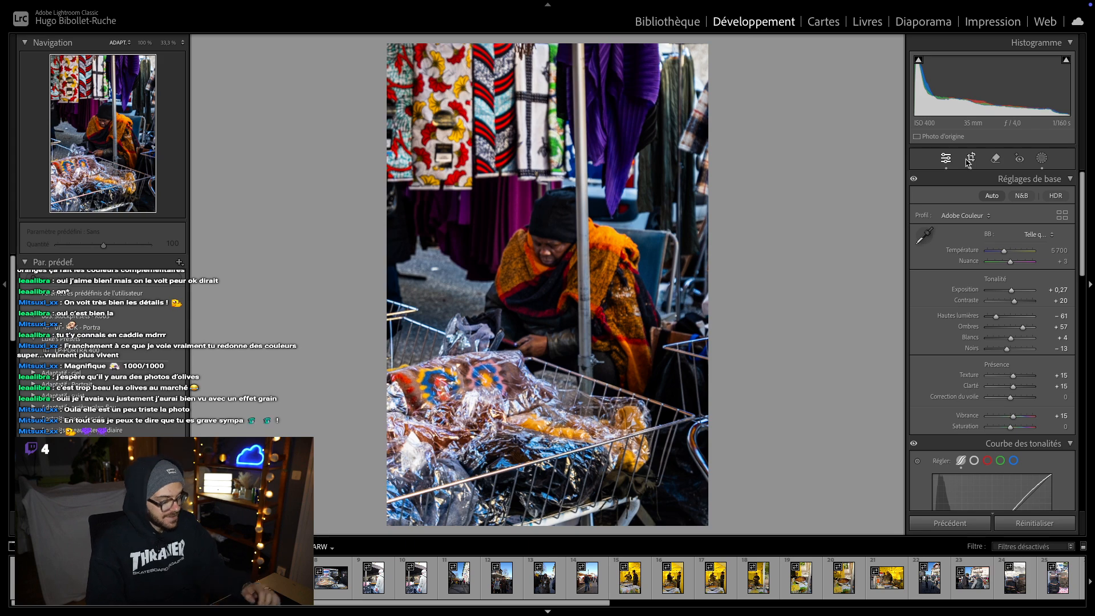
key(ctrl+z)
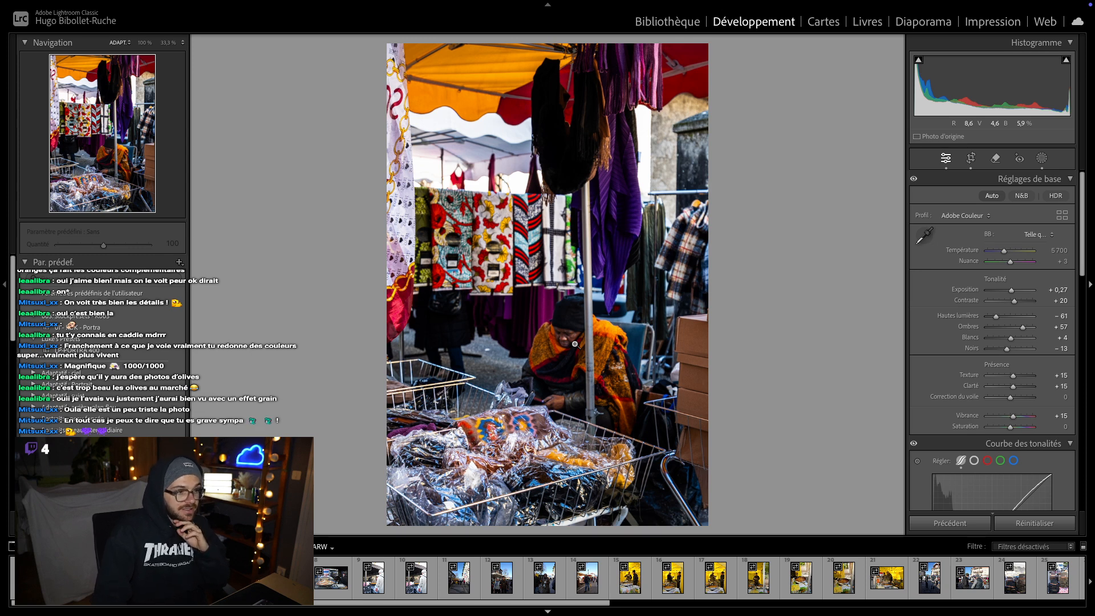
- Add grain to the stall photo with an amount of 60, size of 30 and roughness of 60
scroll(947, 427, down, 10)
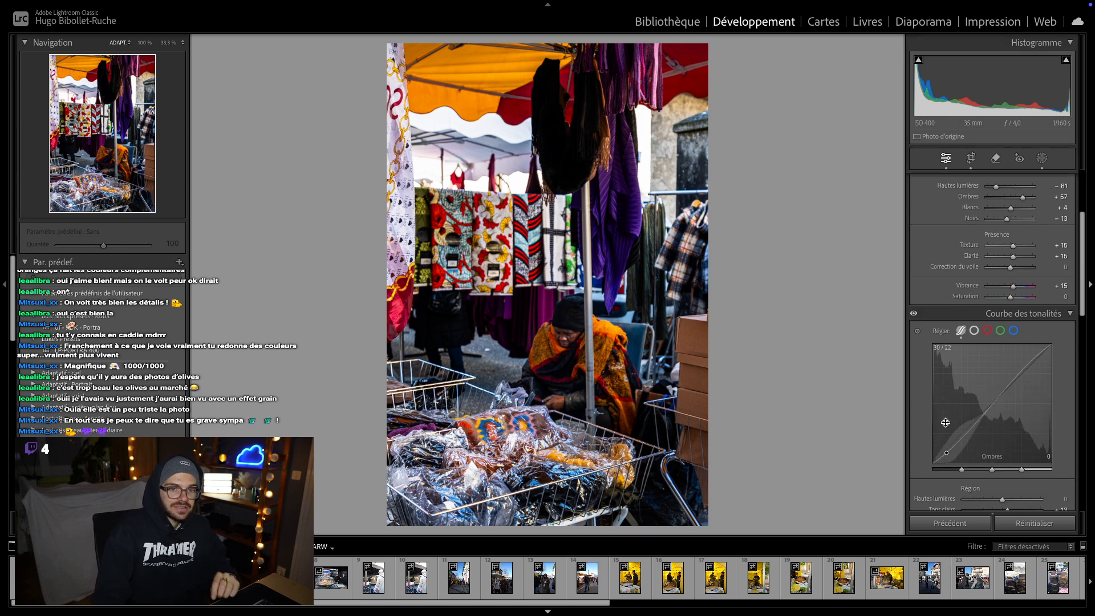
scroll(947, 427, down, 8)
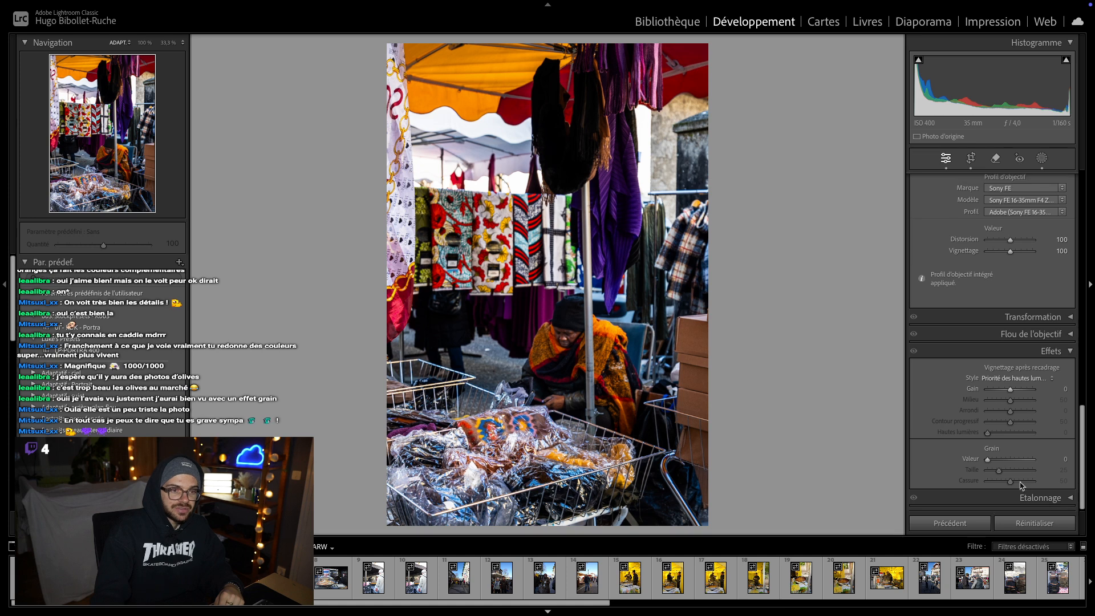
click(1057, 460)
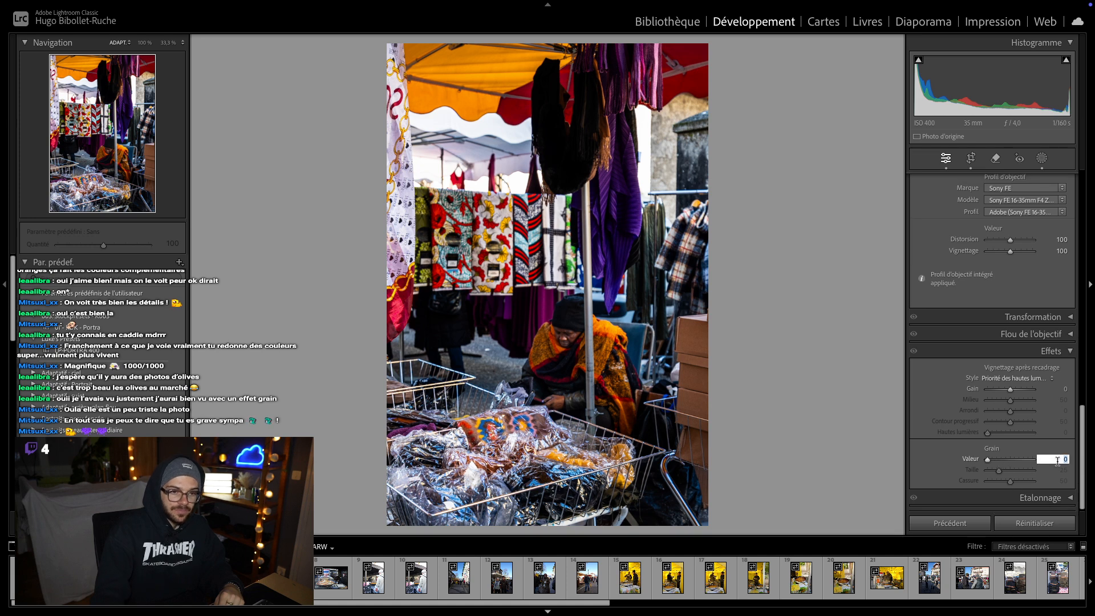
key(Return)
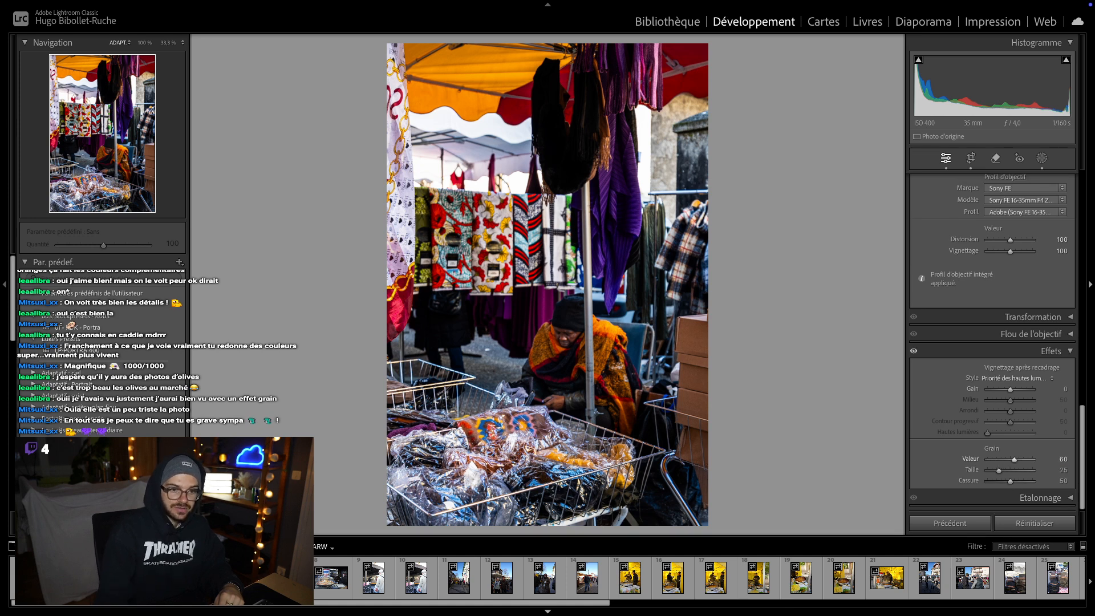
click(1064, 470)
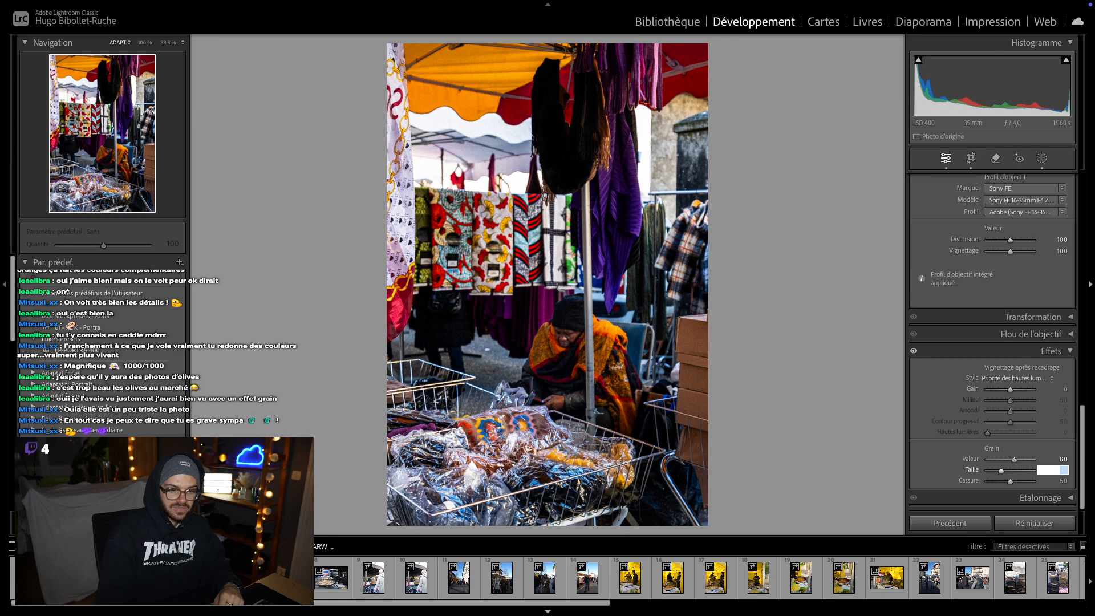
text(30)
key(Return)
click(1063, 481)
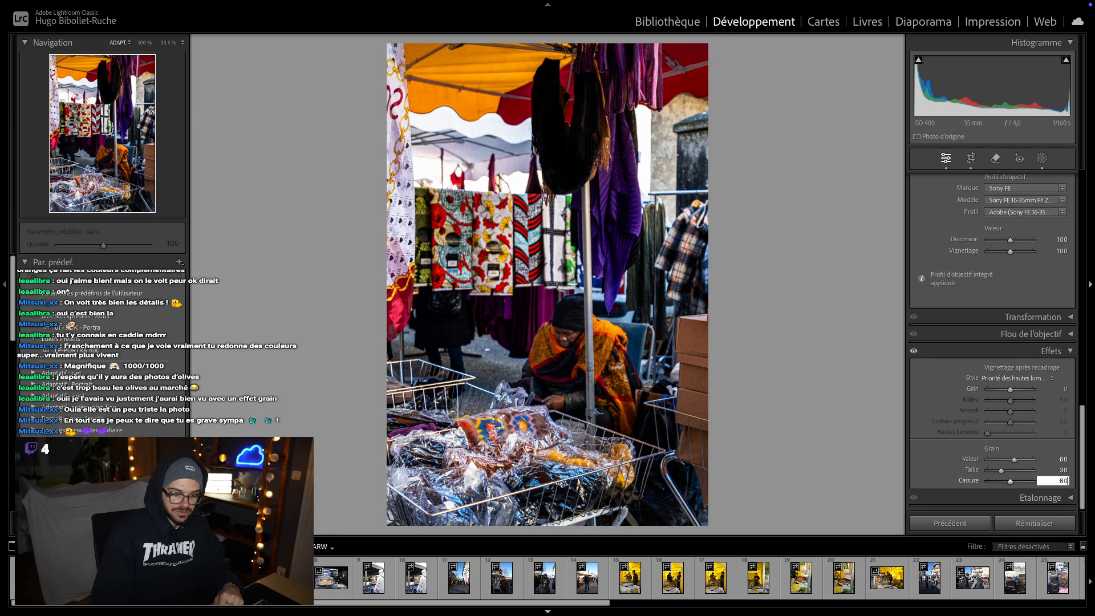
text(60)
key(Return)
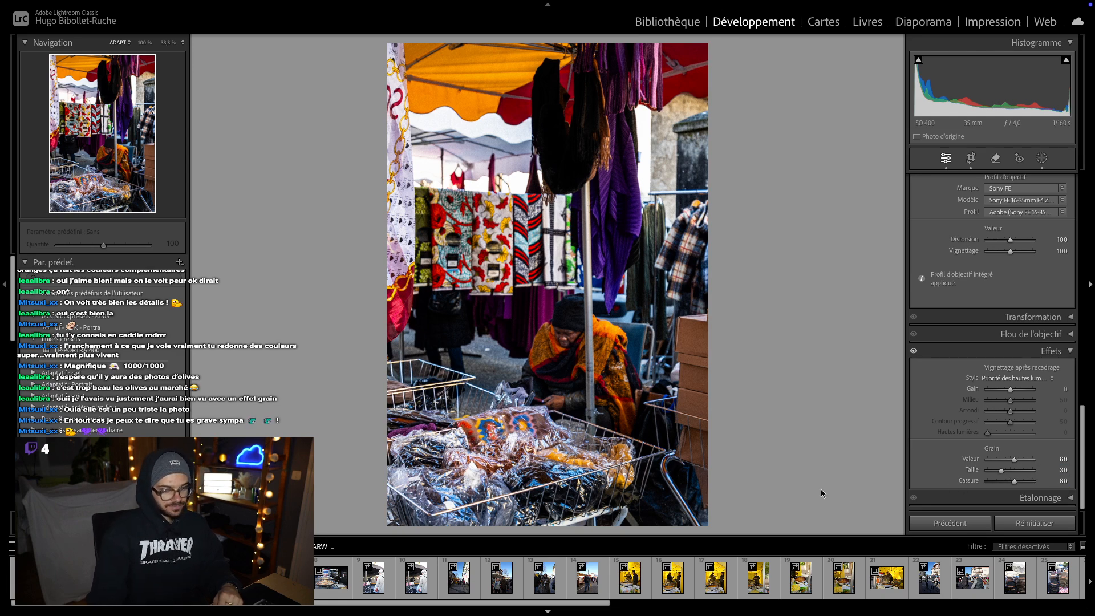
- Go to the vertical photo of the large sausage and sauerkraut pans in front of the striped flag
key(Right)
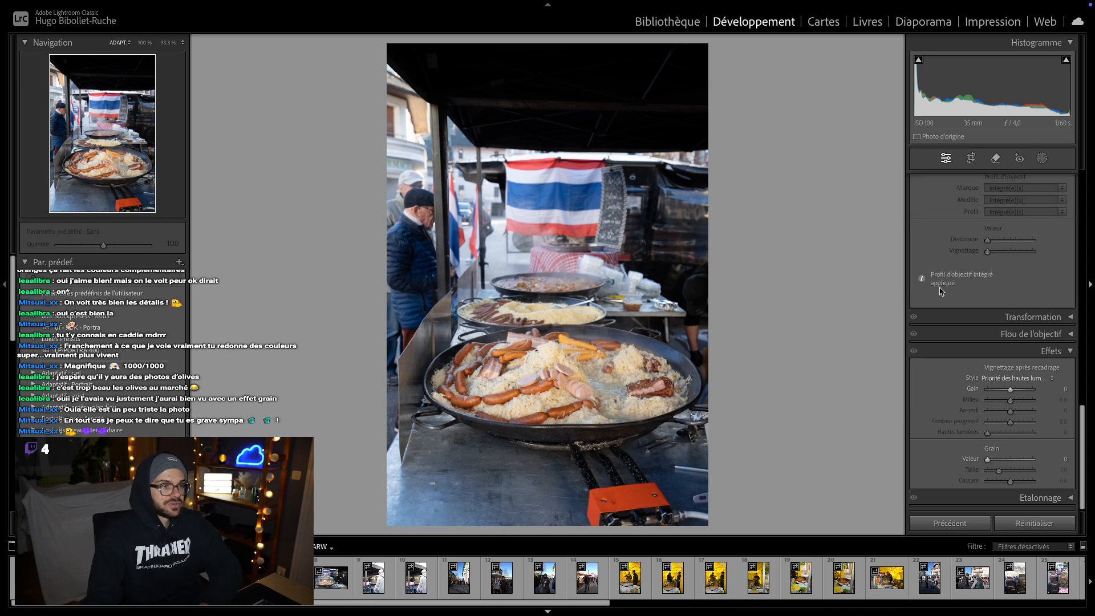
key(Right)
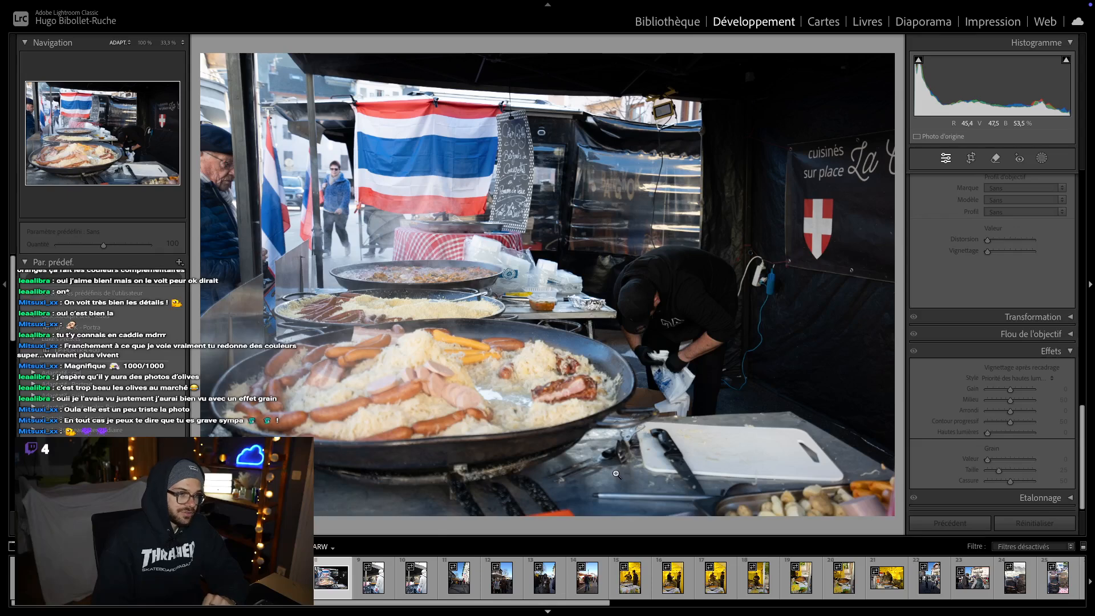
key(Right)
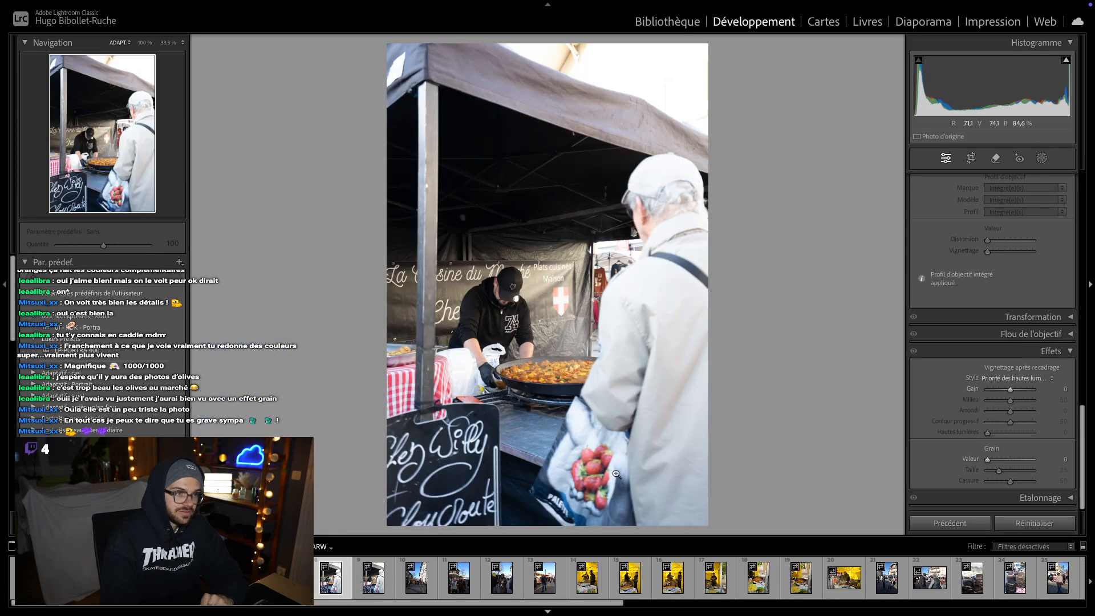
key(Left)
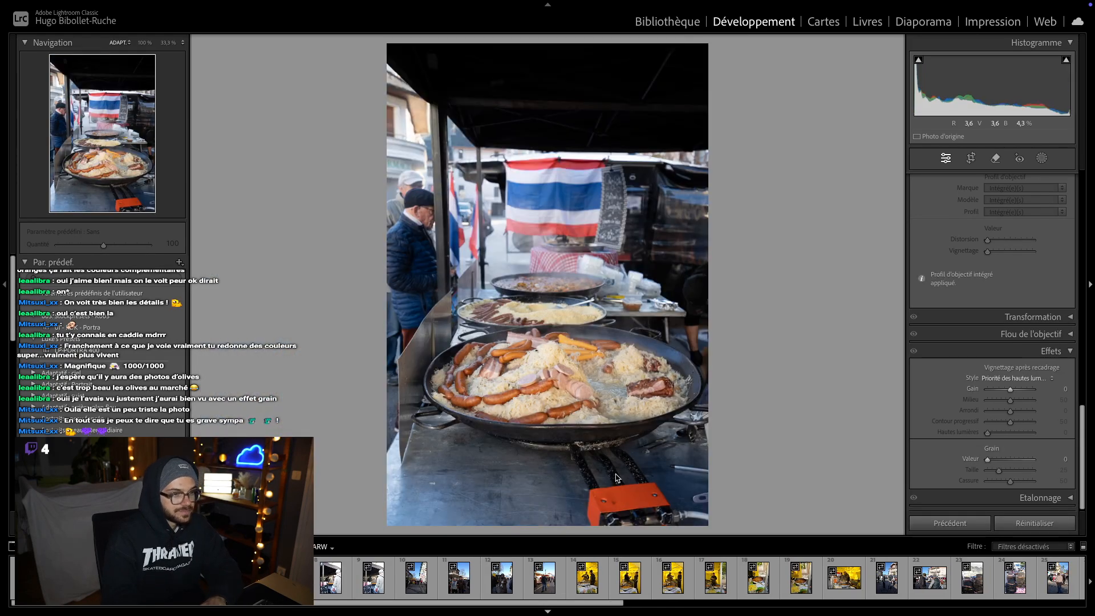
- Crop the pan photo tighter, trimming the people at its left edge, and rotate it by -1.10 to straighten it
click(971, 158)
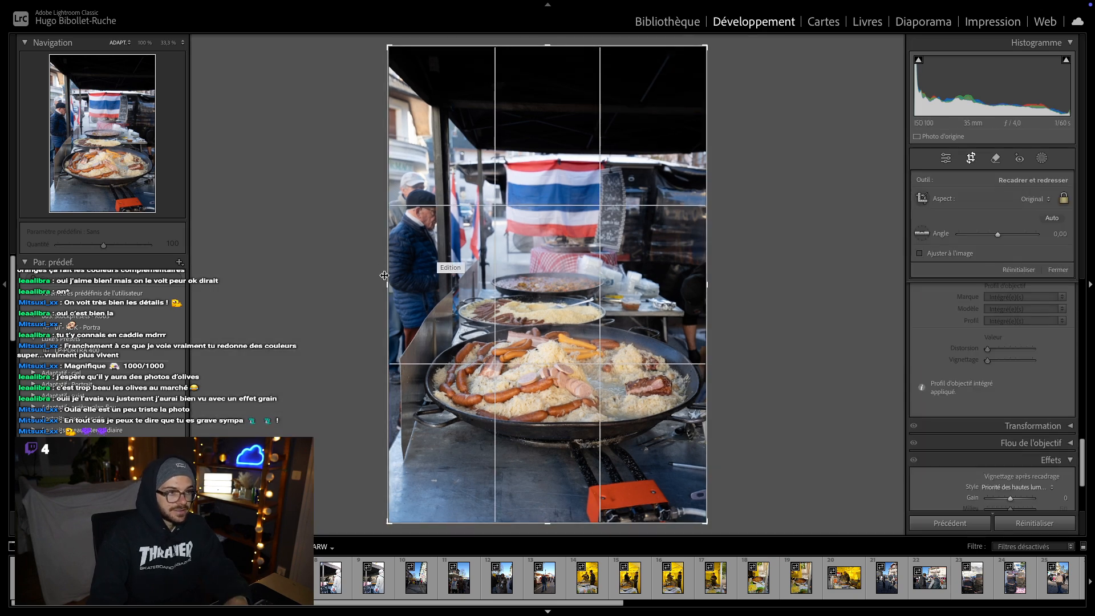
drag(385, 272, 399, 273)
scroll(399, 273, down, 4)
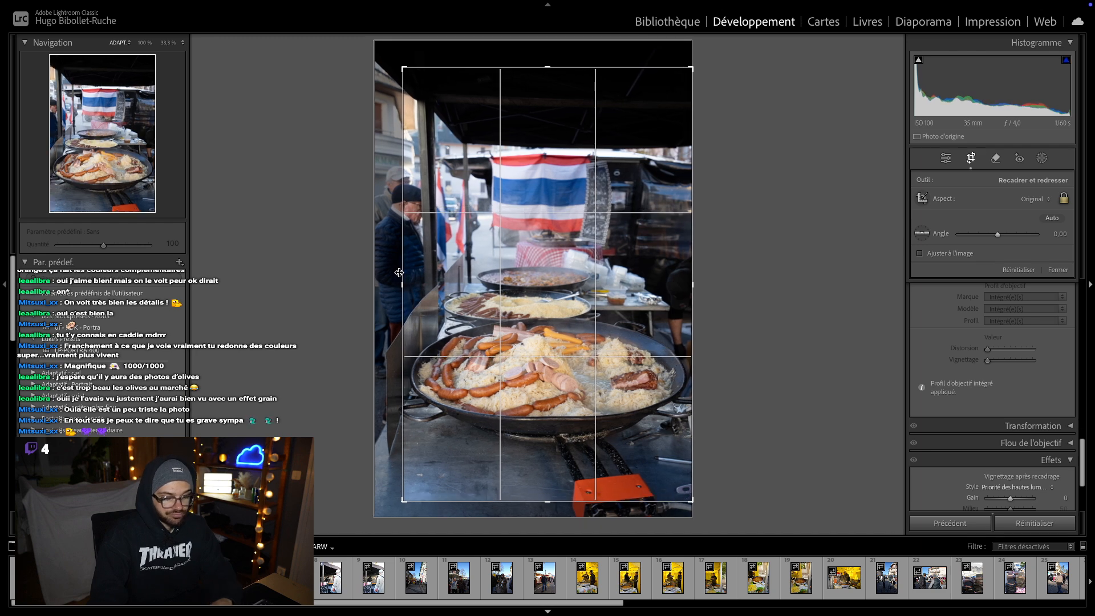
key(Return)
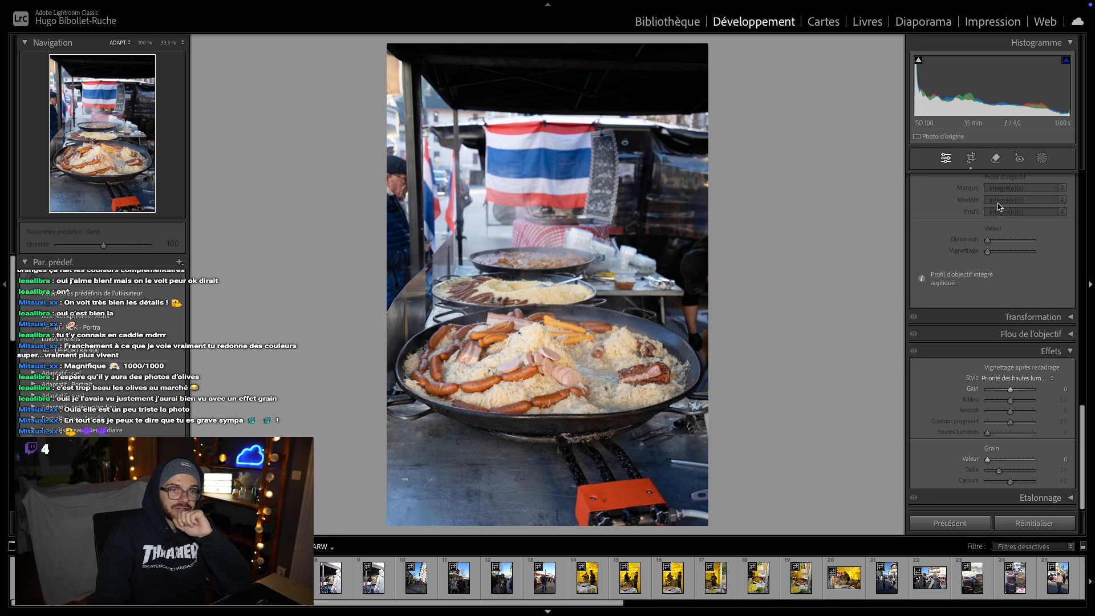
click(971, 159)
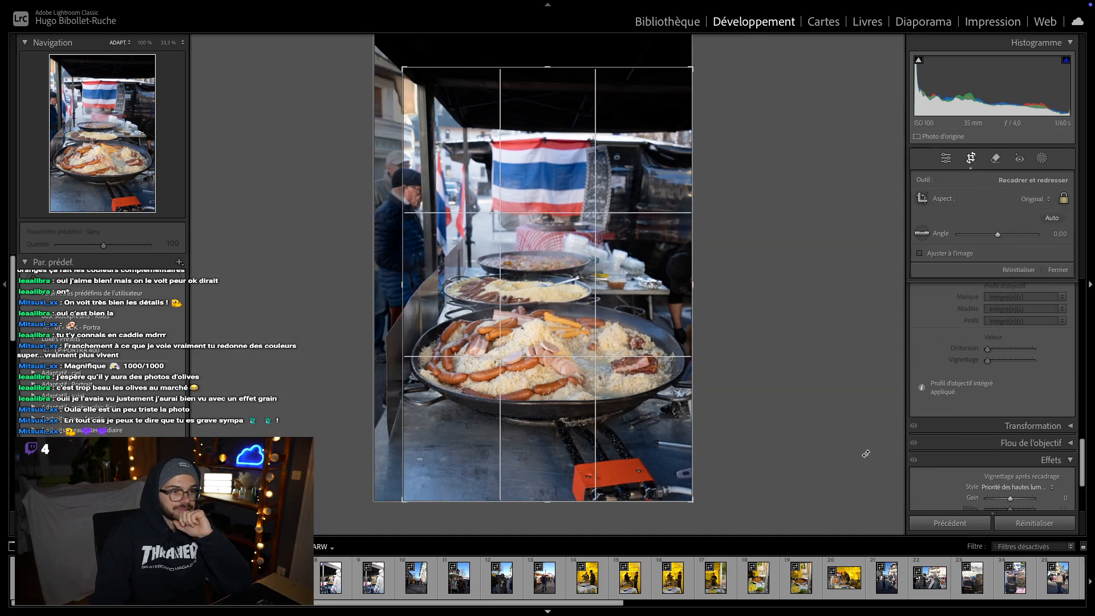
drag(754, 517, 734, 507)
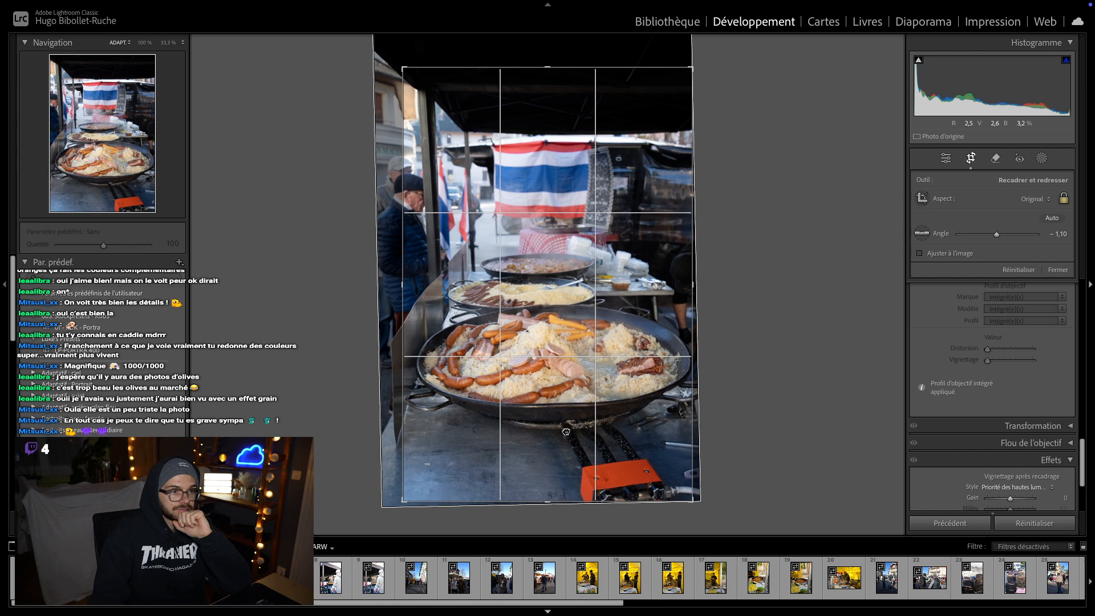
key(Return)
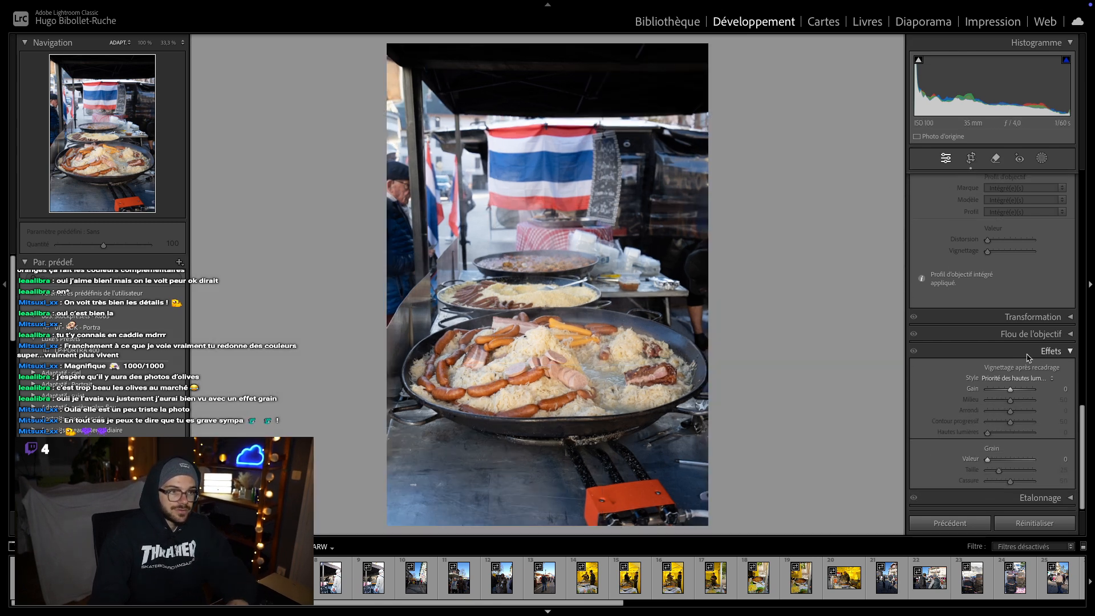
- Set the pan photo's overall Contrast to +40
scroll(972, 275, up, 10)
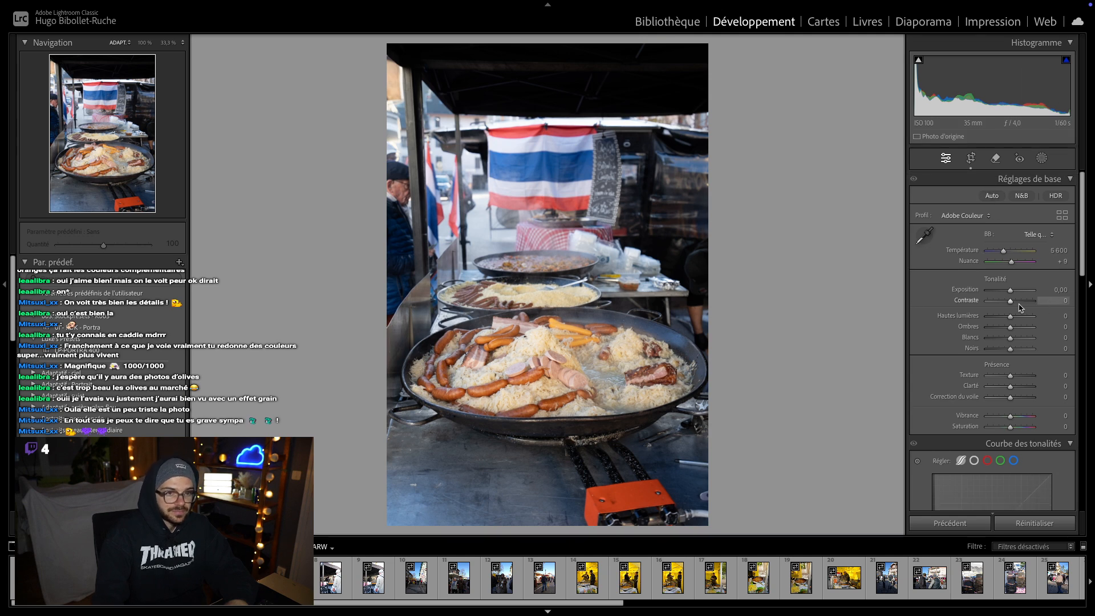
drag(1010, 304, 1020, 305)
click(1059, 301)
text(40)
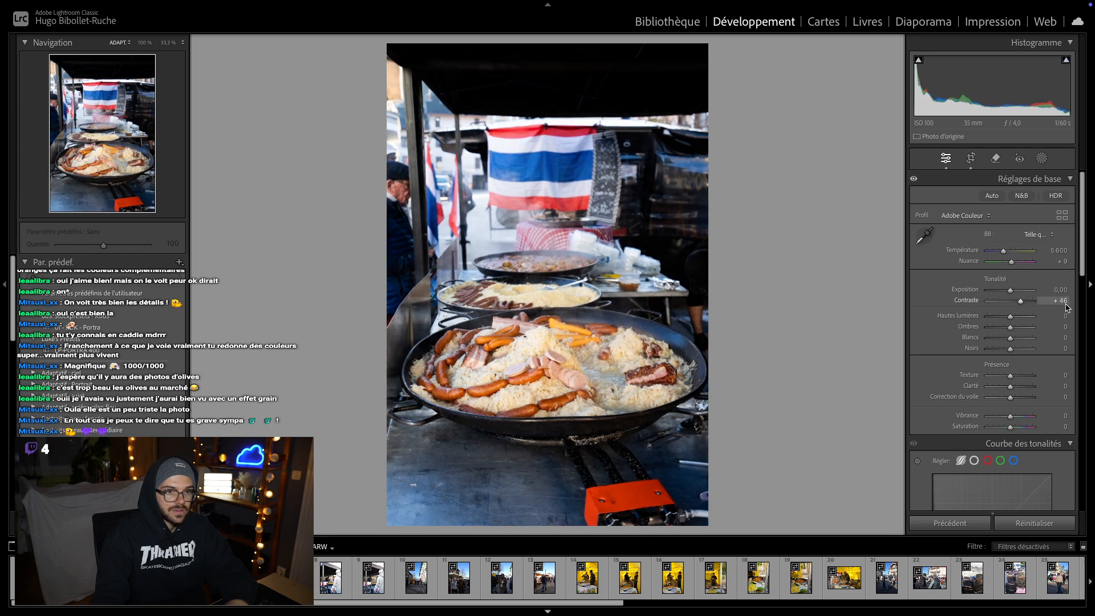
key(Return)
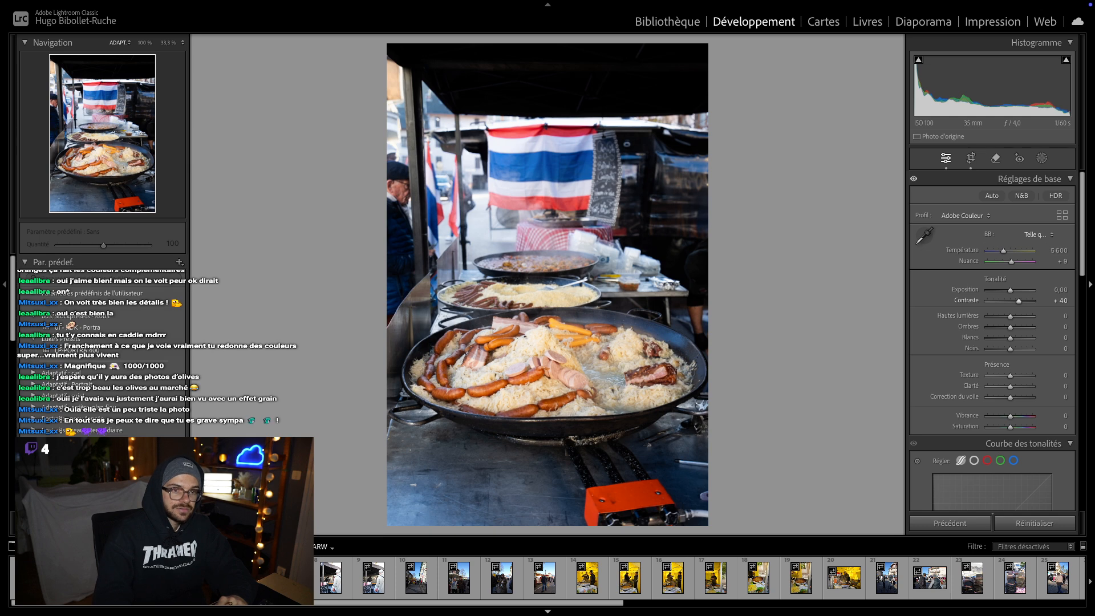
- Set the pan photo's Highlights to -37, Shadows to +52, Whites to +16 and Blacks to -28, and check the food up close
drag(1004, 320, 1002, 320)
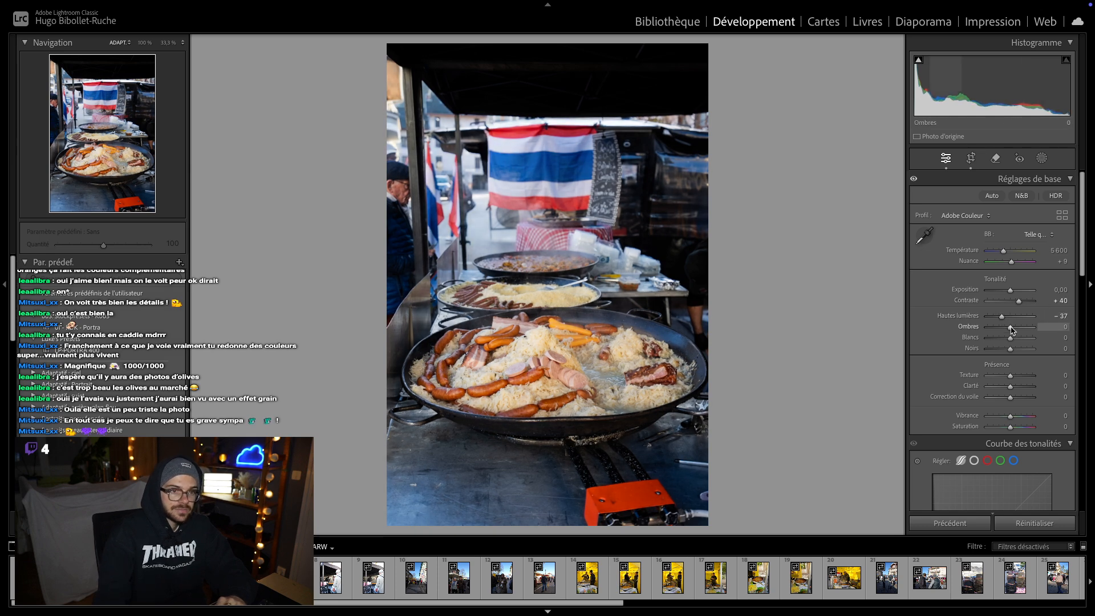
drag(1017, 329, 1022, 330)
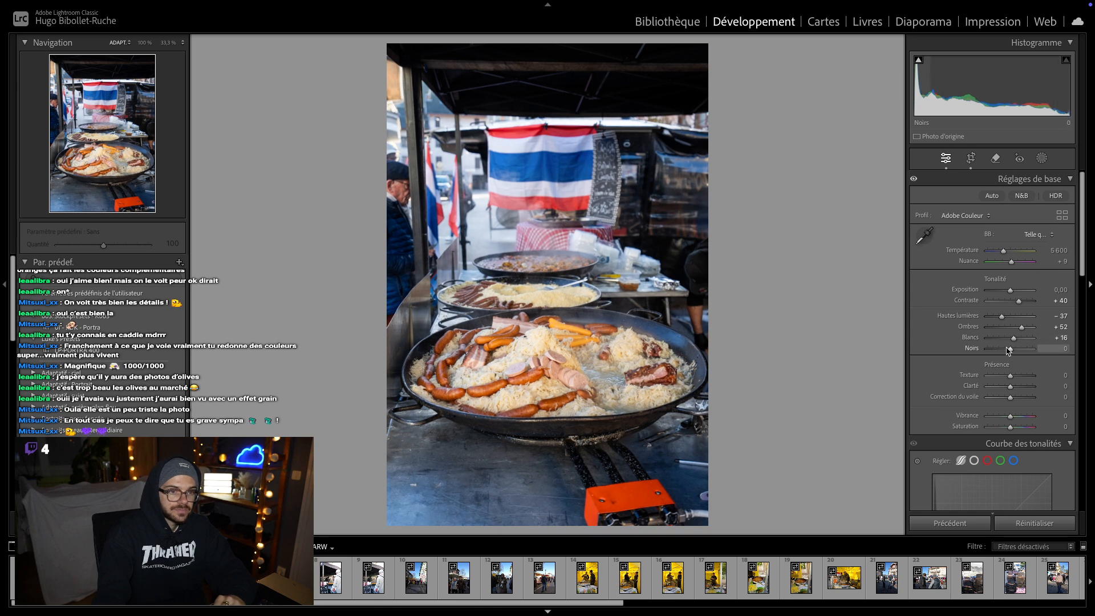
drag(1010, 349, 1003, 351)
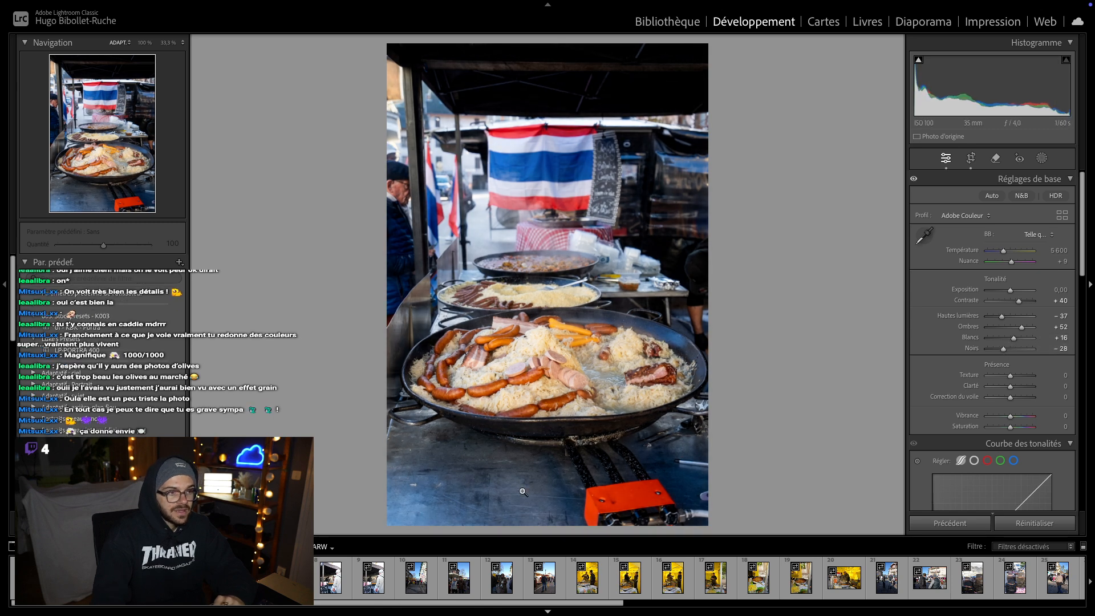
click(538, 389)
drag(591, 325, 608, 272)
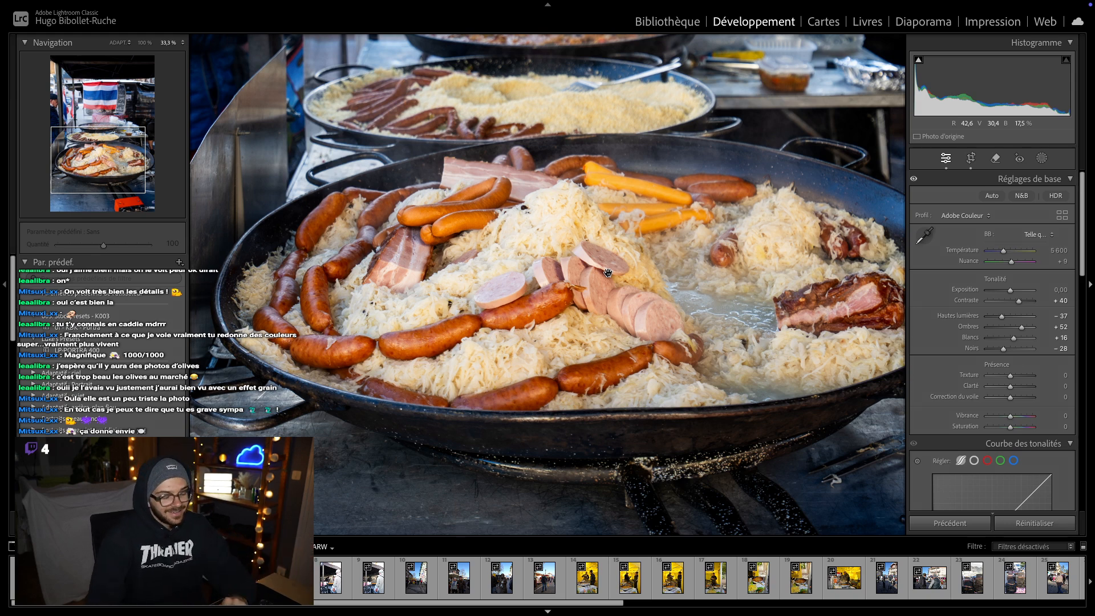
click(573, 231)
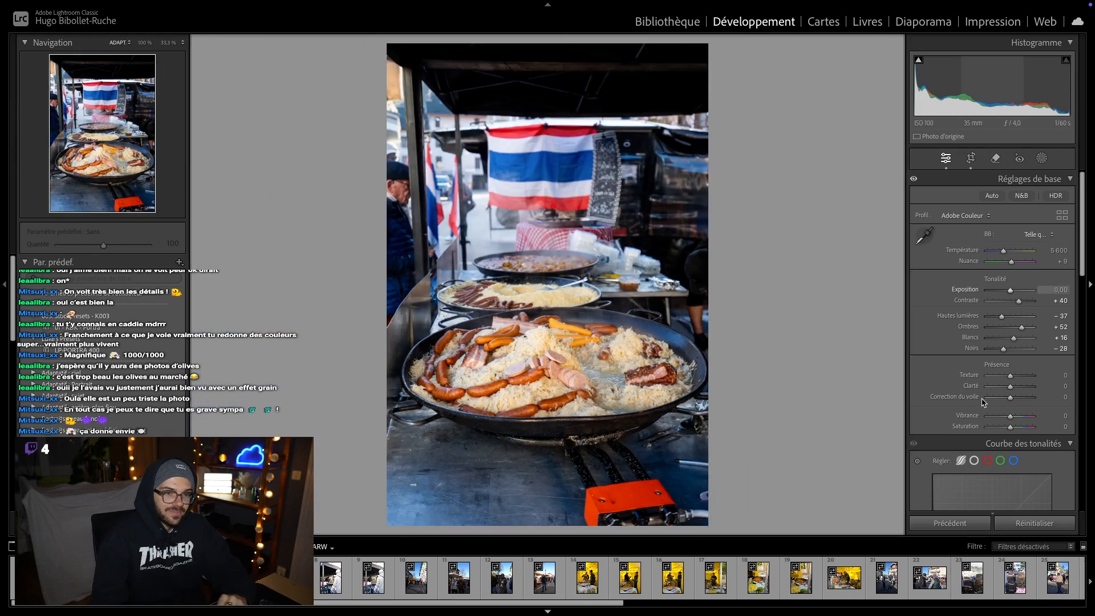
- Set the pan photo's Texture and Clarity to +15 each and check the food up close
click(1056, 376)
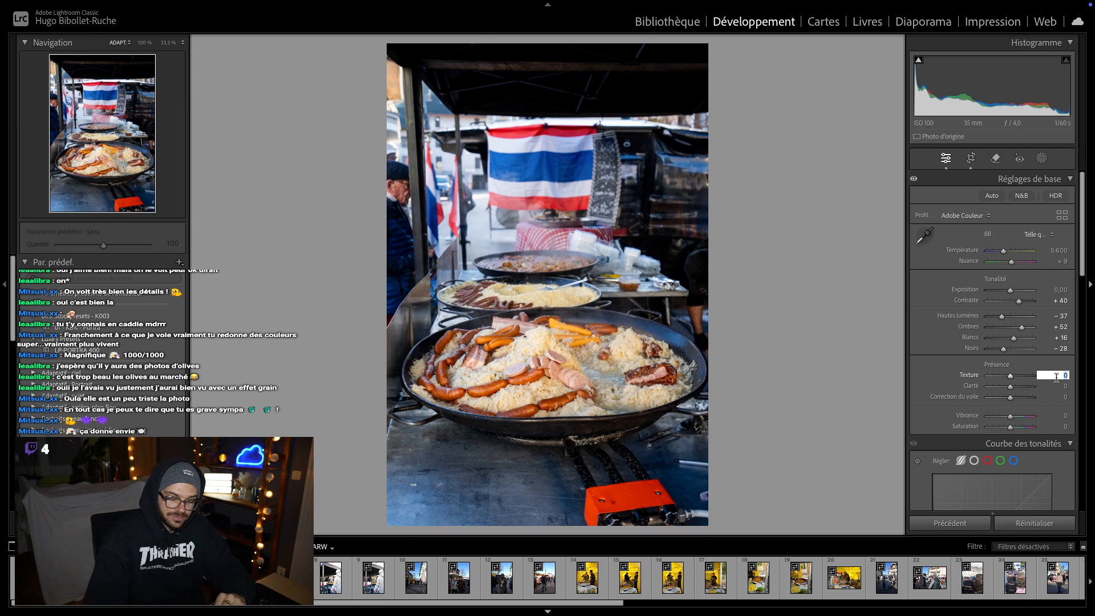
key(Tab)
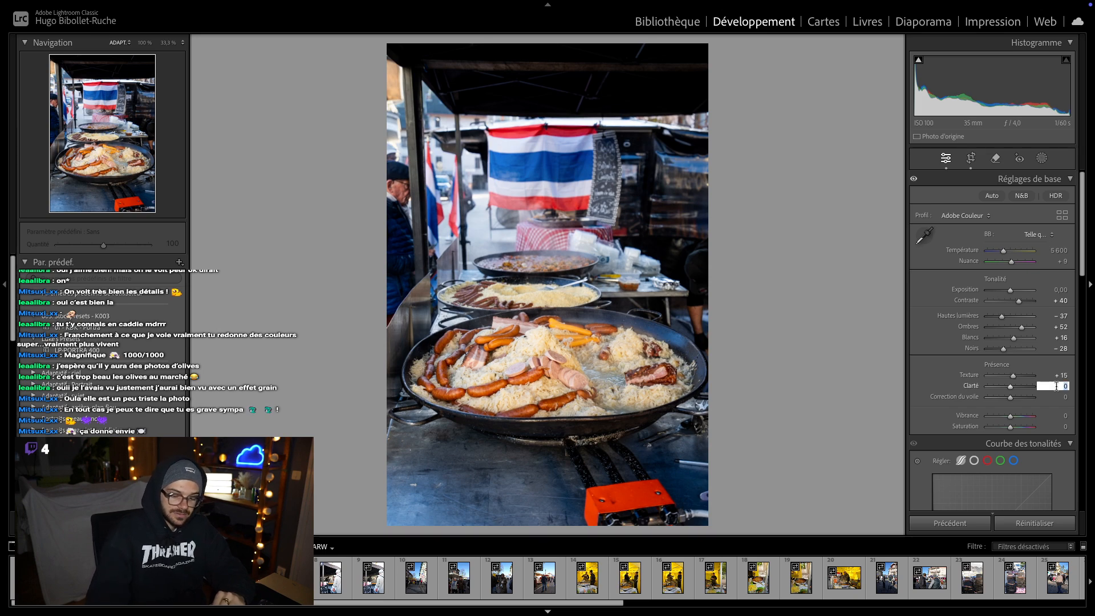
key(Return)
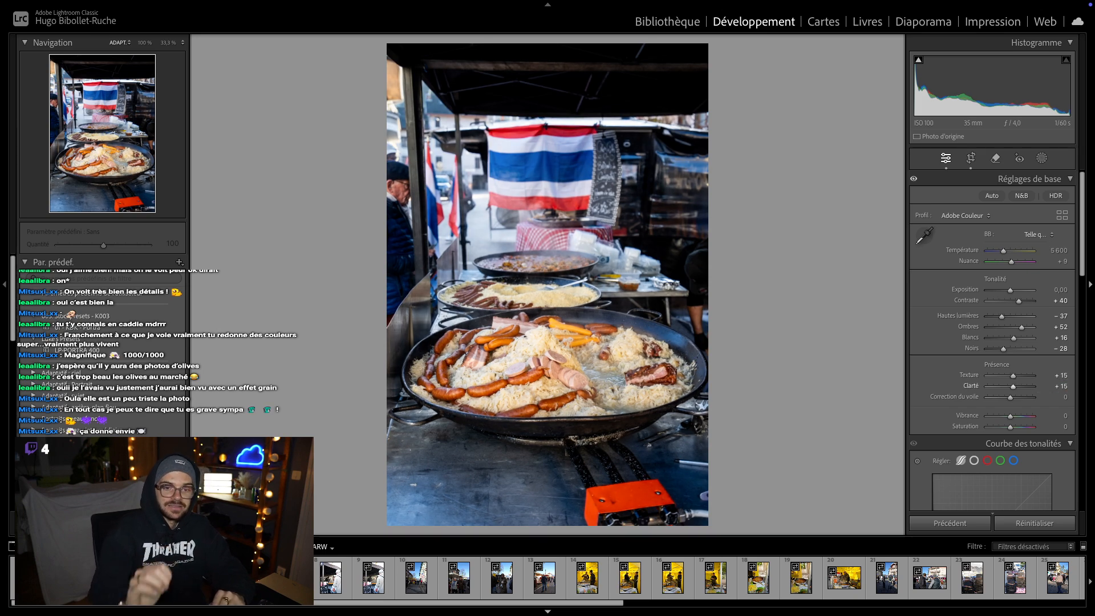
click(514, 328)
click(514, 327)
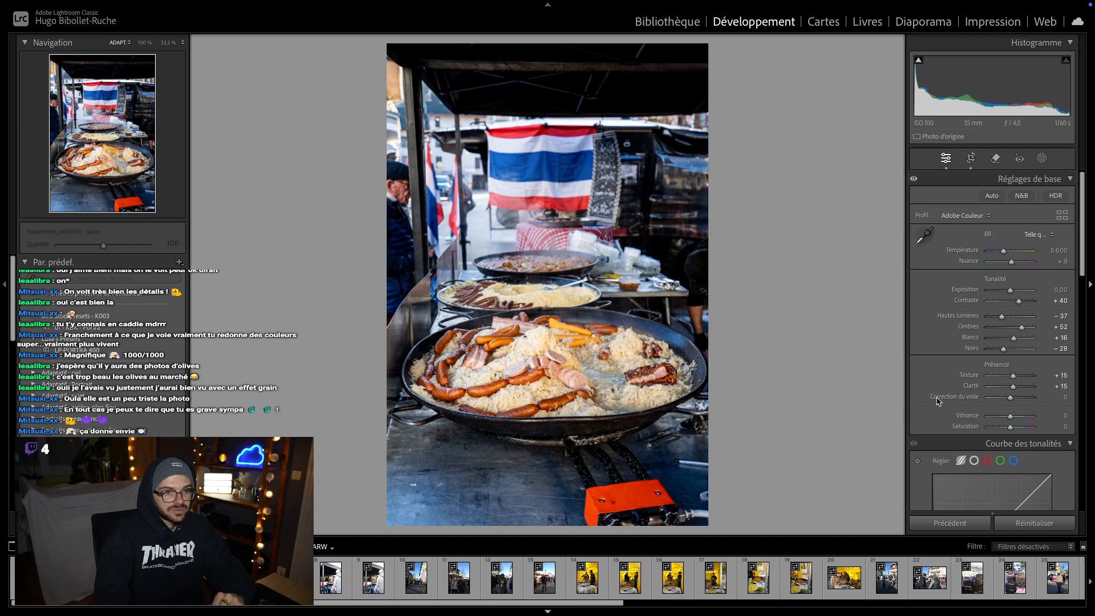
- Enable chromatic aberration removal and the lens profile correction for the pan photo
scroll(937, 401, down, 15)
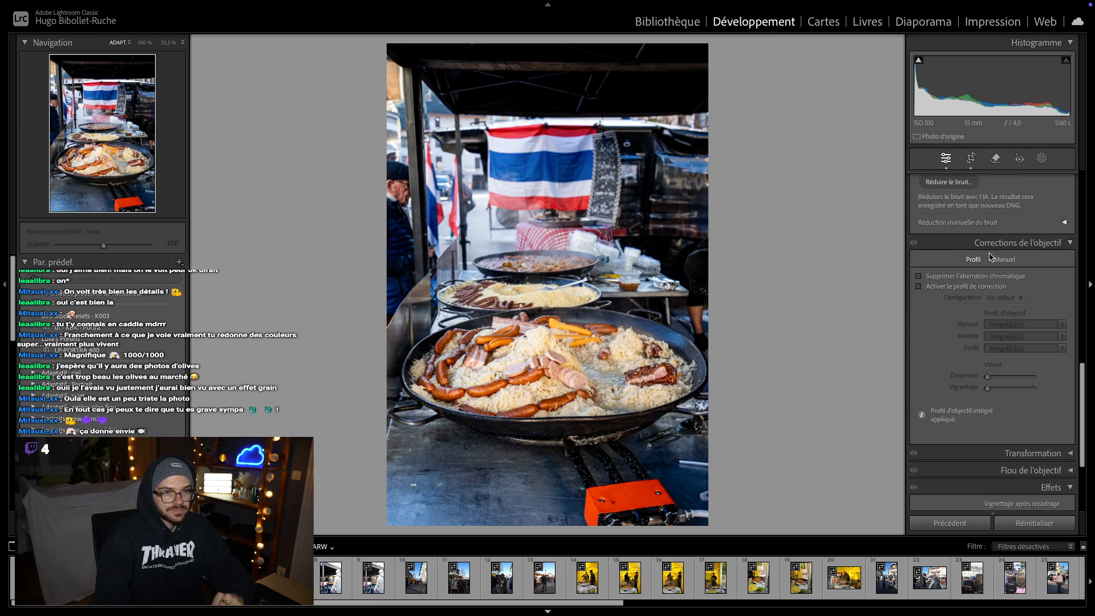
click(918, 262)
click(918, 272)
- Add grain to the pan photo with an amount of 60, size 30 and roughness 60
scroll(924, 345, down, 5)
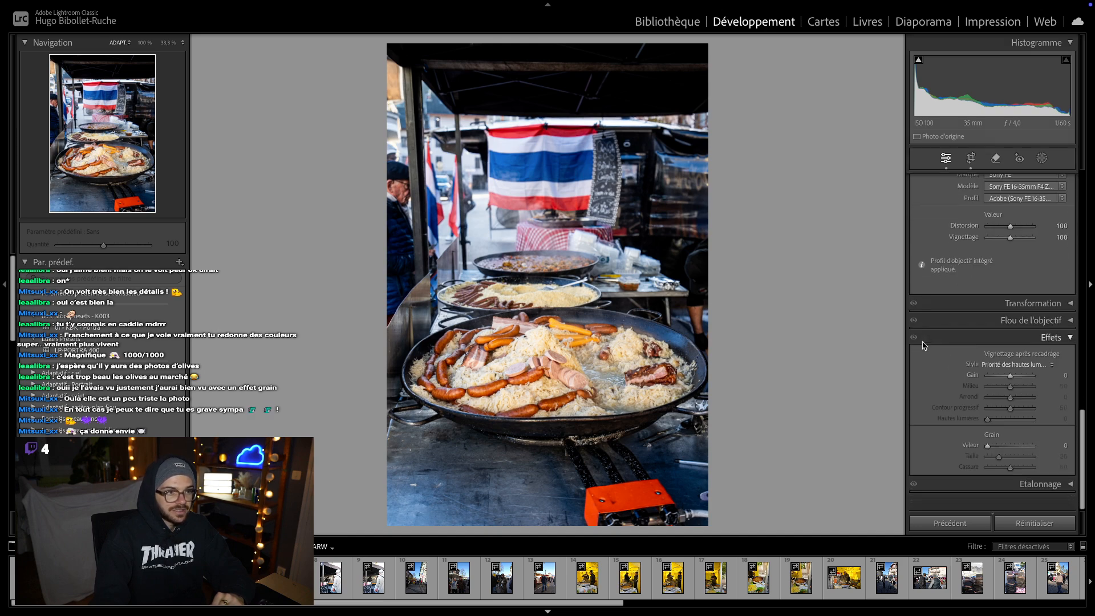
scroll(924, 345, up, 1)
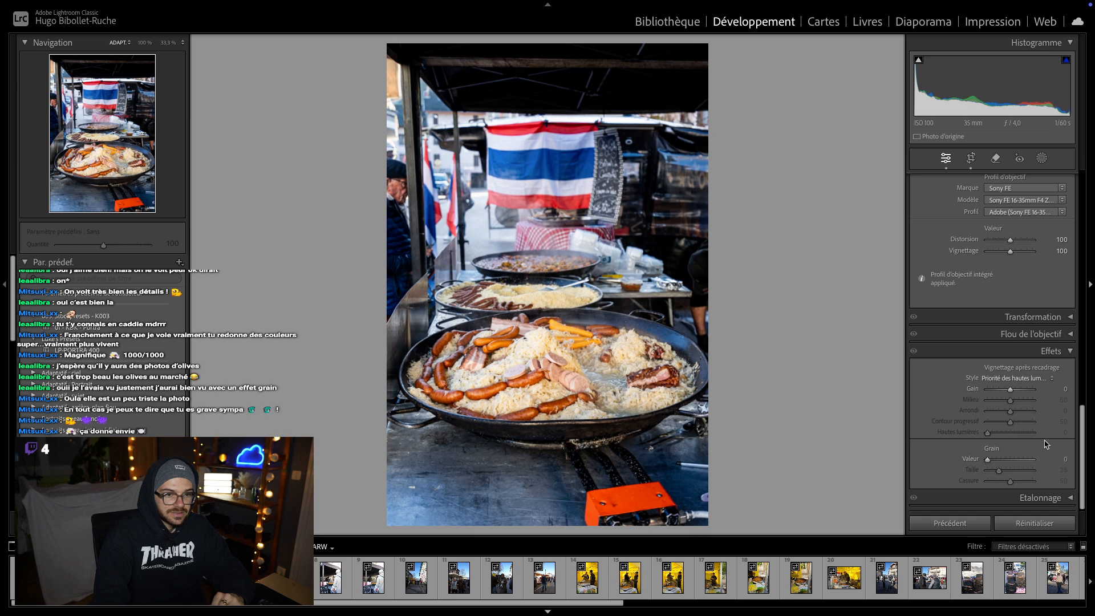
click(1065, 459)
text(60)
key(Return)
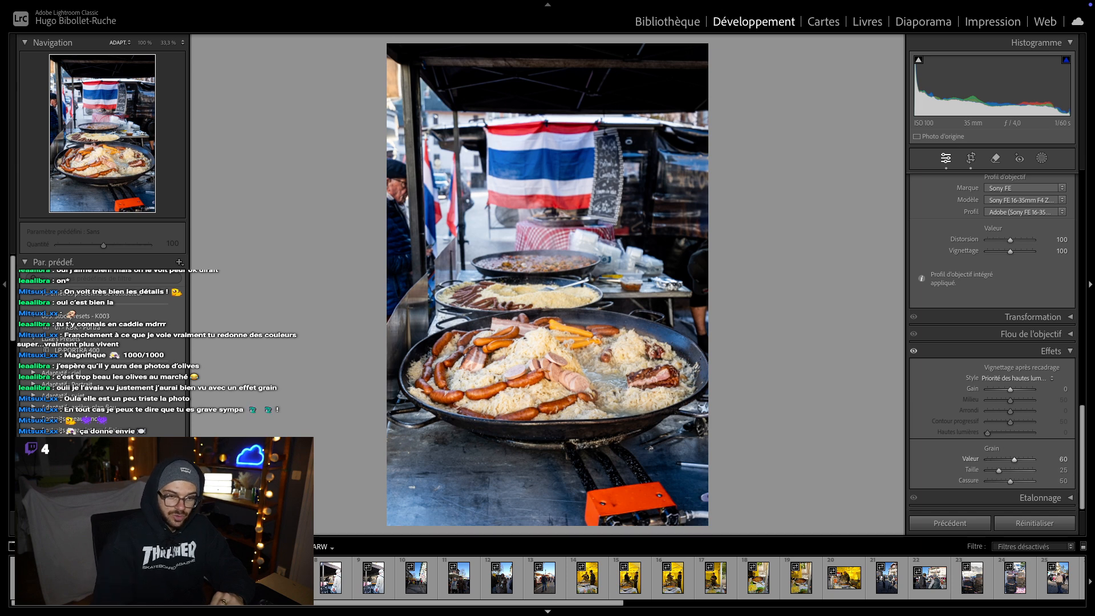
click(1065, 468)
text(30)
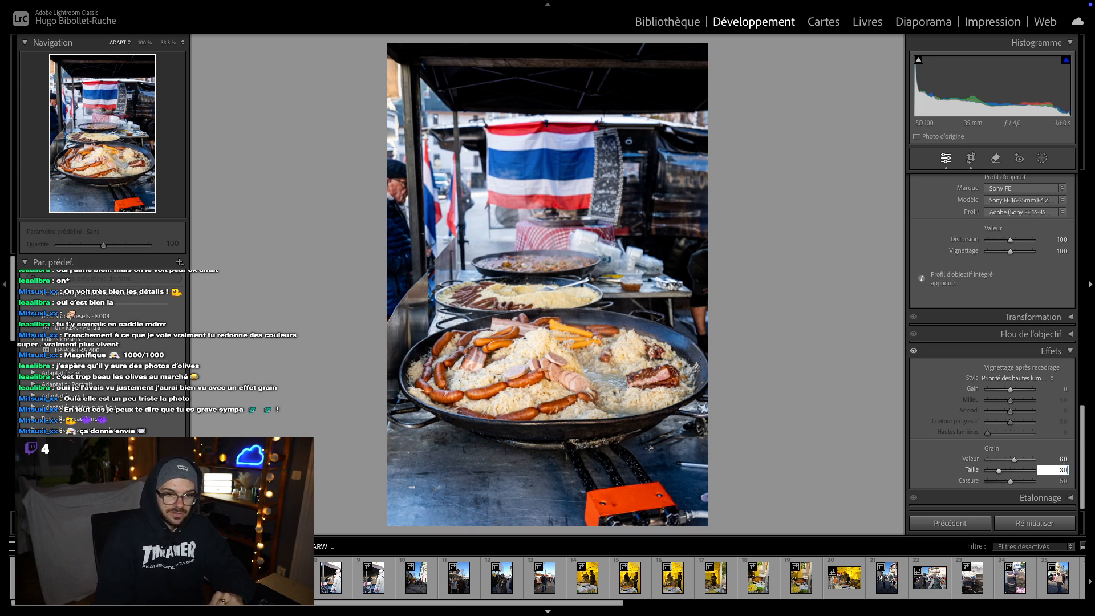
key(Return)
click(1064, 481)
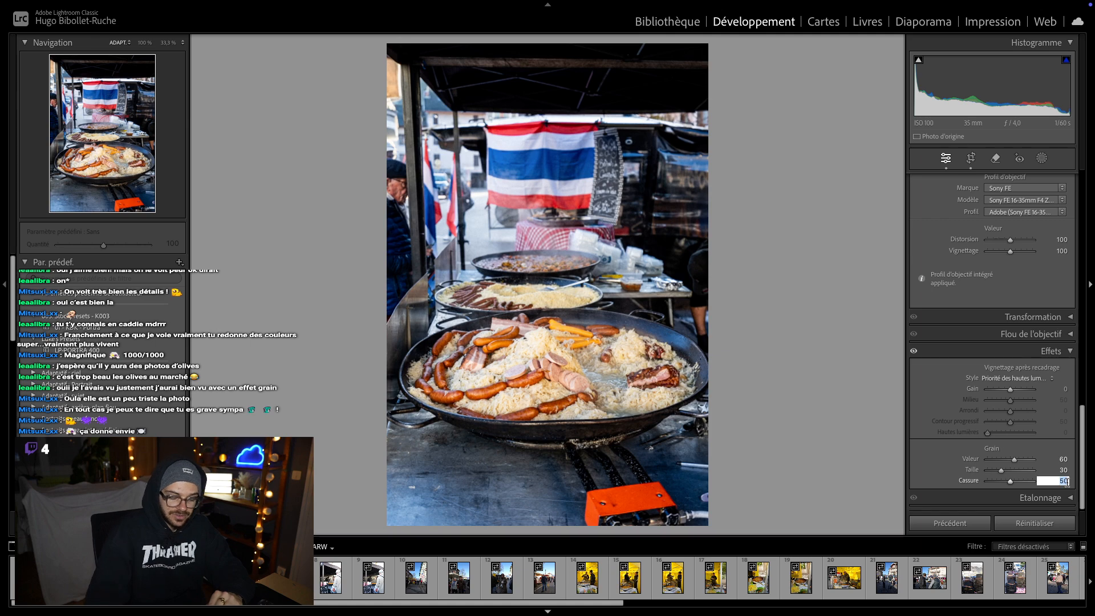
key(Return)
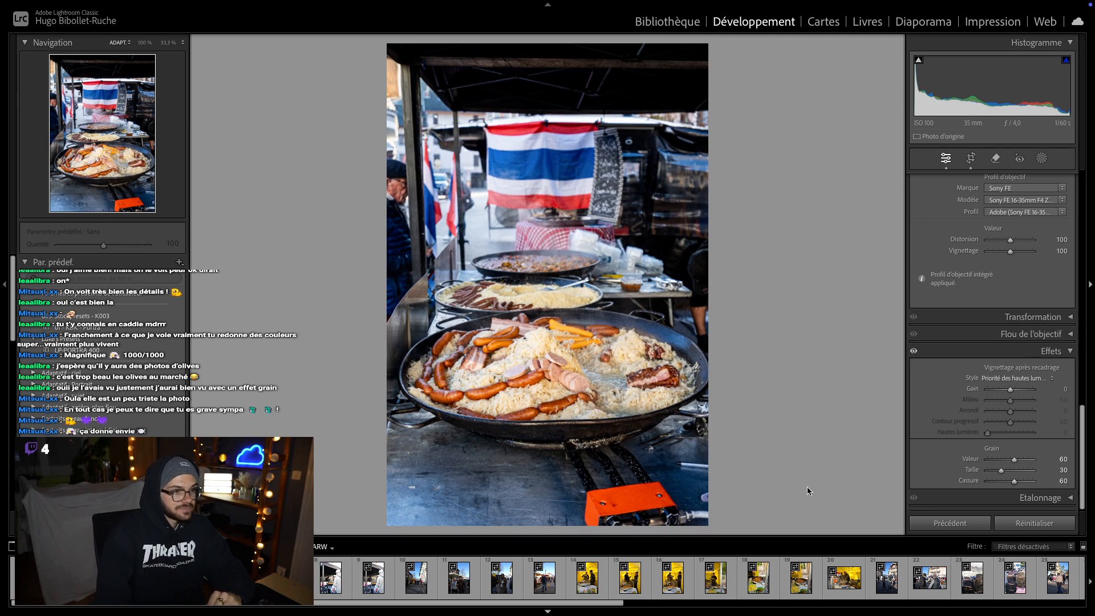
- Examine the grain and detail on the sausages and sauerkraut at 100% zoom
click(558, 370)
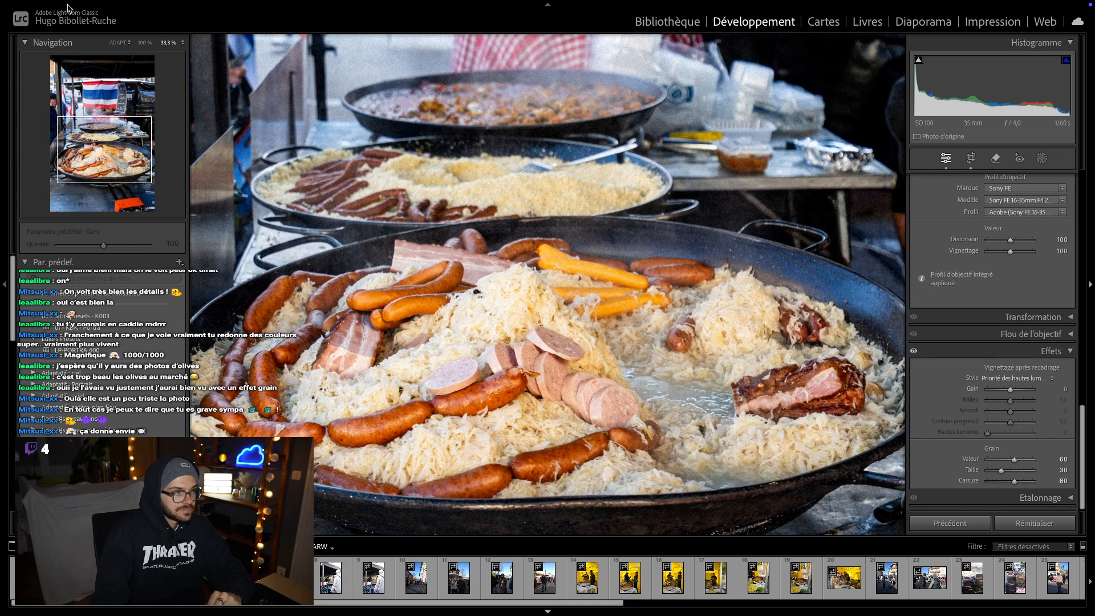
click(145, 43)
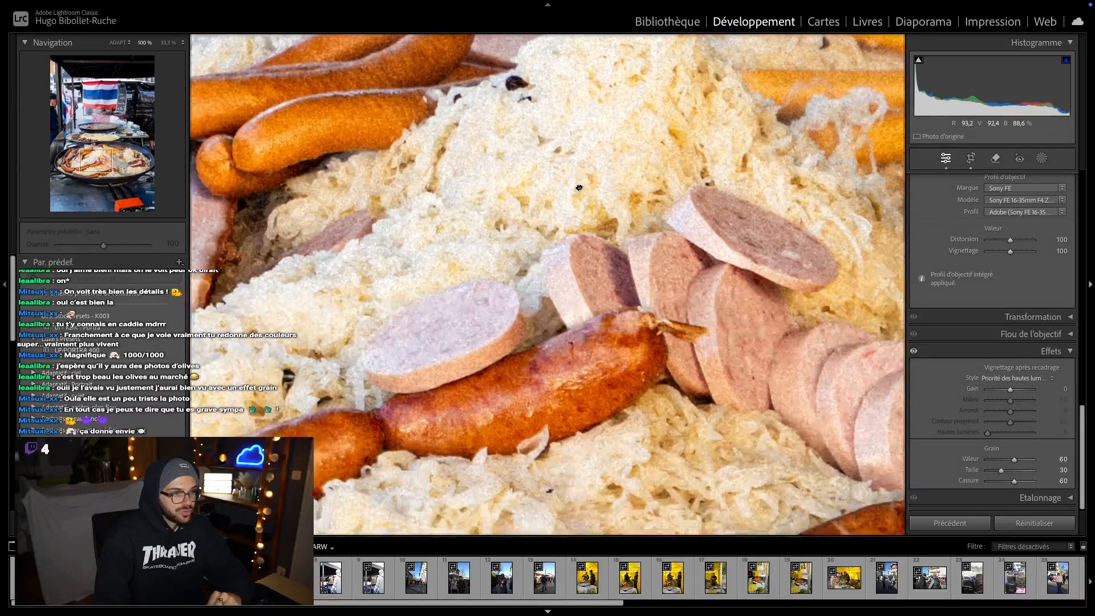
drag(579, 187, 661, 95)
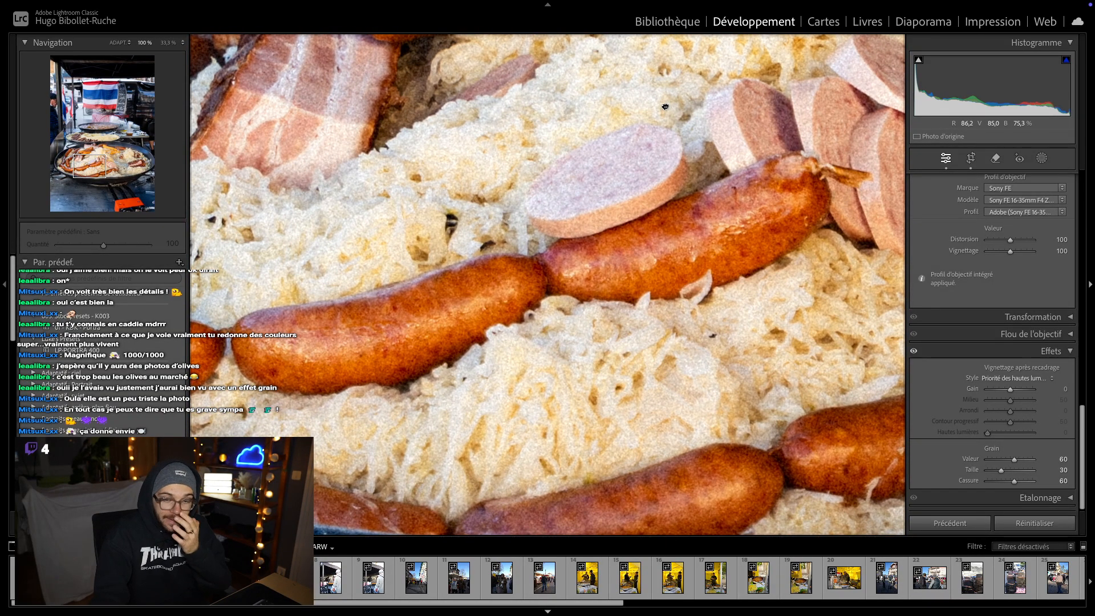
click(627, 249)
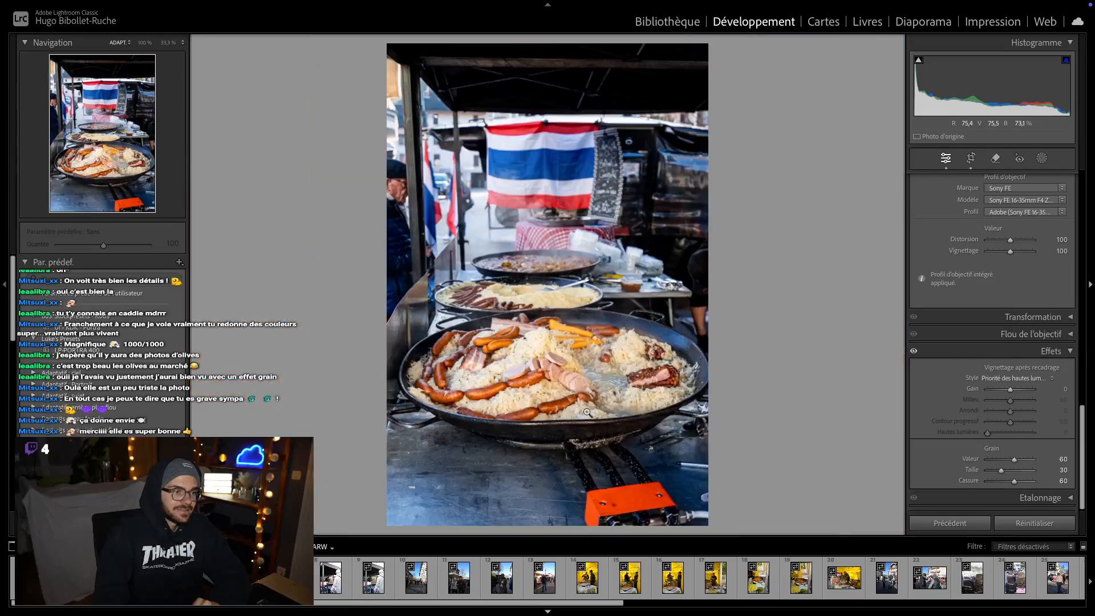
click(587, 412)
drag(330, 333, 646, 389)
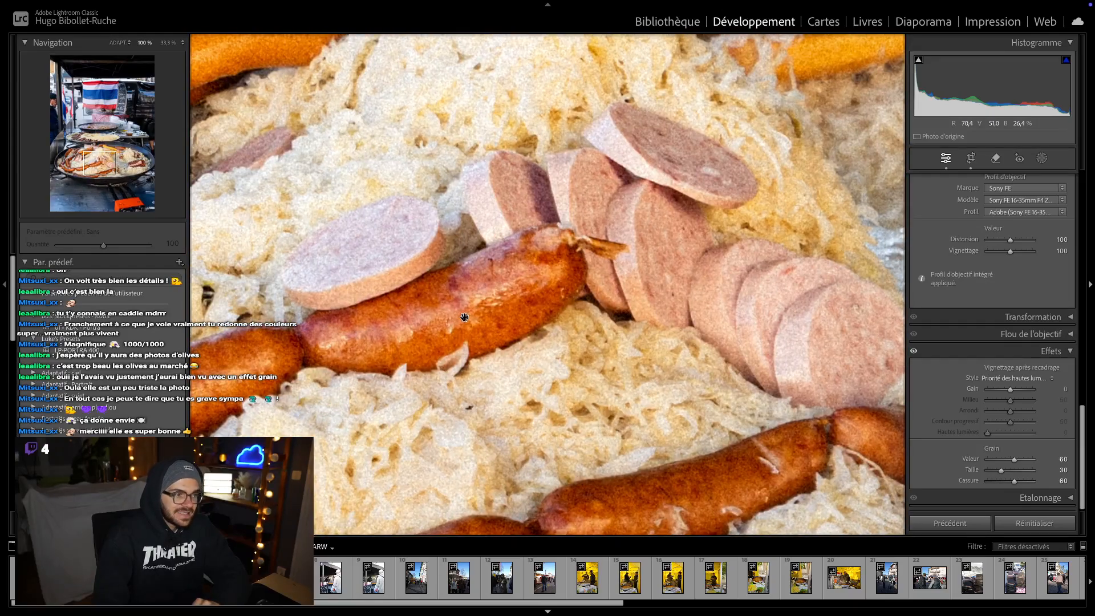
click(503, 302)
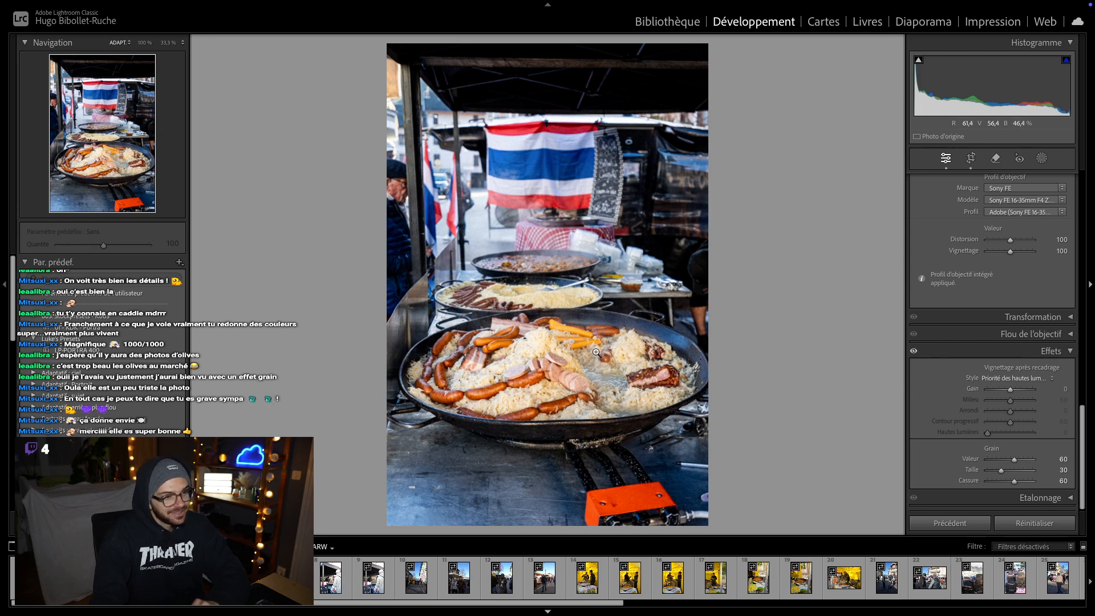
- Go to the photo of the white-capped customer at the food stall and crop it tighter, trimming its left edge, top and bottom
key(Right)
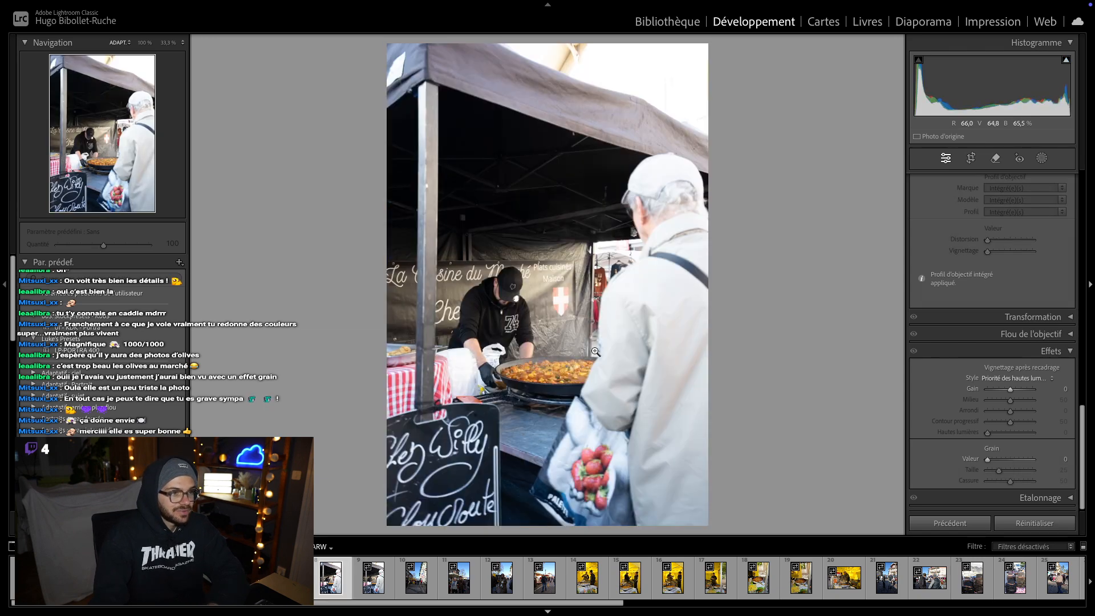
scroll(1012, 171, up, 10)
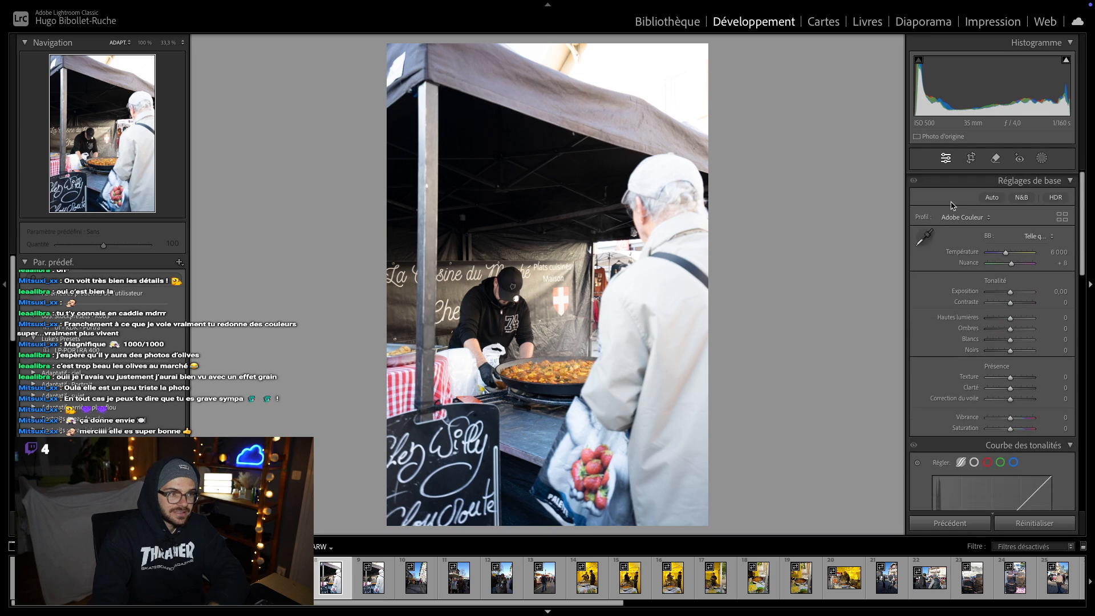
click(969, 158)
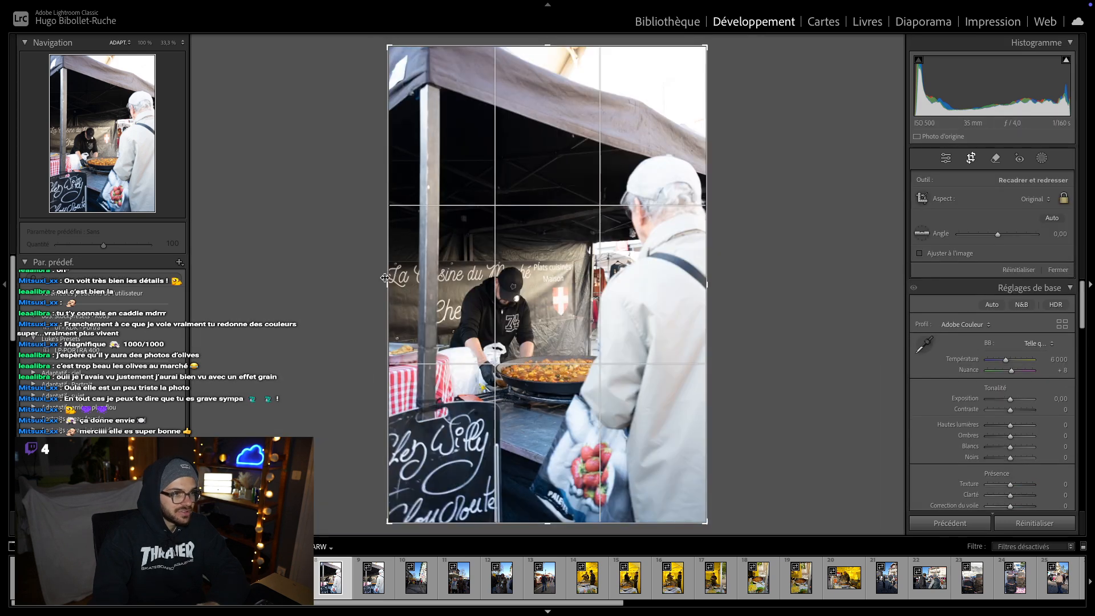
drag(385, 277, 411, 272)
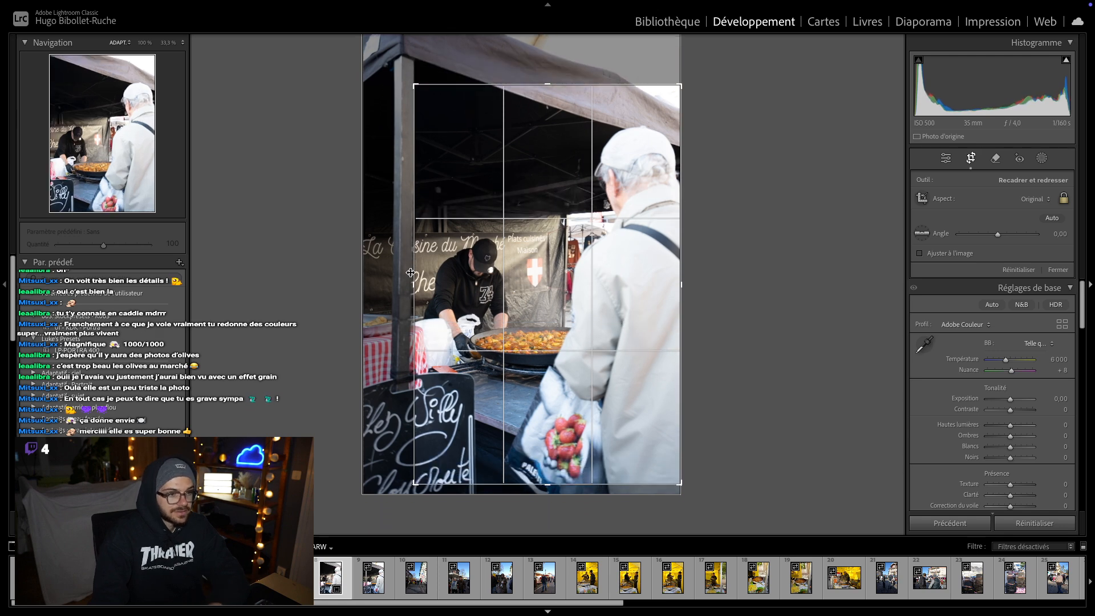
key(Return)
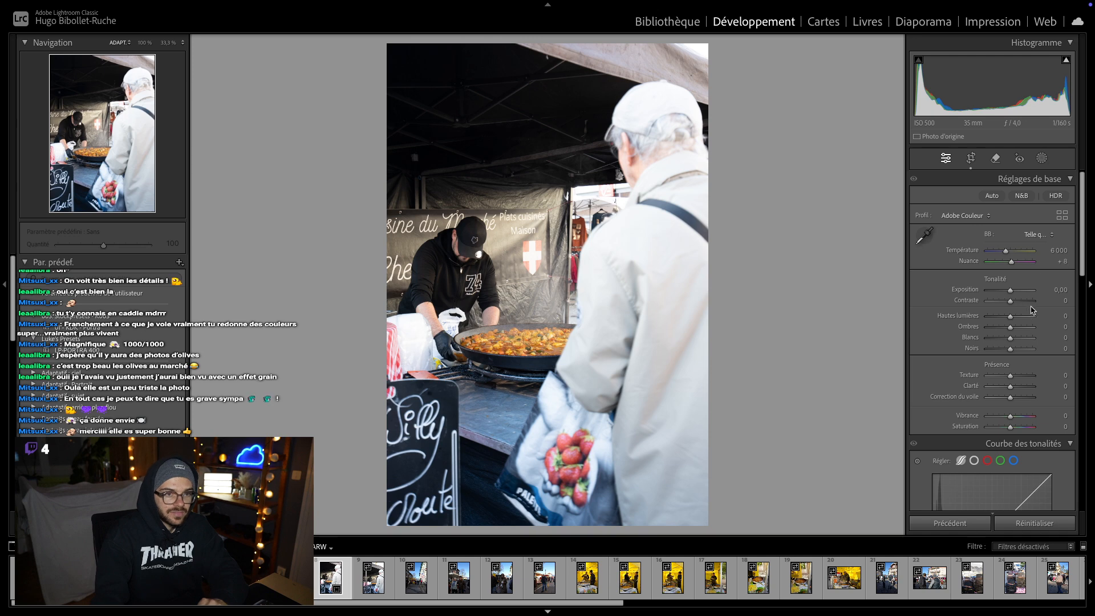
- Set the stall photo's Contrast to +41, Highlights to -68, Whites to -28 and Blacks to -16
drag(1019, 307, 1021, 306)
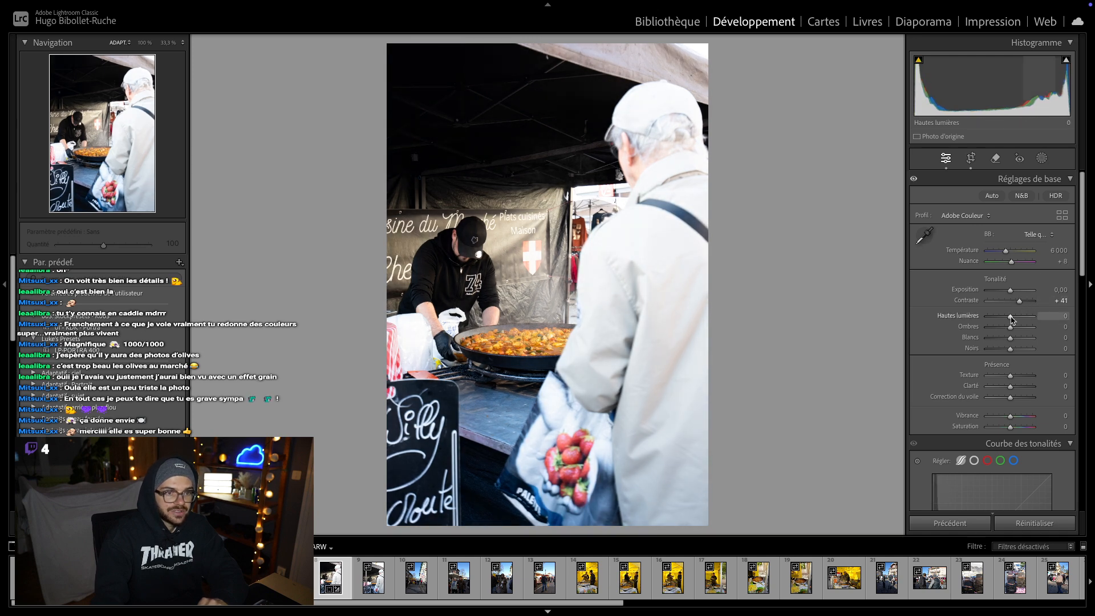
drag(1011, 320, 1008, 349)
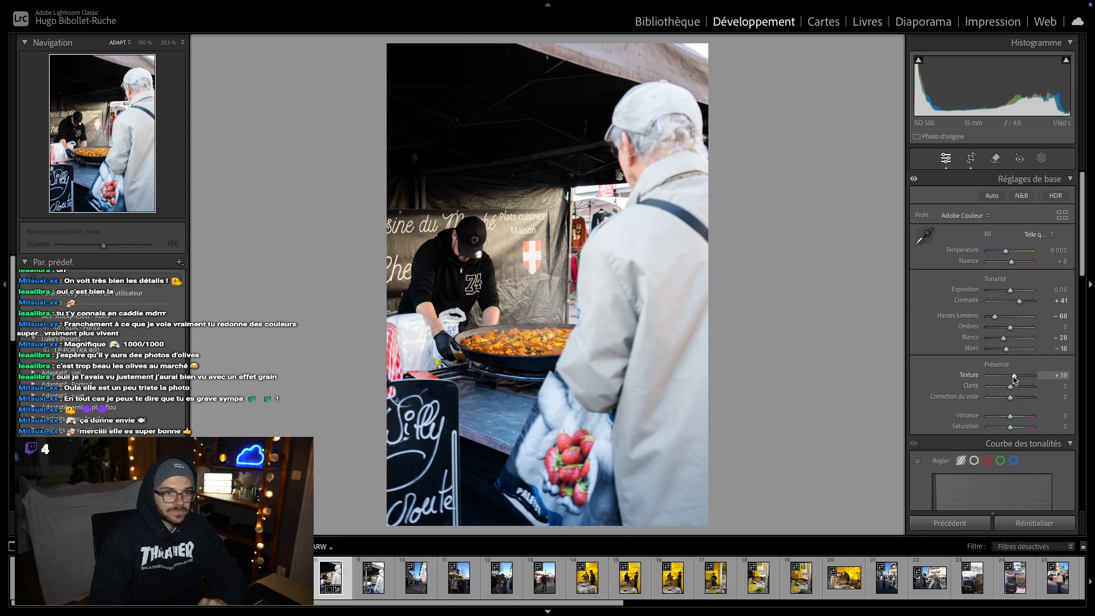
- Set the stall photo's Texture to +10 and Clarity to +12, and check the cook's jacket and the pan of food at 100%
drag(1010, 386, 1012, 377)
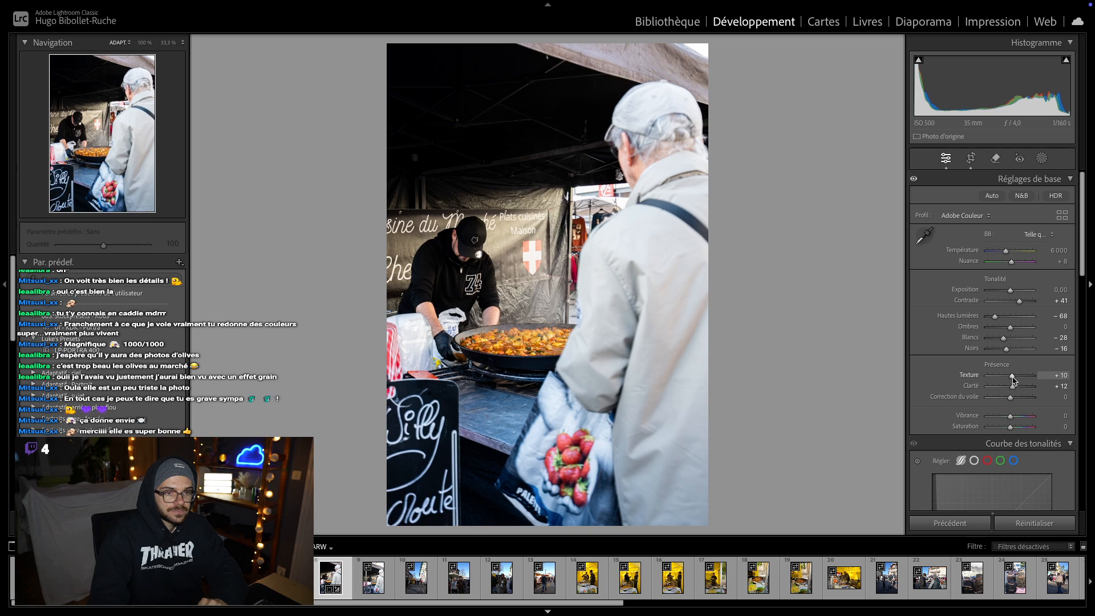
click(428, 214)
drag(683, 373, 585, 184)
drag(667, 302, 566, 114)
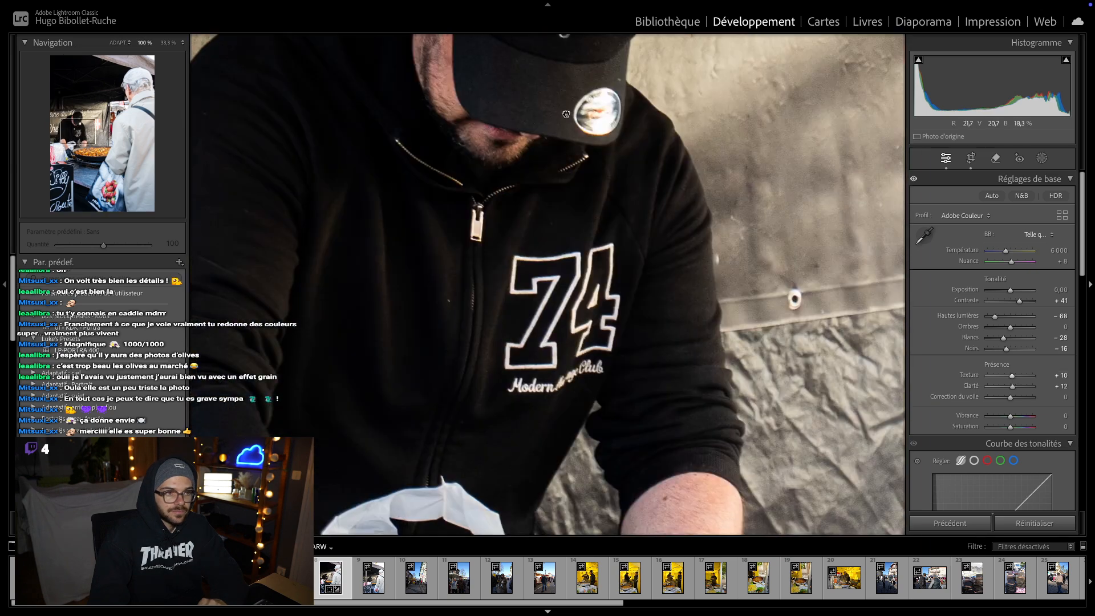
drag(676, 369, 635, 207)
drag(673, 339, 439, 273)
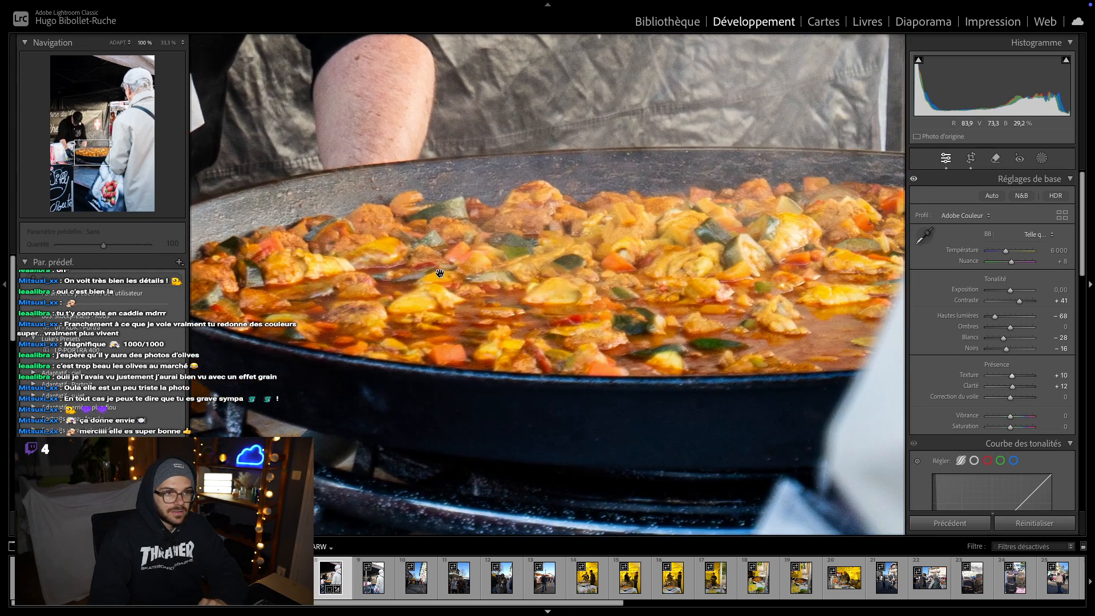
drag(653, 249, 579, 249)
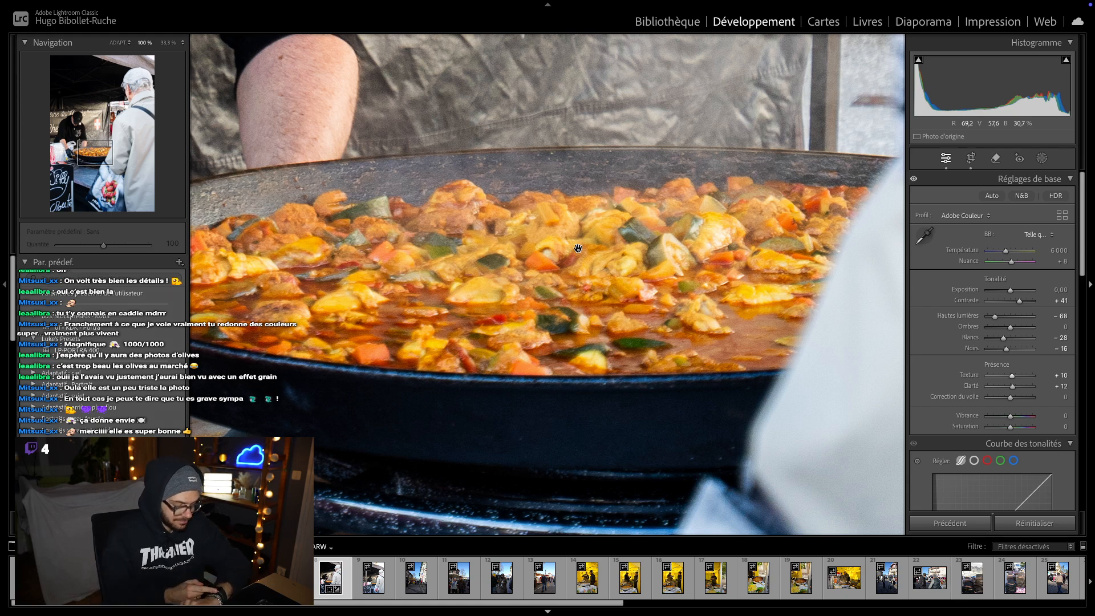
click(578, 249)
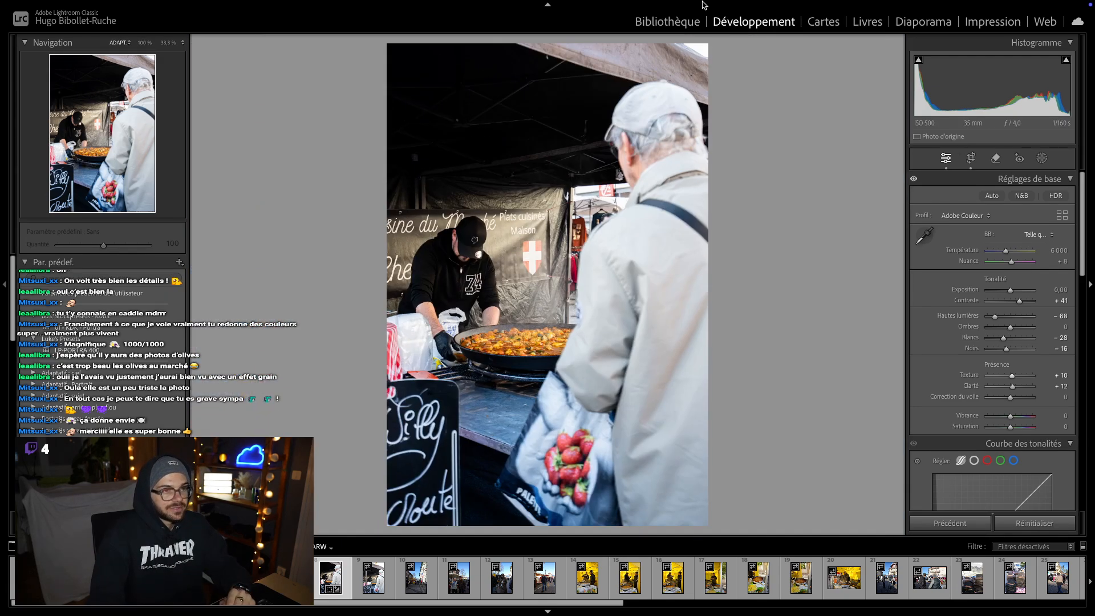
- Try rotating the stall photo's crop by -1.30 to straighten it, and undo the rotation
mouse_move(701, 6)
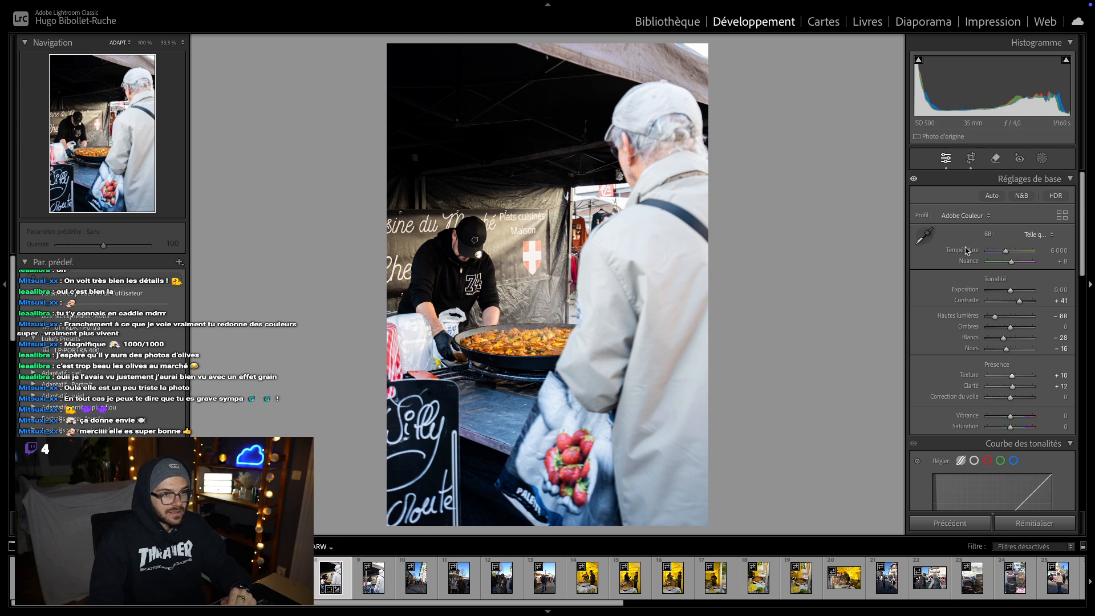
click(969, 162)
drag(691, 498, 696, 488)
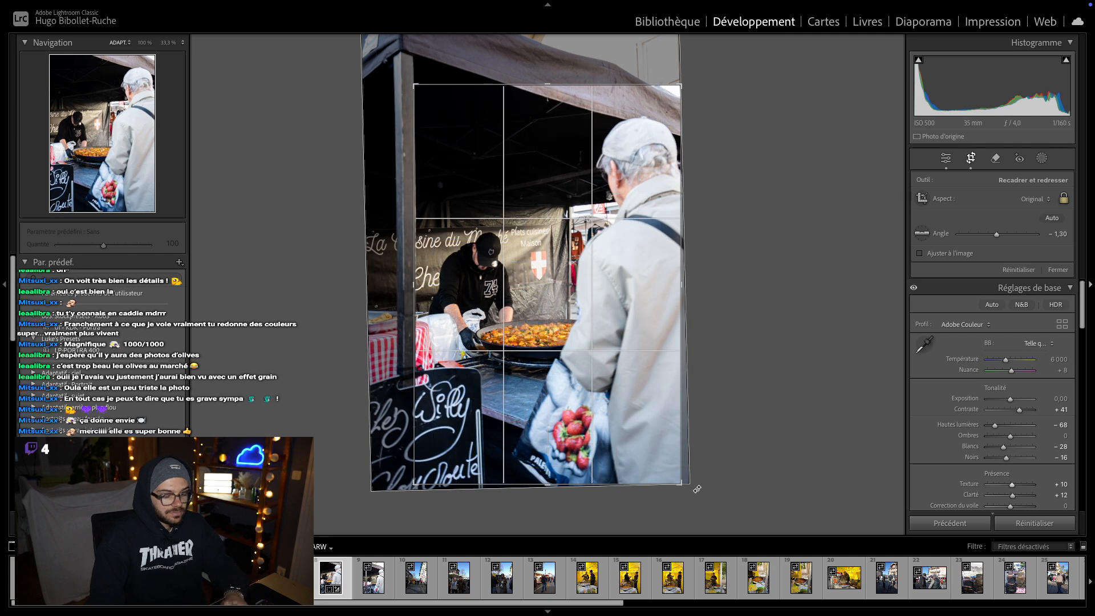
key(Return)
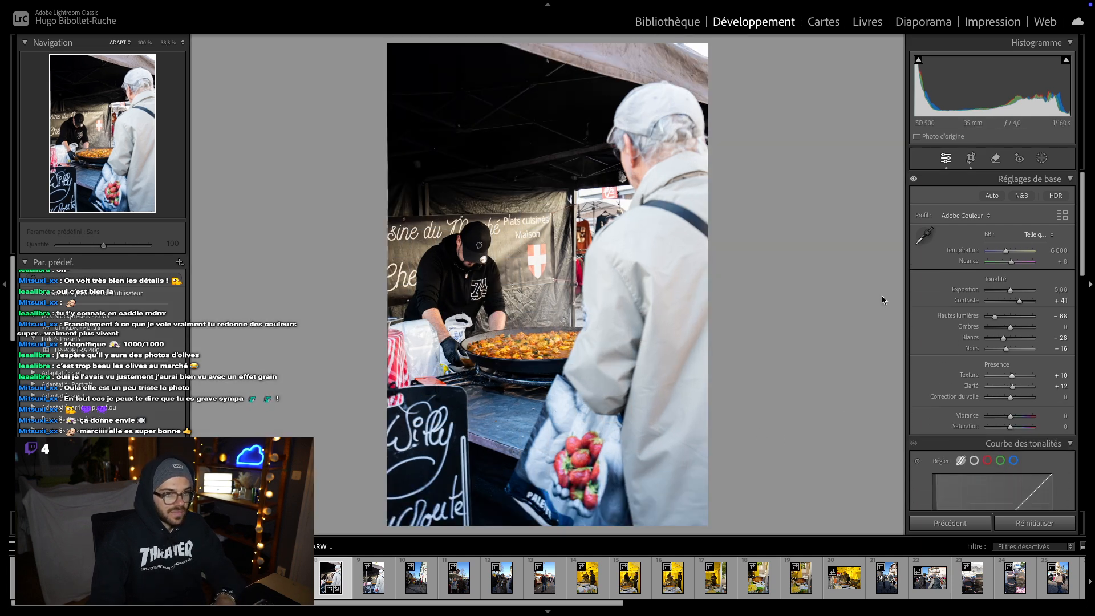
key(ctrl+z)
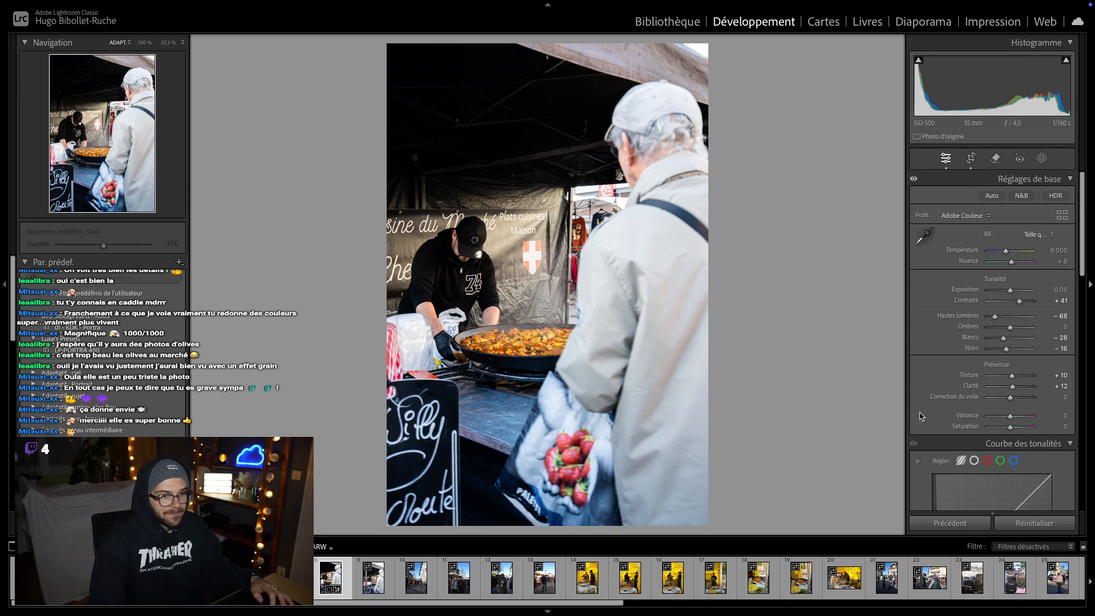
- Set the stall photo's Vibrance to +12
scroll(1009, 353, down, 2)
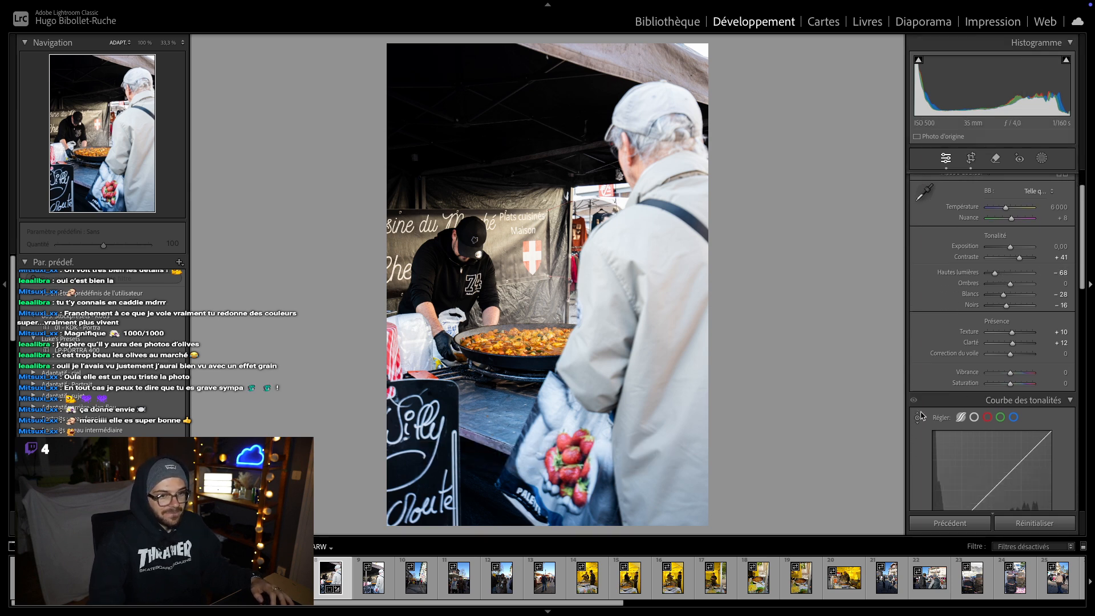
click(1011, 374)
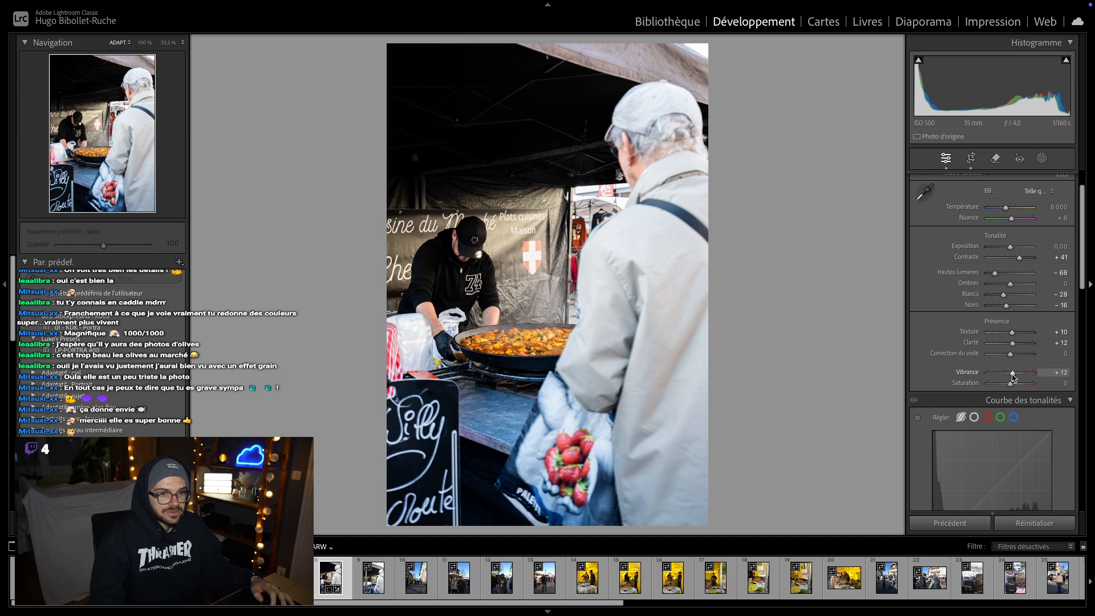
- Remove chromatic aberration and enable the lens profile correction on the stall photo
scroll(934, 416, down, 15)
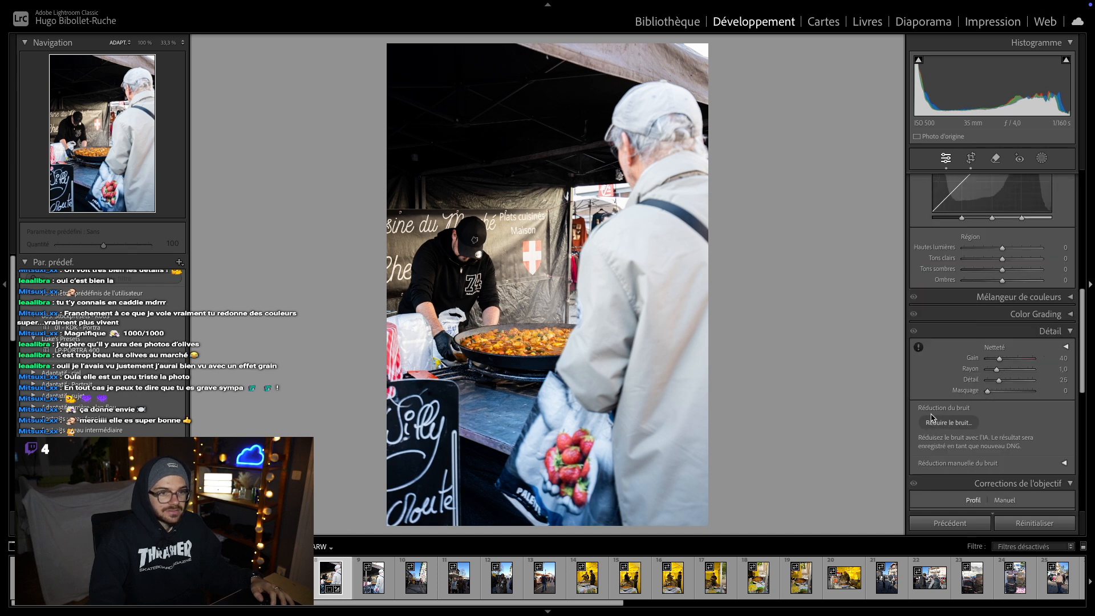
click(928, 385)
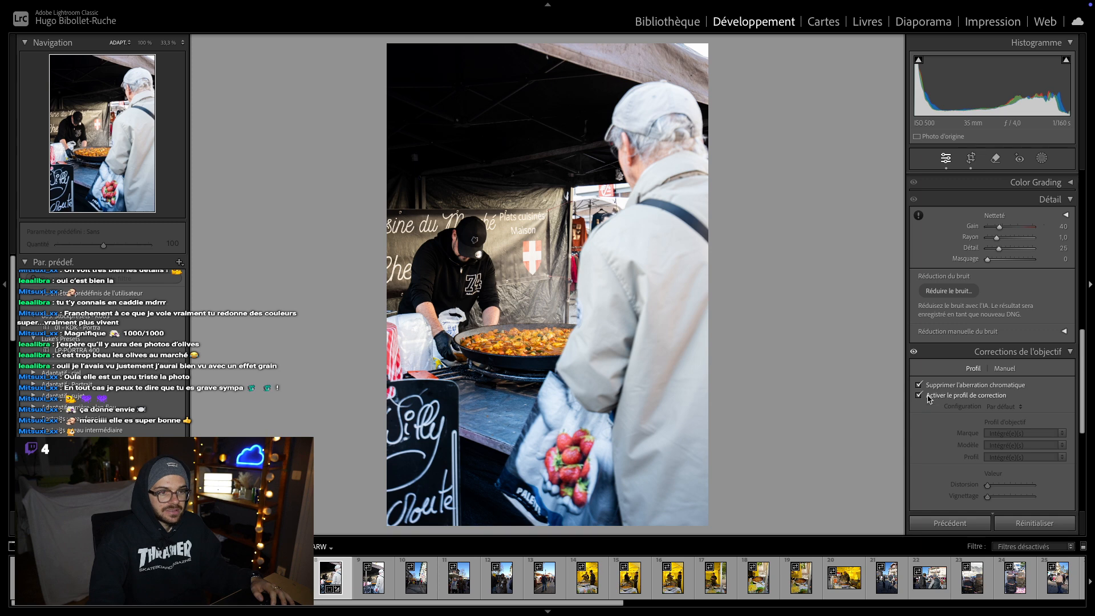
click(928, 395)
- Add grain to the stall photo with Amount 60, Size 30 and Roughness 60
scroll(947, 416, down, 5)
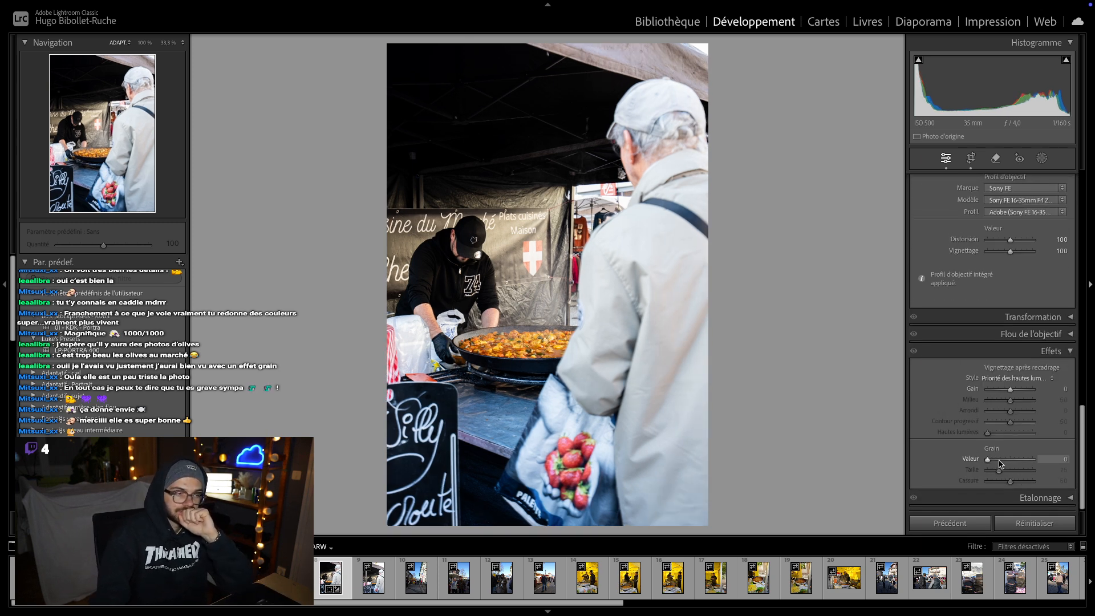
drag(999, 463, 1002, 463)
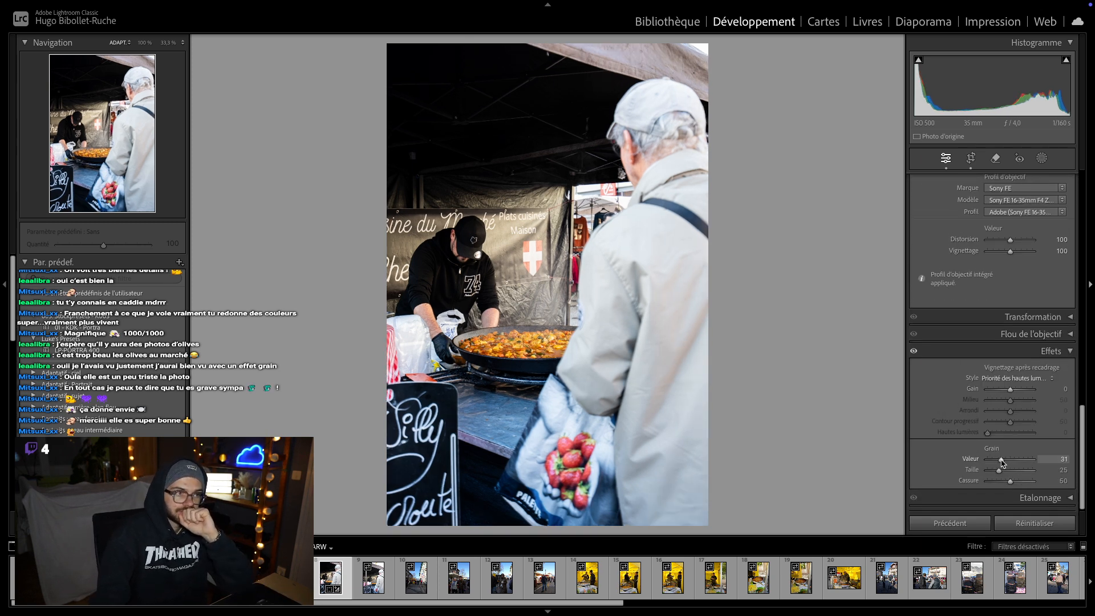
click(1061, 460)
text(60)
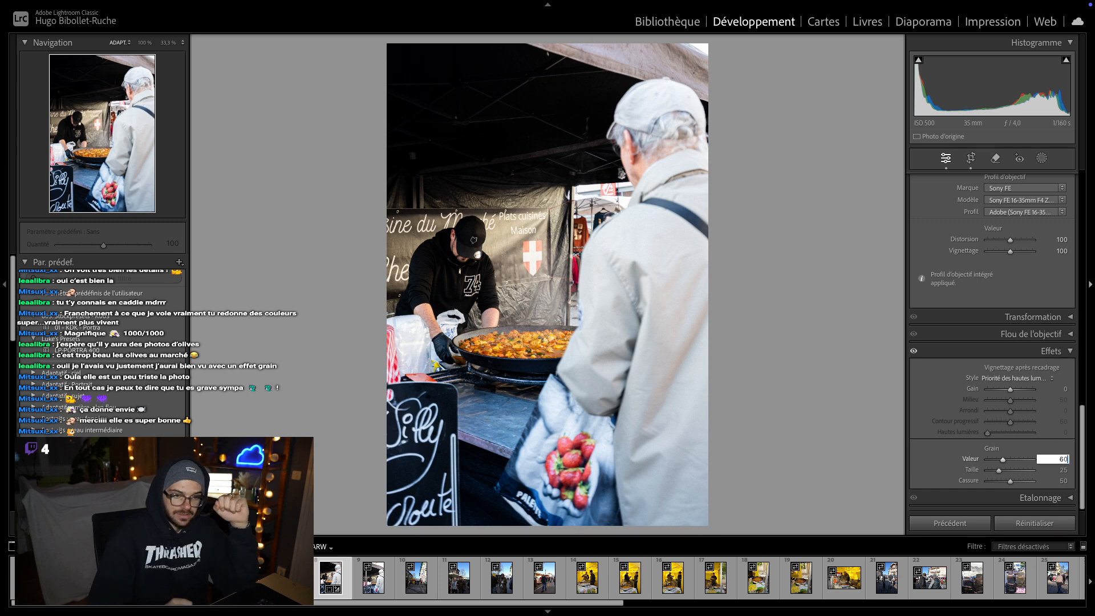
click(1058, 470)
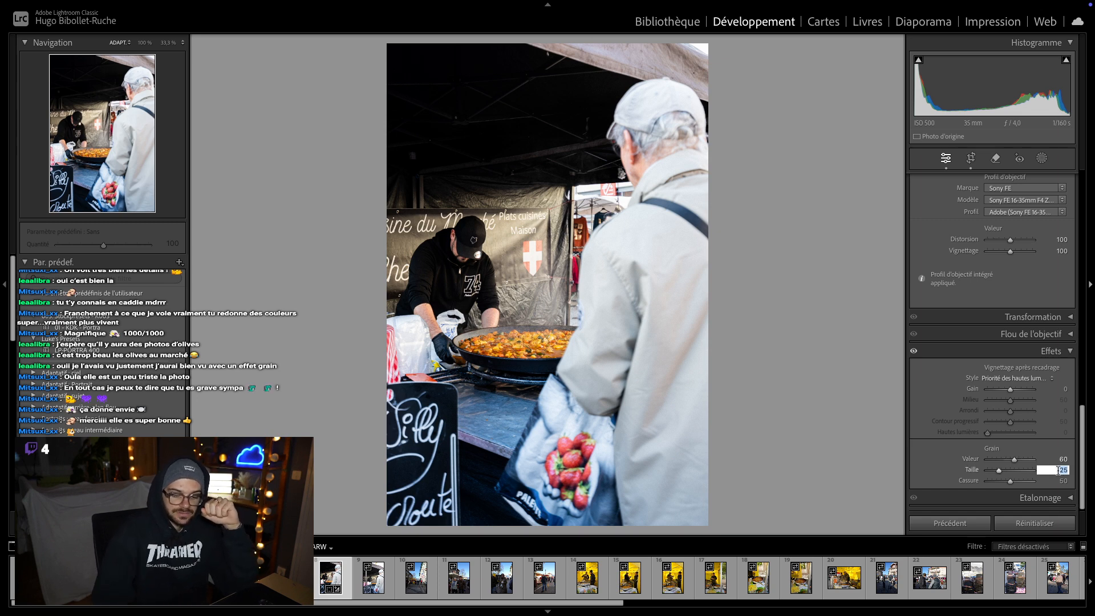
text(30)
key(Return)
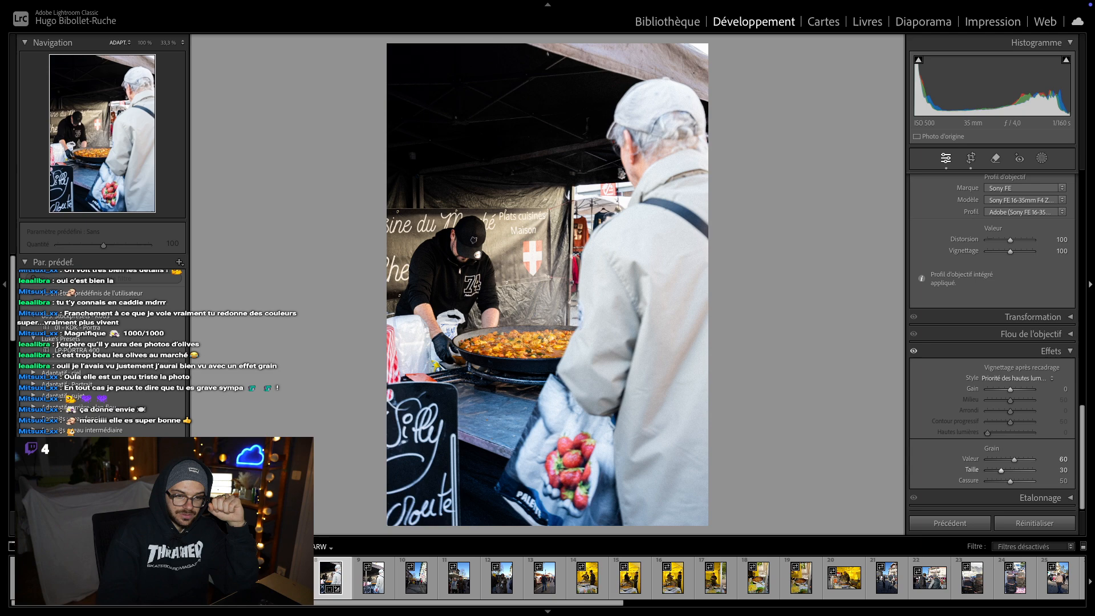
click(1061, 481)
key(Return)
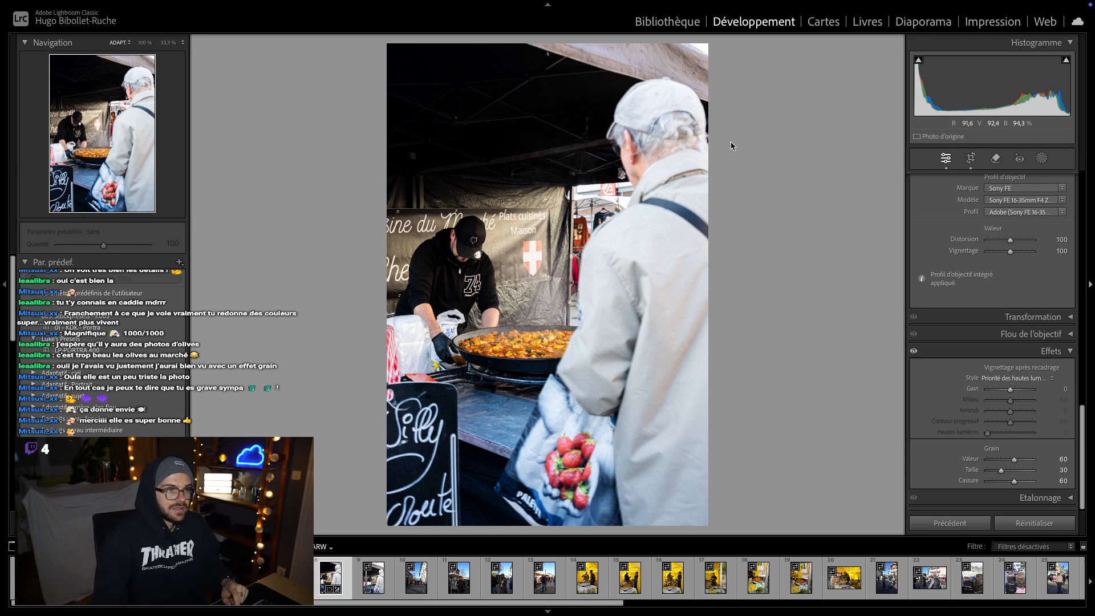
- Check the stall photo's grain on the pan of food at 100% and compare the photo with the following shot
scroll(964, 246, up, 15)
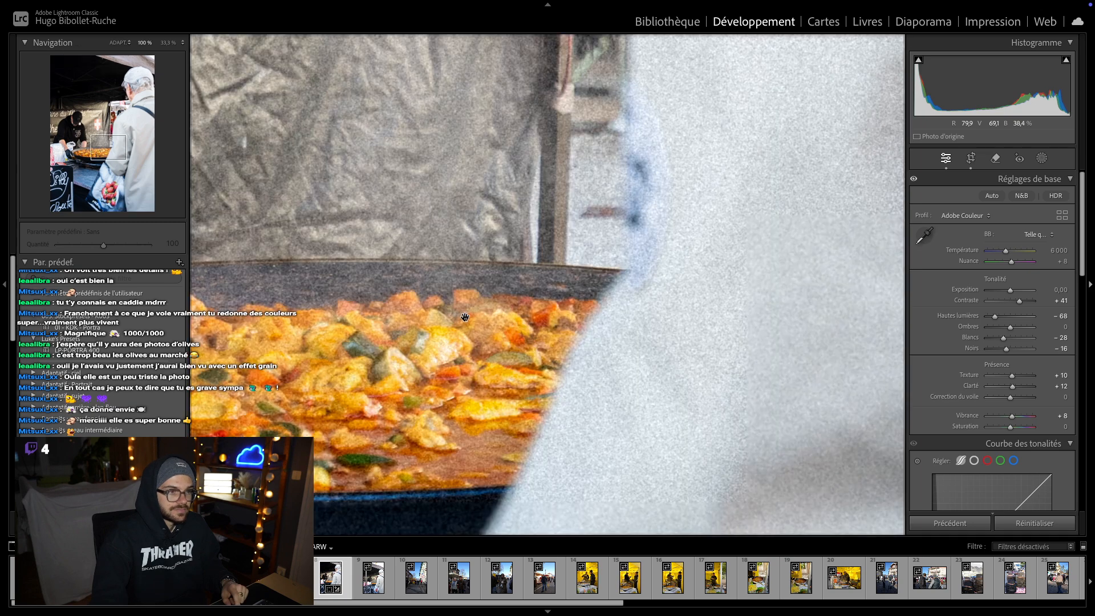
click(567, 336)
click(579, 304)
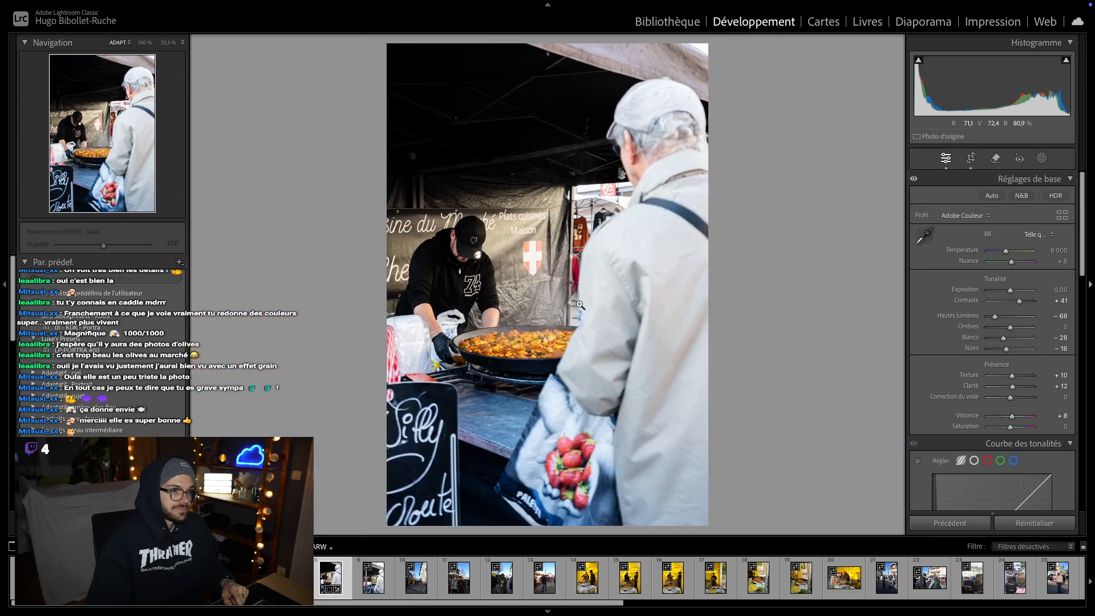
key(Right)
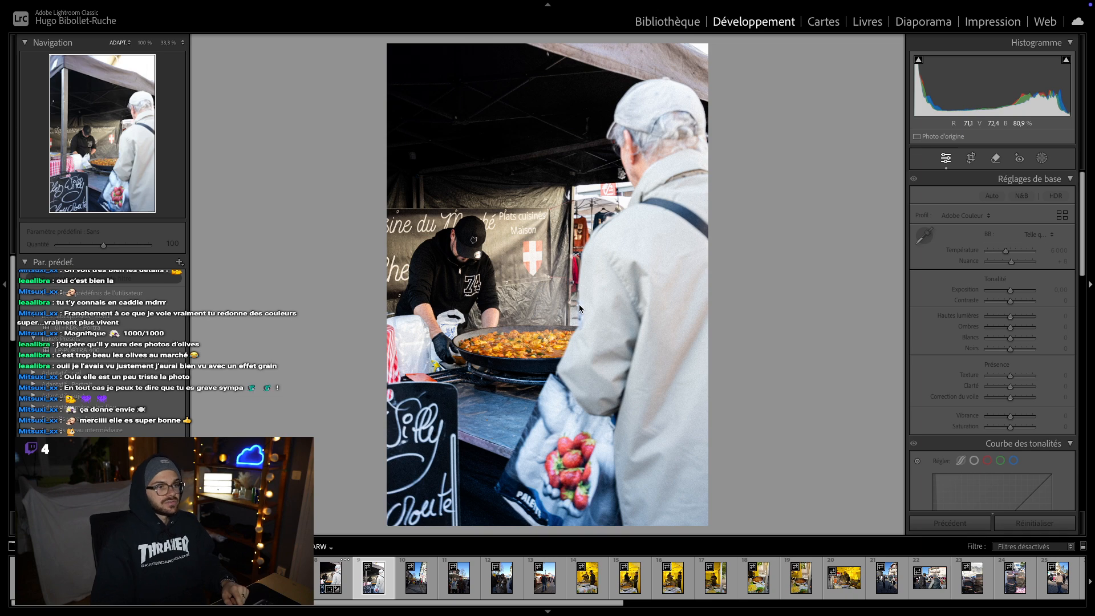
key(Left)
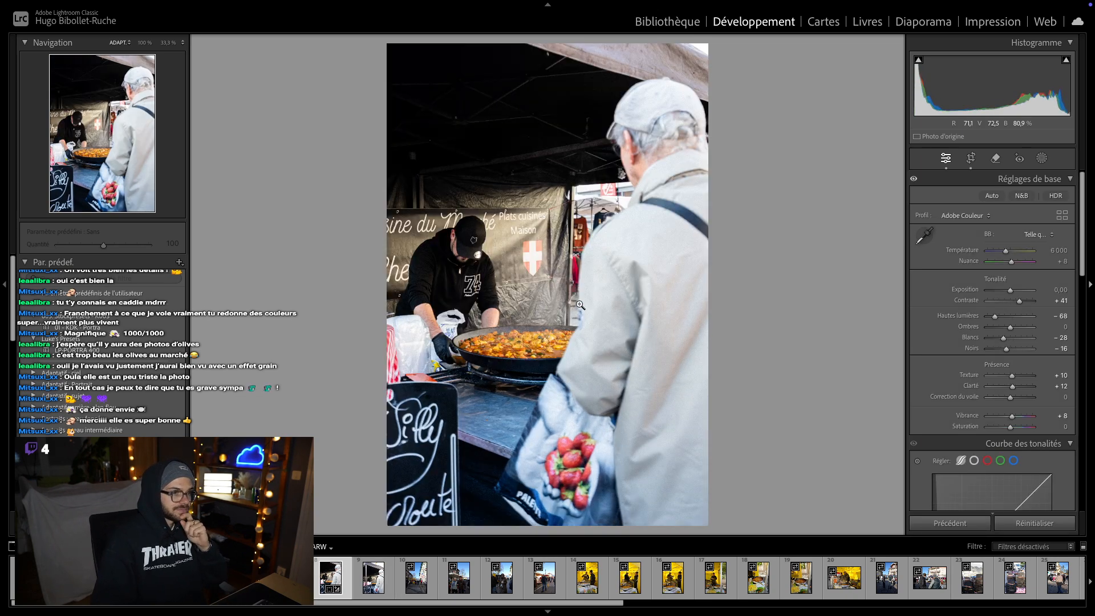
- Go to the street photo with the Zone 30 sign and examine the market stalls and passers-by at 100%
key(Right)
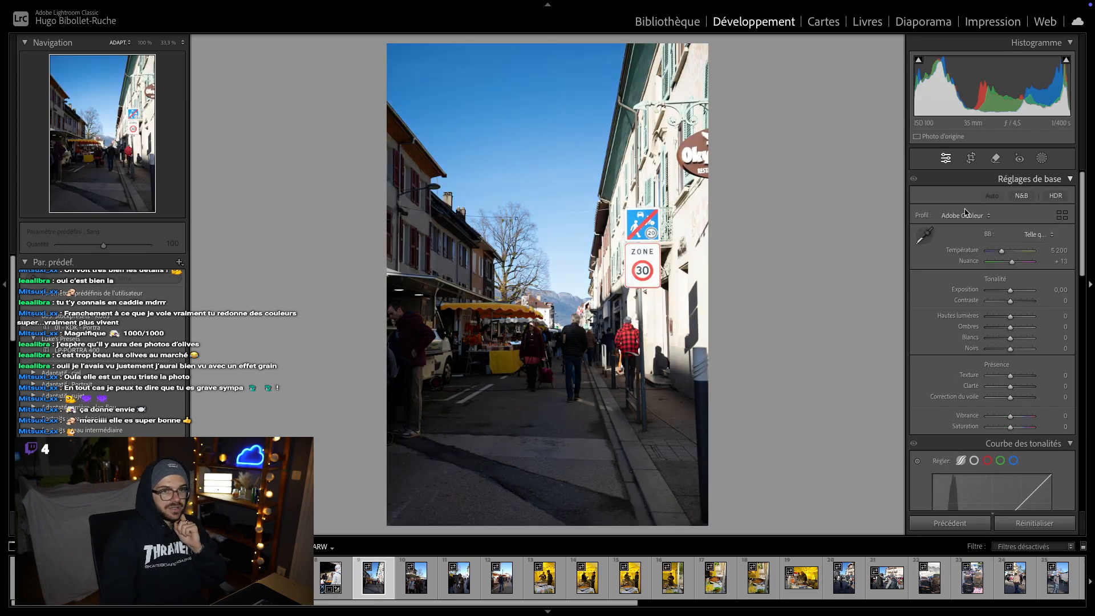
click(451, 363)
drag(597, 220, 365, 410)
click(585, 333)
click(513, 330)
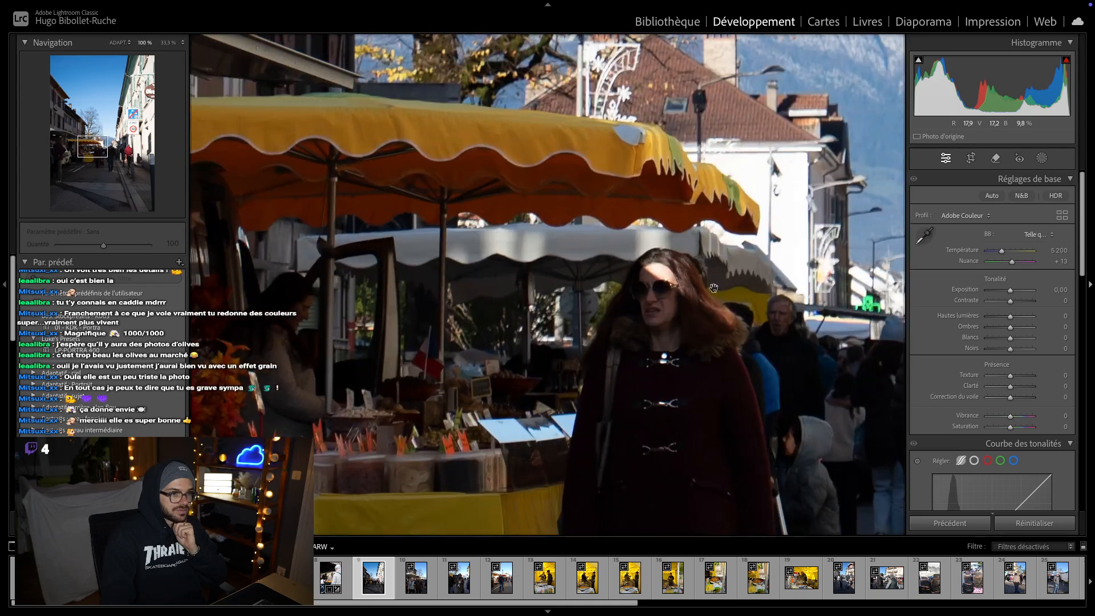
click(615, 281)
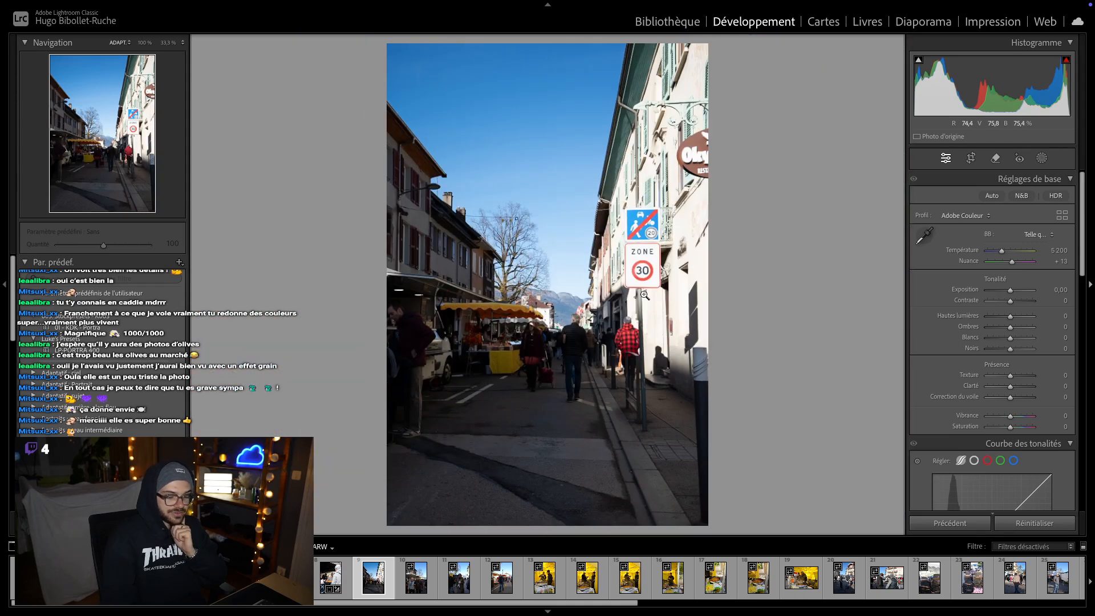
- Open the photo of the elderly couple and crop it tighter around them, keeping the original aspect ratio
key(Right)
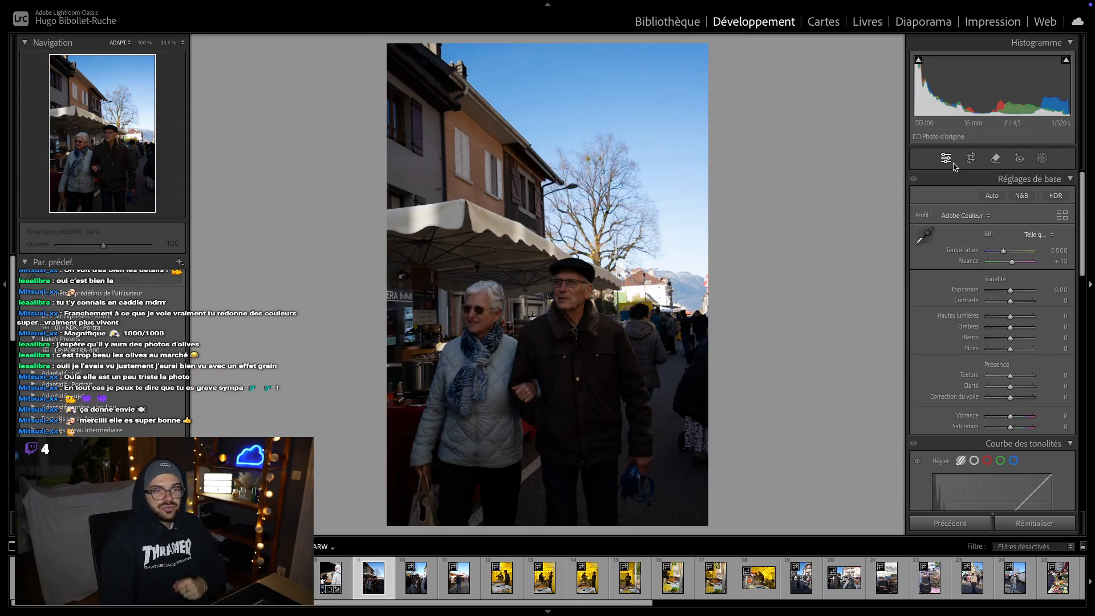
click(971, 159)
drag(708, 284, 686, 286)
drag(572, 260, 571, 227)
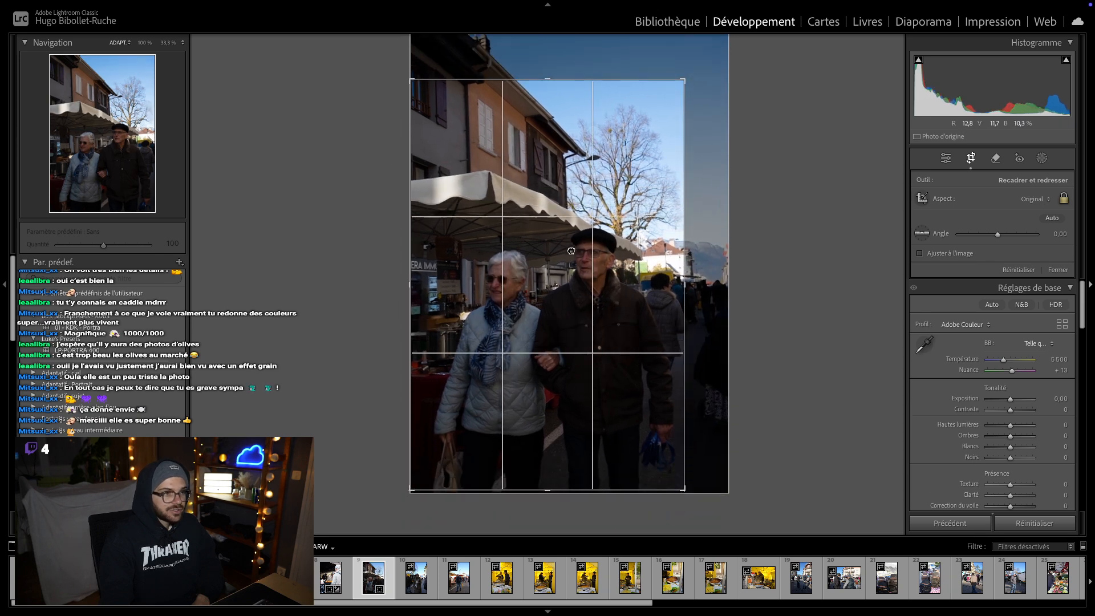
key(Return)
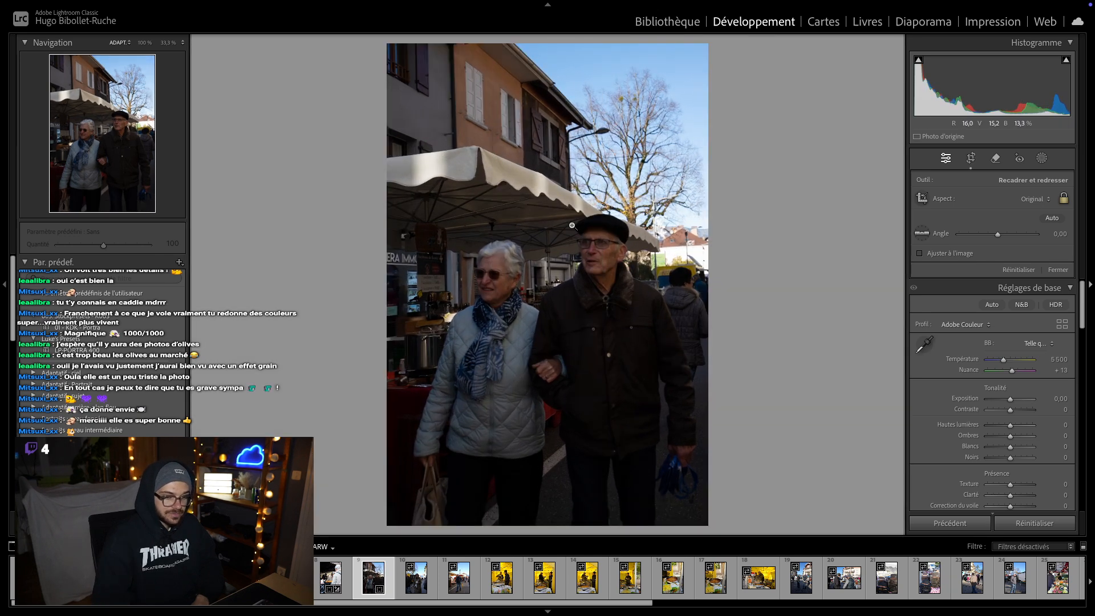
click(600, 260)
click(667, 278)
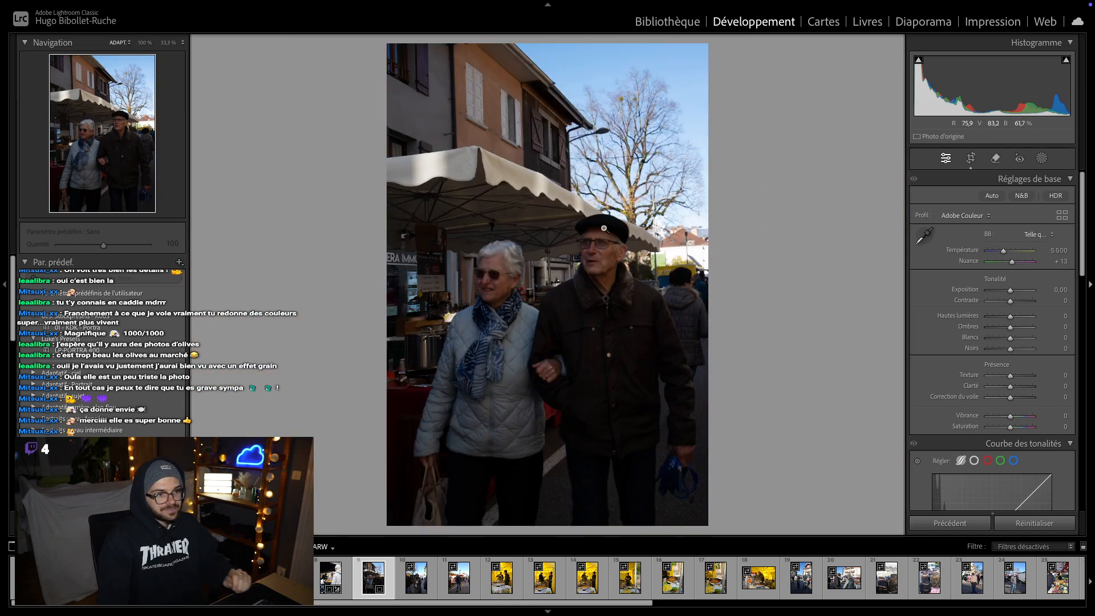
- Reposition the couple photo's crop and enlarge it slightly to leave more room around them
click(971, 157)
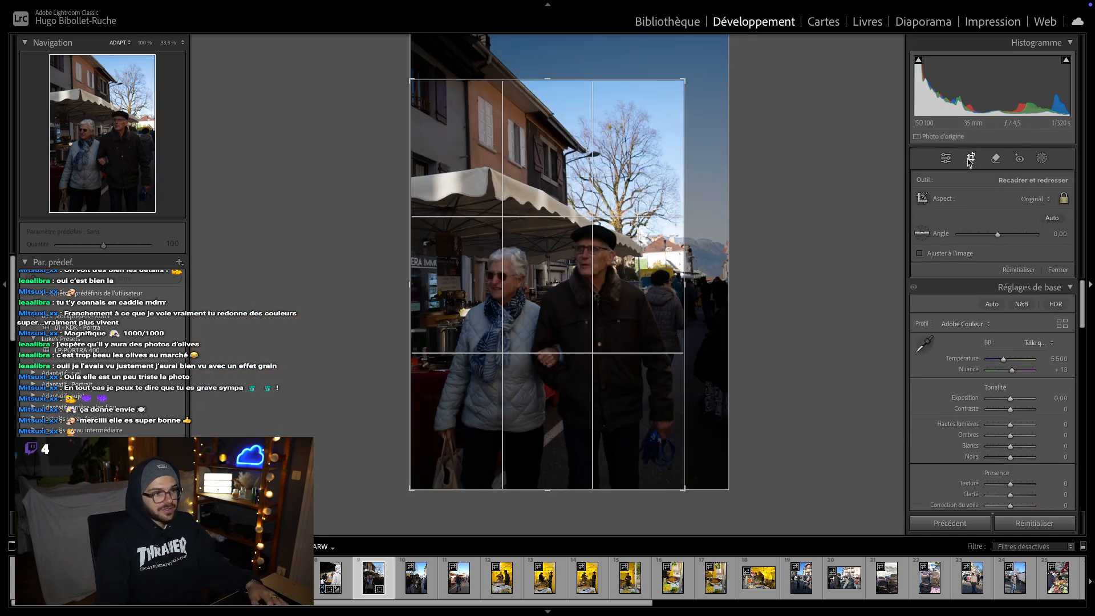
drag(627, 253, 620, 261)
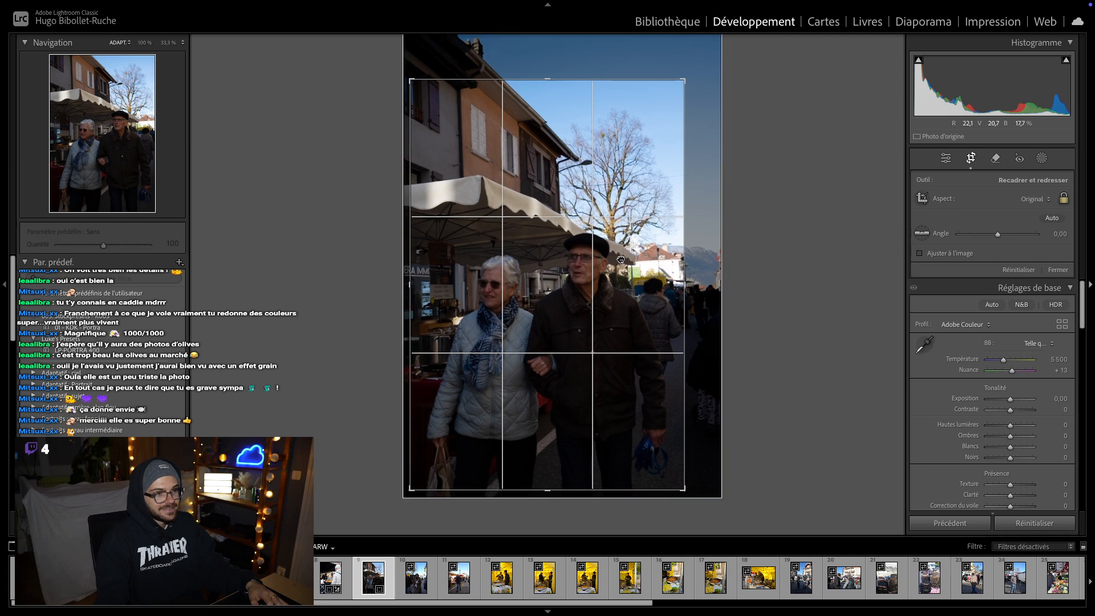
drag(551, 488, 554, 498)
key(Return)
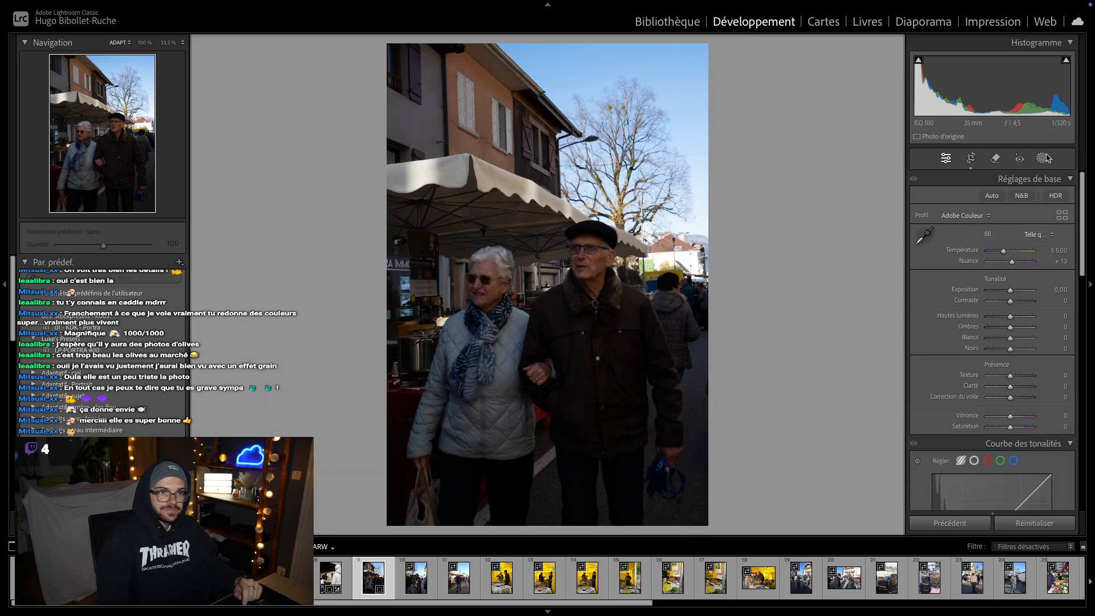
- Set the couple photo's Contrast to +29, Highlights to +2, Shadows to +8, Whites to +6 and Blacks to -6
click(1019, 301)
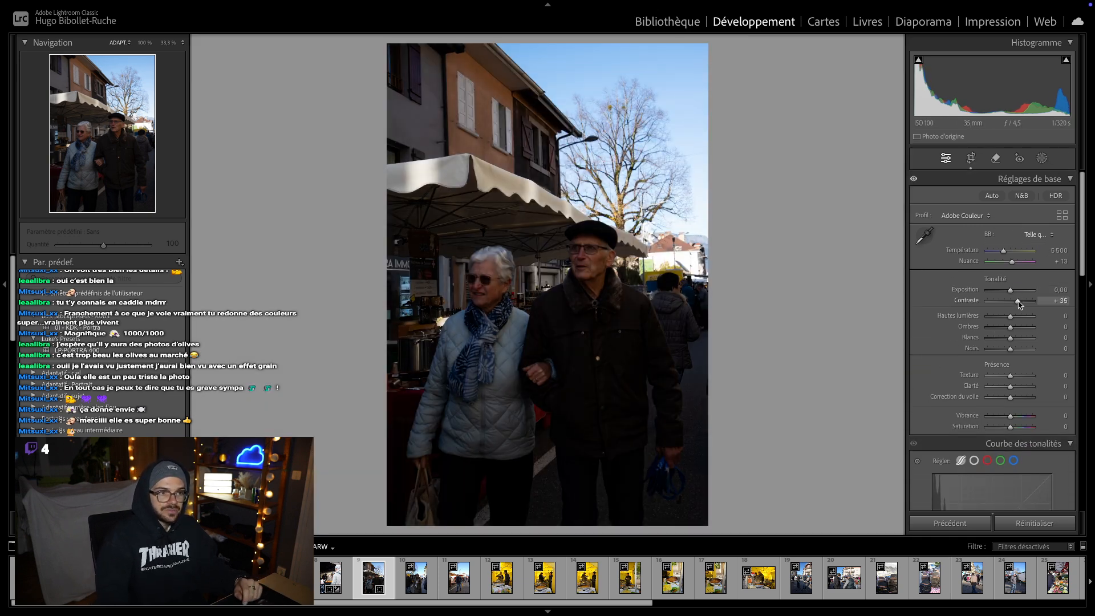
drag(1017, 302, 1012, 329)
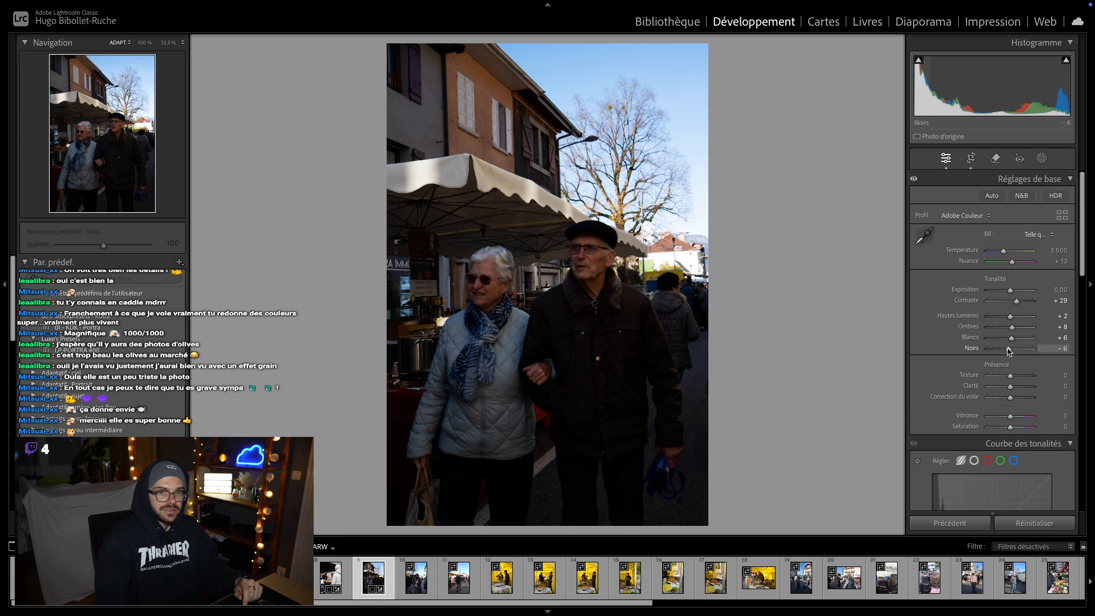
- Add a subject mask covering the couple and set its Shadows to 41
click(1041, 158)
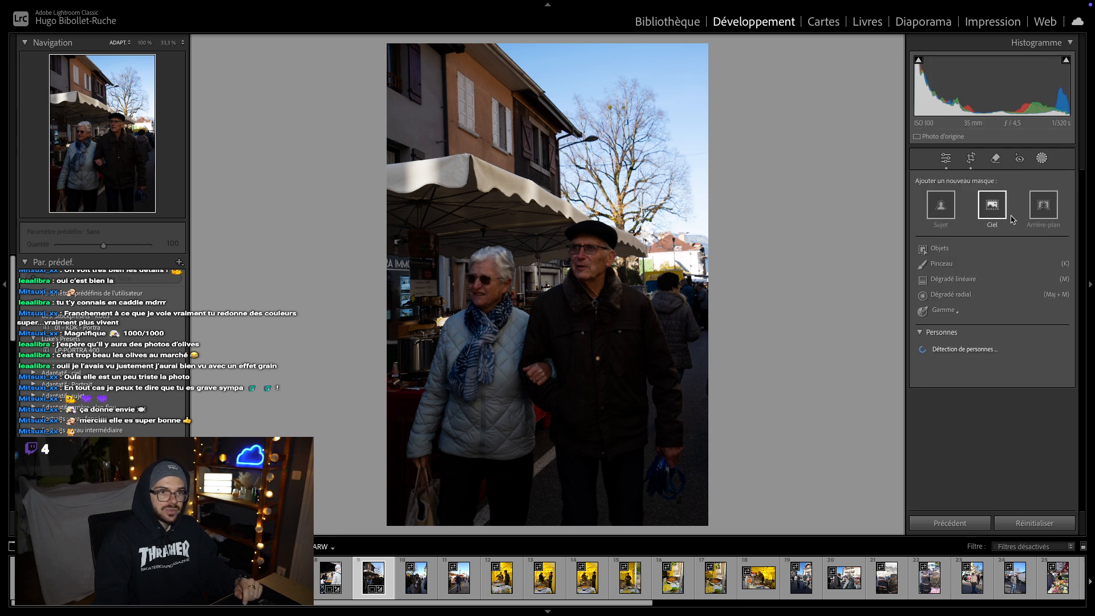
click(940, 205)
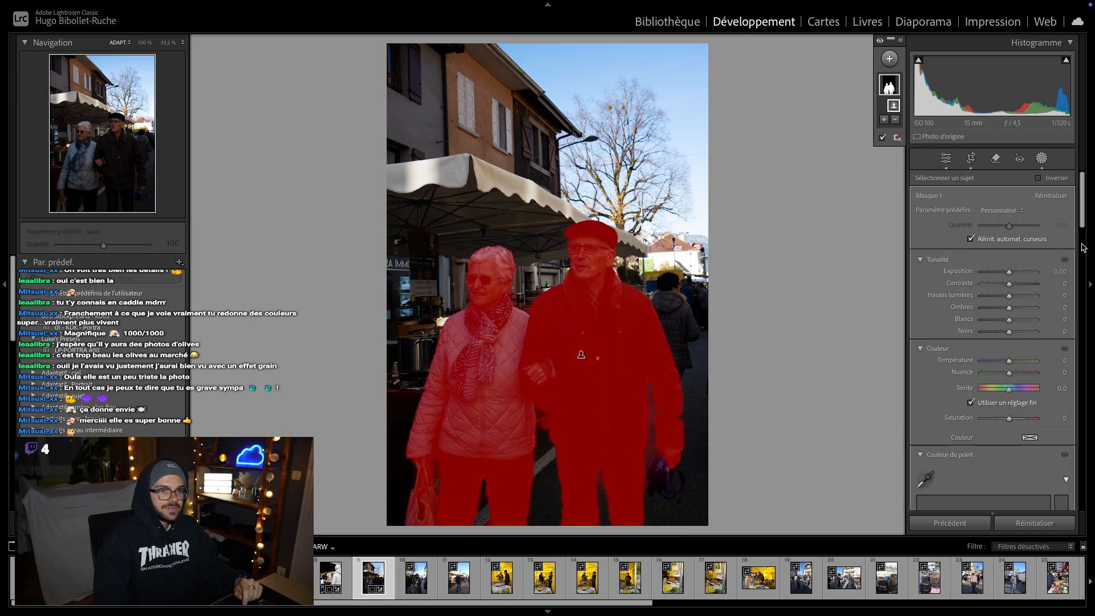
click(1010, 309)
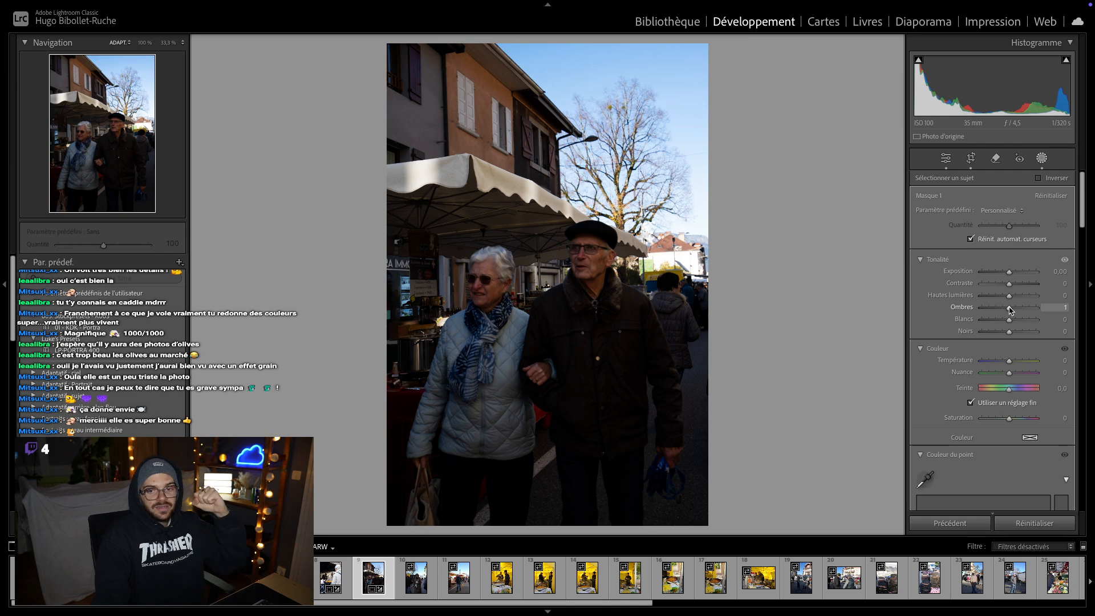
drag(1010, 309, 1022, 309)
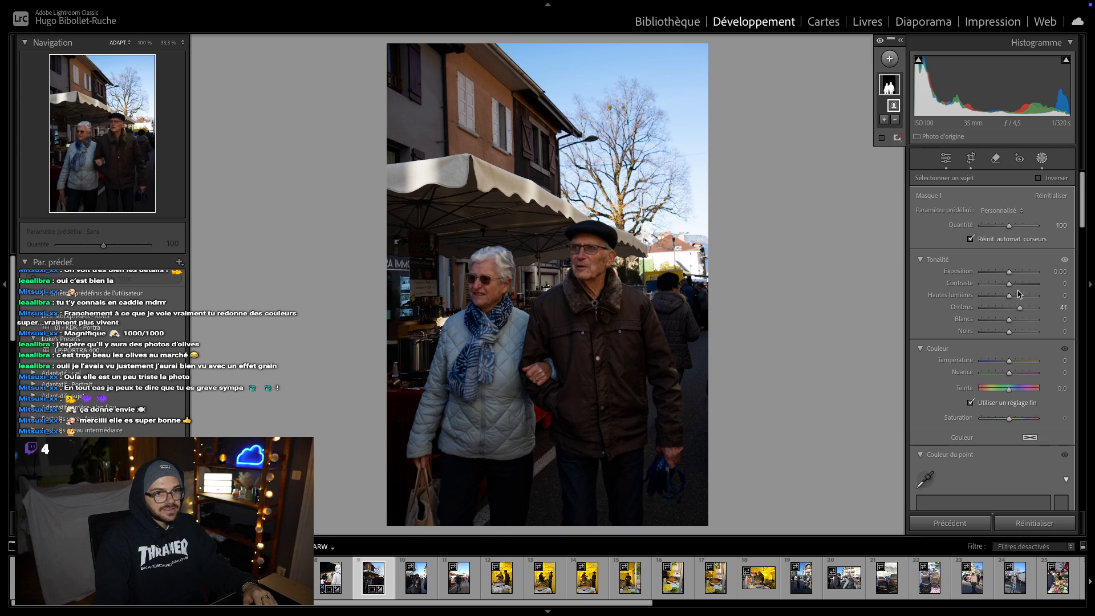
- Set the couple mask's Contrast to 16, Highlights to 36, Whites to 12, Blacks to -1 and Saturation to 3
drag(1009, 284, 1008, 340)
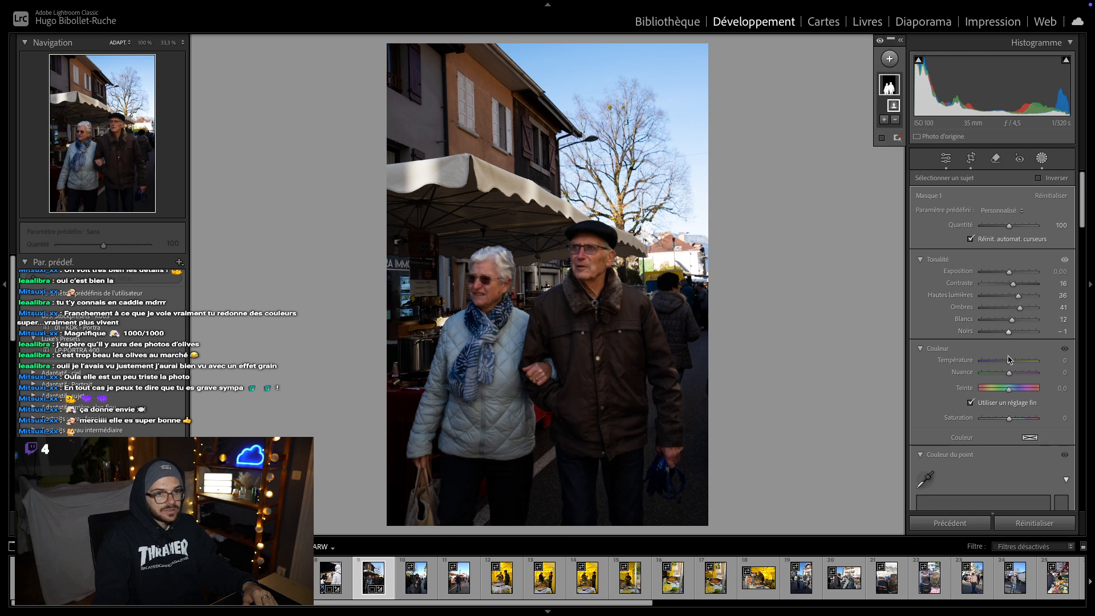
click(1063, 420)
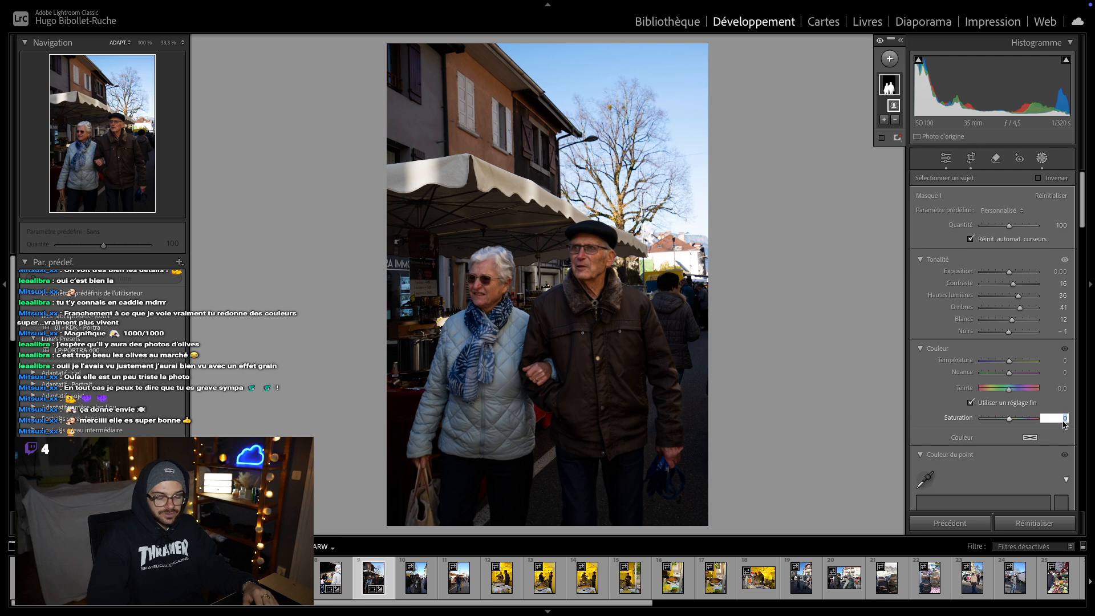
text(3)
key(Return)
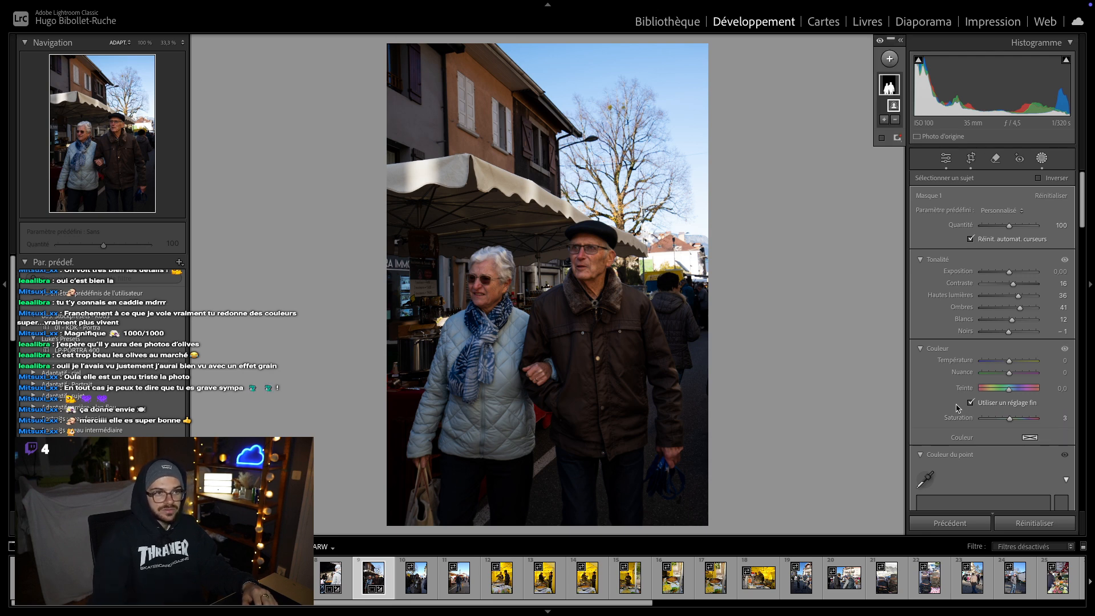
click(772, 356)
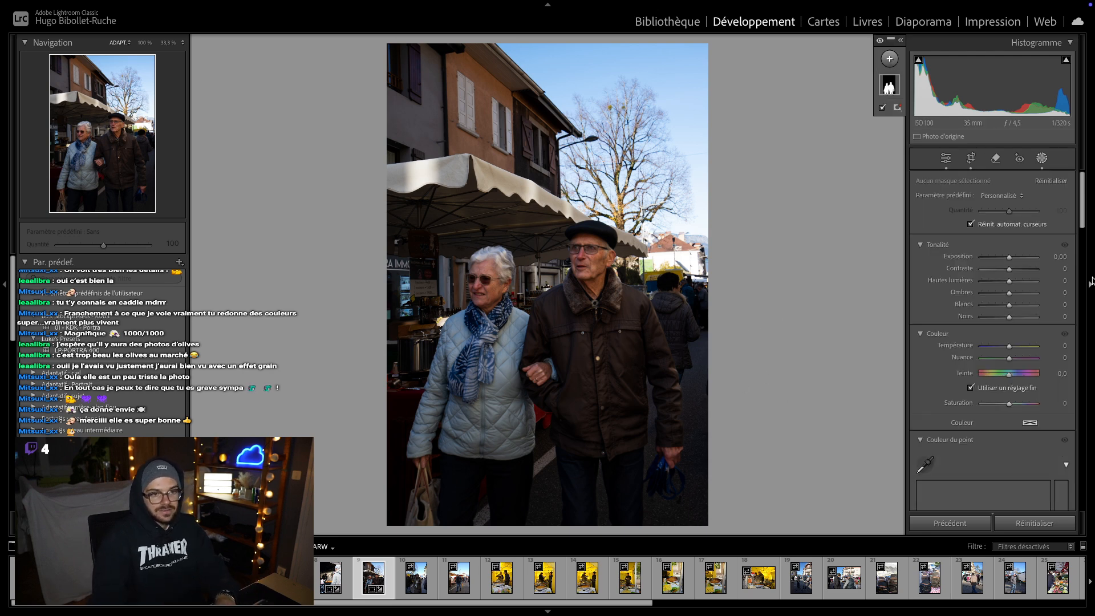
- Return from masking to the global basic adjustments and set the couple photo's Texture to +15
scroll(962, 365, down, 1)
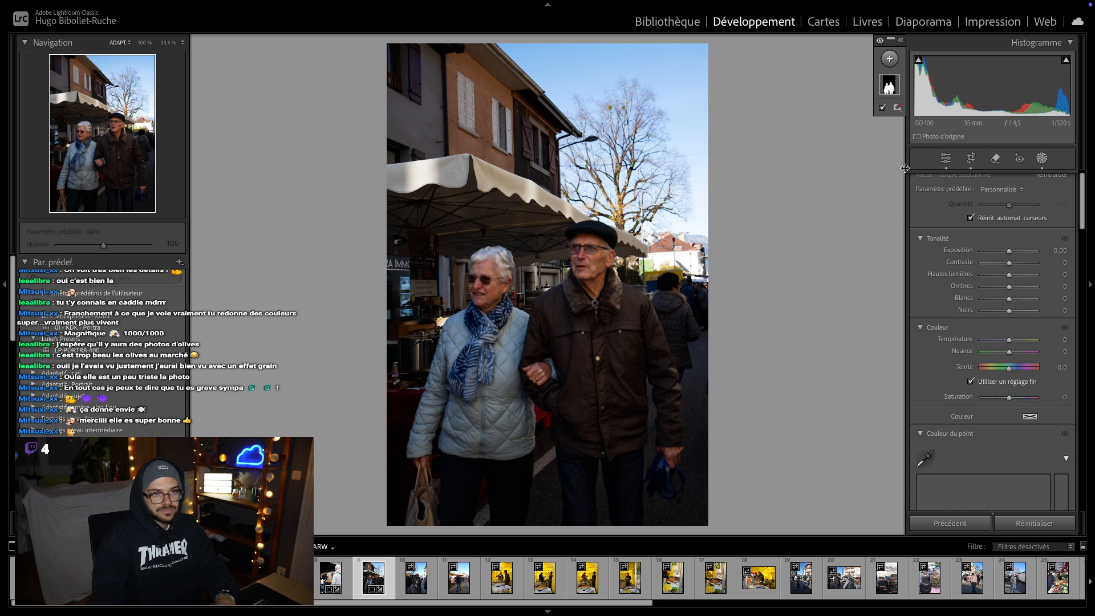
key(shift+w)
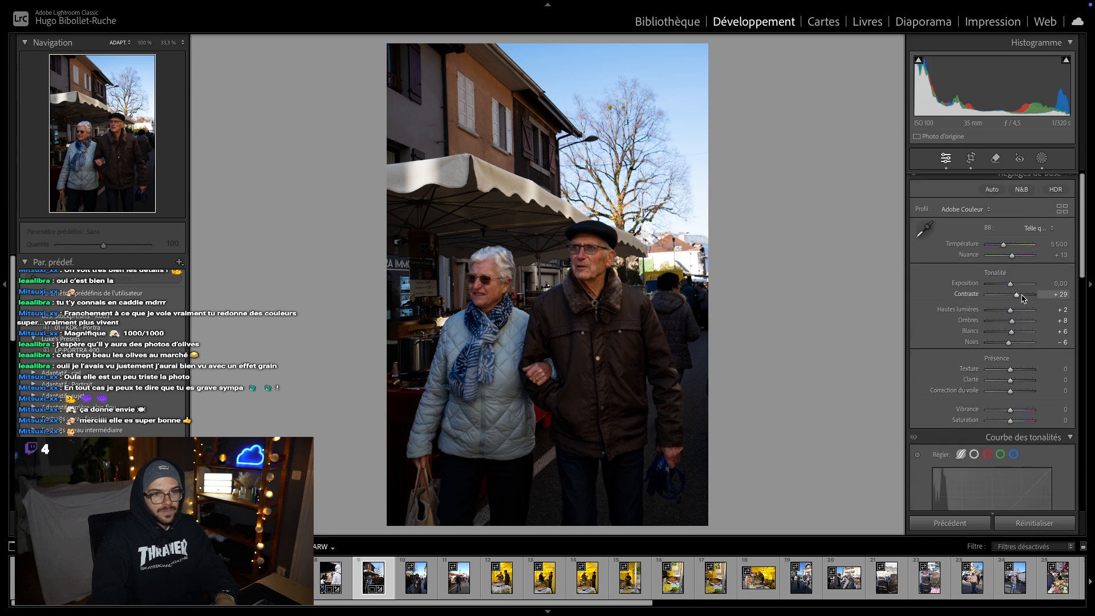
text(15)
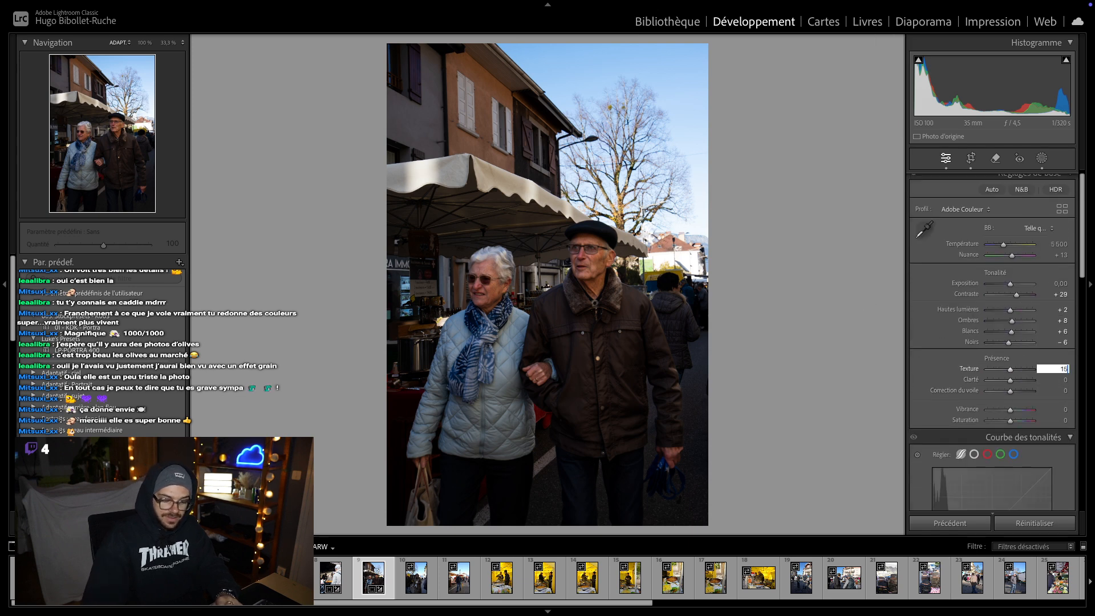
key(Return)
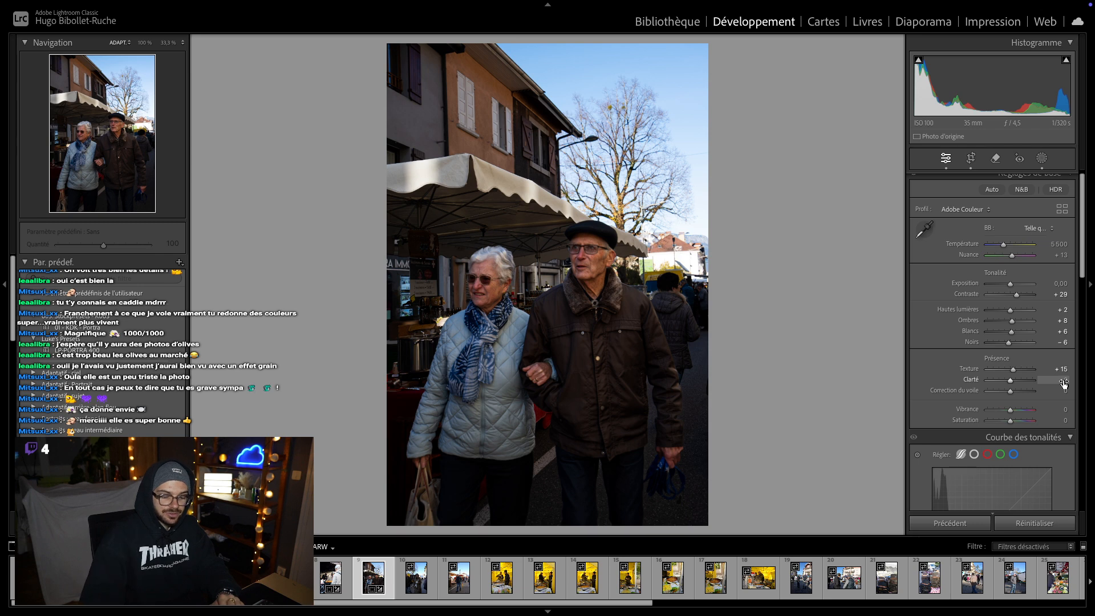
- Try an extreme Clarity value of 100 on the whole couple photo
right_click(1065, 381)
click(1034, 388)
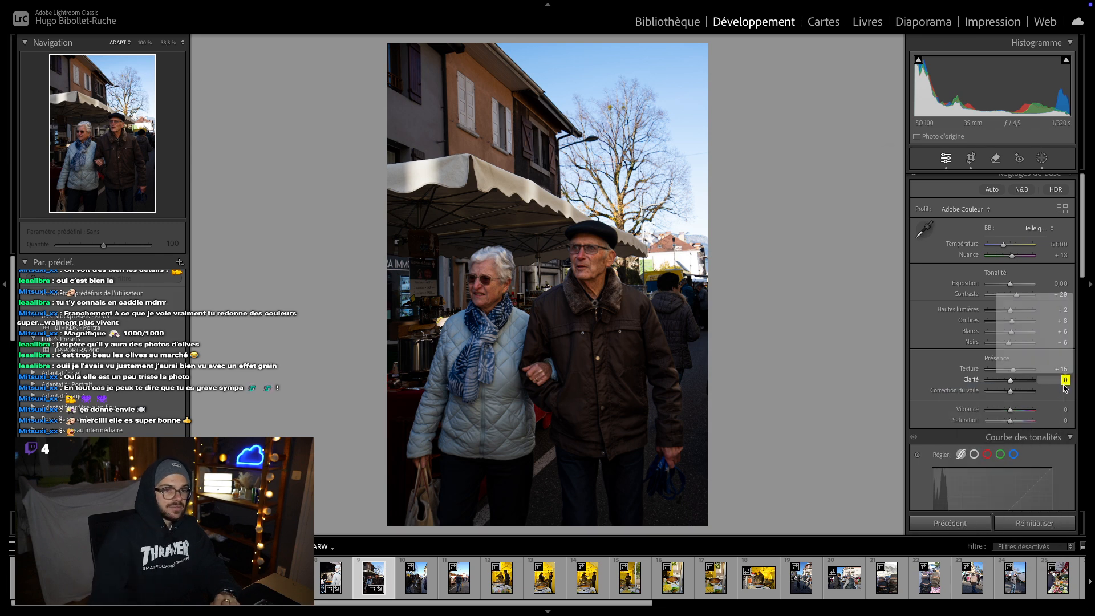
click(820, 386)
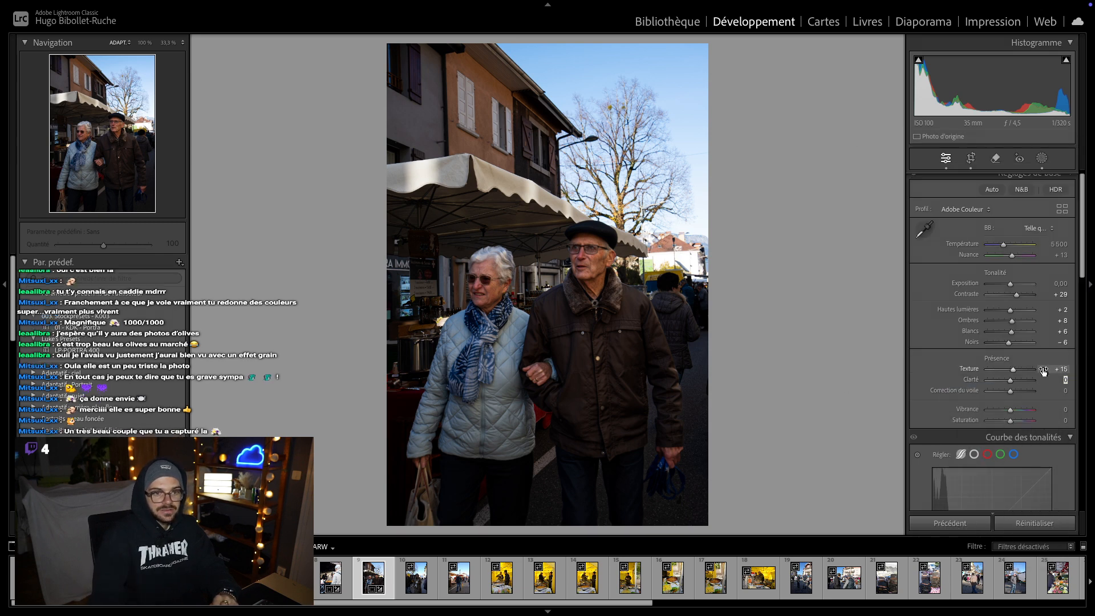
click(1065, 381)
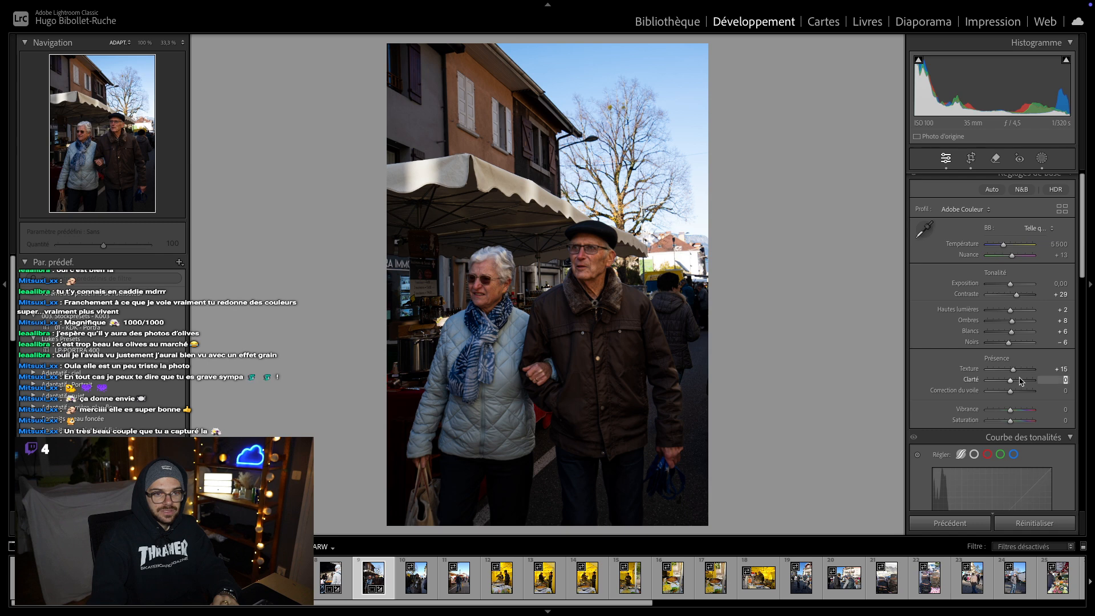
text(100)
key(Return)
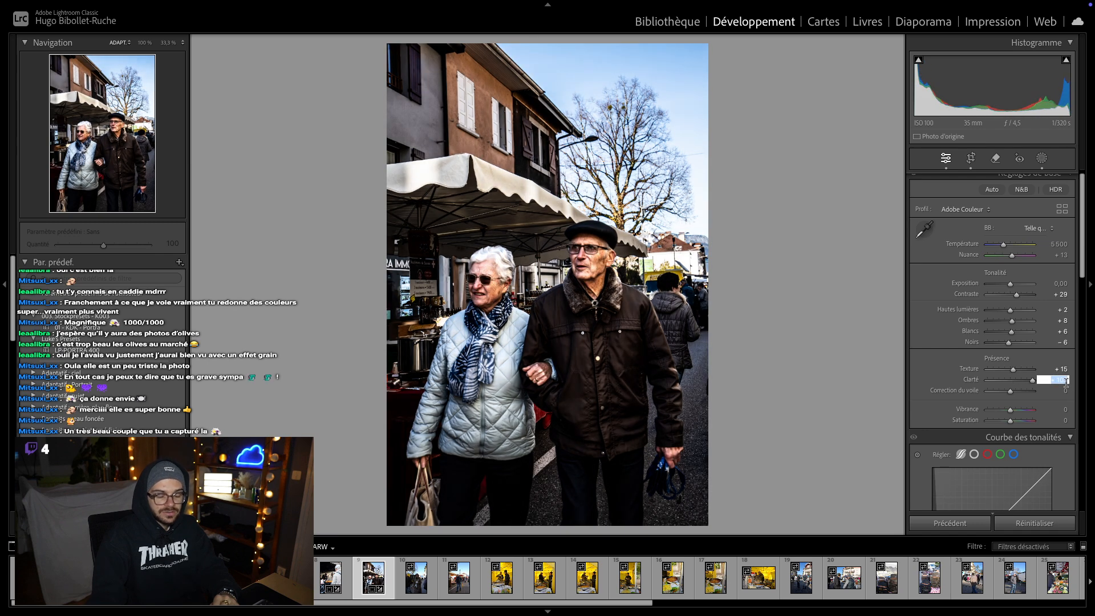
- Set the couple photo's Clarity to +10
text(10)
key(Return)
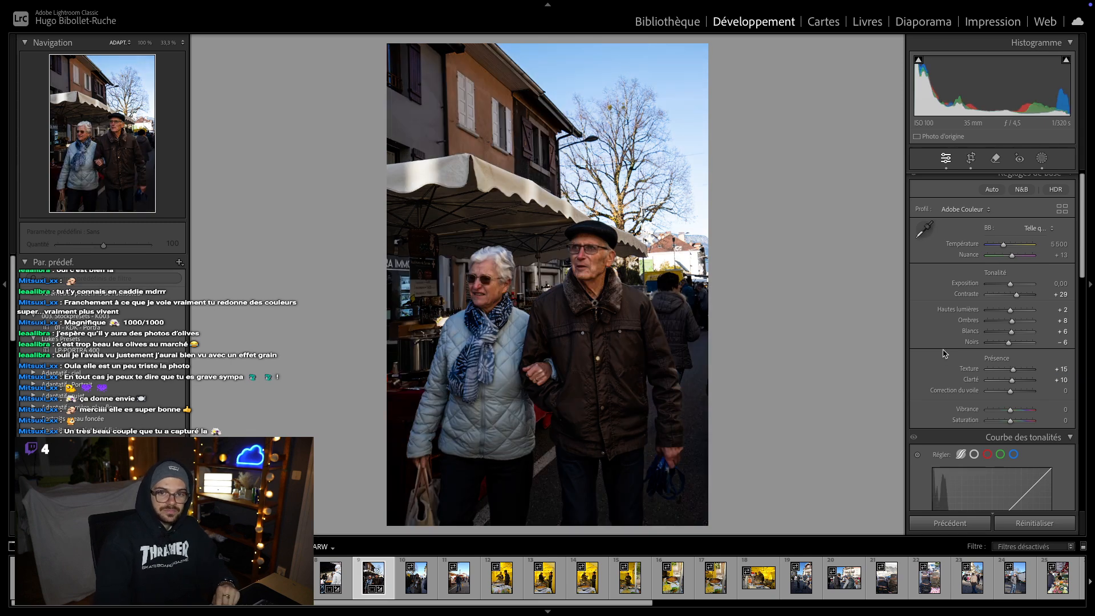
click(571, 263)
click(564, 294)
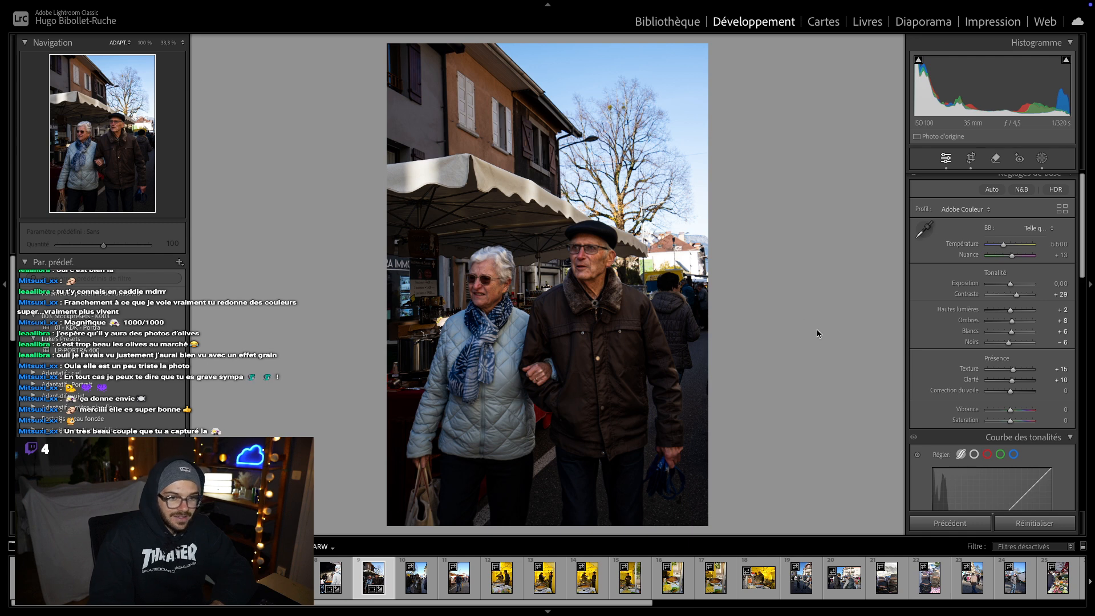
- Enable the lens profile correction for the photo of the older couple
scroll(924, 367, down, 1)
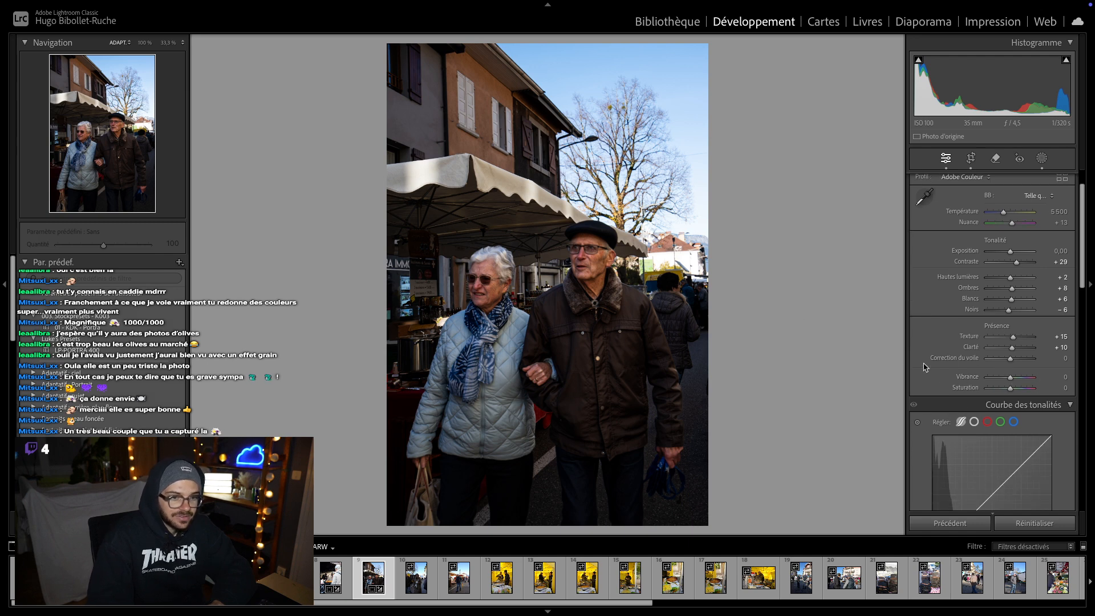
scroll(930, 365, down, 10)
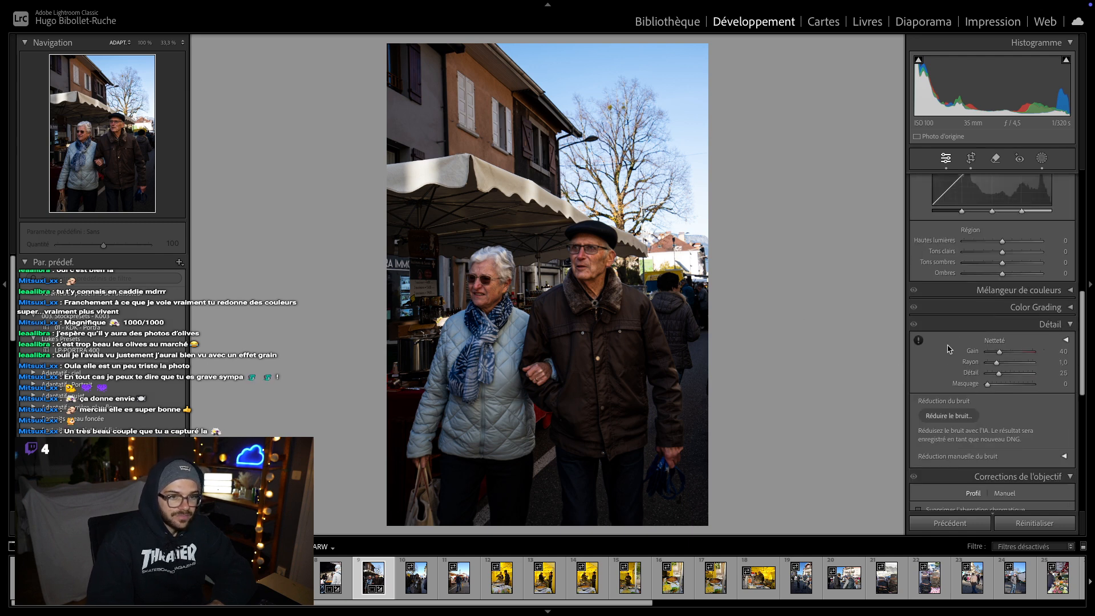
scroll(977, 409, down, 4)
click(943, 408)
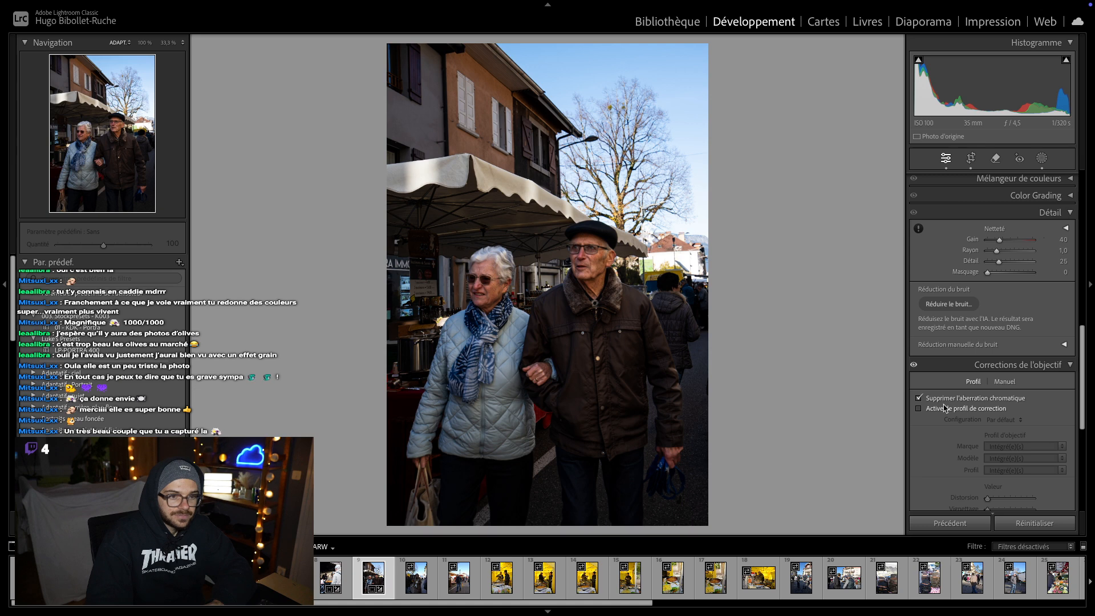
- Add film grain to the couple photo with the amount set to 60
scroll(931, 446, down, 5)
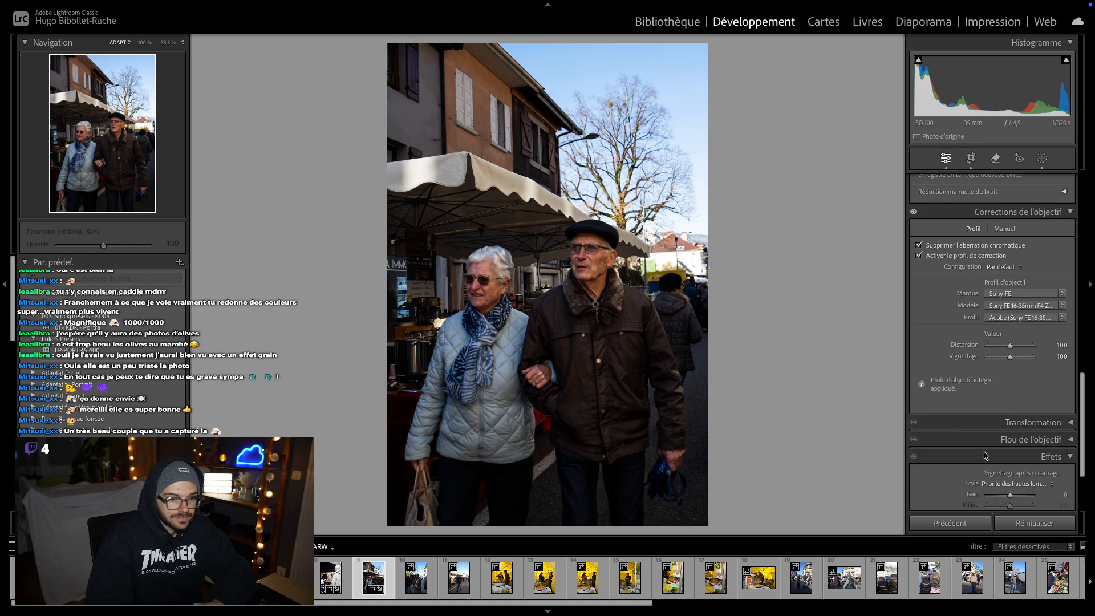
scroll(958, 462, down, 3)
scroll(1006, 479, down, 1)
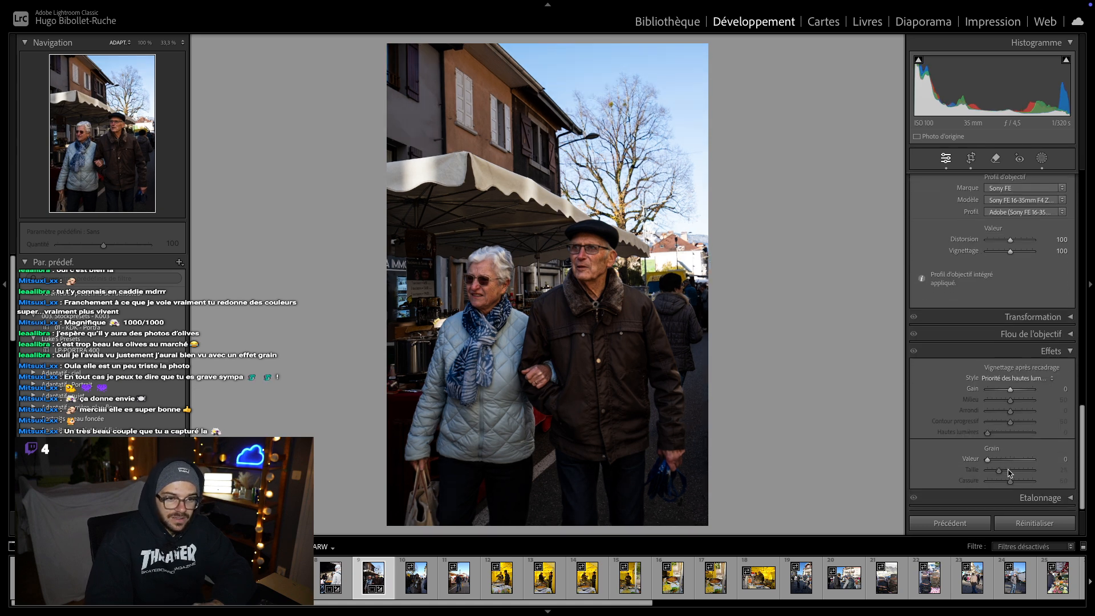
click(1044, 461)
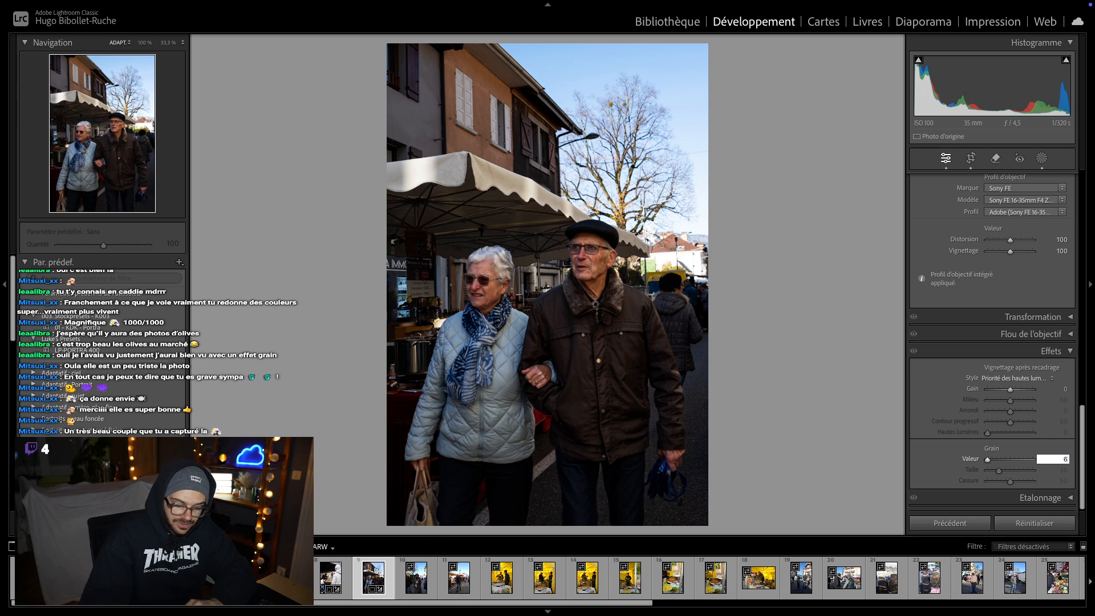
text(60)
key(Return)
- Set the grain size to 30 and its roughness to 60, and check the grain on the man's face at 100%
click(1063, 470)
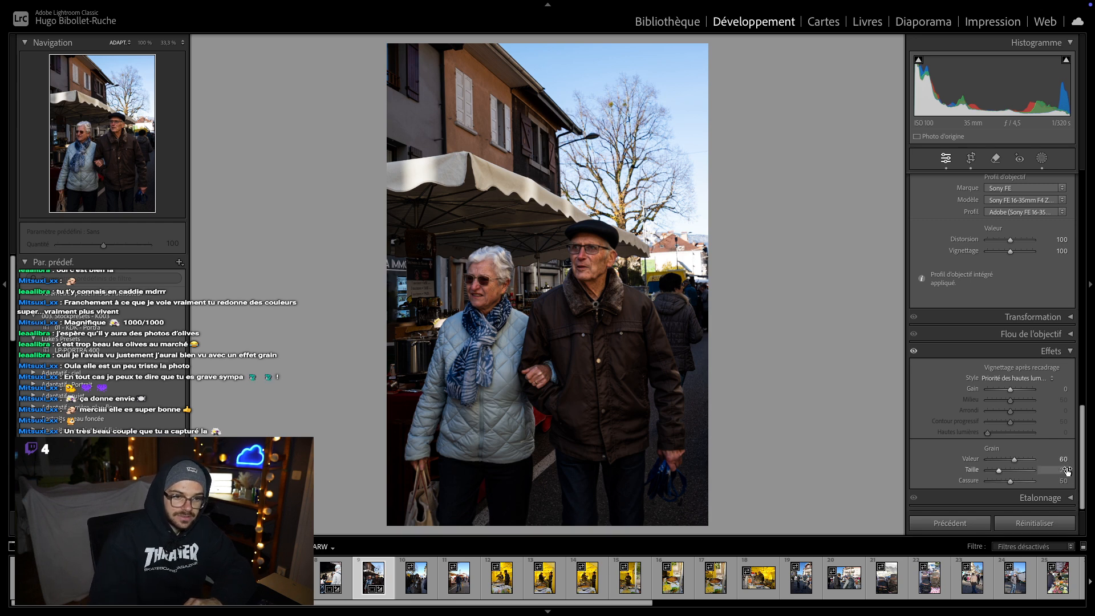
text(30)
key(Return)
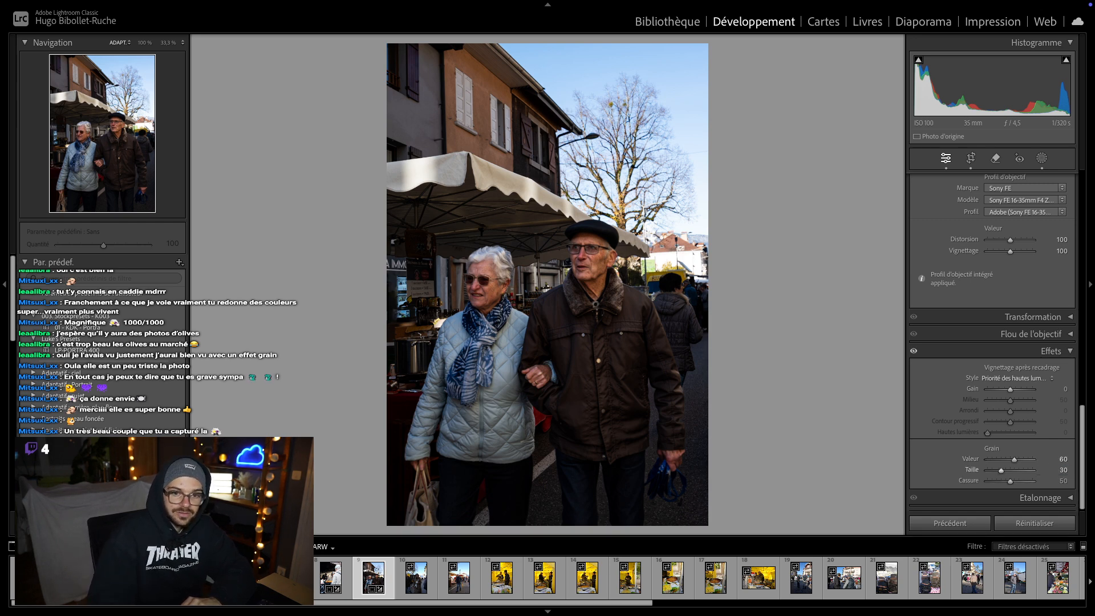
click(1064, 481)
text(60)
key(Return)
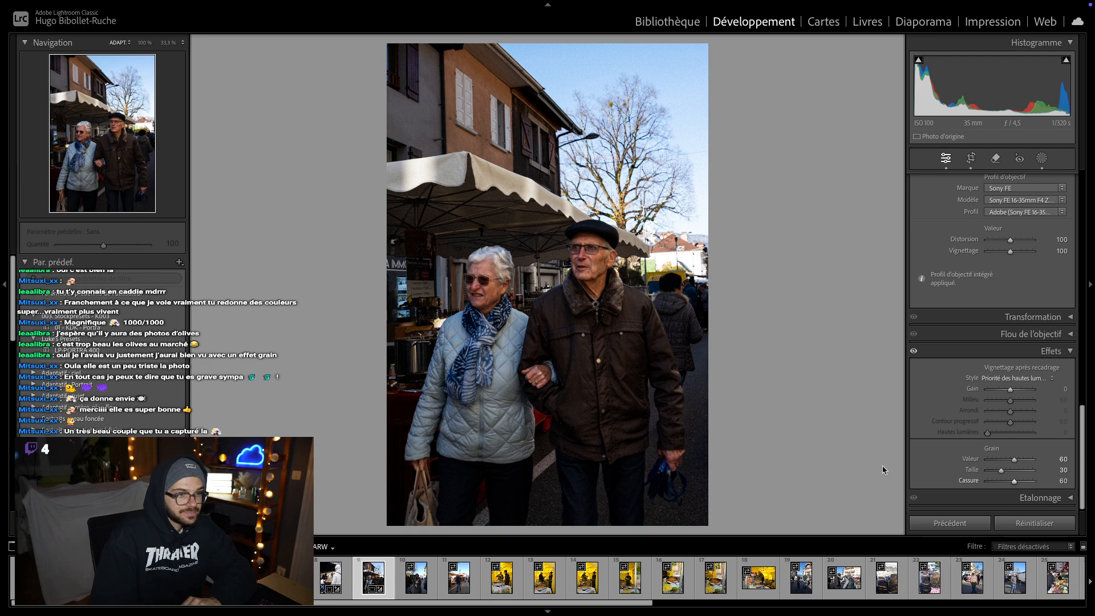
click(552, 238)
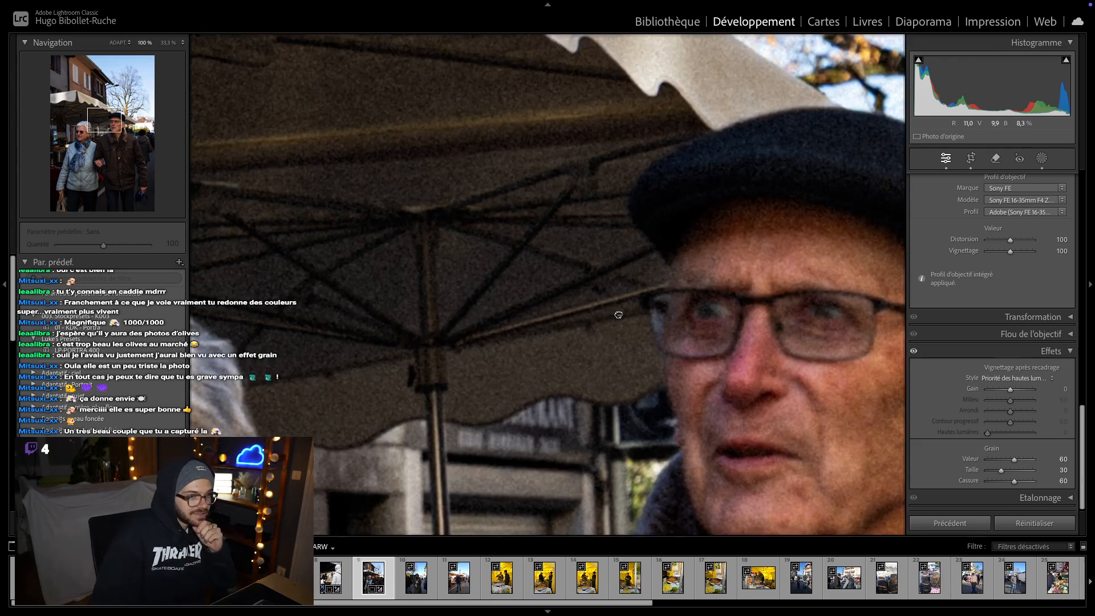
click(618, 315)
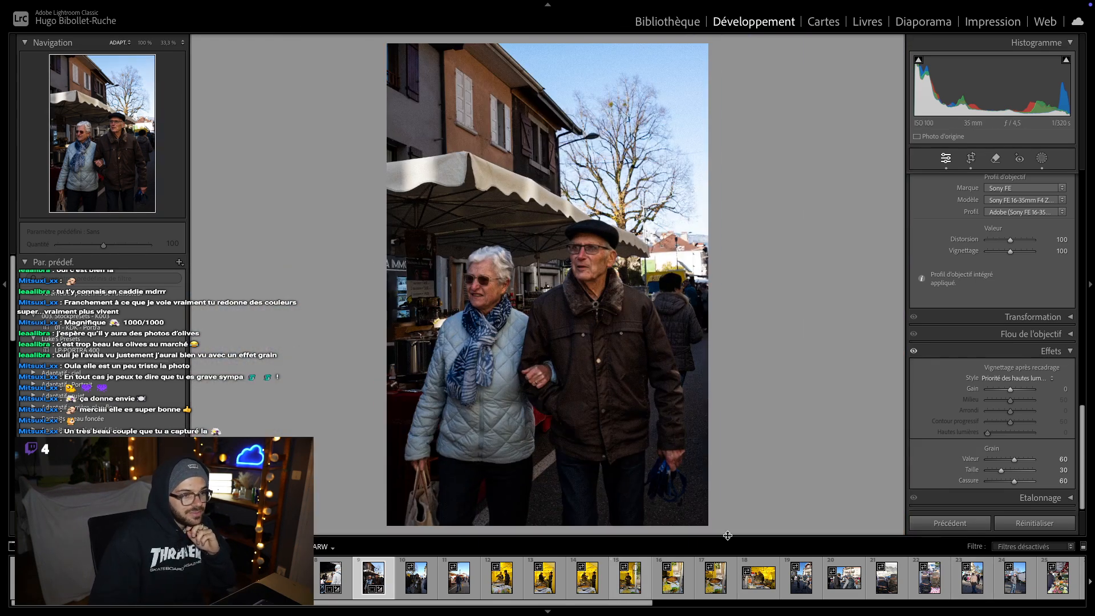
- Straighten the couple photo by rotating the crop to an angle of about 1.41
scroll(1011, 432, up, 10)
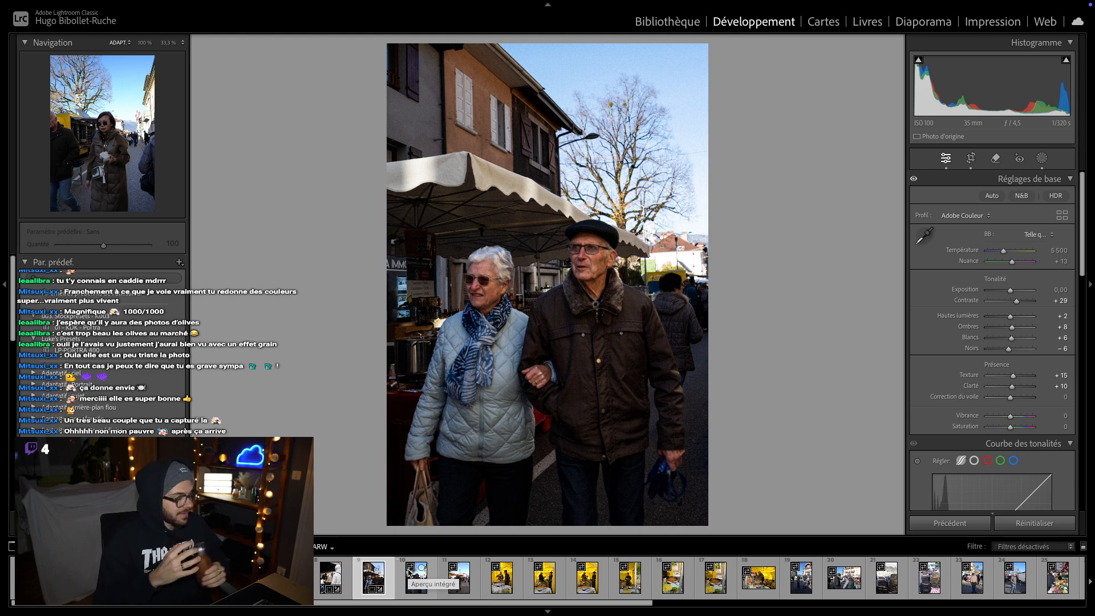
mouse_move(234, 3)
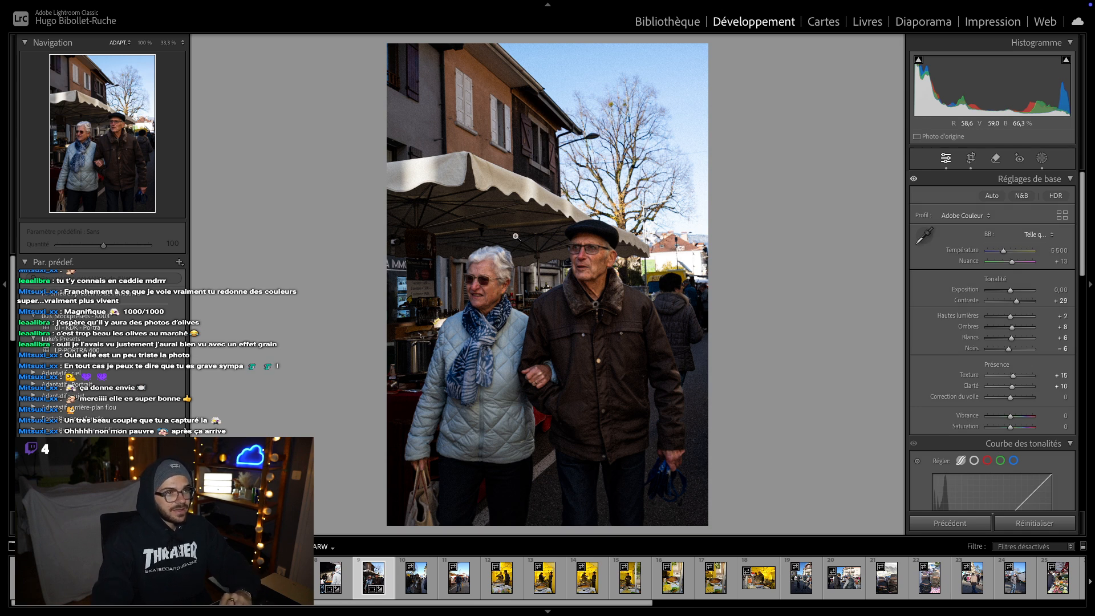
click(970, 158)
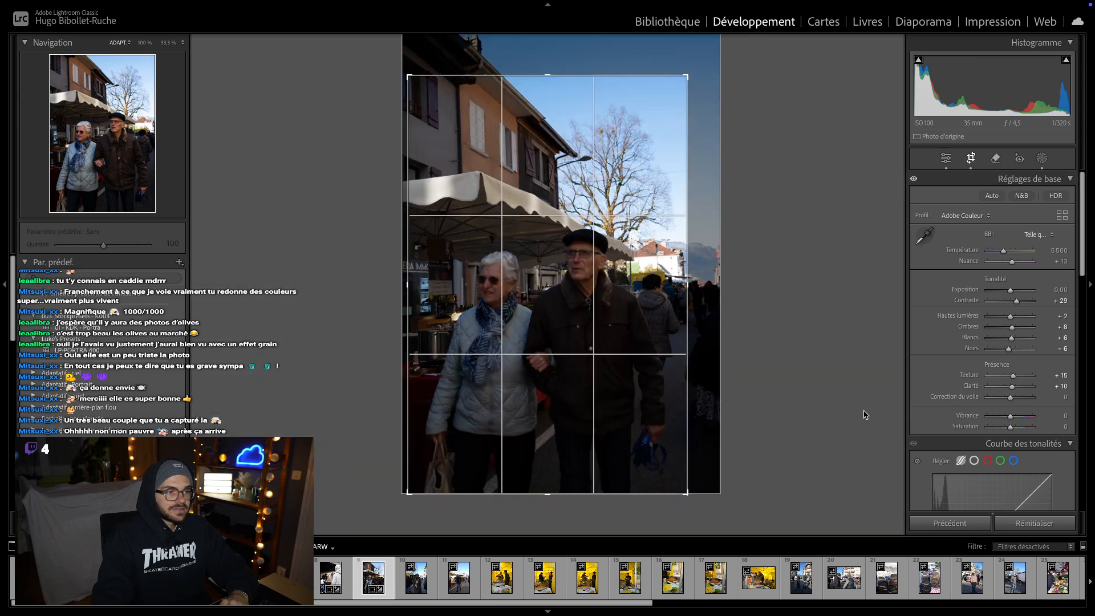
drag(728, 503, 723, 507)
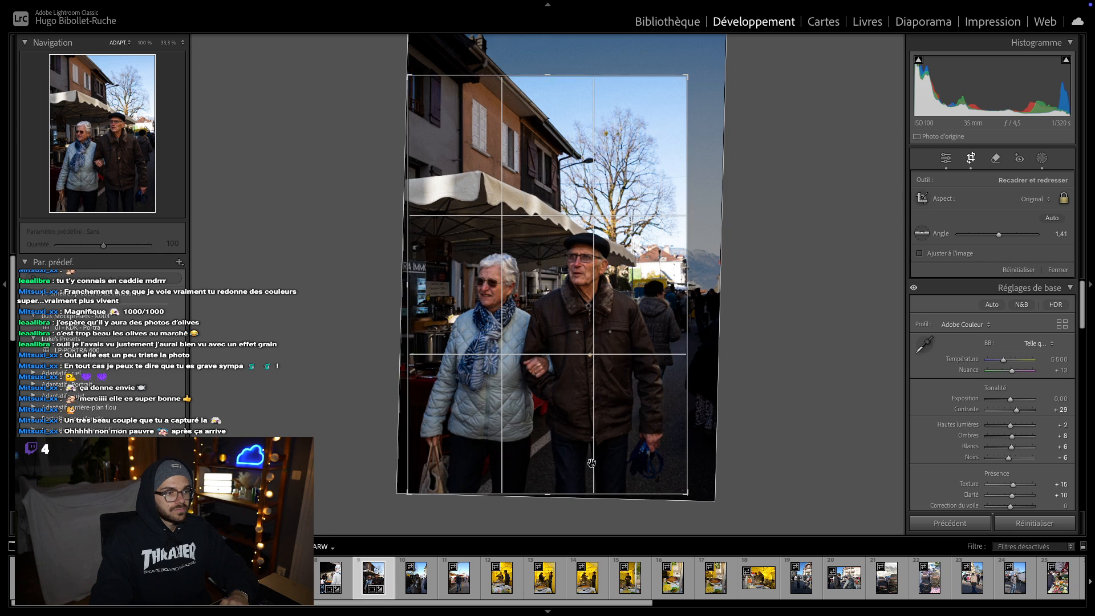
key(Return)
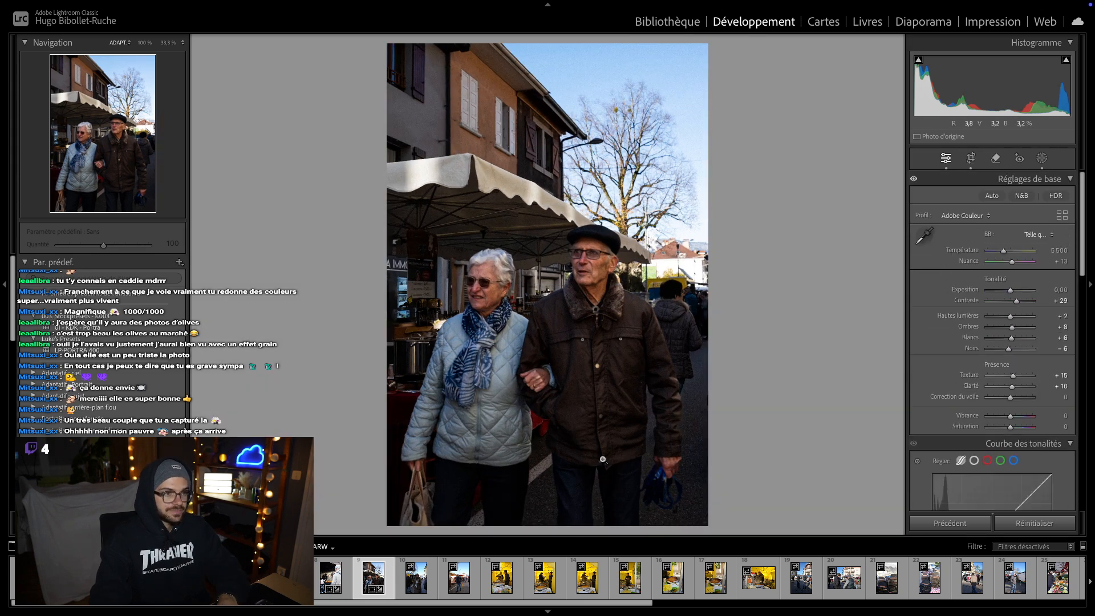
click(1041, 158)
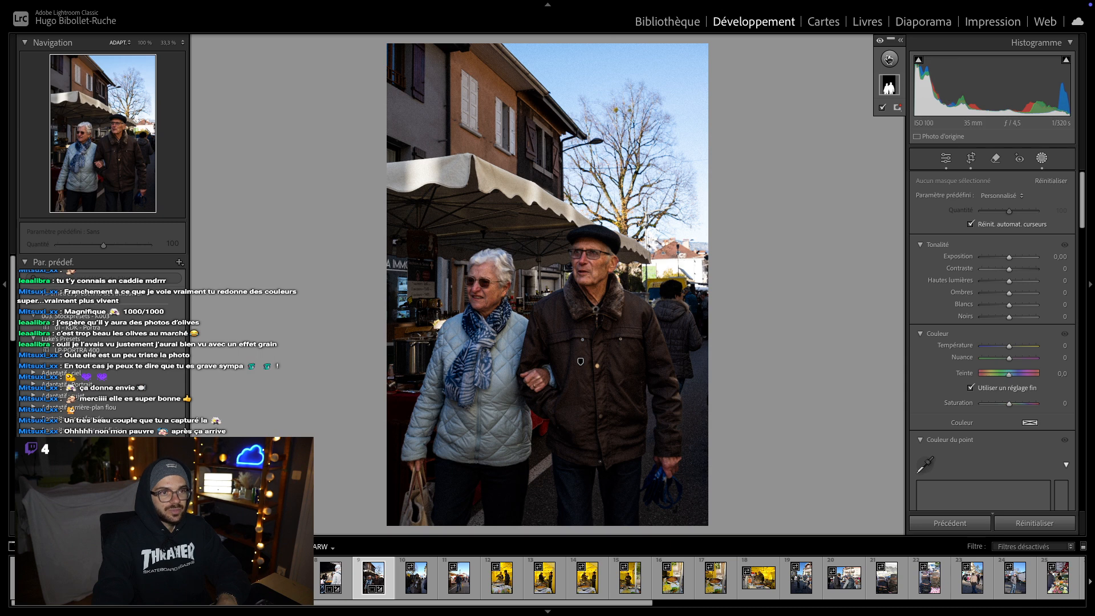
click(889, 58)
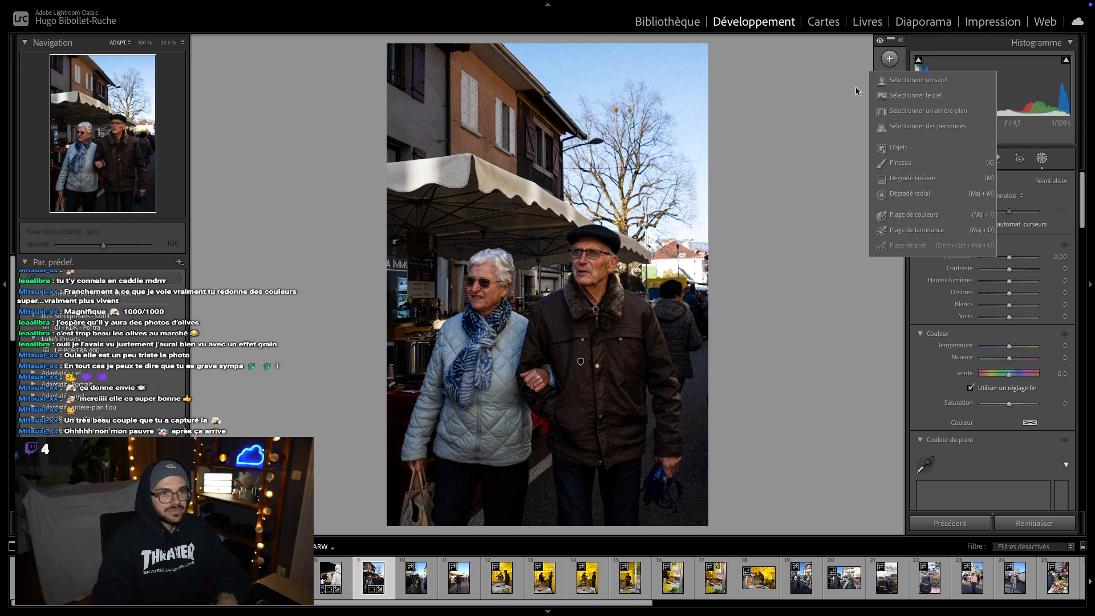
click(915, 80)
click(1041, 160)
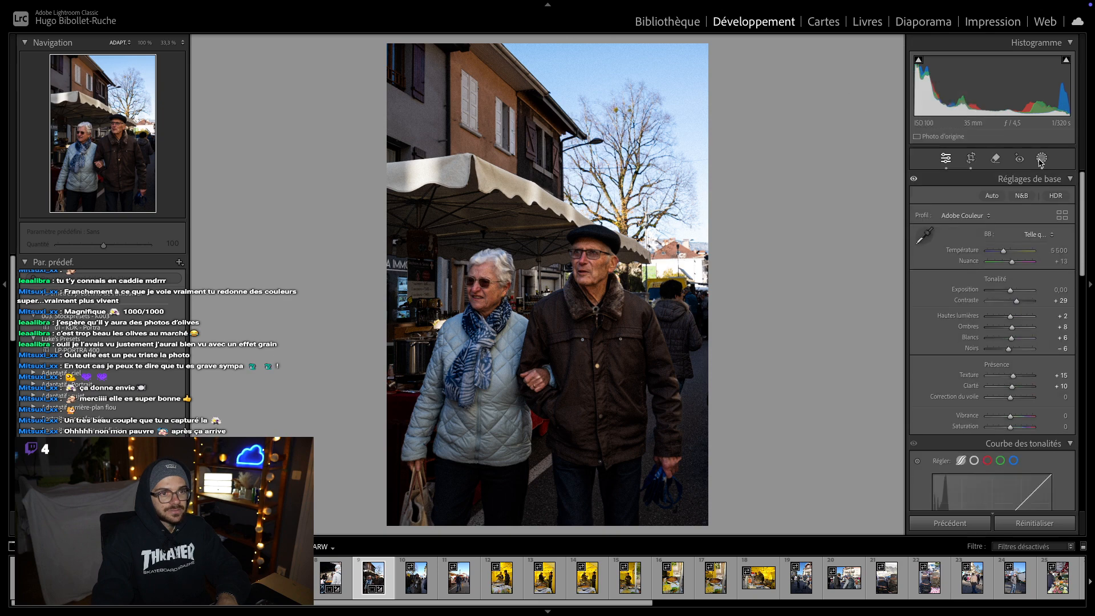
- Add a new mask to the couple photo that automatically selects the sky
click(1041, 160)
click(883, 57)
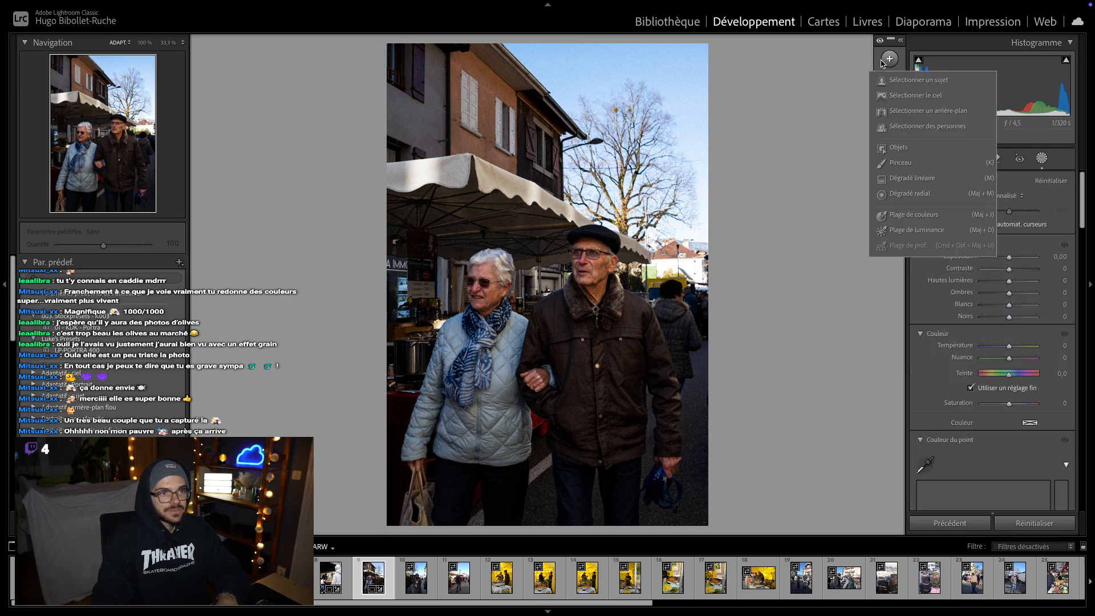
click(900, 96)
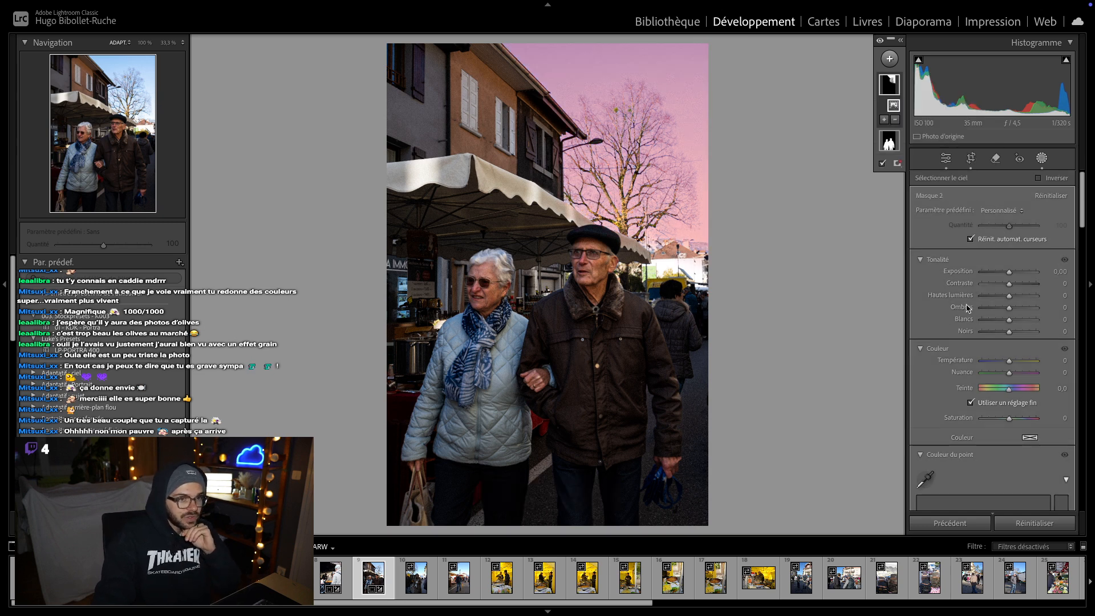
- Darken the masked sky by lowering its exposure to roughly −1 and setting its blacks to −5
mouse_move(1009, 283)
mouse_down()
mouse_move(1024, 289)
mouse_move(1002, 276)
mouse_up()
double_click(1019, 285)
drag(1009, 334, 1007, 334)
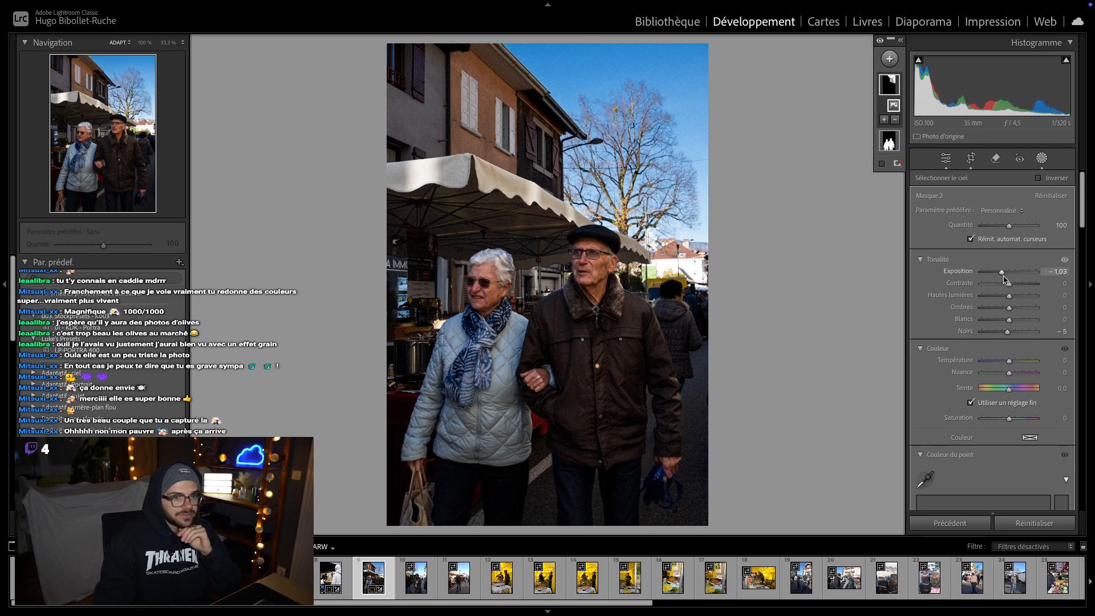
drag(1003, 273, 1005, 276)
key(Escape)
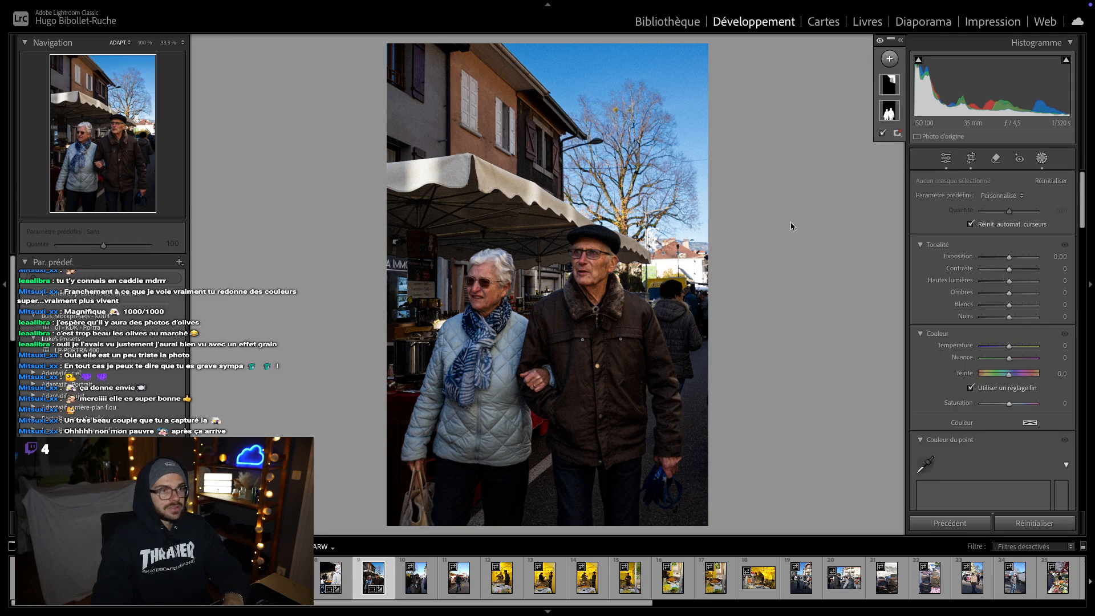
key(Escape)
- Examine the couple's faces, the awning and the surrounding details of the edited photo at 100% zoom
click(555, 209)
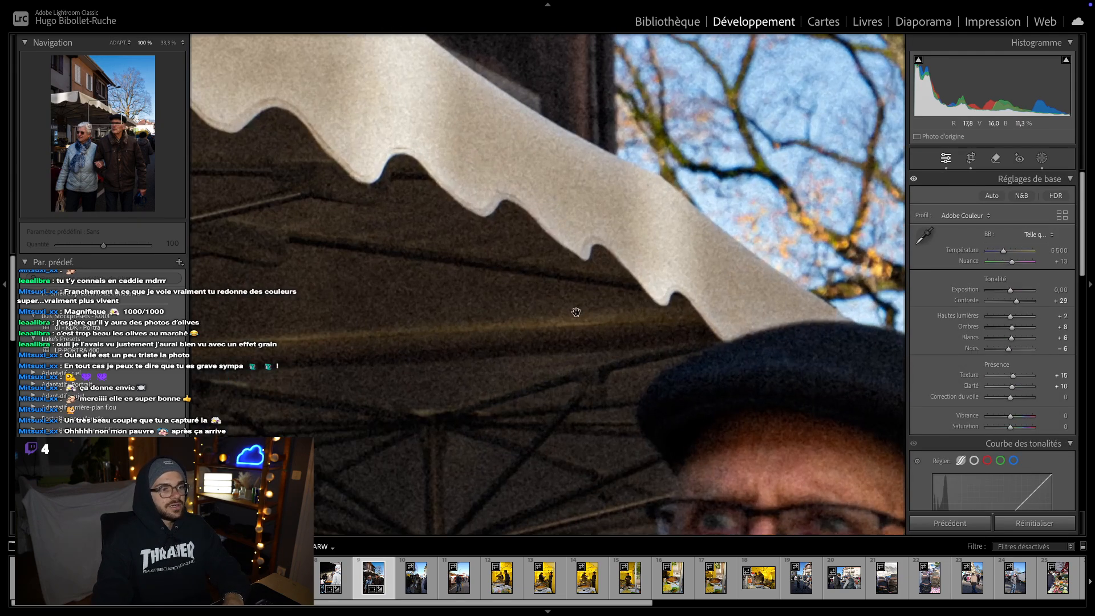
drag(677, 484, 590, 231)
click(589, 286)
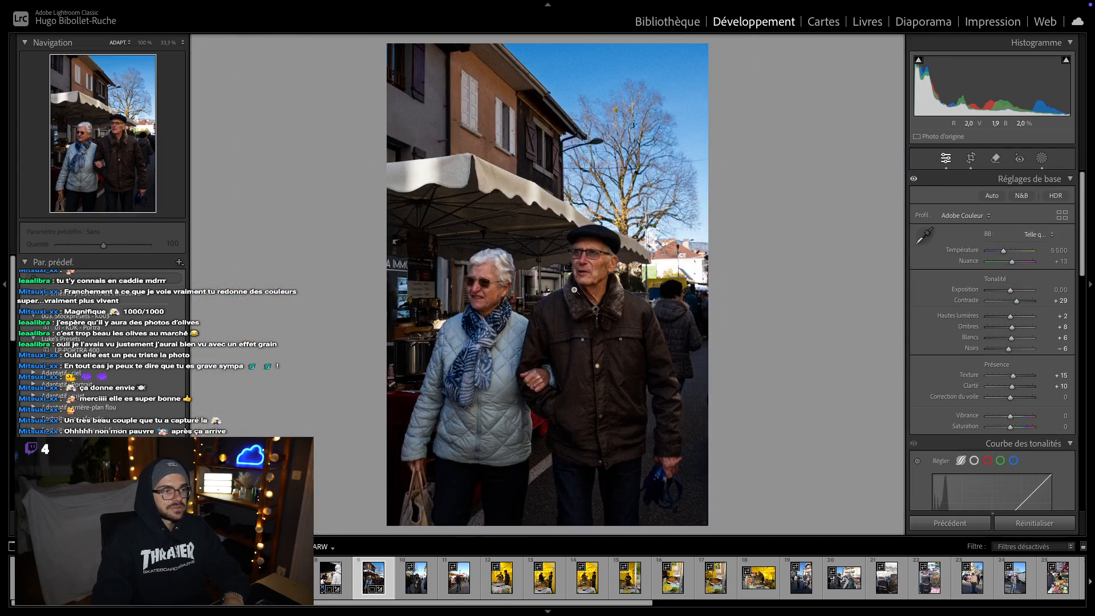
click(615, 288)
drag(616, 288, 565, 204)
drag(500, 128, 564, 261)
click(590, 316)
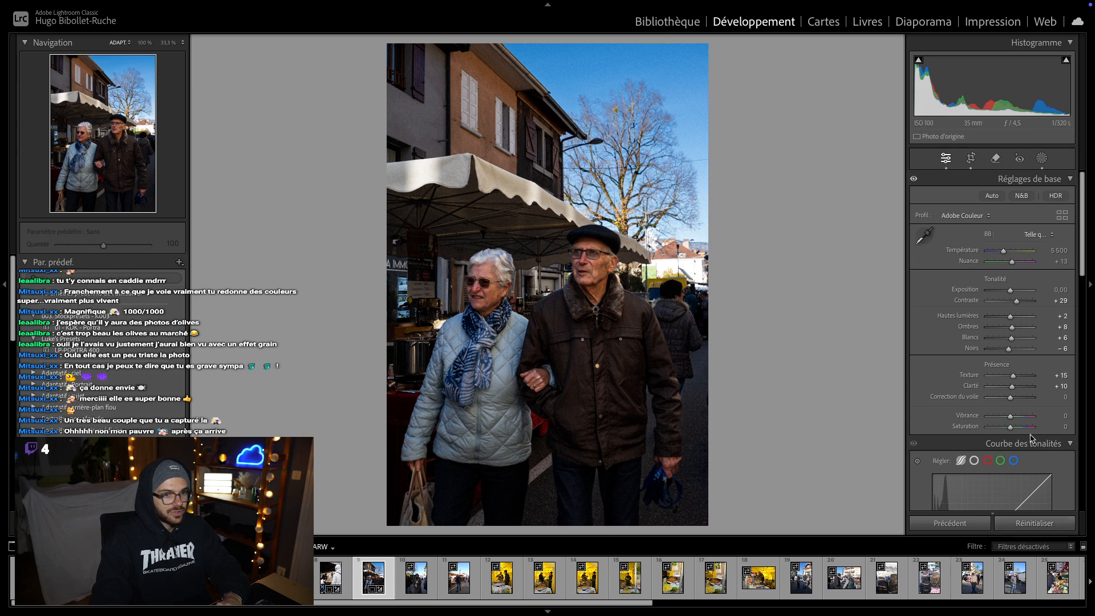
- Try a strongly reduced overall saturation on the couple photo
drag(1011, 428, 958, 437)
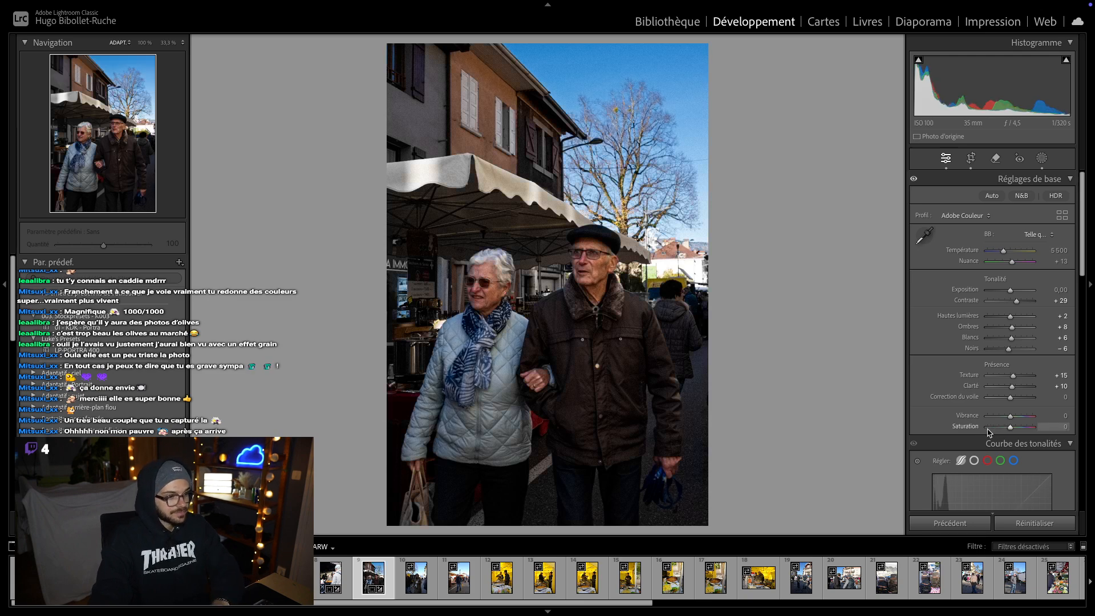
- Remove the following photo, the woman in sunglasses and a long coat, from the series
key(Right)
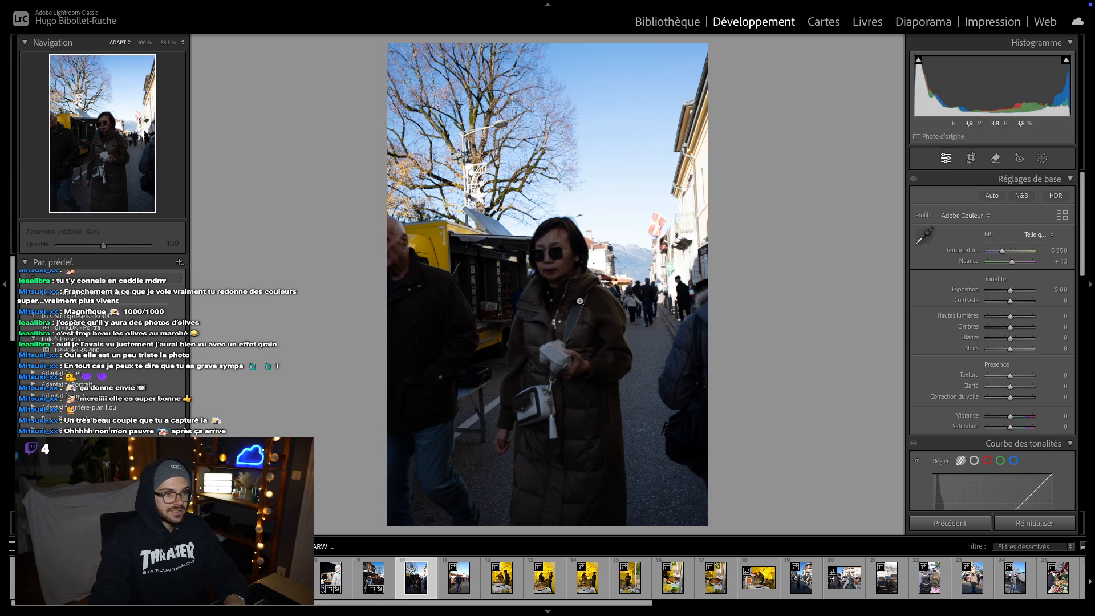
key(Delete)
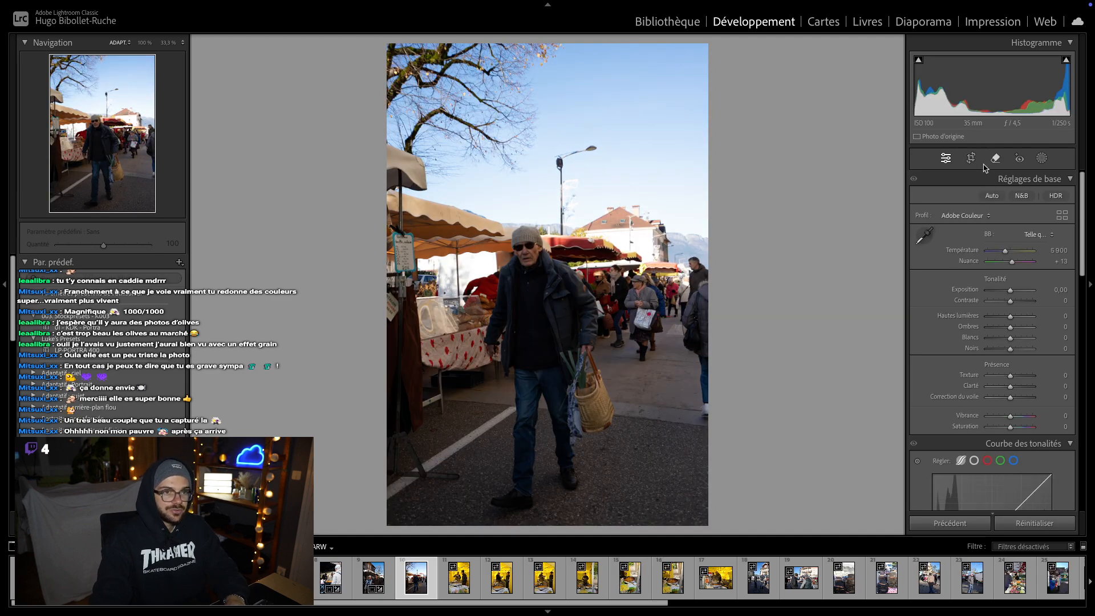
- Crop the photo of the man with the basket tighter from its upper edge, keeping the original aspect ratio
click(971, 159)
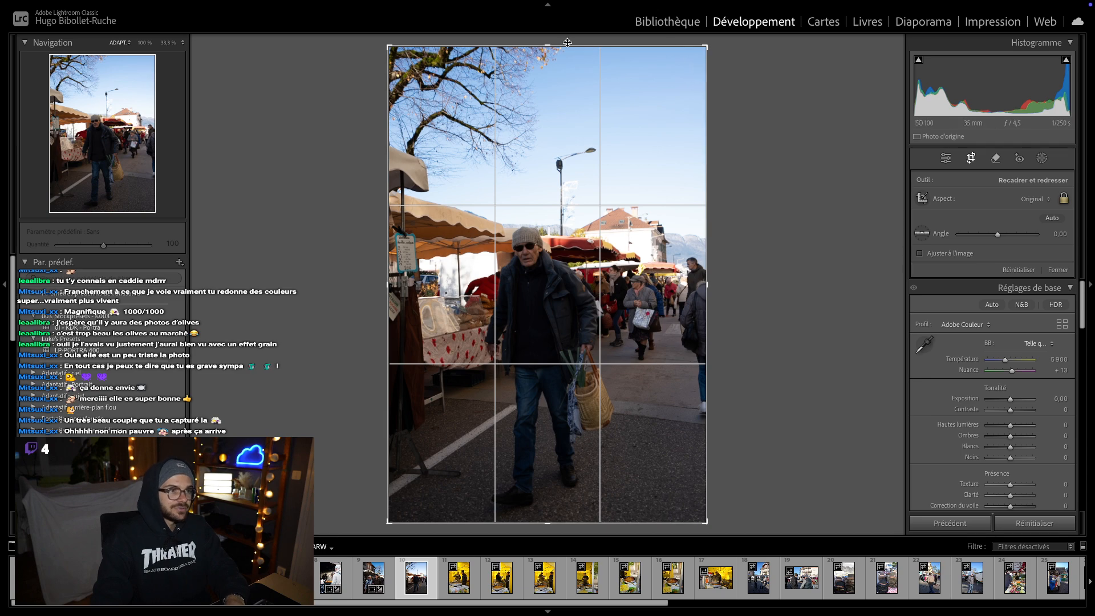
drag(561, 47, 562, 83)
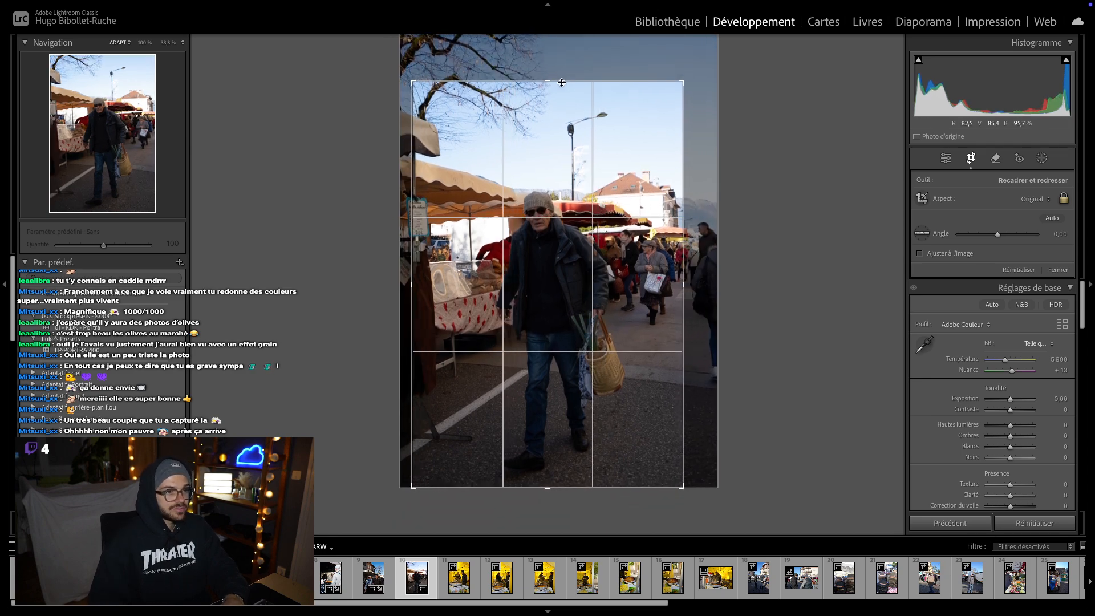
key(Return)
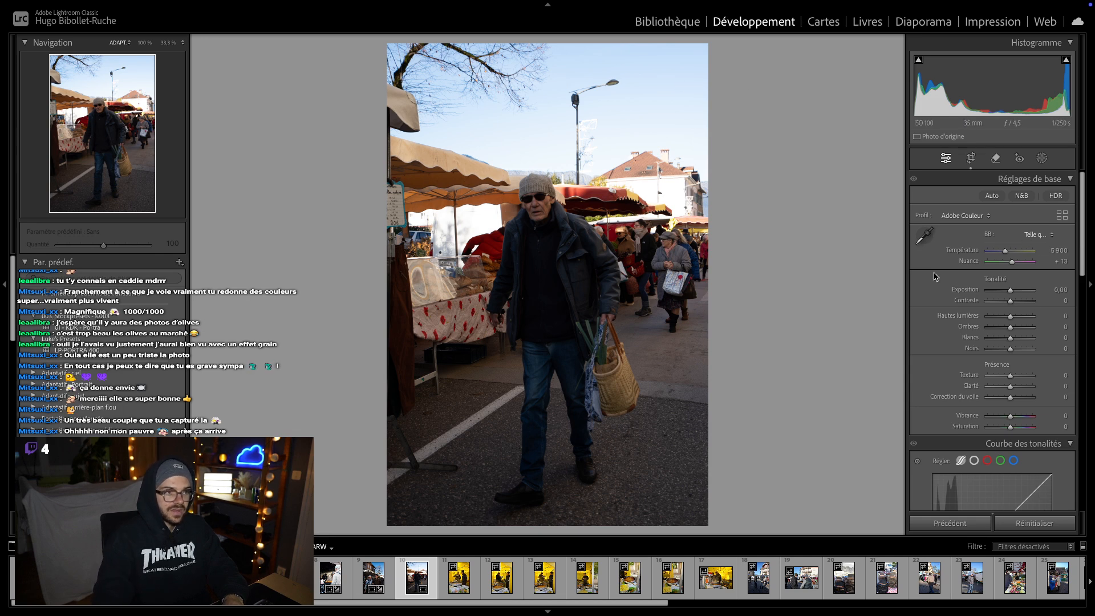
- Set the contrast of the photo of the man with the basket to +20
drag(1014, 307, 1014, 306)
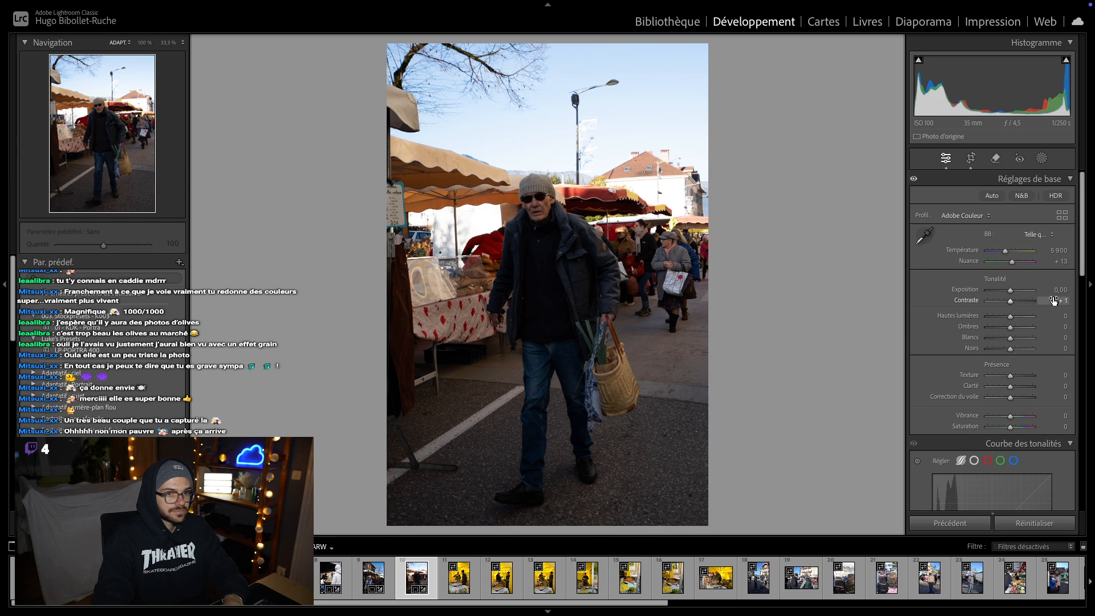
drag(1023, 308, 1015, 308)
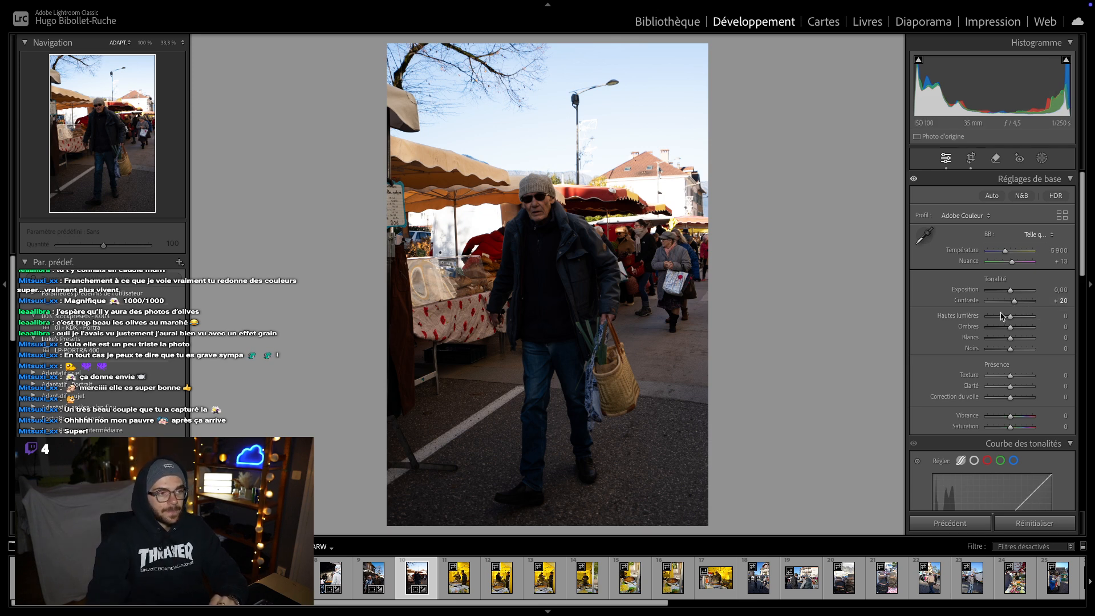
double_click(1013, 340)
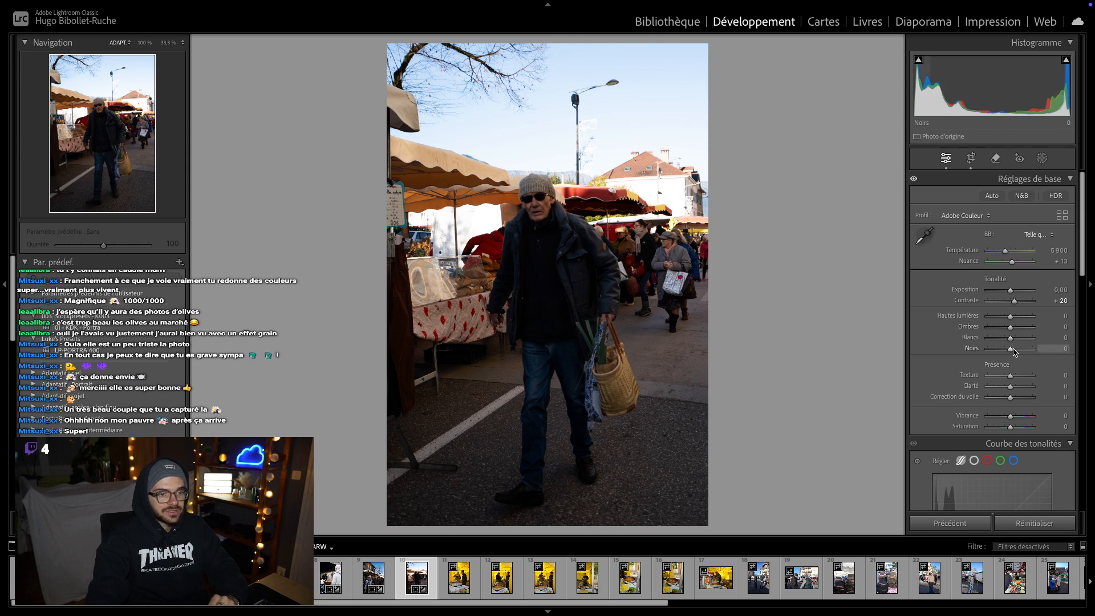
- Set the overall saturation of the photo of the man with the basket to +15
click(1056, 427)
text(15)
key(Return)
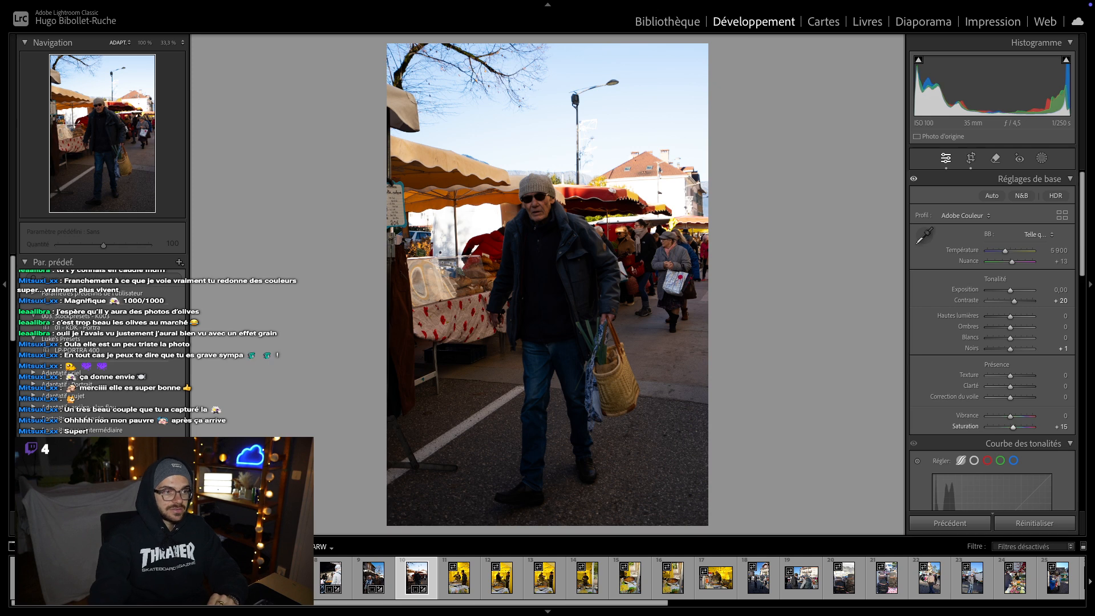
- Add a subject mask on the man with contrast 37, highlights 12, shadows 30, whites 41 and saturation 11
click(1041, 158)
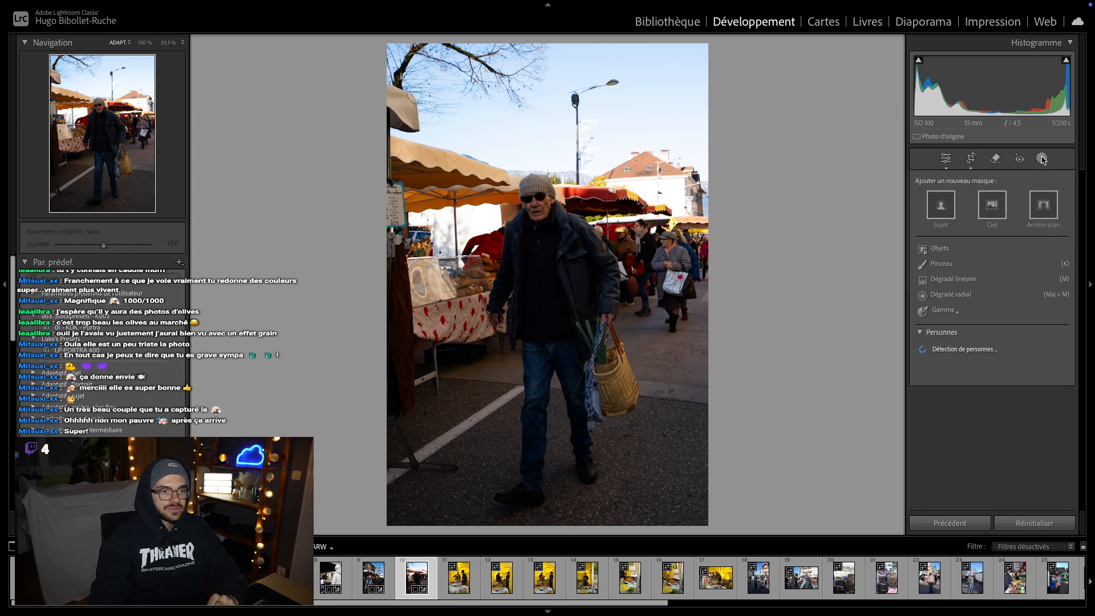
click(945, 209)
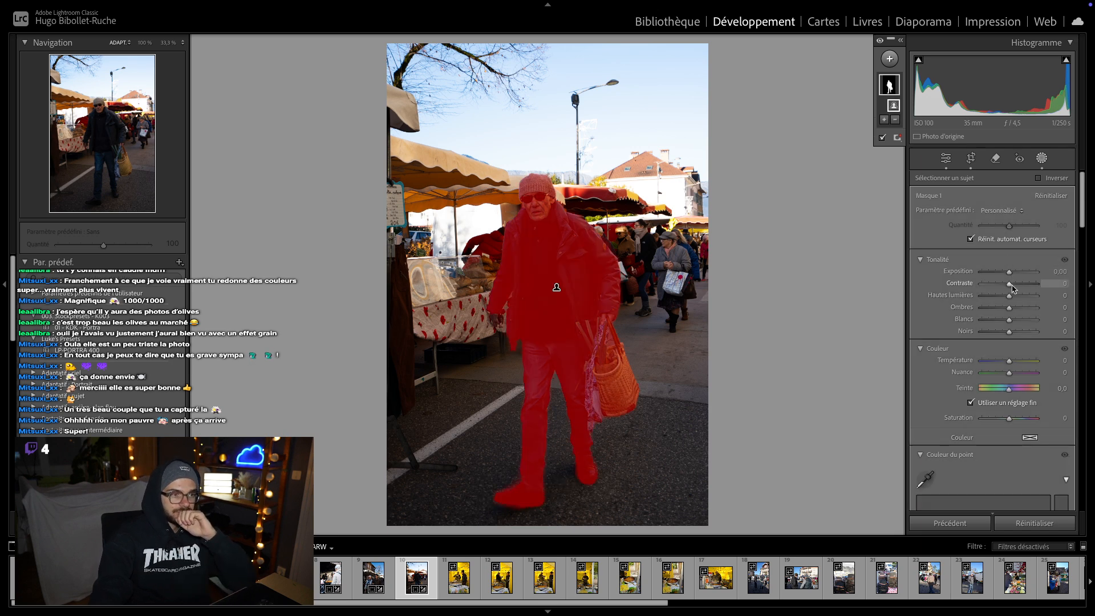
drag(1013, 308, 1021, 287)
drag(1009, 419, 1013, 420)
mouse_move(1011, 324)
mouse_down()
mouse_move(1024, 324)
mouse_move(1013, 295)
mouse_move(1022, 321)
mouse_up()
drag(1018, 284, 1019, 286)
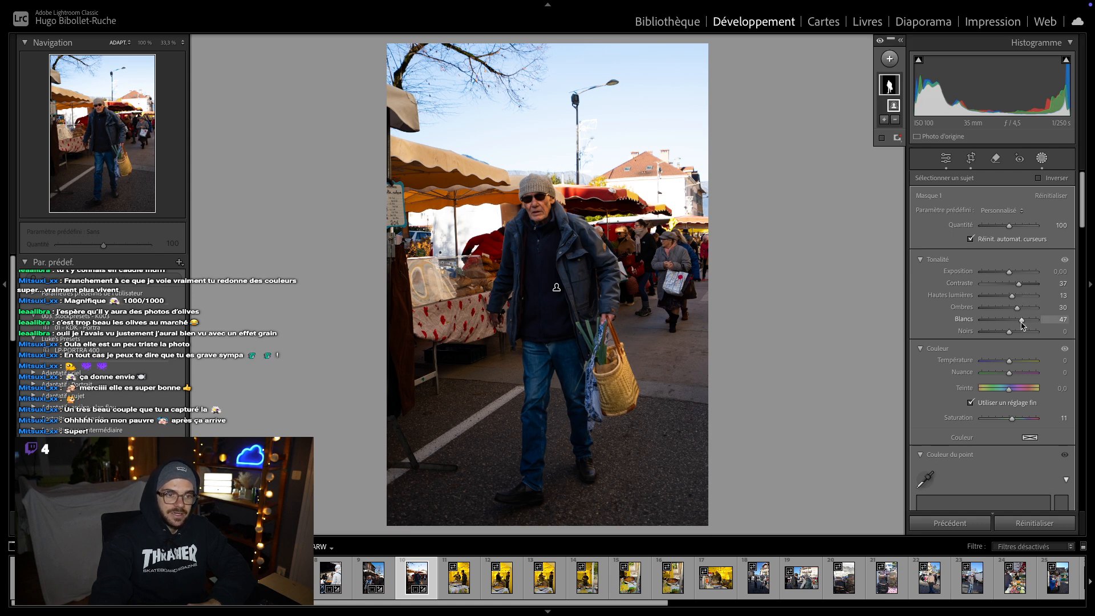
drag(1022, 325, 1013, 298)
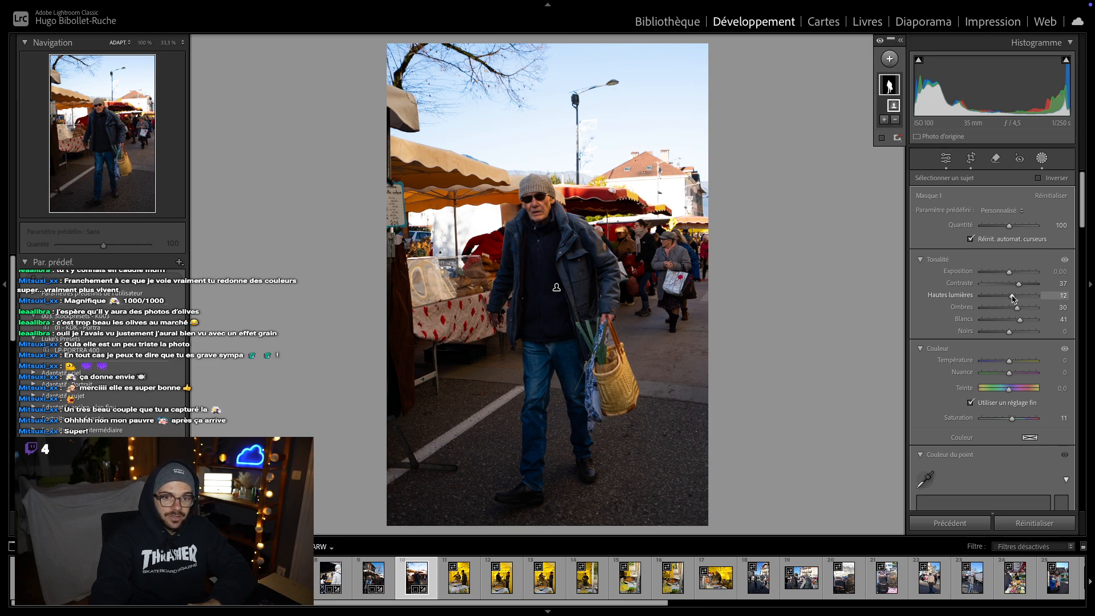
click(706, 287)
click(1046, 158)
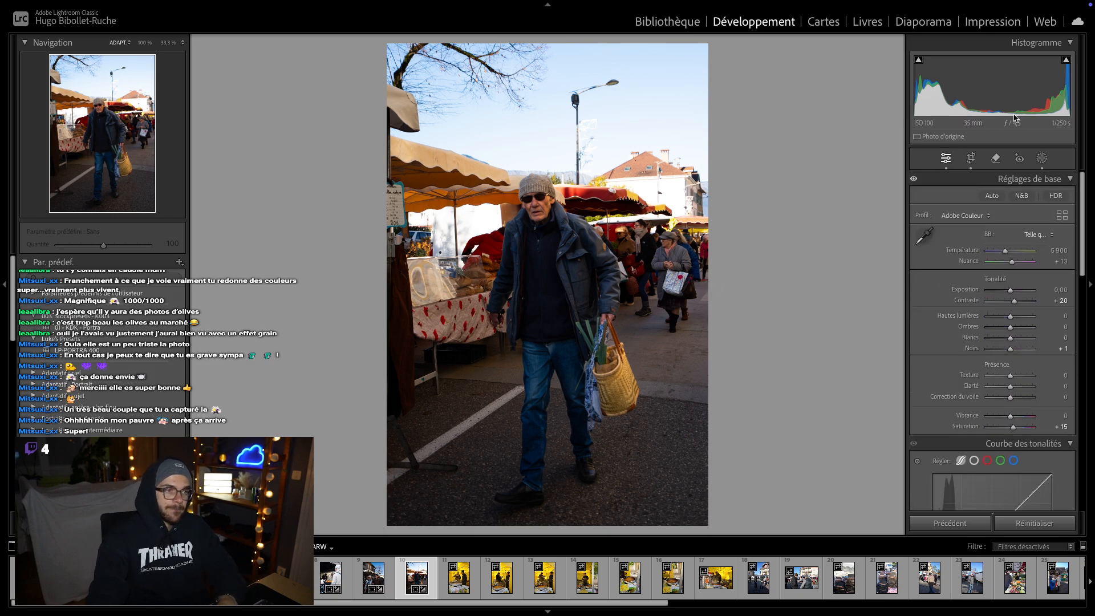
- Add a sky mask to the photo of the man with the basket and darken the sky to a deeper blue
click(1042, 159)
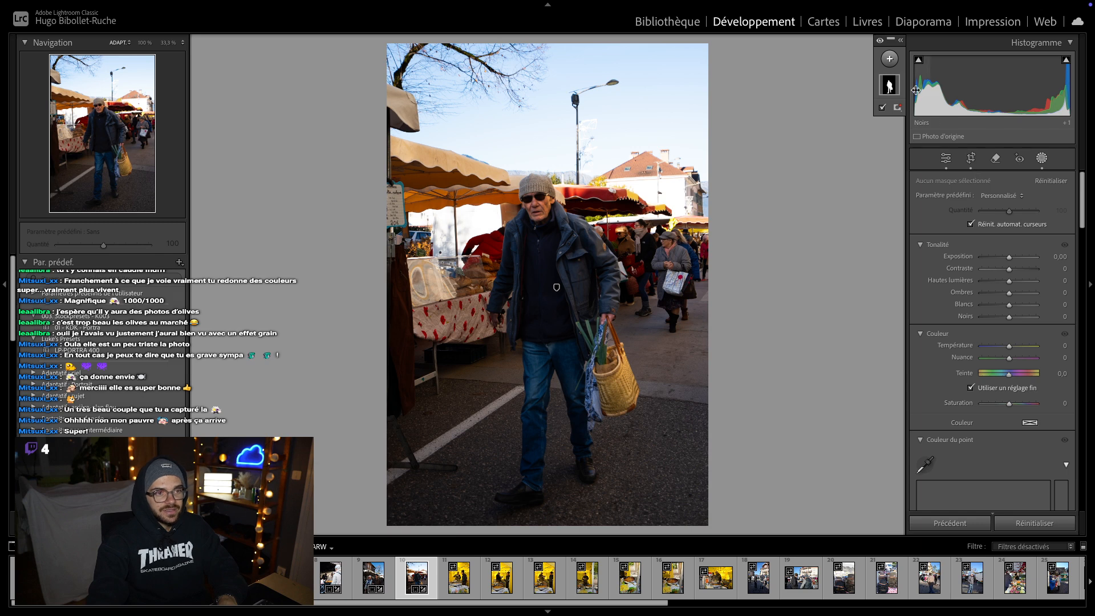
click(891, 61)
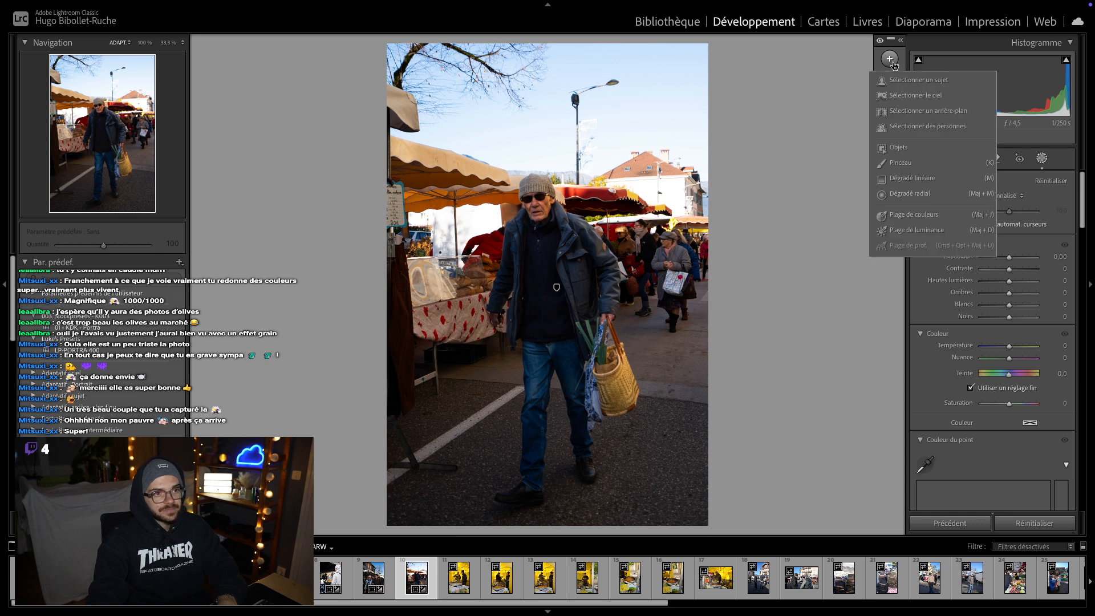
click(904, 95)
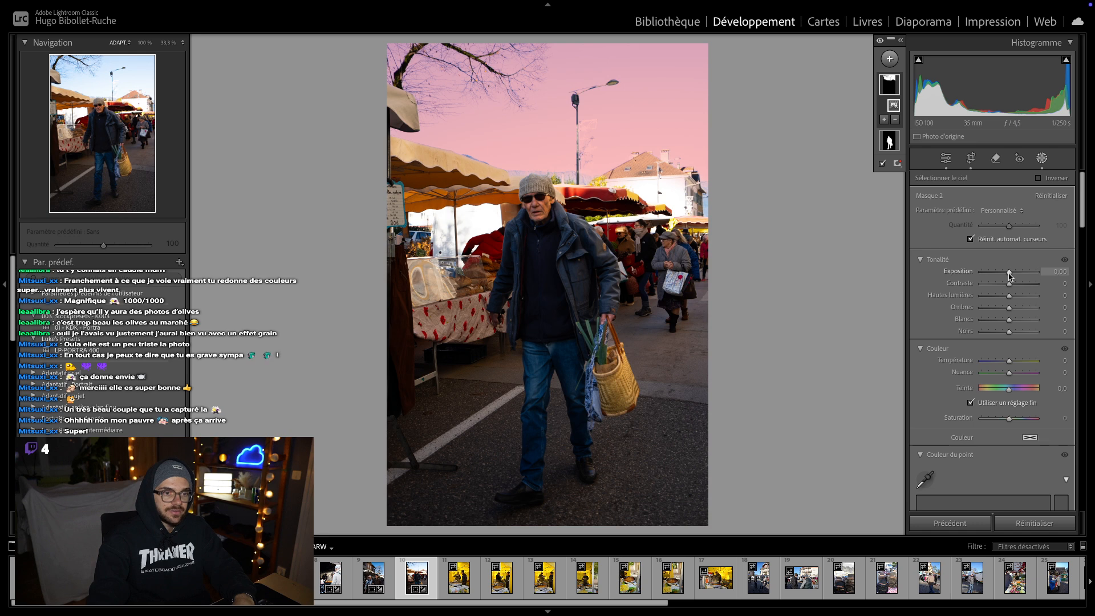
mouse_move(1009, 276)
mouse_down()
mouse_move(997, 276)
mouse_move(1014, 285)
mouse_up()
key(Delete)
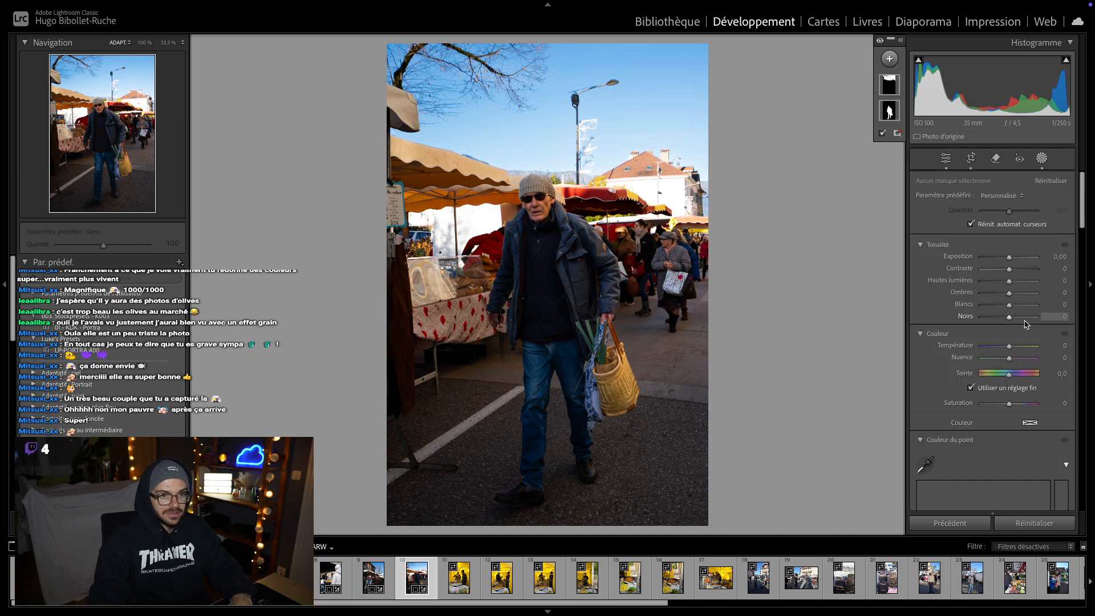
key(Escape)
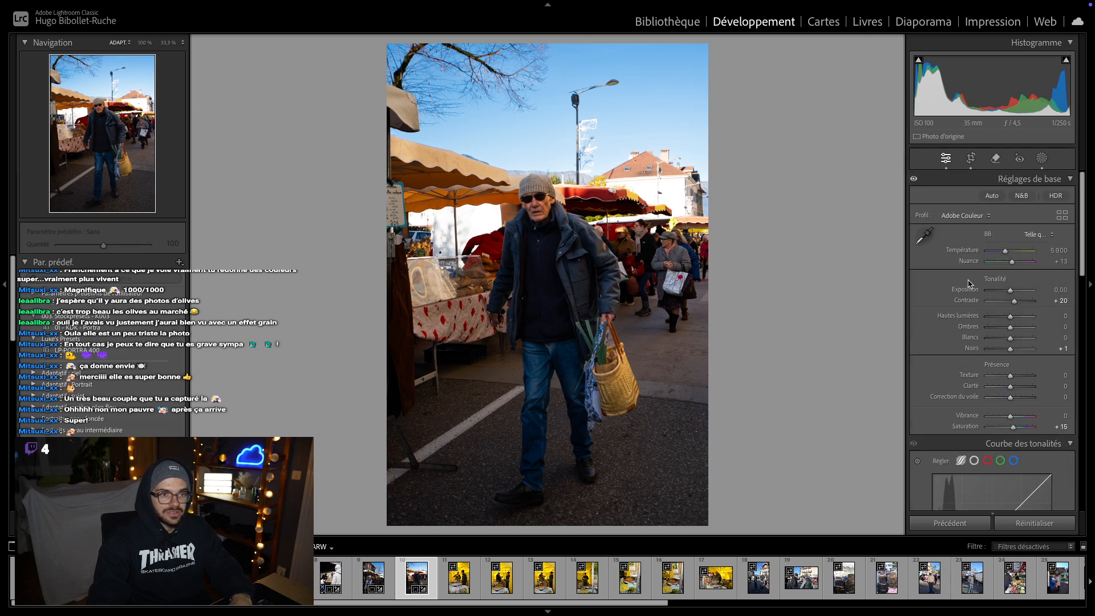
- Set both the texture and the clarity of the photo of the man with the basket to +15
click(1056, 376)
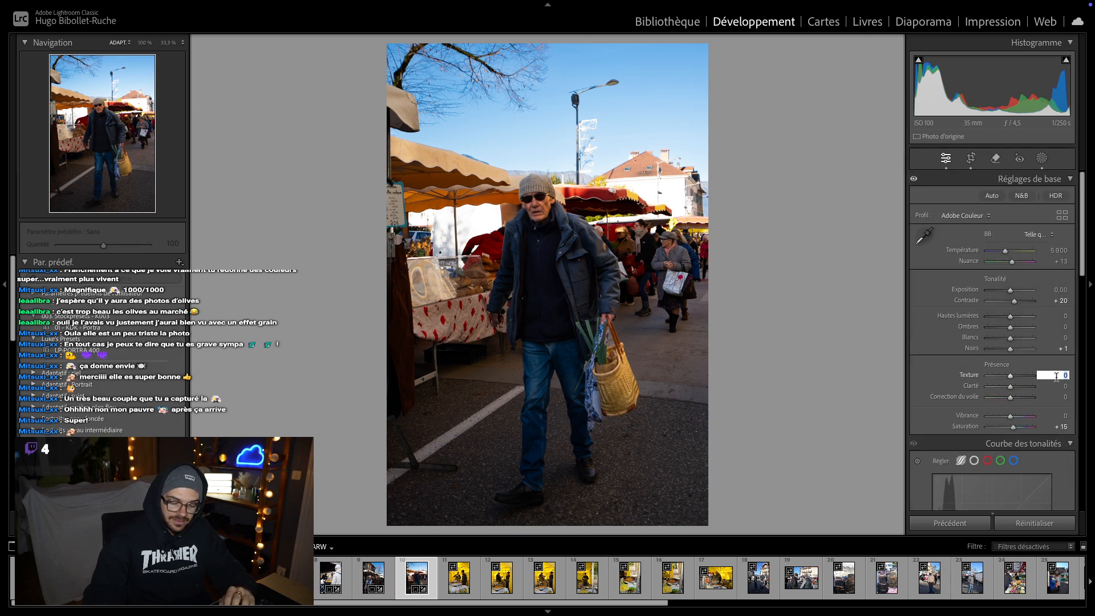
text(15)
key(Return)
click(1064, 386)
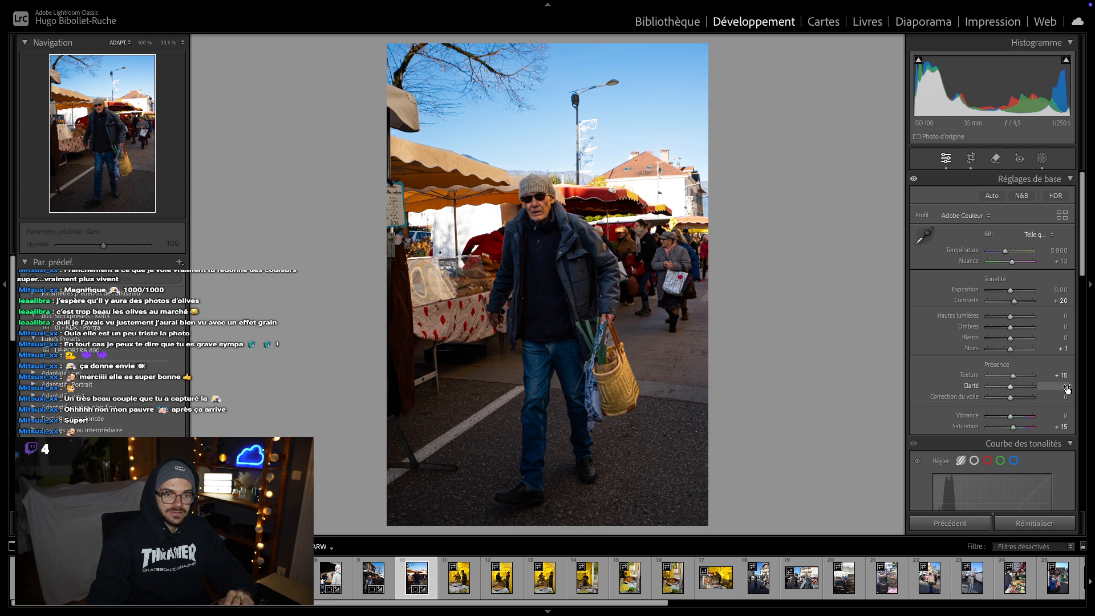
text(15)
key(Return)
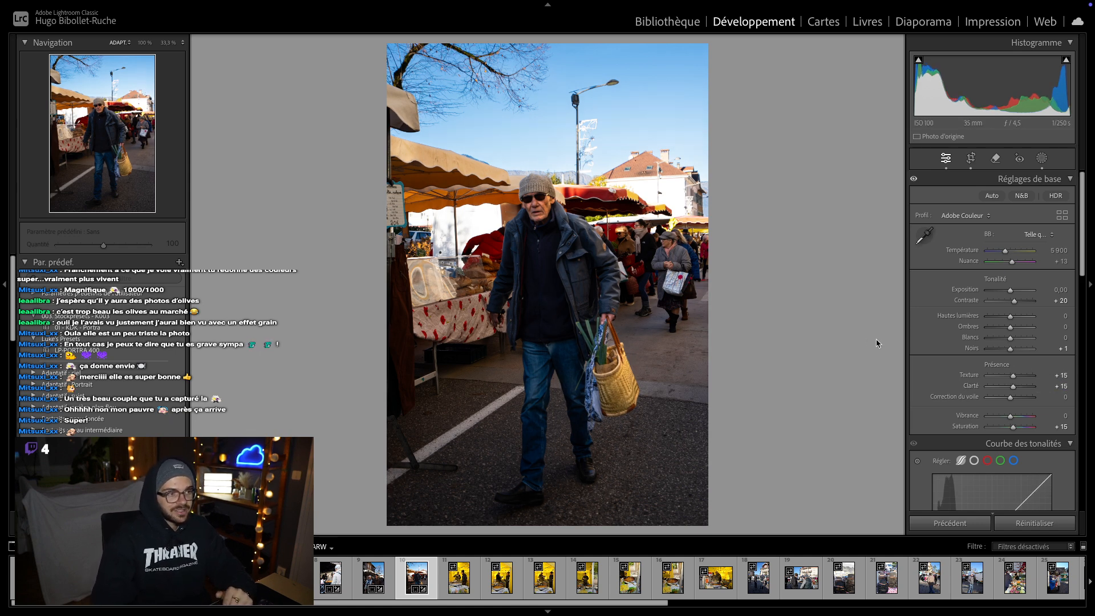
- Straighten the photo of the man with the basket by rotating the crop to an angle of 0.82
scroll(927, 349, down, 2)
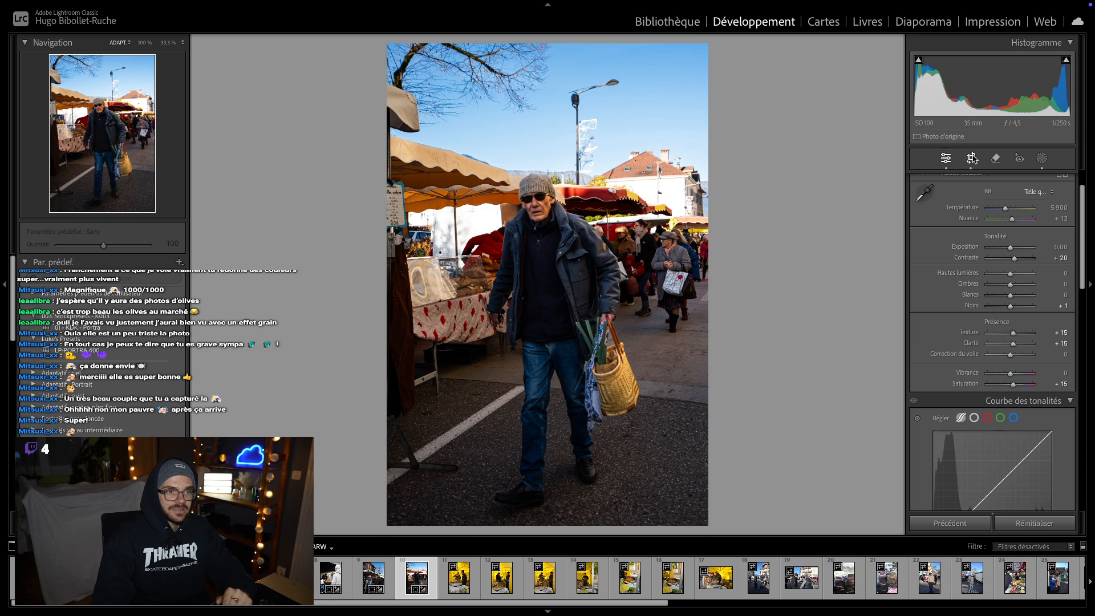
click(970, 158)
drag(697, 493, 694, 498)
key(Return)
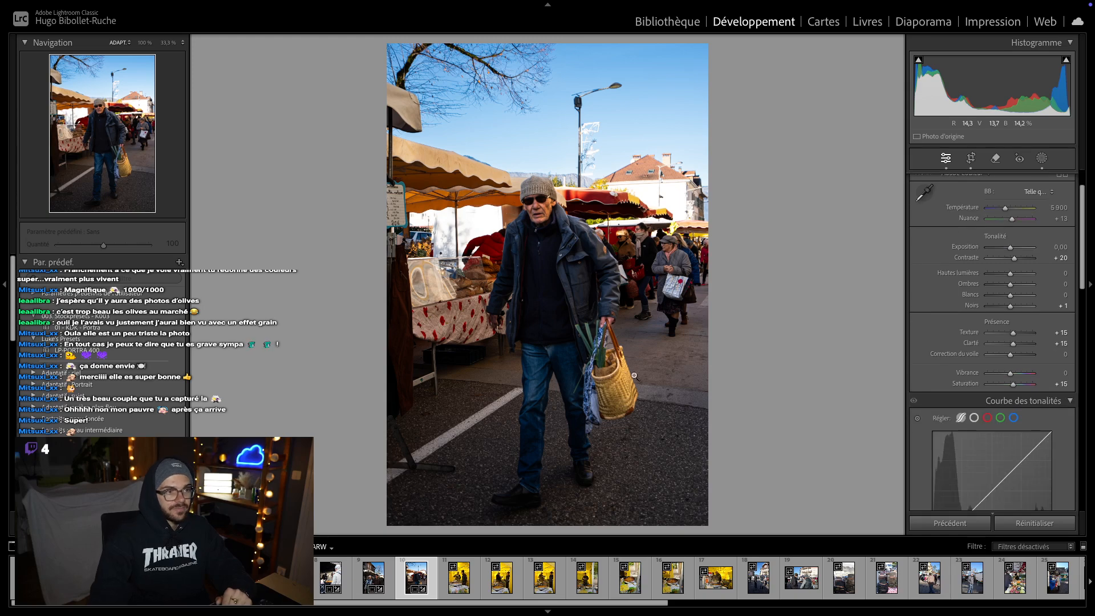
click(972, 157)
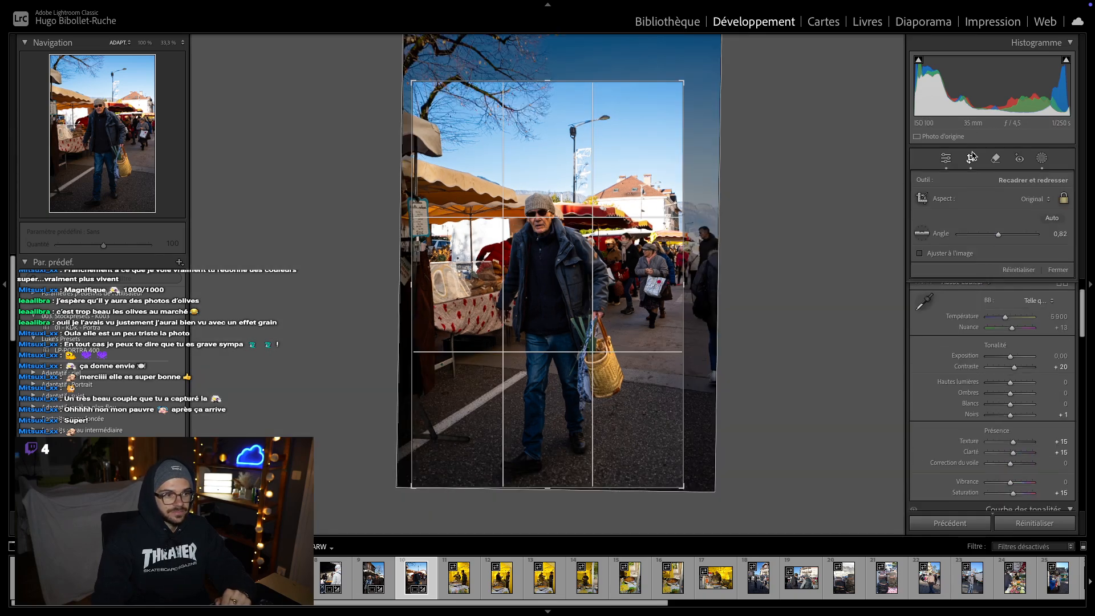
click(972, 156)
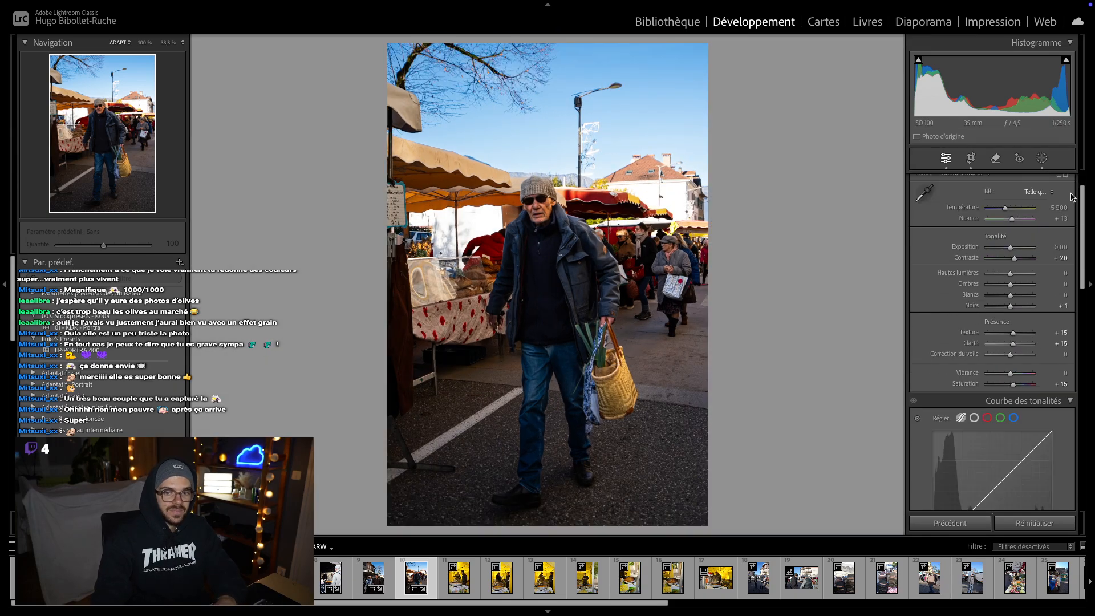
- Enable chromatic aberration removal and the lens profile correction for the photo of the man with the basket
scroll(910, 325, down, 4)
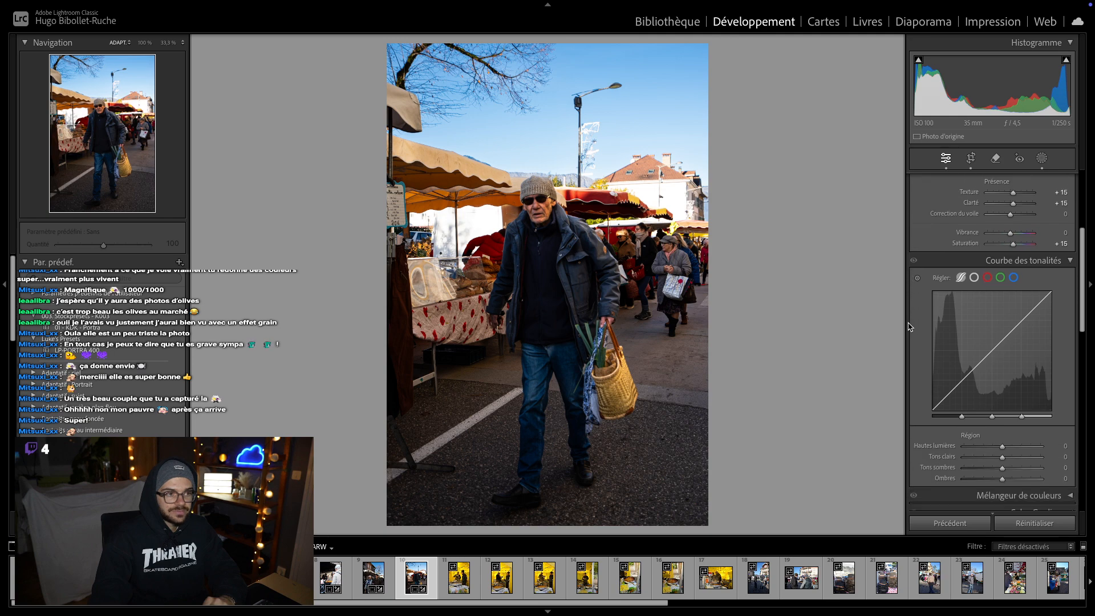
scroll(912, 328, down, 6)
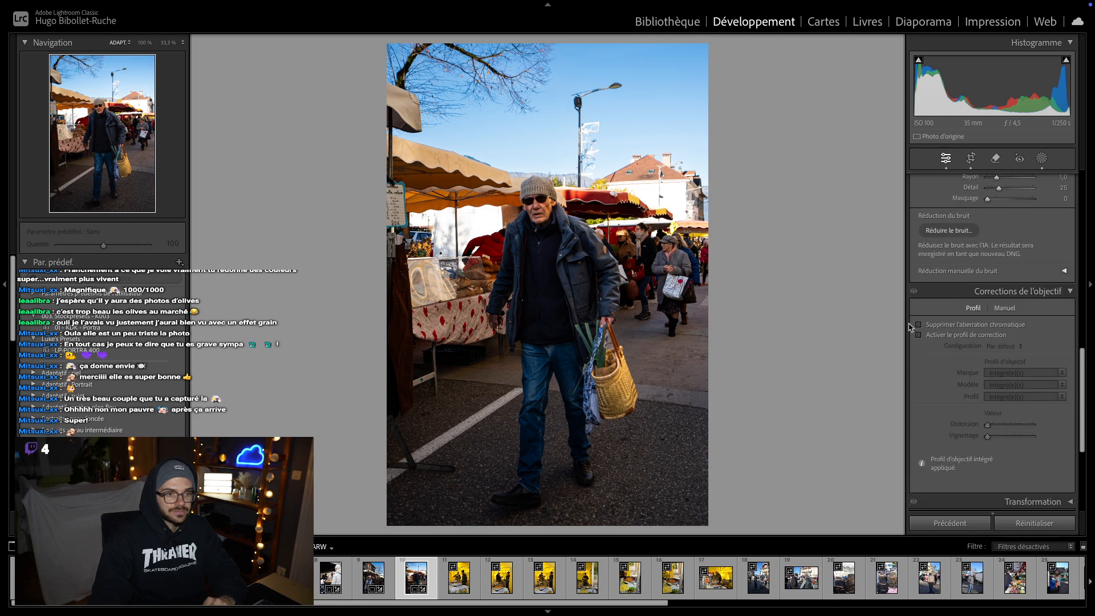
click(937, 333)
scroll(912, 365, down, 4)
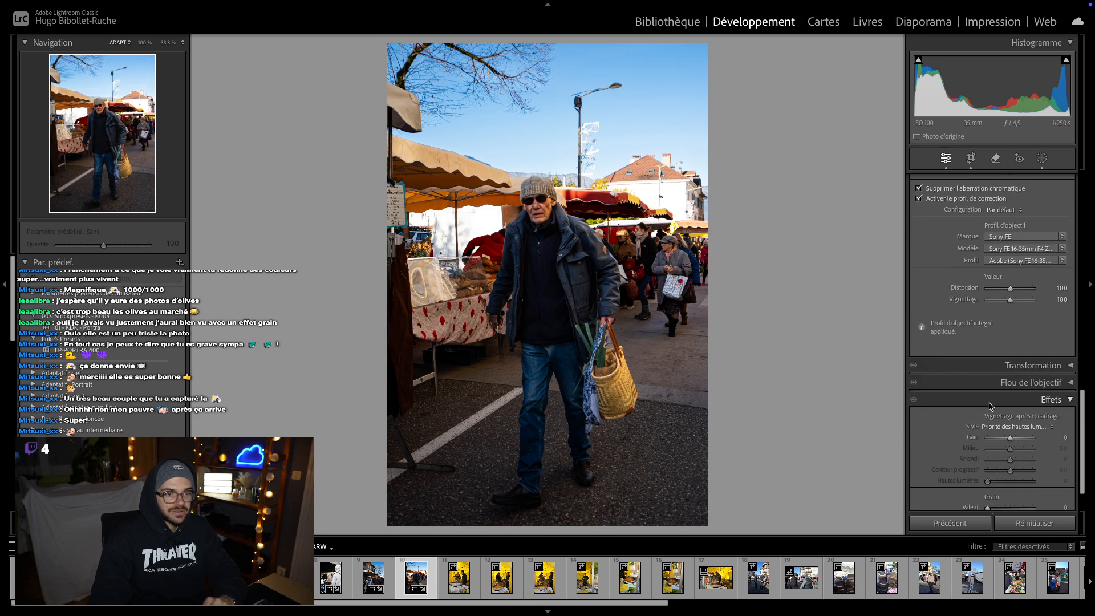
- Add grain to the photo of the man with the basket with amount 60, size 30 and roughness 60
click(1055, 459)
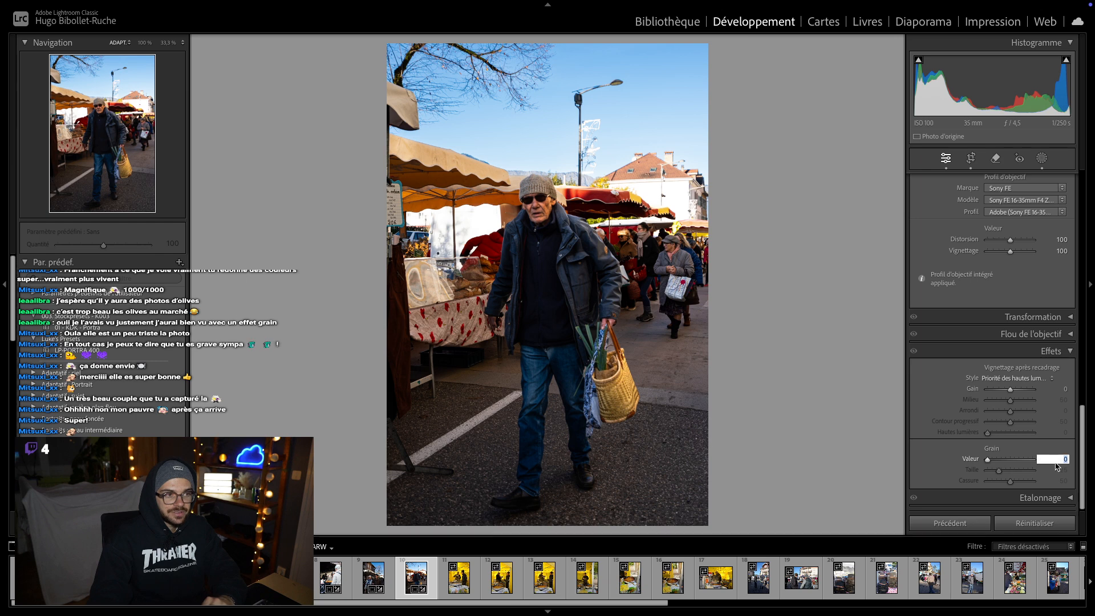
text(60)
key(Return)
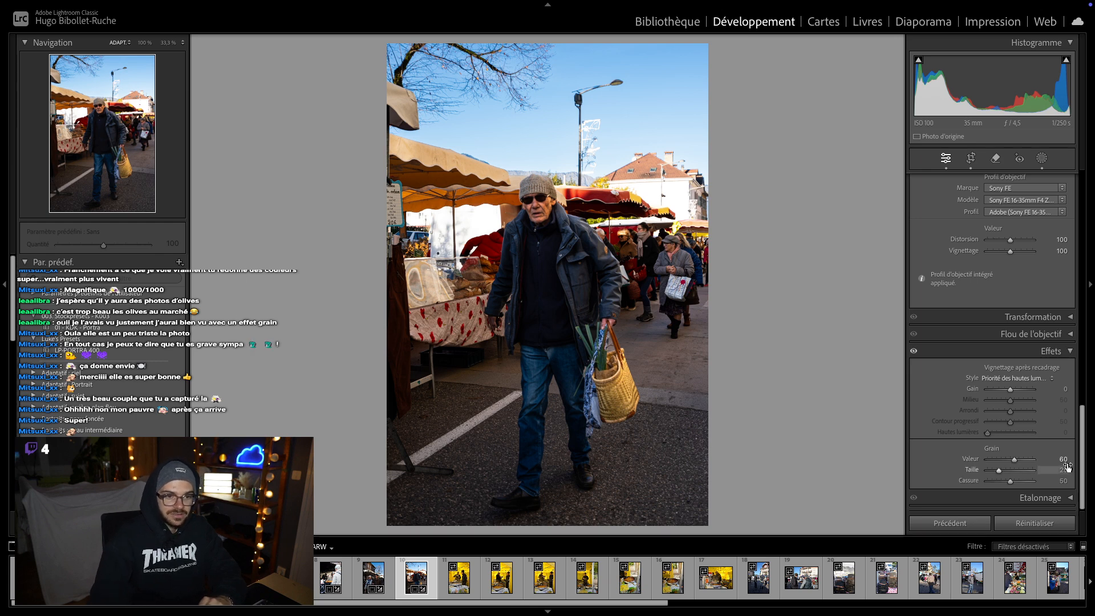
text(30)
key(Return)
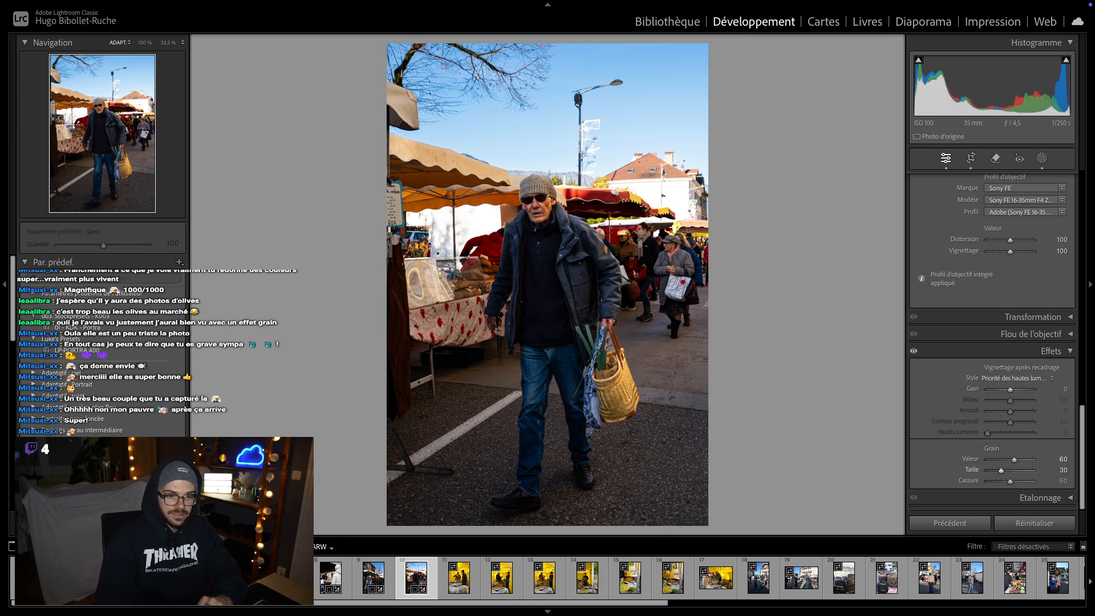
click(1064, 481)
text(60)
key(Return)
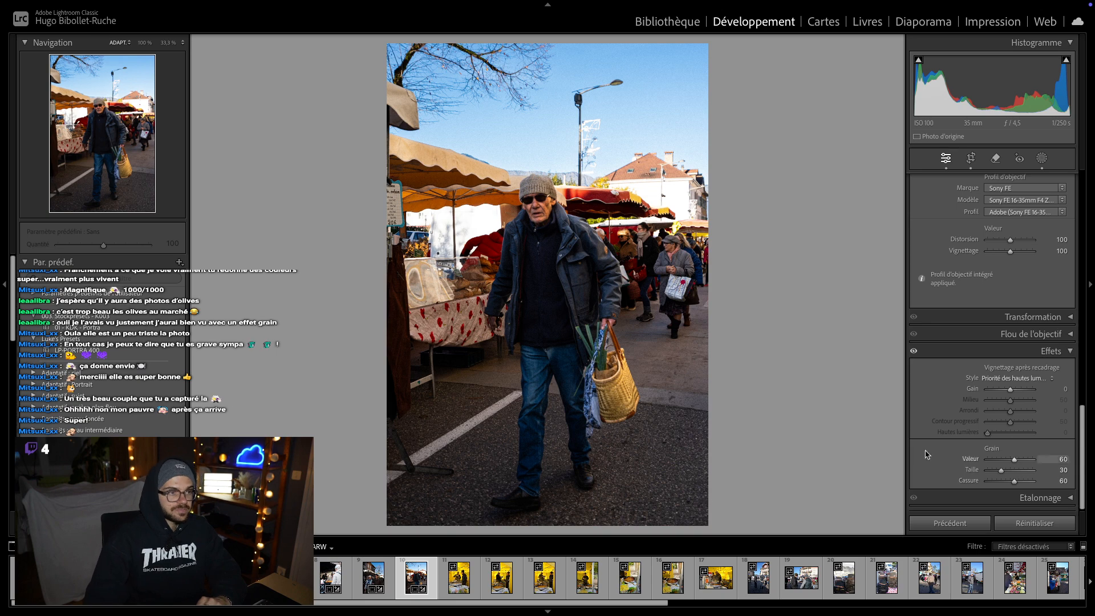
- Inspect the grain on the man's face at 100% and compare the whole photo before and after editing
click(546, 209)
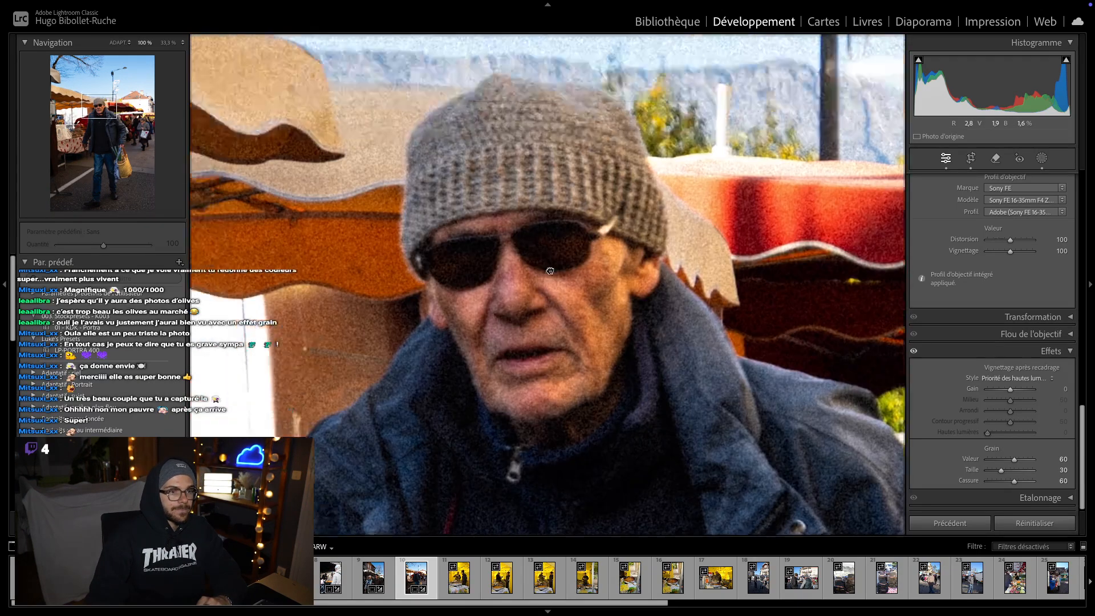
drag(550, 271, 556, 352)
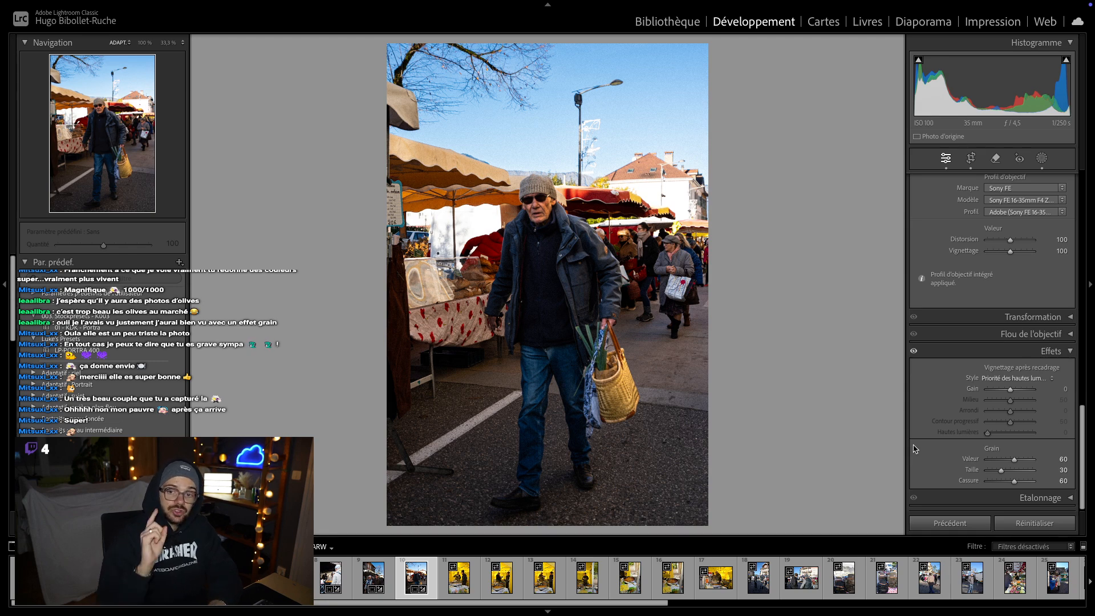
key(y)
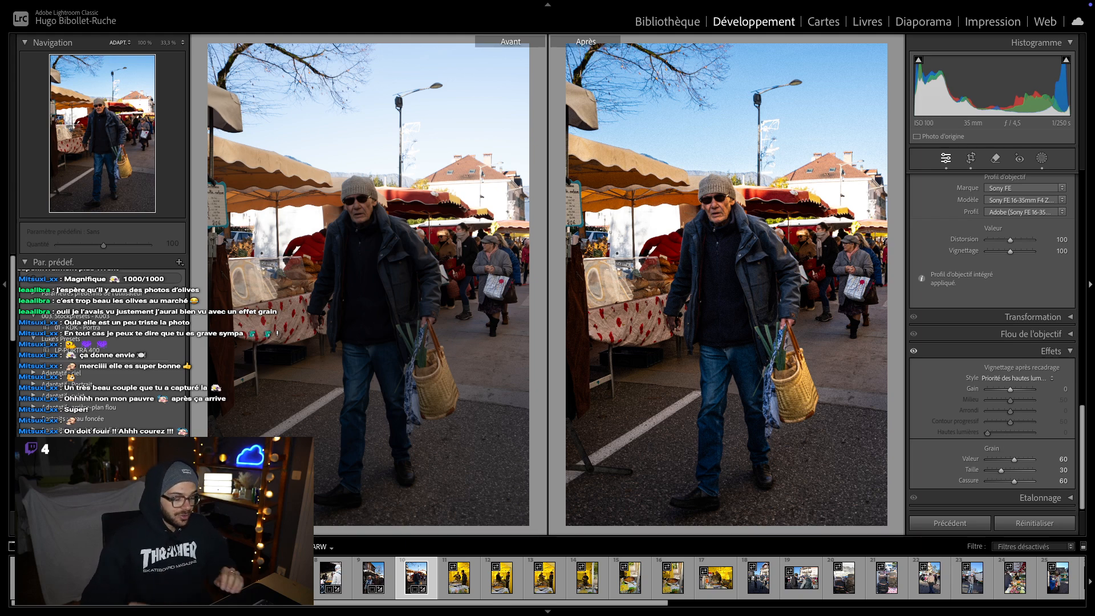
key(y)
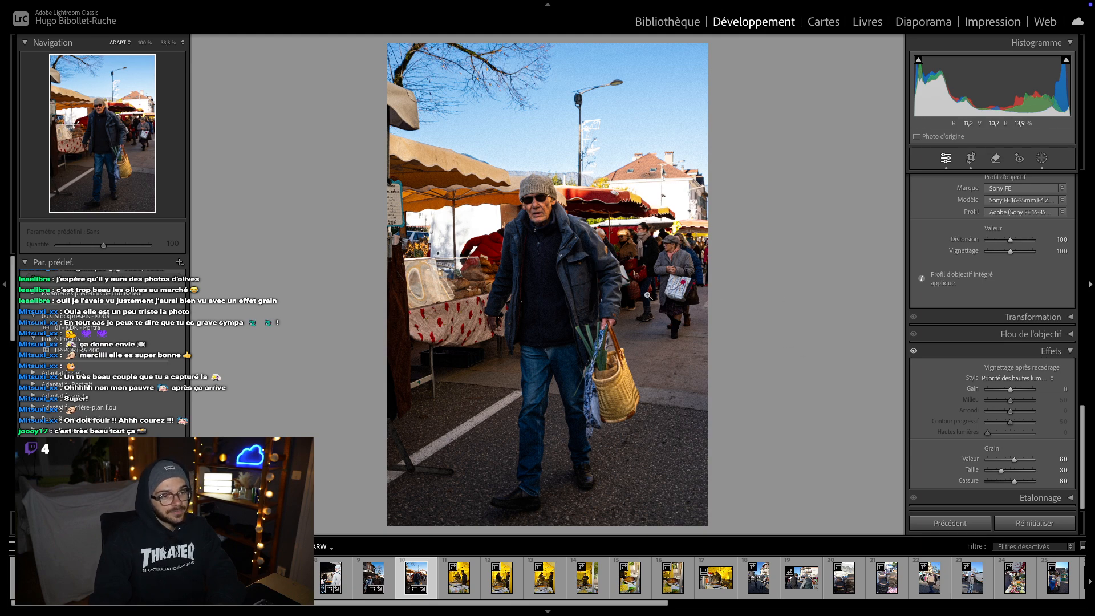
- Compare the yellow tent shots and crop the first one tighter around the two people, keeping the original aspect ratio
key(Right)
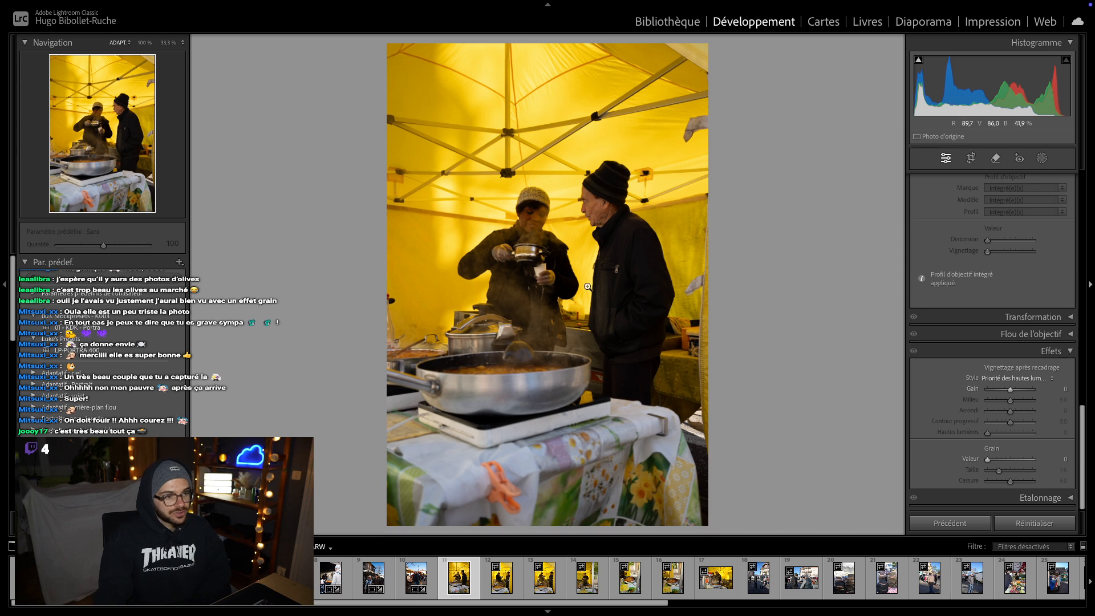
key(Right)
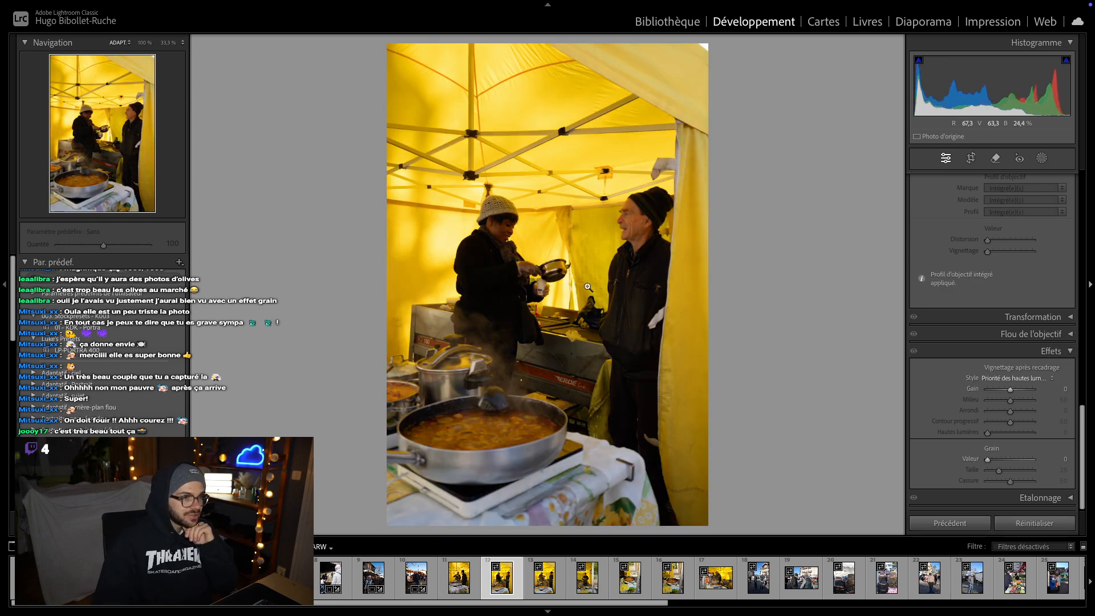
key(Right)
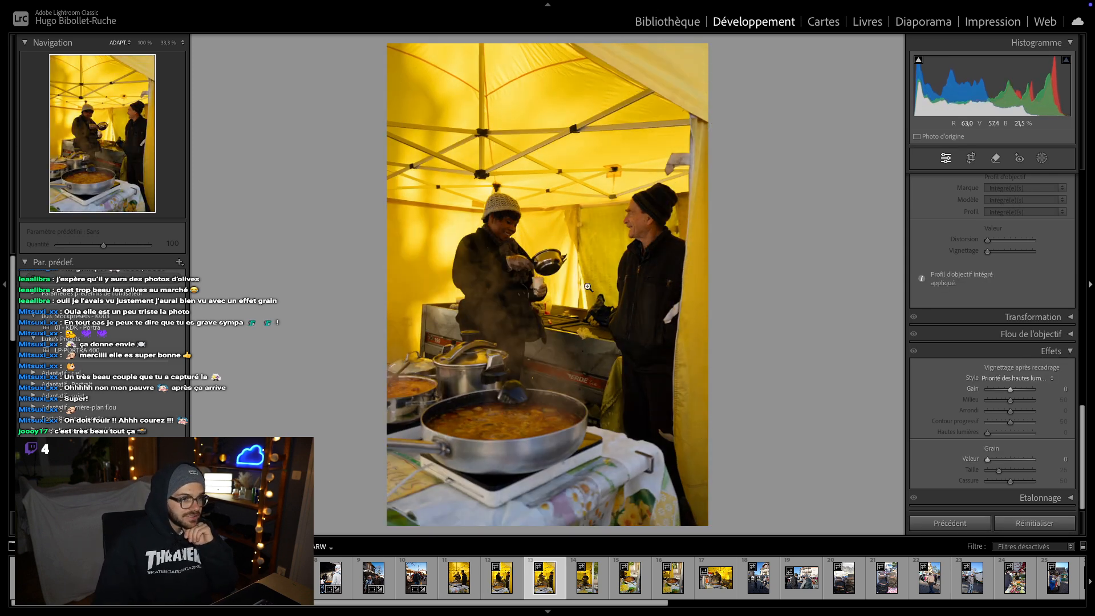
click(493, 584)
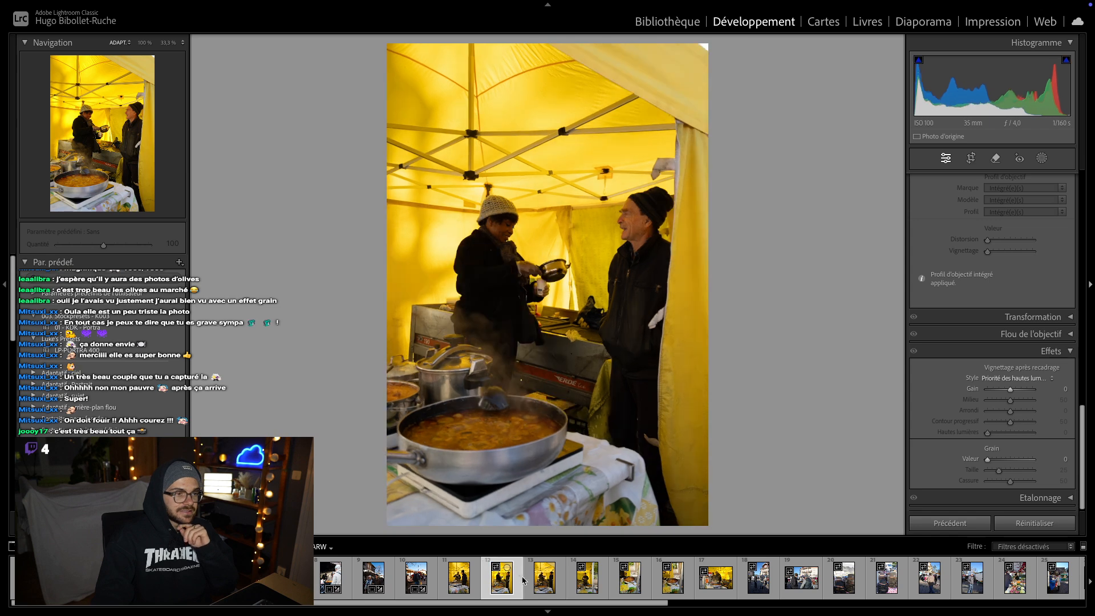
click(460, 585)
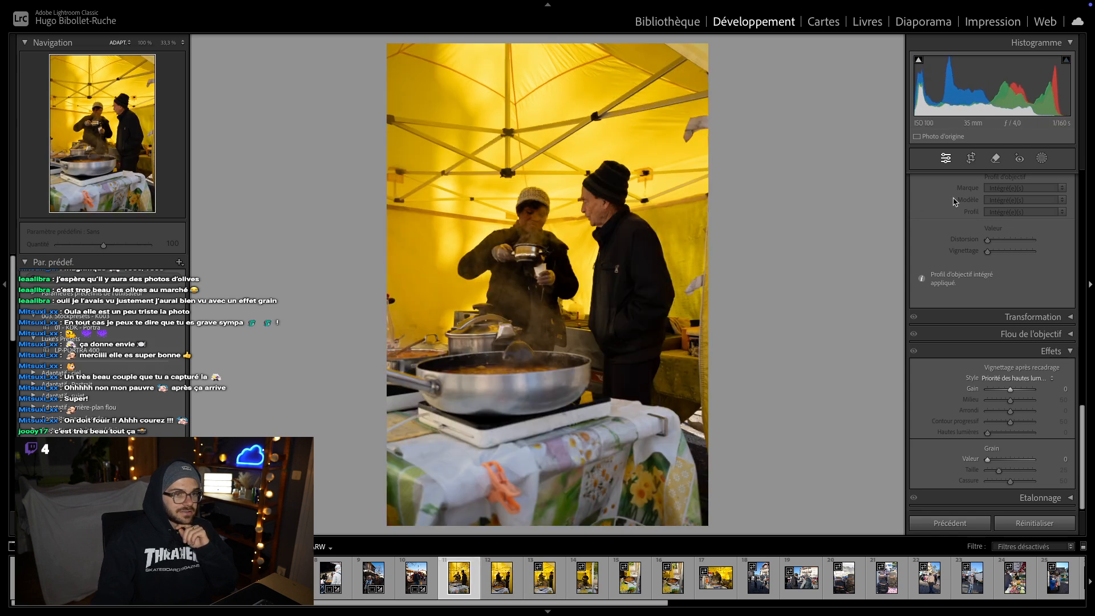
click(975, 159)
drag(705, 284, 670, 299)
drag(573, 306, 517, 300)
drag(424, 286, 410, 289)
key(Return)
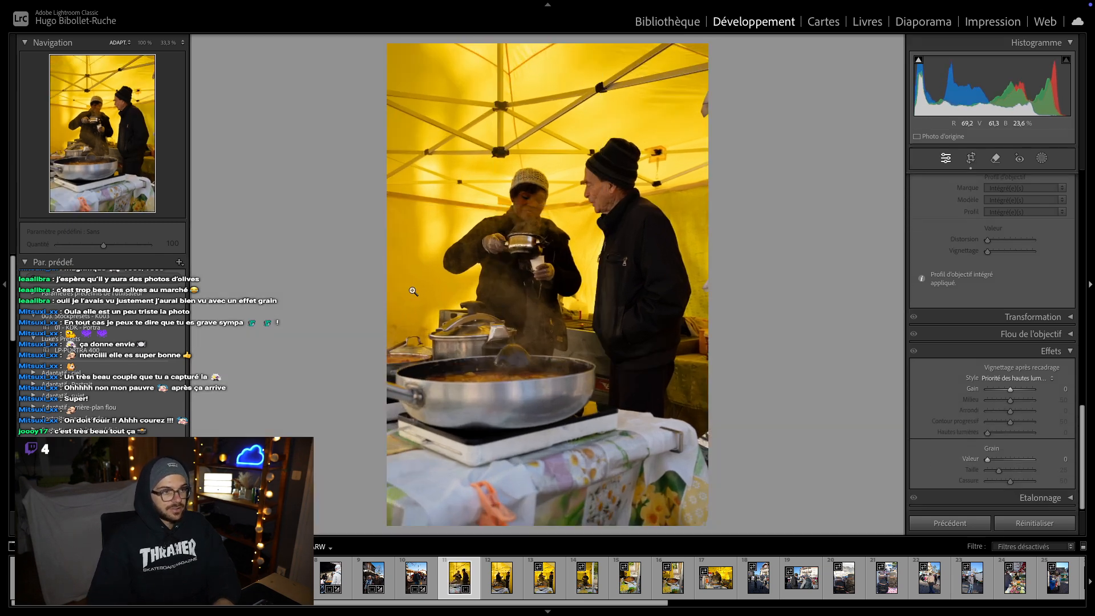
- Discard the second yellow tent shot and crop the following one tighter around the two people, keeping the original aspect ratio
key(Right)
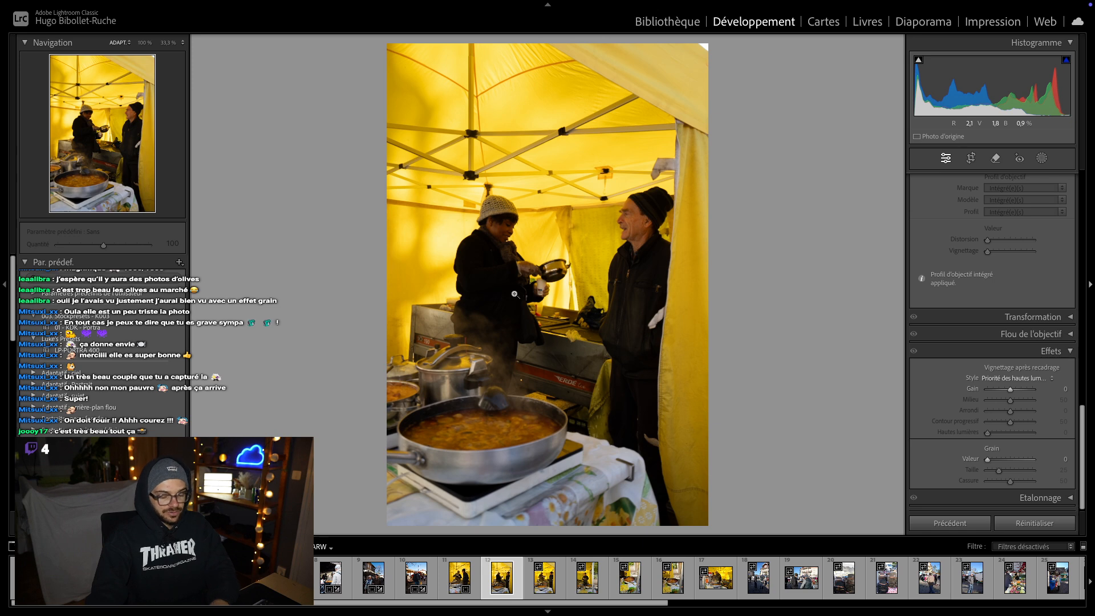
key(Delete)
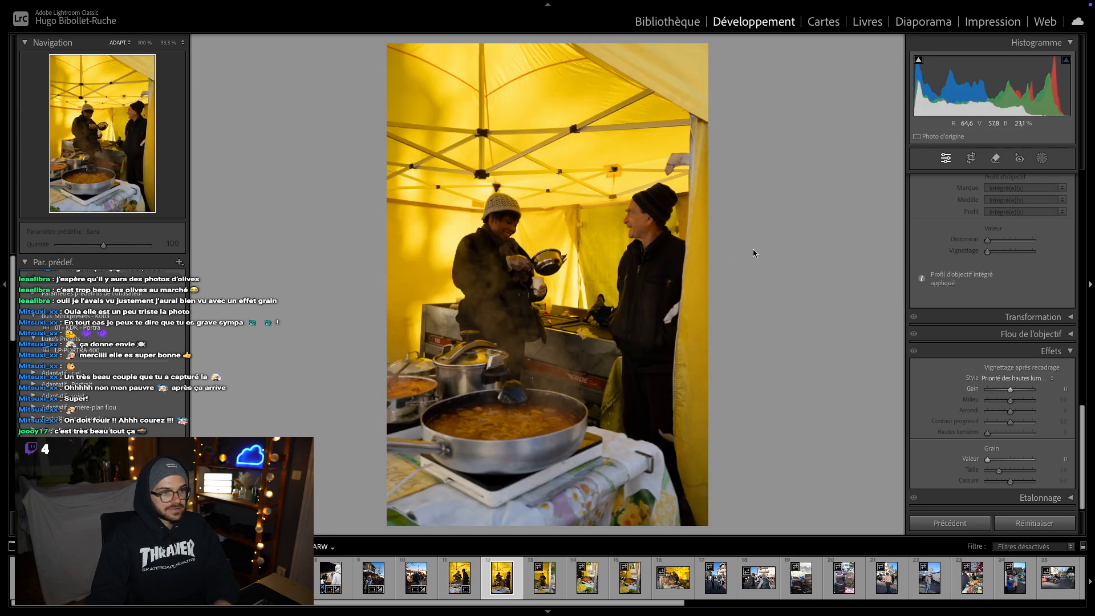
click(971, 159)
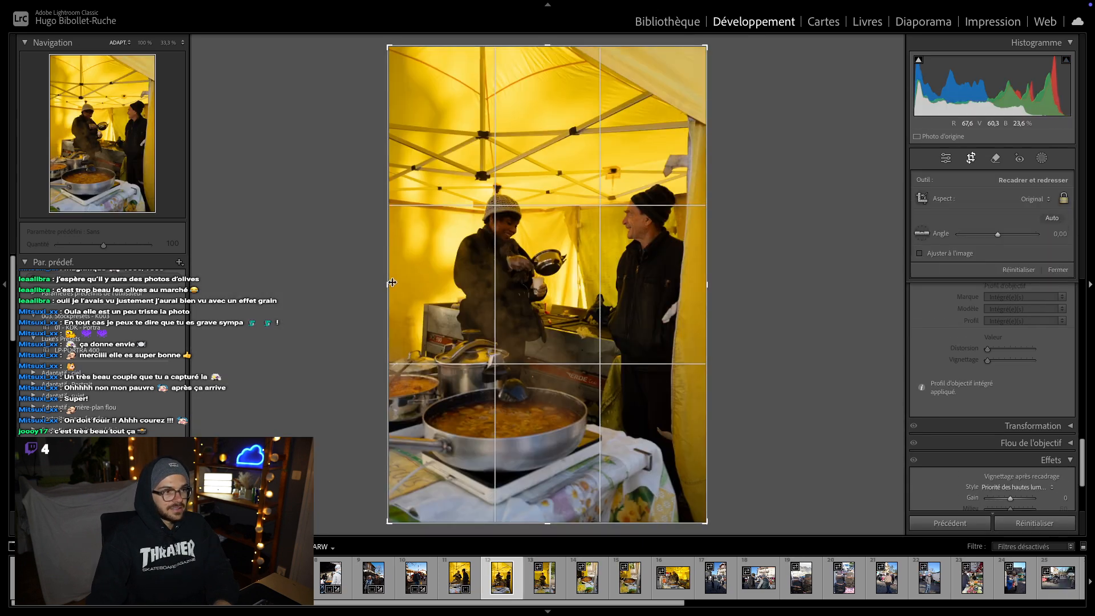
drag(388, 283, 408, 279)
drag(688, 284, 683, 285)
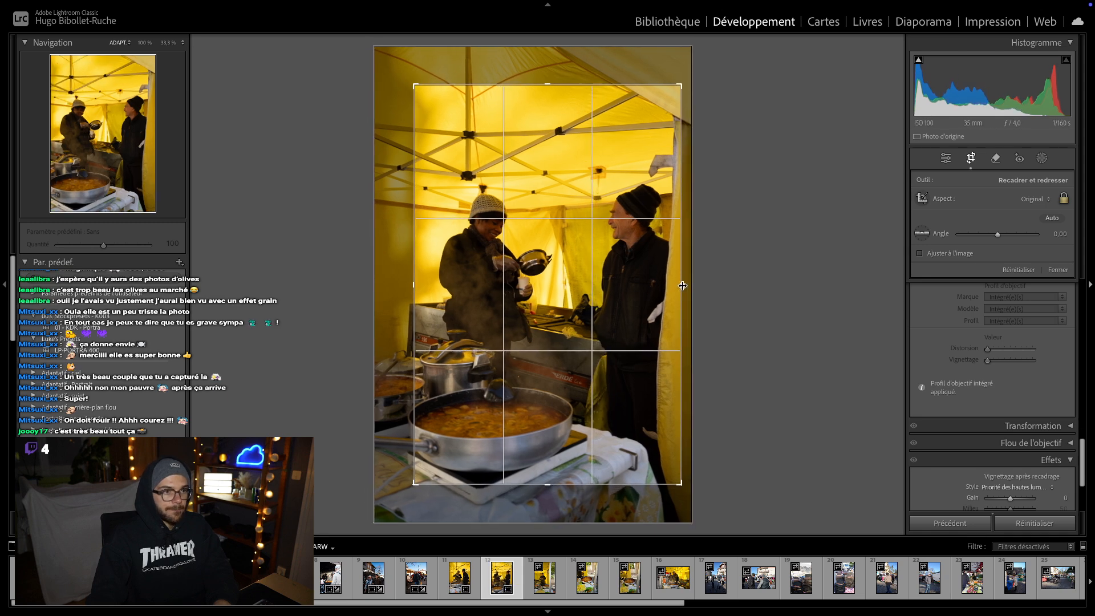
- Shift the photo up and slightly sideways within the crop frame so the large pan is fully included, and apply the crop
key(Up)
key(Up)
key(Up)
key(Up)
key(Up)
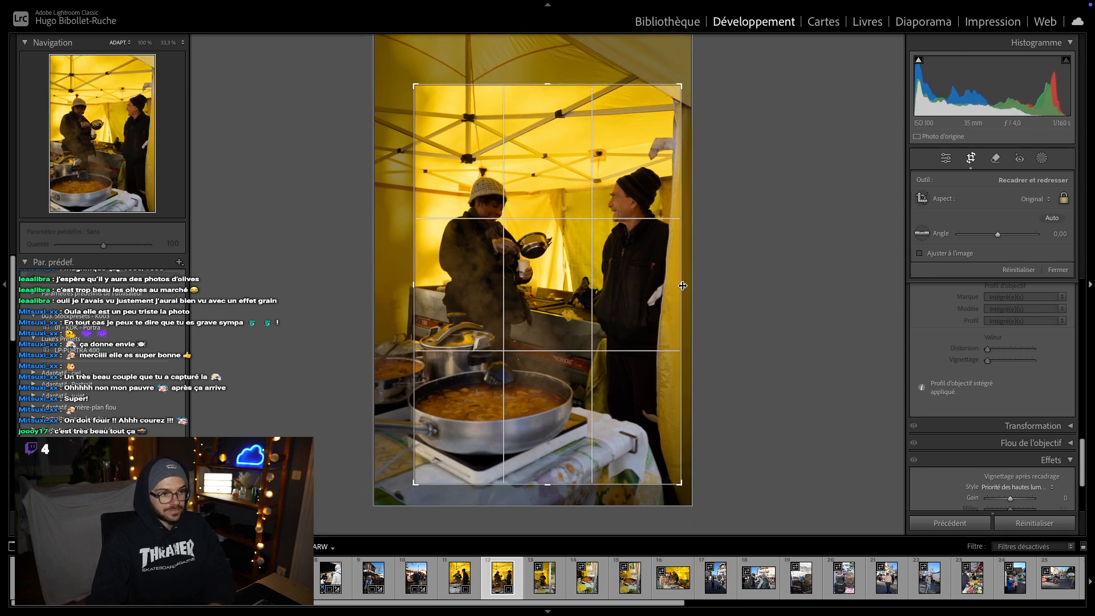
key(Up)
key(Up)
key(Right)
key(Right)
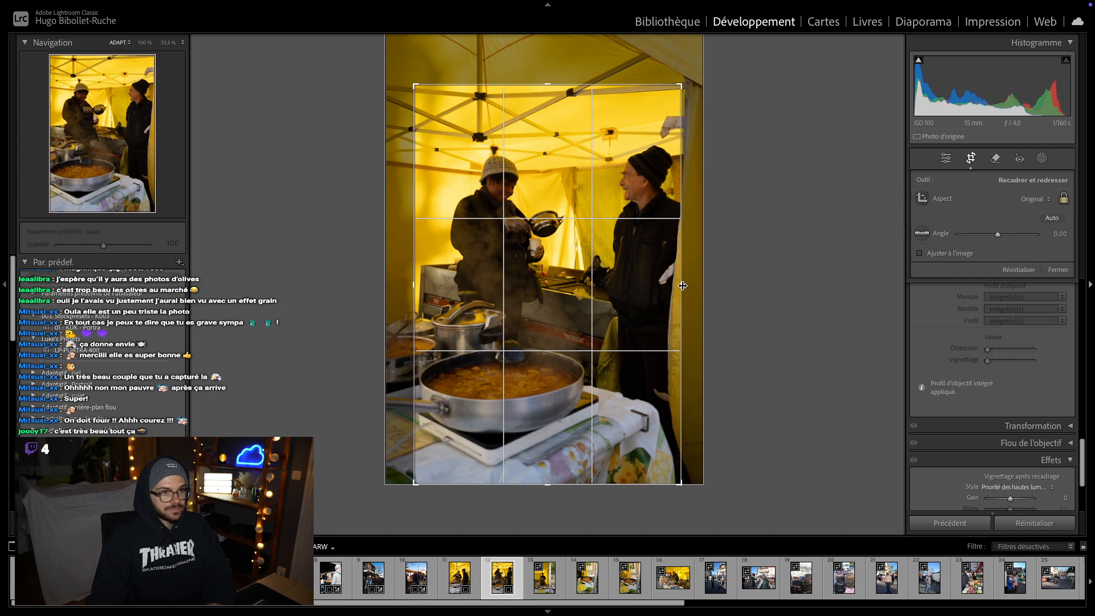
key(Left)
key(Return)
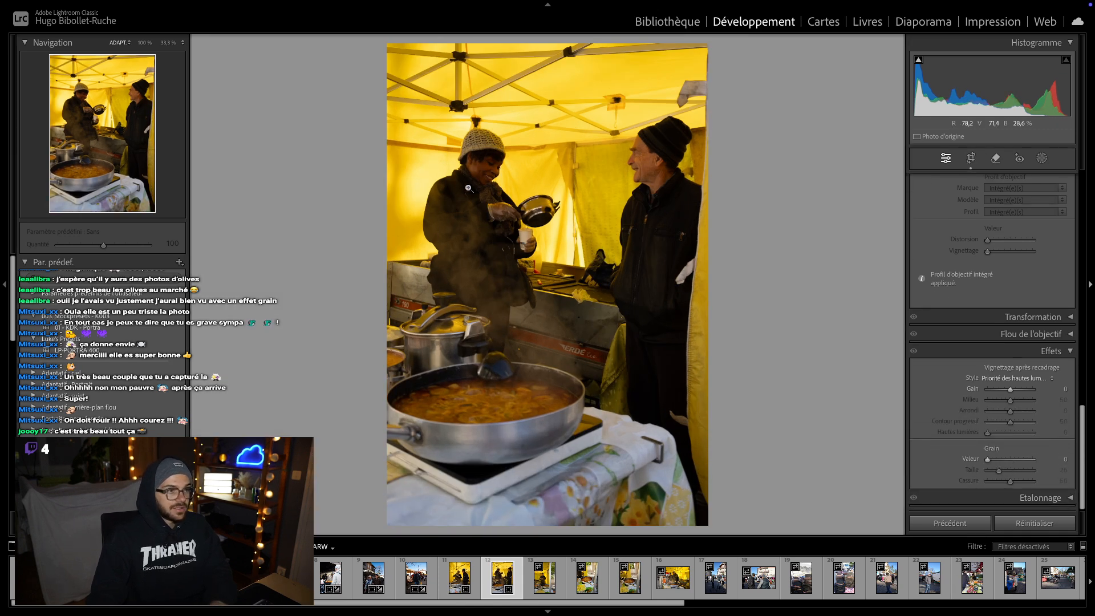
- Discard the shot of the man standing alone with a cup and return to the first yellow tent photo
key(Right)
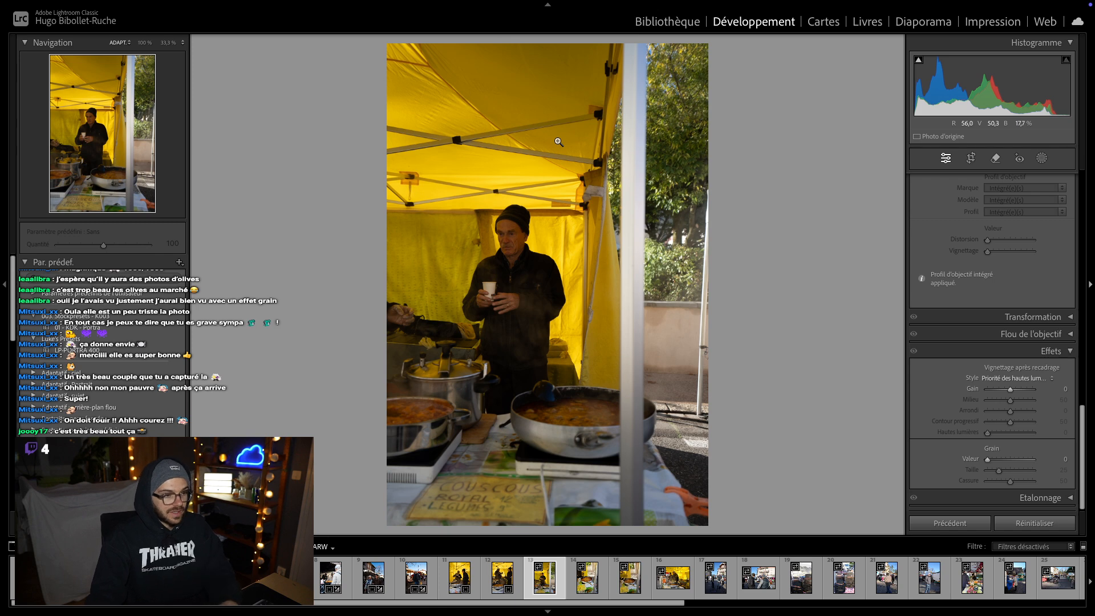
key(Left)
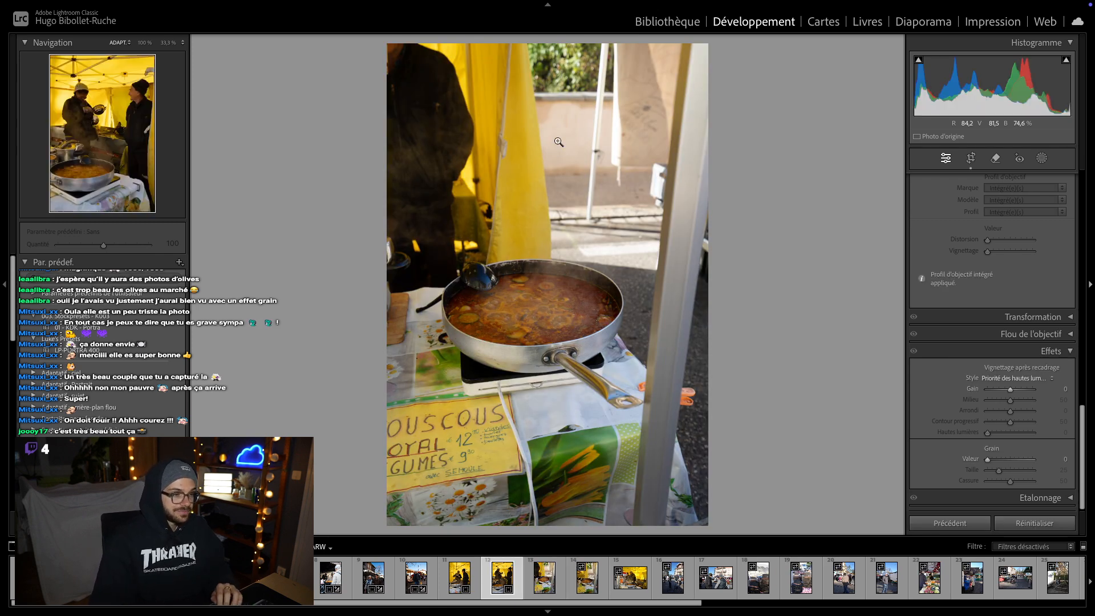
key(Left)
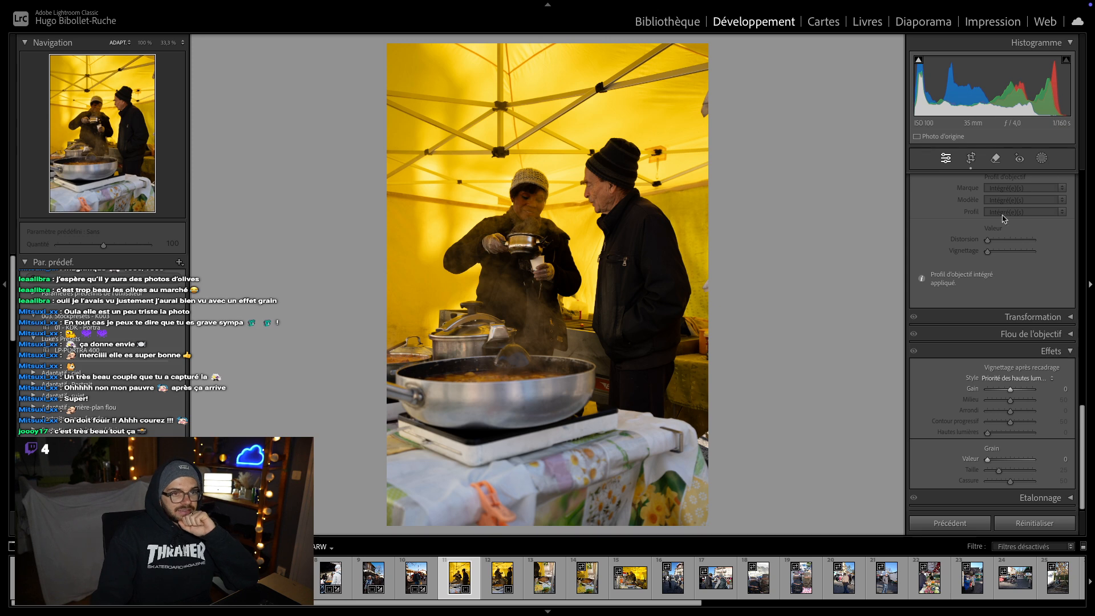
- Adjust the first yellow tent photo's tone with contrast +41, highlights -34, shadows -4, whites -9 and blacks -4
scroll(956, 243, up, 10)
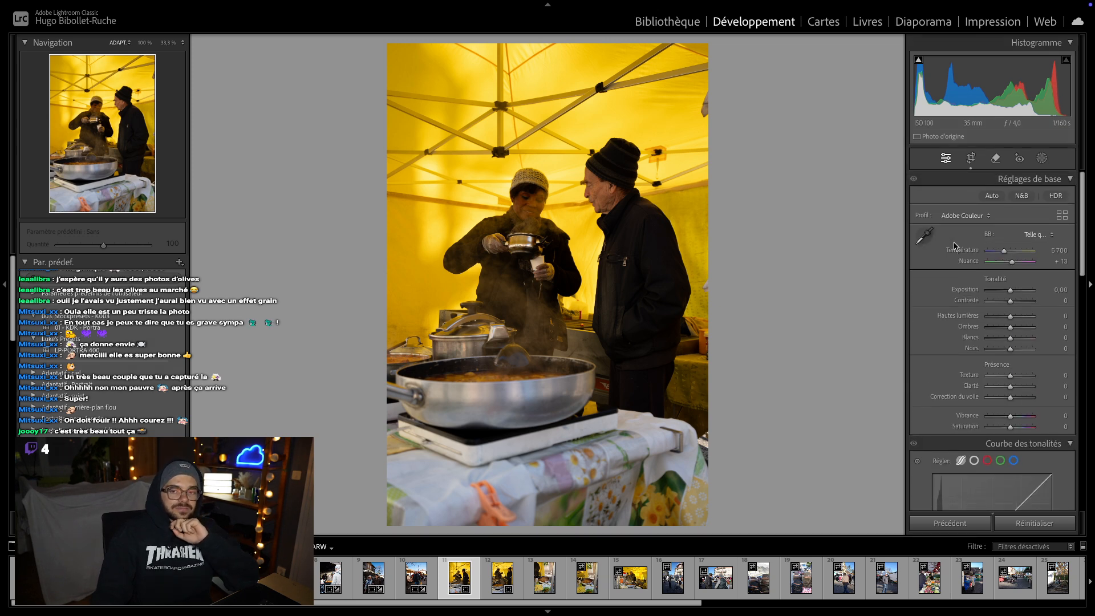
mouse_move(1010, 300)
mouse_down()
mouse_move(1020, 304)
mouse_move(1001, 320)
mouse_up()
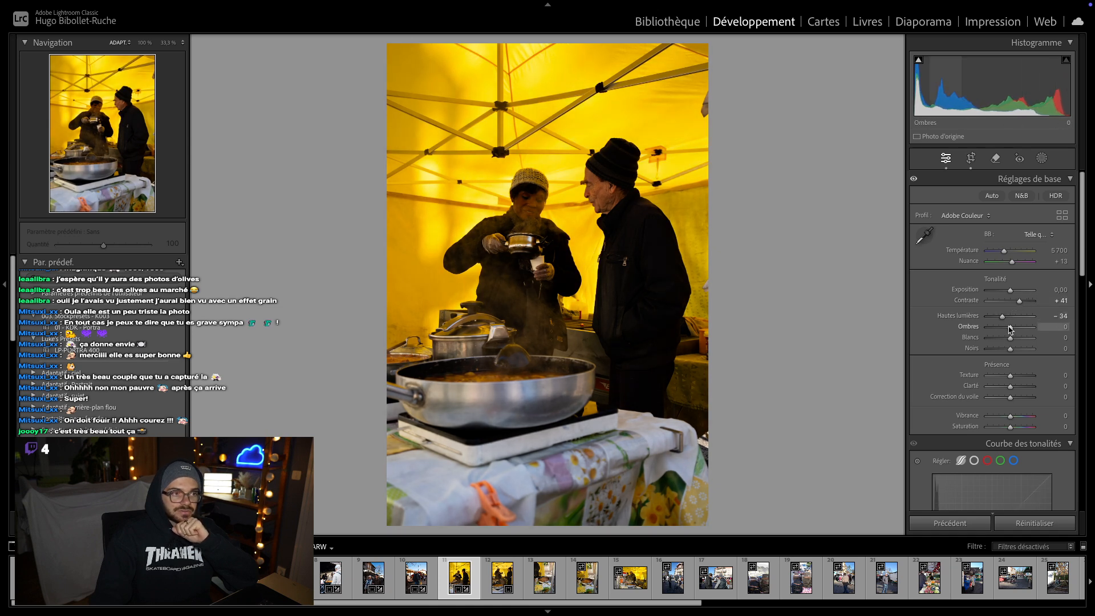
drag(1009, 329, 1007, 329)
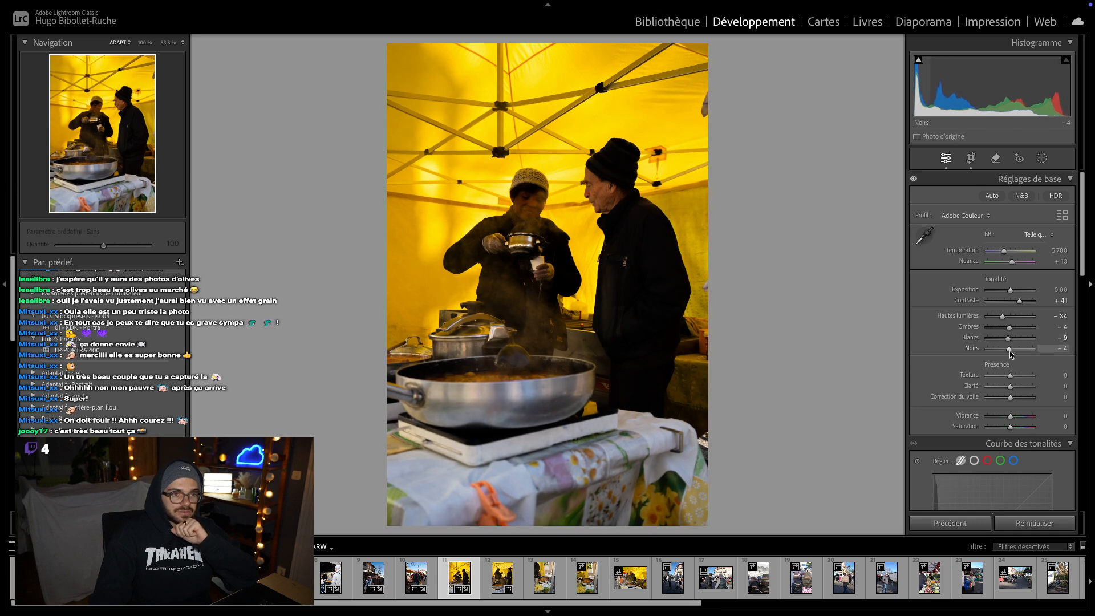
- Set the texture and clarity of the first yellow tent photo to +15 each
click(1052, 376)
key(shift+Up)
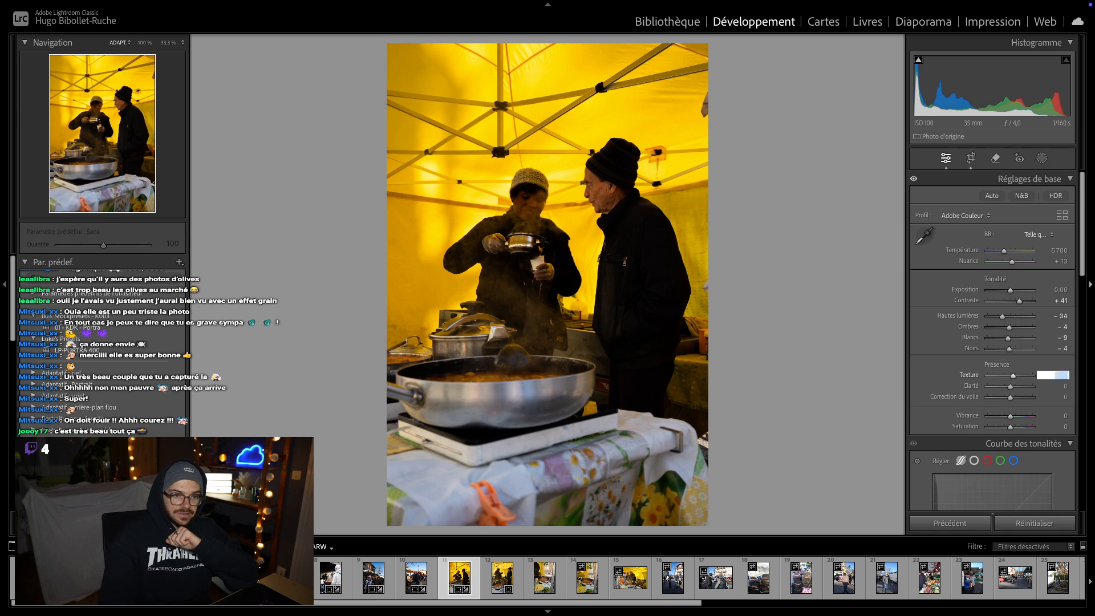
key(Return)
click(1059, 386)
text(15)
key(Return)
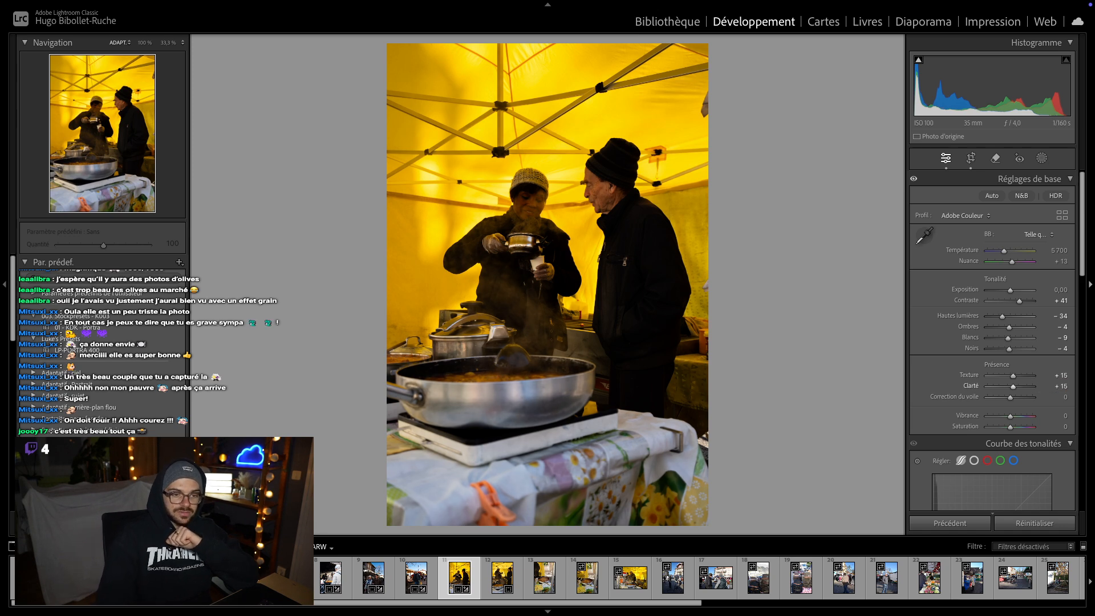
- Mask the two people with a subject selection, lift the mask's shadows to about 36 and slightly raise its contrast
click(1041, 158)
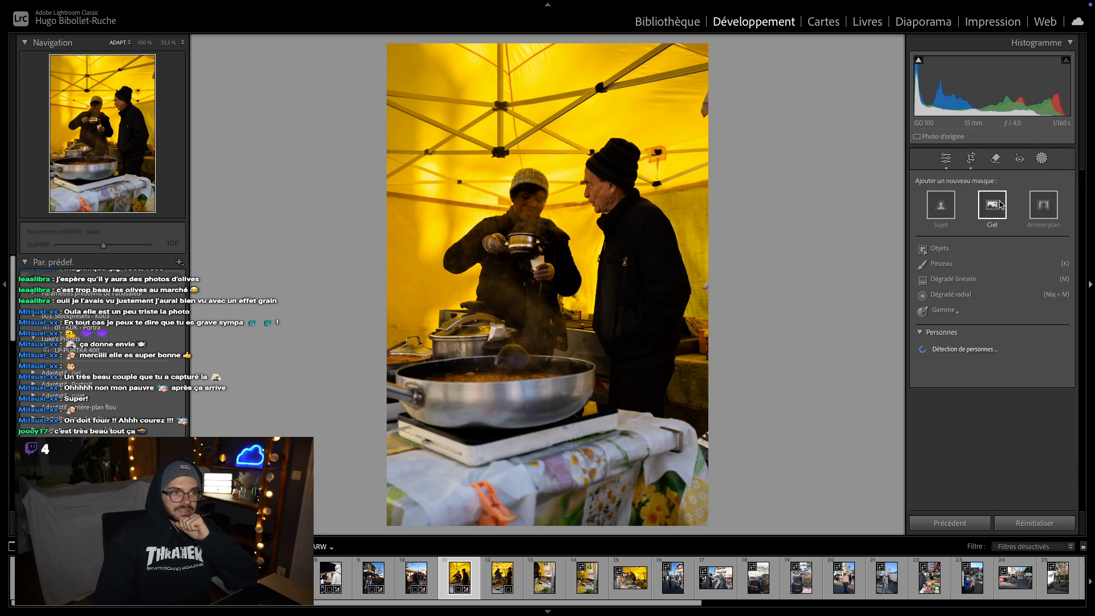
click(930, 209)
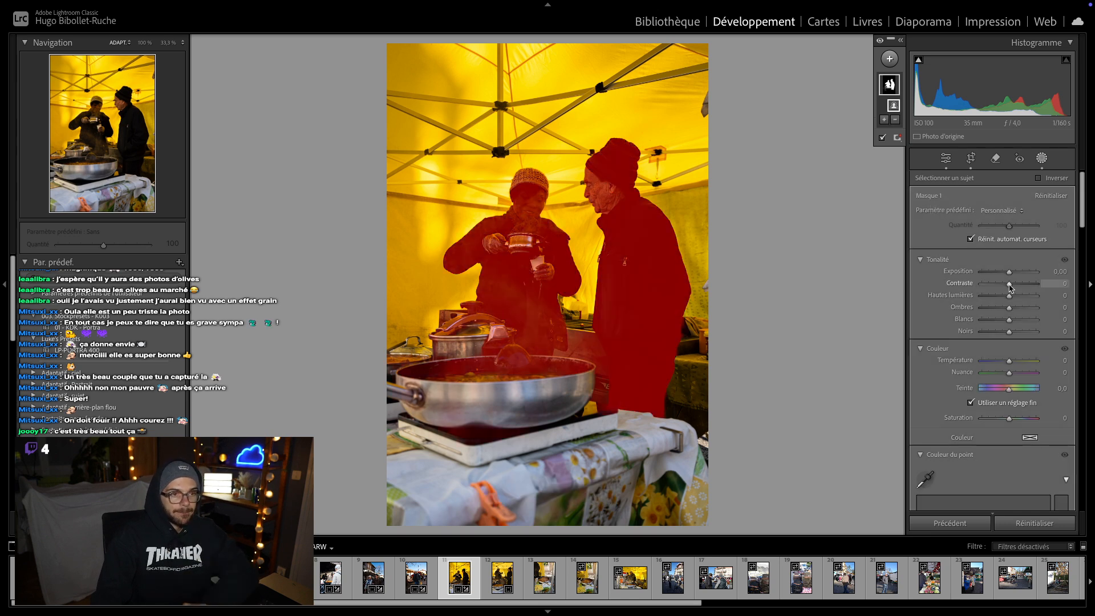
drag(1013, 308, 1020, 311)
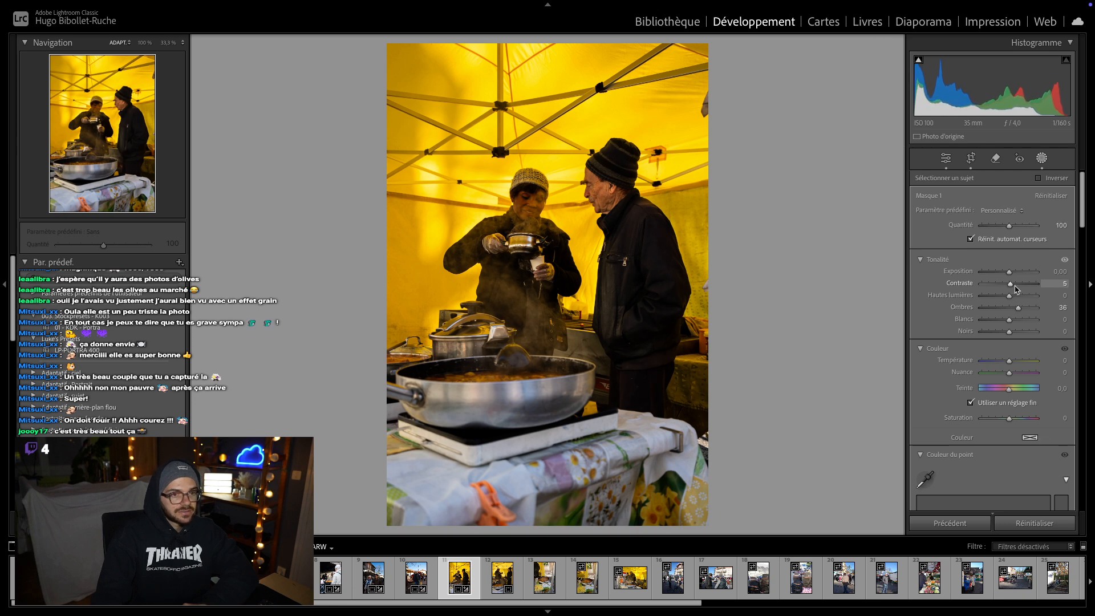
key(Escape)
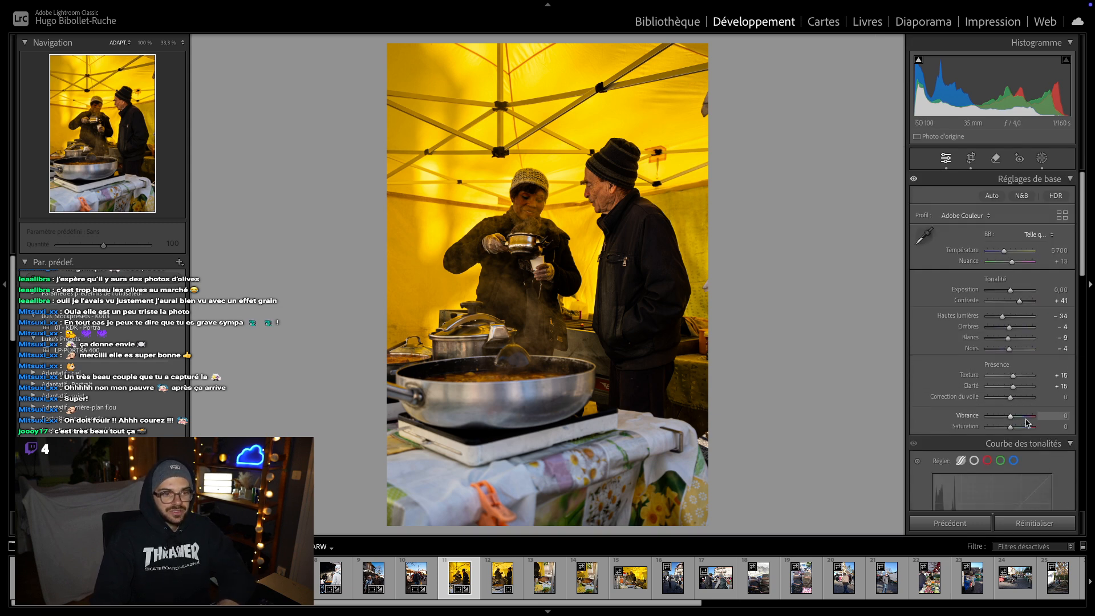
- Set the vibrance to +10 and compare the yellow tent photo before and after editing
click(1064, 416)
key(Return)
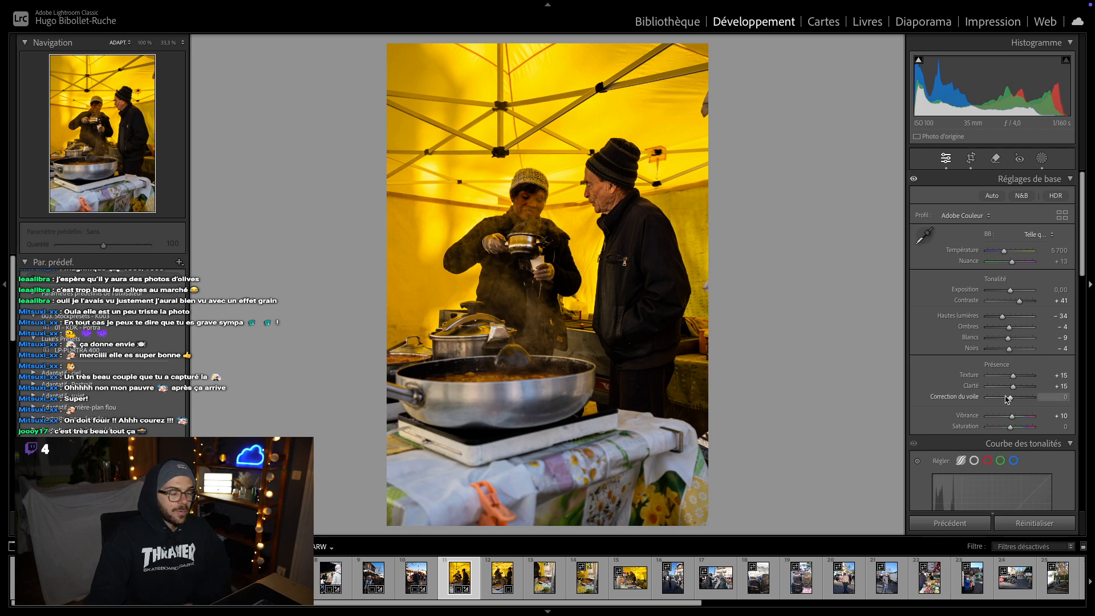
key(y)
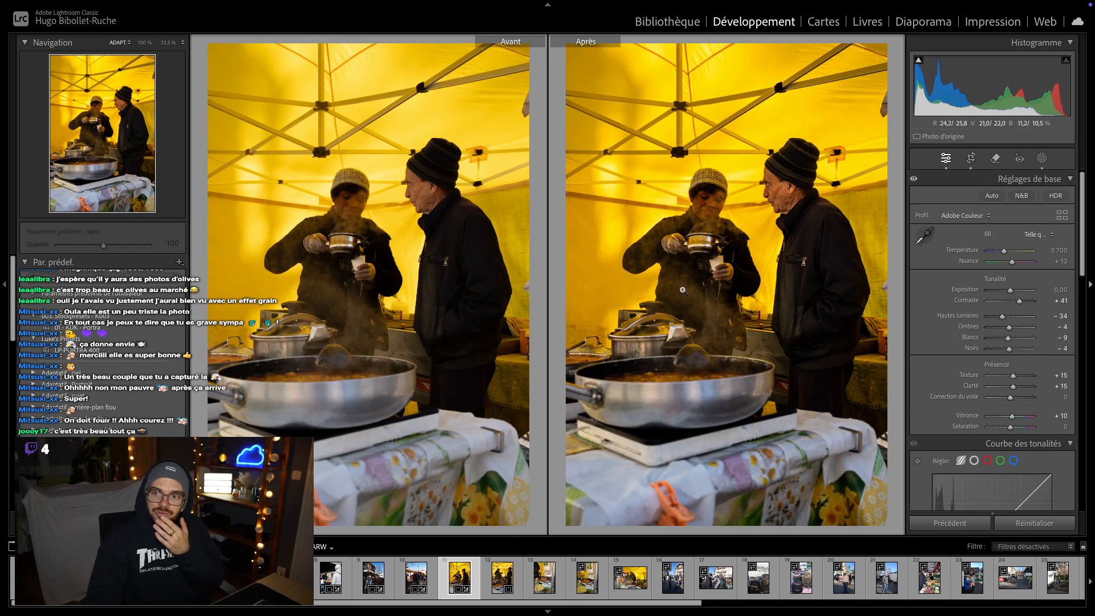
key(y)
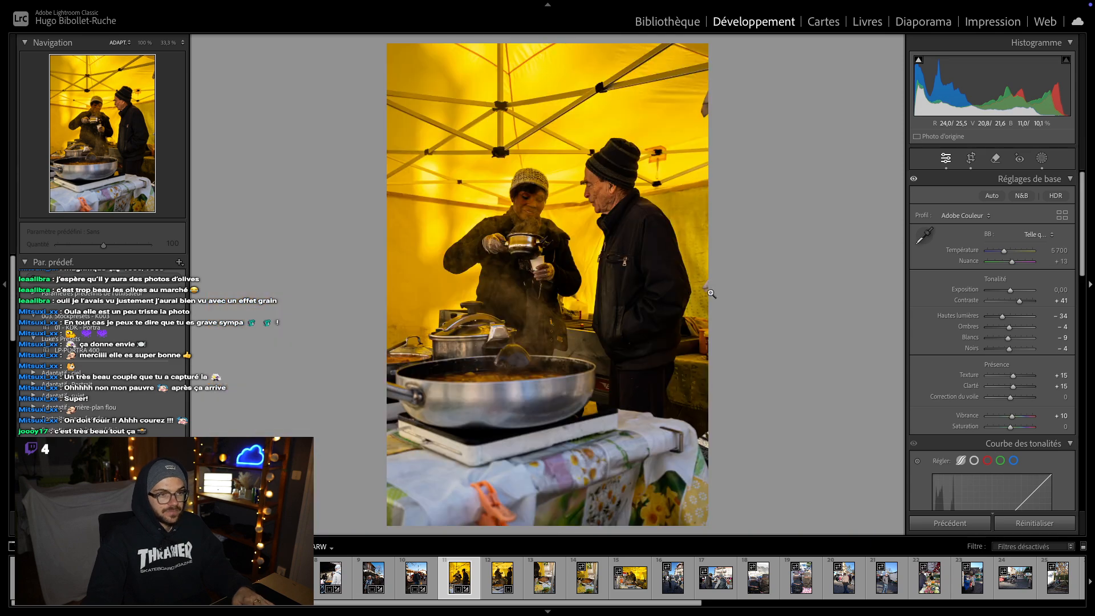
- Enable chromatic aberration removal and the lens profile correction for the first yellow tent photo
scroll(958, 428, down, 10)
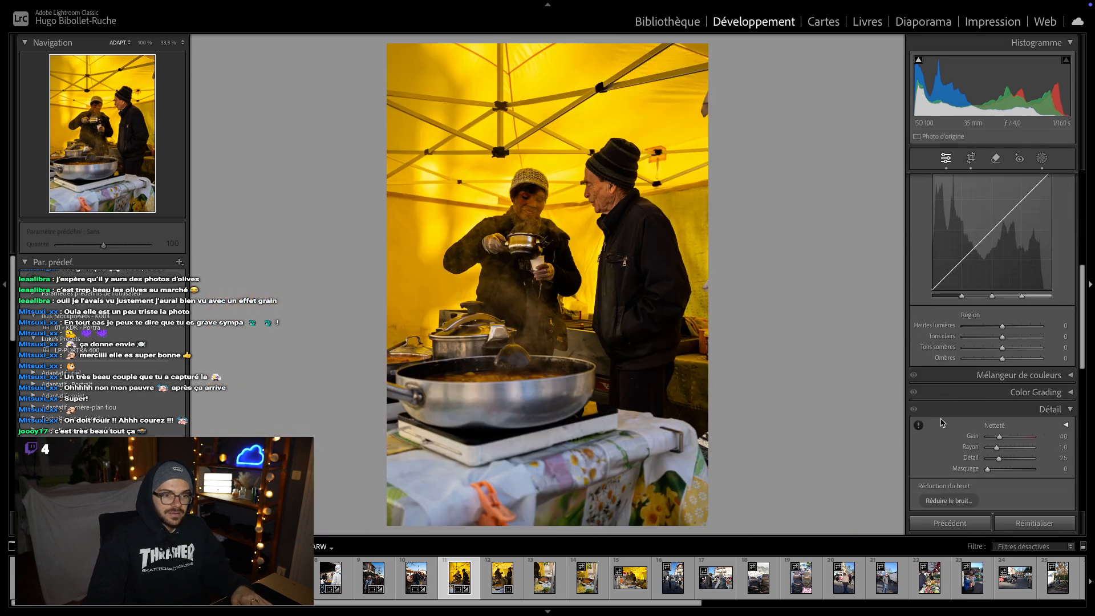
scroll(946, 422, down, 5)
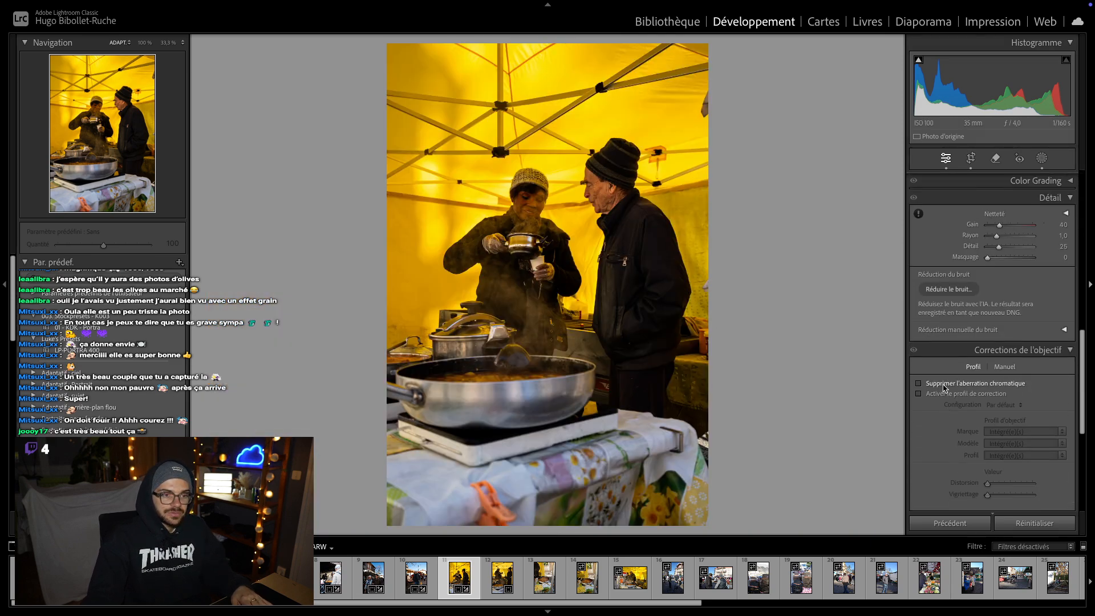
click(944, 384)
click(943, 395)
- Add grain to the first yellow tent photo with amount 60, size 30 and roughness 60
scroll(930, 425, down, 2)
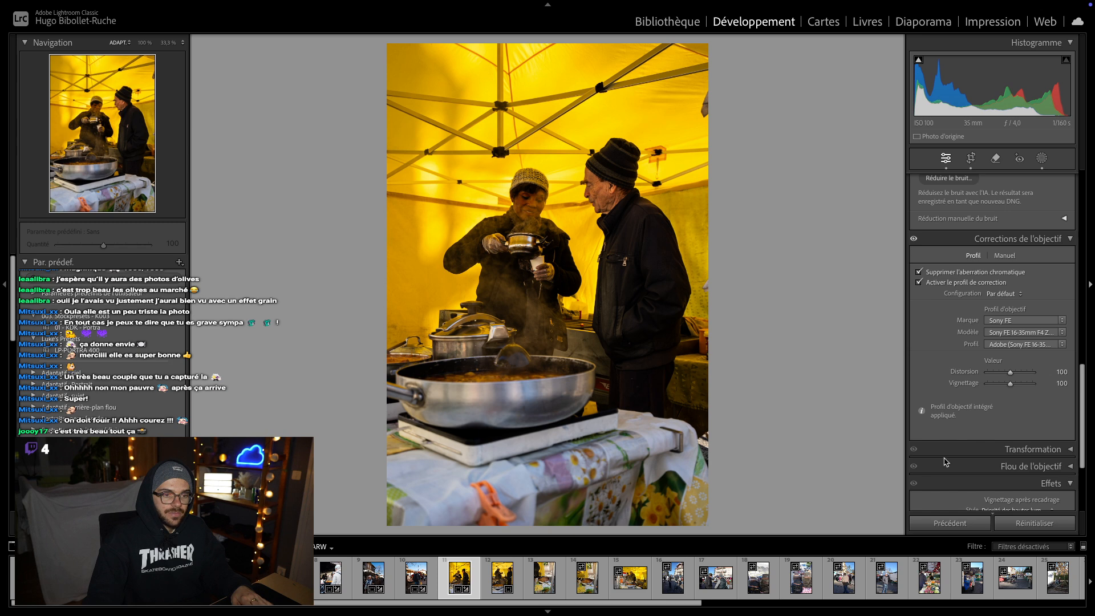
scroll(946, 462, down, 2)
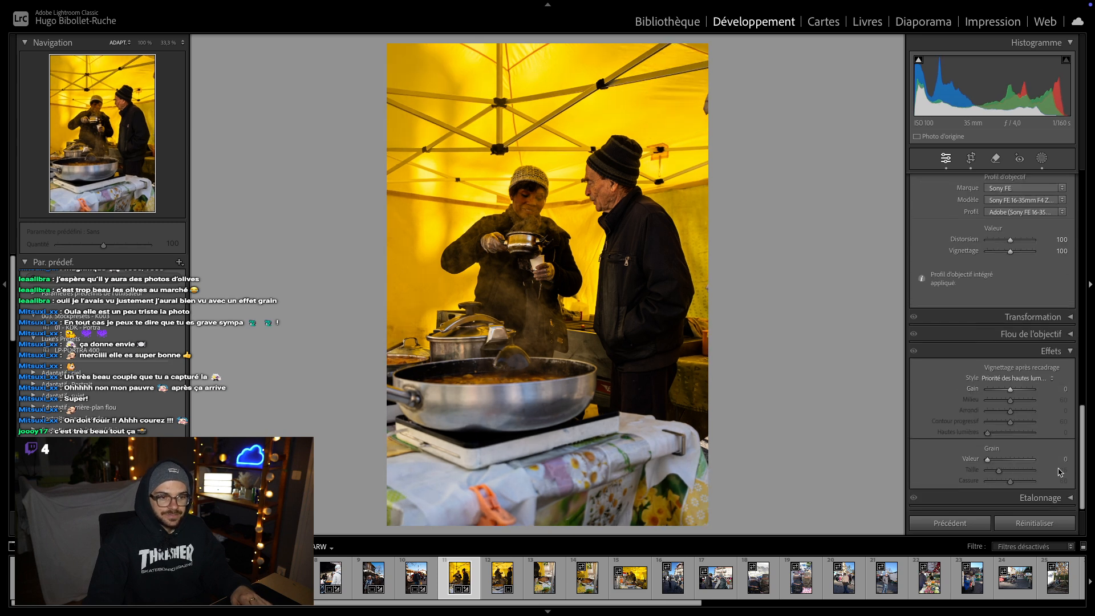
click(1062, 459)
text(60)
key(Return)
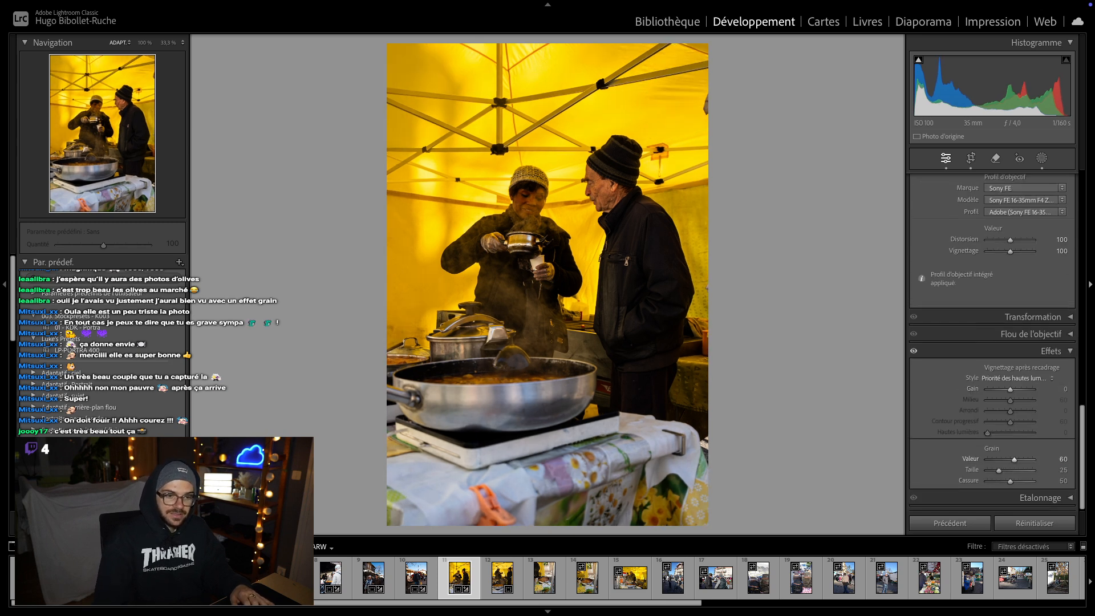
click(1063, 471)
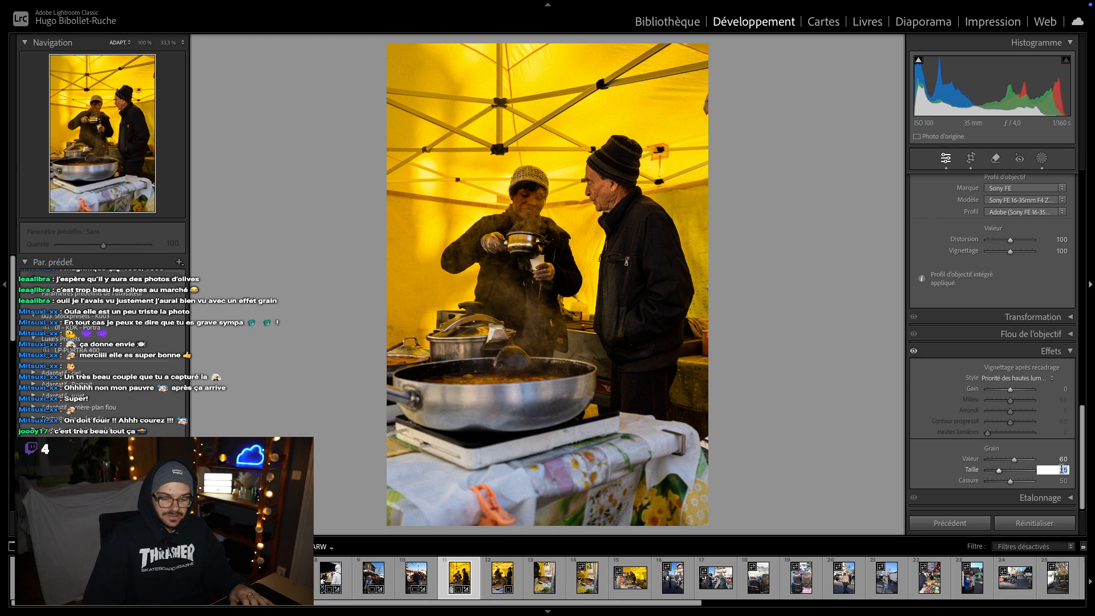
key(Return)
click(1060, 482)
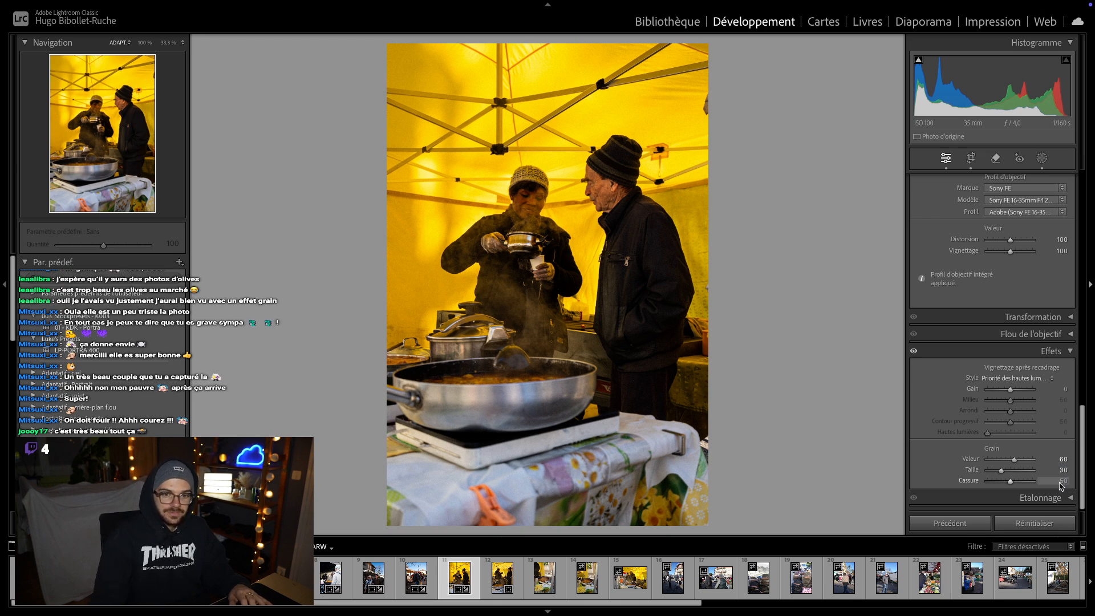
text(60)
key(Return)
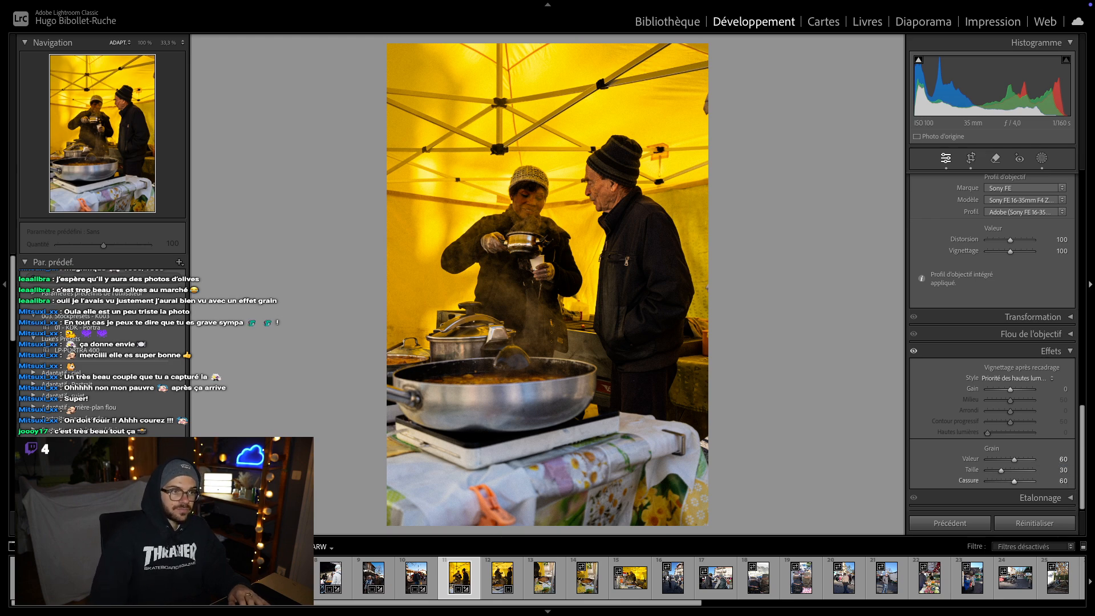
- Inspect the grain on the face of the person holding the pot at 100%, and return to the full view
click(526, 217)
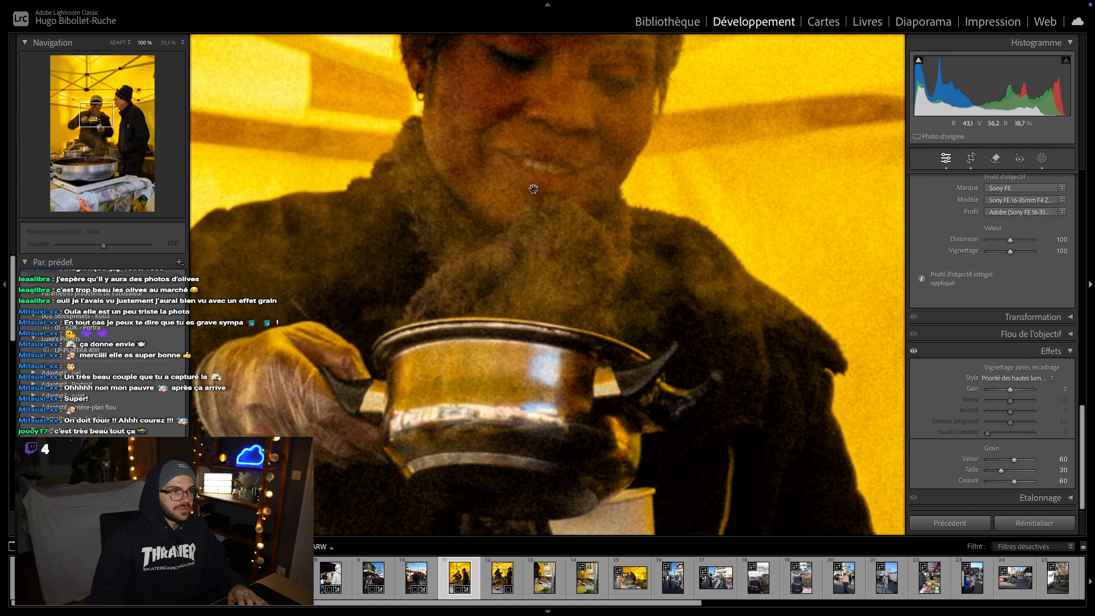
drag(533, 189, 490, 308)
click(507, 291)
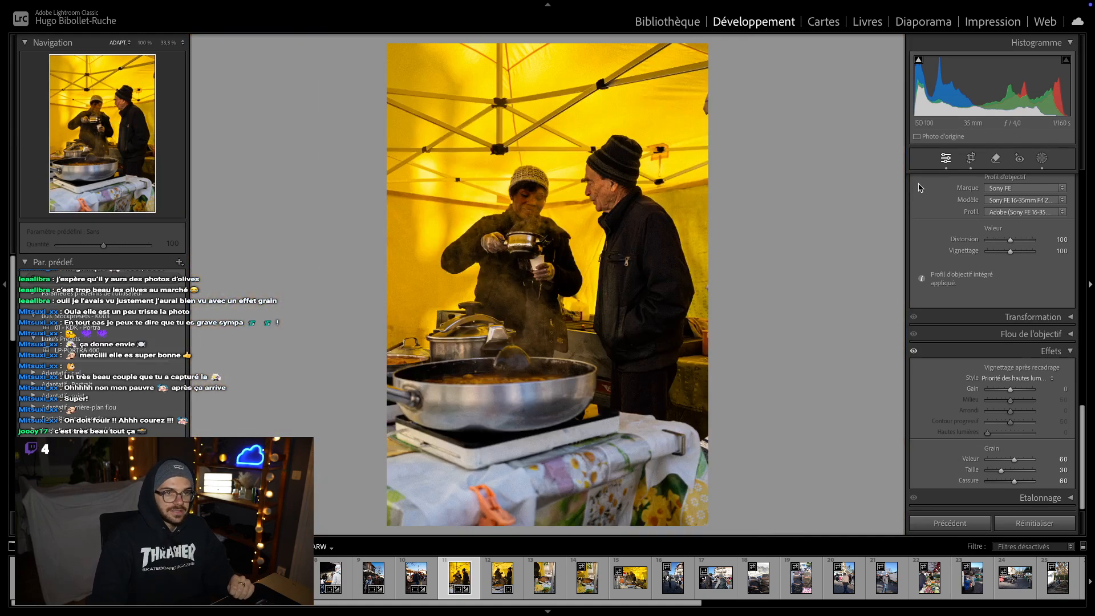
- Straighten the first yellow tent photo by rotating it about -0.39 degrees within its crop, and apply the crop
click(975, 159)
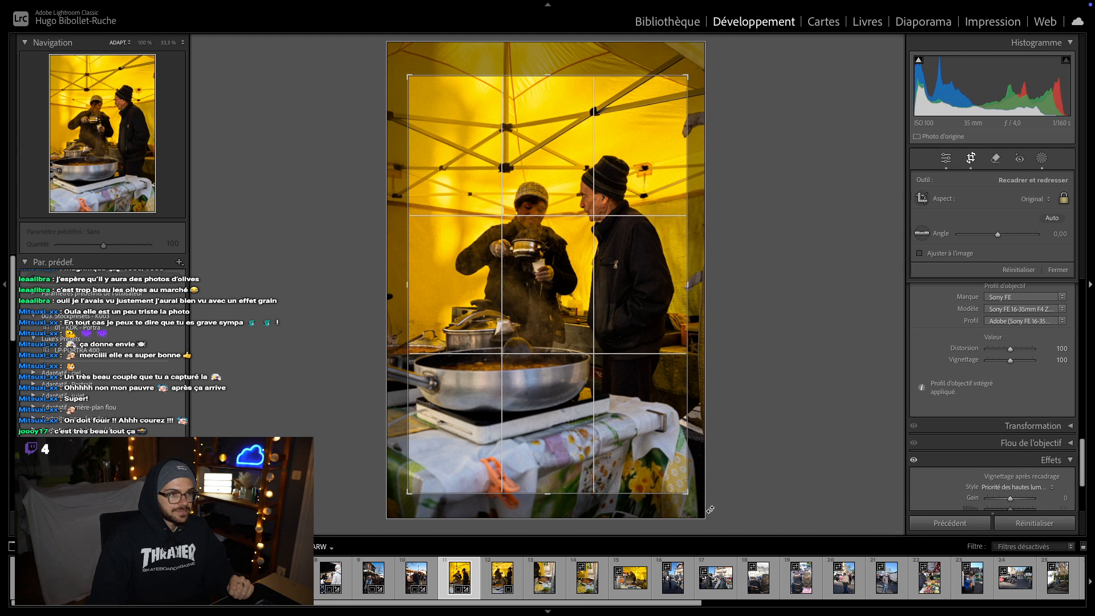
drag(710, 509, 710, 506)
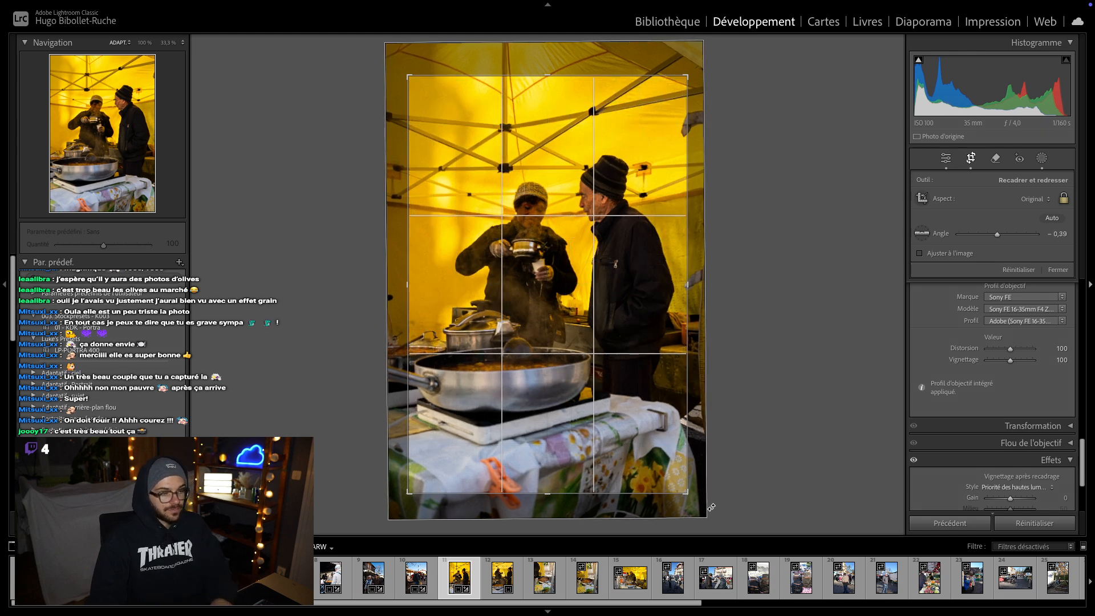
key(Return)
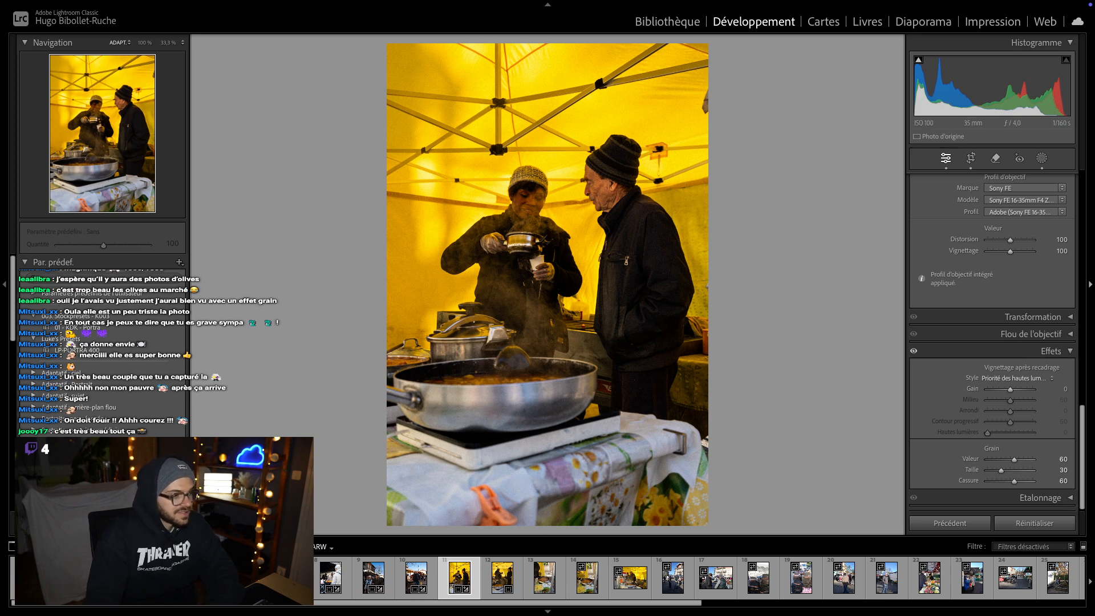
- Copy the develop settings of the first yellow tent photo and paste them onto the second one
key(super+shift+c)
click(738, 483)
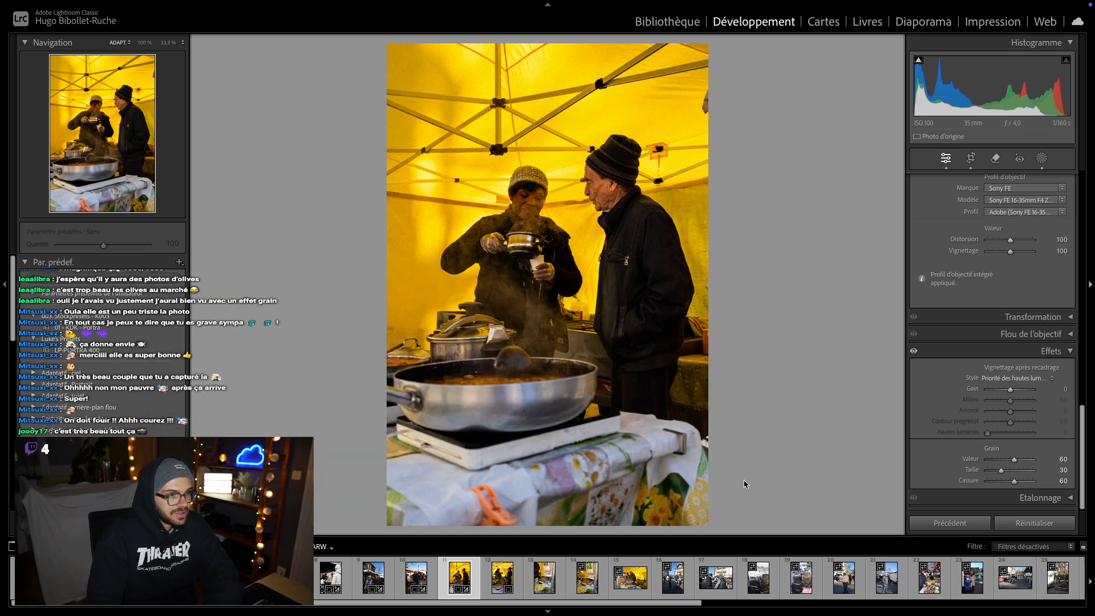
key(Right)
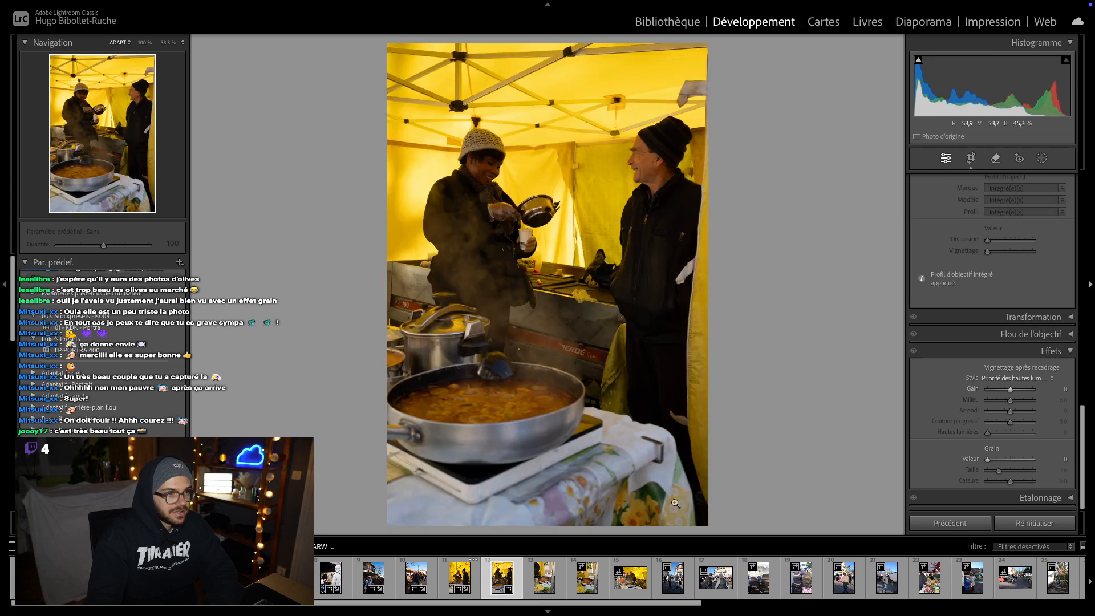
key(super+shift+v)
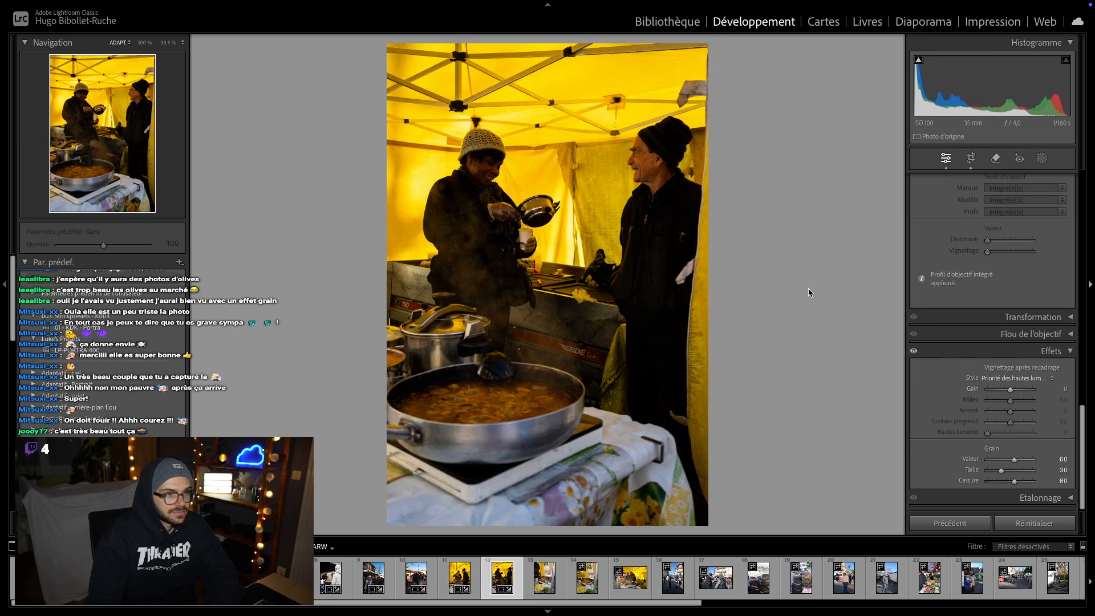
- Add a subject mask to the second yellow tent photo, adjust the mask's tone, and compare the result with the first tent photo
click(1042, 159)
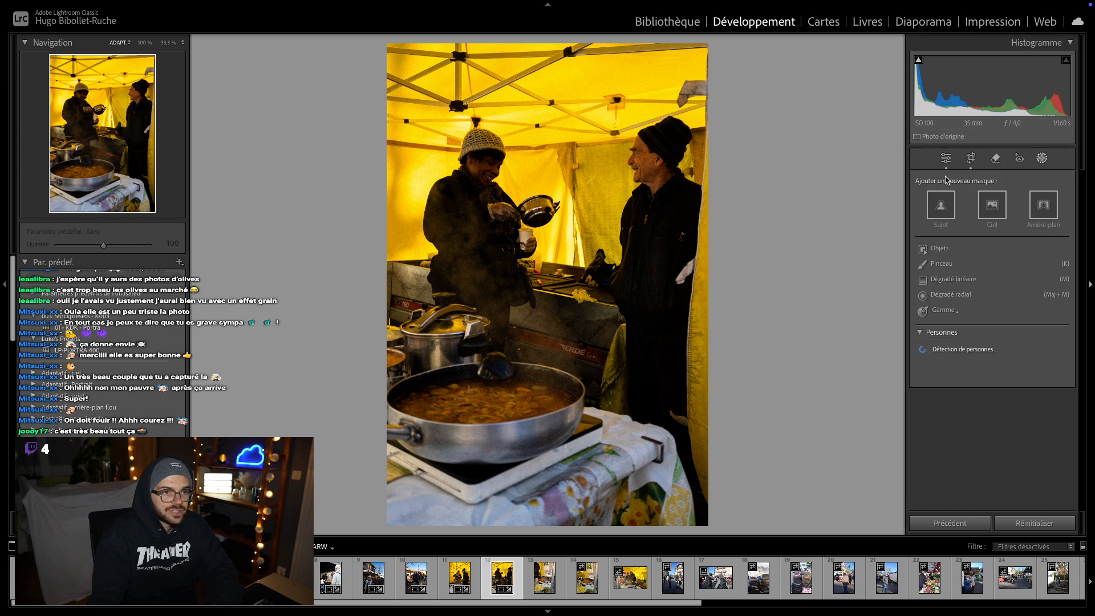
click(944, 207)
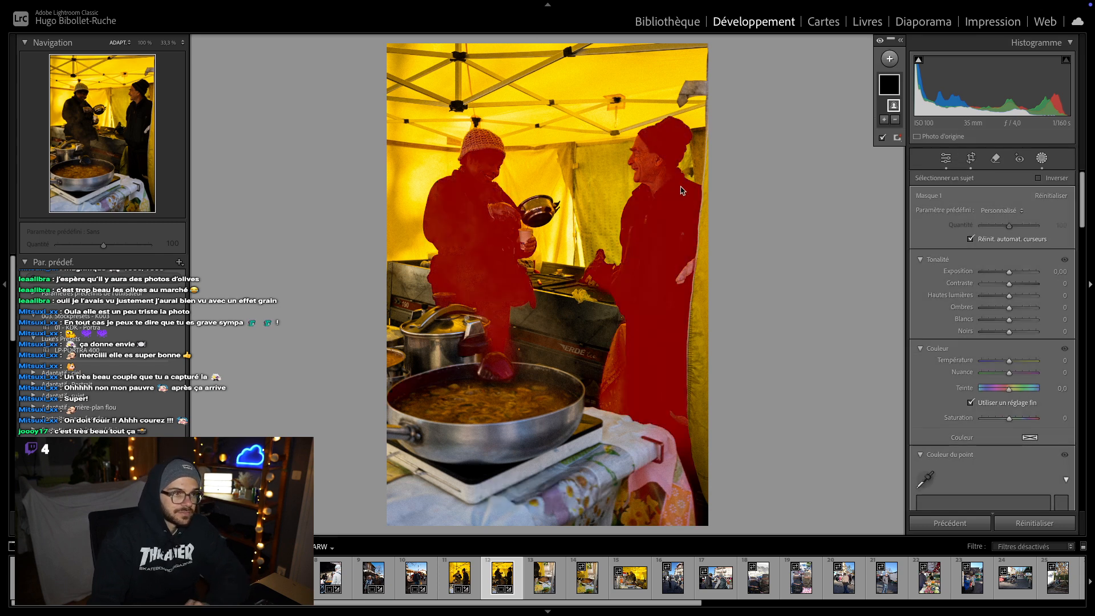
drag(1012, 312, 1013, 285)
key(Escape)
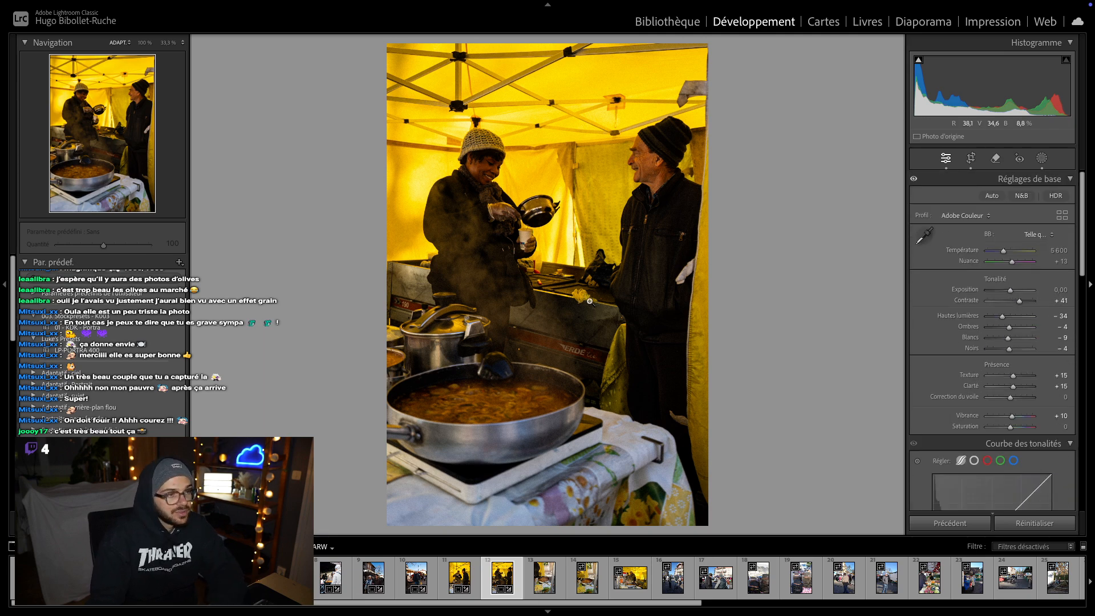
key(Left)
key(Left)
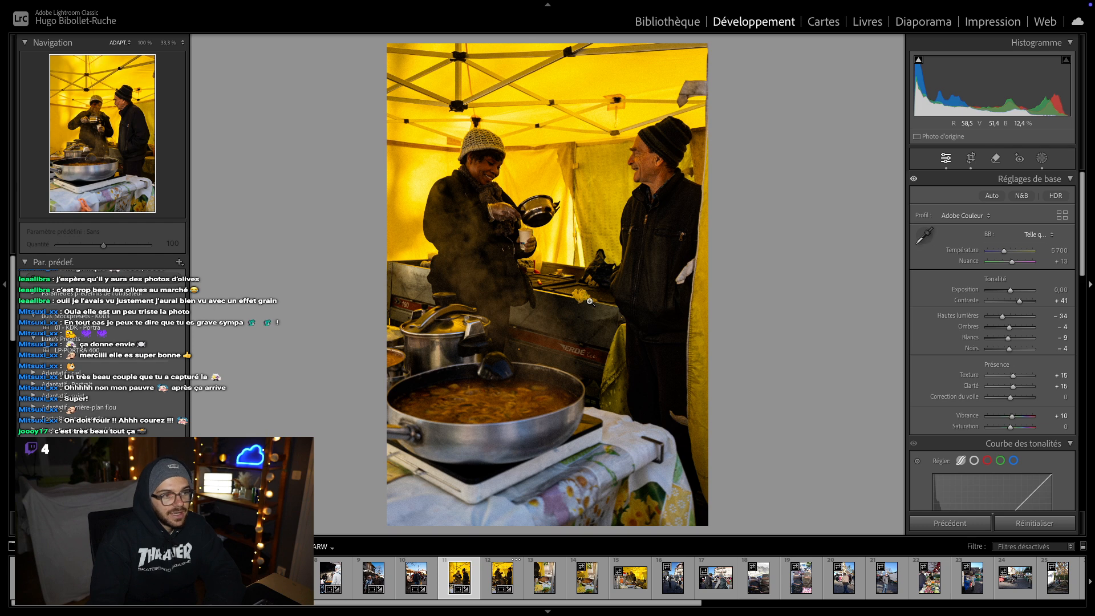
key(Right)
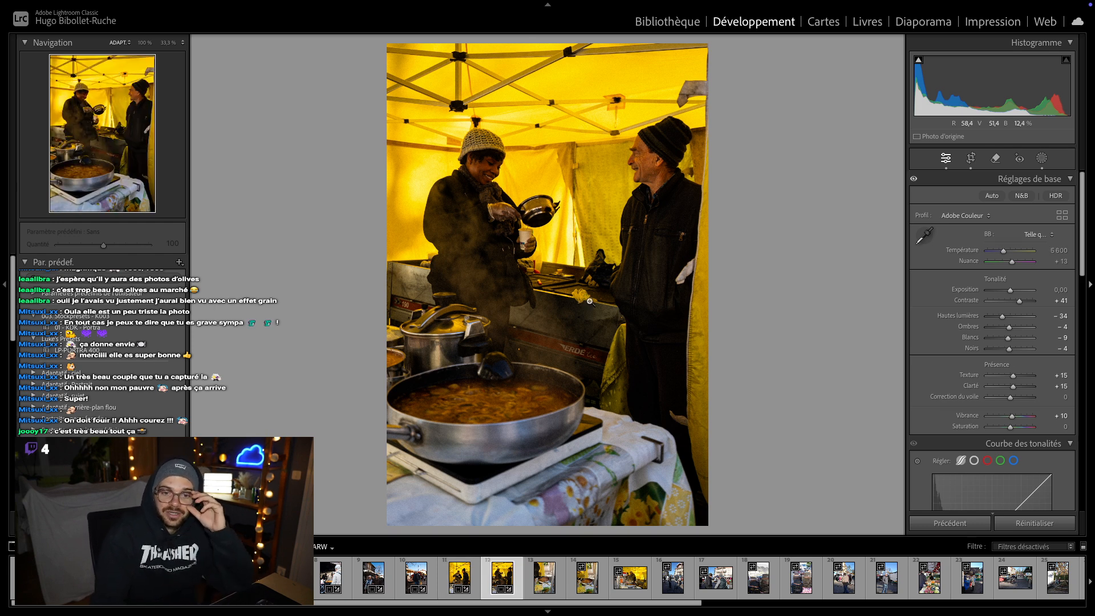
- Discard the two vertical photos of the stew pan with the couscous sign
key(Right)
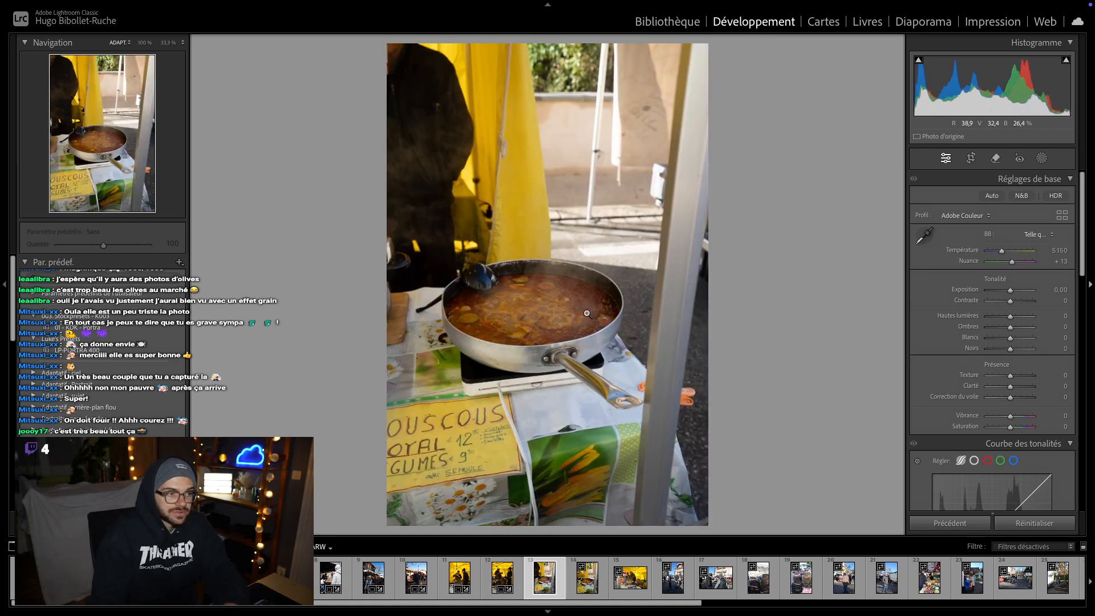
key(Delete)
key(Return)
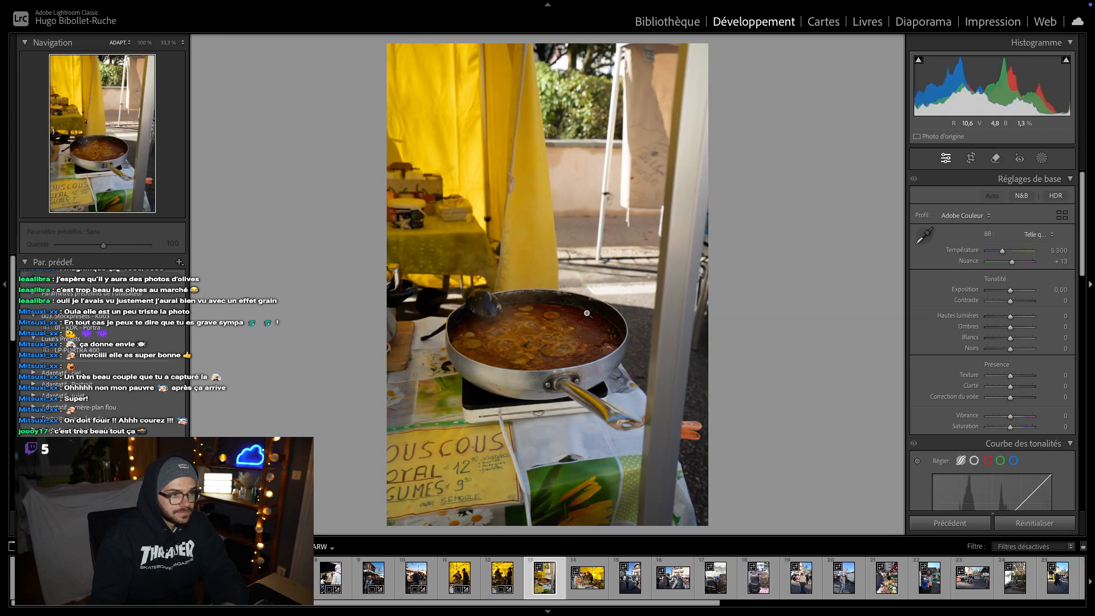
key(Delete)
key(Return)
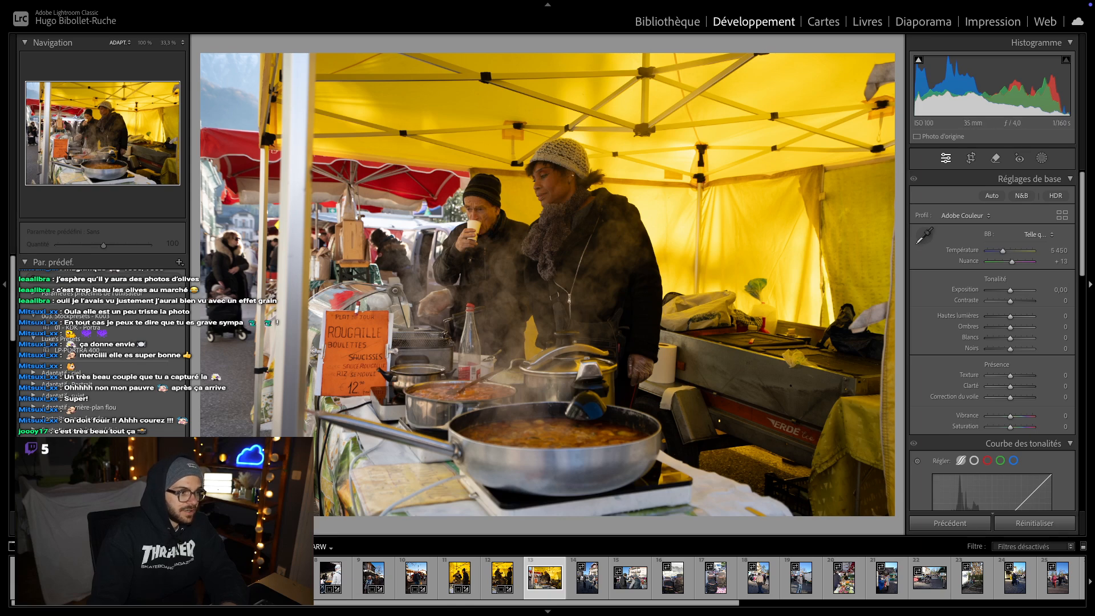
- Paste the copied develop settings onto the horizontal yellow tent photo and inspect the face under the knitted hat at 100%
key(ctrl+shift+v)
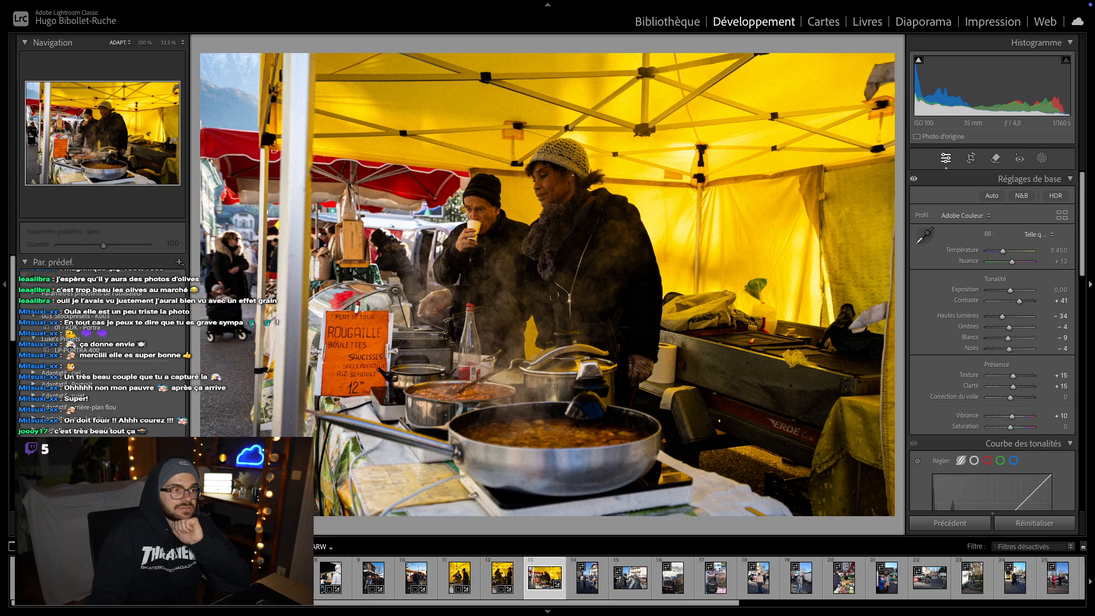
click(578, 197)
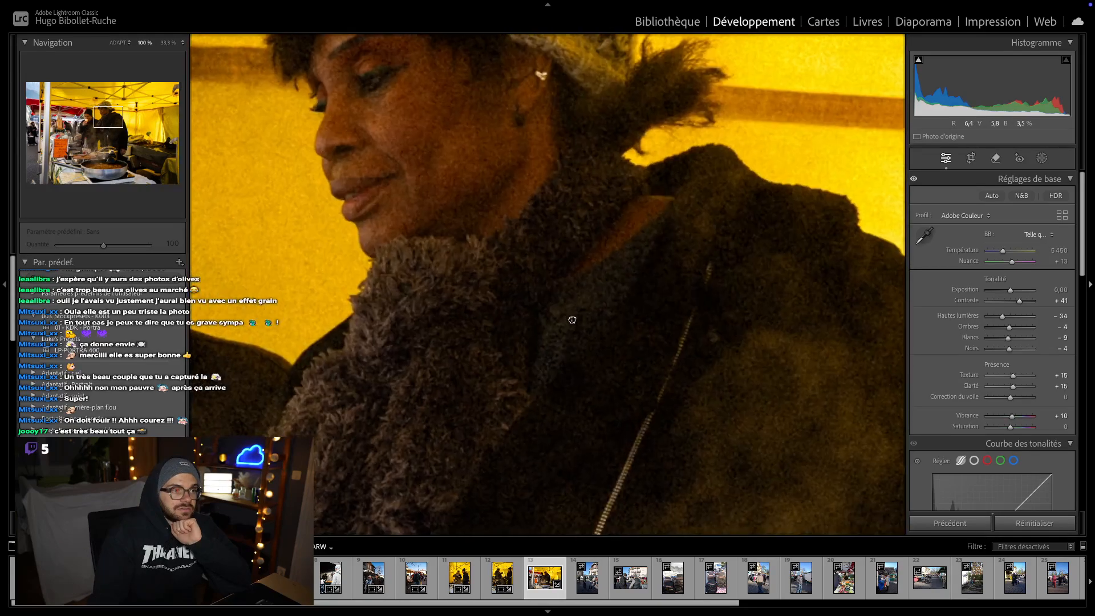
drag(572, 320, 616, 247)
click(618, 247)
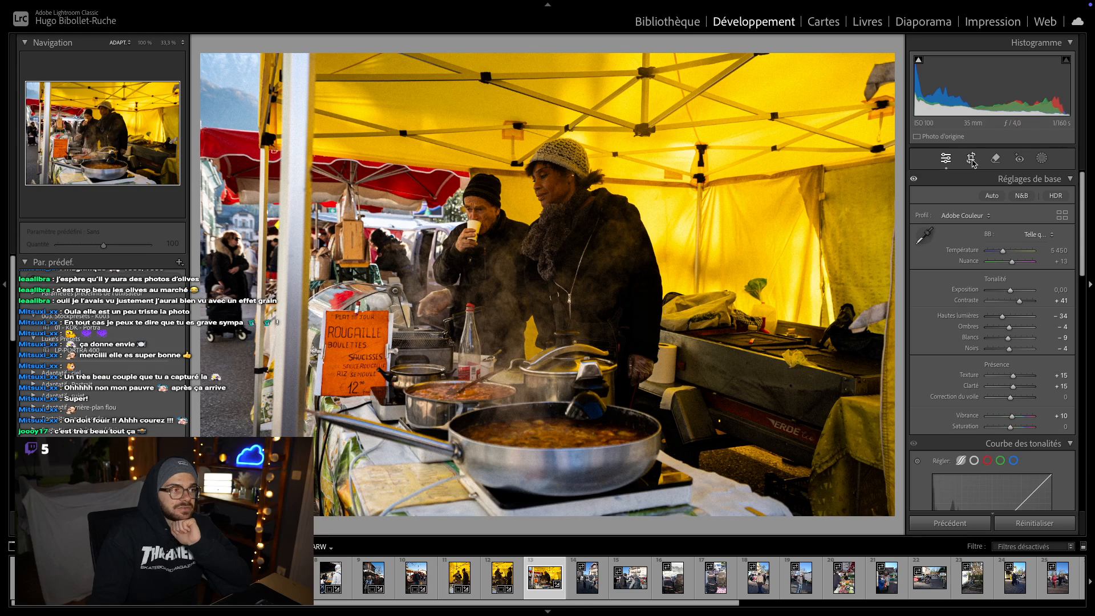
- Crop the horizontal tent photo tighter, straighten it by about -1.51 degrees, reposition the image in the frame, and apply the crop
click(970, 159)
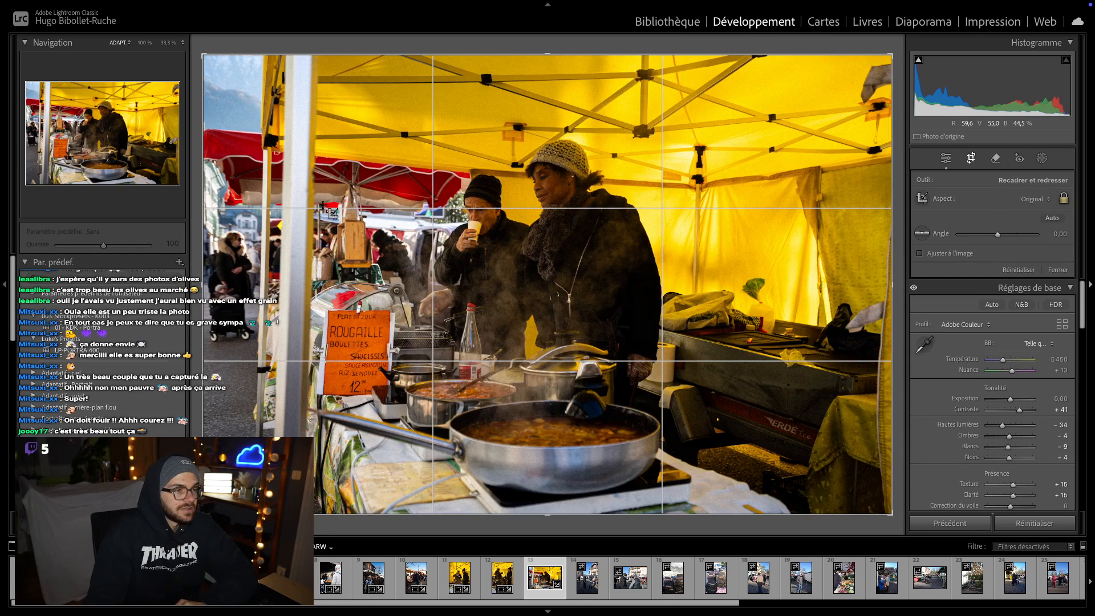
drag(206, 277, 249, 279)
drag(864, 494, 862, 485)
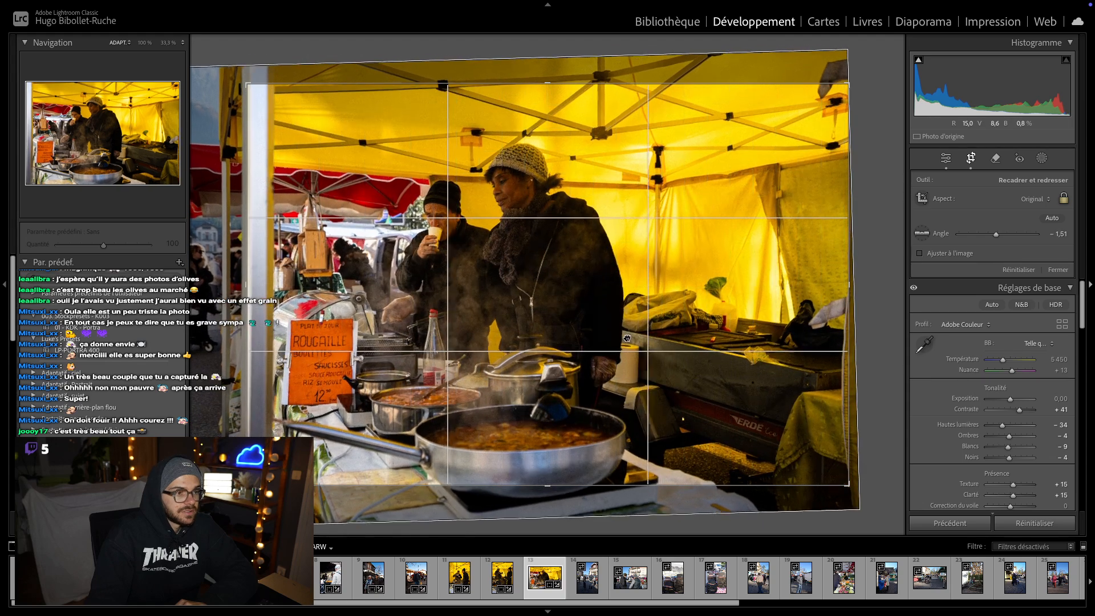
drag(628, 335, 628, 318)
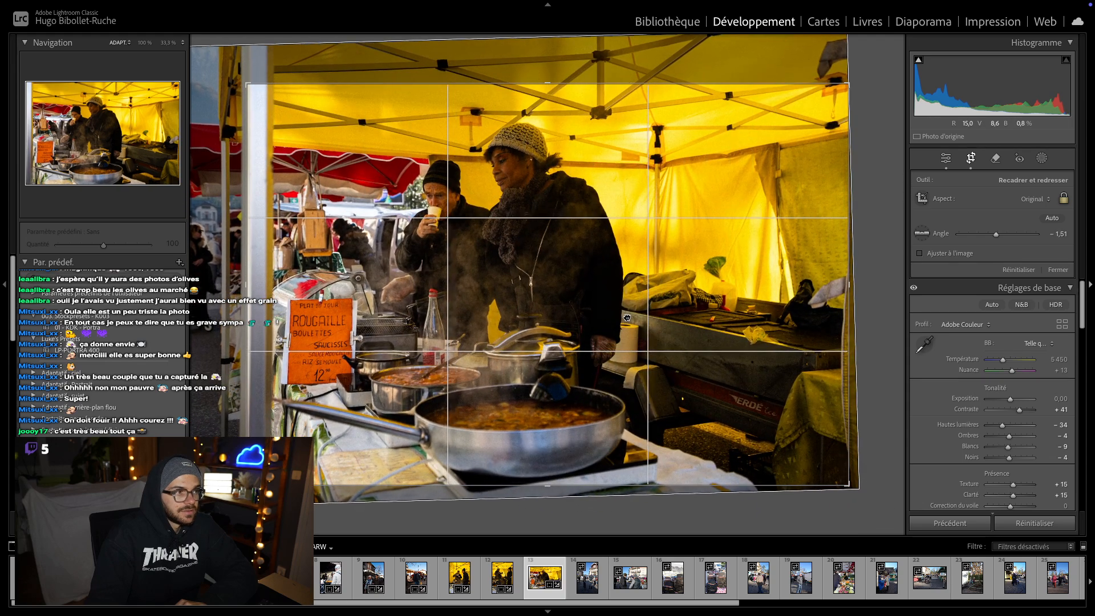
key(Return)
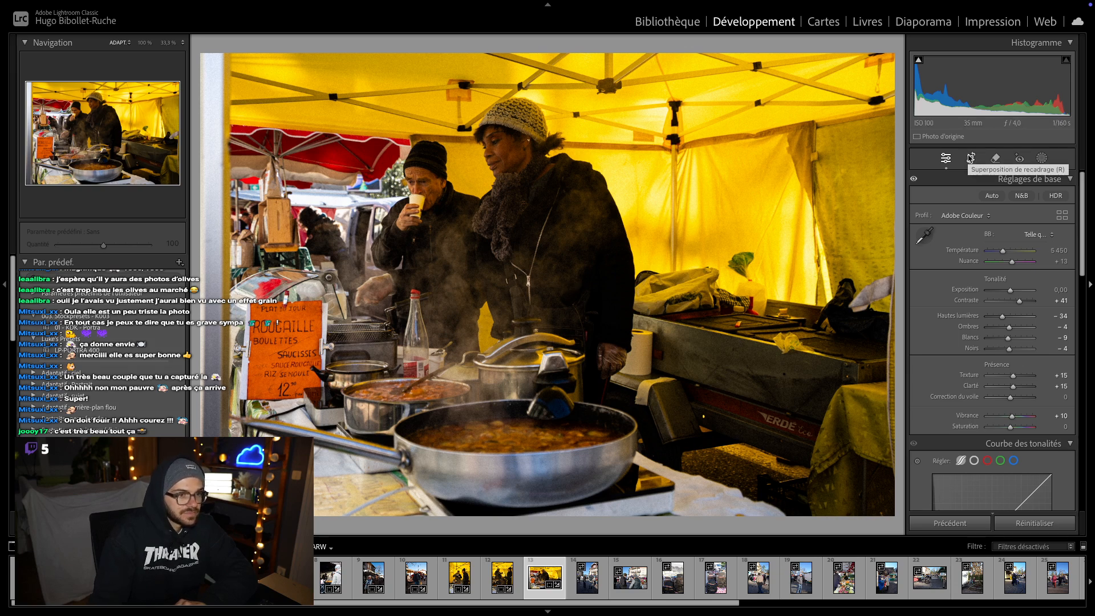
- Add a subject mask to the horizontal tent photo with shadows 26 and contrast about 27, and inspect the drinking man's face at 100%
click(1041, 158)
click(941, 204)
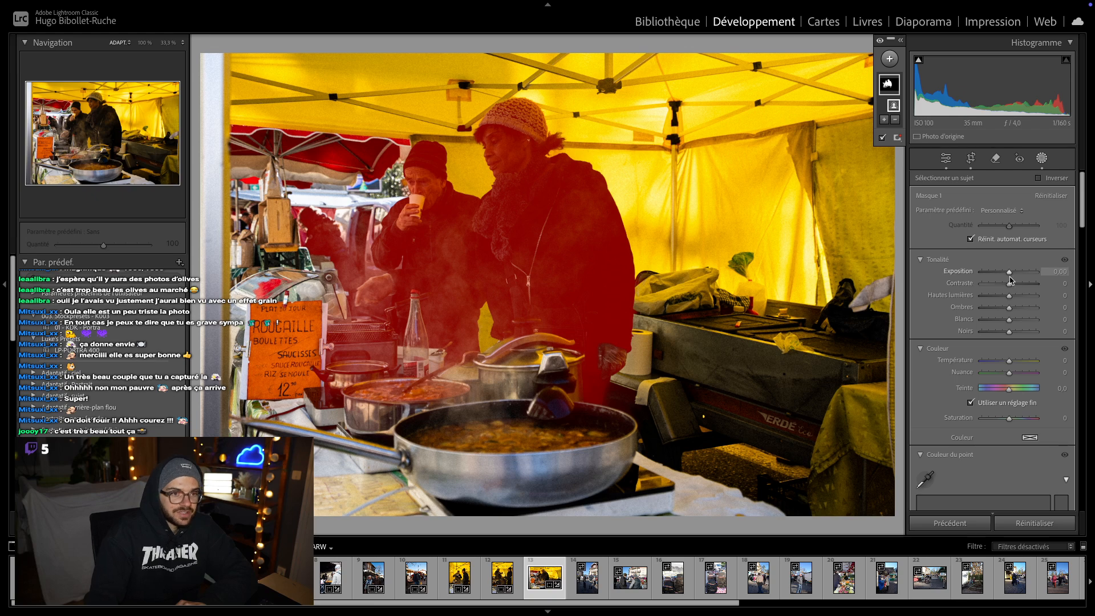
click(1019, 308)
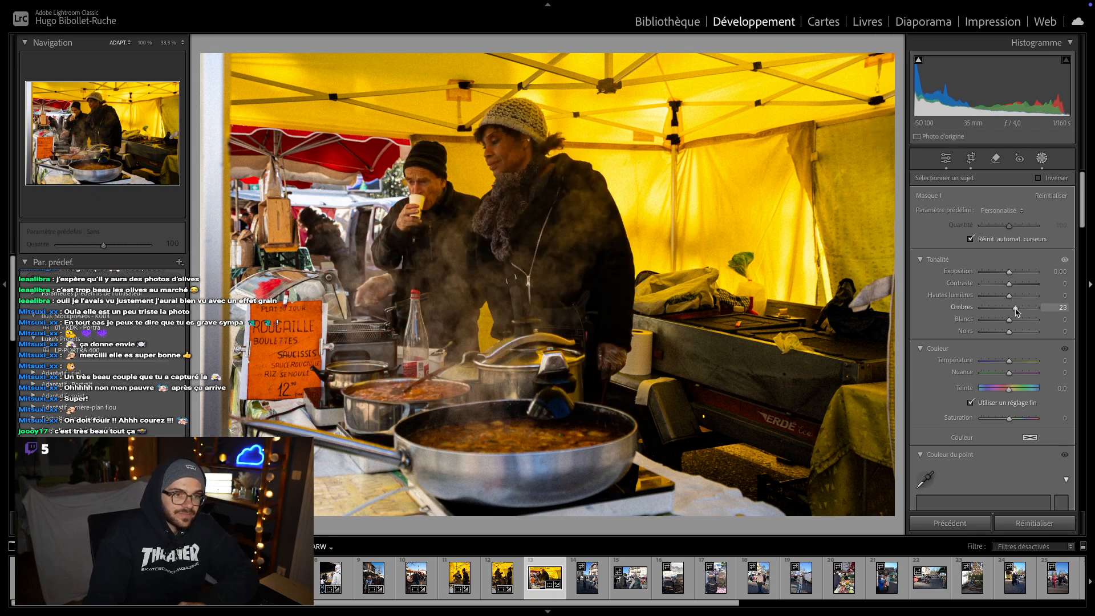
drag(1021, 310, 1019, 311)
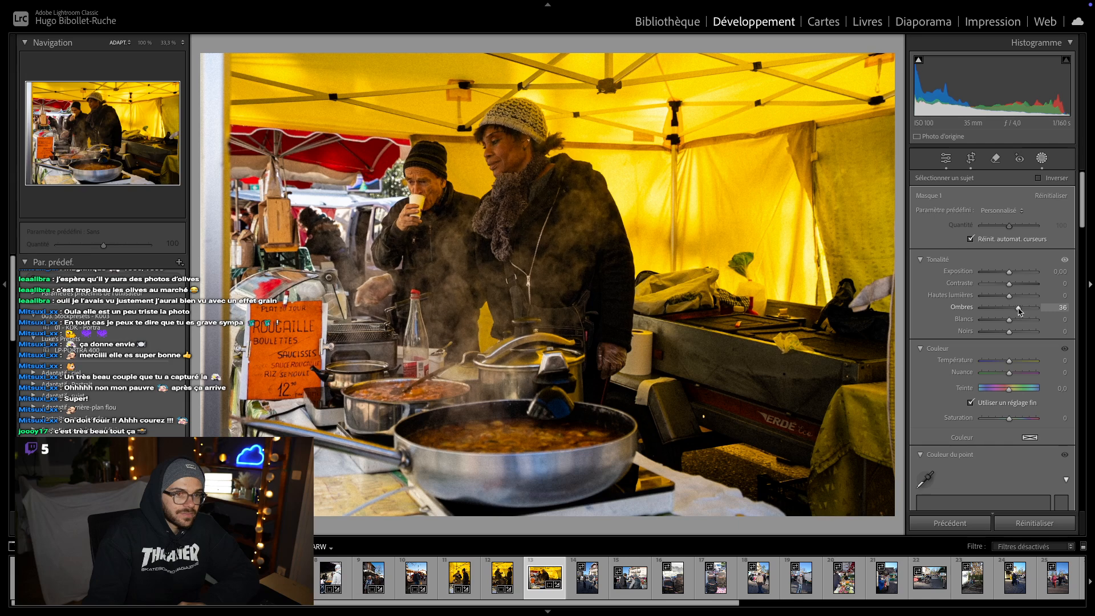
click(1016, 282)
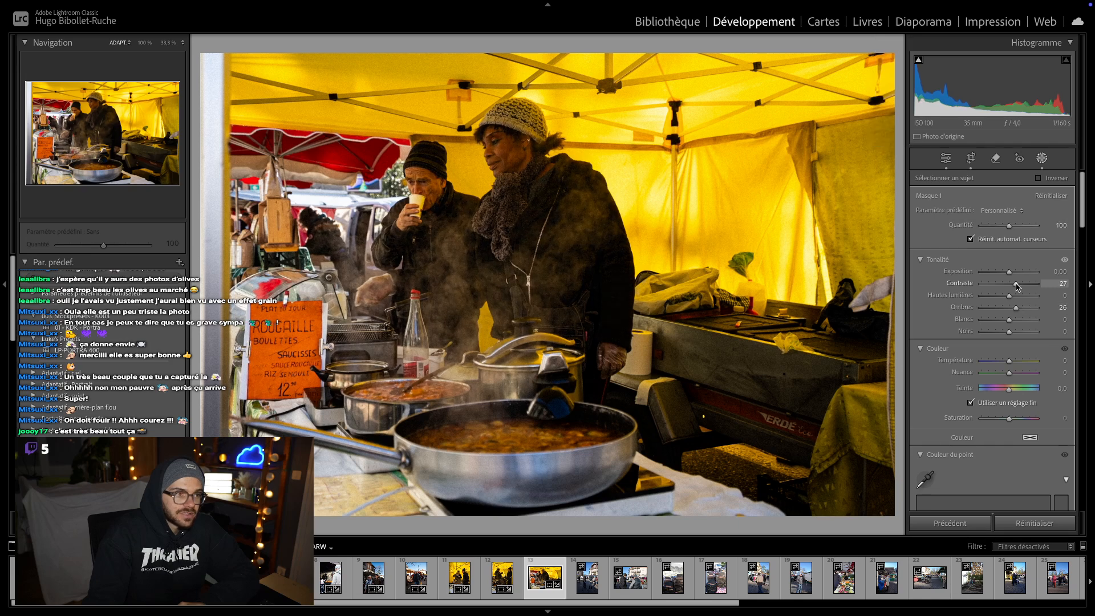
key(Escape)
key(Escape)
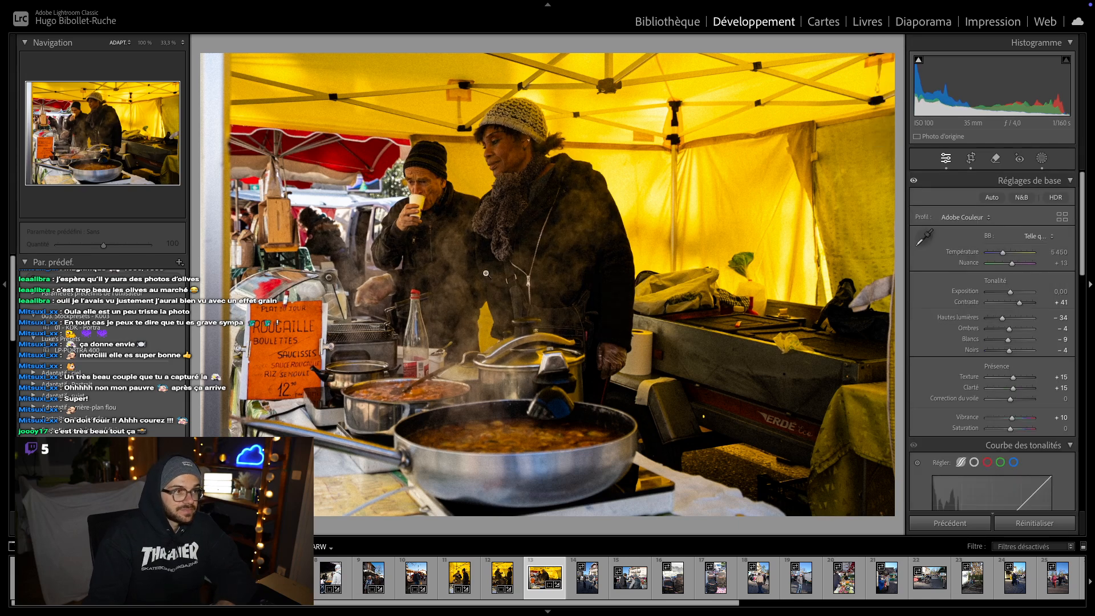
click(407, 193)
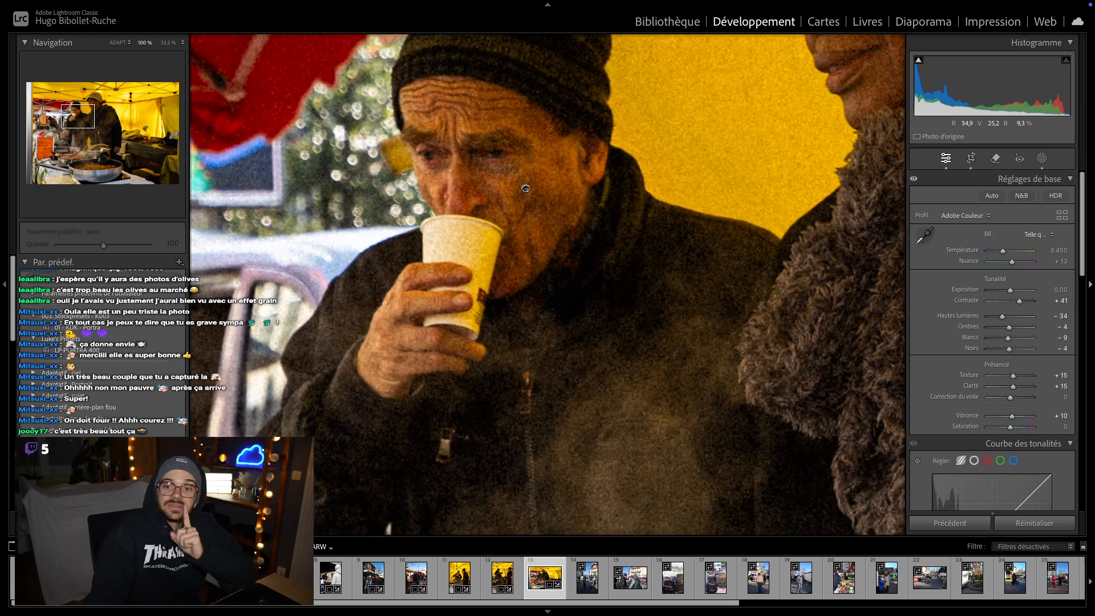
click(526, 187)
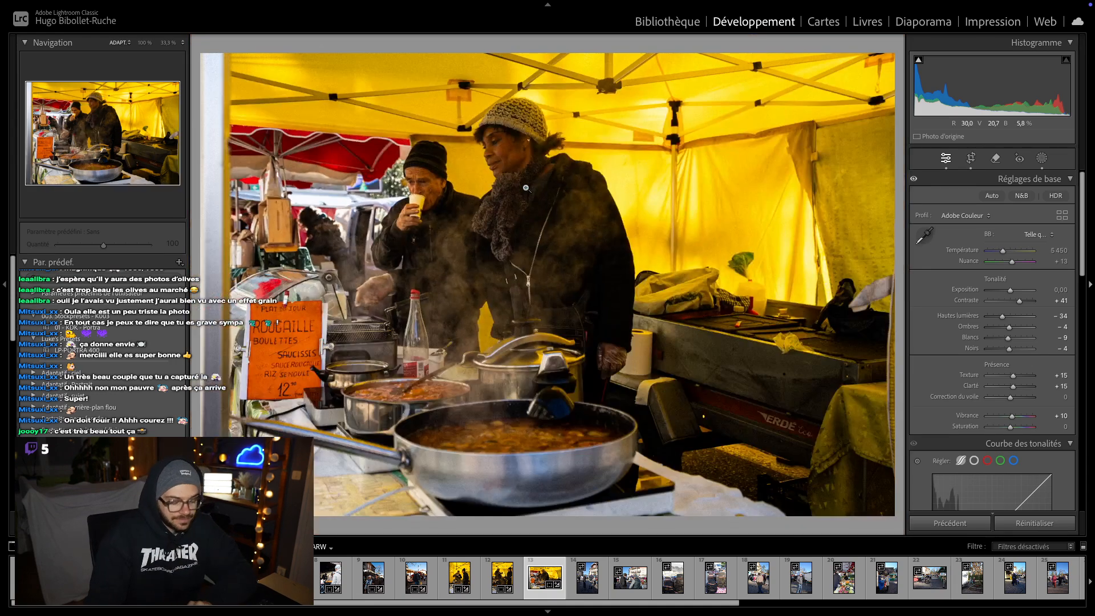
- Discard the vertical street photo of the two men, and crop the horizontal one tighter with the men repositioned in the frame
key(Right)
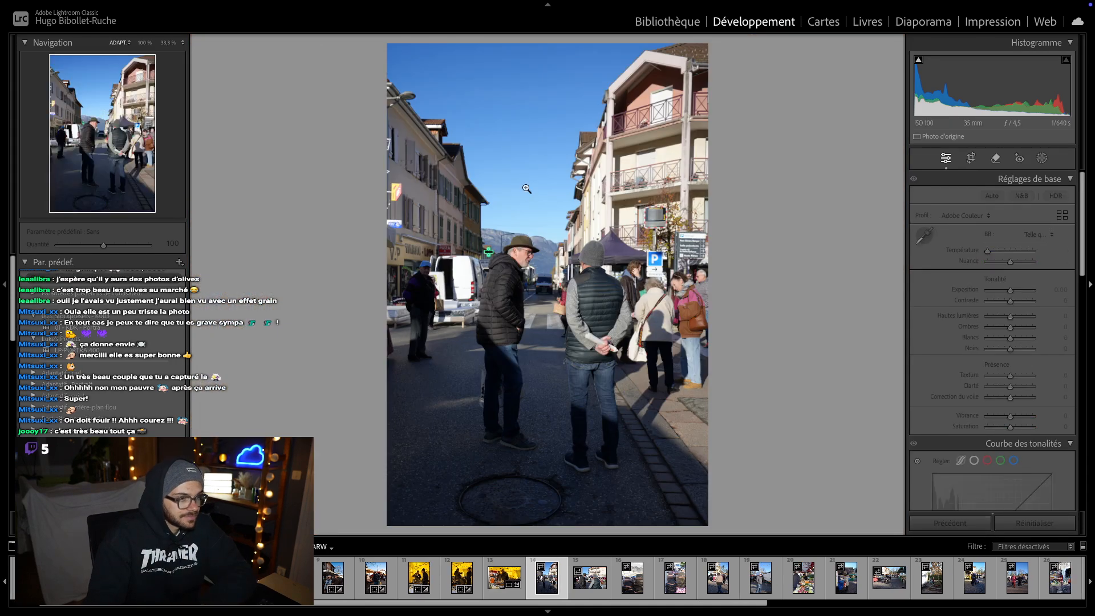
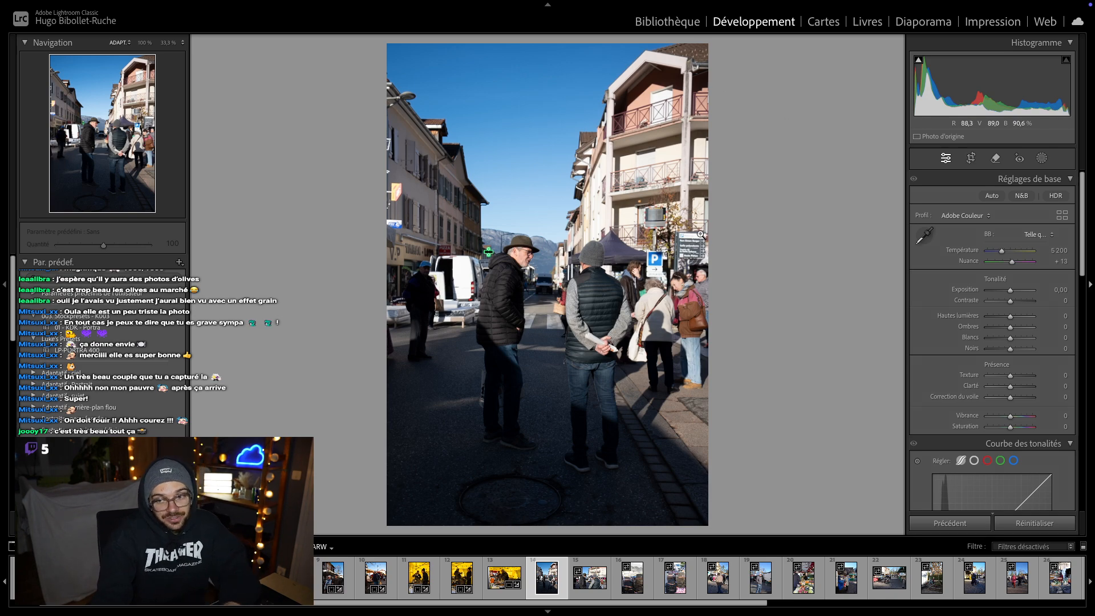
key(Right)
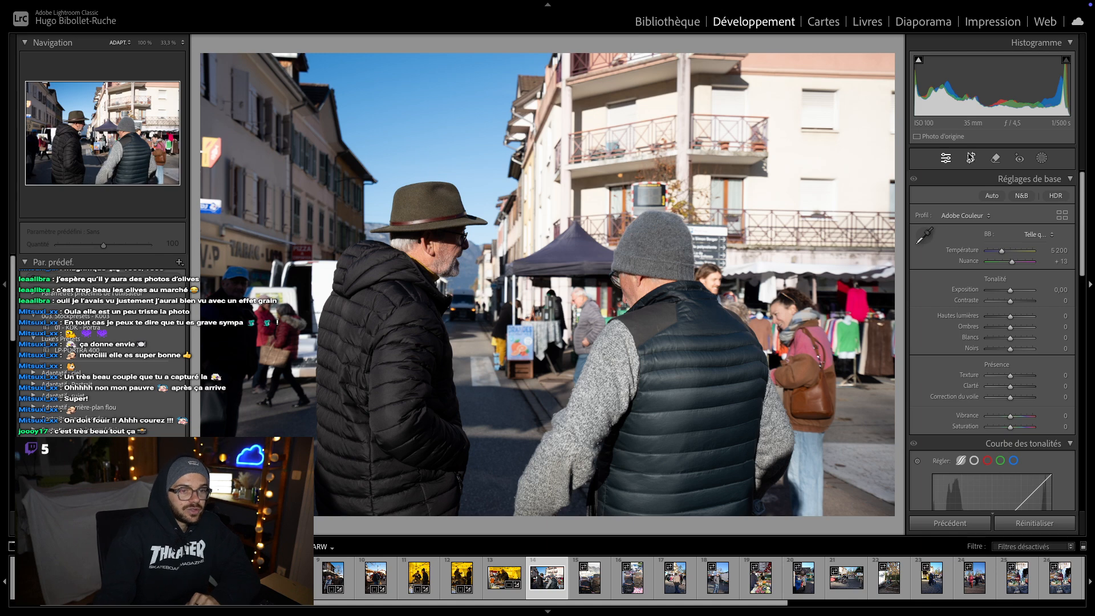
click(970, 158)
drag(535, 52, 535, 79)
drag(616, 174, 607, 174)
key(Return)
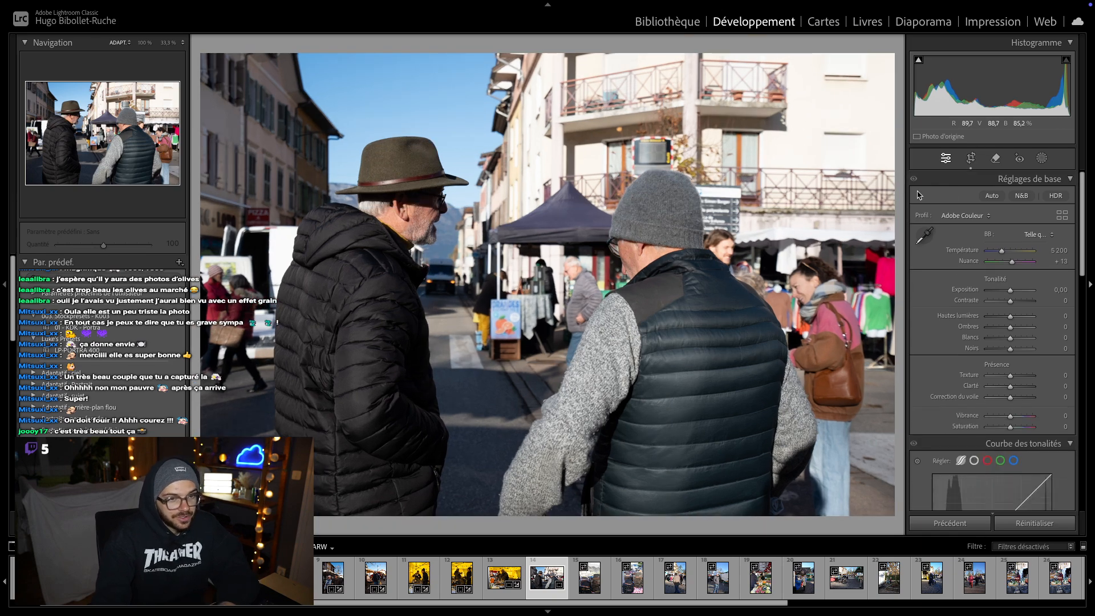
click(964, 166)
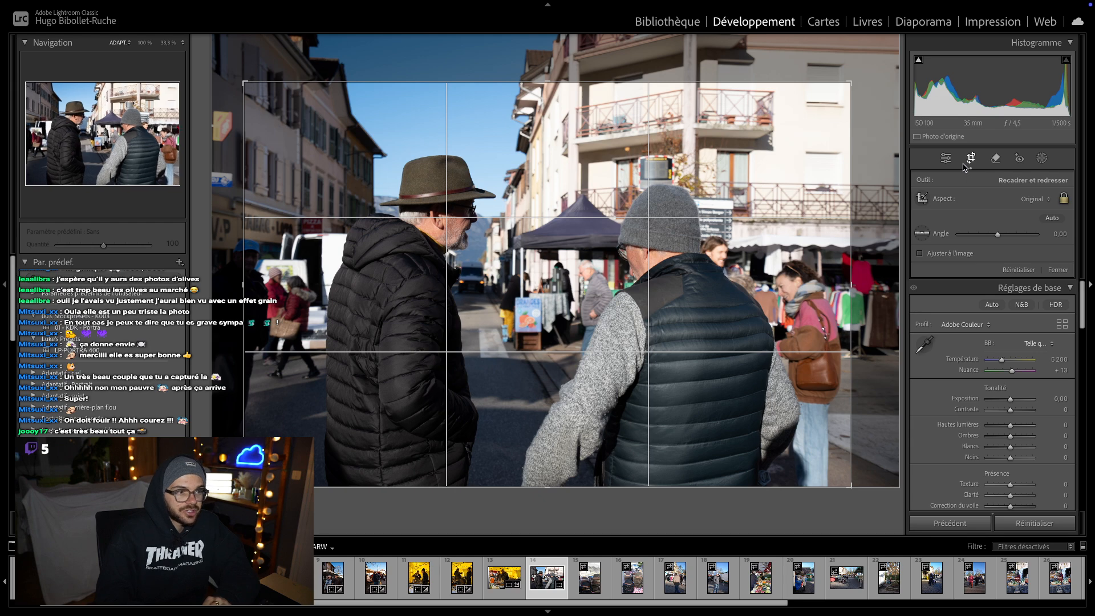
click(965, 167)
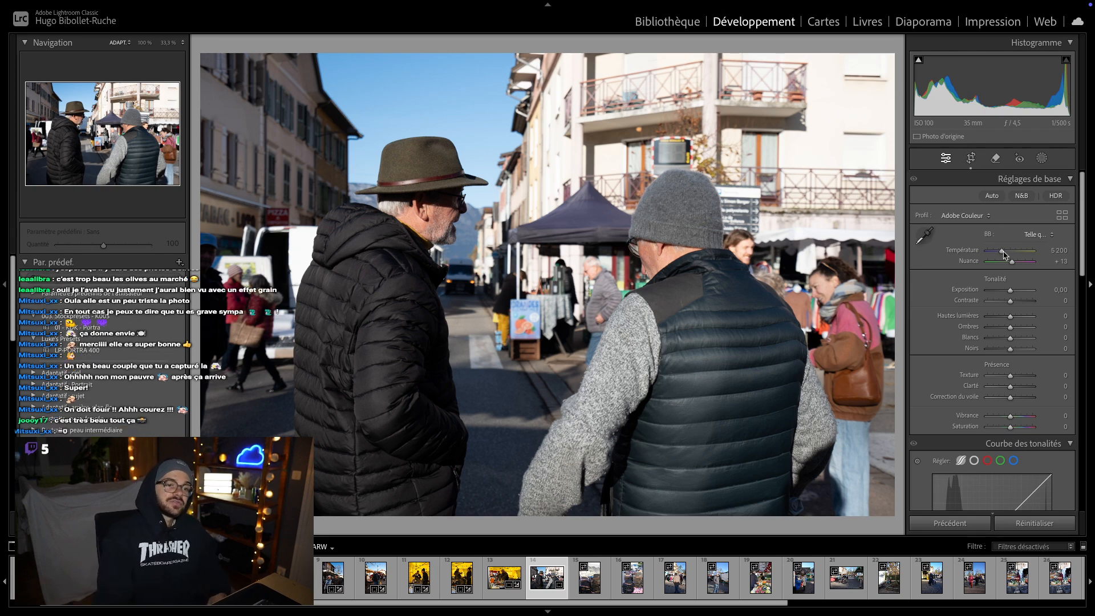
- Set the two men photo's contrast to +36, highlights to +10, shadows to -23 and blacks to -20, leaving whites at 0
click(1017, 301)
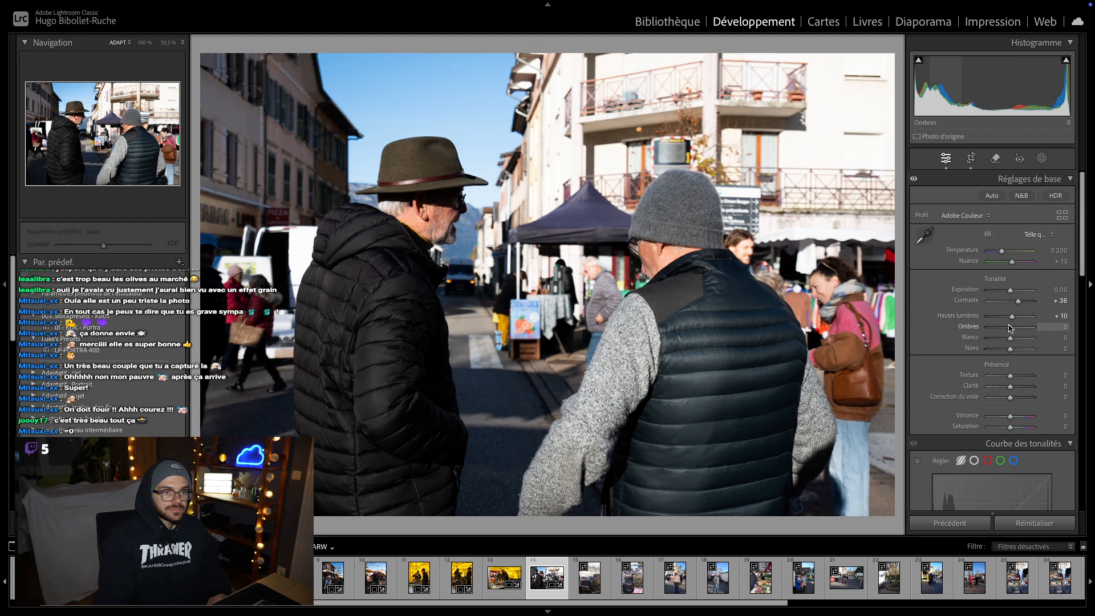
drag(1009, 329, 1005, 331)
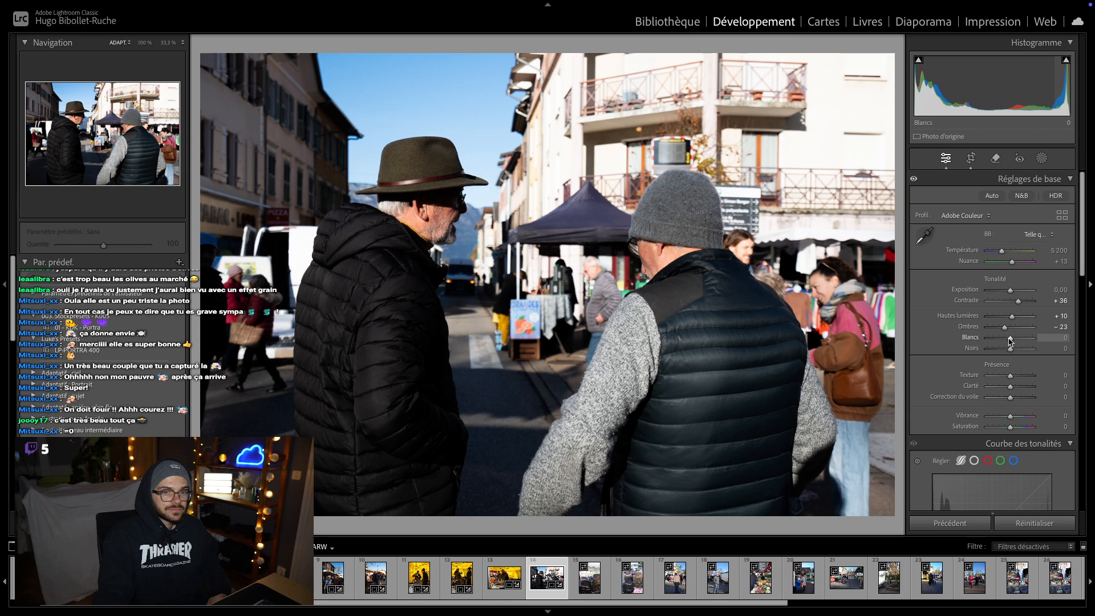
drag(1010, 340, 1007, 352)
double_click(1003, 338)
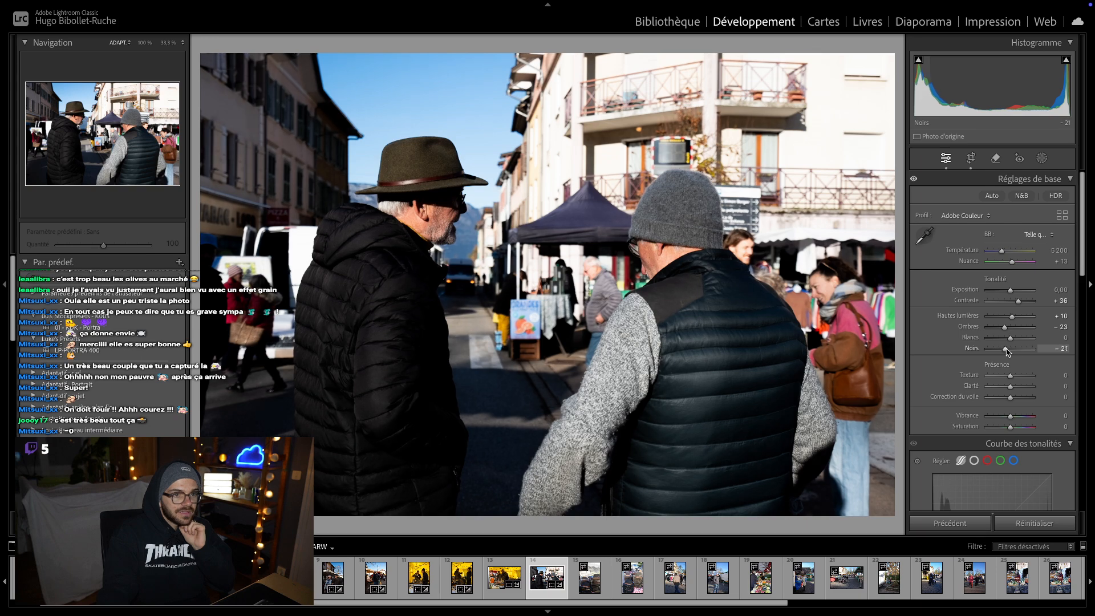
scroll(1011, 406, down, 3)
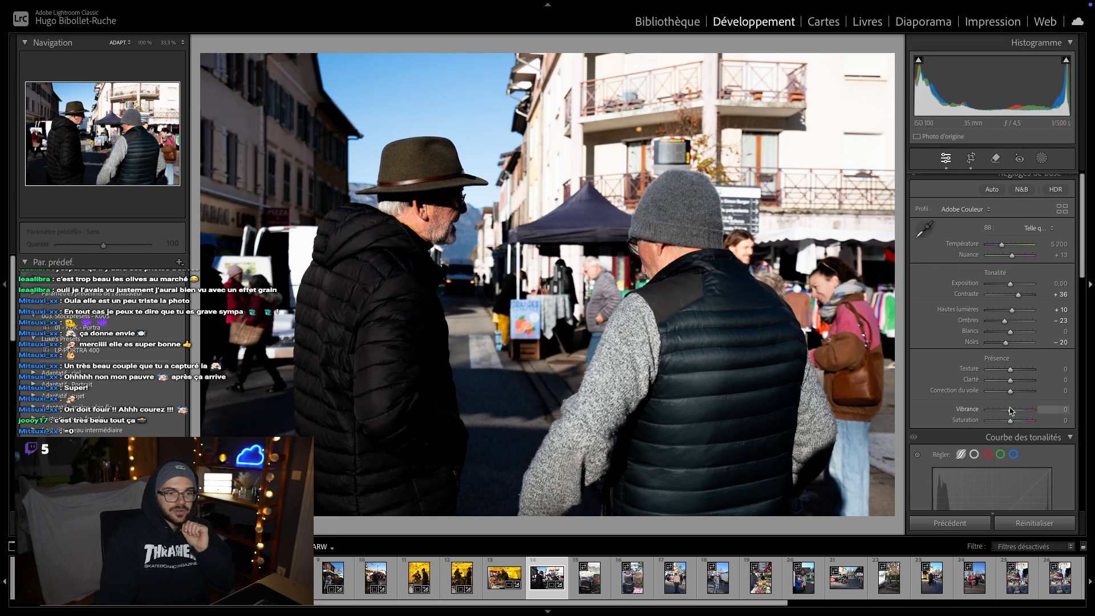
- Add a subject mask over the two men with highlights 16, shadows 38, whites 7 and blacks -3
click(1041, 158)
click(953, 212)
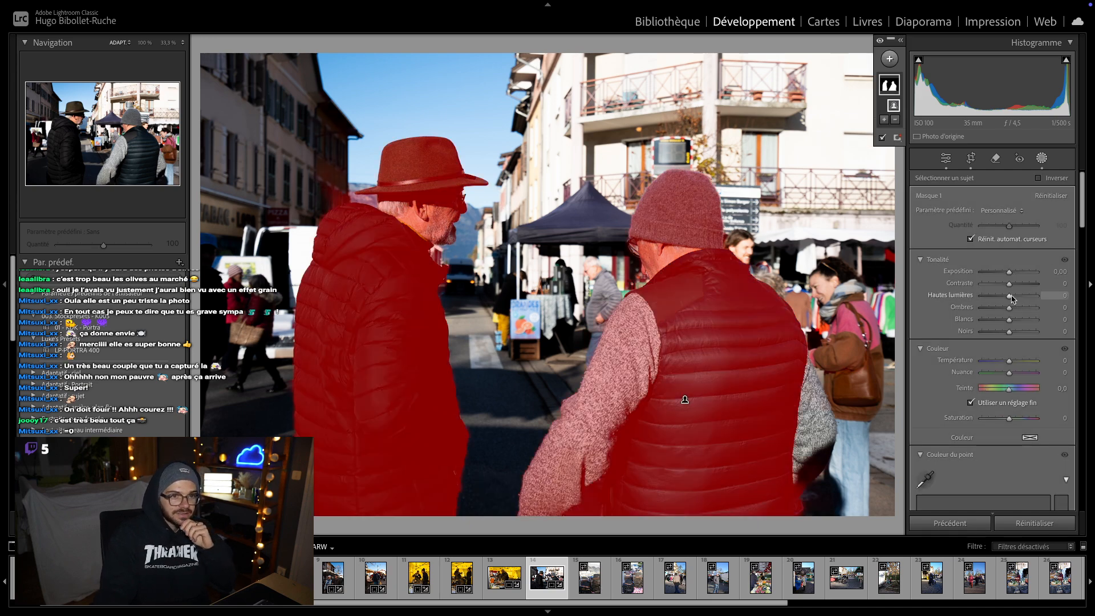
drag(1010, 296, 1008, 334)
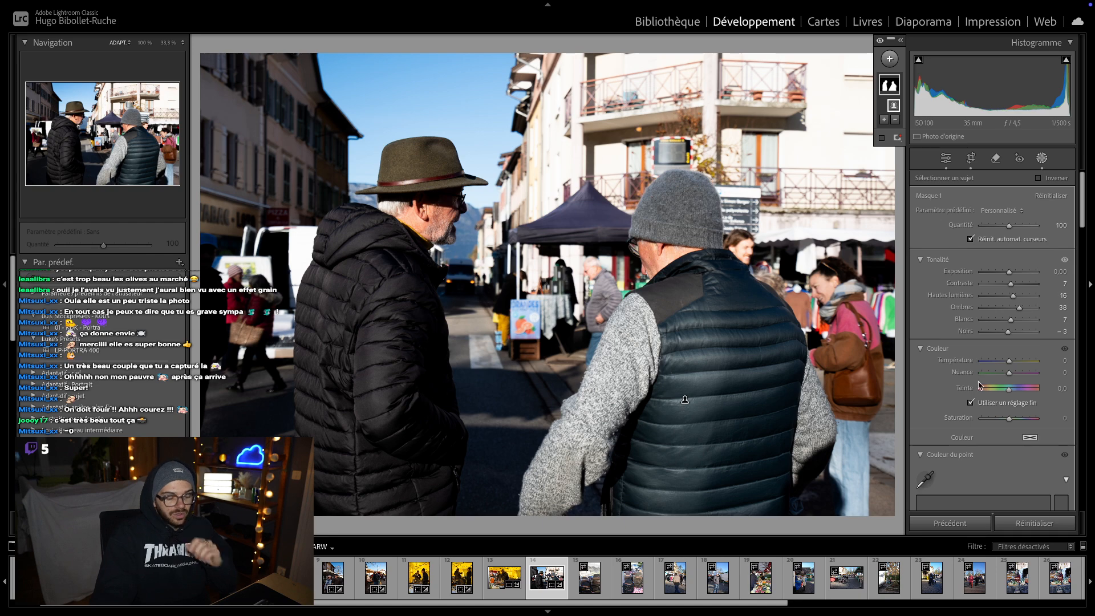
key(Escape)
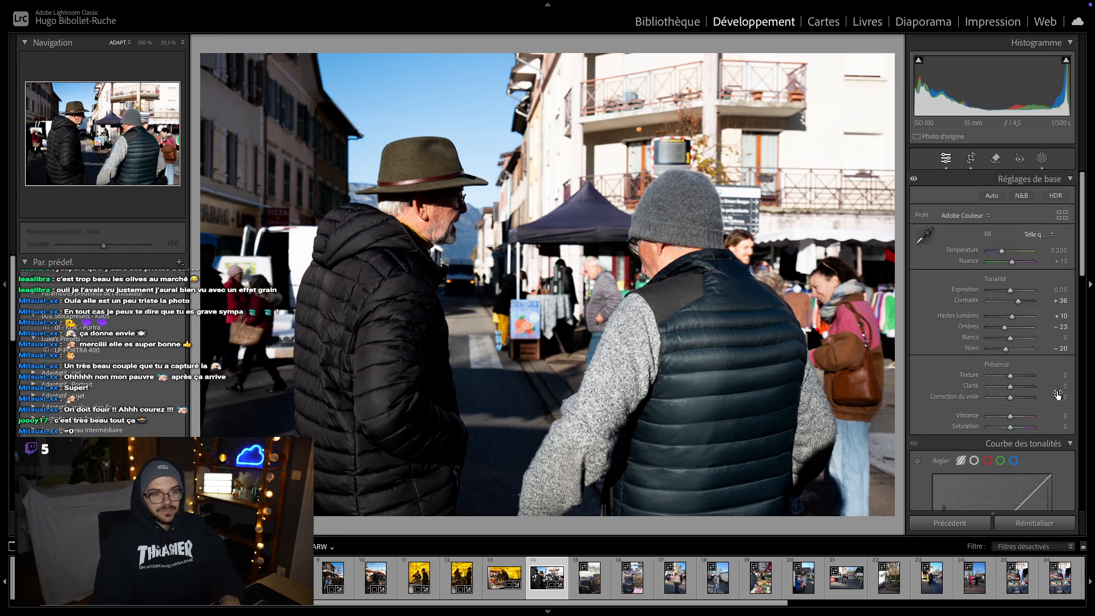
- Set the two men photo's texture and clarity to +15 each, and inspect the hatted man's face and jacket at 100%
click(1057, 375)
key(Return)
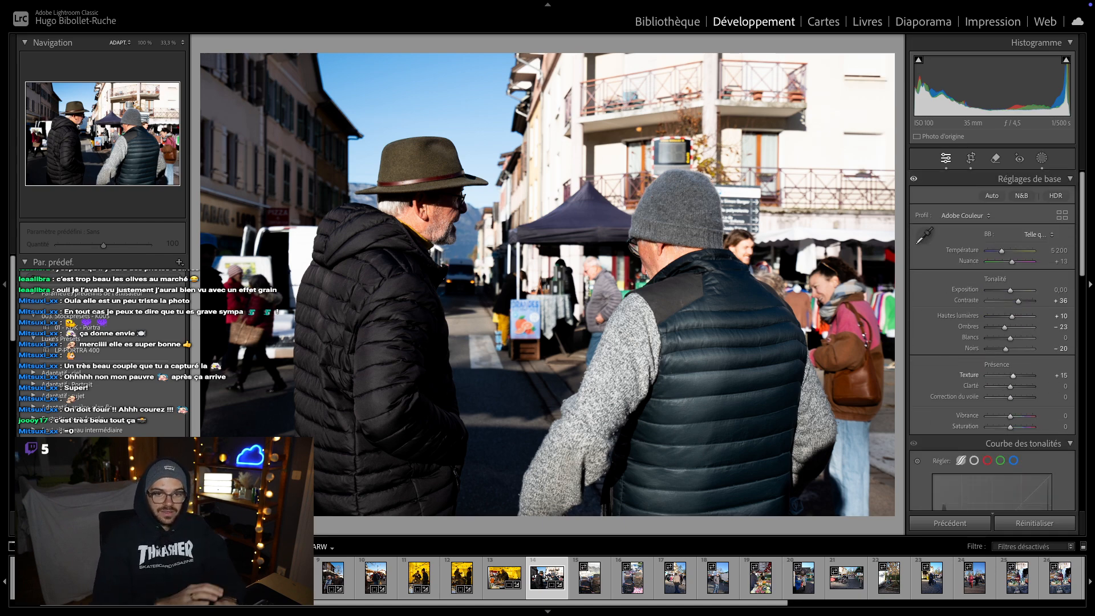
click(1058, 386)
text(15)
key(Return)
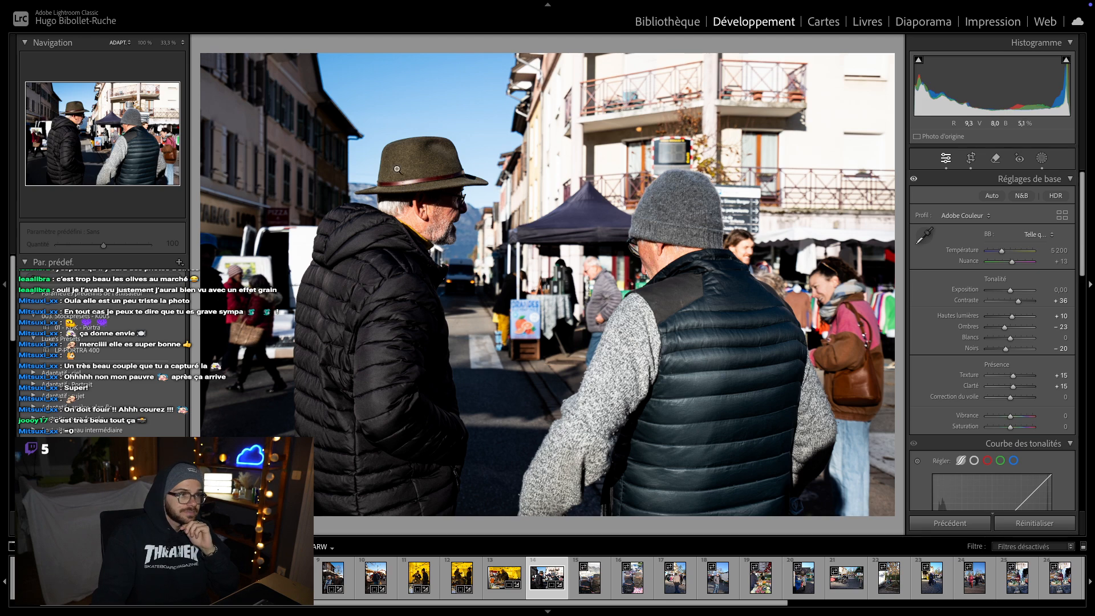
click(398, 169)
drag(499, 294, 528, 200)
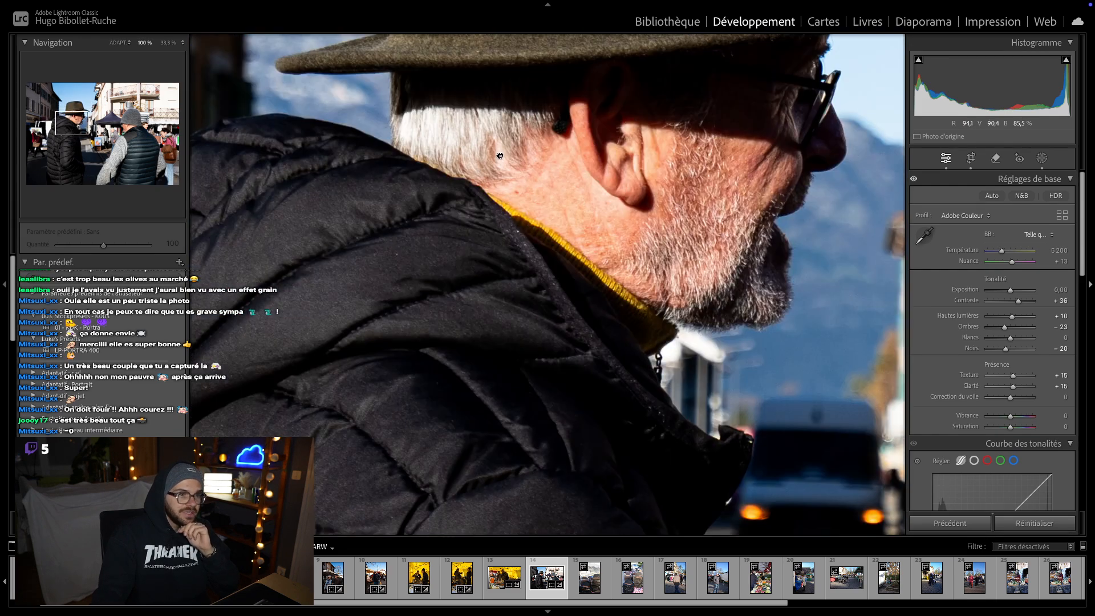
drag(437, 286, 500, 195)
drag(532, 378, 521, 306)
click(521, 307)
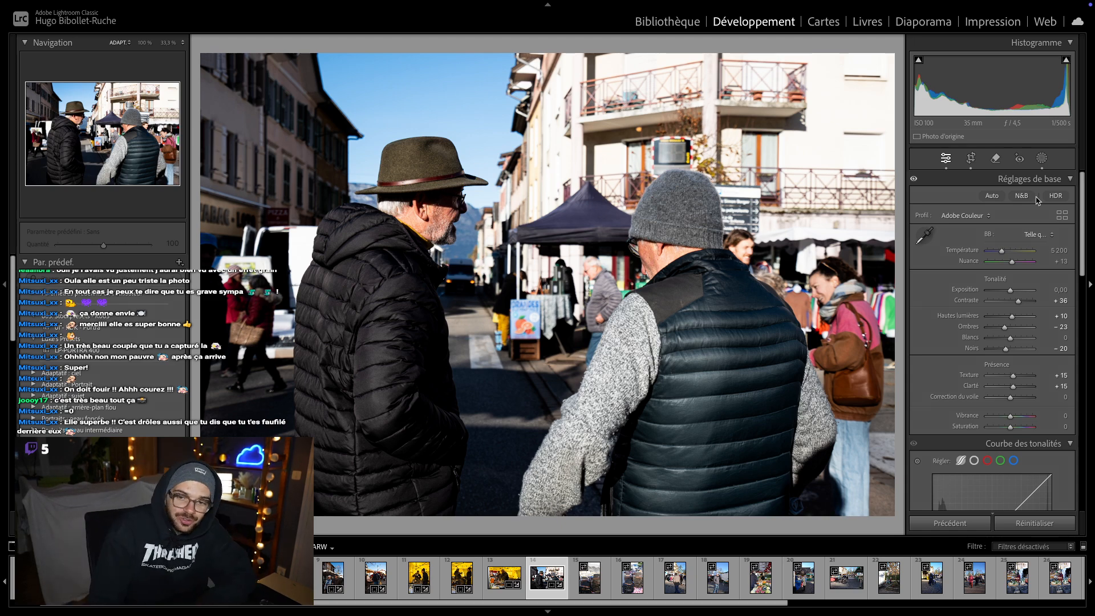
- Remove chromatic aberration and enable the lens profile correction for the two men photo
scroll(974, 349, down, 1)
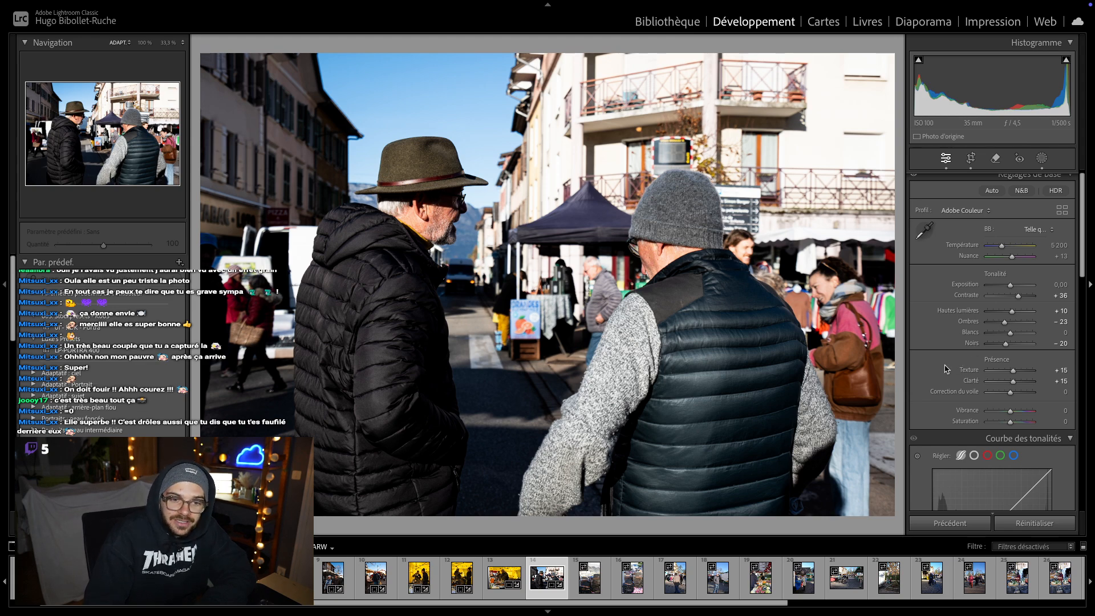
scroll(949, 370, down, 10)
scroll(944, 369, down, 8)
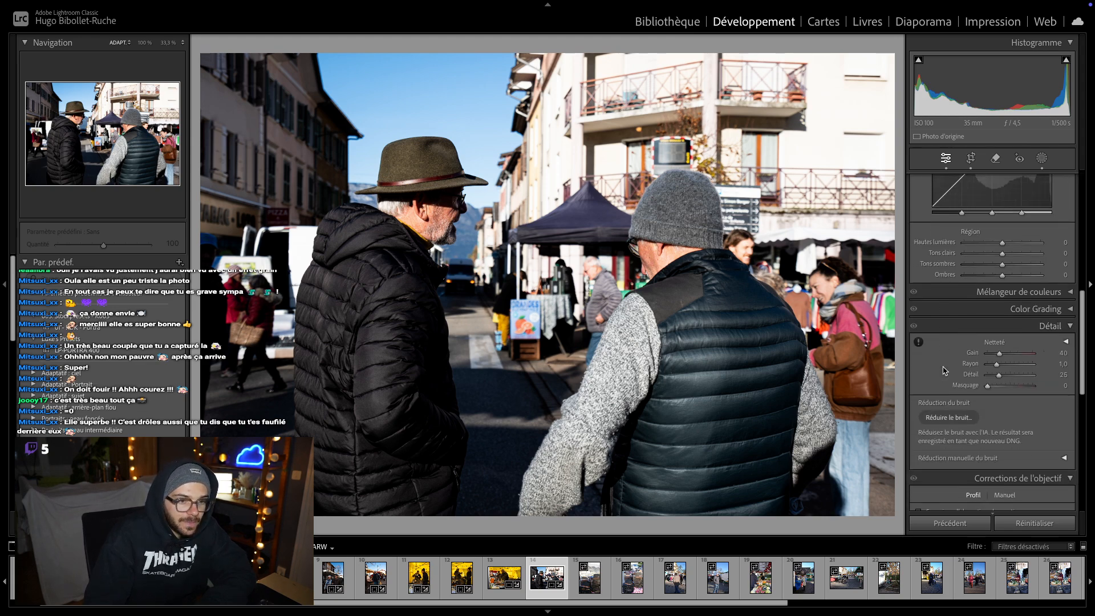
click(941, 335)
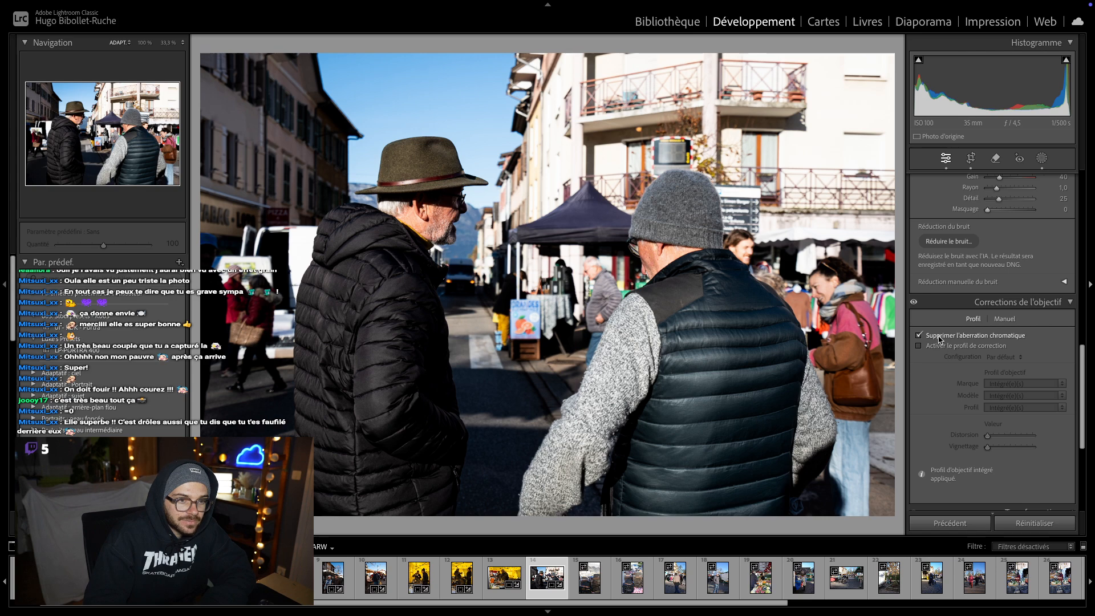
click(941, 346)
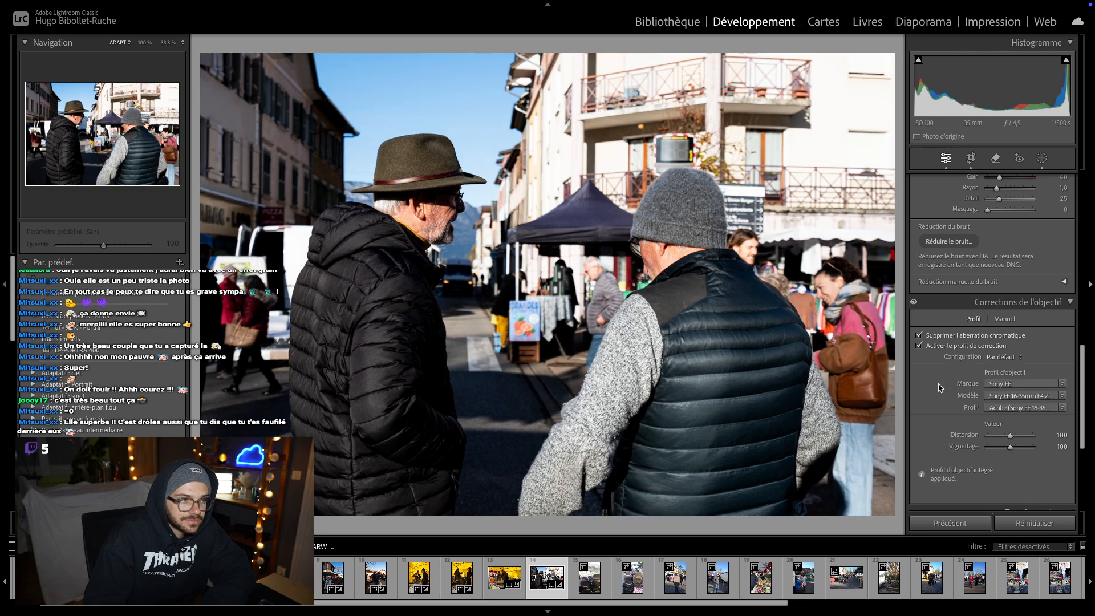
- Add grain to the two men photo with amount 60, size 30 and roughness 60, and check the hatted man at 100%
scroll(944, 388, down, 5)
scroll(940, 388, up, 1)
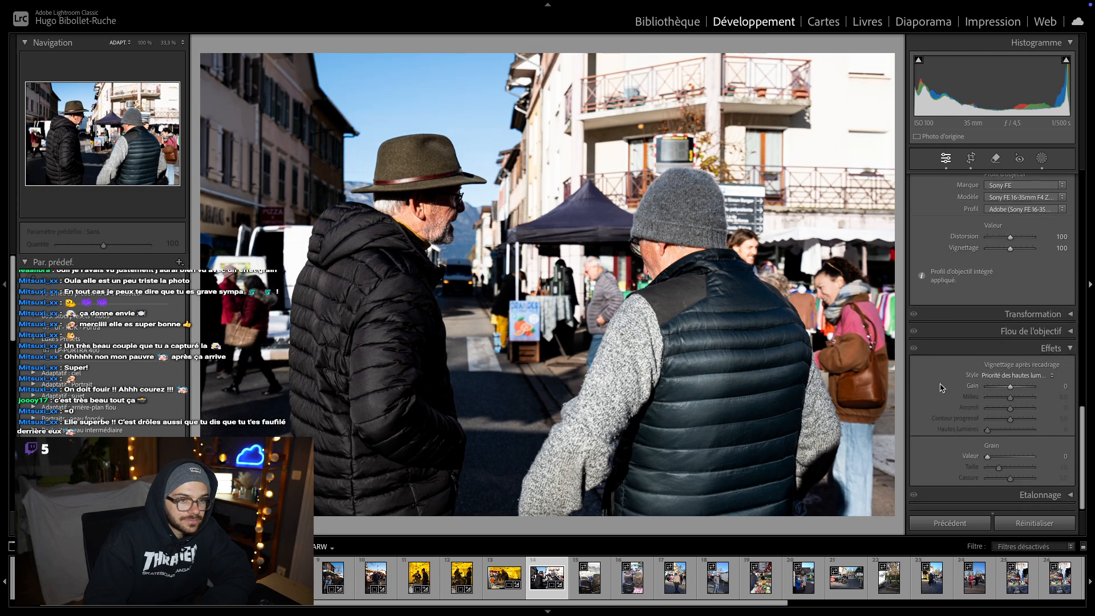
click(1064, 454)
text(60)
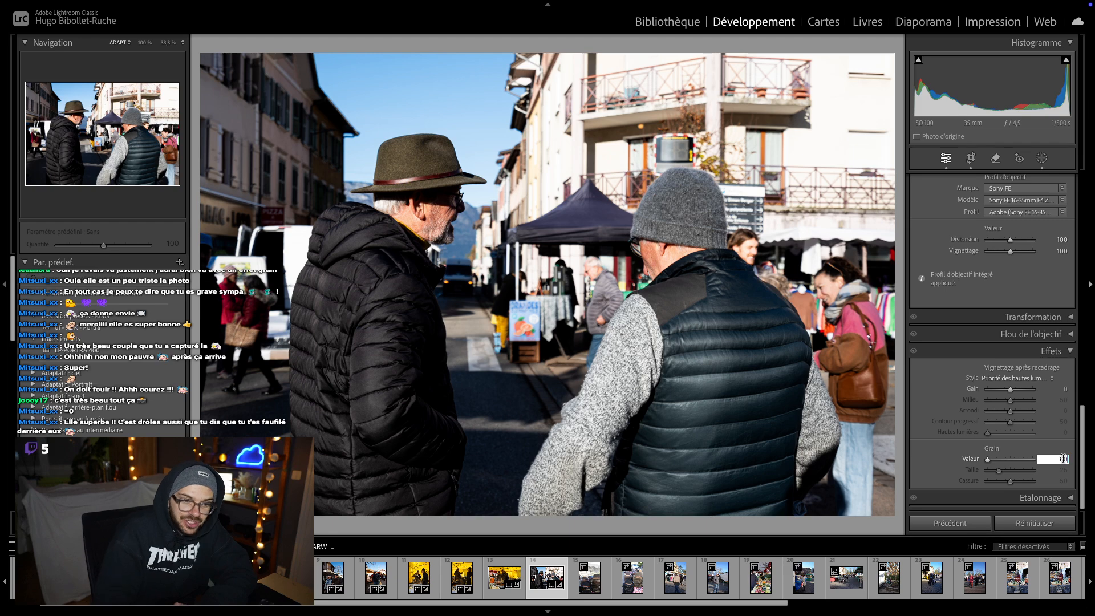
click(1060, 470)
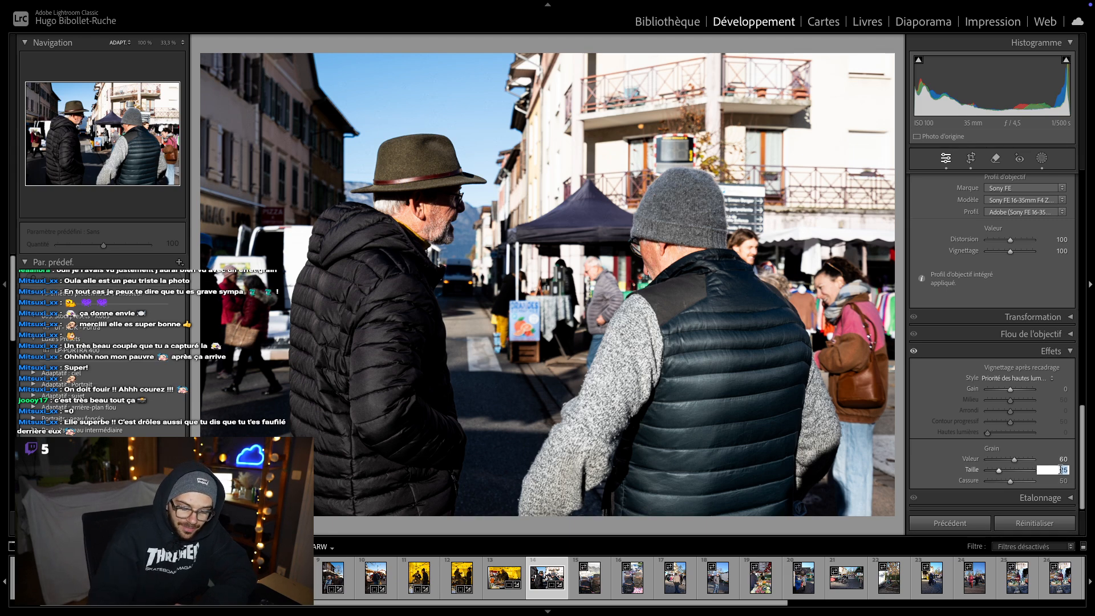
text(30)
key(Return)
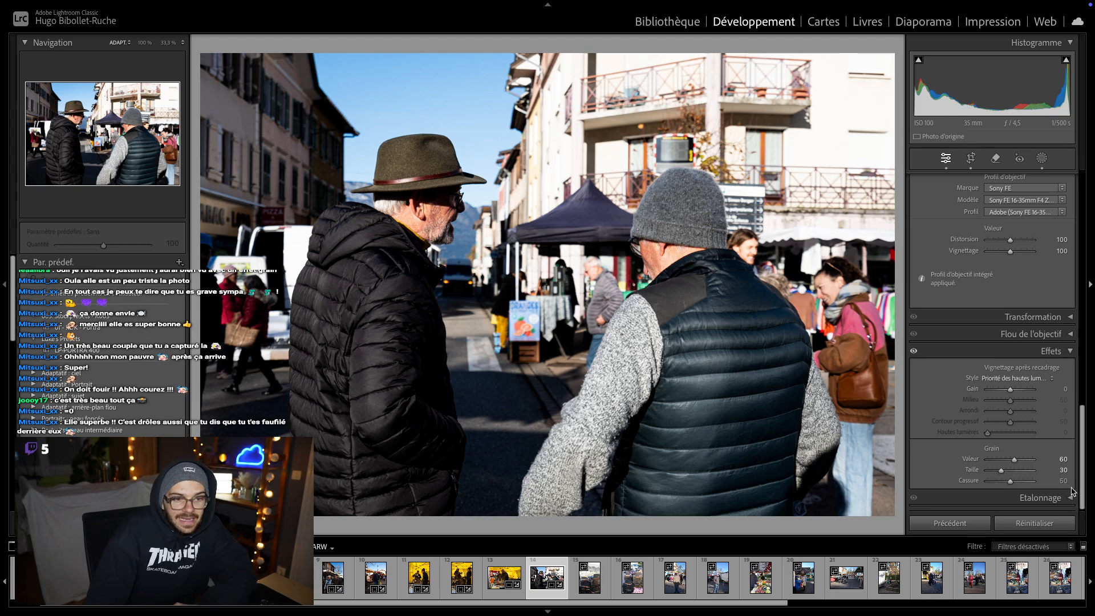
click(1064, 480)
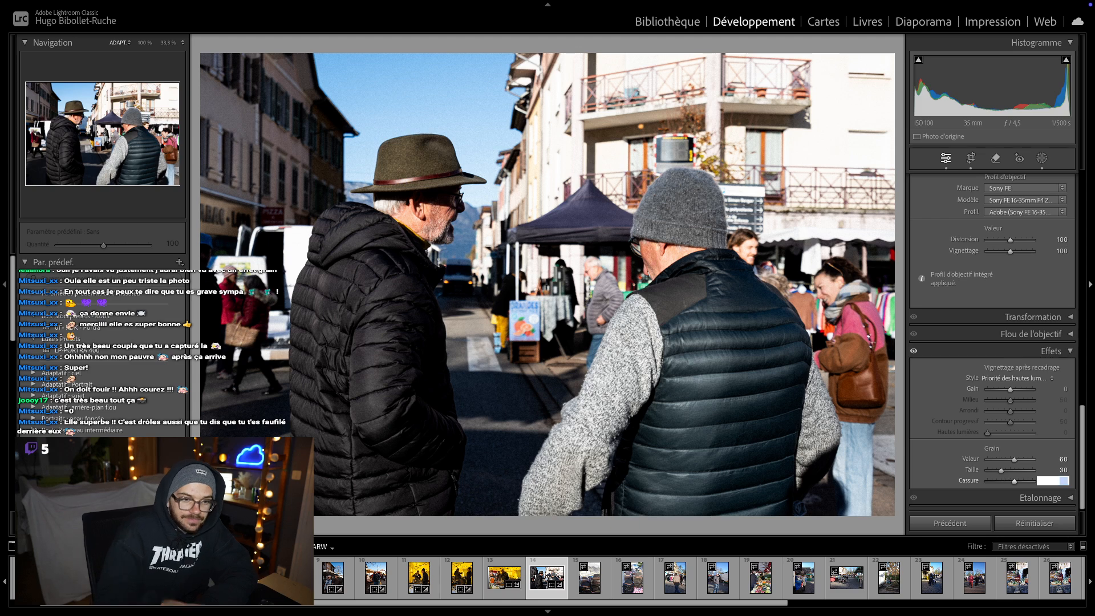
text(60)
key(Return)
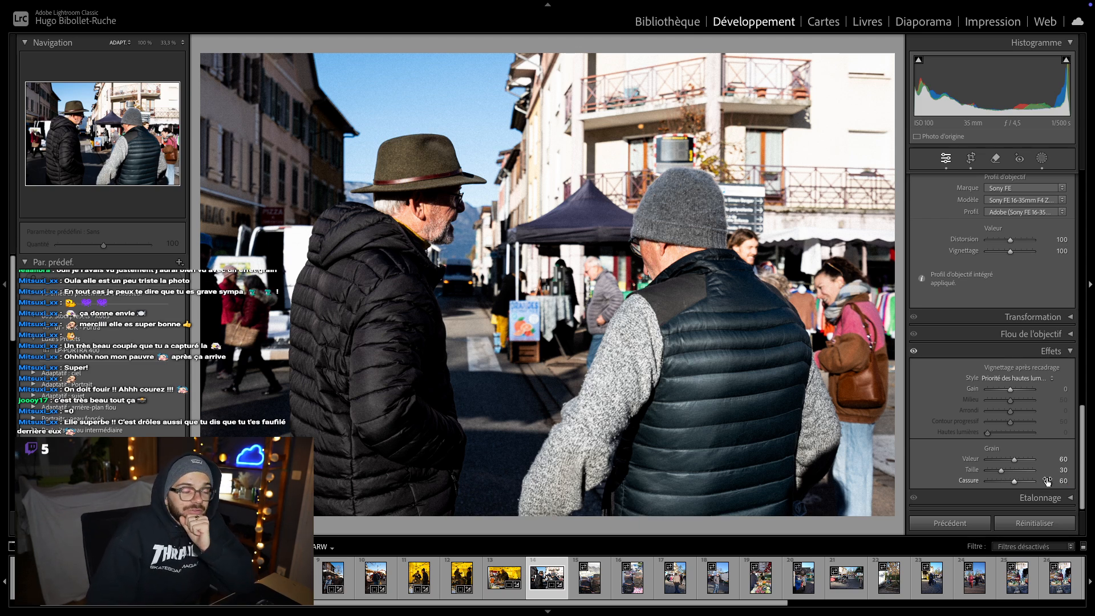
click(429, 183)
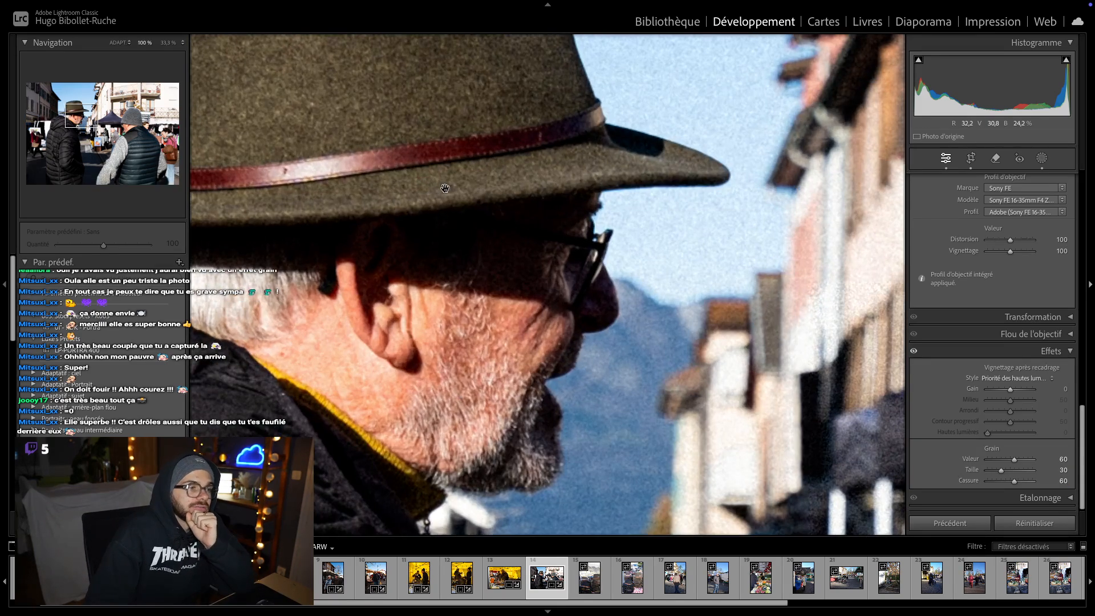
drag(653, 261, 567, 176)
click(675, 234)
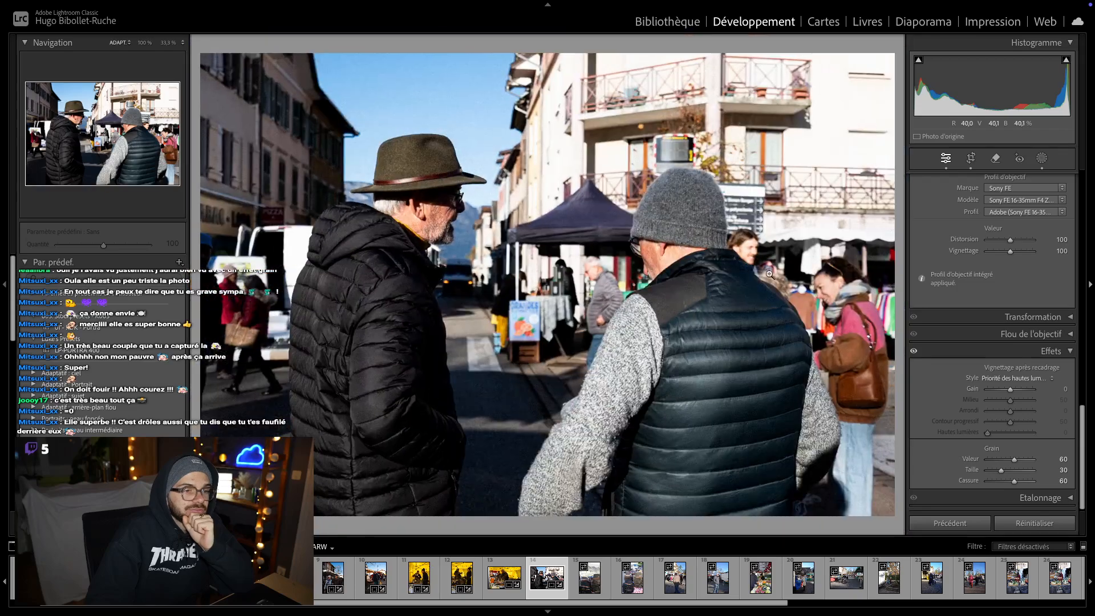
- Look through the remaining photos in the series and rate the two men photo five stars
scroll(968, 393, down, 5)
scroll(967, 394, up, 6)
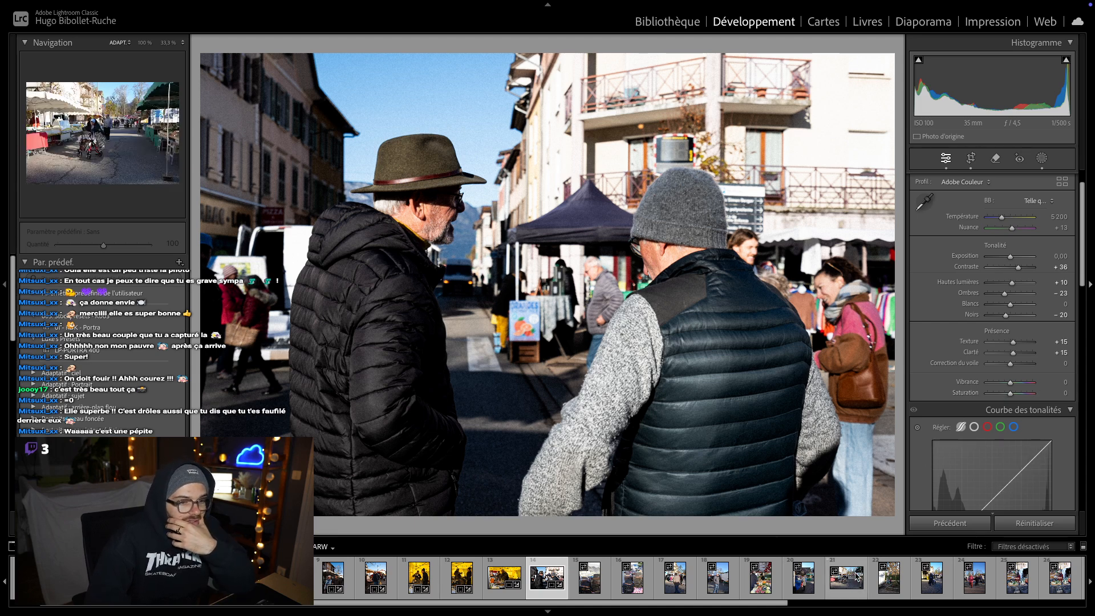
scroll(857, 576, down, 3)
scroll(857, 576, down, 2)
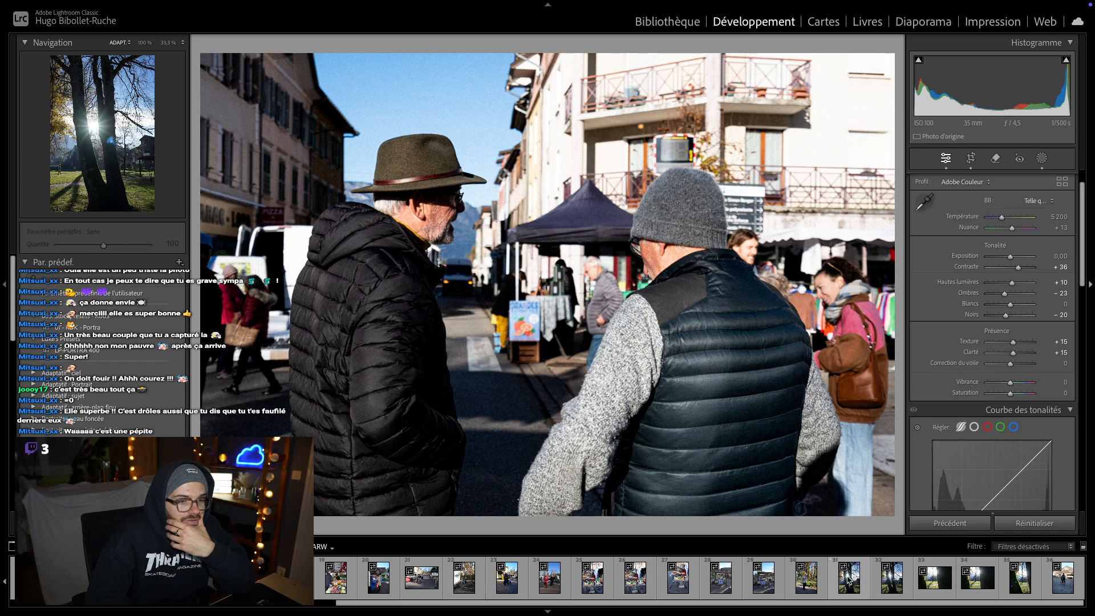
scroll(848, 578, up, 3)
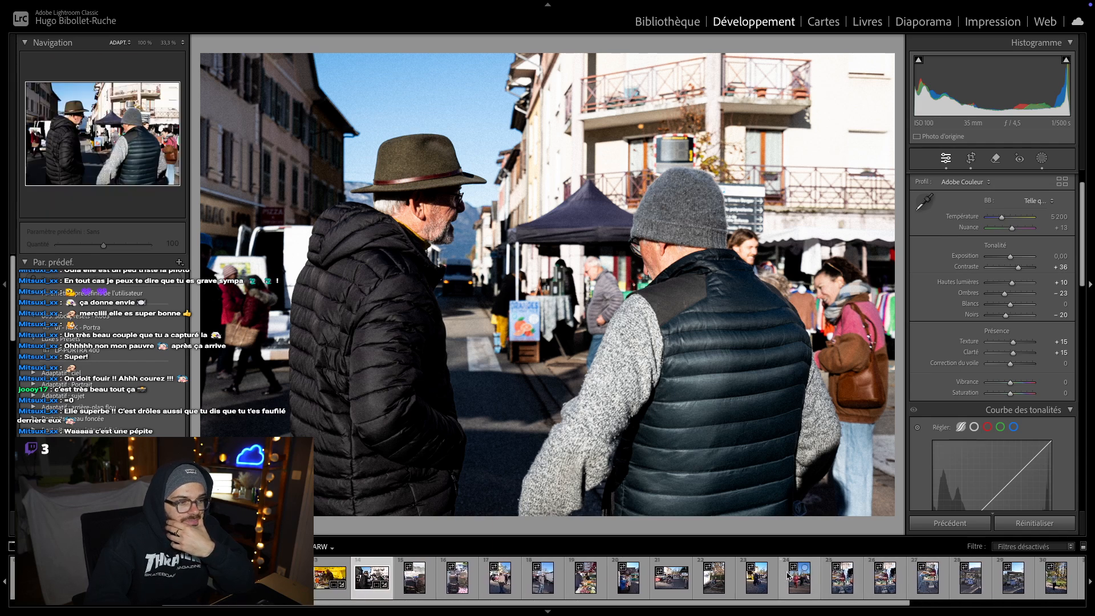
scroll(787, 575, up, 1)
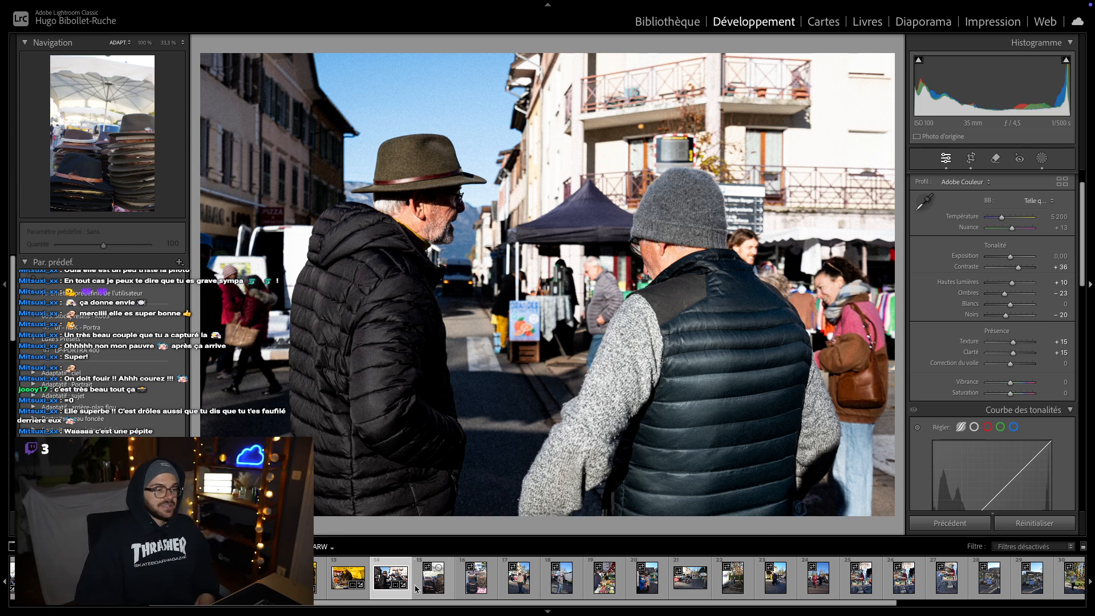
key(0)
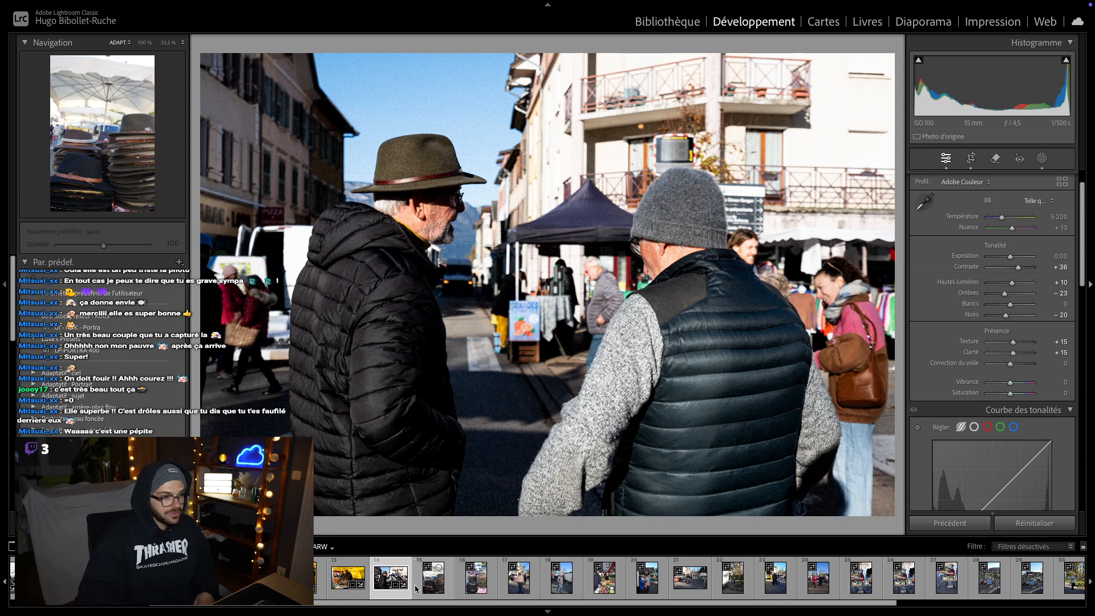
key(5)
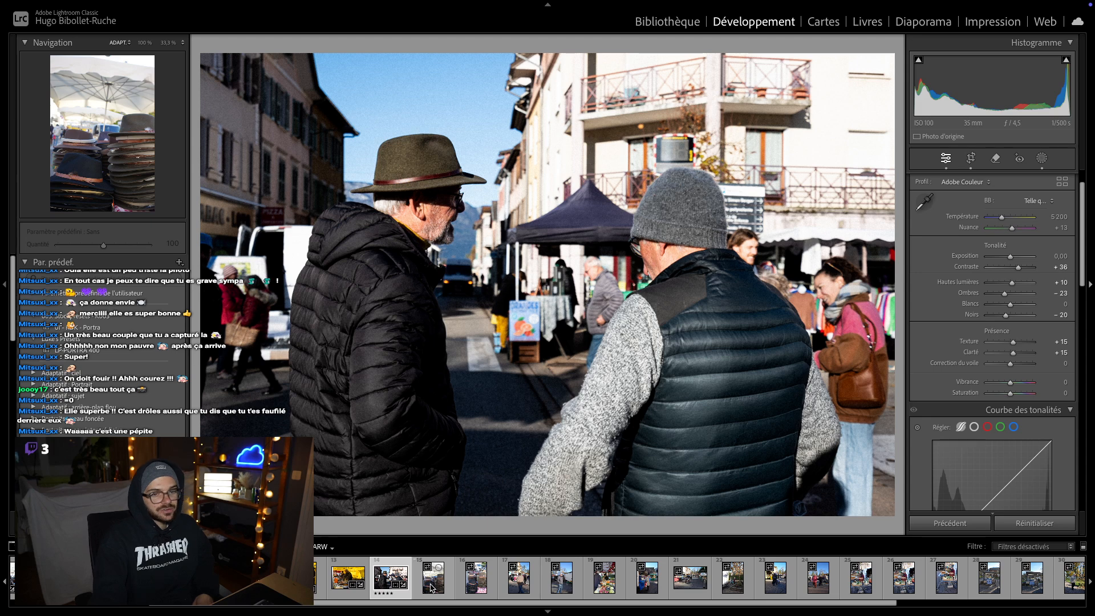
- Open the vertical photo of the stacked hats, crop it tighter and straighten it by about -6.80 degrees
click(431, 586)
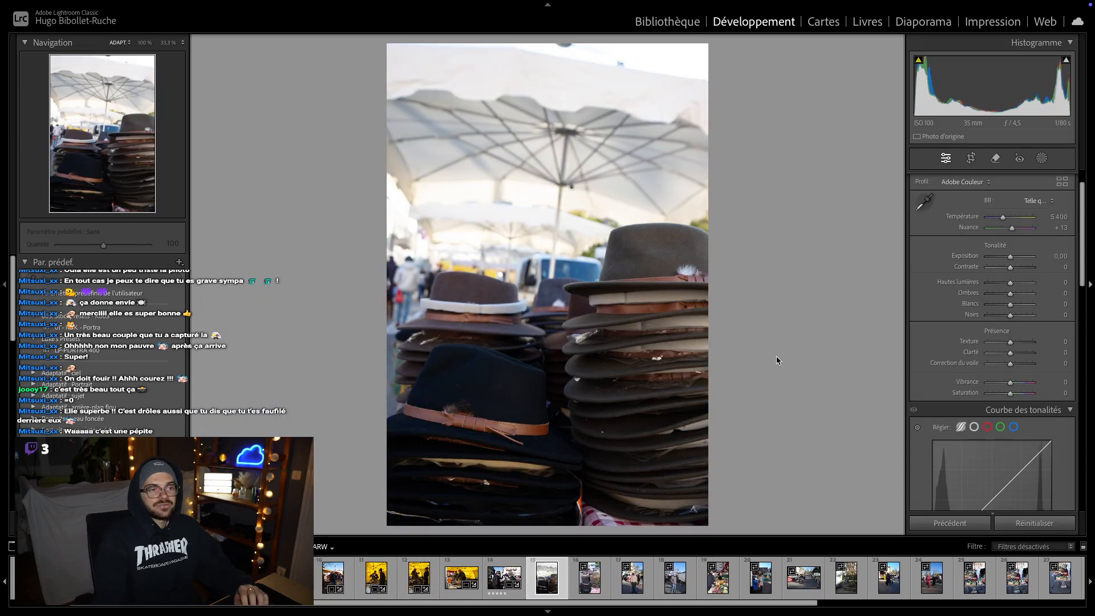
key(Left)
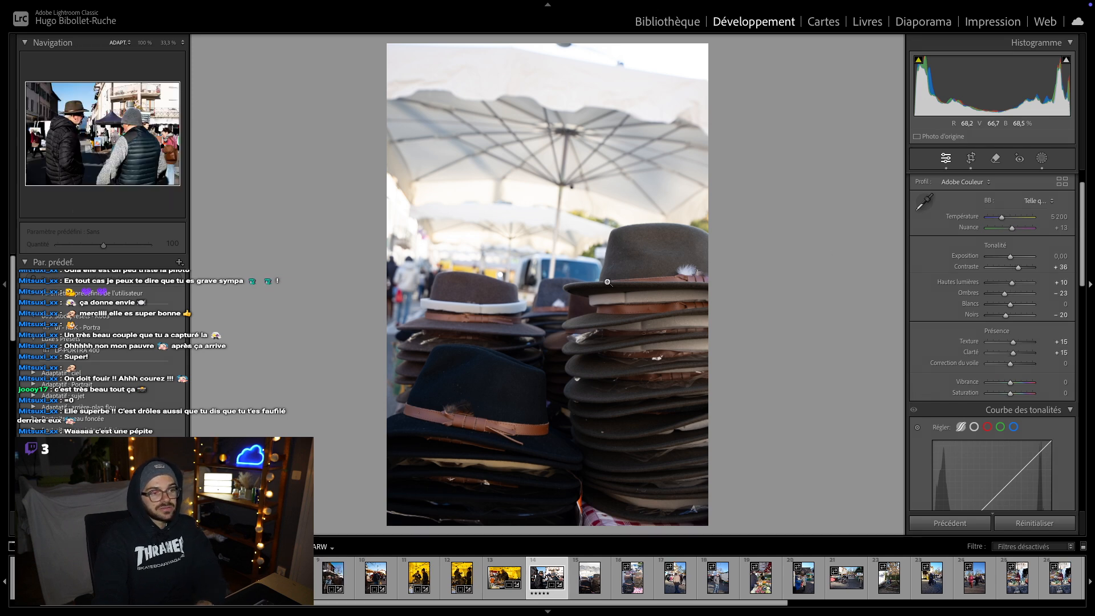
key(Right)
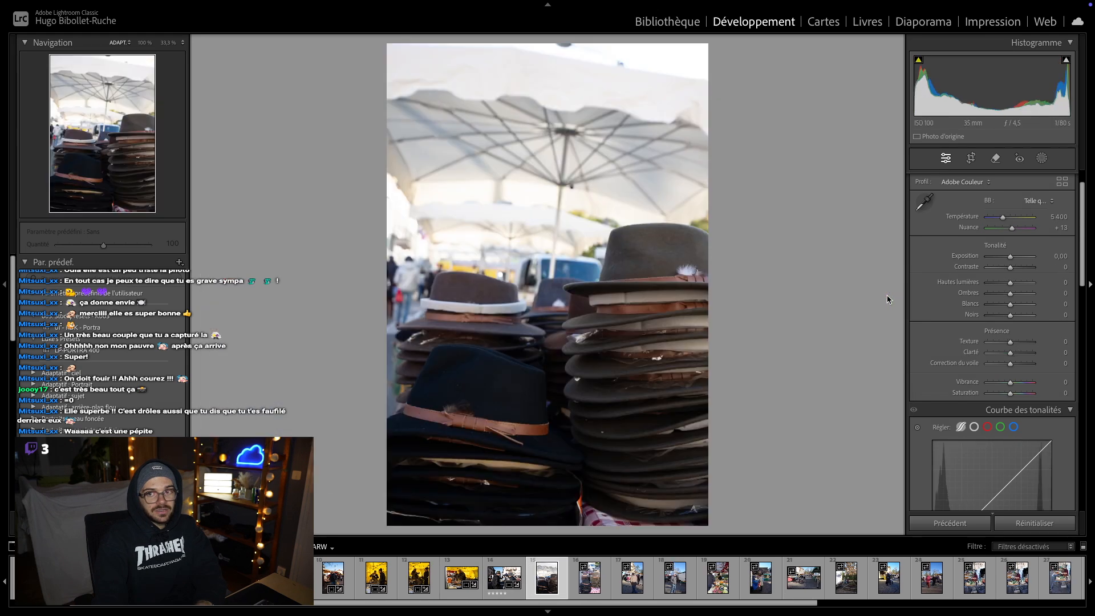
click(971, 158)
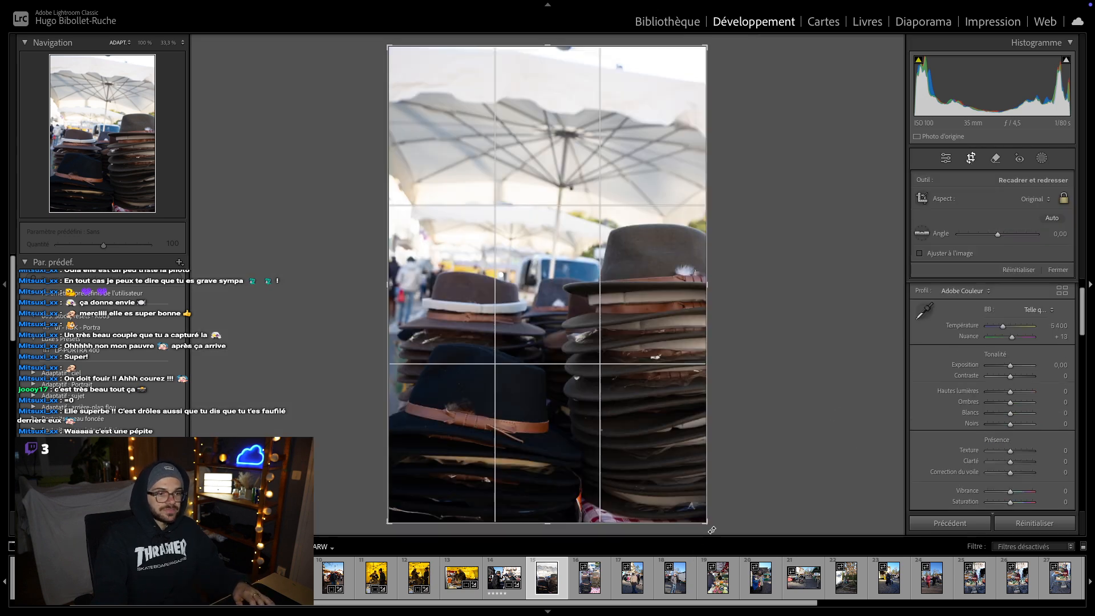
drag(712, 530, 723, 490)
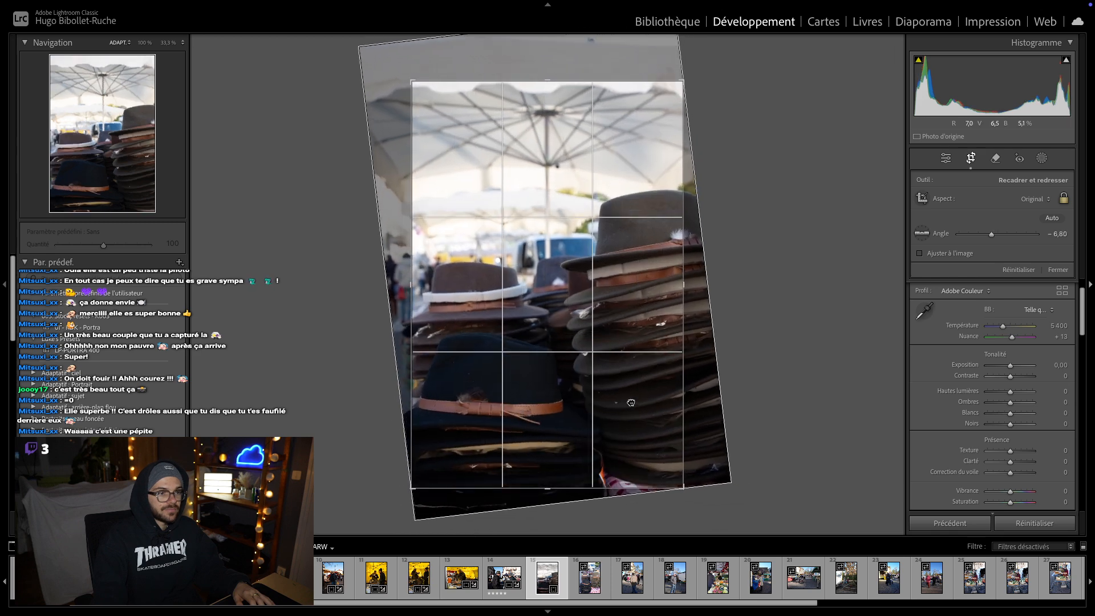
key(Return)
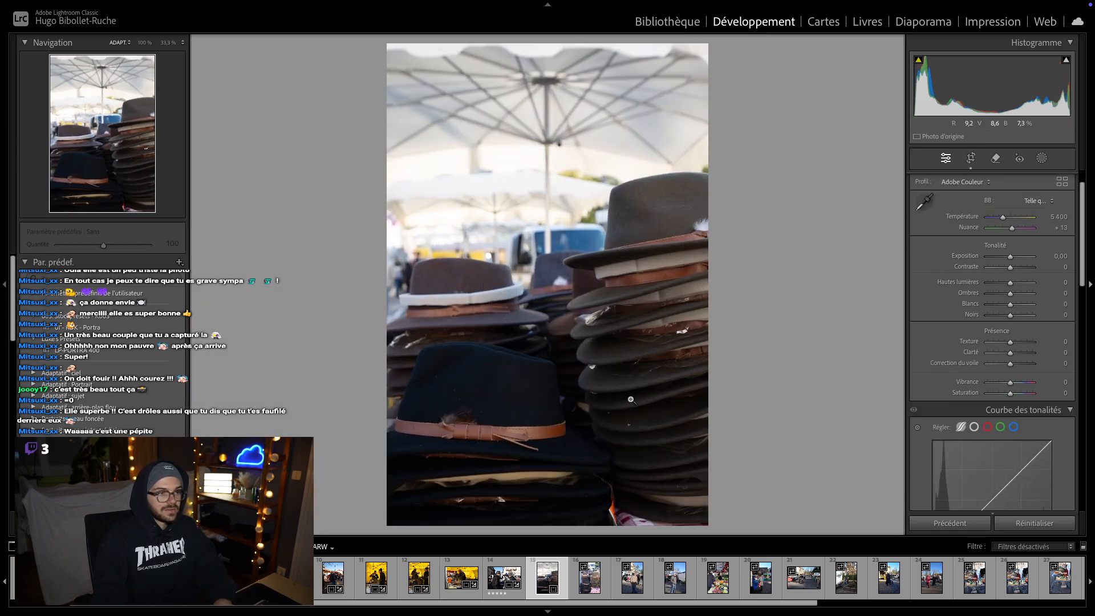
click(971, 161)
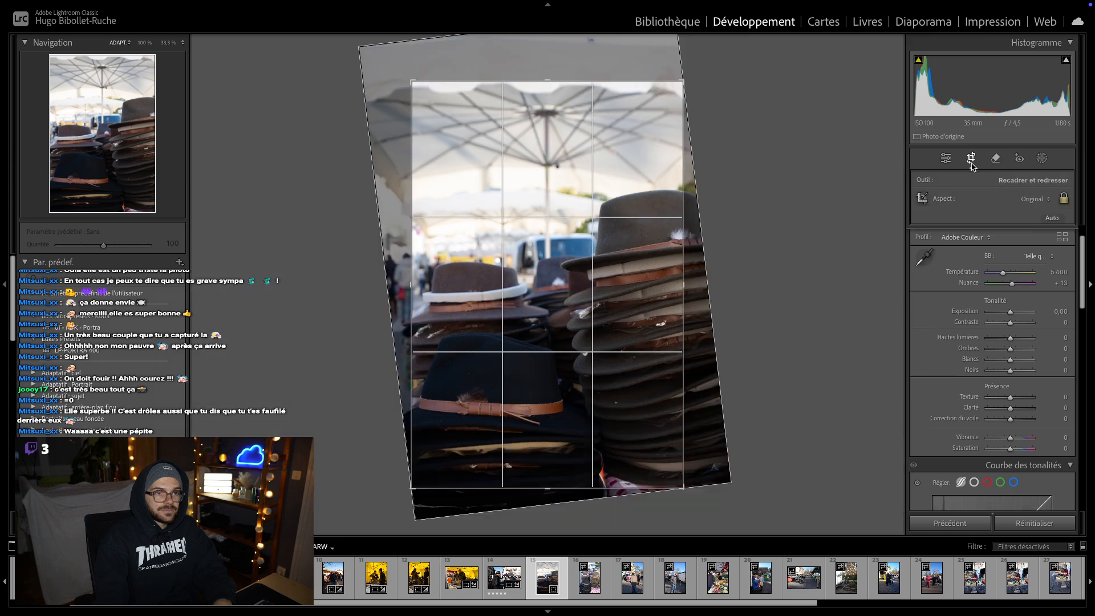
click(945, 163)
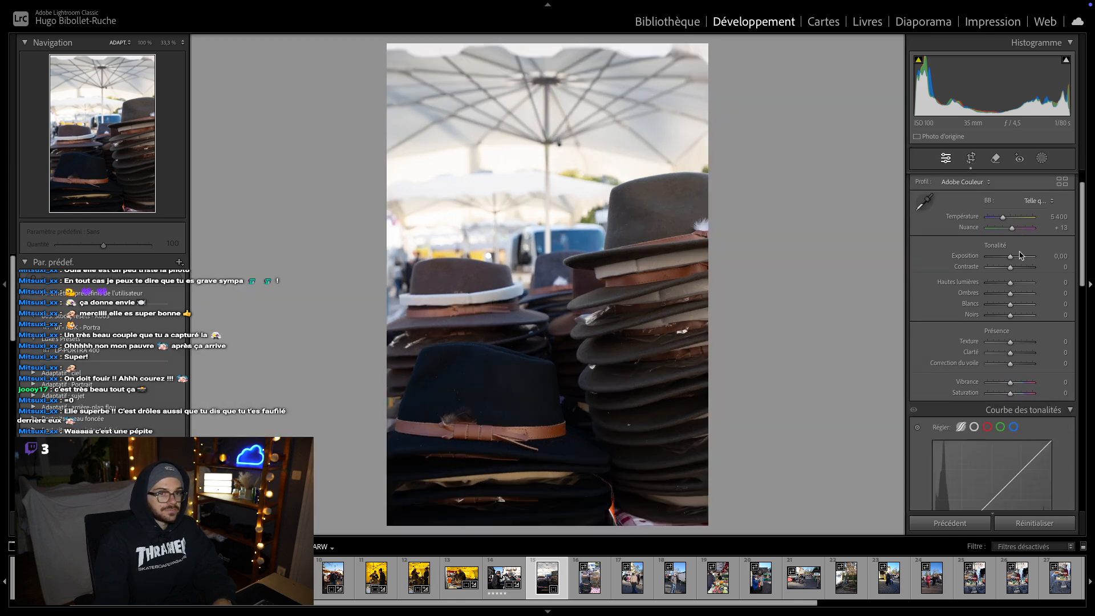
- Set the stacked hats photo's contrast to +35, shadows to +28 and blacks to -21, with whites reset to 0
drag(1010, 267, 1019, 297)
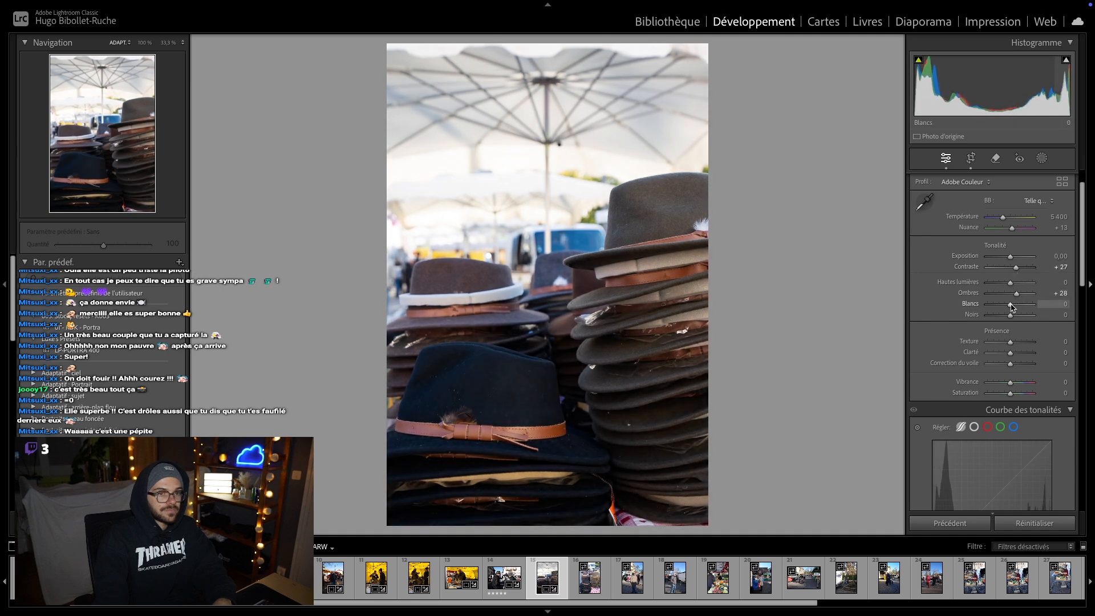
drag(1016, 267, 1004, 315)
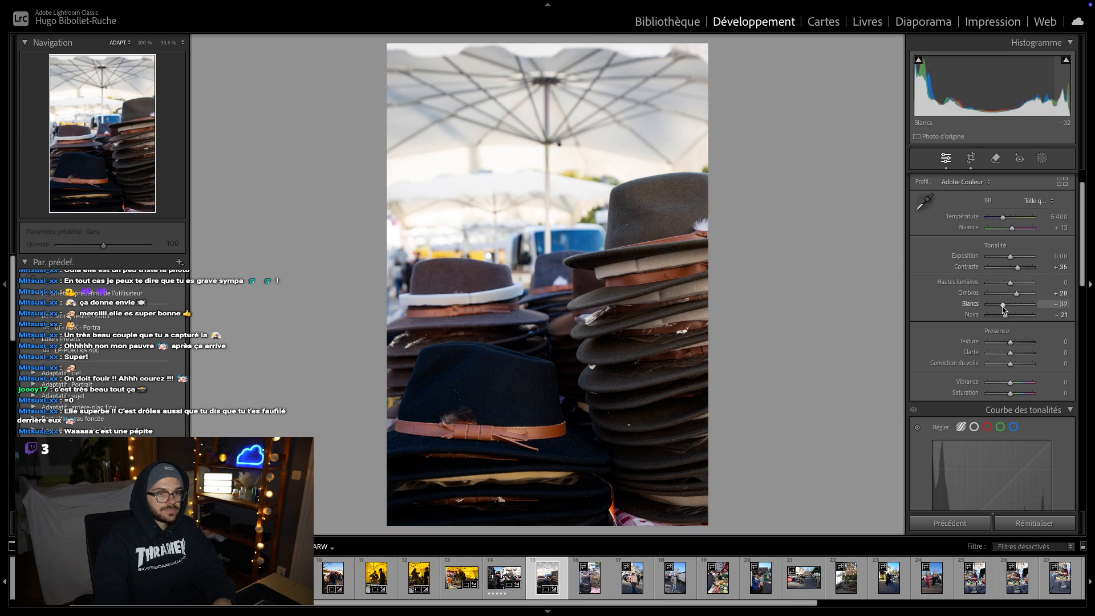
double_click(1003, 305)
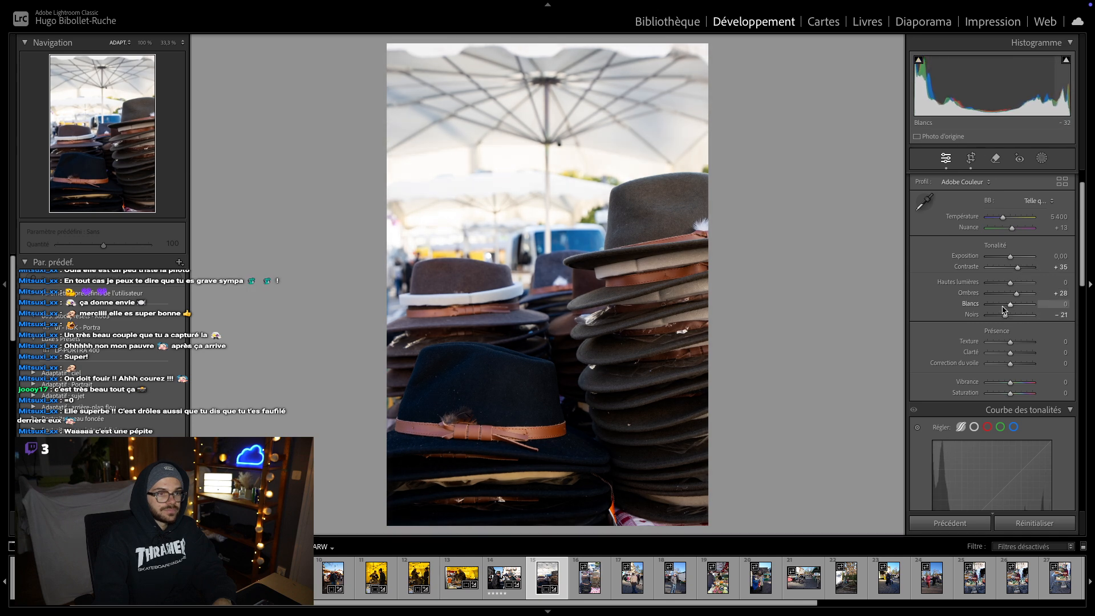
- Mask the hats photo's background and set its contrast to 44, highlights to -37, shadows to -14 and whites to -12
click(1041, 158)
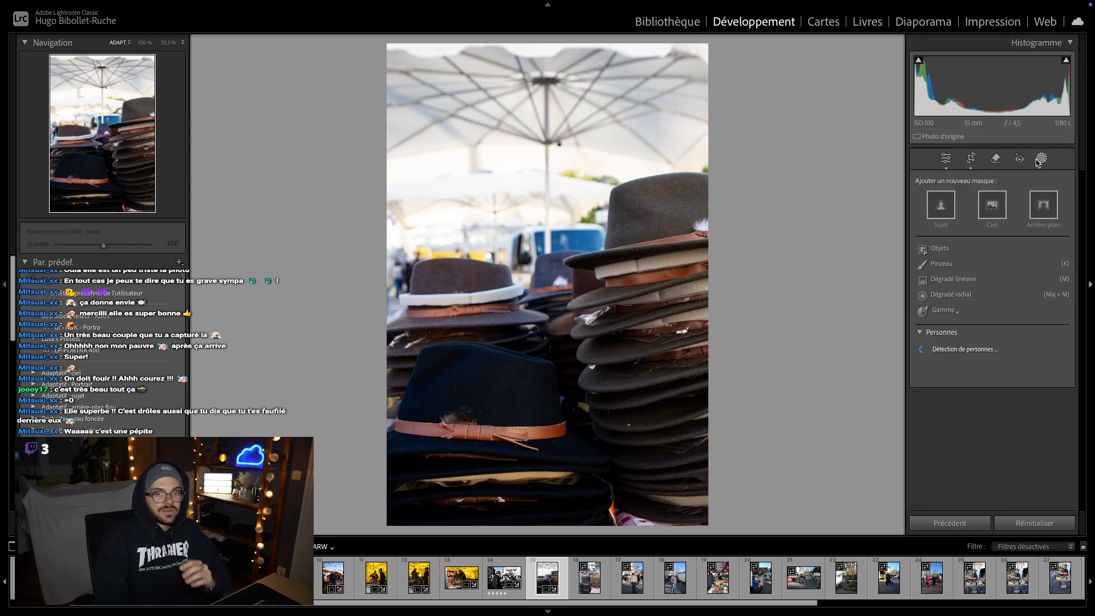
click(1038, 202)
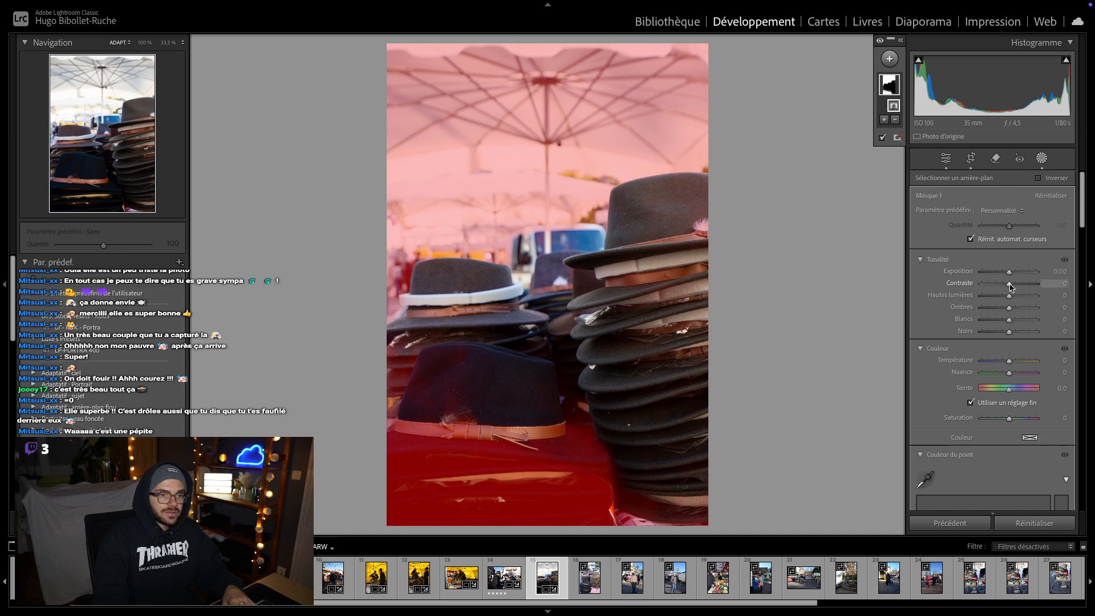
drag(1009, 283, 1004, 322)
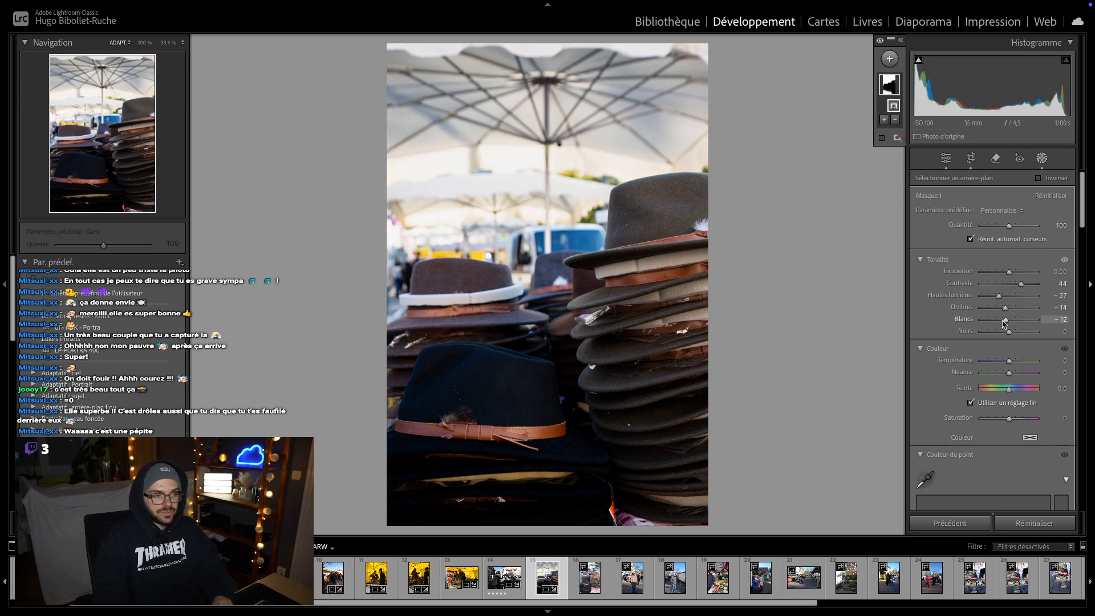
- Set the hats photo's texture, clarity and vibrance to +15 each, and look back at the two men photo for comparison
click(946, 158)
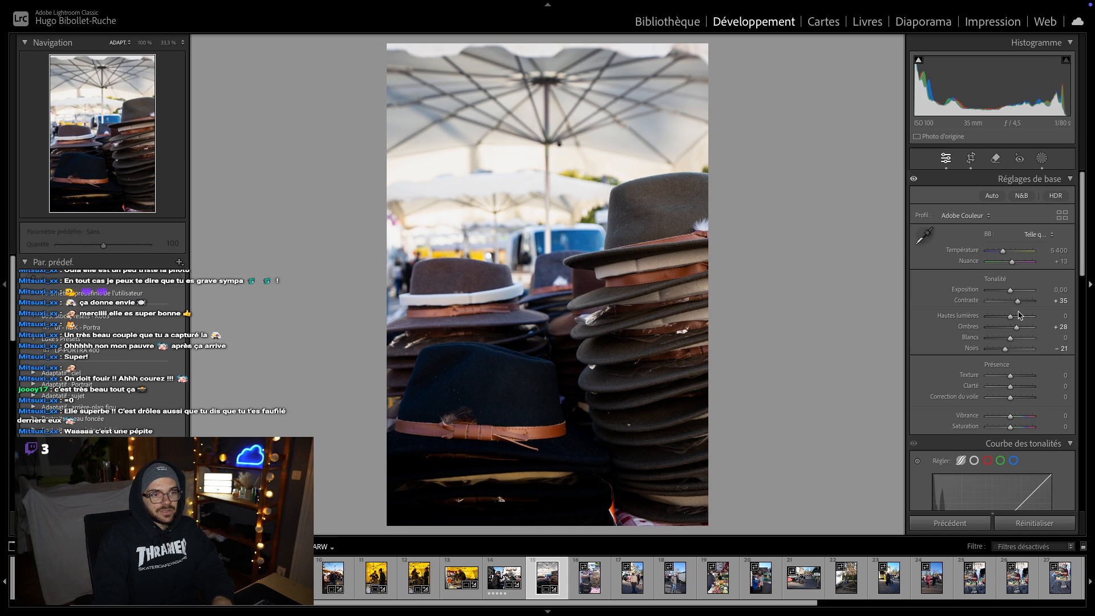
click(1058, 374)
text(15)
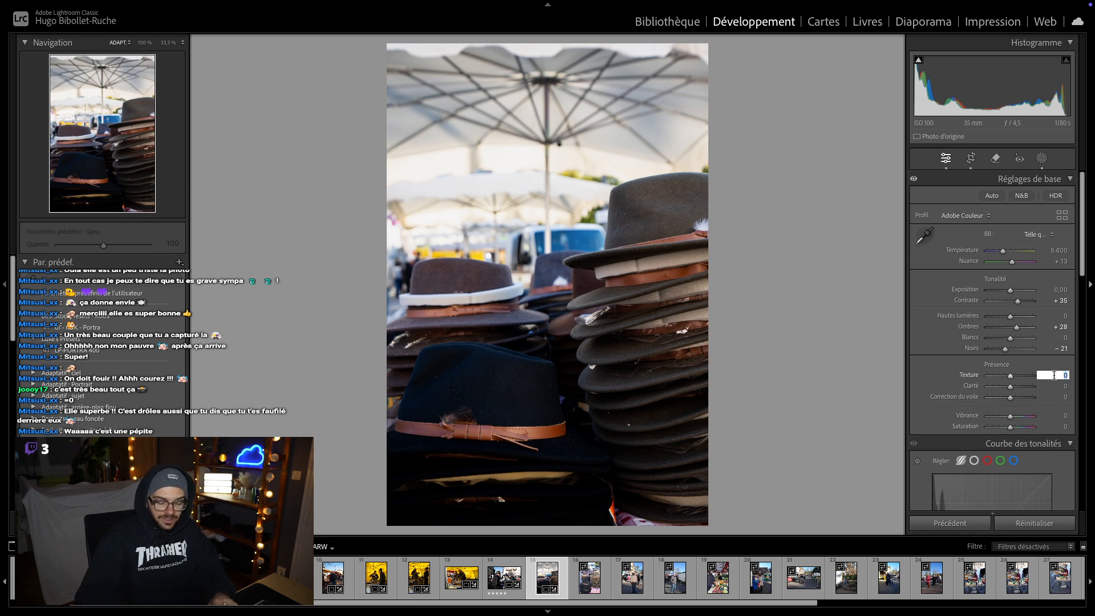
click(1058, 385)
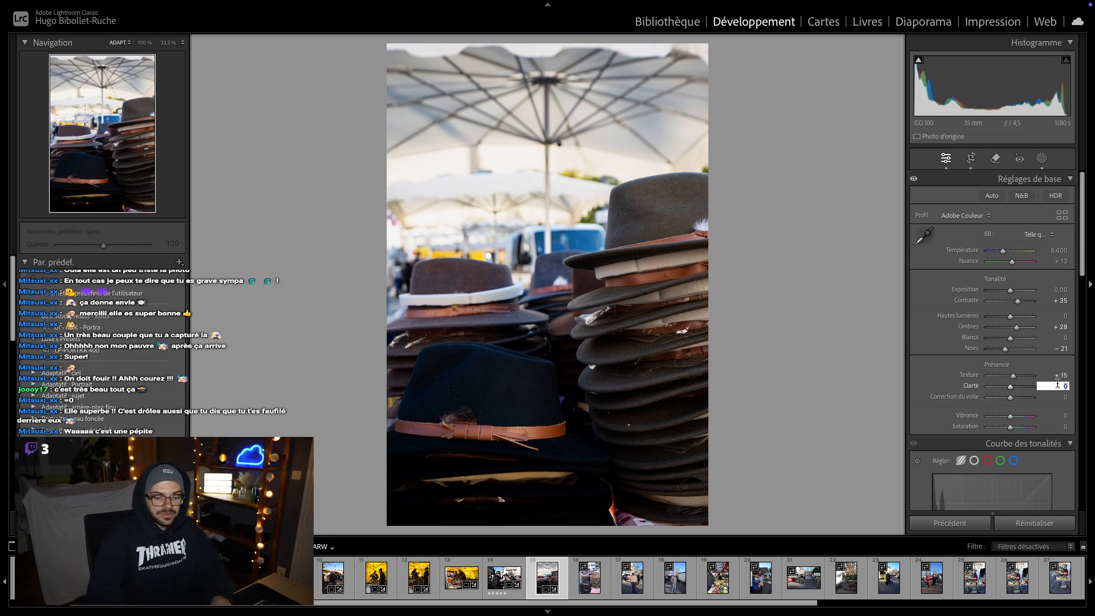
text(15)
key(Return)
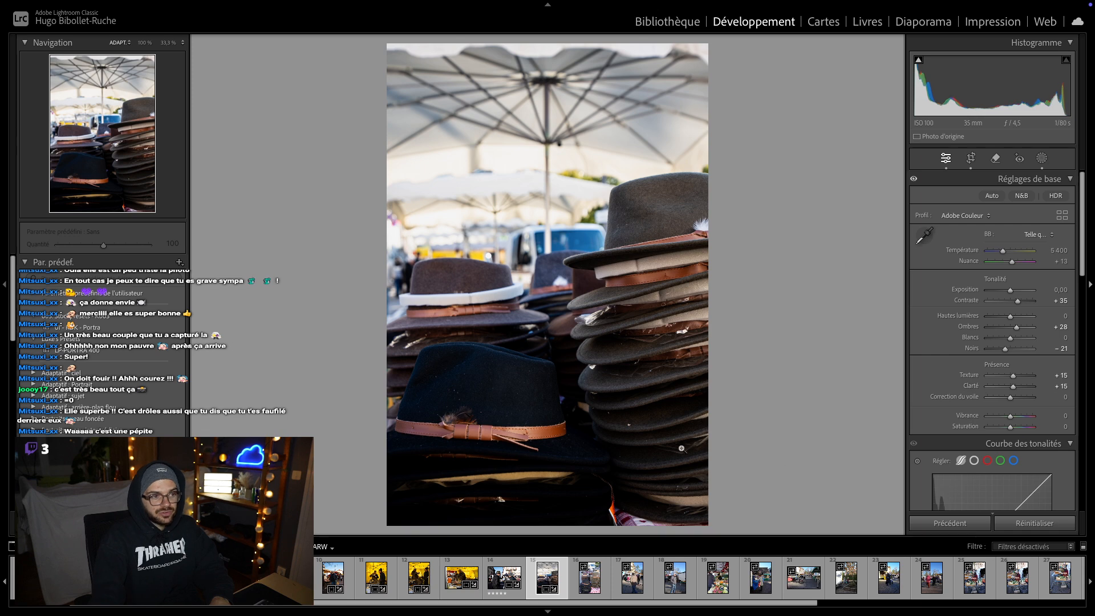
click(1049, 416)
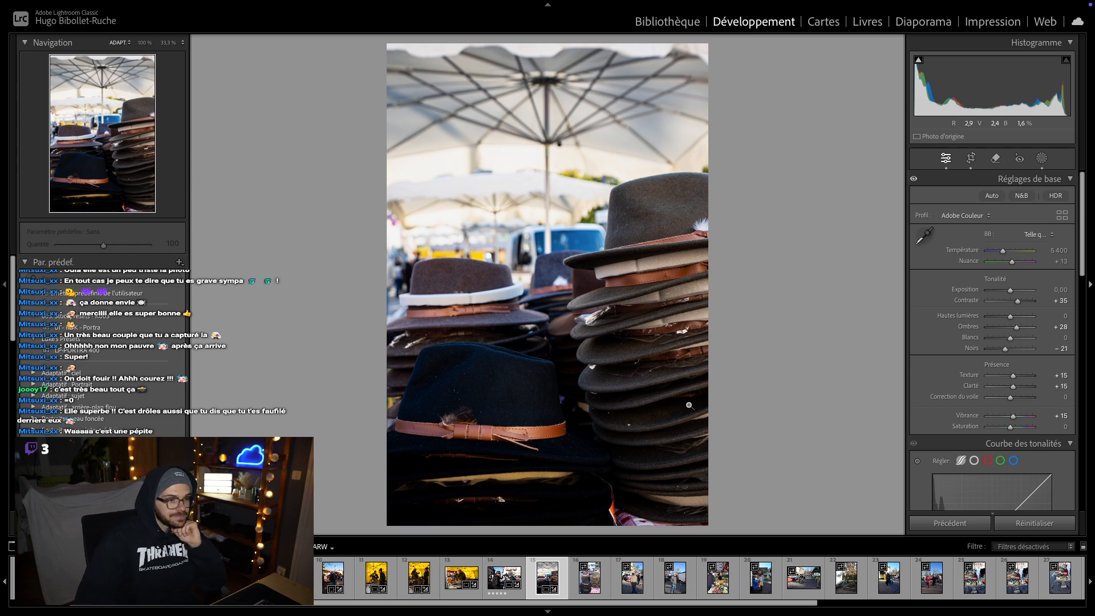
key(Left)
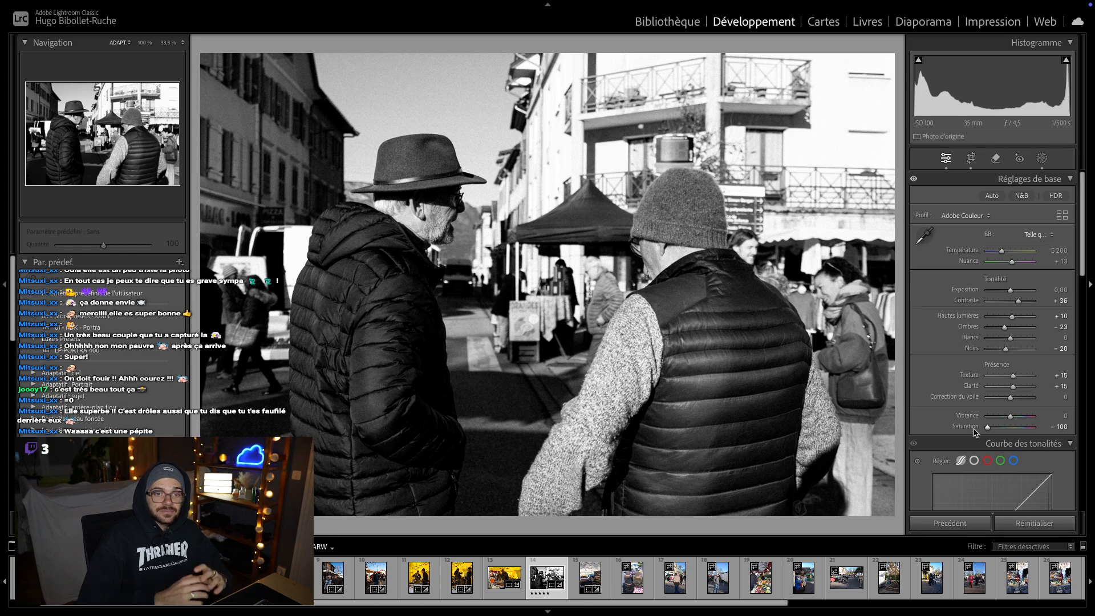
key(Right)
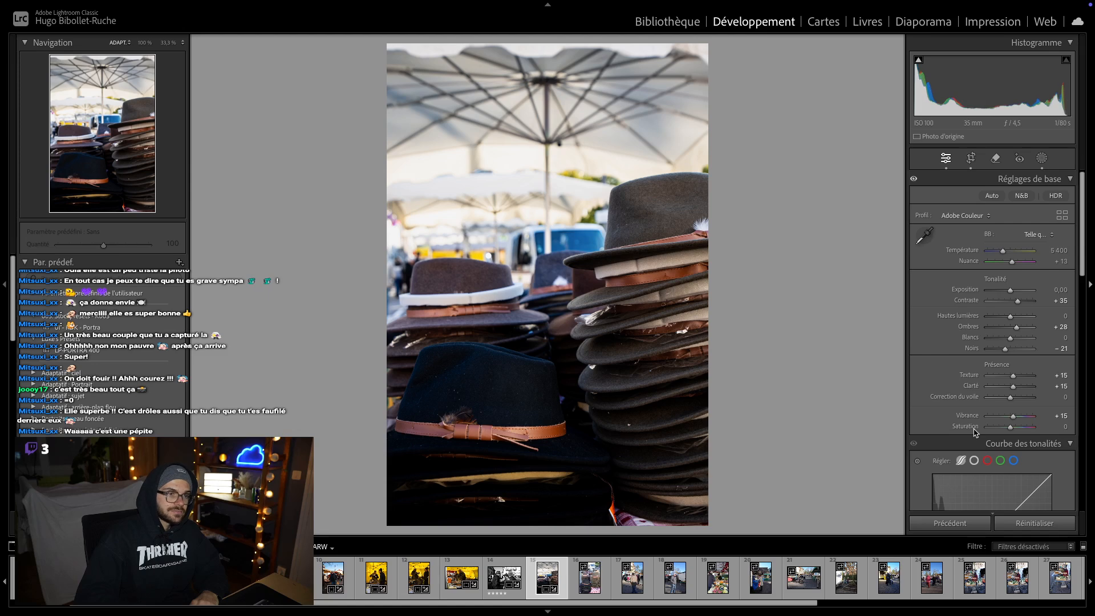
- Remove chromatic aberration and enable the lens profile correction for the stacked hats photo
scroll(972, 445, down, 10)
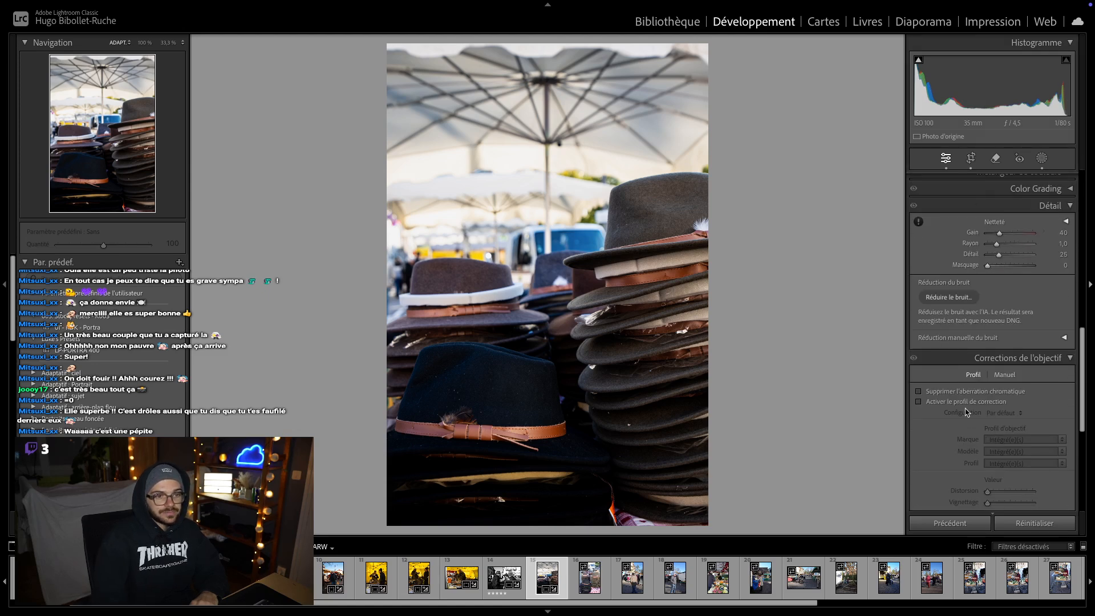
click(966, 392)
click(967, 402)
- Add grain to the hats photo with amount 60, size 30 and roughness 60, and check it at 100%
scroll(975, 414, down, 3)
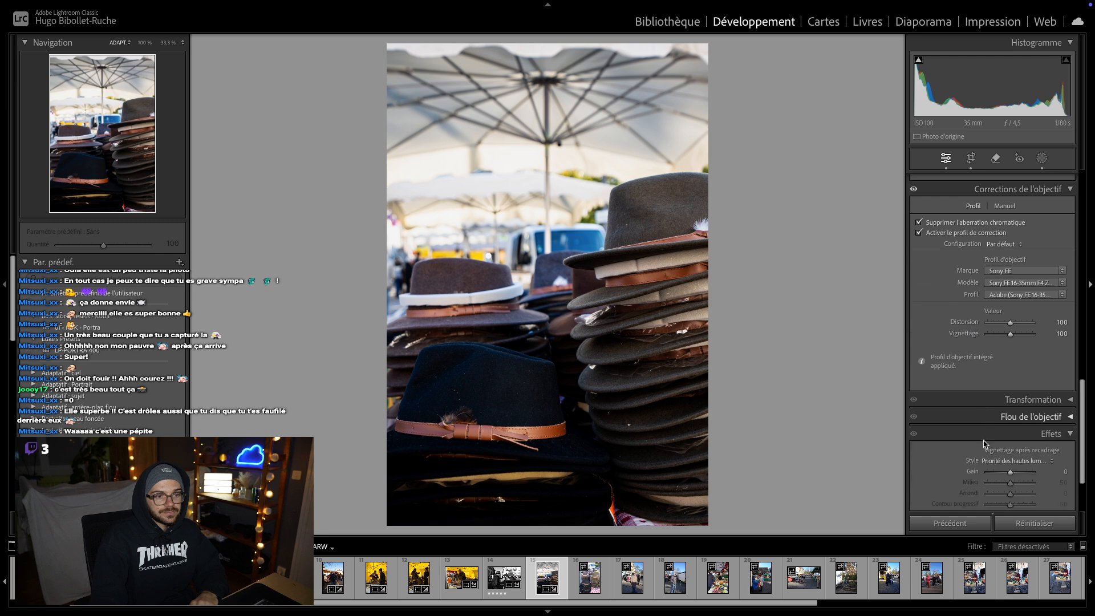
scroll(1027, 457, down, 3)
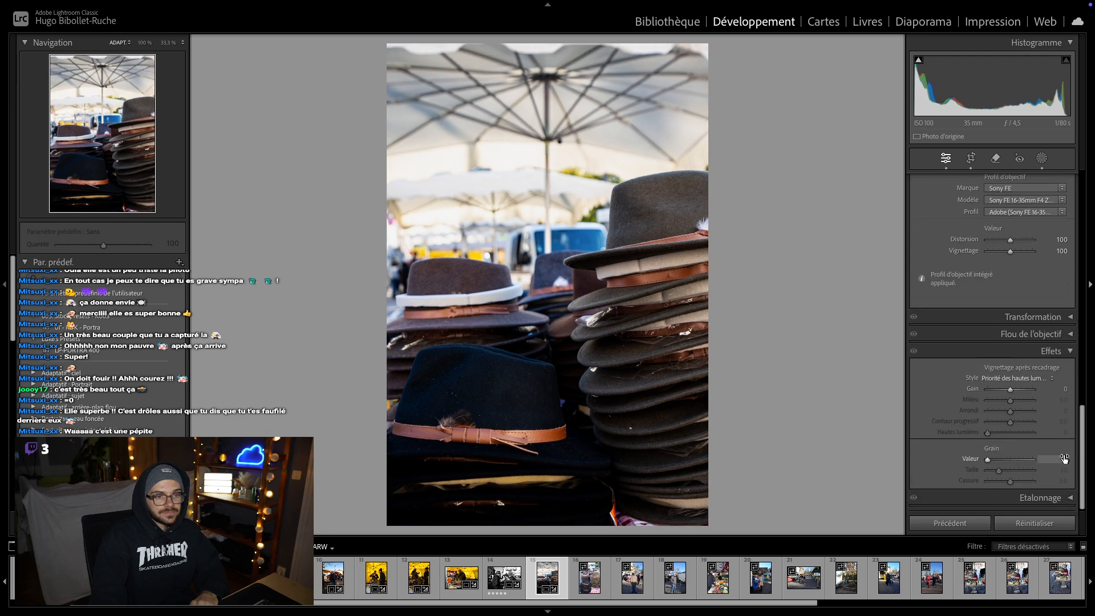
click(1064, 459)
key(Return)
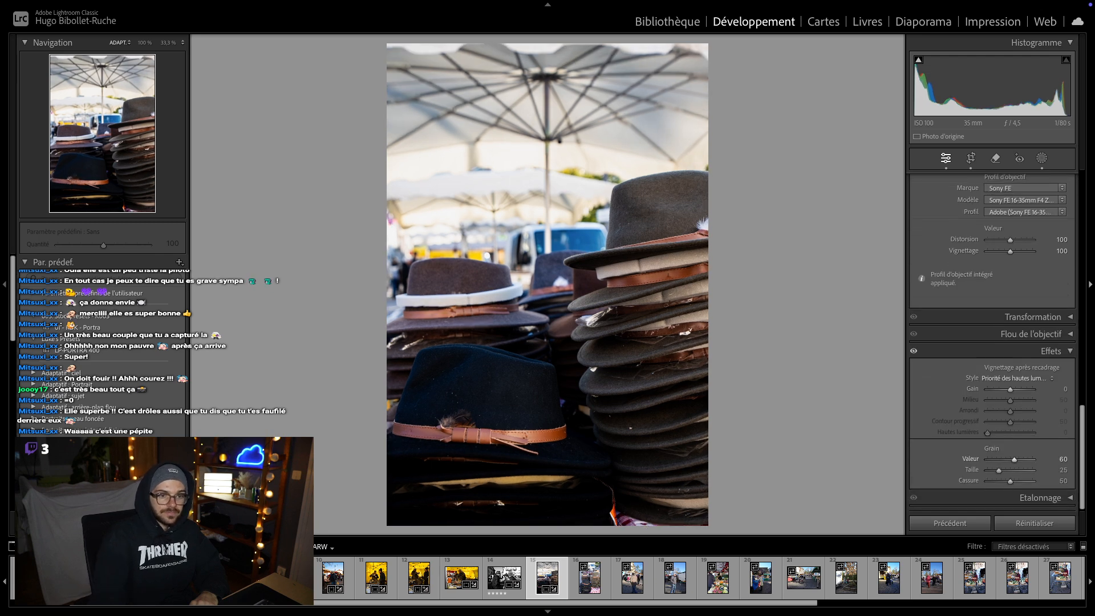
click(1062, 471)
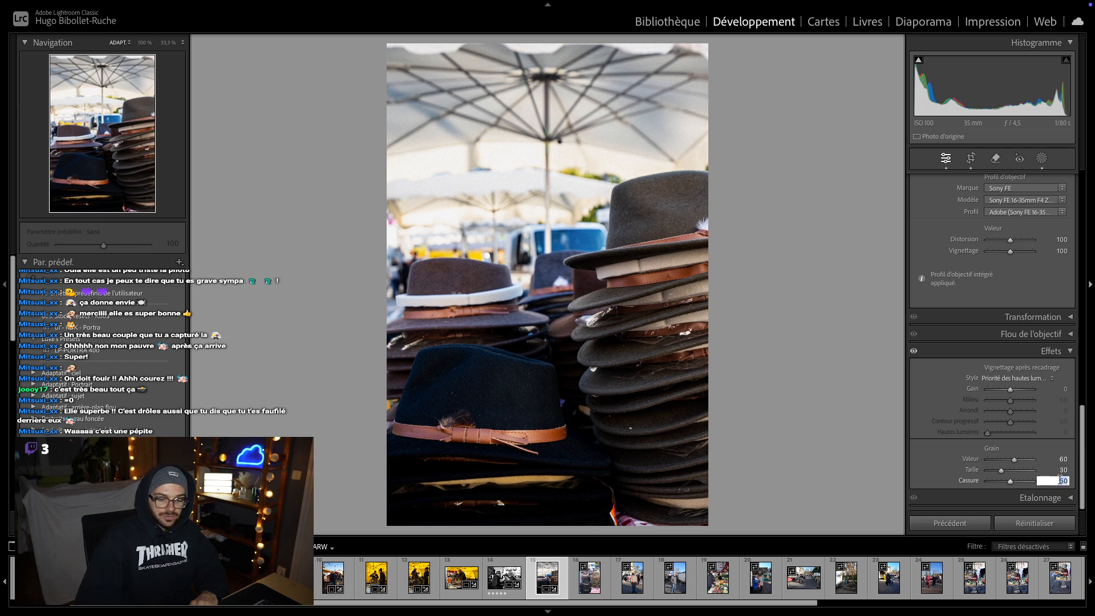
key(Return)
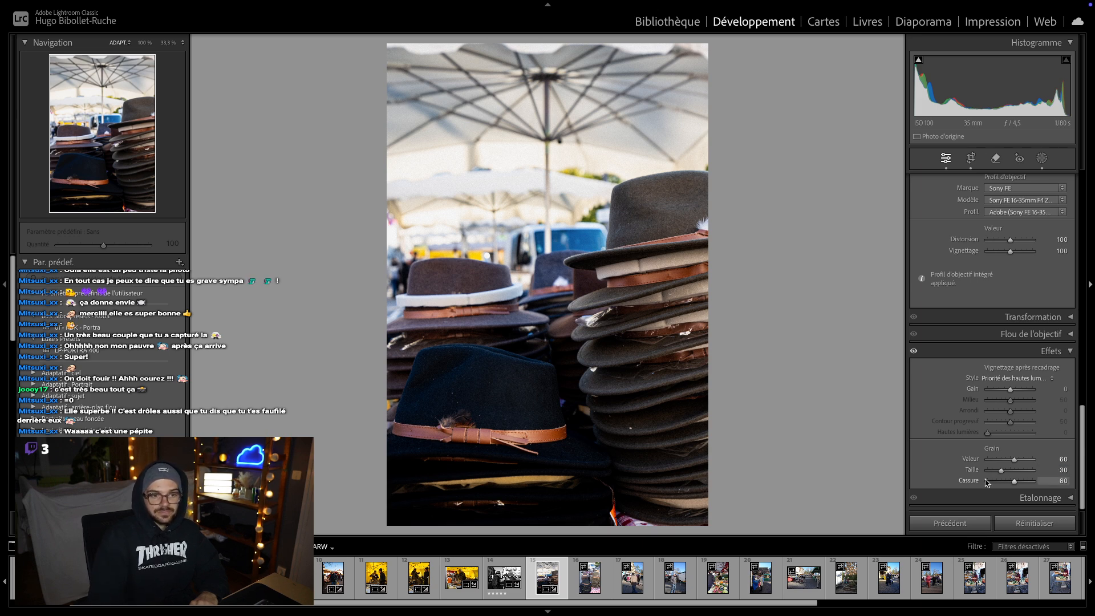
click(547, 197)
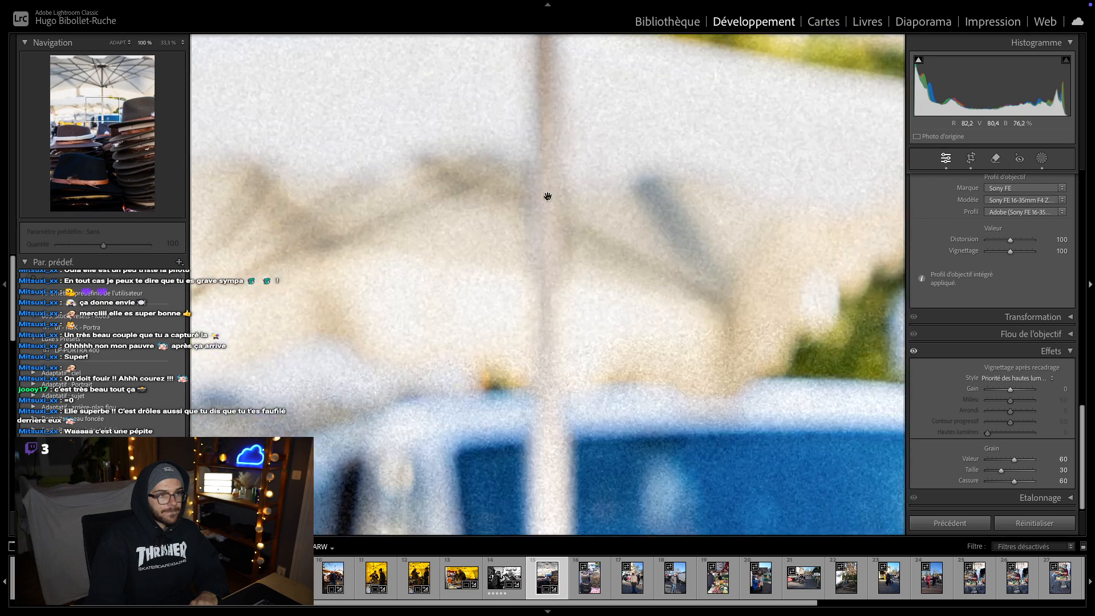
click(547, 196)
- Discard the second stacked hats photo and go on to the man in the beige jacket seen from behind
key(Right)
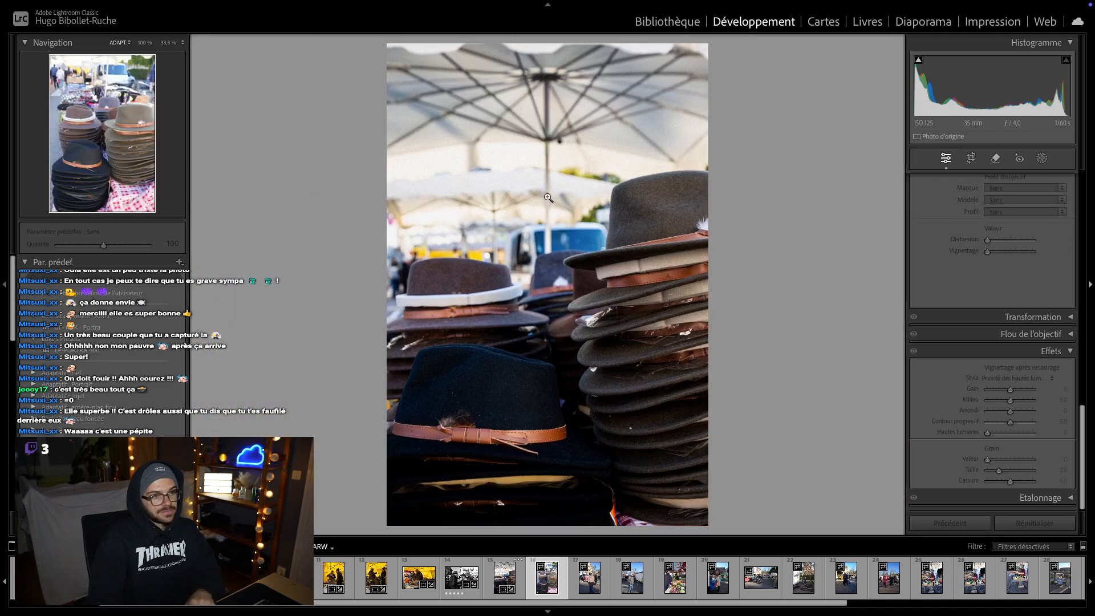
key(Right)
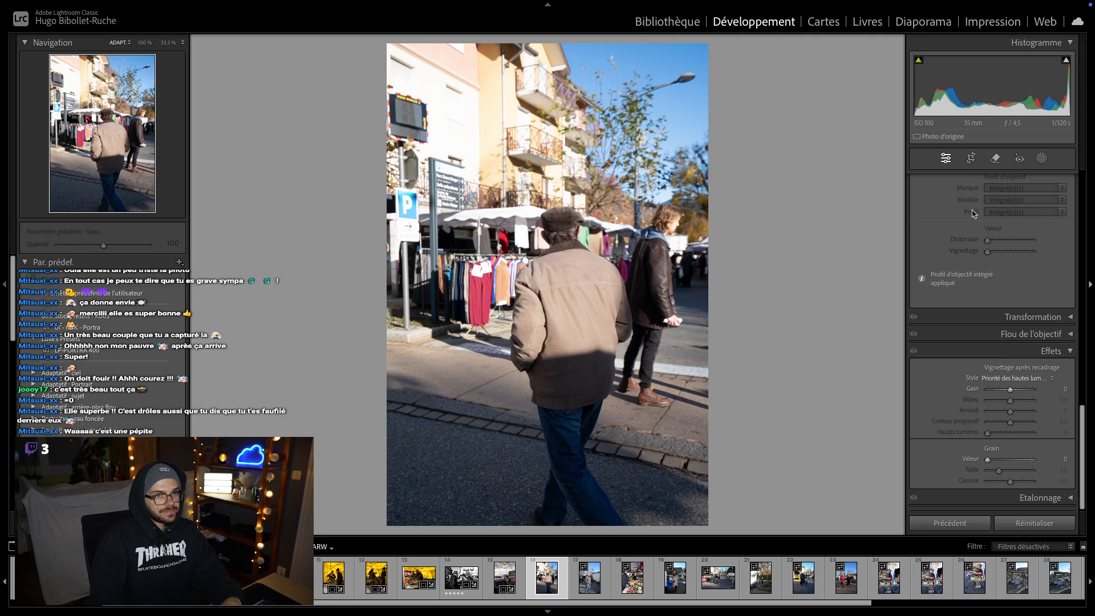
- Crop the beige jacket photo tighter around the walking man, trimming the building side and keeping the original aspect ratio
scroll(969, 228, up, 10)
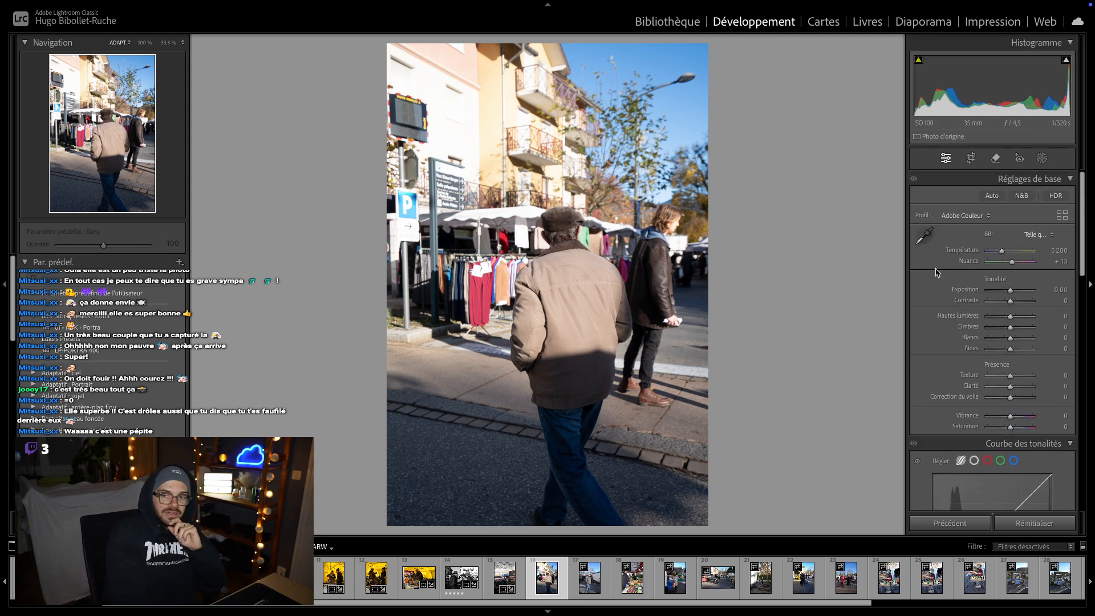
click(971, 158)
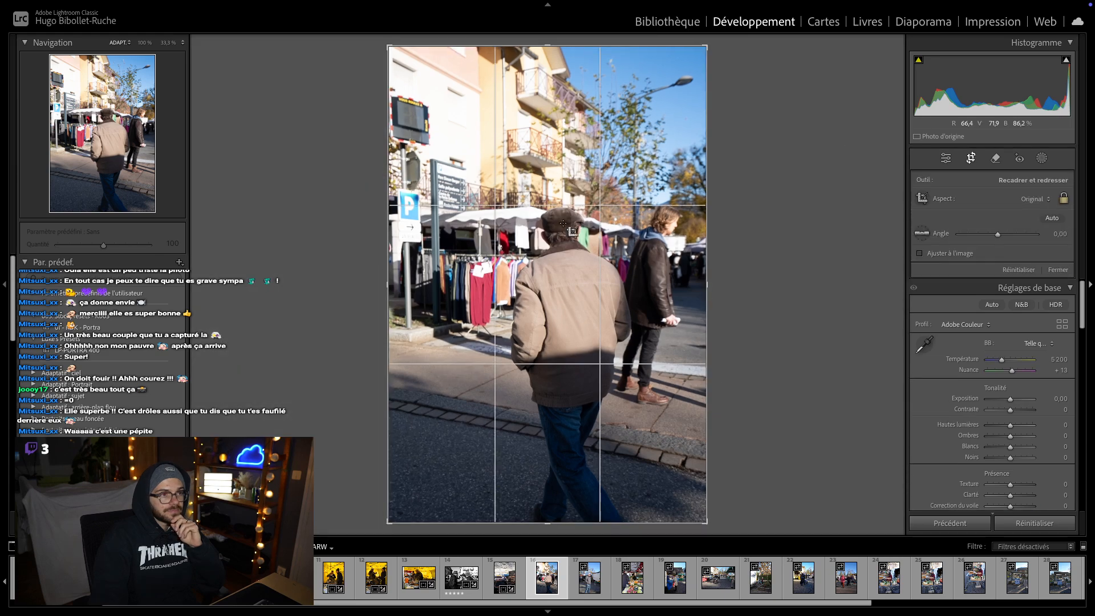
drag(383, 285, 410, 272)
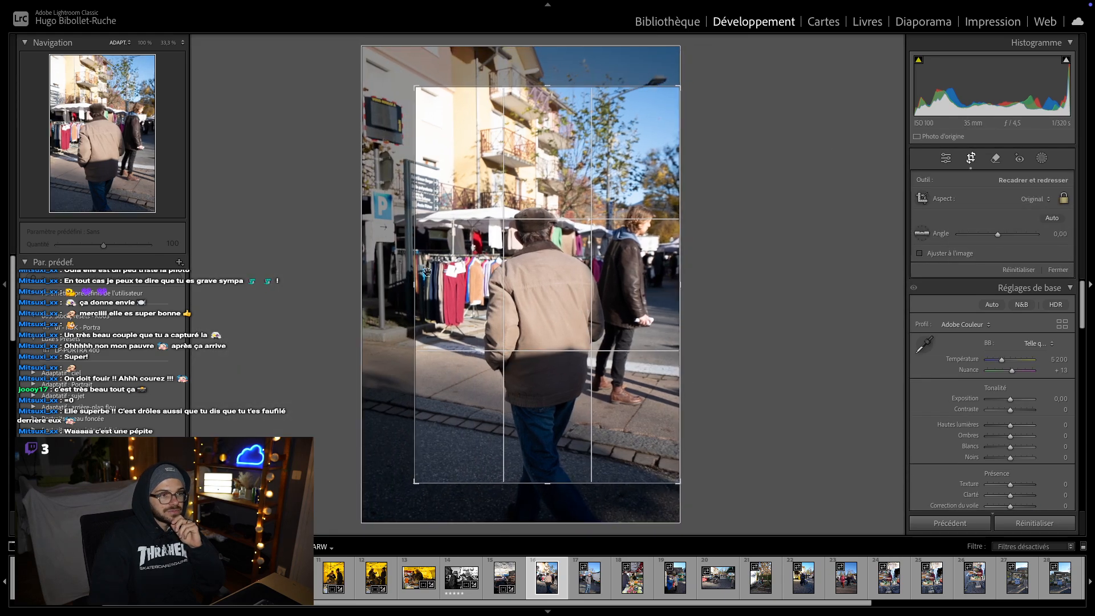
drag(528, 270, 530, 232)
key(Return)
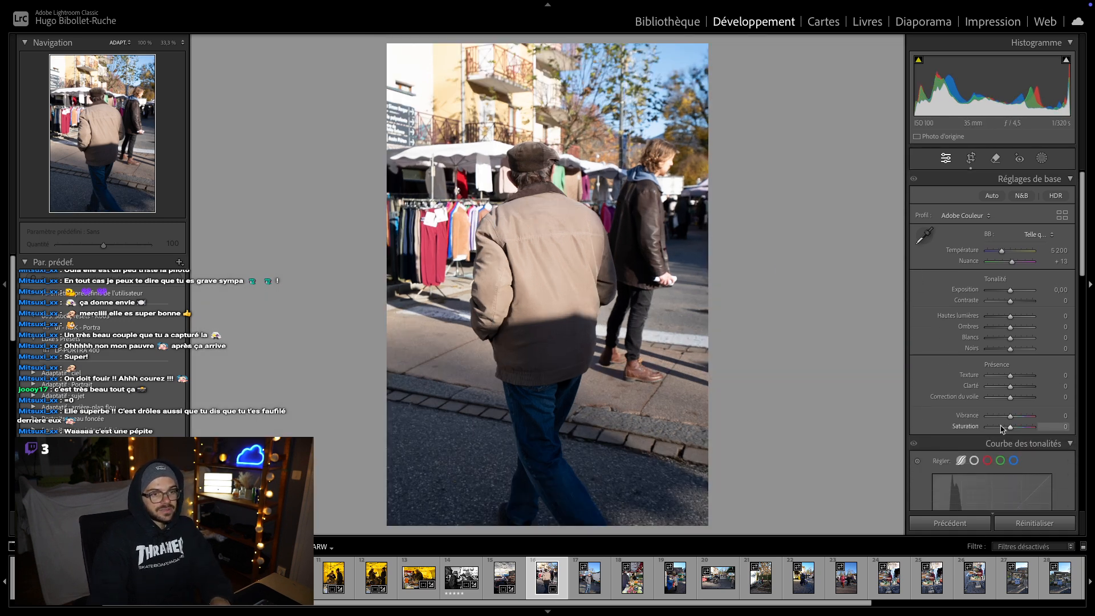
- Set the beige jacket photo's contrast to +45, whites to +10 and blacks to -12
drag(1010, 300, 1021, 302)
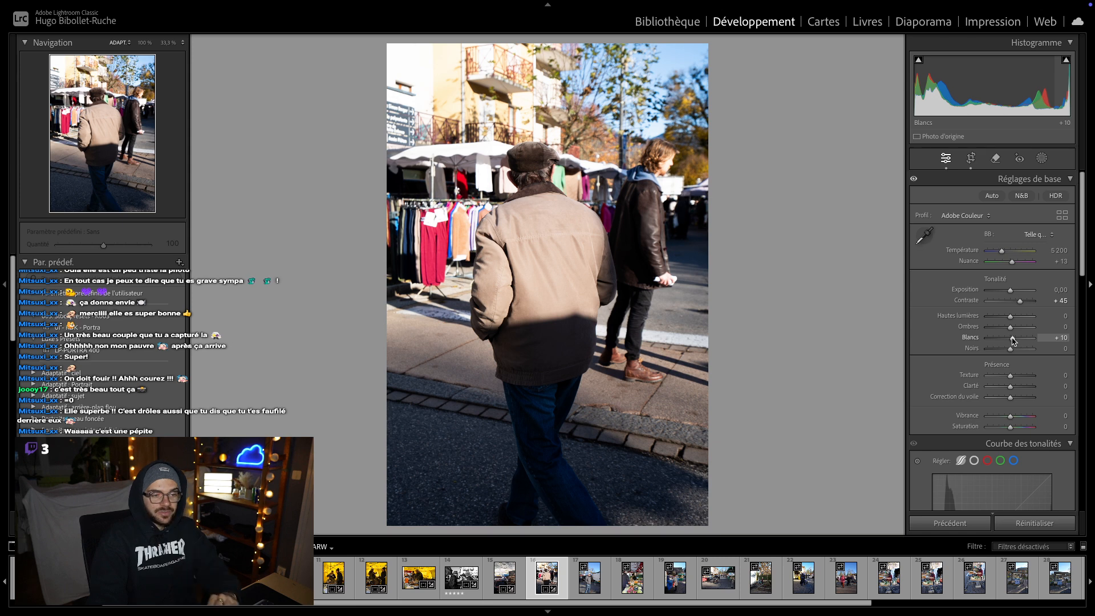
drag(1010, 349, 1007, 349)
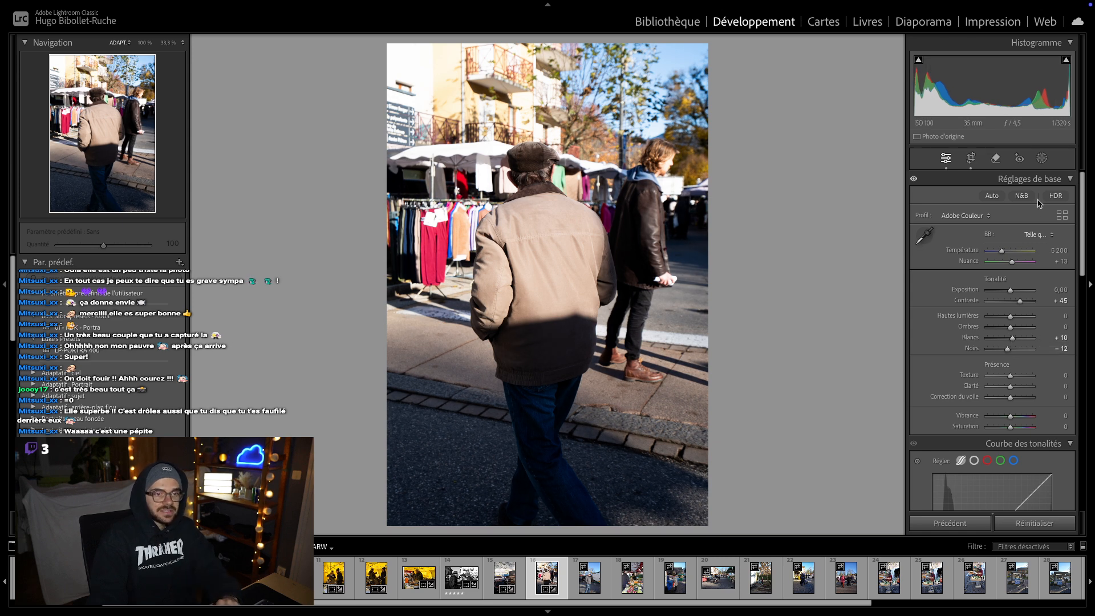
- Mask the subject of the beige jacket photo, raise its shadows slightly, and check the edit at 100% and in a before/after comparison
click(1041, 161)
click(953, 204)
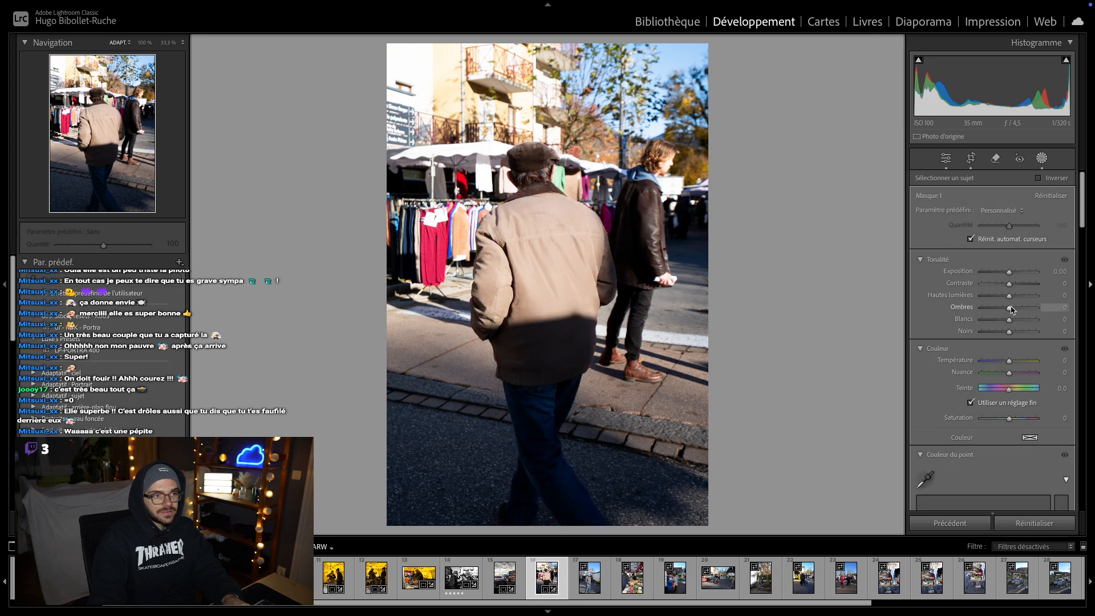
mouse_move(1010, 307)
mouse_down()
mouse_move(1020, 308)
mouse_move(1018, 287)
mouse_move(1017, 307)
mouse_up()
key(Escape)
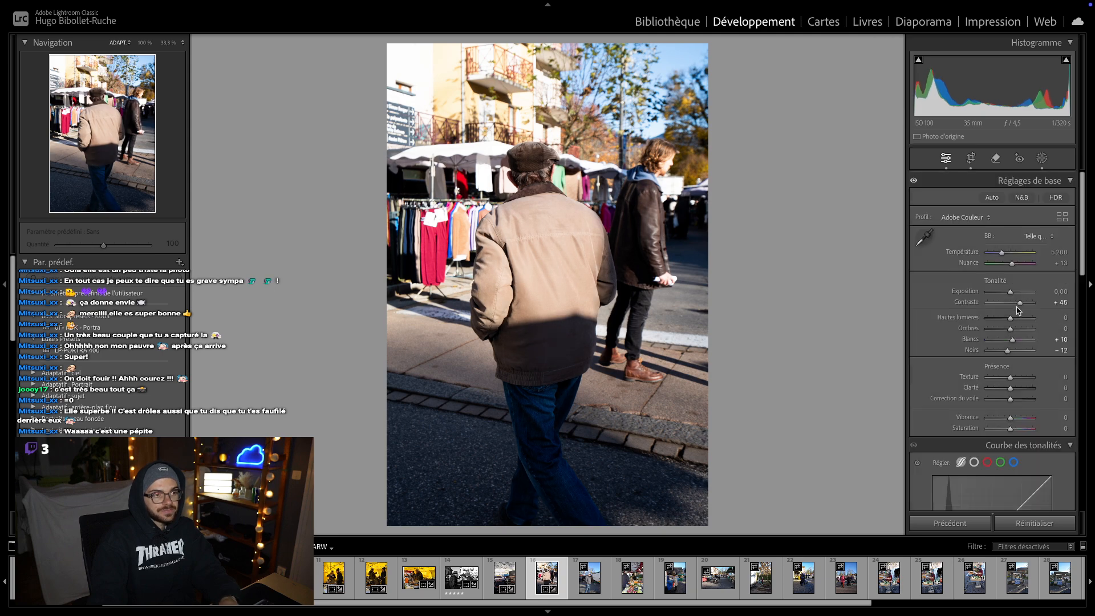
click(535, 197)
drag(538, 179, 579, 317)
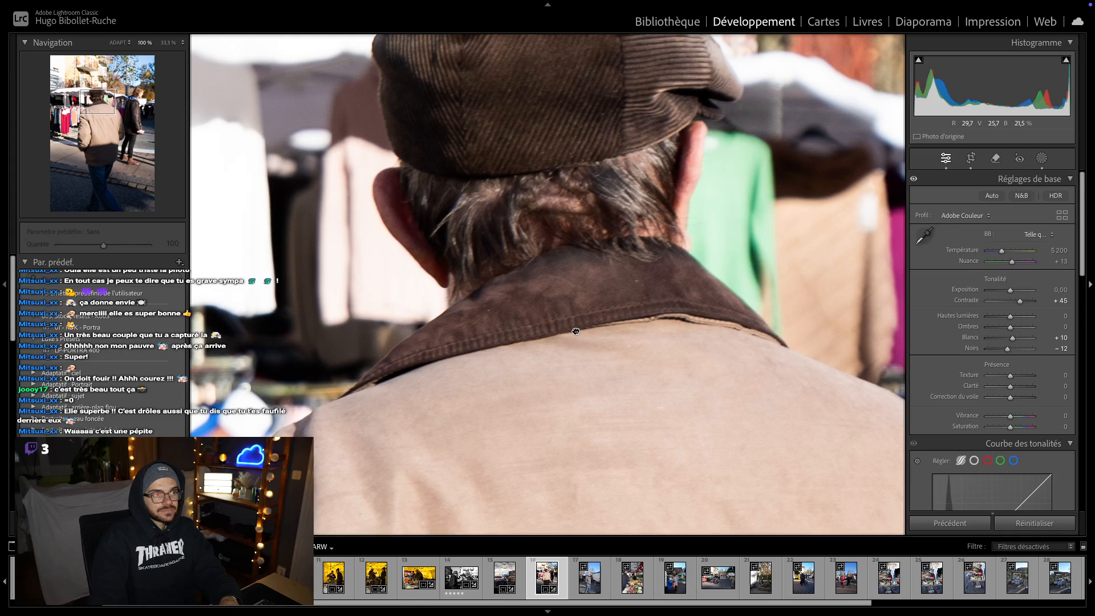
click(575, 203)
key(y)
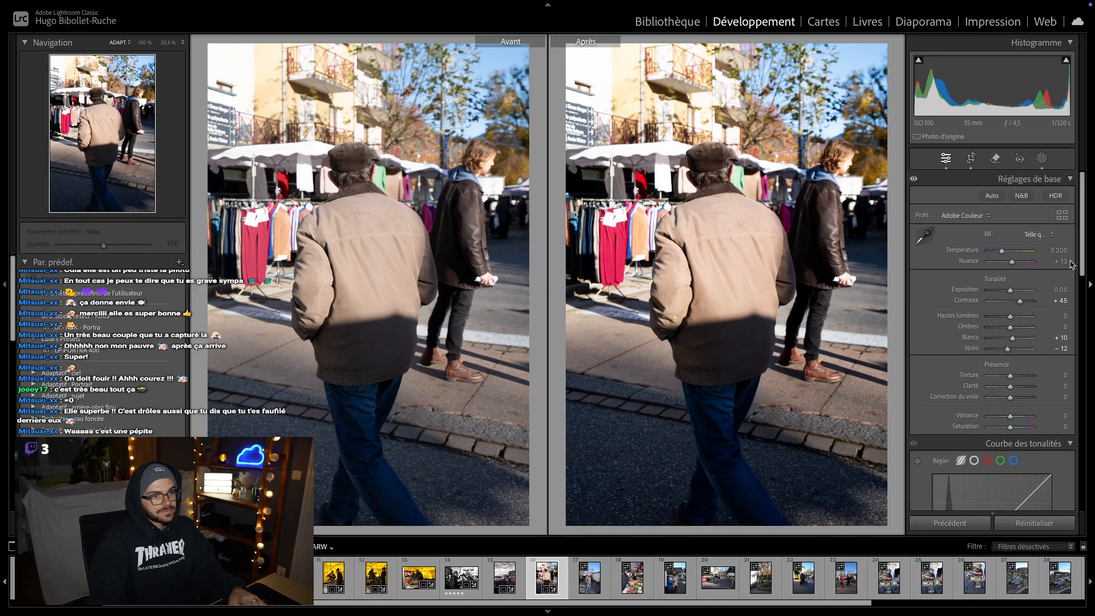
key(y)
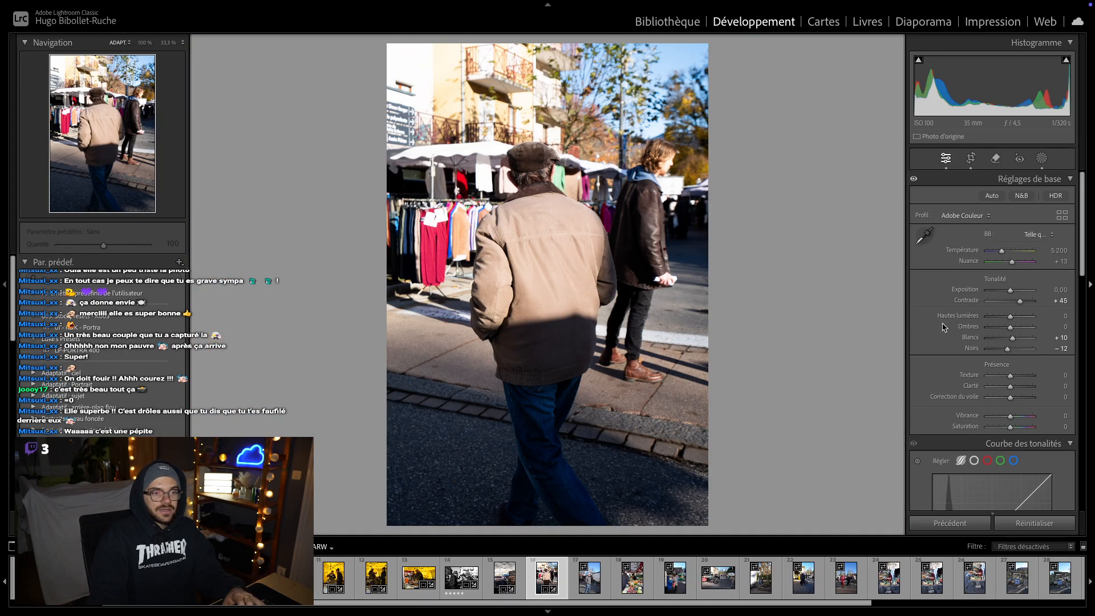
- Set the beige jacket photo's texture, clarity and vibrance each to +10
click(1059, 377)
key(Return)
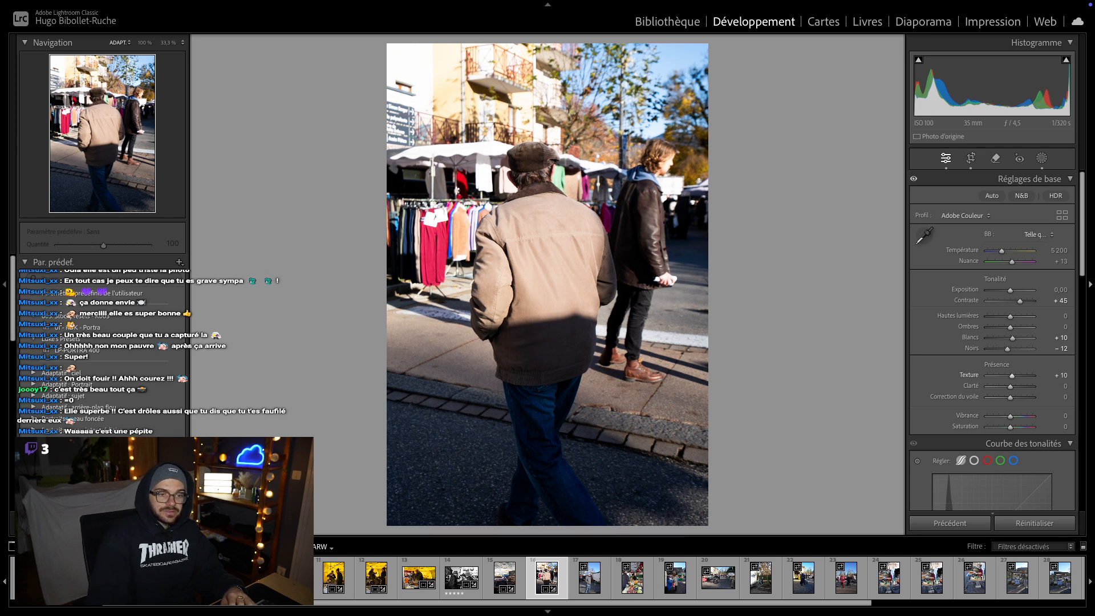
click(1060, 386)
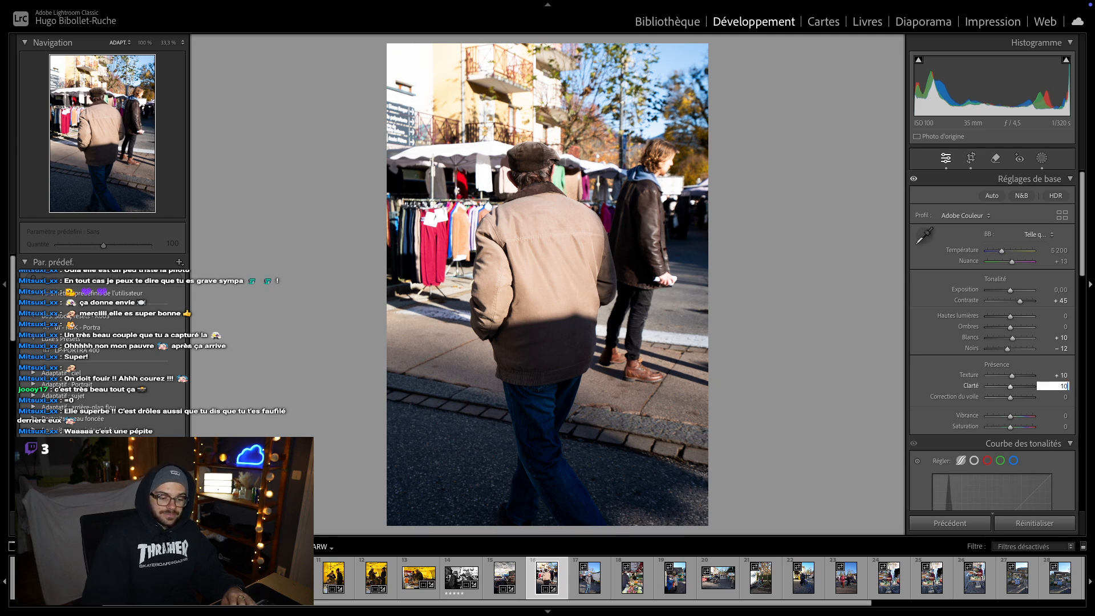
key(Return)
click(1060, 415)
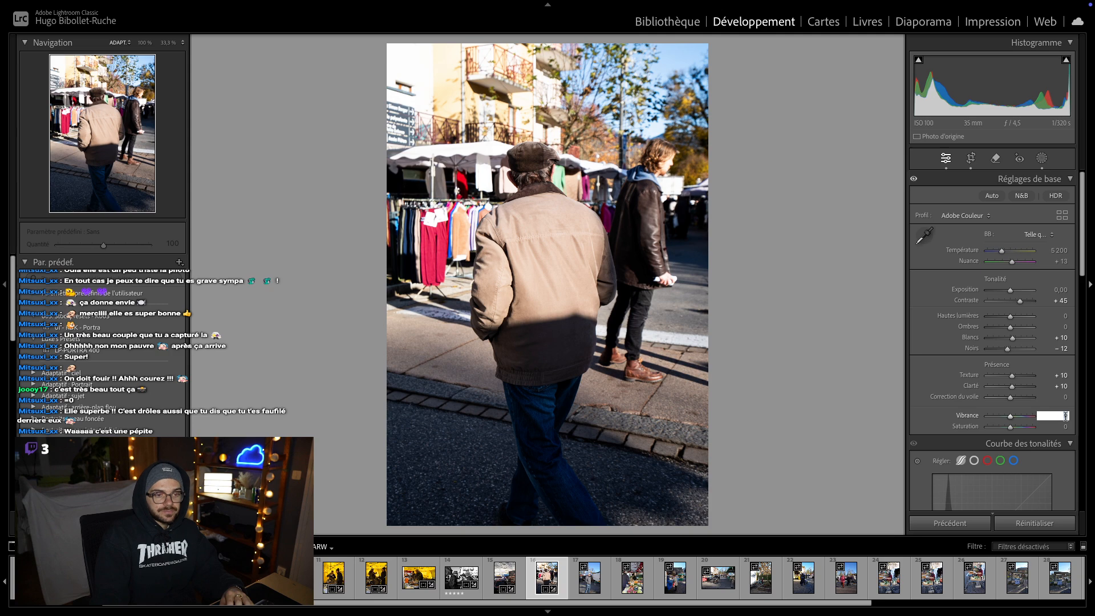
text(10)
key(Return)
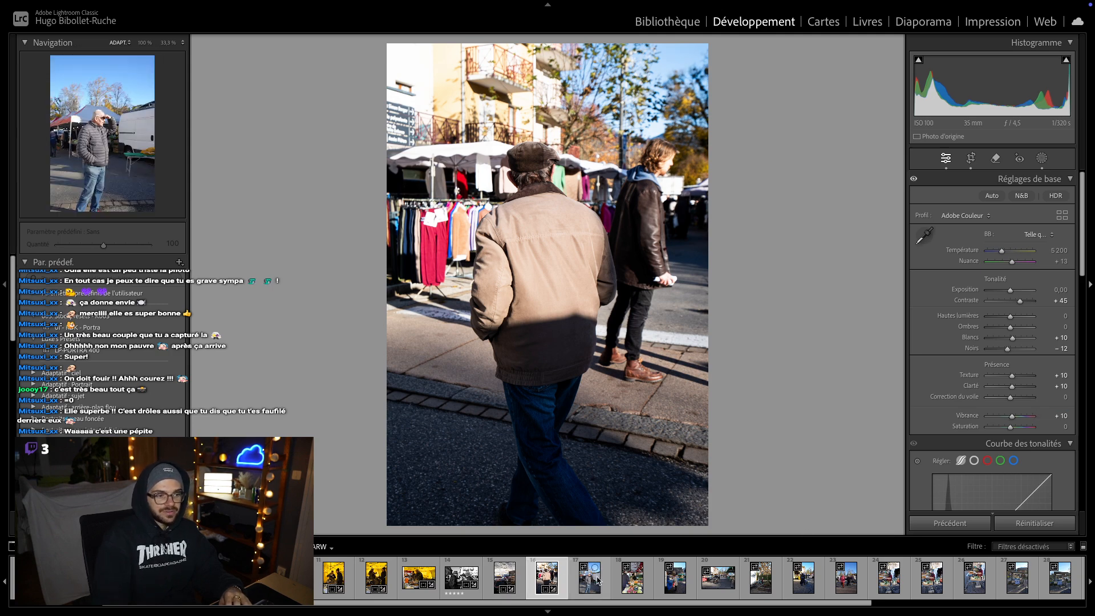
- Enable chromatic aberration removal and the lens profile correction for the beige jacket photo
scroll(940, 409, down, 4)
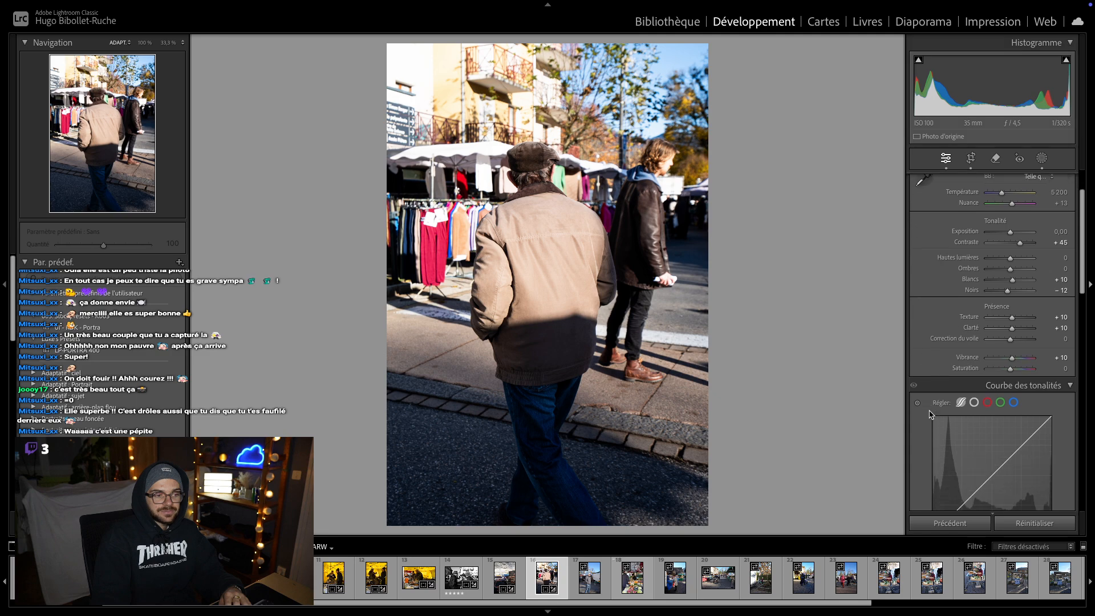
scroll(940, 408, down, 15)
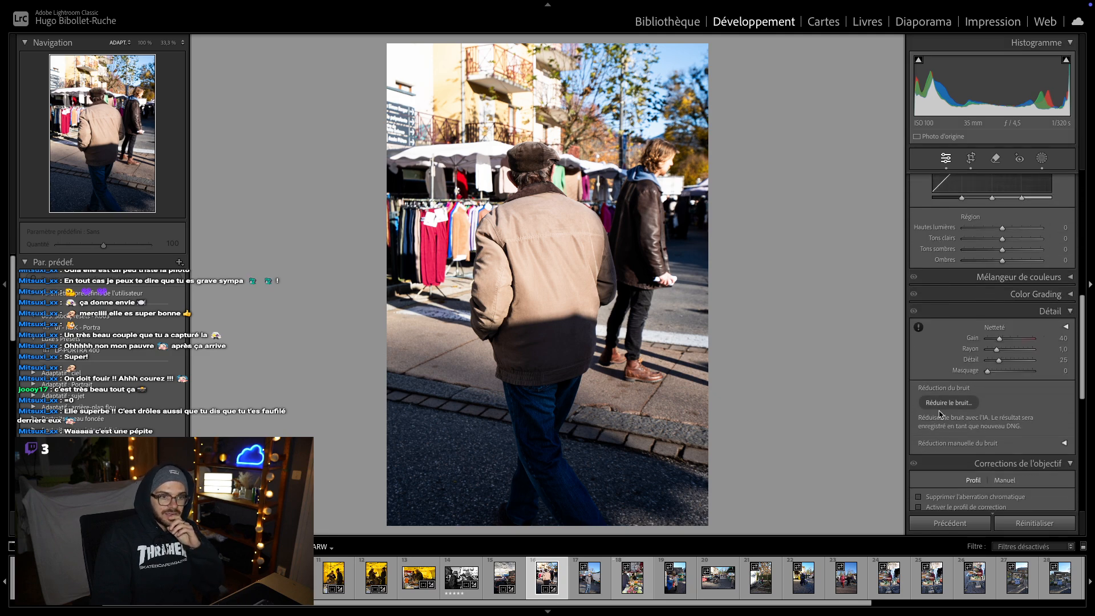
click(940, 397)
click(940, 407)
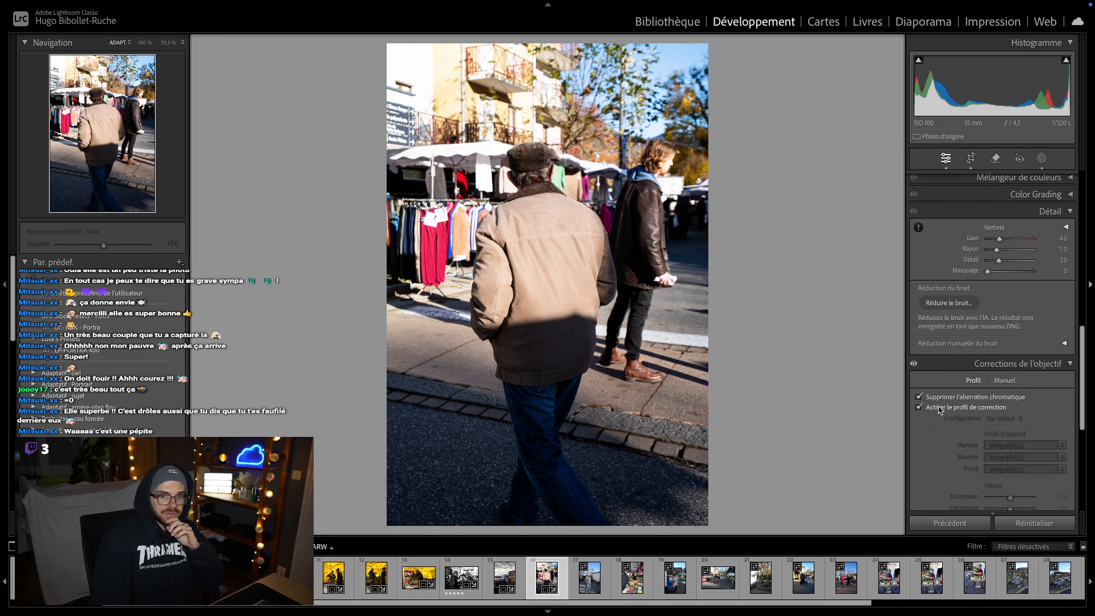
- Add grain to the beige jacket photo with amount 60, size 30 and roughness 60, and check it at 100%
scroll(920, 434, down, 4)
scroll(1017, 449, down, 6)
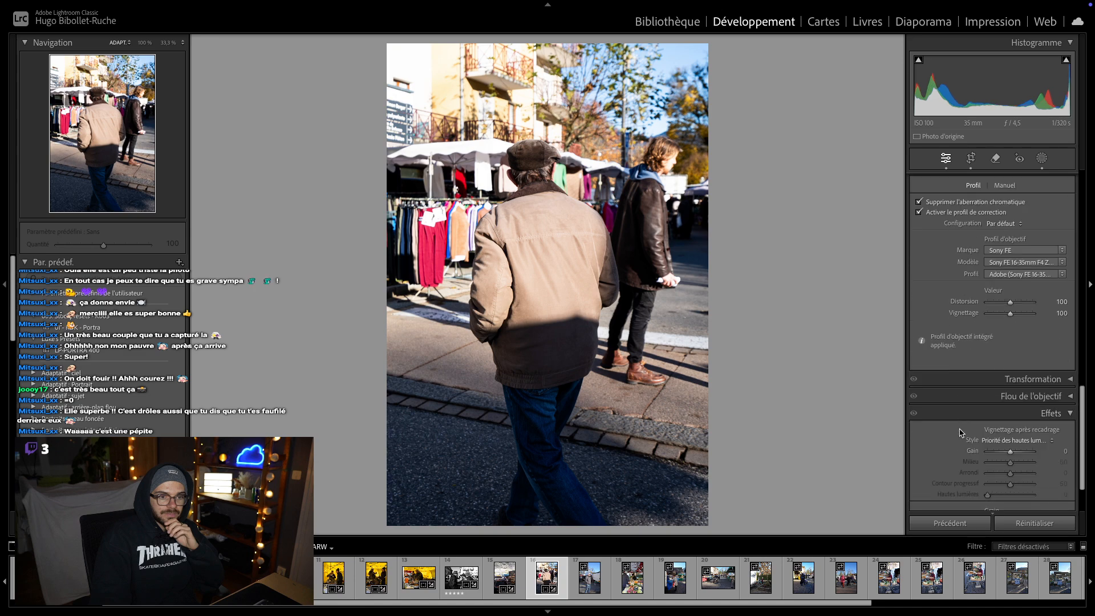
click(1047, 462)
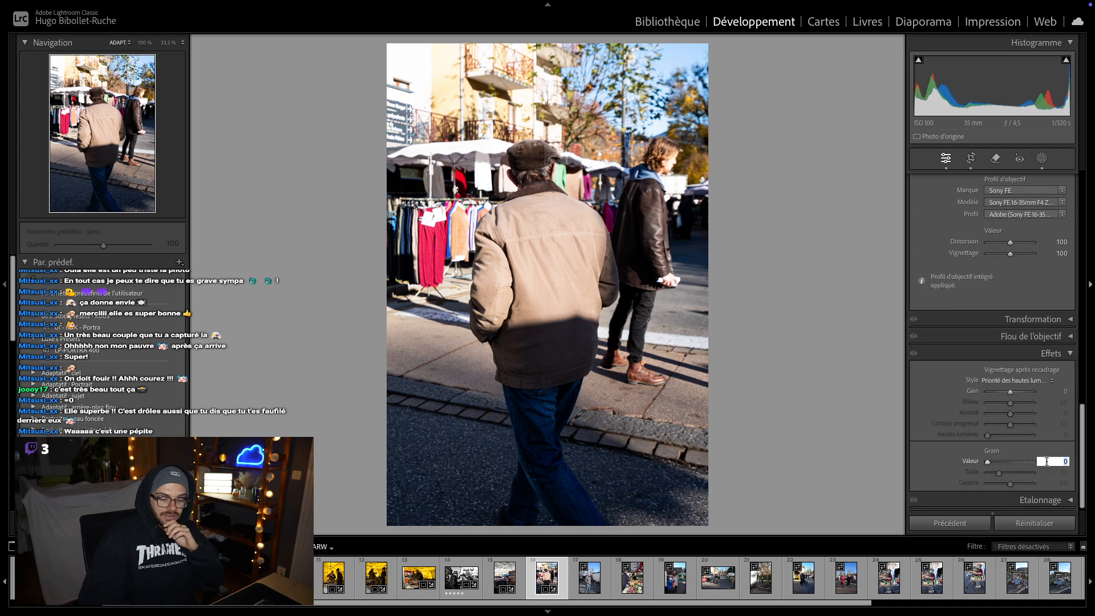
key(Return)
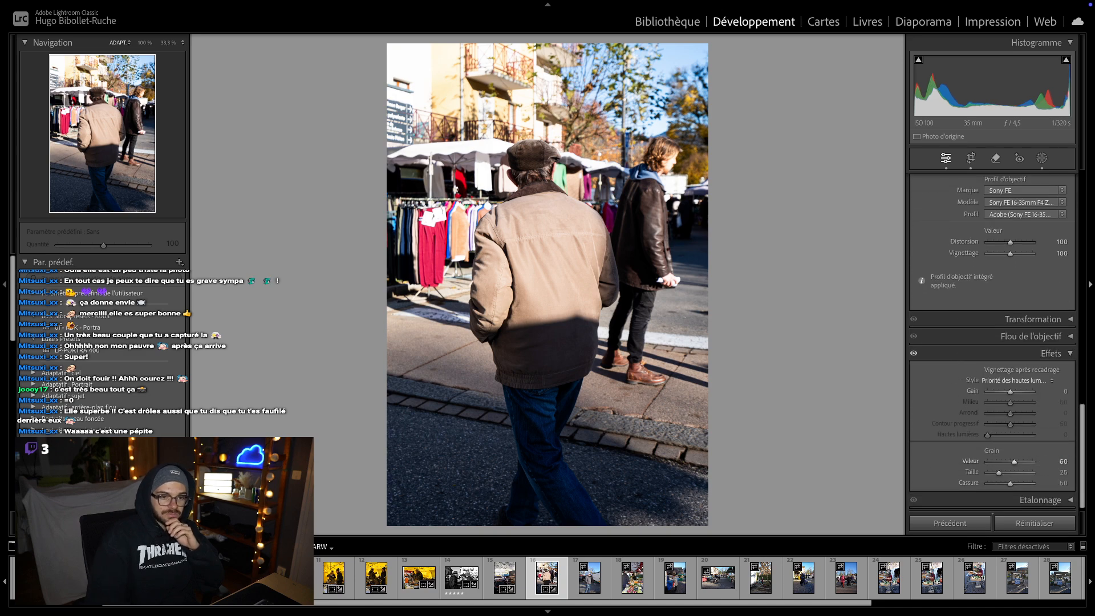
click(1066, 472)
text(30)
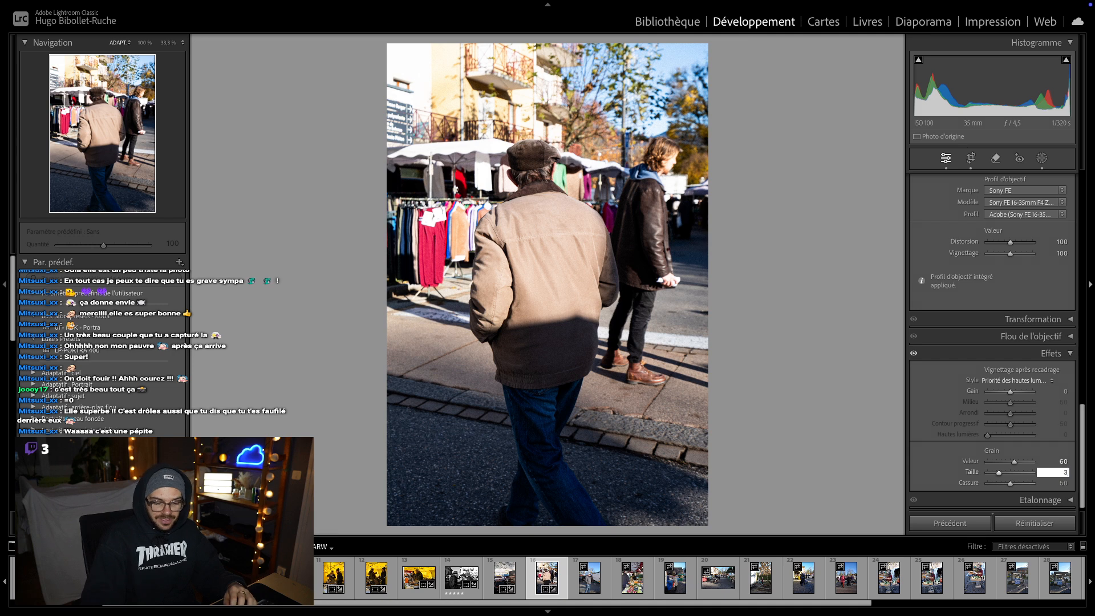
key(Return)
click(1064, 483)
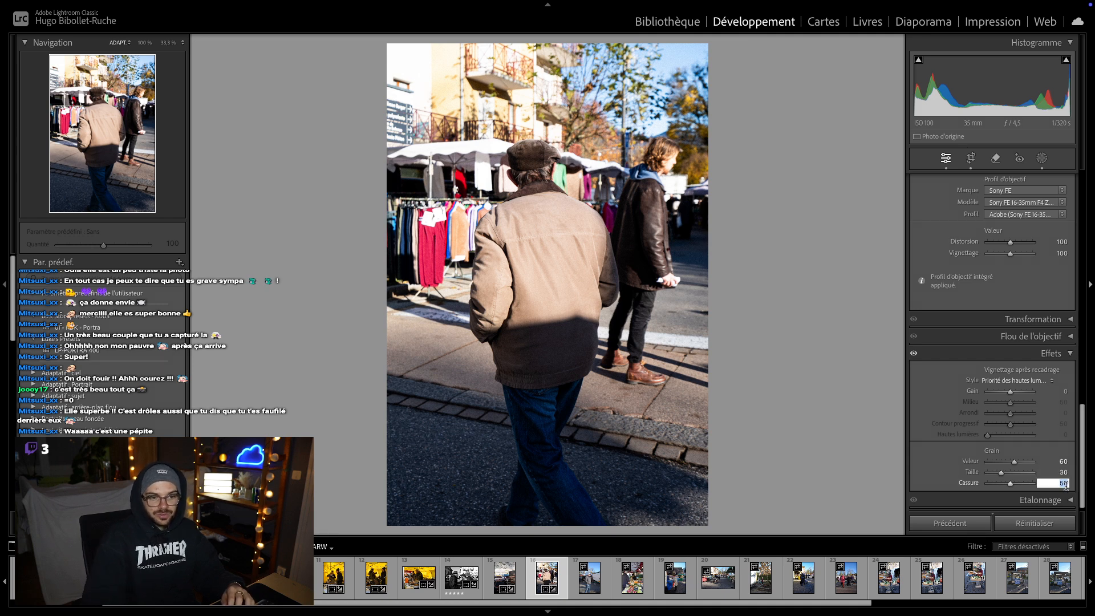
key(Return)
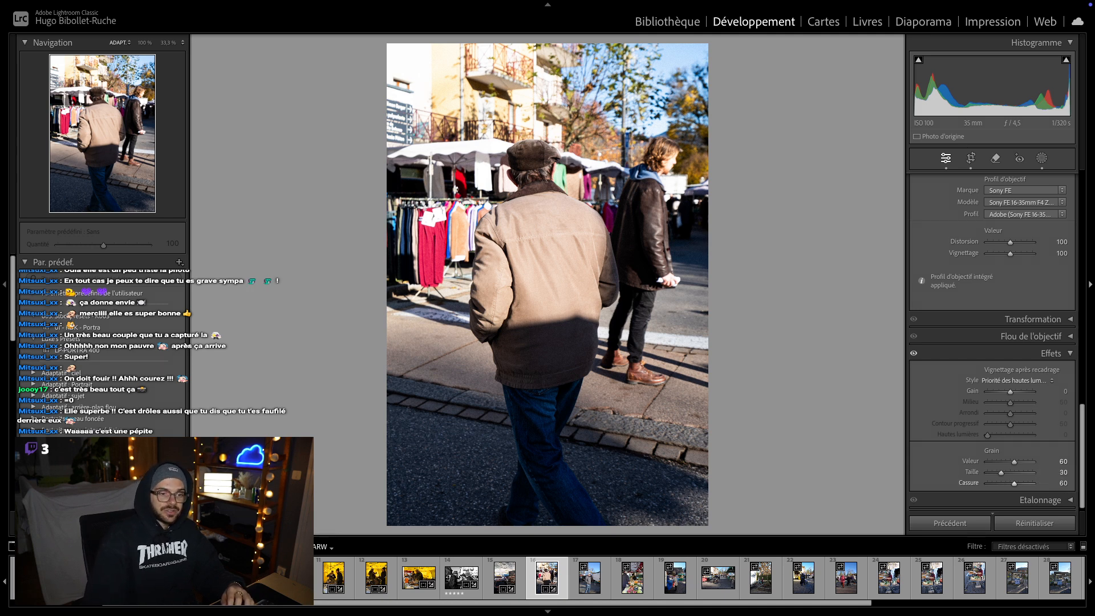
click(619, 339)
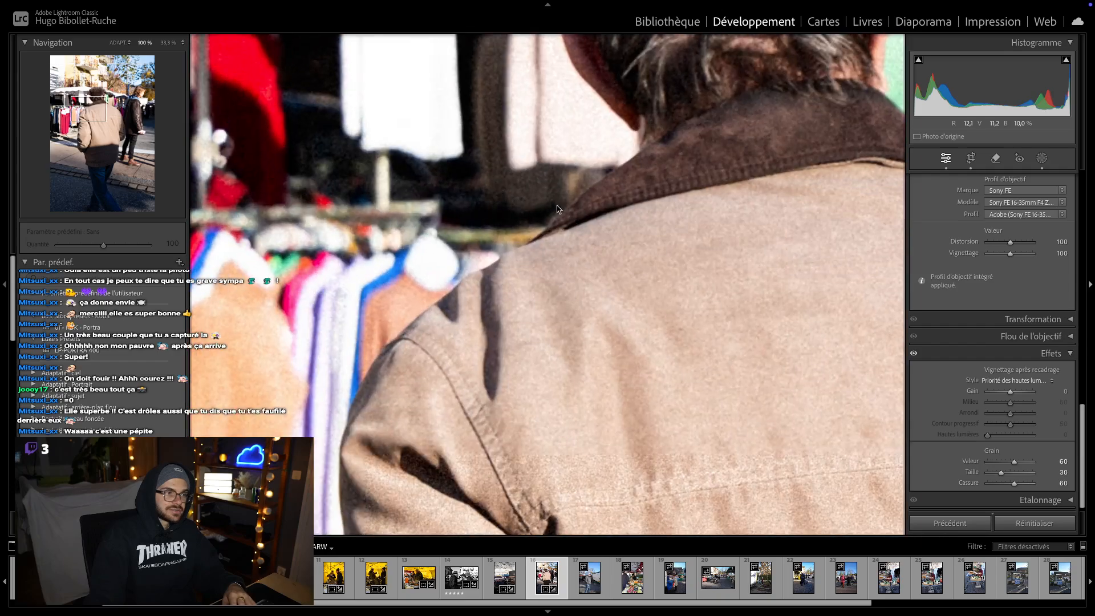
click(619, 339)
- Try the beige jacket photo without colour by setting saturation to -100, and undo the change
scroll(948, 382, up, 10)
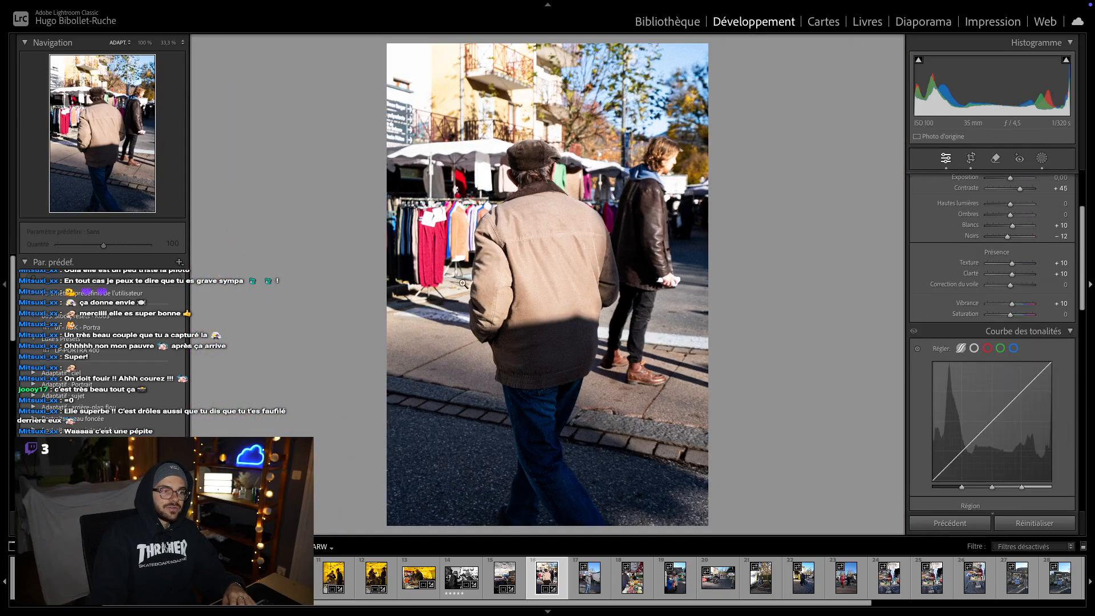
click(512, 304)
click(793, 230)
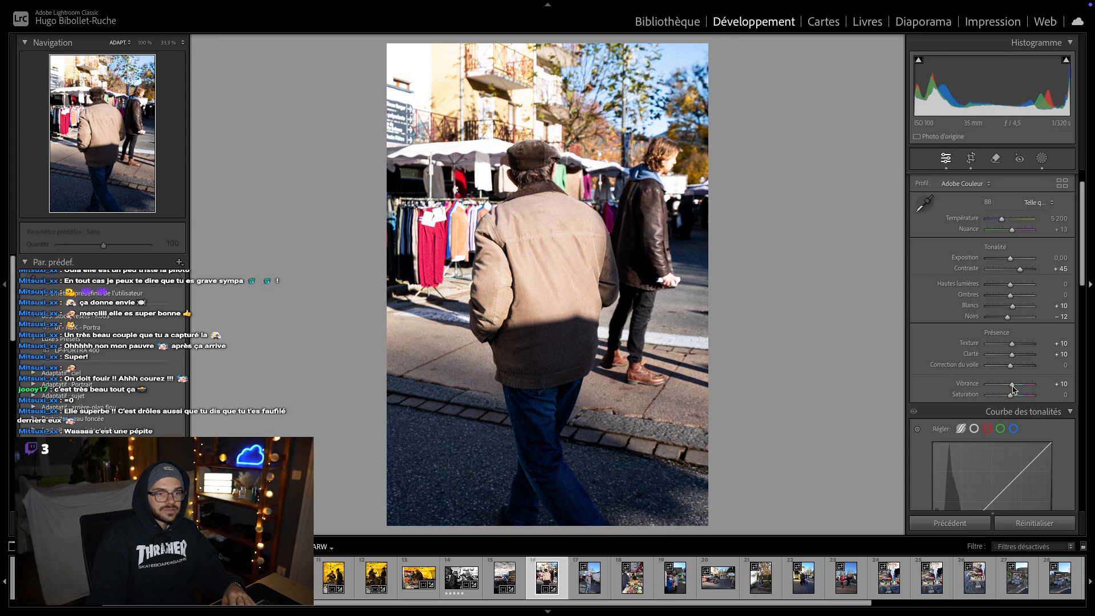
drag(1009, 395, 949, 406)
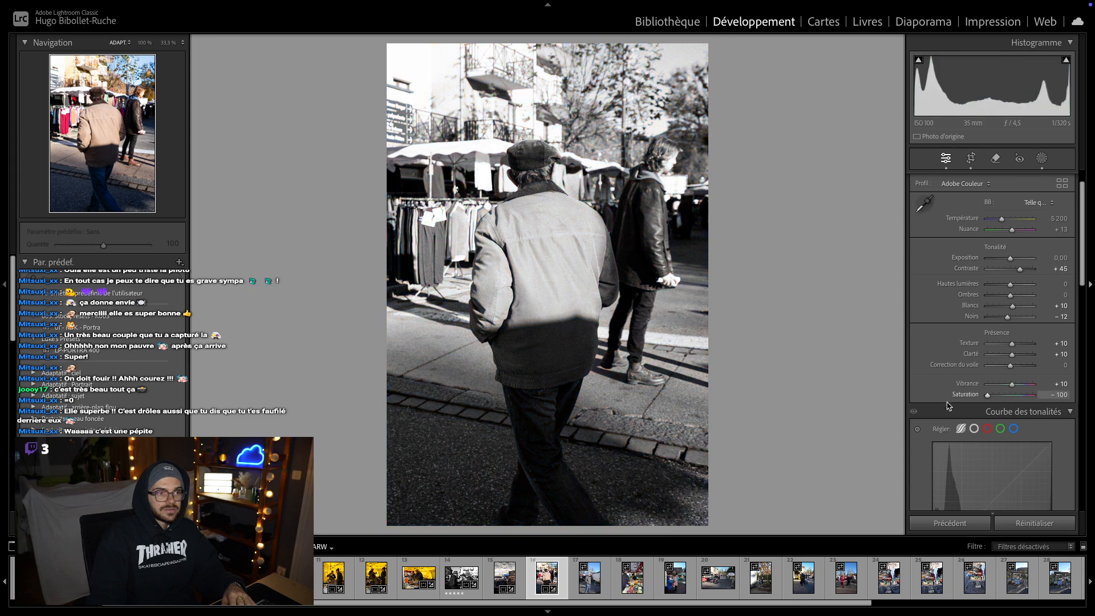
key(ctrl+z)
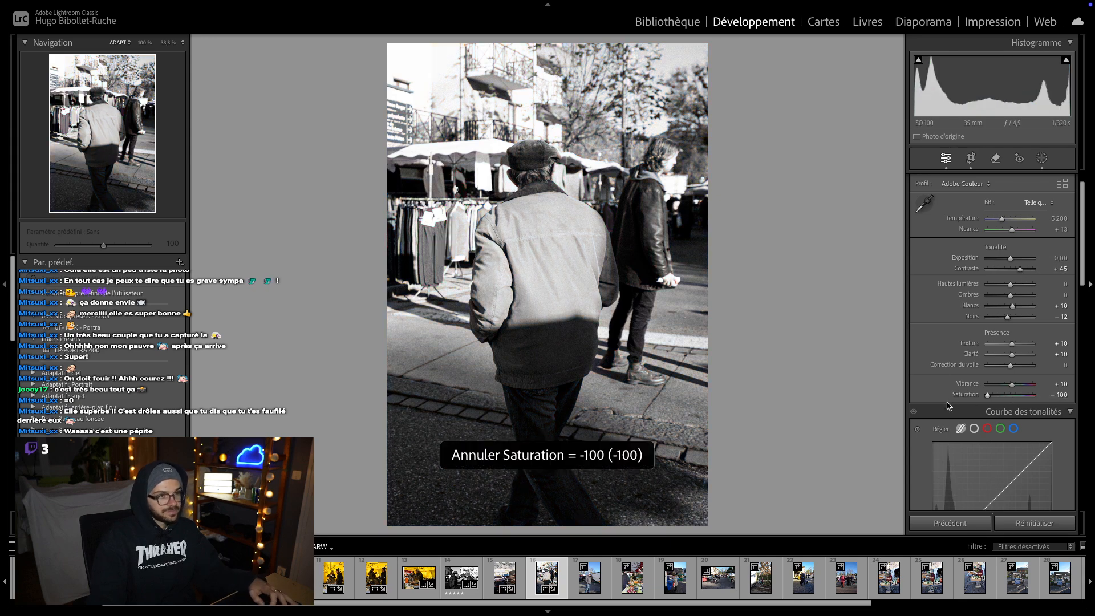
- Mask the background of the beige jacket photo with a new background mask and lower its highlights
click(1041, 159)
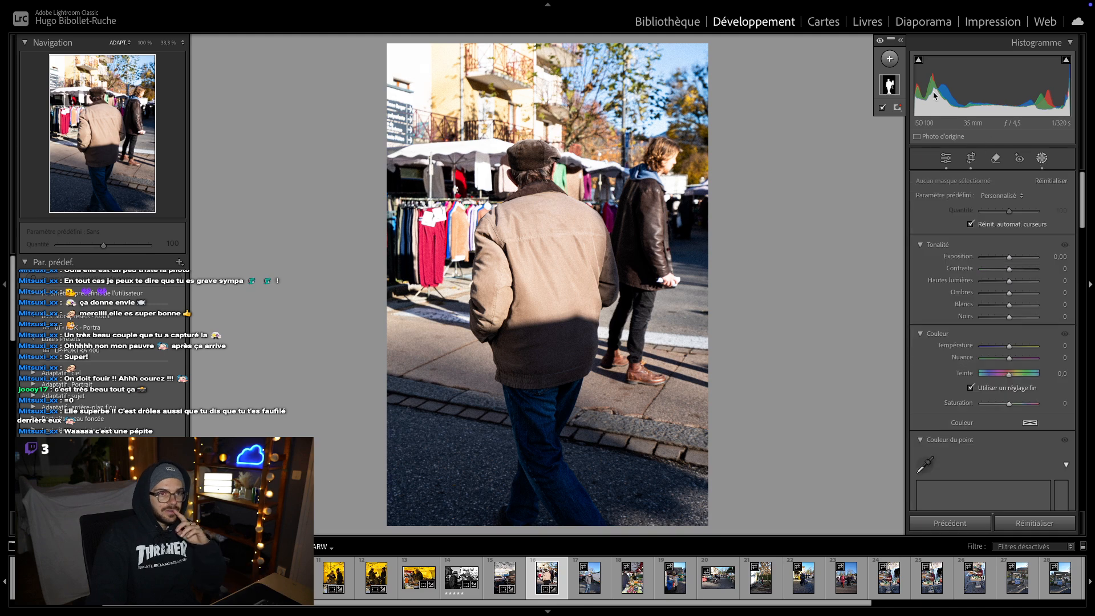
click(893, 61)
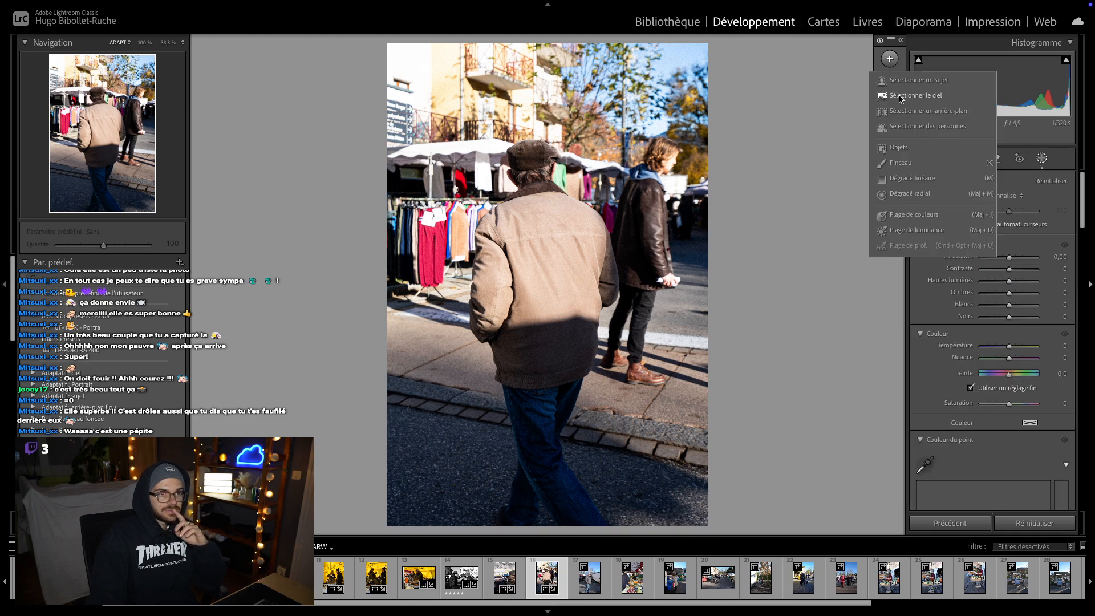
click(906, 111)
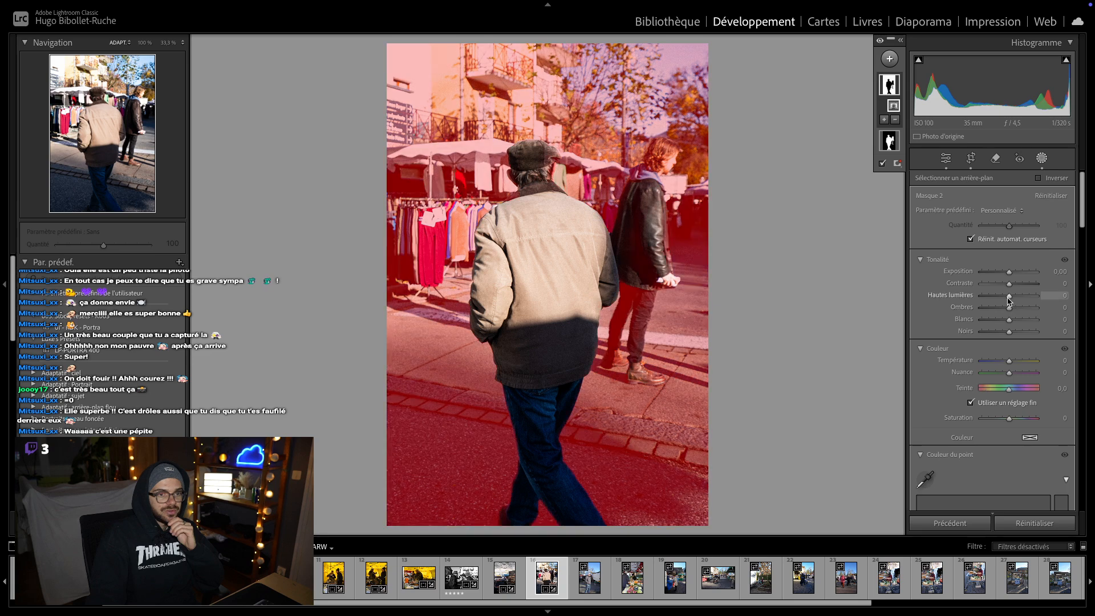
mouse_move(1007, 298)
mouse_down()
mouse_move(991, 303)
mouse_move(1000, 298)
mouse_move(1003, 323)
mouse_move(1001, 298)
mouse_up()
key(Escape)
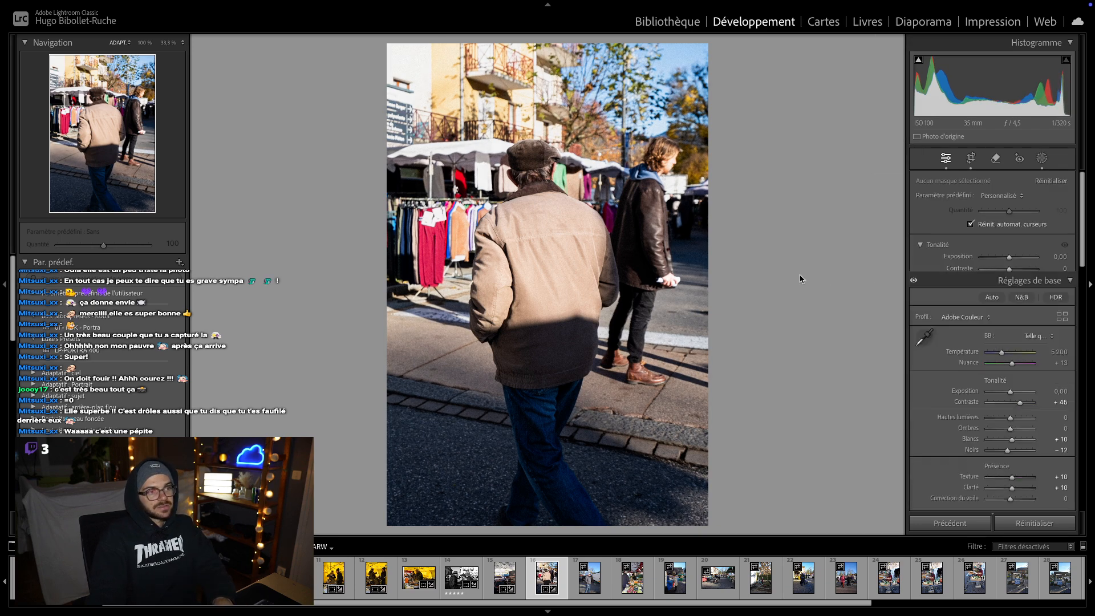
- Compare the beige jacket photo before and after, and raise its vibrance to +15
key(y)
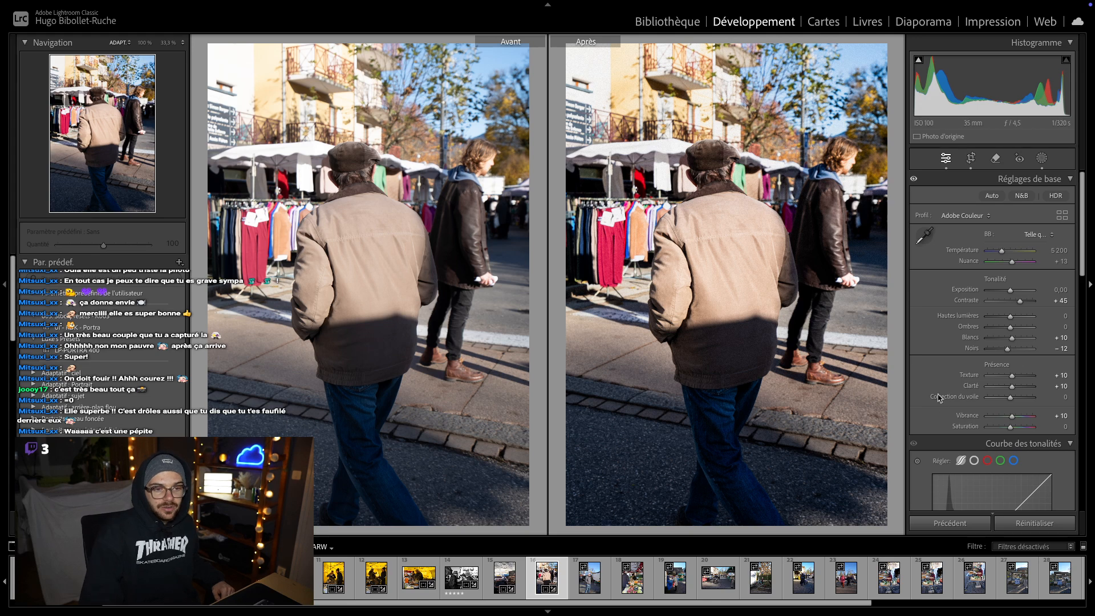
click(1061, 417)
text(15)
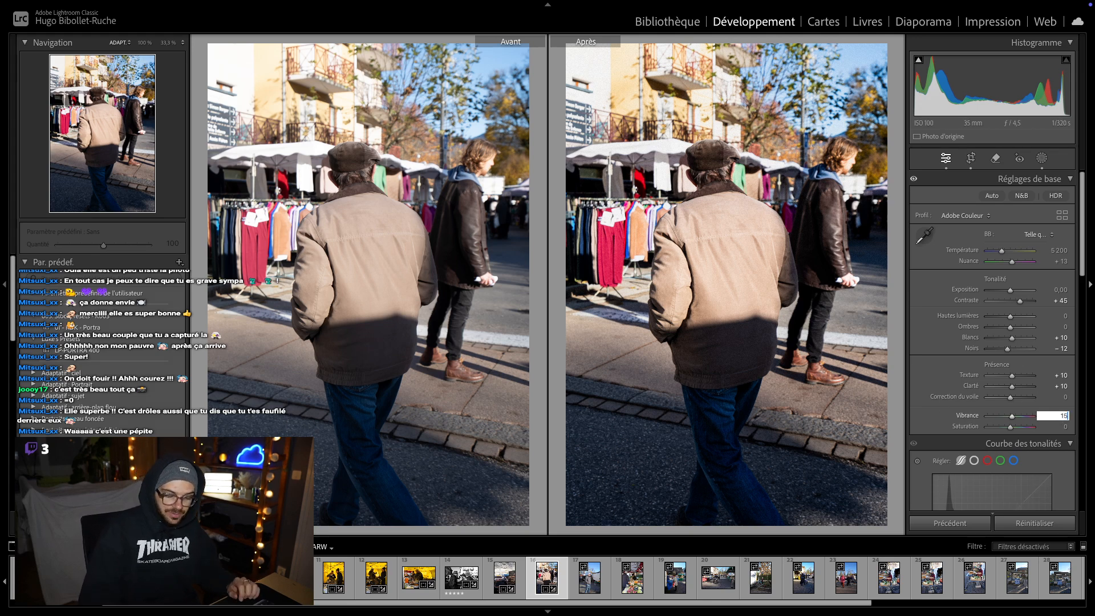
key(Return)
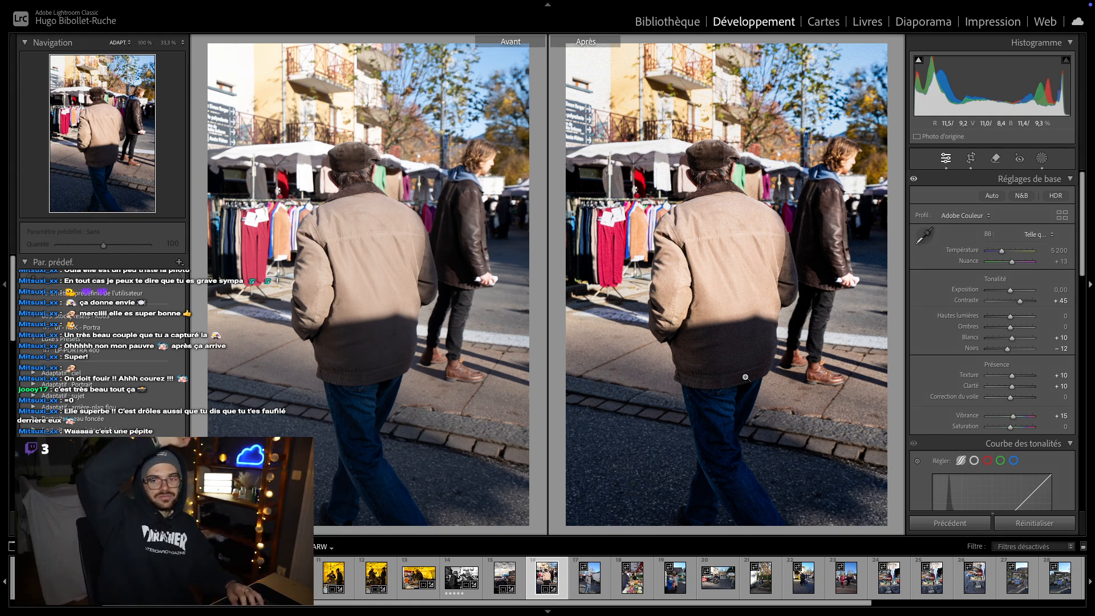
key(y)
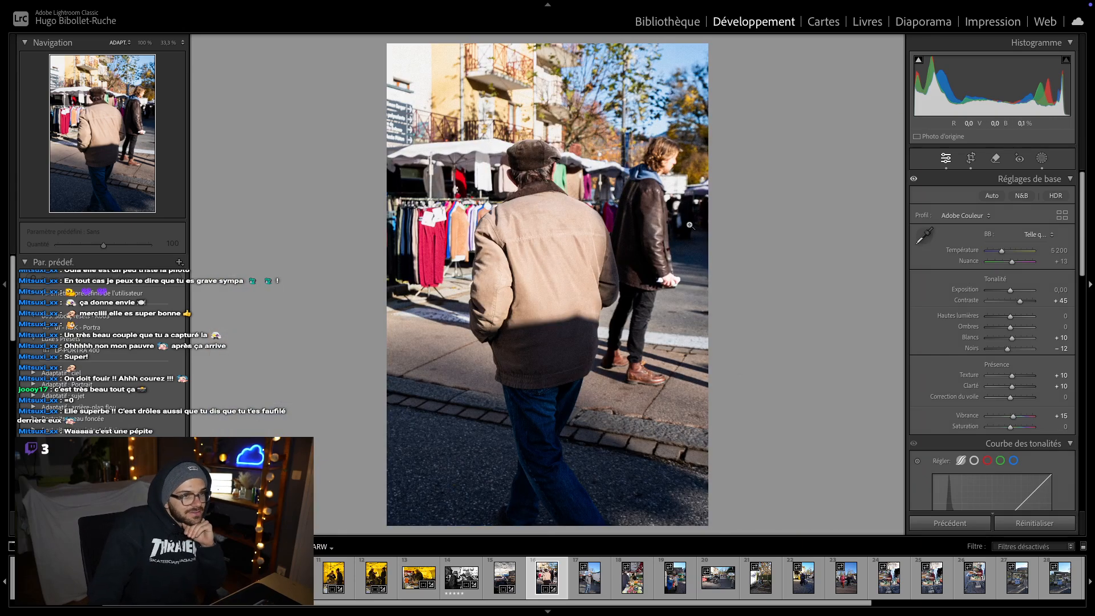
- Go on to the photo of the man shading his eyes and look over the upcoming shots in the filmstrip
key(Right)
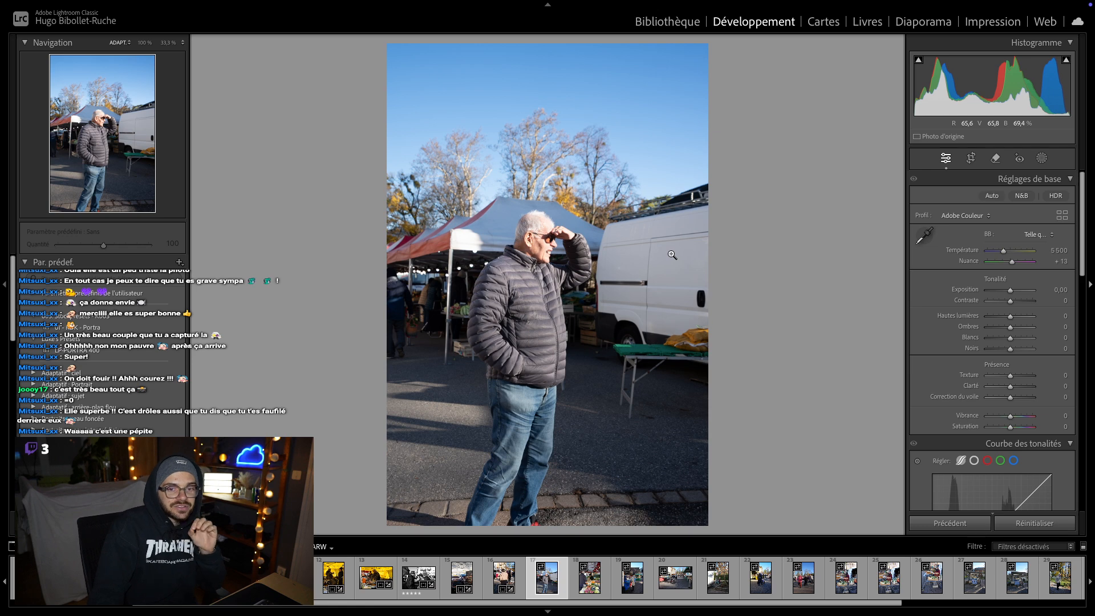
scroll(919, 577, down, 5)
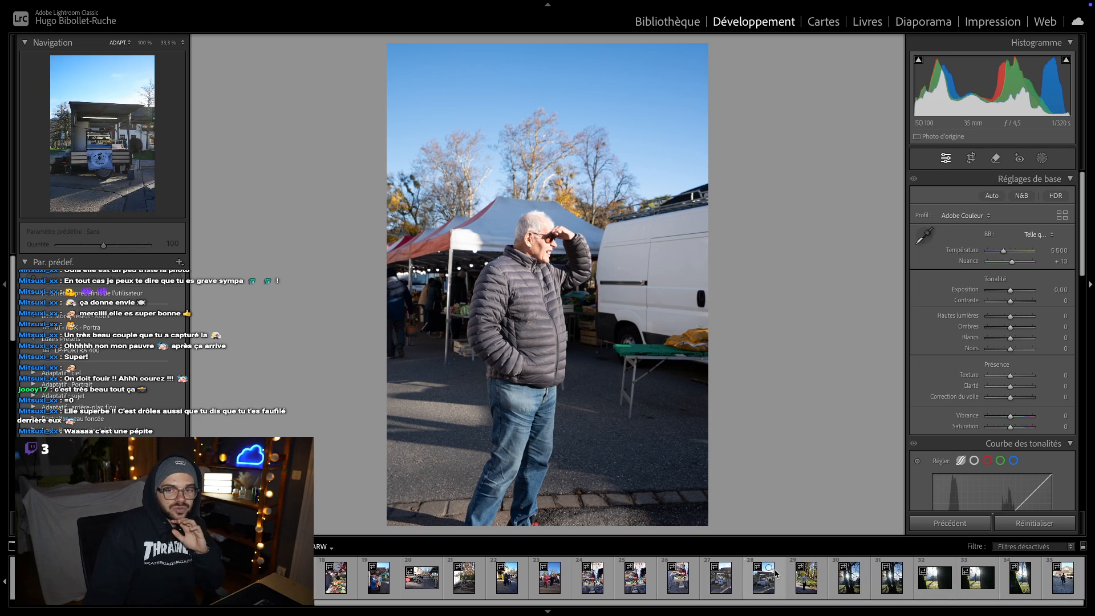
scroll(741, 575, up, 1)
scroll(739, 575, up, 2)
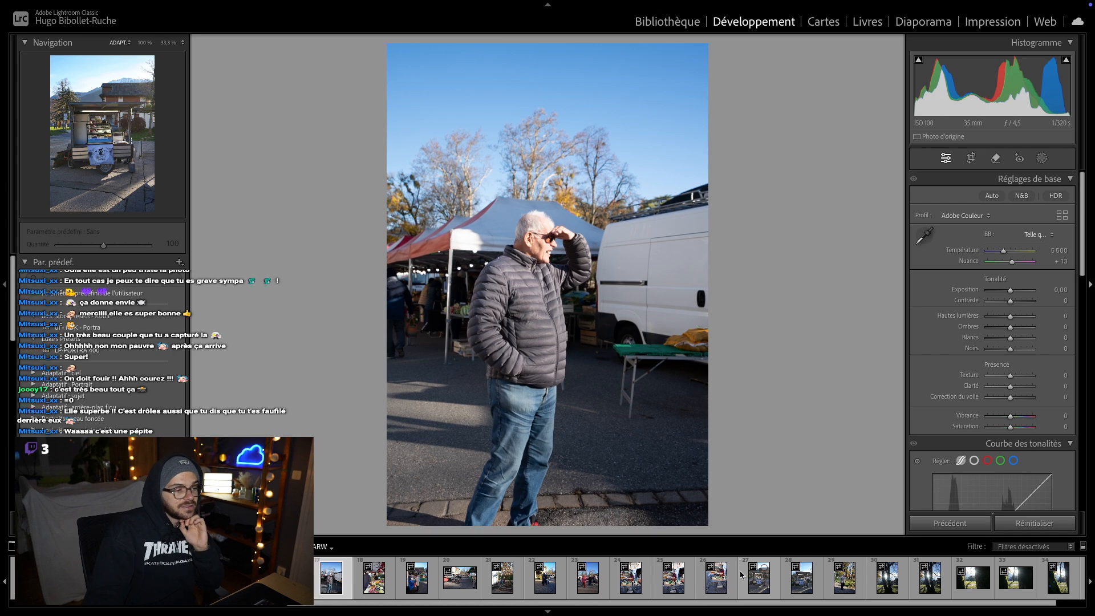
scroll(739, 573, down, 2)
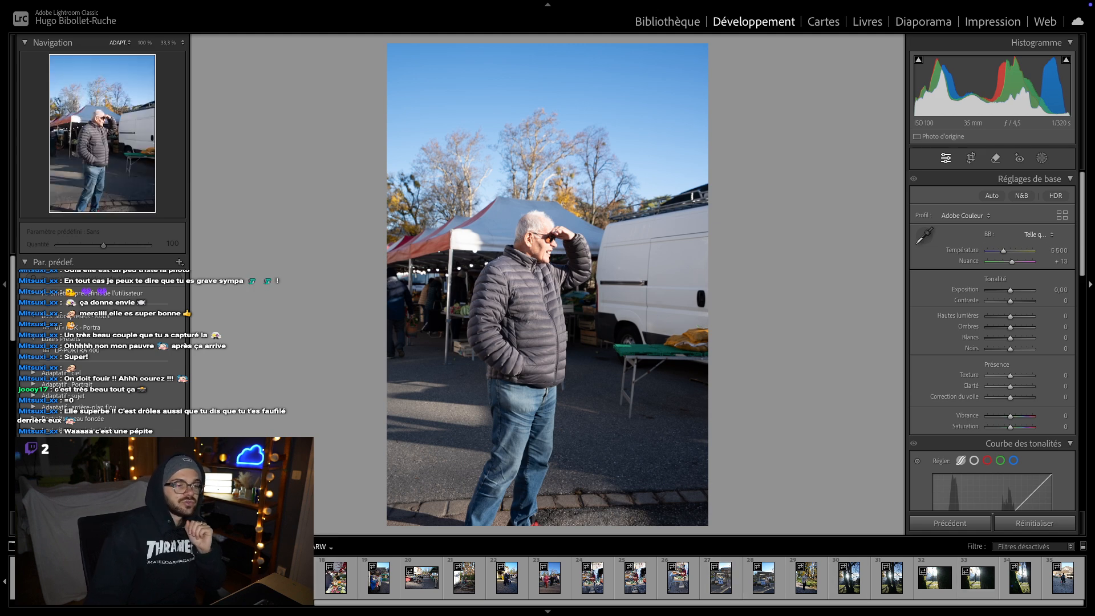
- Crop the photo of the man shading his eyes tighter, trimming the sky, keeping the original aspect ratio and nudging the framing sideways
click(970, 158)
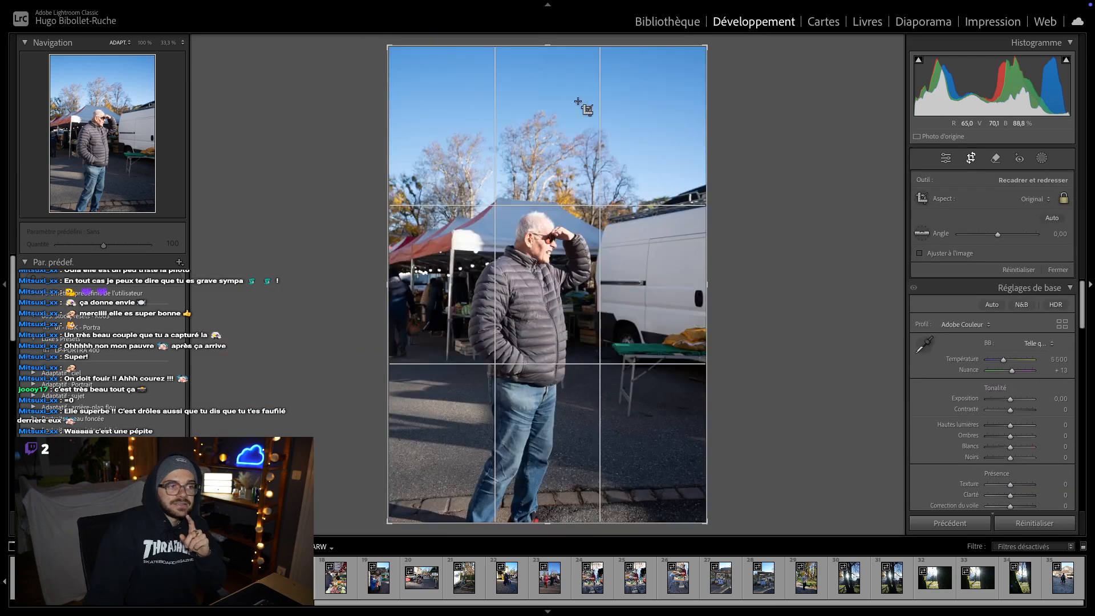
drag(547, 39, 547, 77)
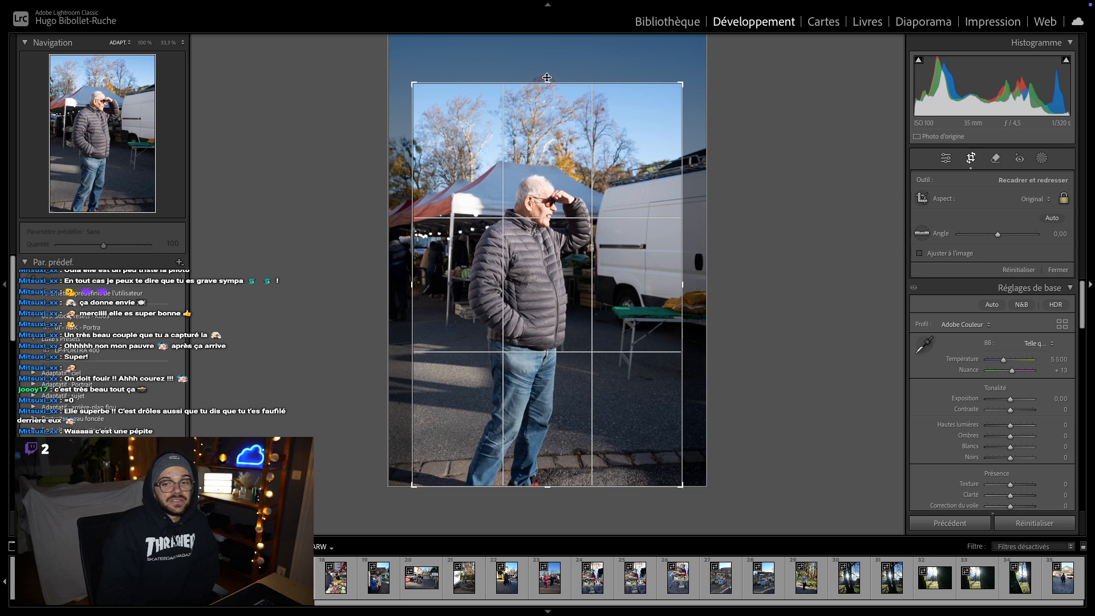
key(Right)
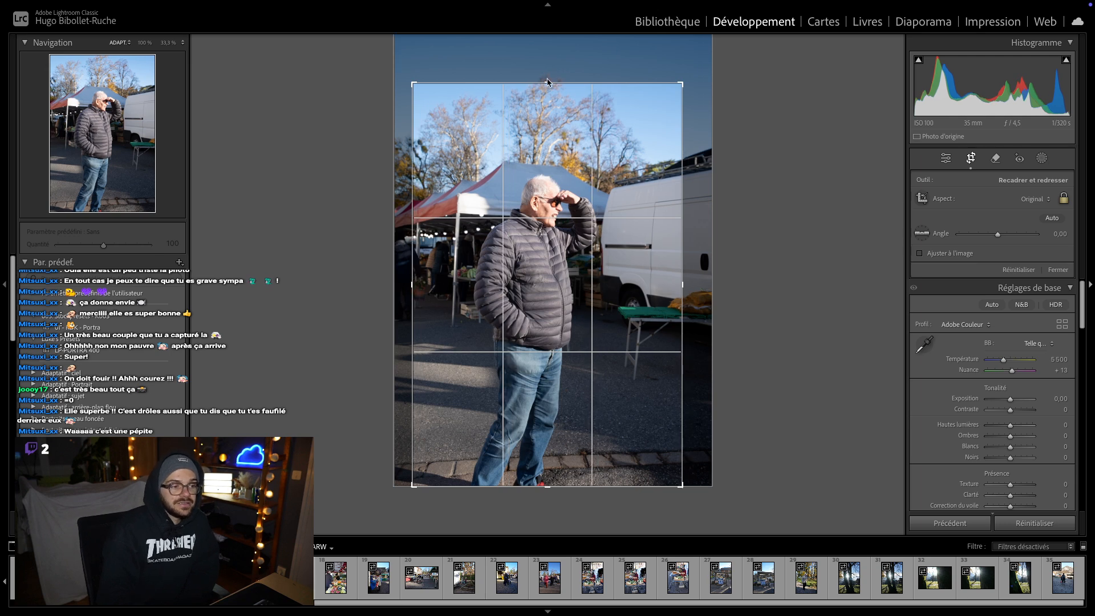
key(Right)
key(Left)
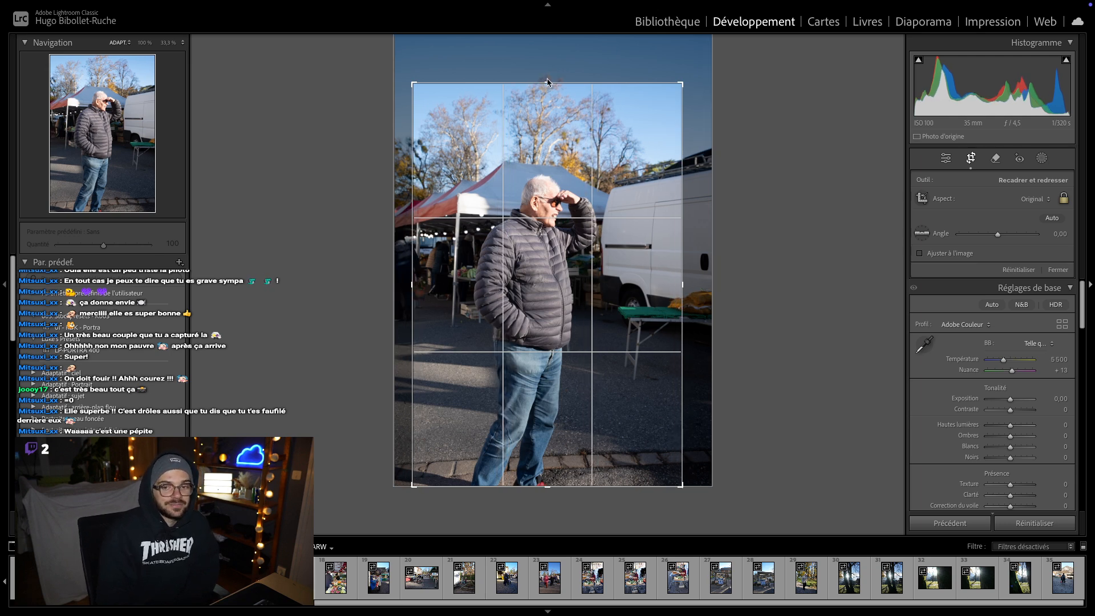
key(Return)
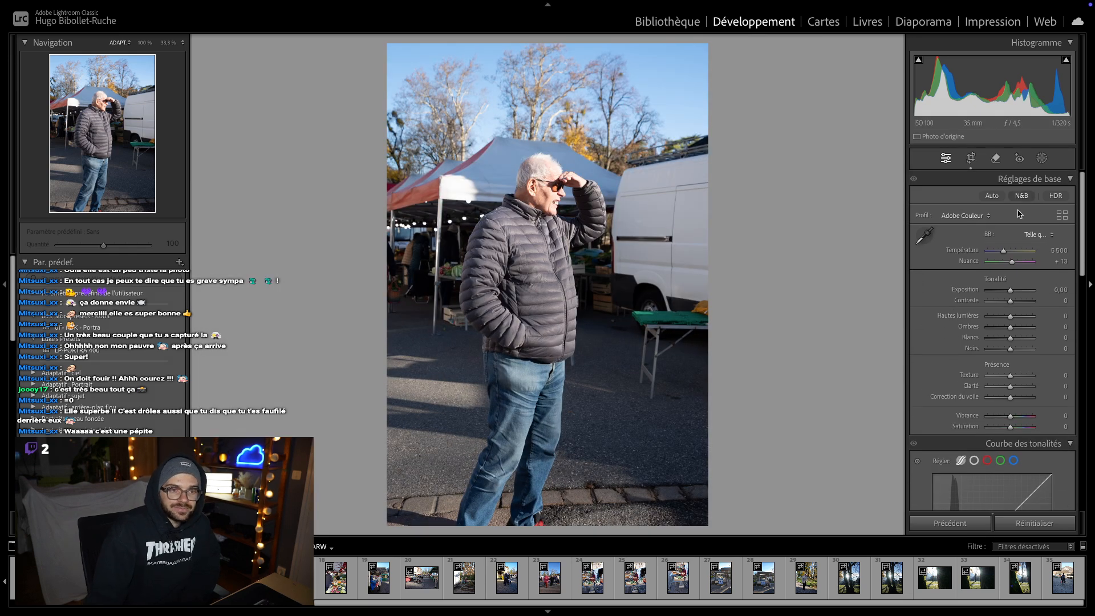
- Mask the background behind the man shading his eyes with a new background mask and raise its contrast to 55
drag(1010, 301, 1024, 303)
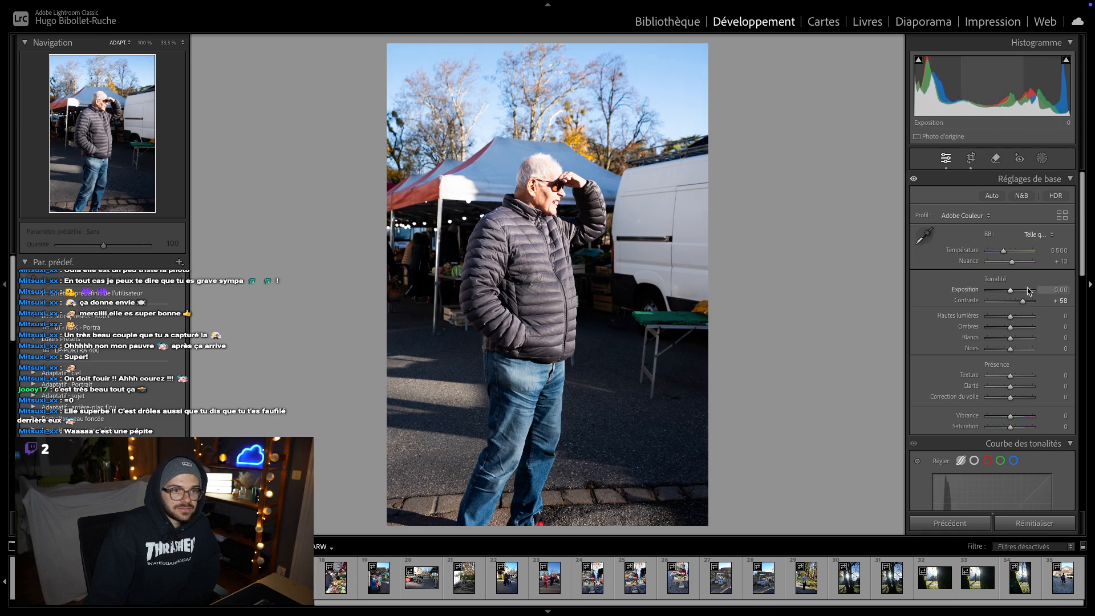
double_click(1025, 303)
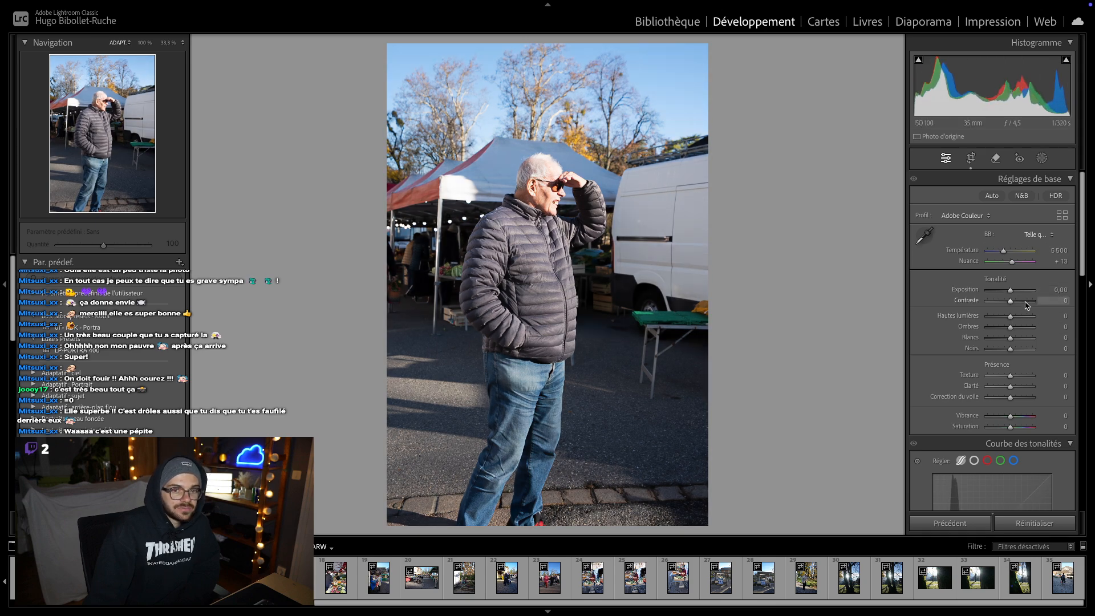
click(1041, 158)
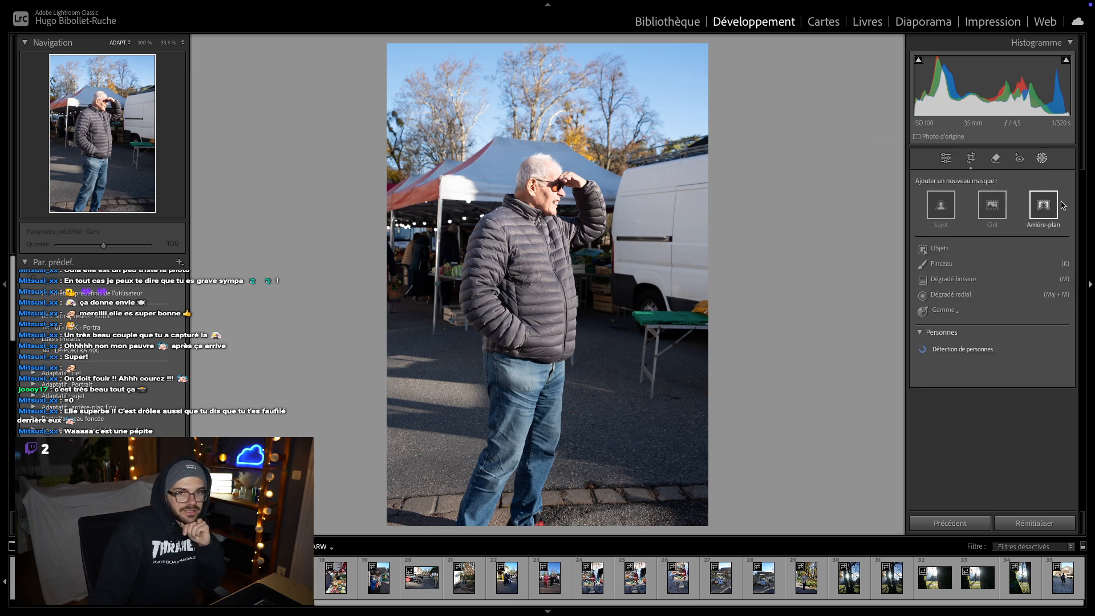
click(1043, 205)
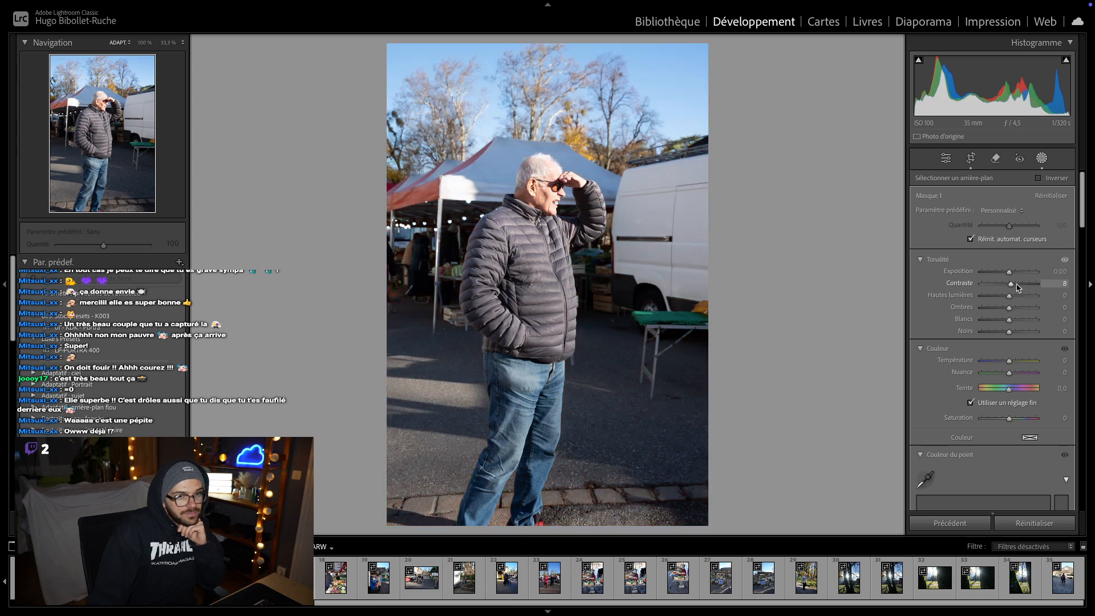
drag(1019, 284, 1020, 284)
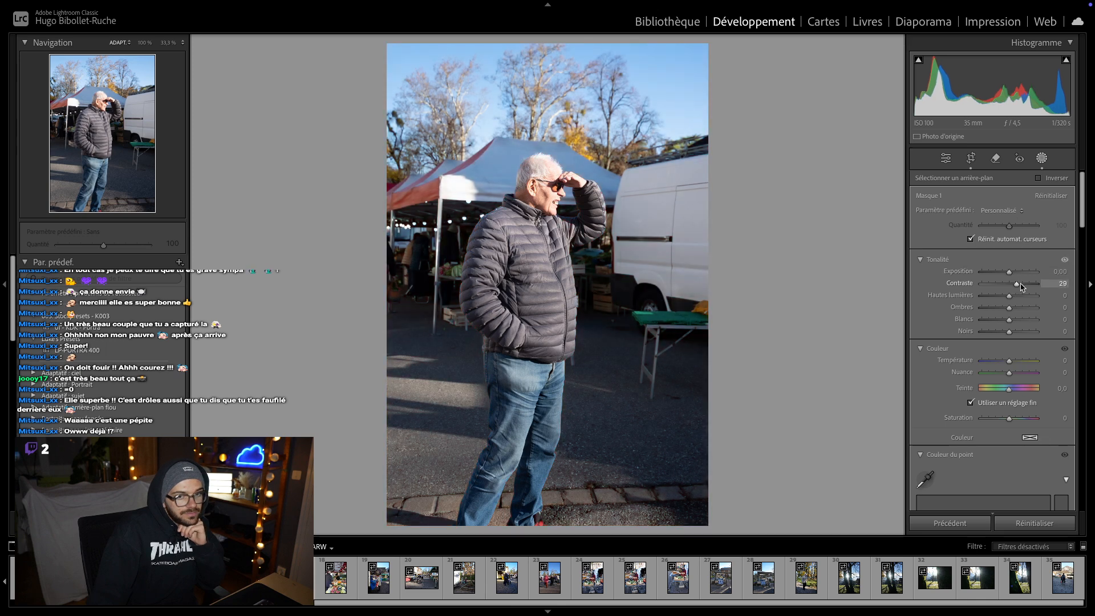
drag(1022, 287, 1025, 286)
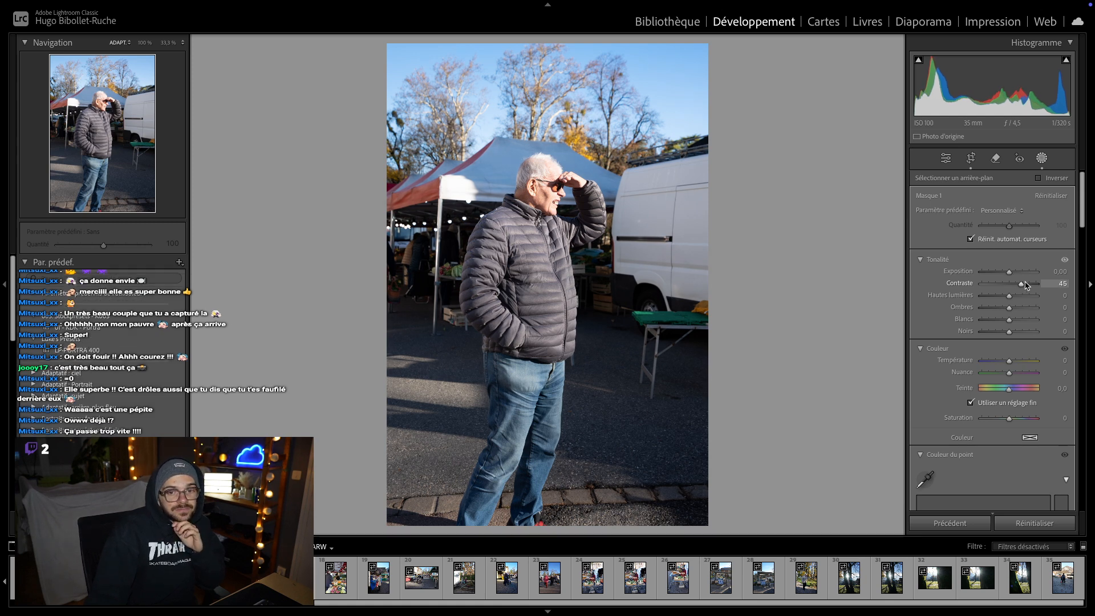
drag(1027, 286, 1028, 285)
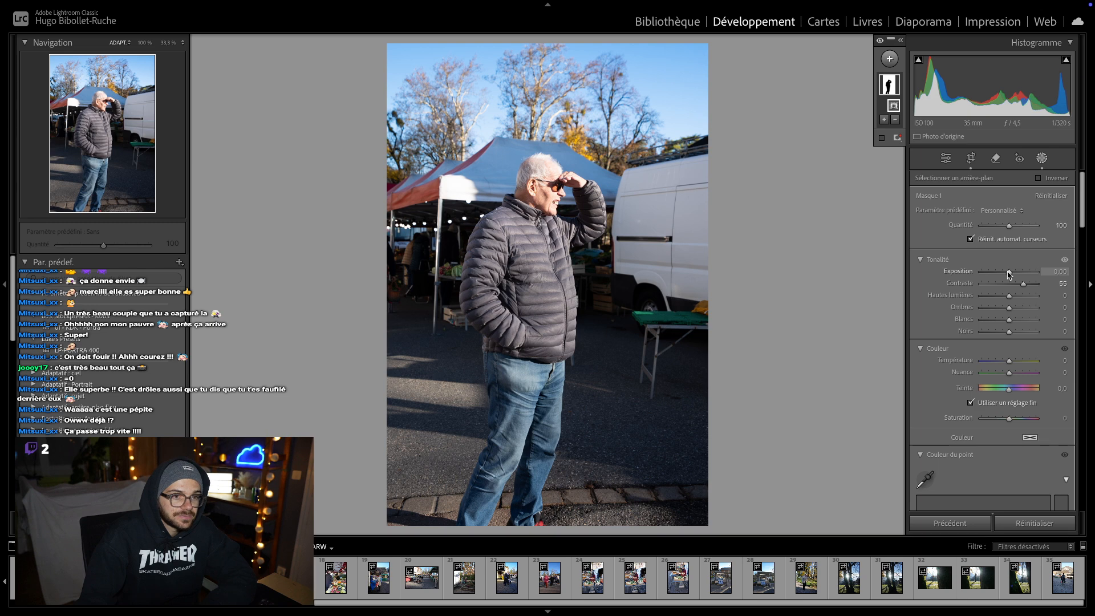
drag(1009, 275, 1008, 274)
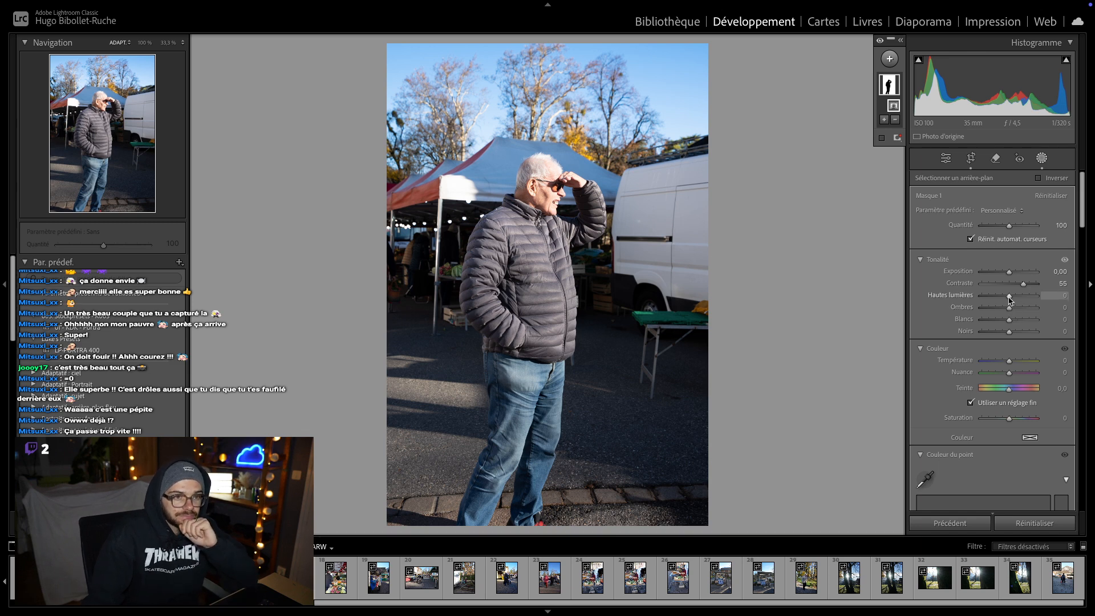
drag(1009, 301, 1008, 333)
key(Escape)
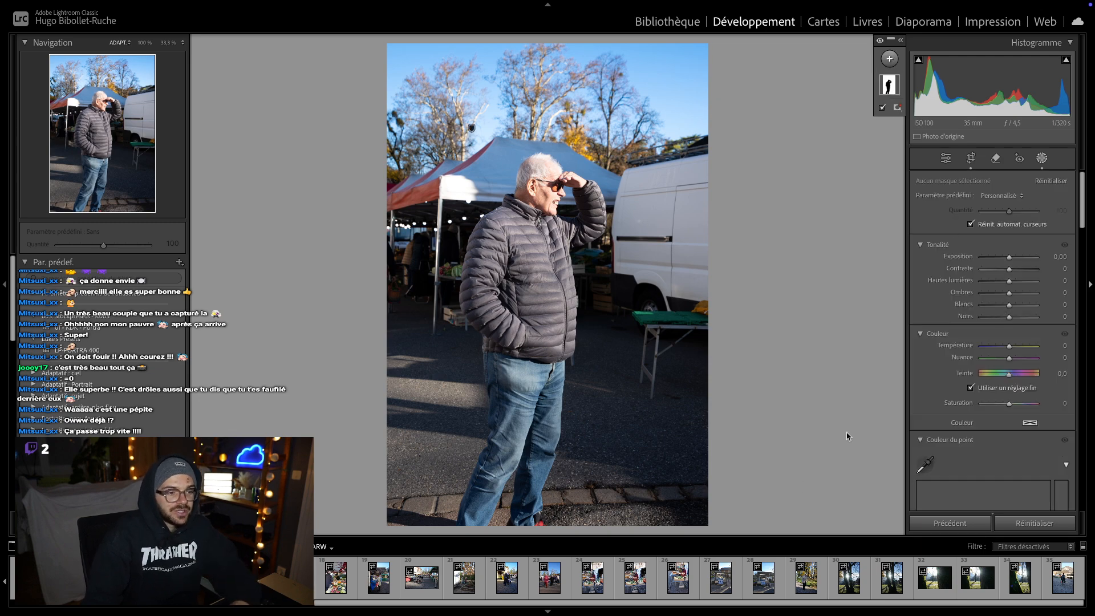
- Rotate the crop of the man shading his eyes to an angle of -3.11 and reposition the framing around him
click(968, 157)
drag(711, 502, 719, 488)
drag(593, 383, 600, 377)
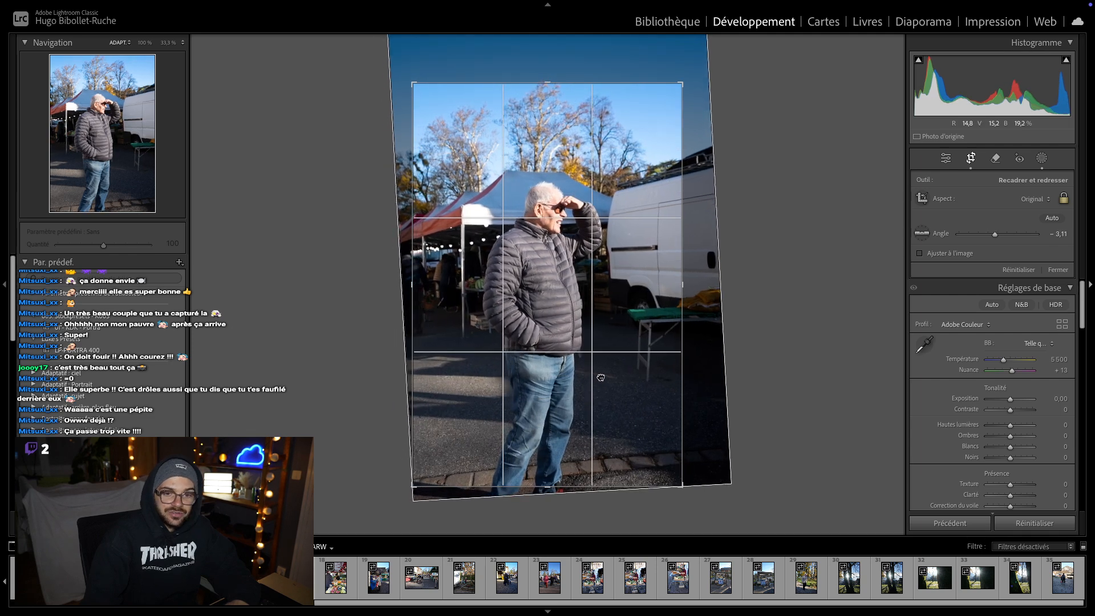
key(Return)
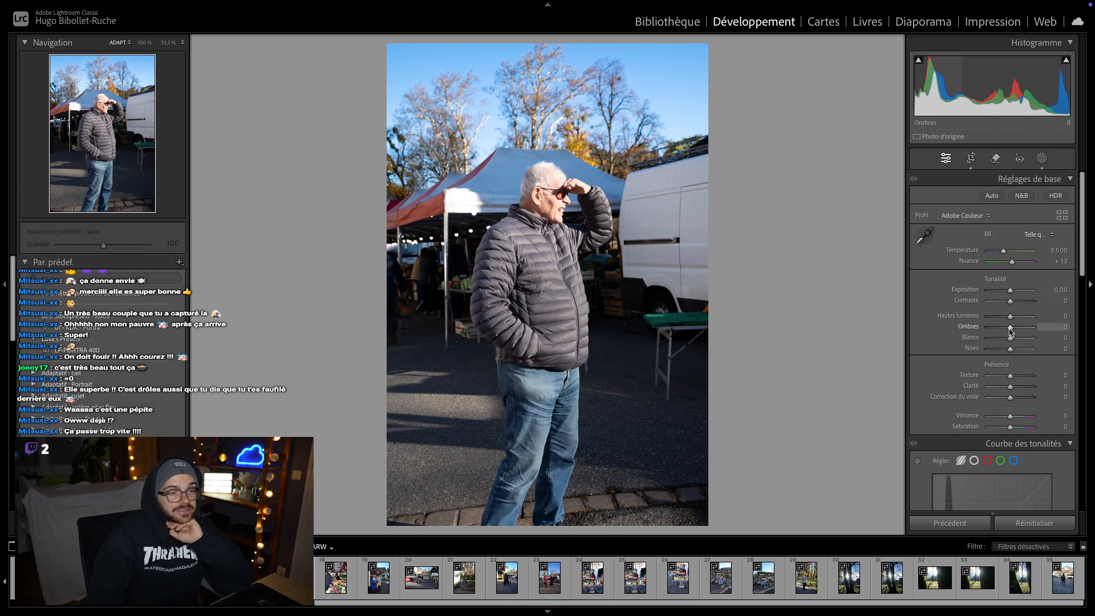
- Set the whole photo's vibrance to +15 and raise its contrast to +18
click(1064, 419)
text(15)
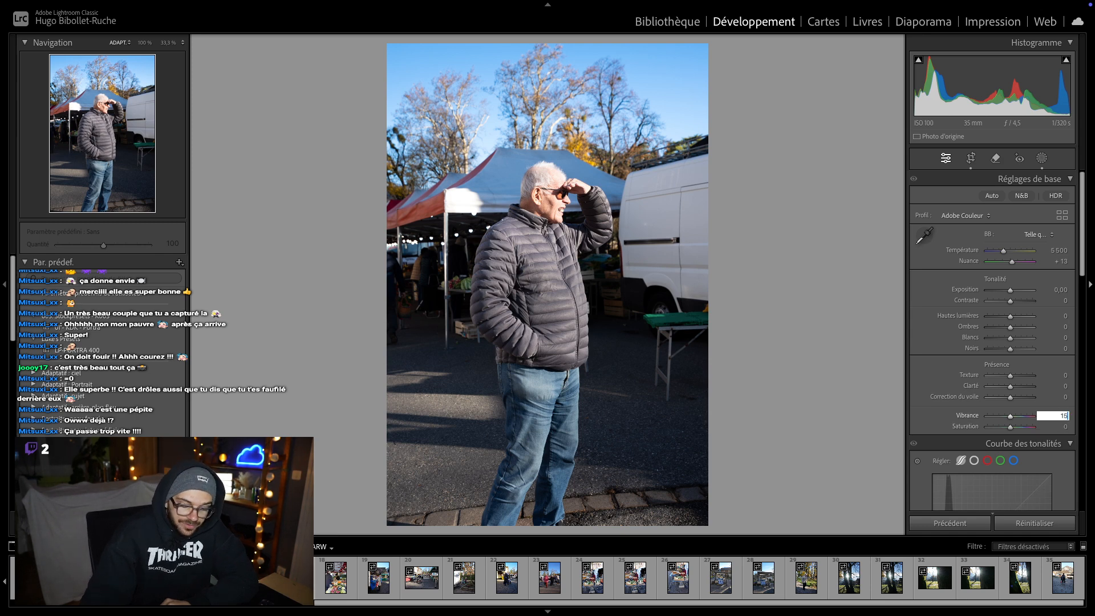
key(Return)
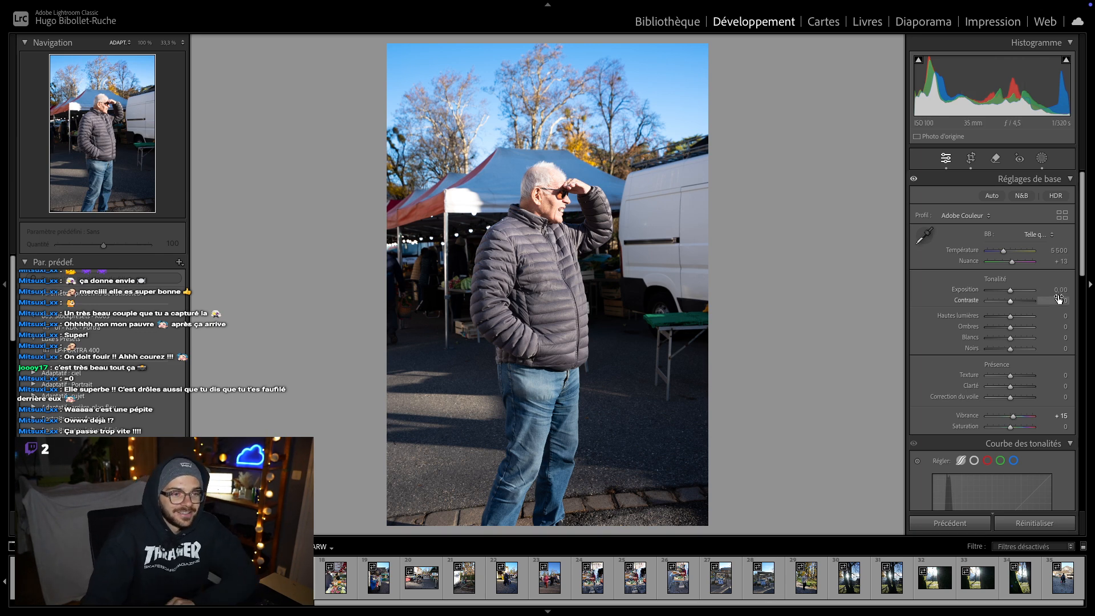
click(1015, 302)
drag(1015, 305, 1014, 305)
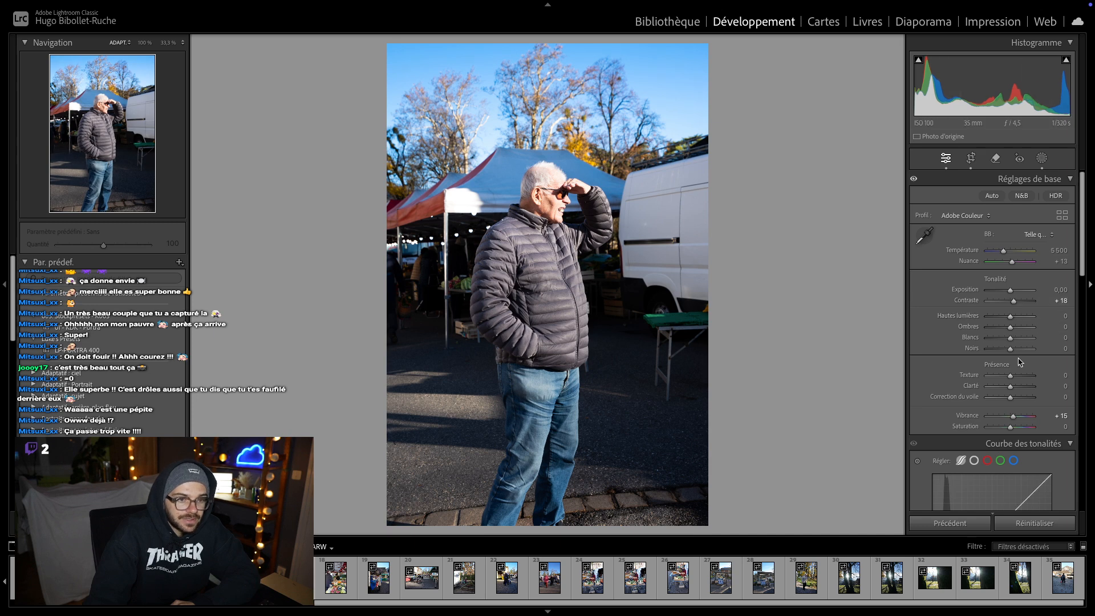
- Set the texture and clarity to +15 each, and inspect the man's face and jacket at 100%
click(1052, 376)
text(15)
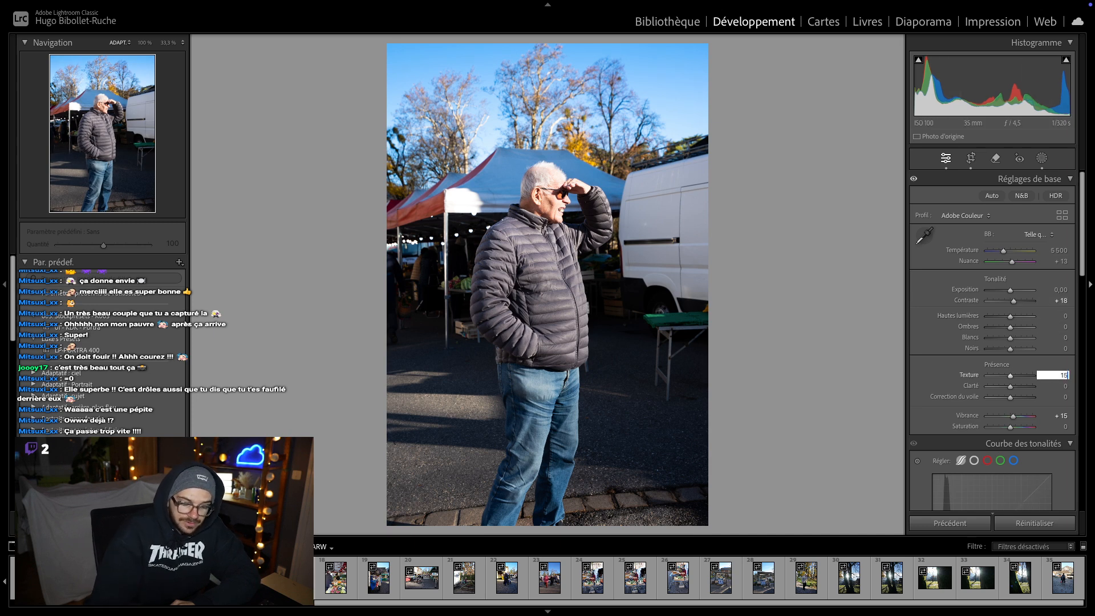
key(Return)
click(1054, 386)
text(15)
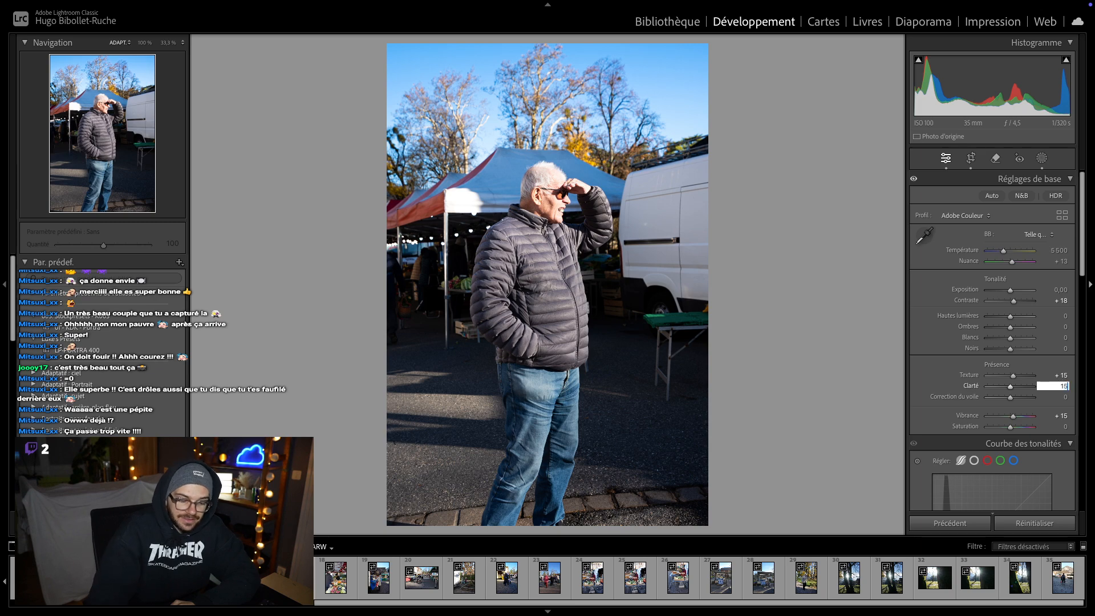
key(Return)
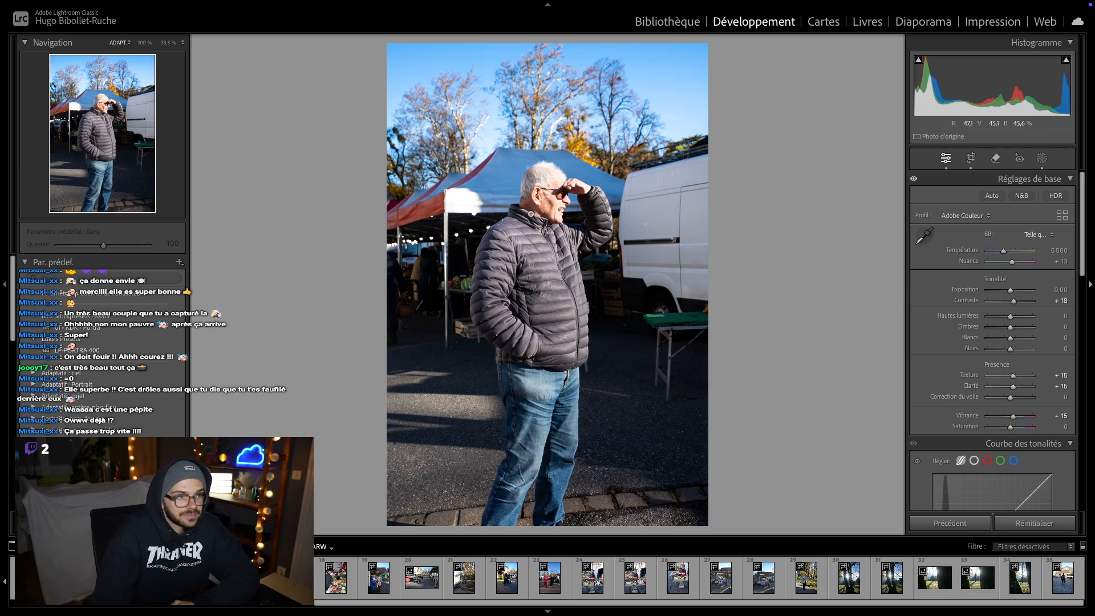
click(535, 211)
drag(537, 198, 593, 323)
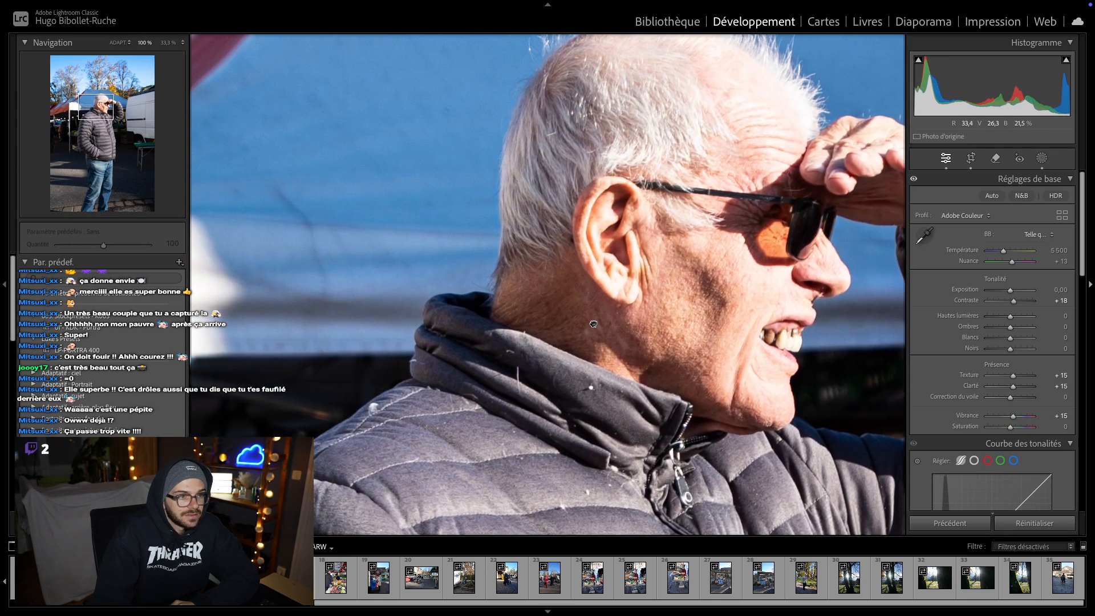
drag(515, 326, 517, 326)
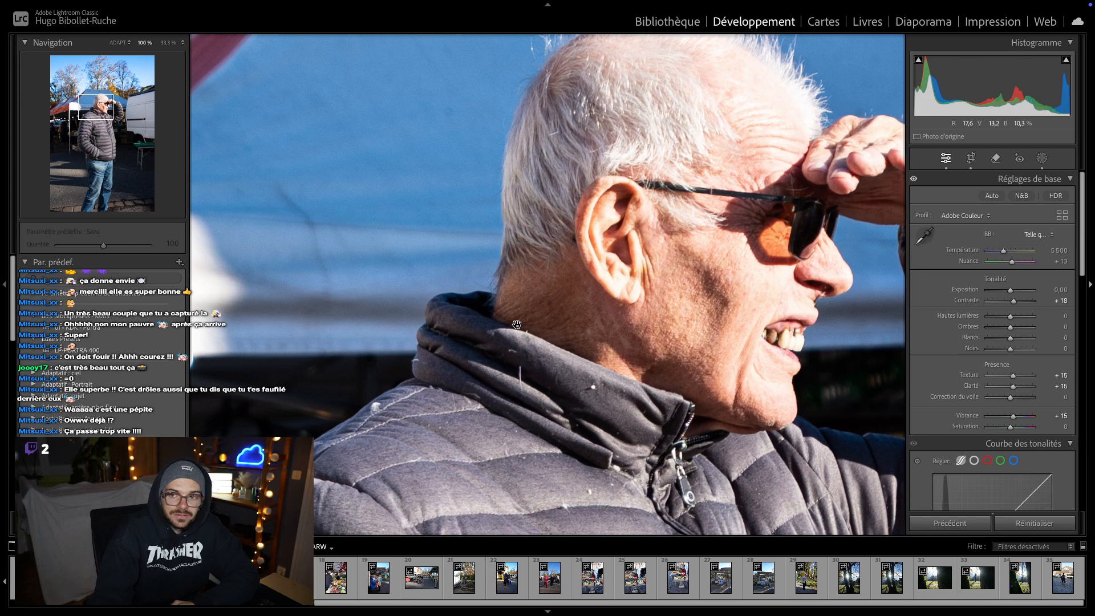
click(516, 325)
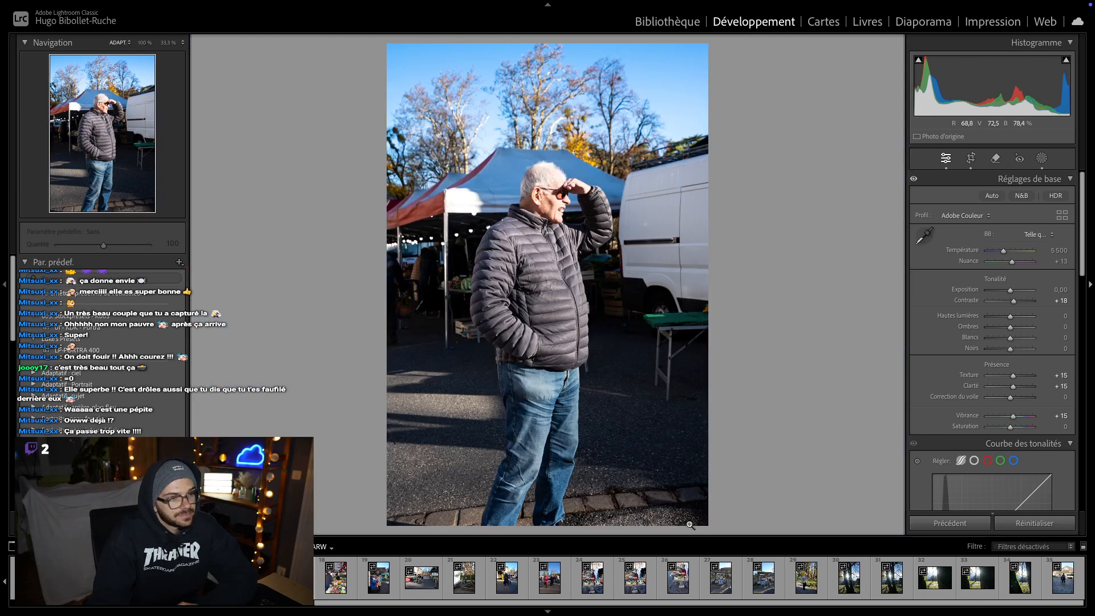
- Enable the lens profile correction for the photo of the man shading his eyes
scroll(977, 444, down, 10)
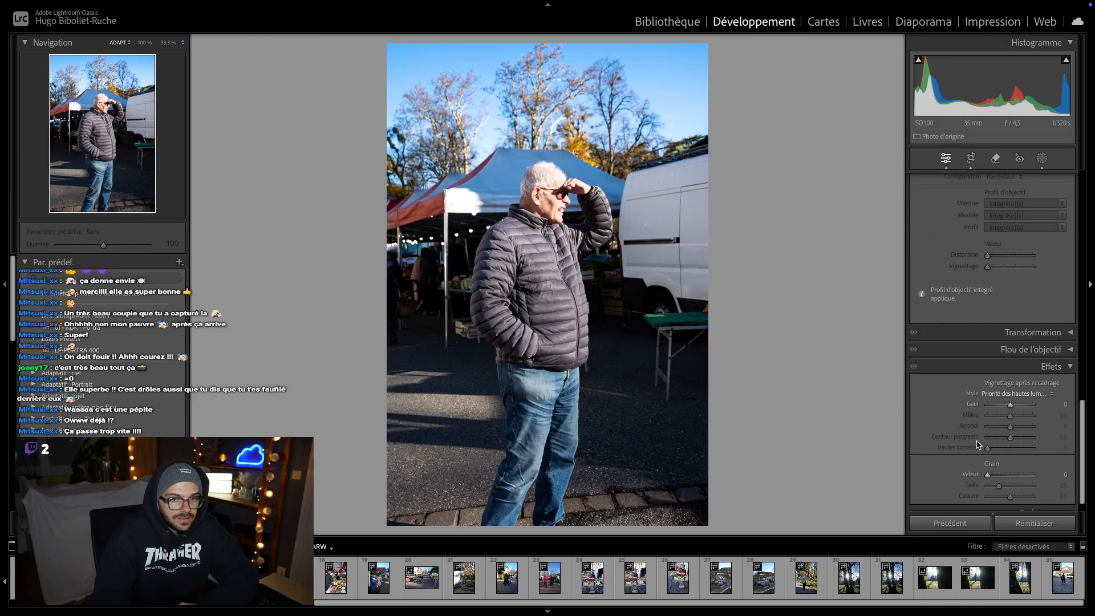
scroll(977, 445, down, 1)
scroll(983, 370, up, 7)
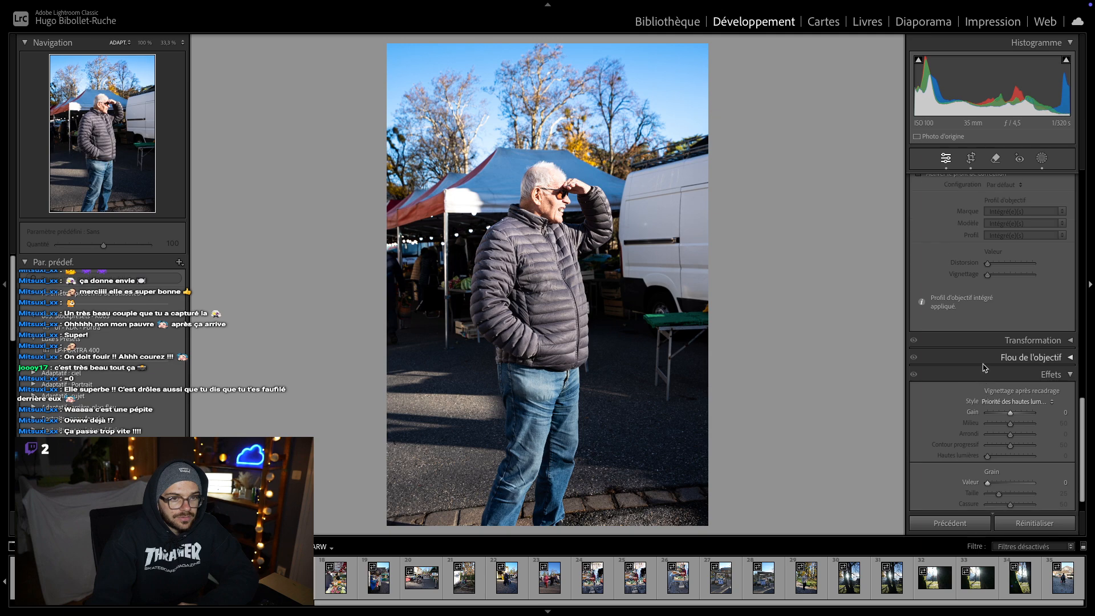
click(934, 257)
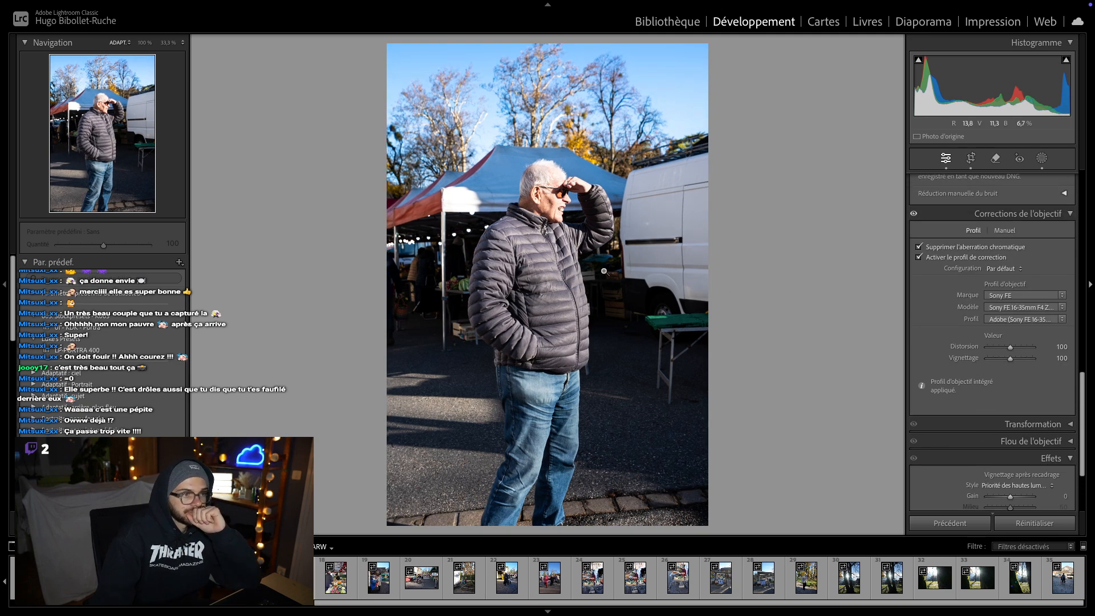
- Add grain with amount 60, size 30 and roughness 60, and try out a lower saturation
scroll(928, 425, down, 7)
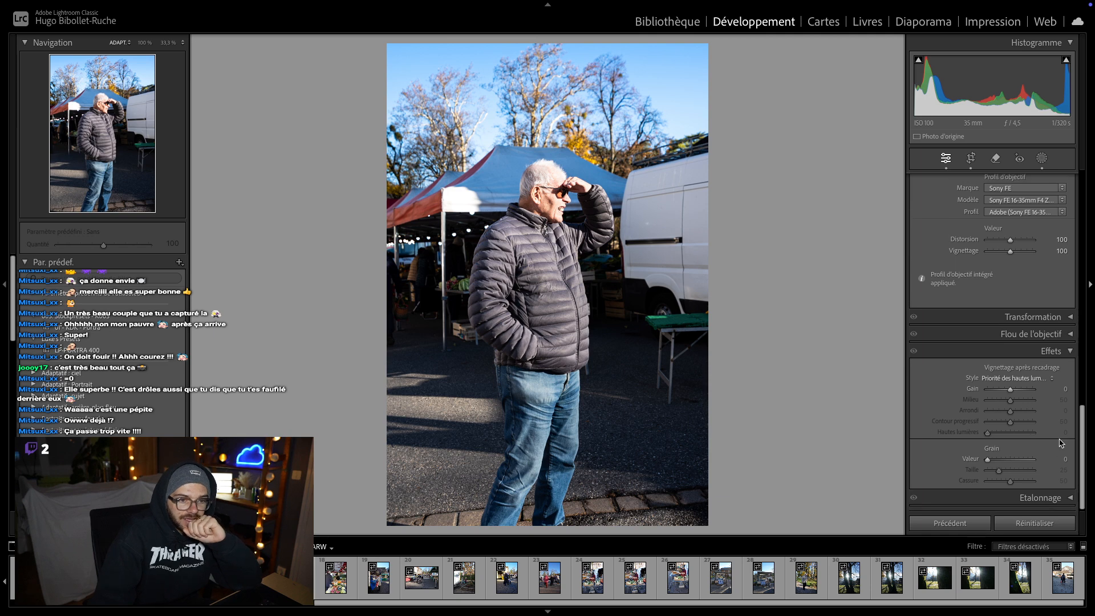
click(1057, 458)
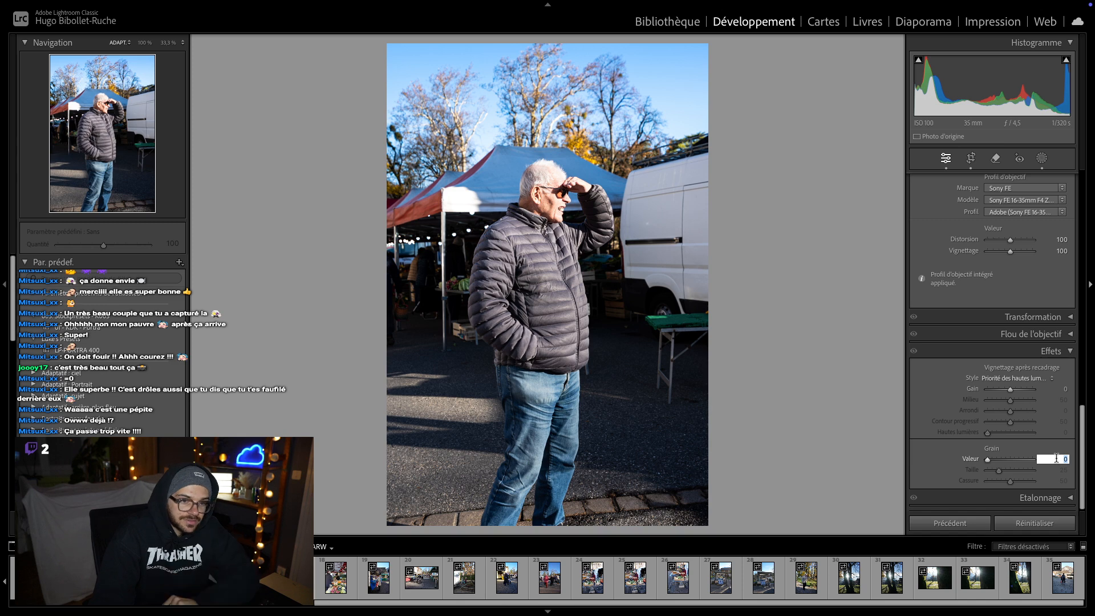
key(Return)
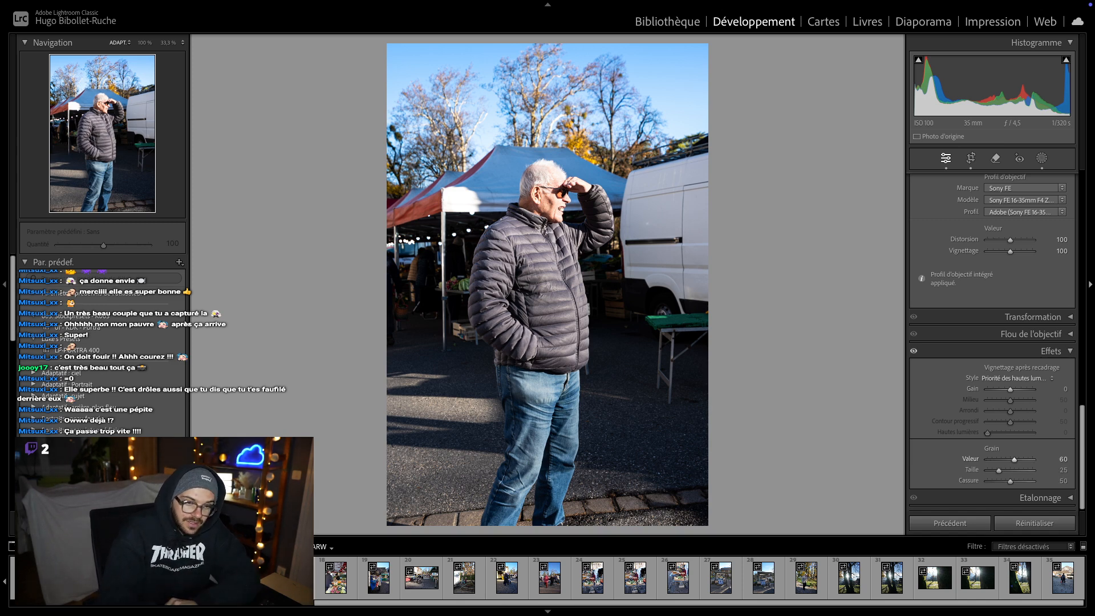
click(1058, 469)
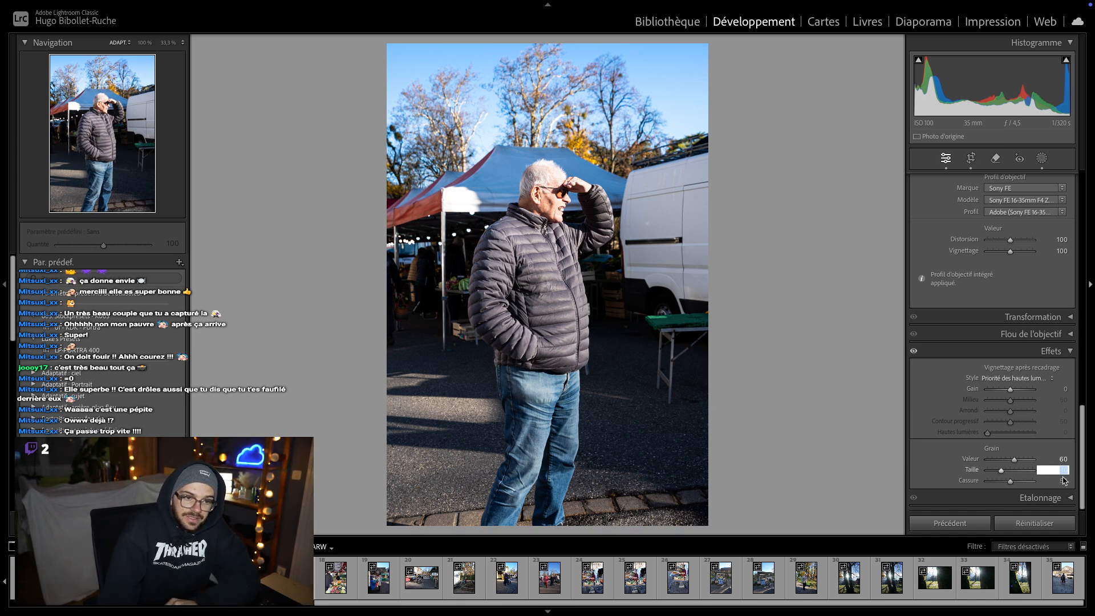
key(Return)
click(1064, 481)
text(60)
key(Return)
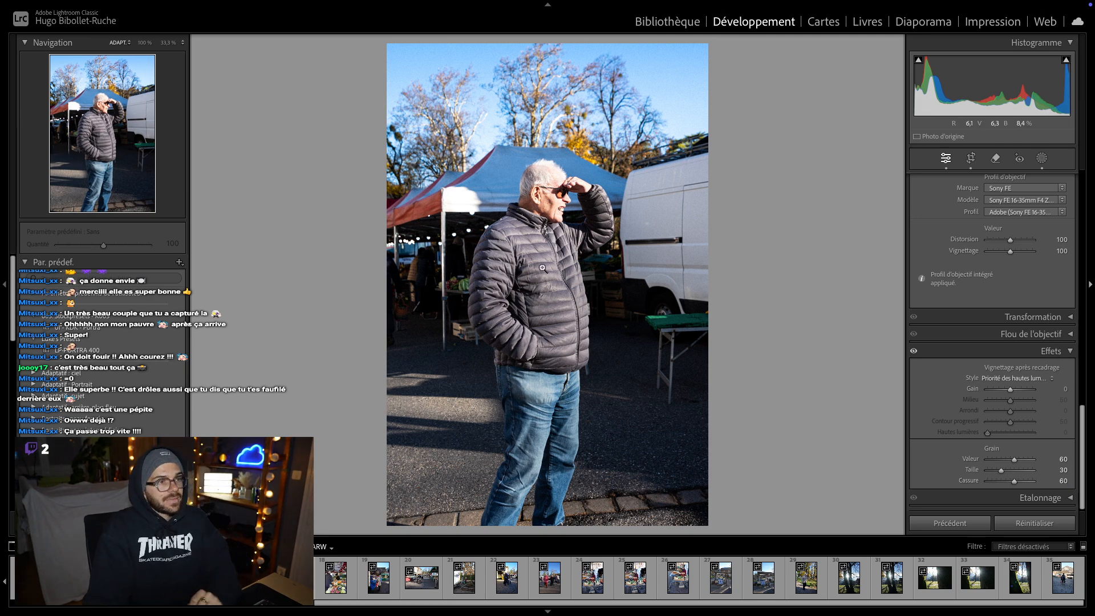
scroll(1010, 422, up, 10)
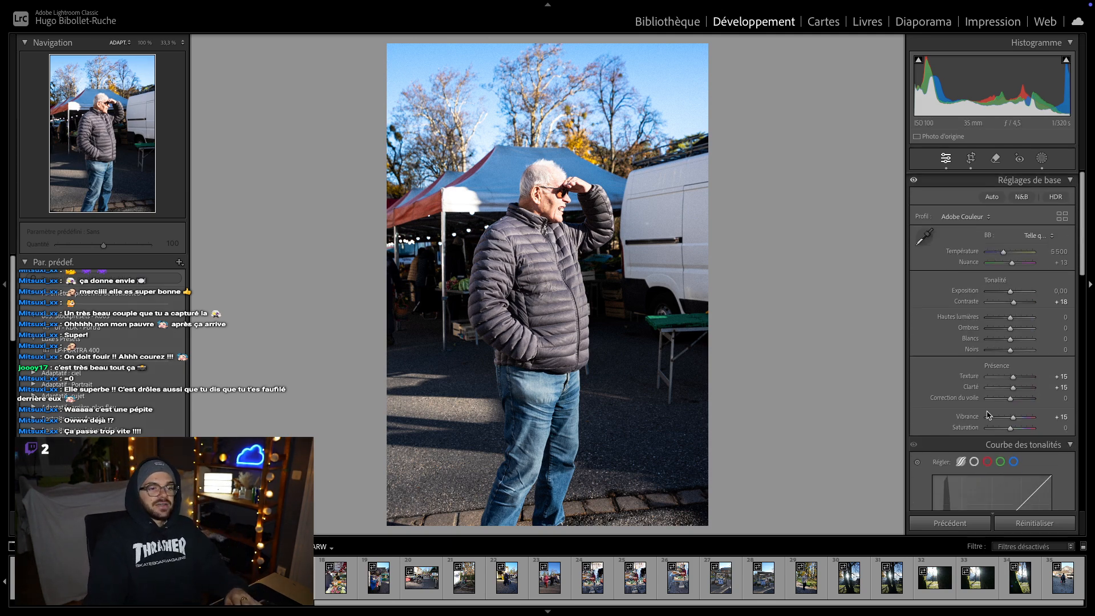
drag(1011, 429, 968, 433)
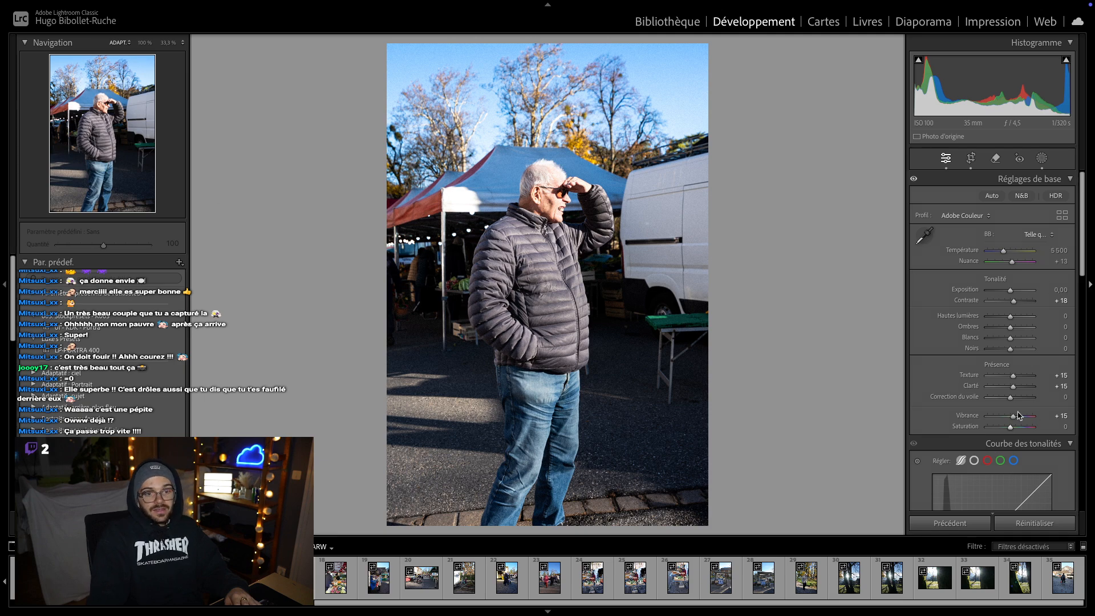
- Return to the start of the series, review the first edited photos, and inspect the price signs in the wooden hall photo at 100%
scroll(547, 577, left, 8)
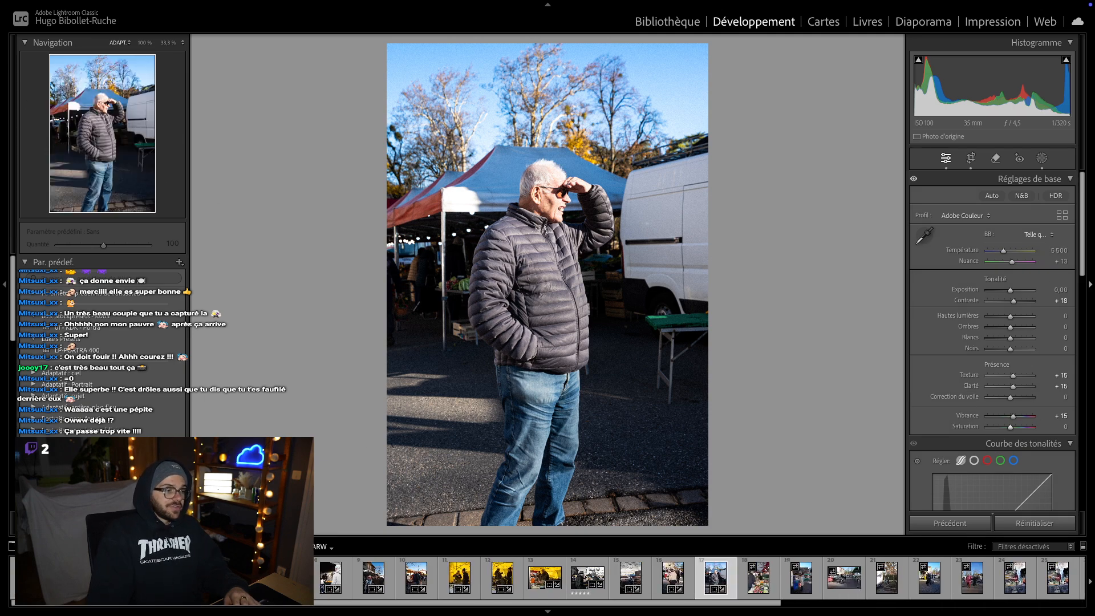
click(32, 578)
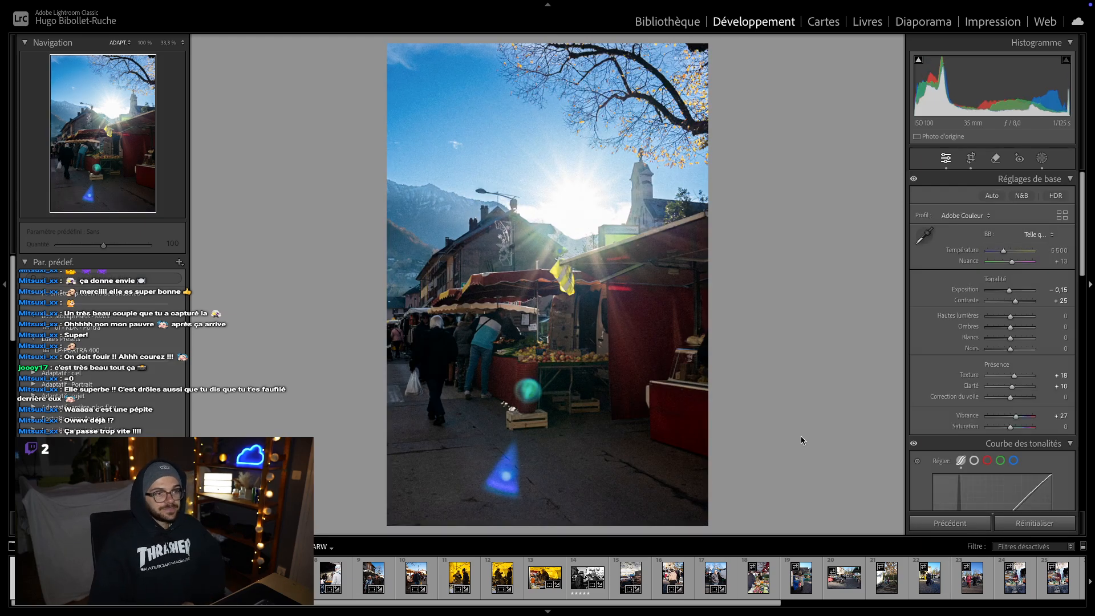
key(Right)
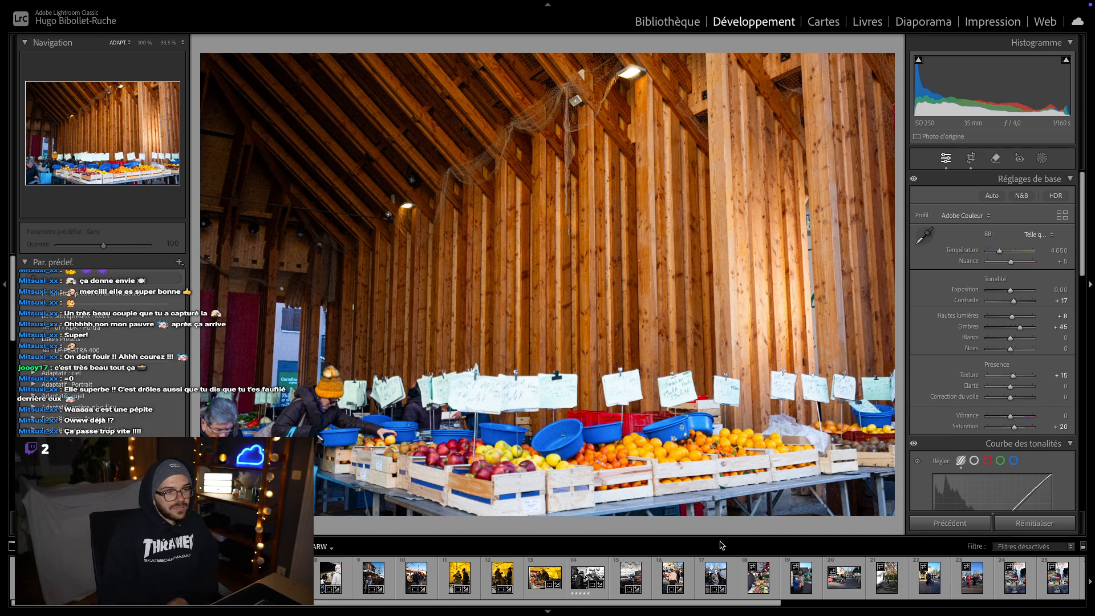
key(Right)
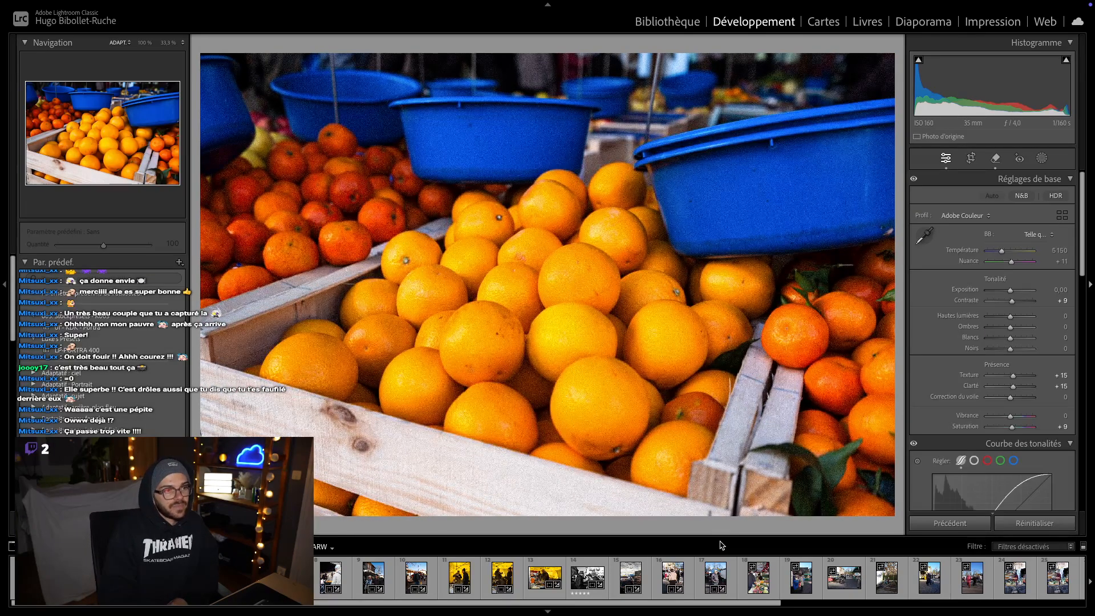
key(Left)
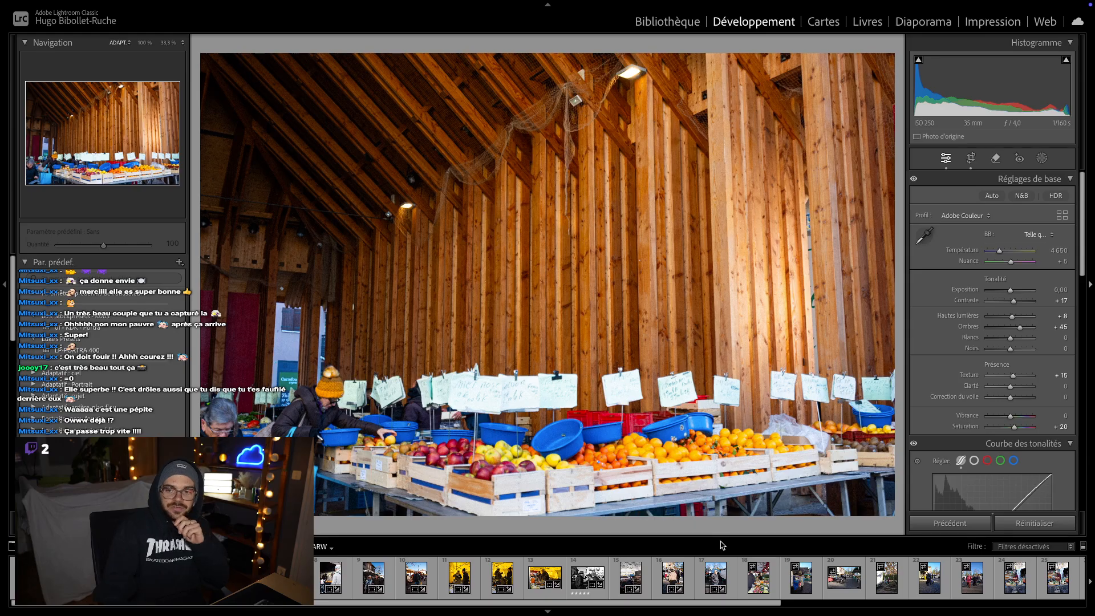
click(687, 377)
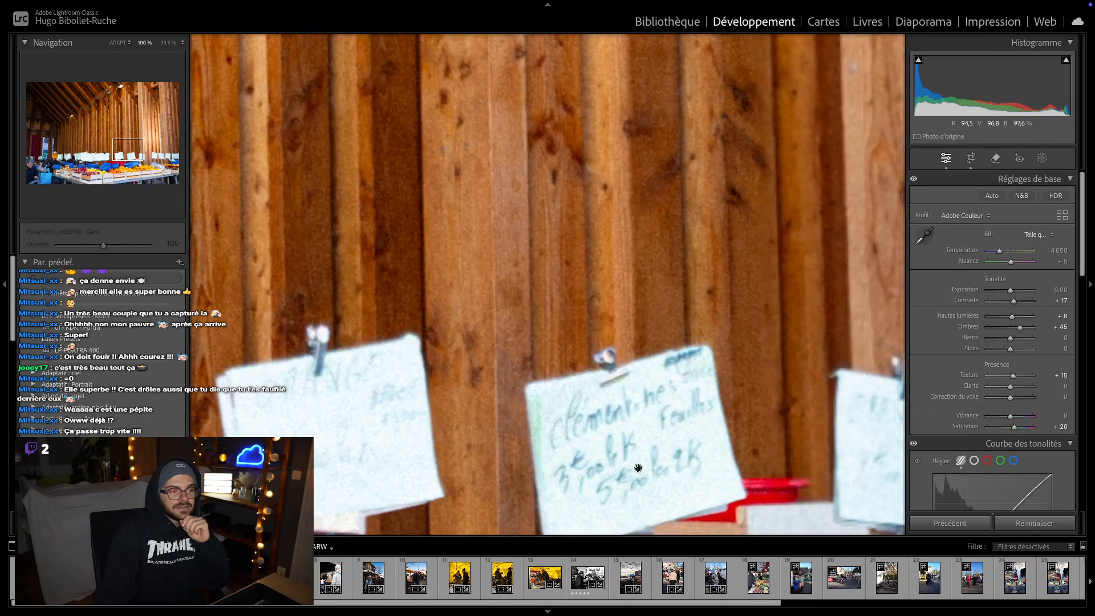
drag(641, 467, 735, 316)
click(443, 309)
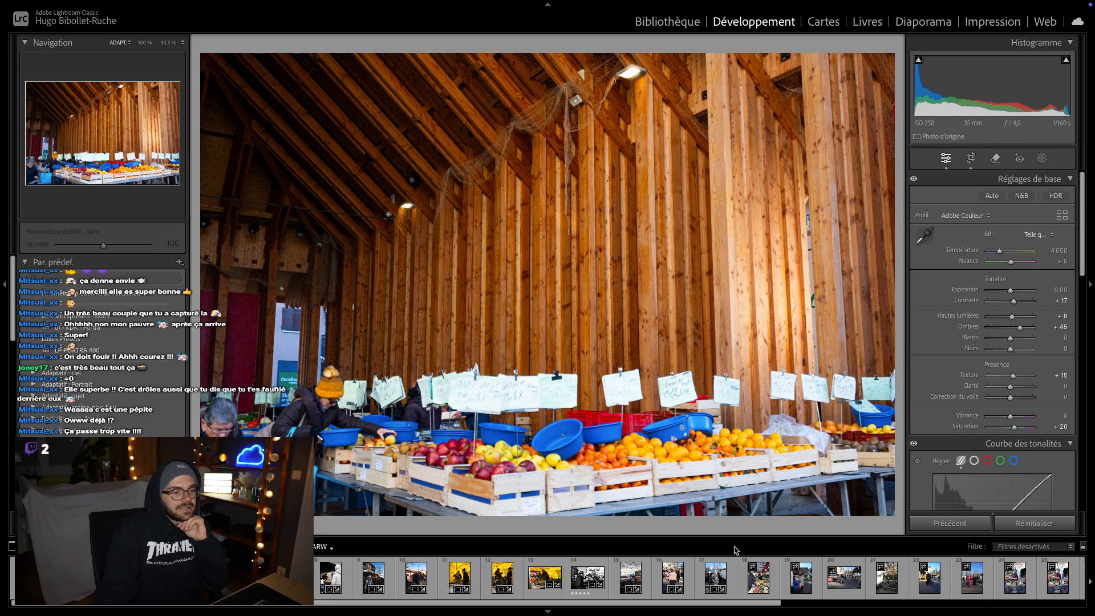
- Review the edited photos from the crate of oranges to the paella stall, and inspect the customer's strawberry-print bag at 100%
key(Right)
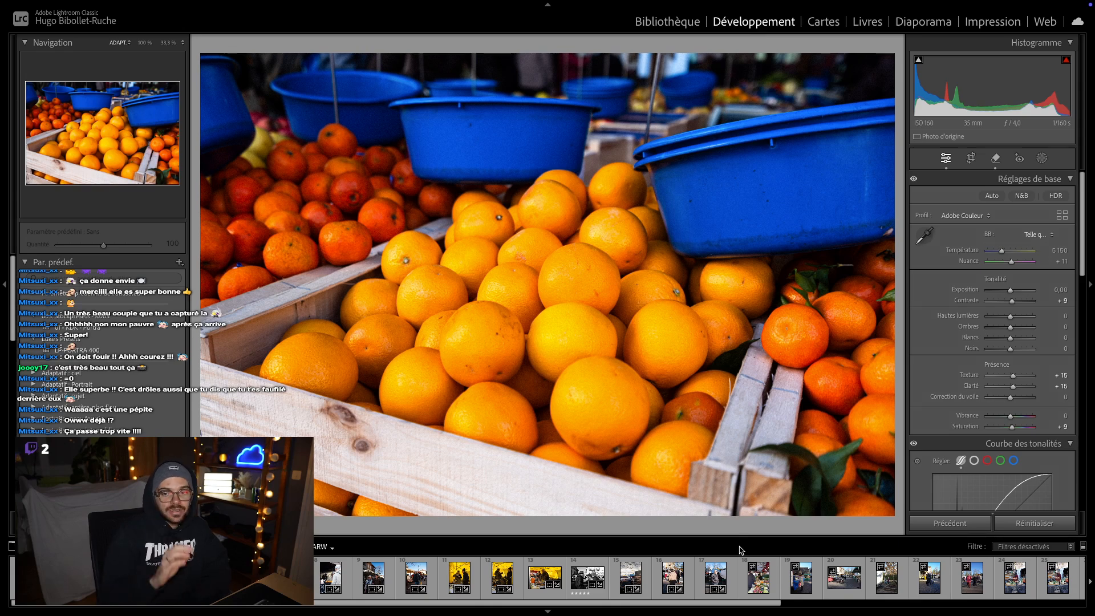
key(Left)
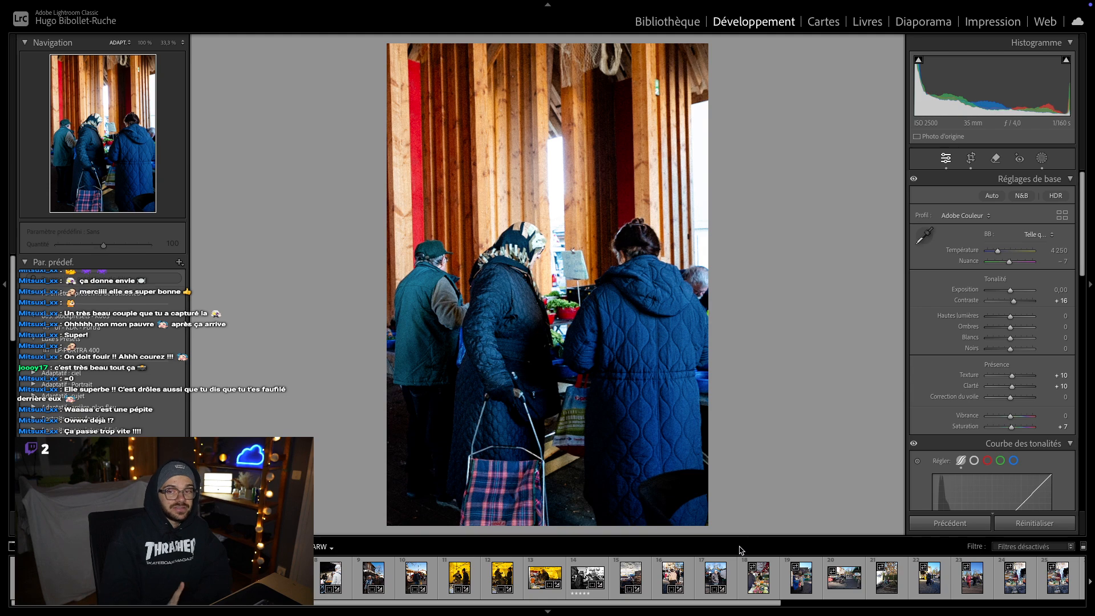
key(Left)
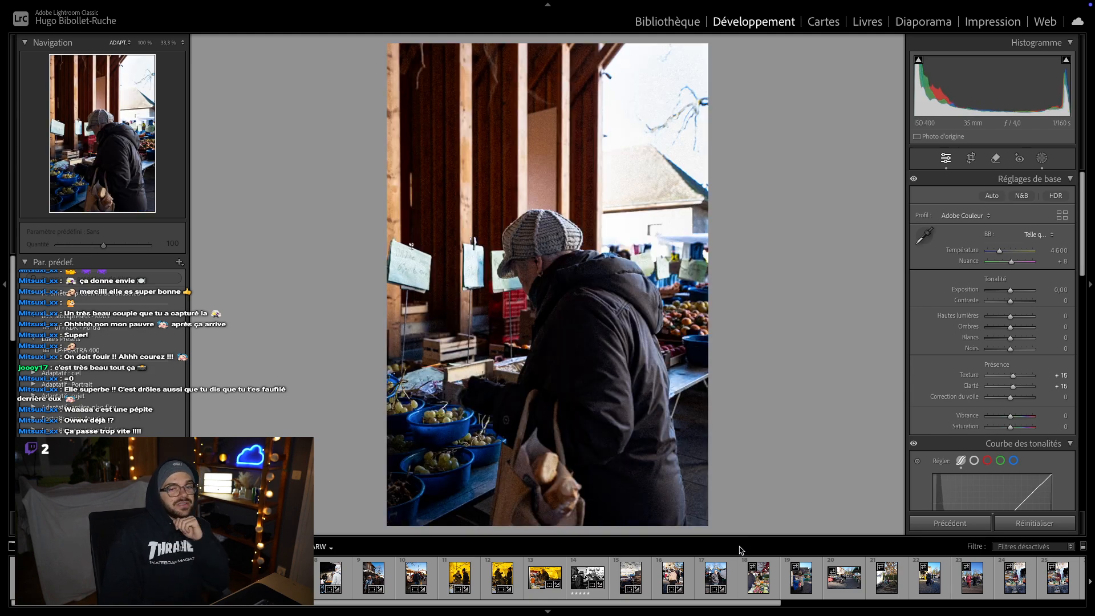
key(Left)
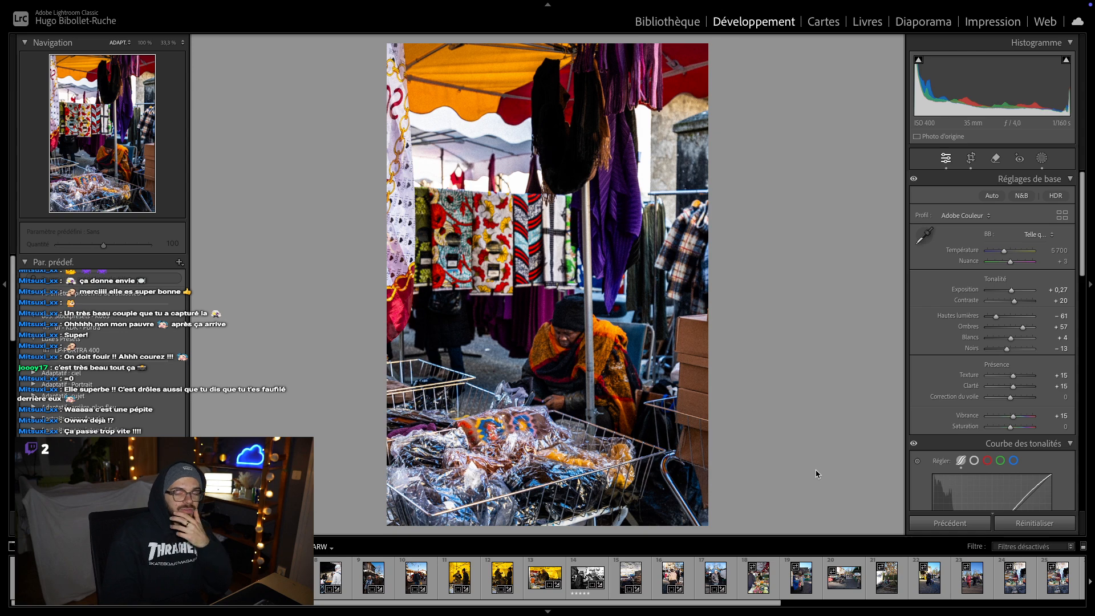
key(Right)
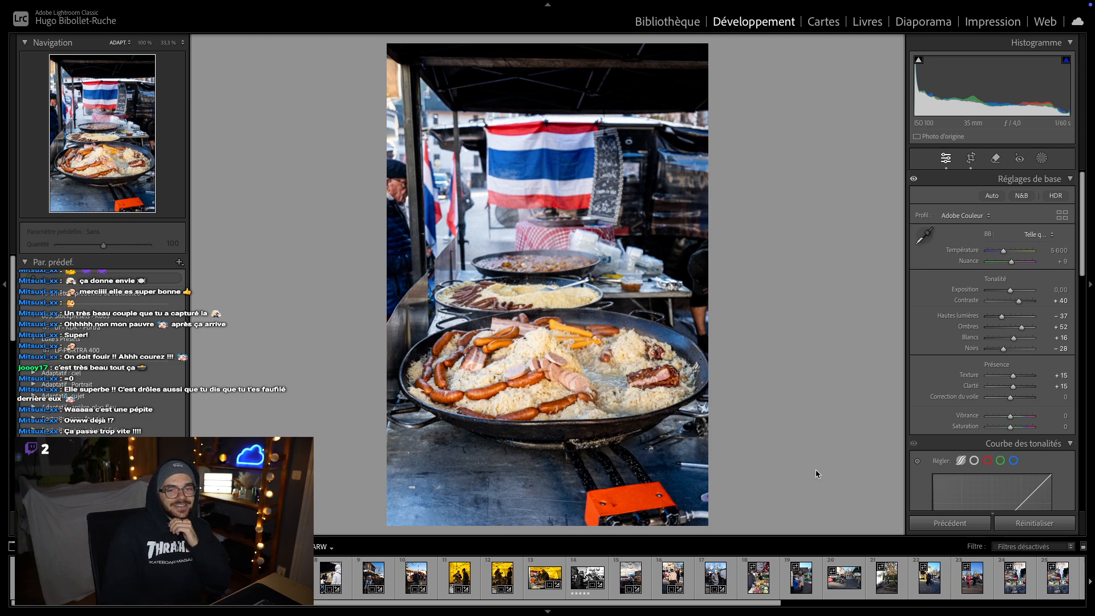
key(Right)
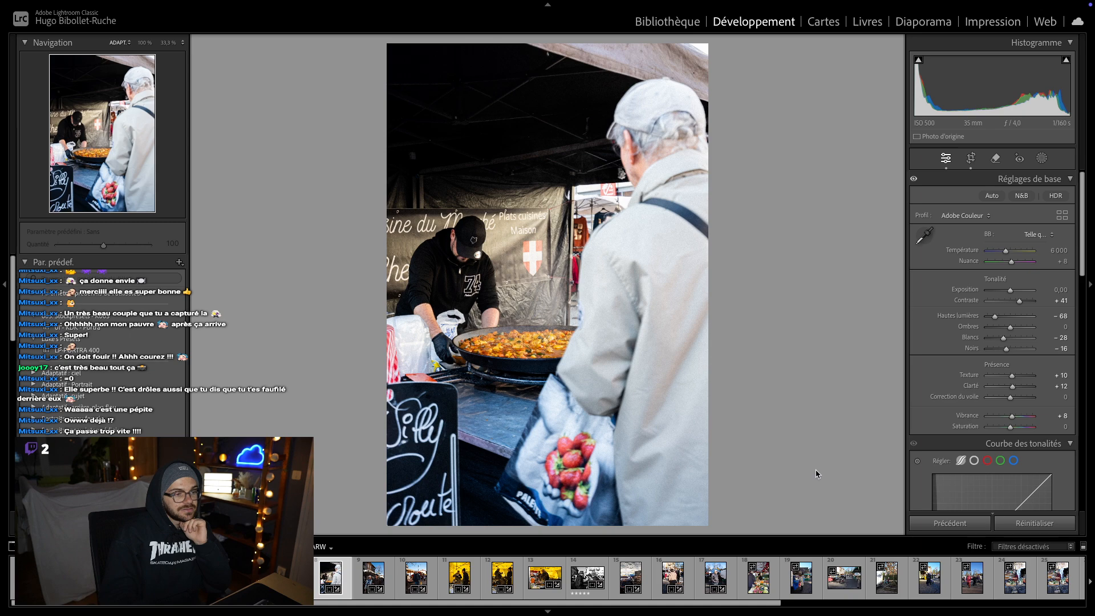
click(531, 493)
drag(569, 353, 550, 308)
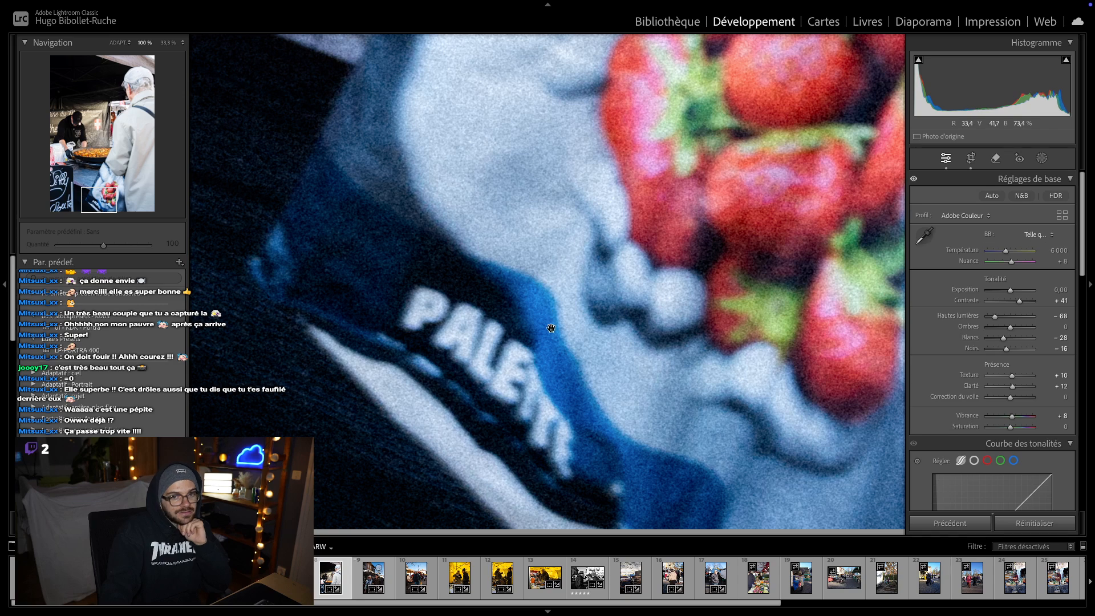
click(551, 328)
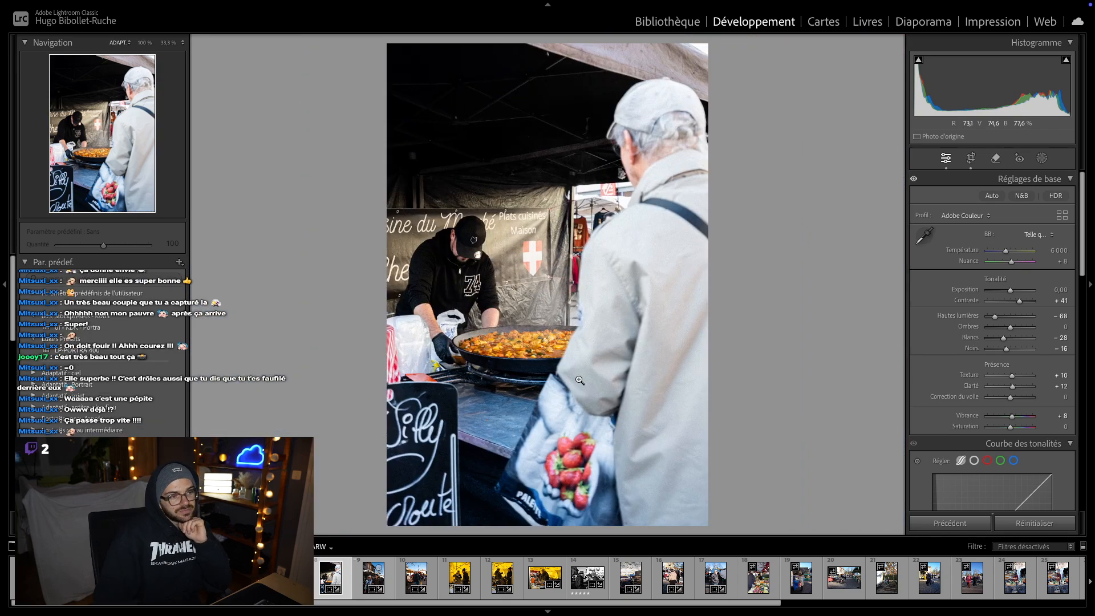
- Turn the photo of the elderly couple arm in arm black and white with saturation -100, and rate it five stars
key(Right)
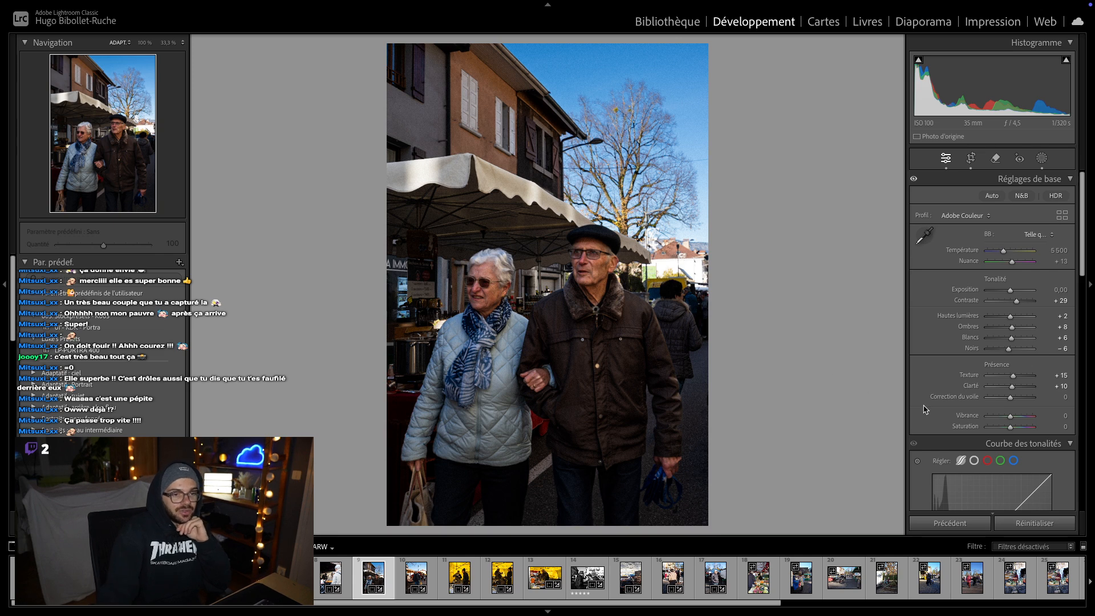
drag(1011, 429, 987, 428)
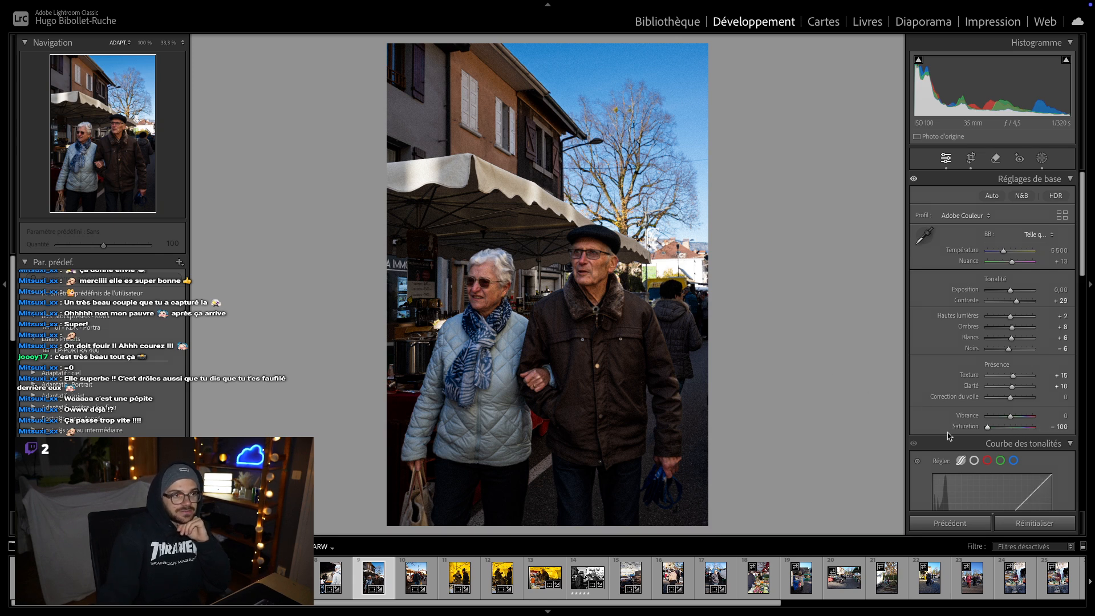
key(5)
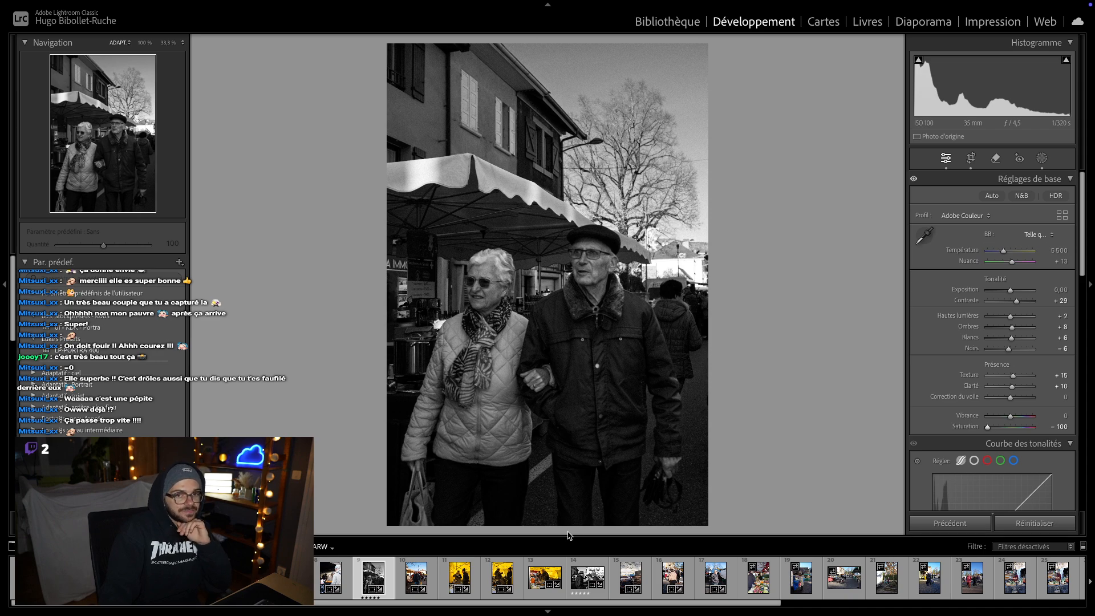
- Review the basket-carrying man and yellow tent photos, and inspect the orange Rougaille menu sign and the tablecloth at 100%
key(Right)
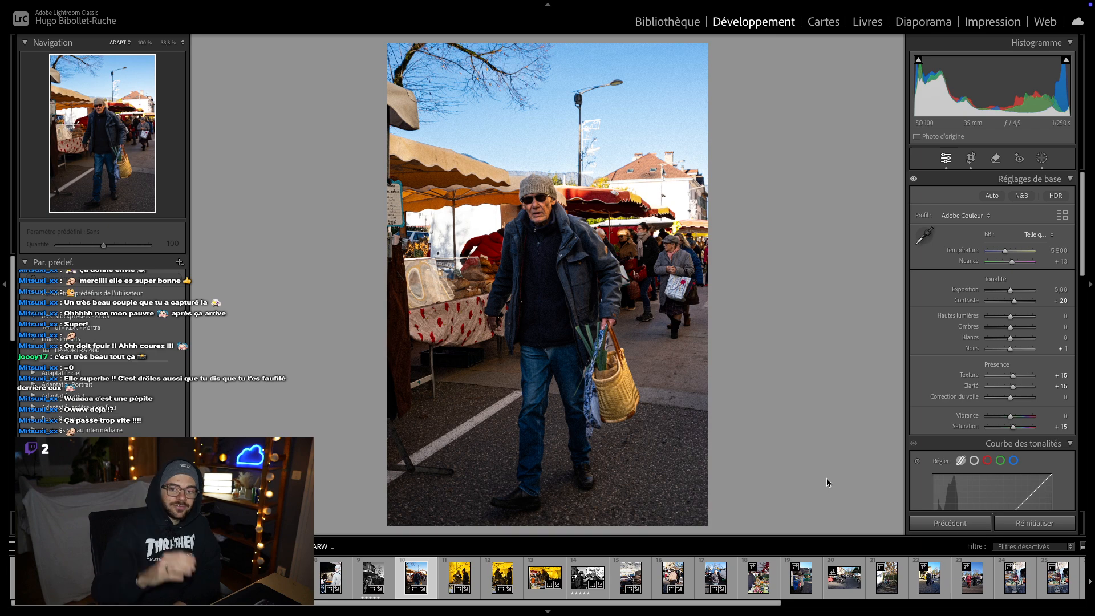
key(Right)
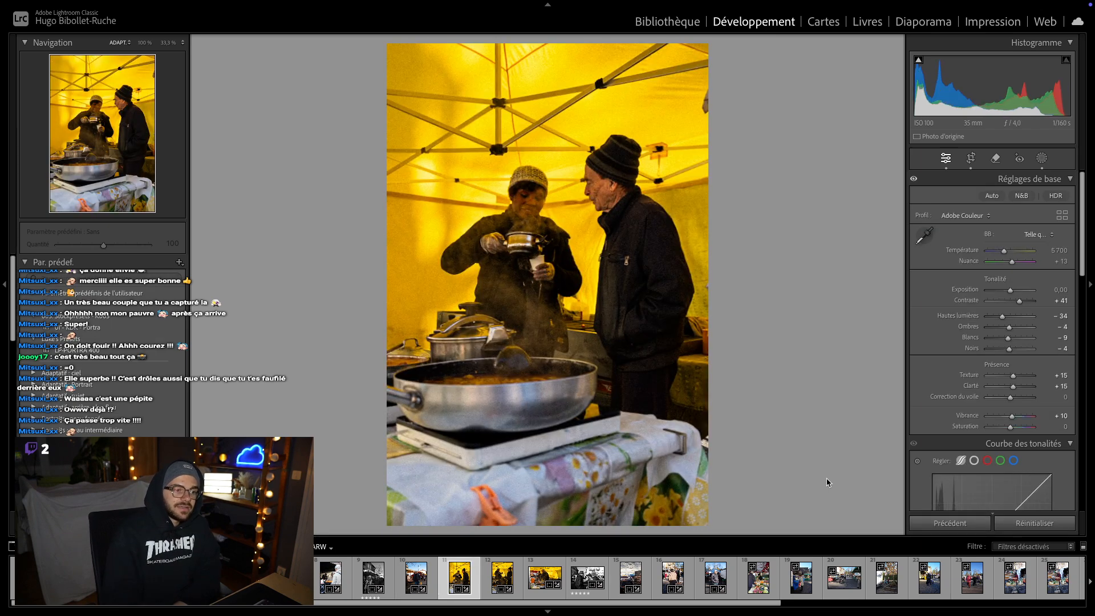
key(Right)
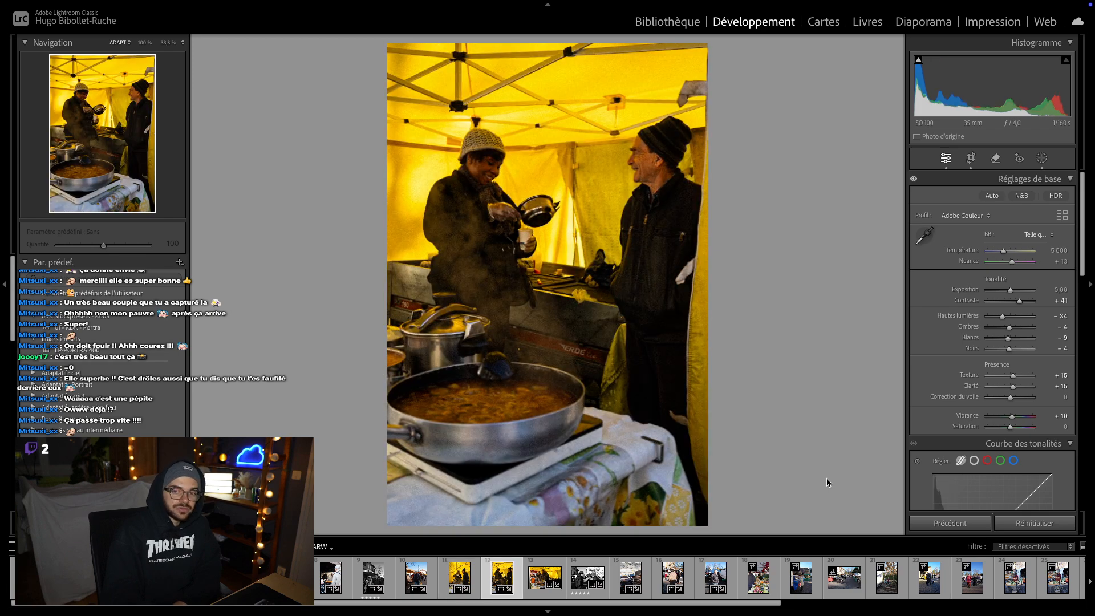
key(Right)
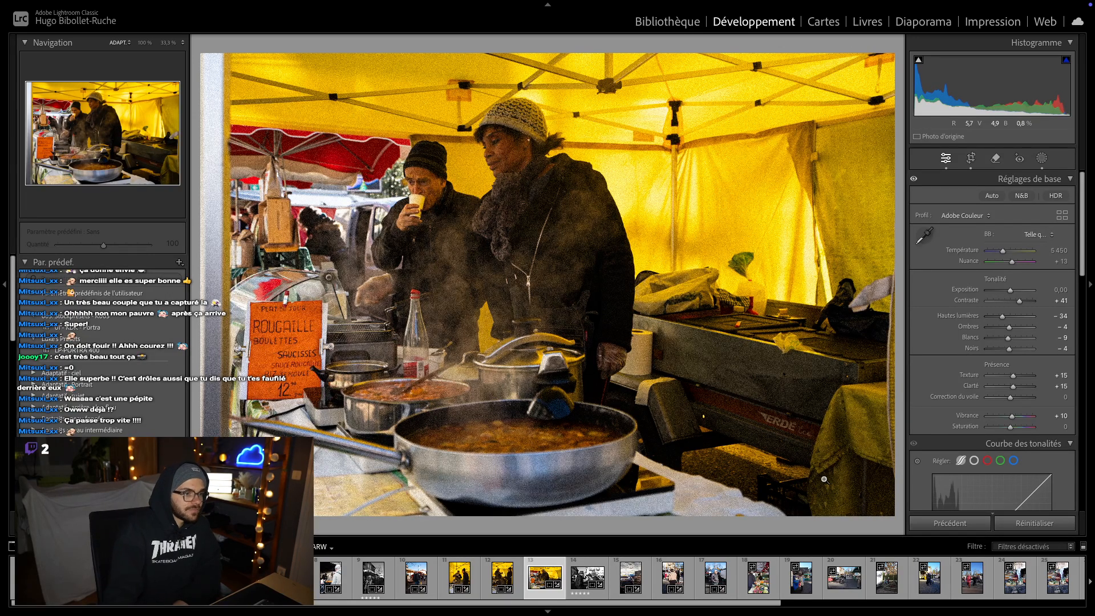
click(250, 306)
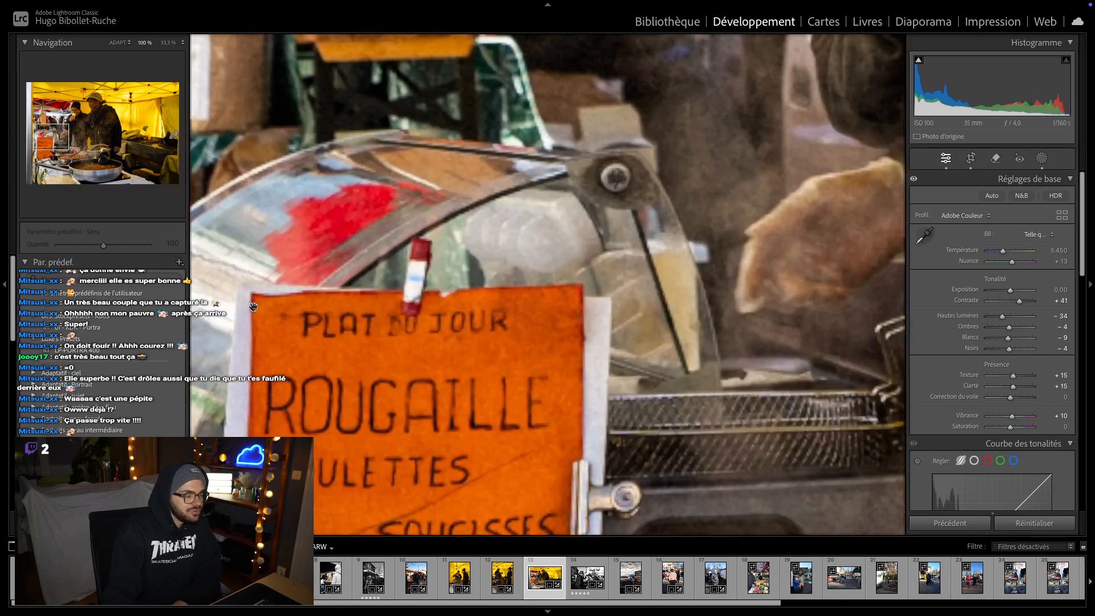
drag(250, 305, 484, 250)
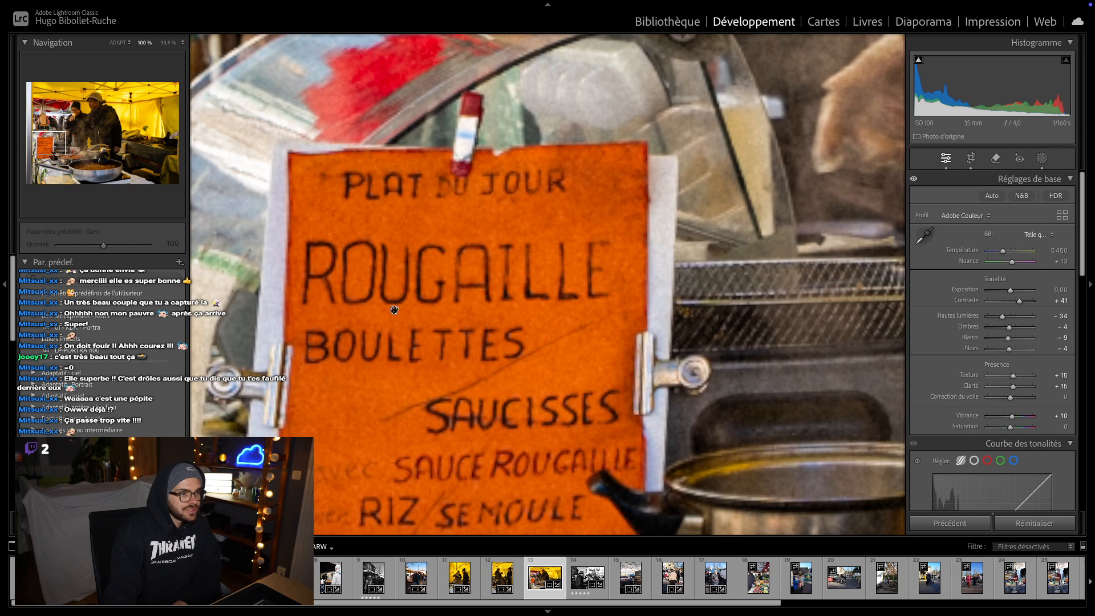
scroll(388, 343, down, 5)
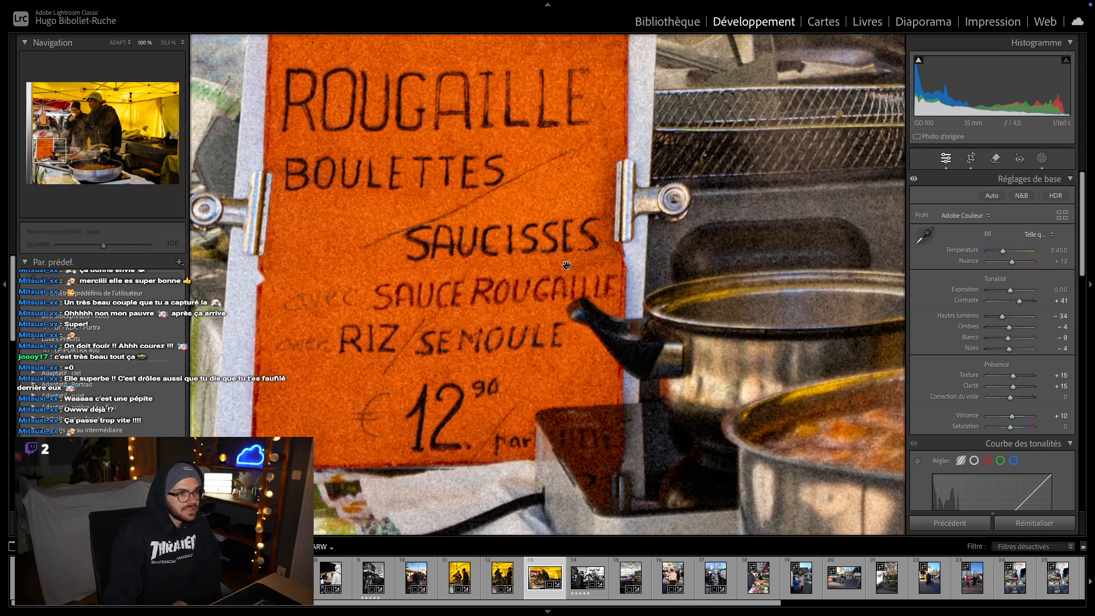
click(449, 350)
click(282, 499)
drag(283, 499, 359, 284)
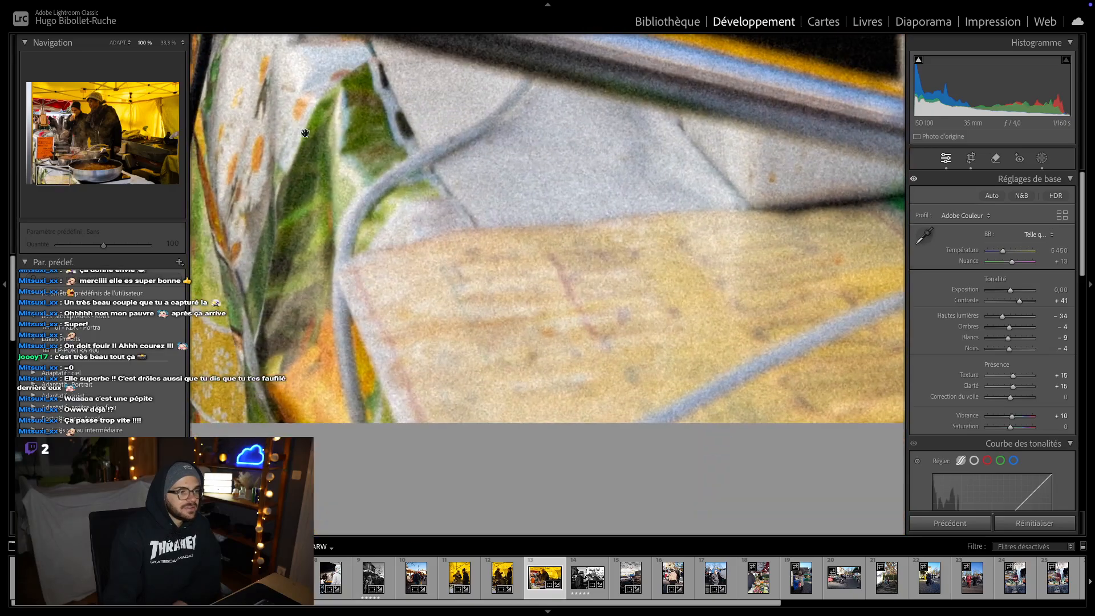
click(273, 253)
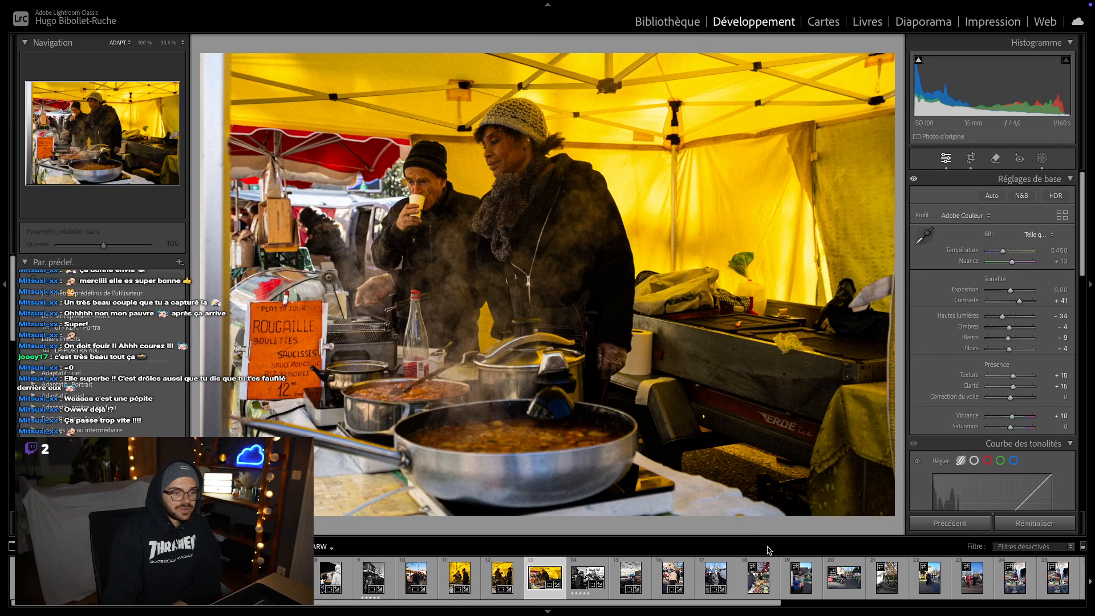
- Examine the grain on the building facade at 100% in the black-and-white photo of the two men
key(Right)
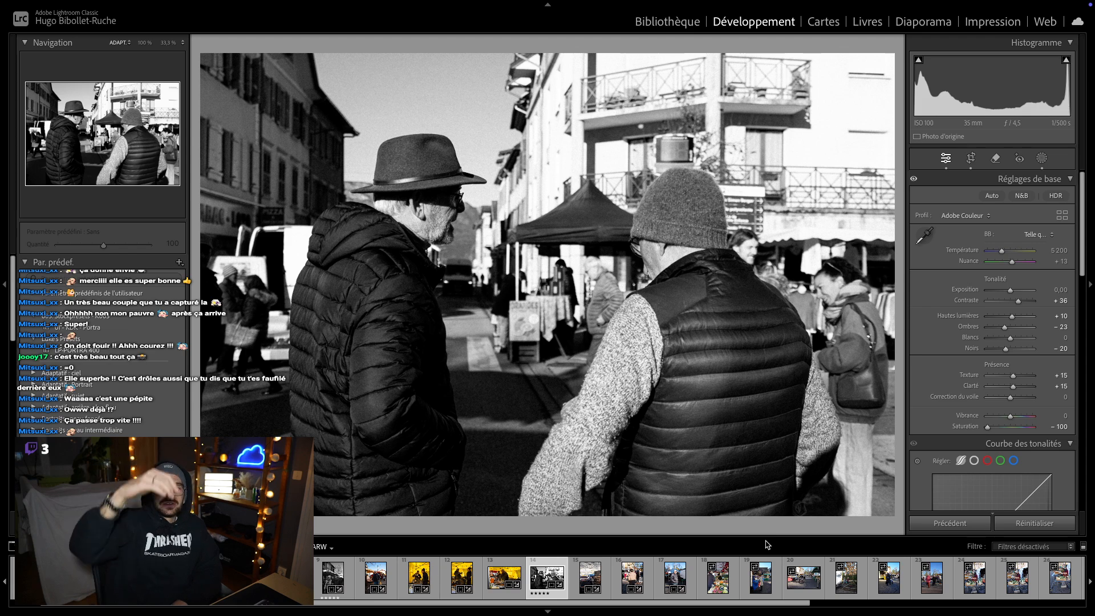
click(263, 157)
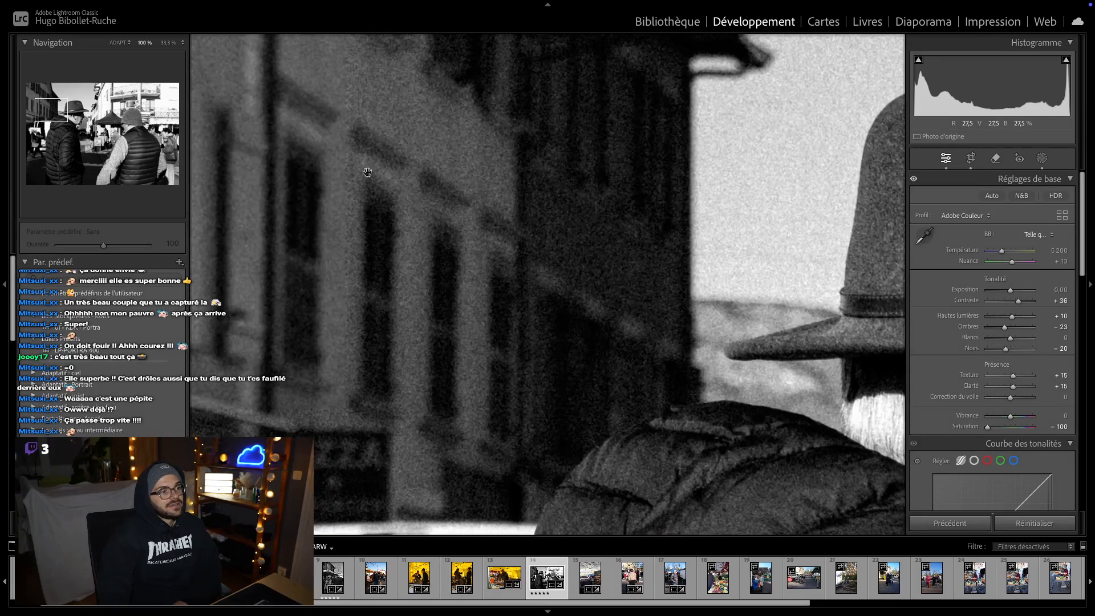
drag(368, 173, 544, 318)
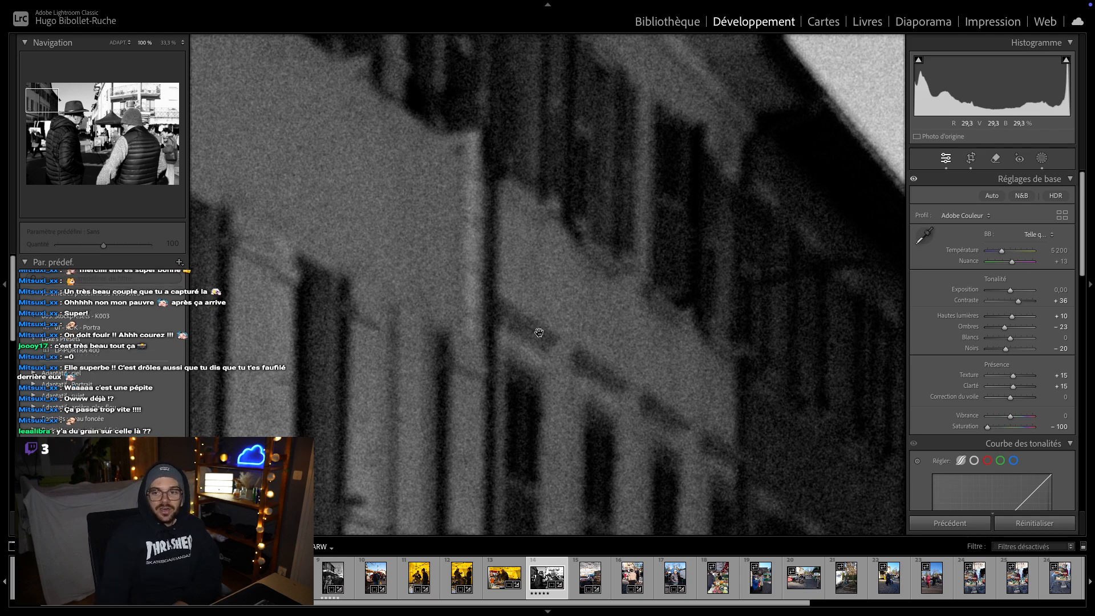
drag(534, 333, 546, 329)
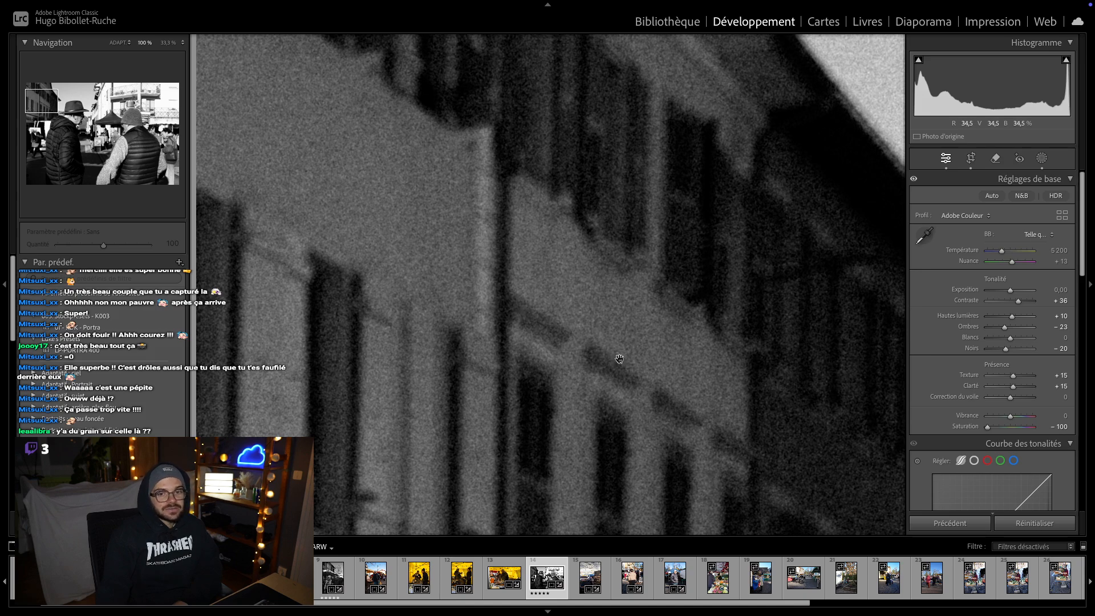
click(582, 368)
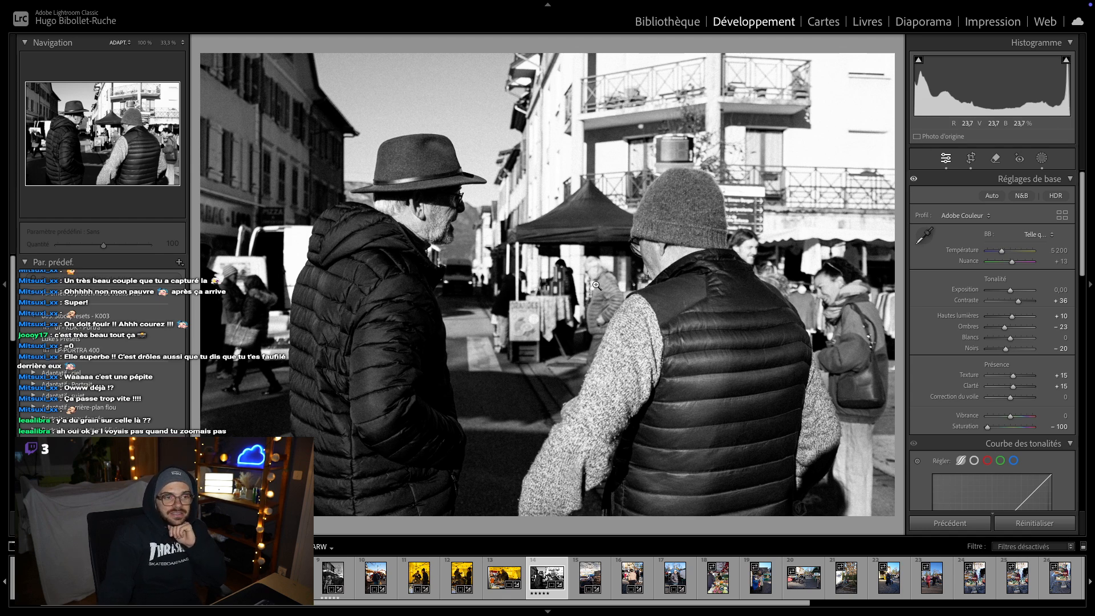
- Inspect the two men's quilted clothing and the hat-wearing man's face at 100% in the black-and-white photo
click(684, 313)
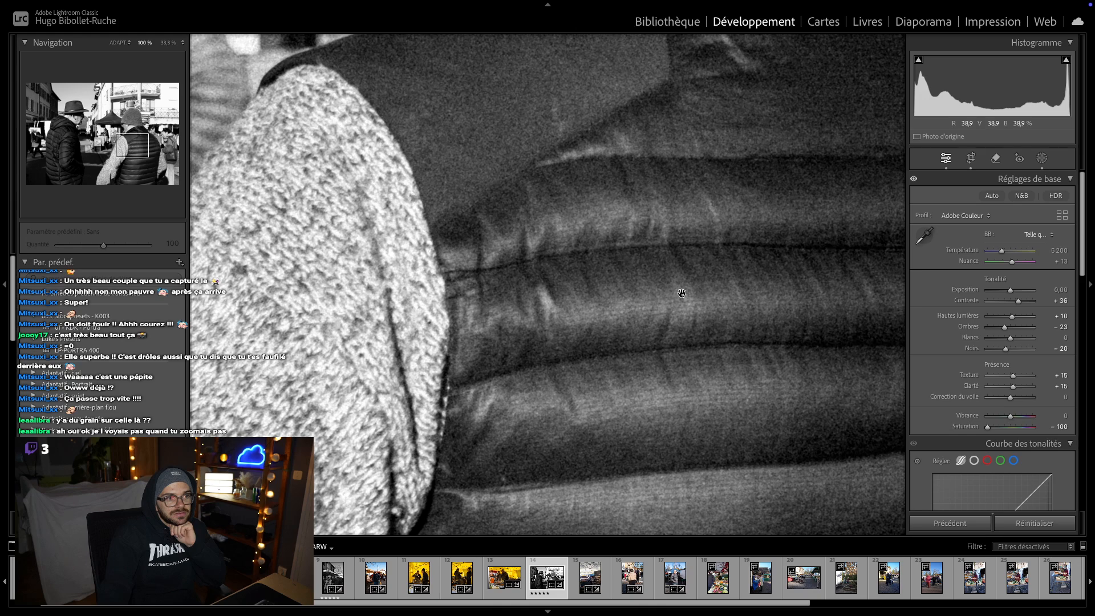
drag(448, 274, 636, 310)
drag(325, 212, 496, 256)
drag(309, 214, 488, 227)
drag(340, 193, 554, 217)
drag(437, 210, 703, 208)
drag(360, 181, 594, 212)
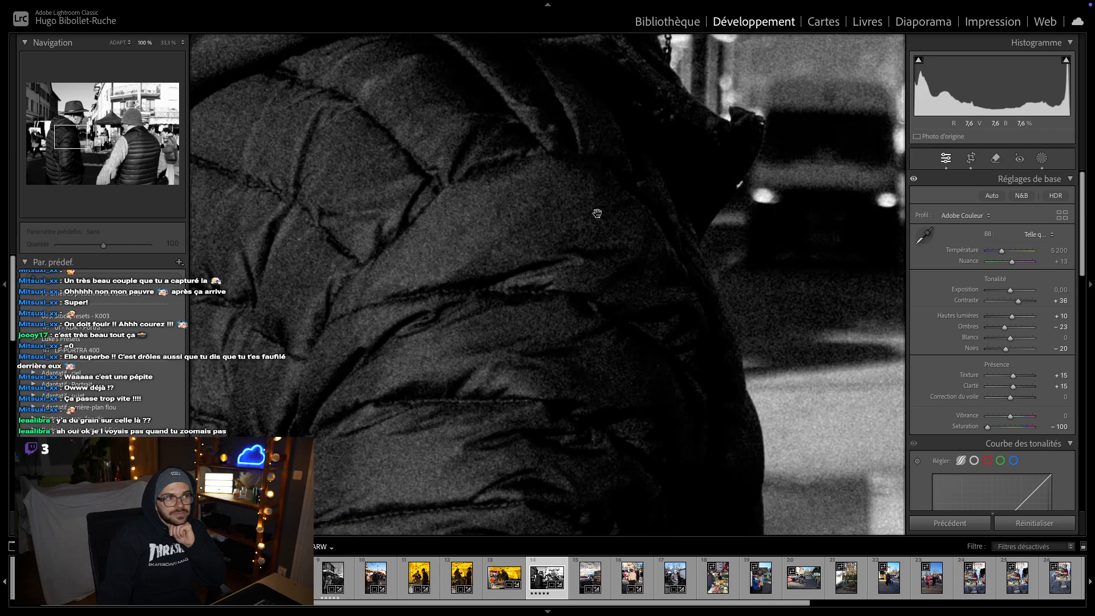
drag(468, 188, 508, 342)
drag(560, 241, 481, 392)
drag(607, 278, 505, 382)
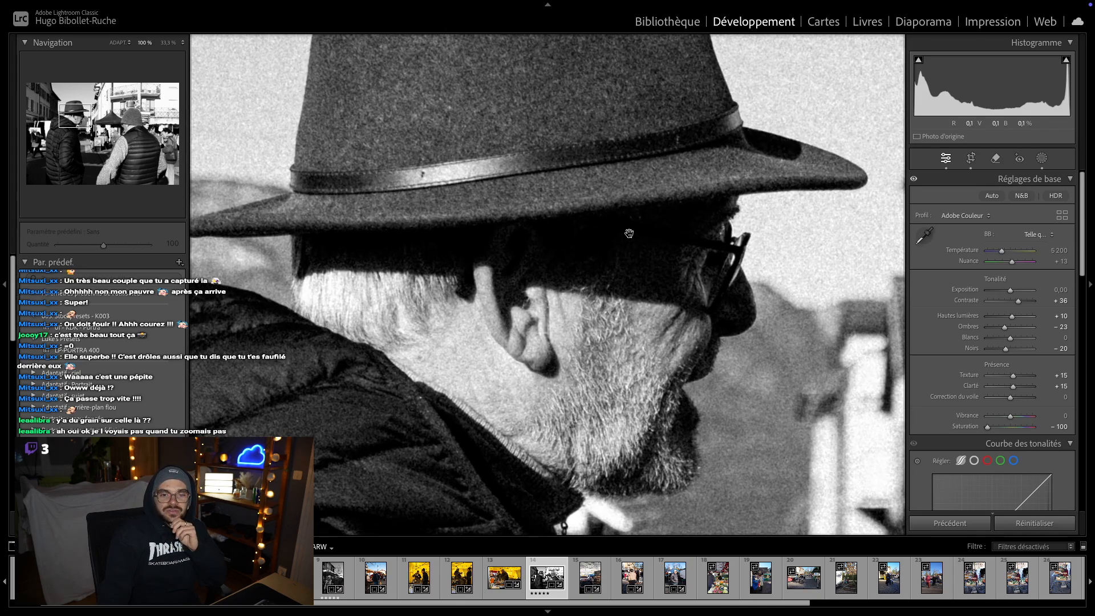
- Finish inspecting the man's hat at 100% in the black-and-white photo, return to the full view, and bring up the stacked hats photo
drag(570, 176, 607, 295)
drag(406, 126, 516, 211)
click(516, 211)
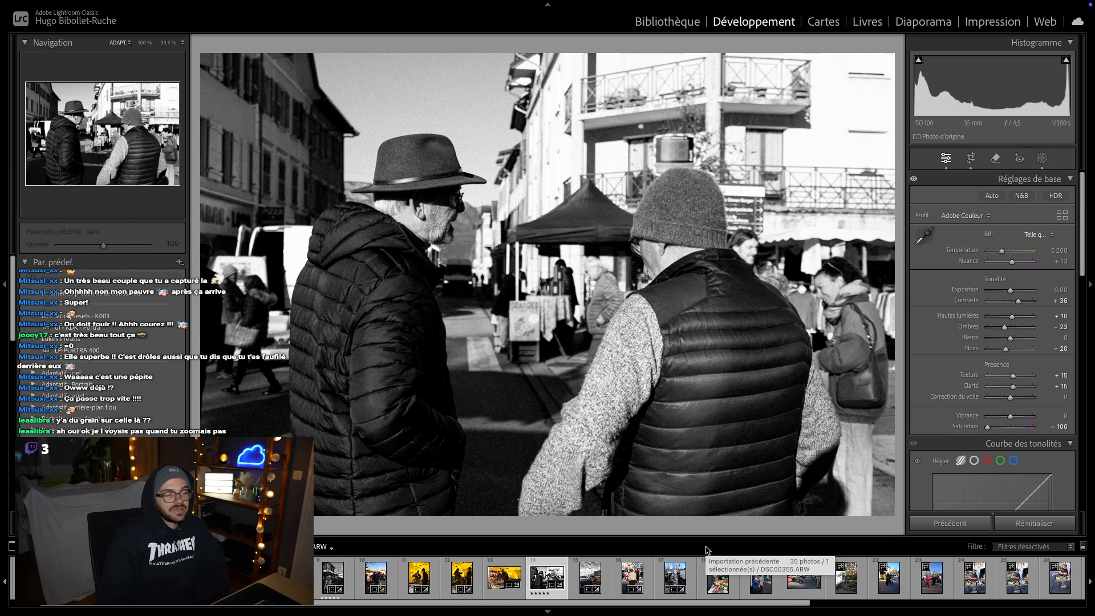
key(Right)
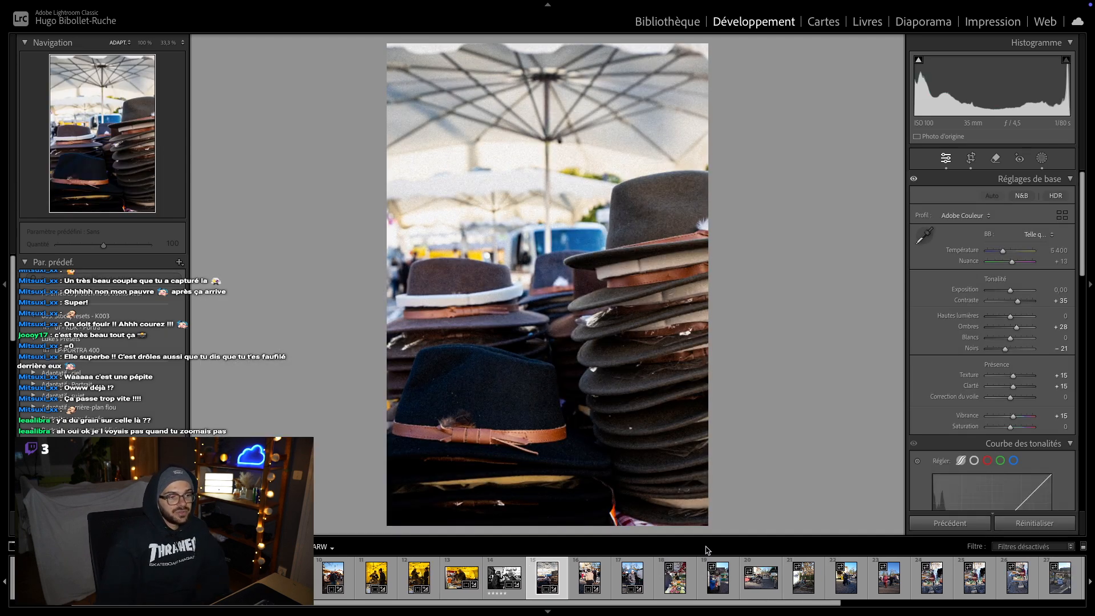
- Examine the flat cap and jacket collar at 100% in the photo of the man seen from behind, and advance to the following photo
key(Right)
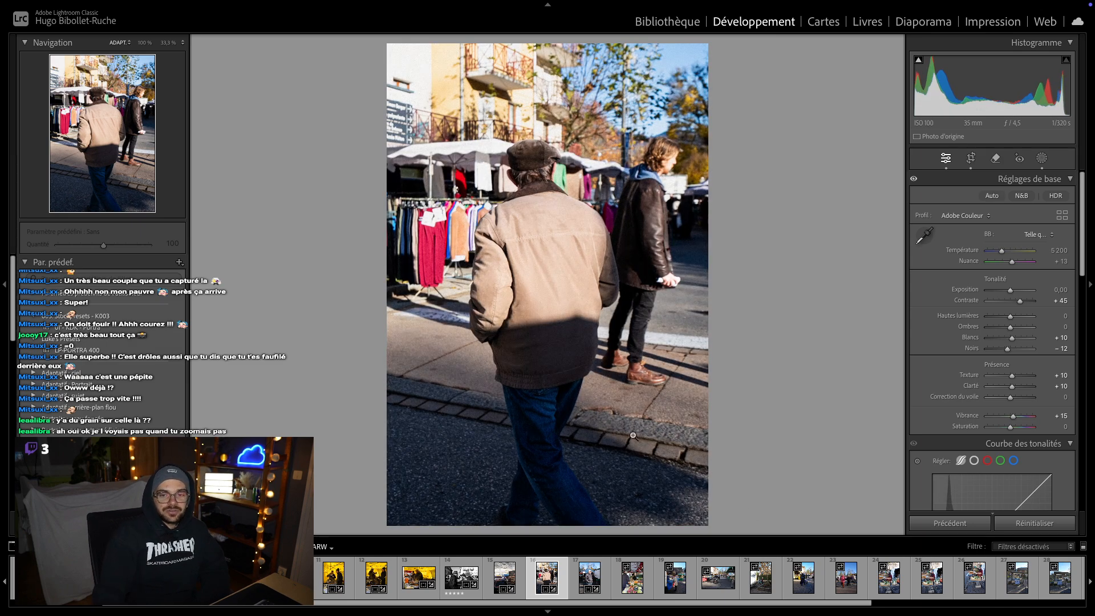
click(507, 201)
drag(765, 221, 660, 405)
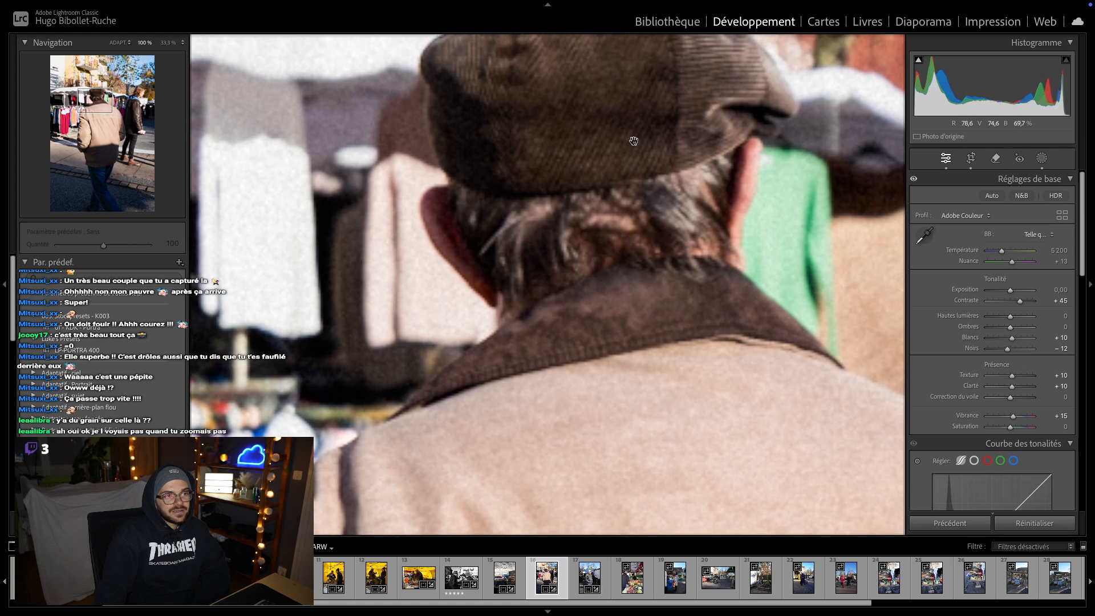
drag(631, 139, 628, 182)
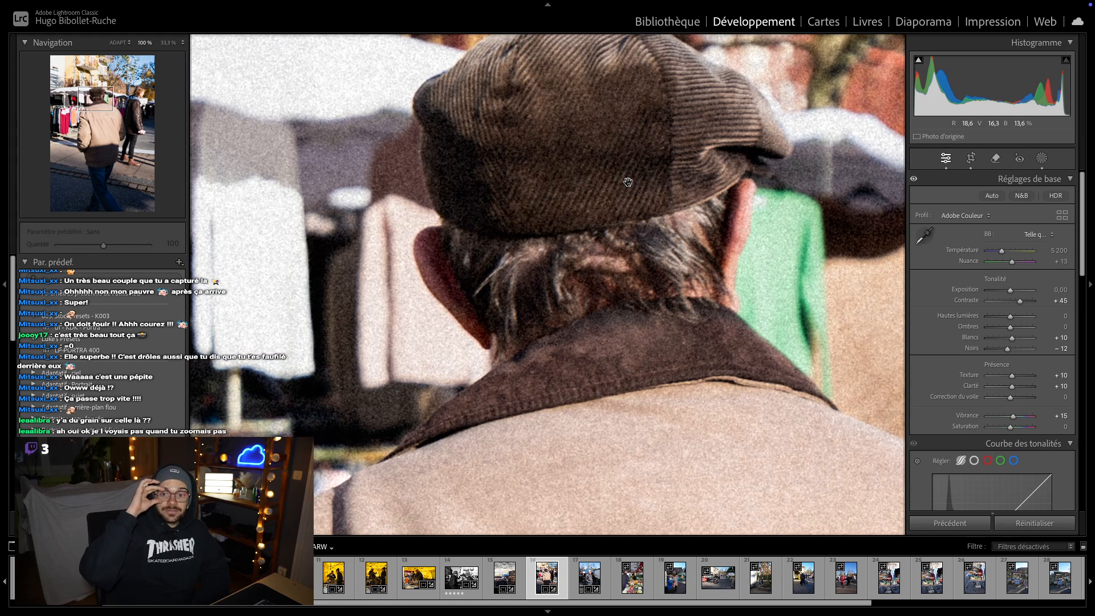
drag(628, 182, 456, 254)
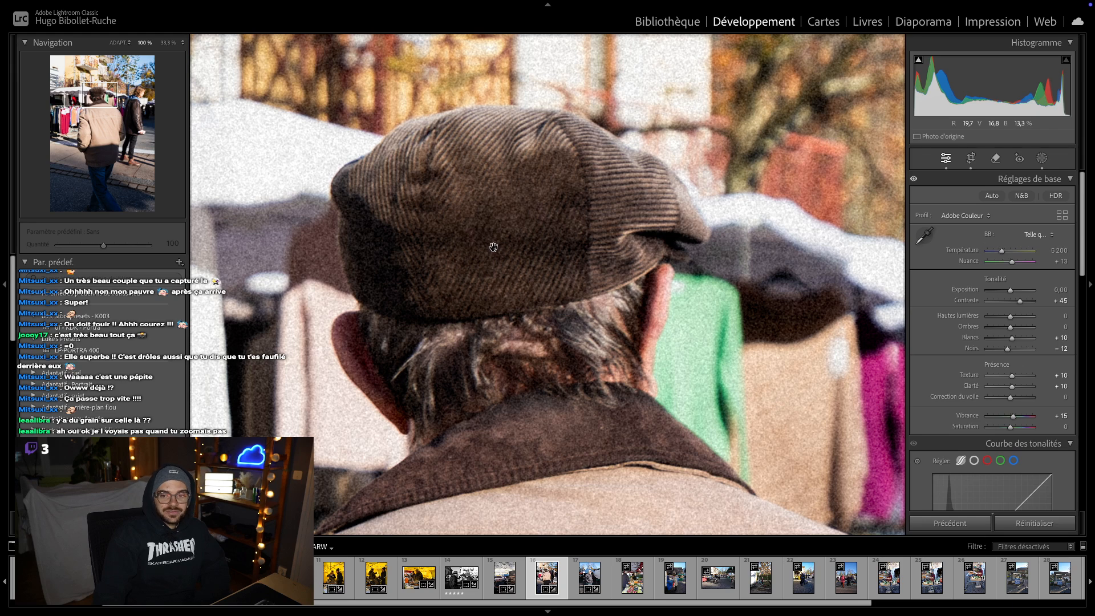
click(493, 247)
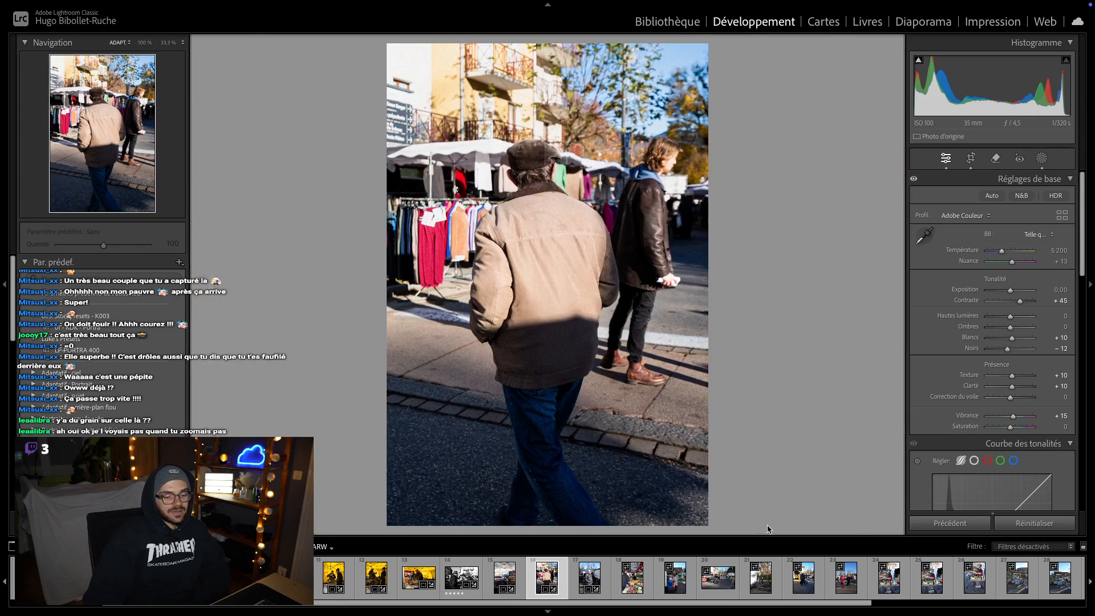
key(Right)
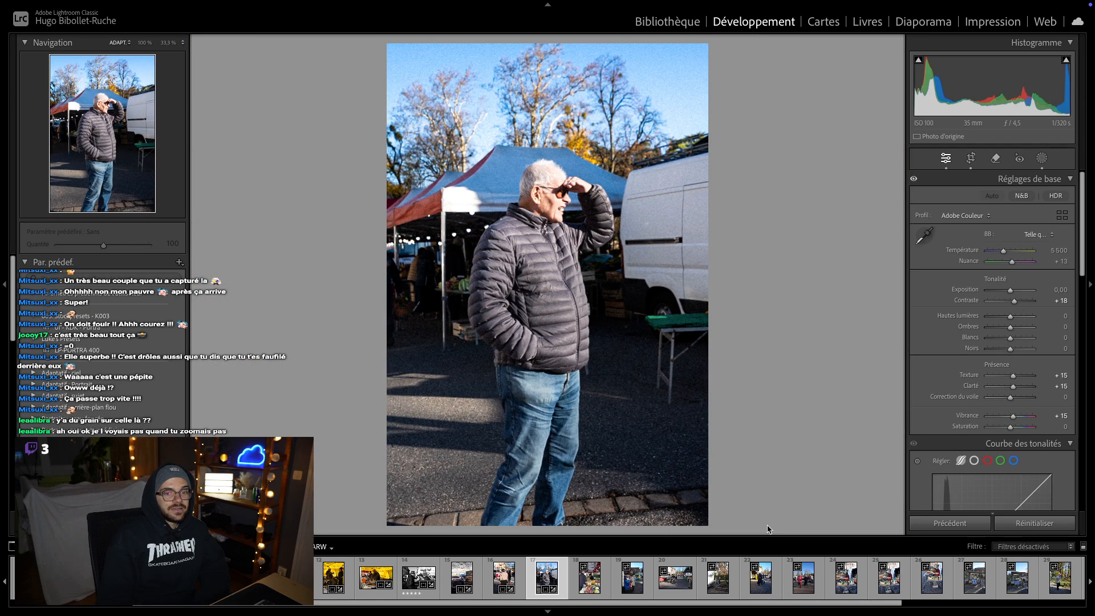